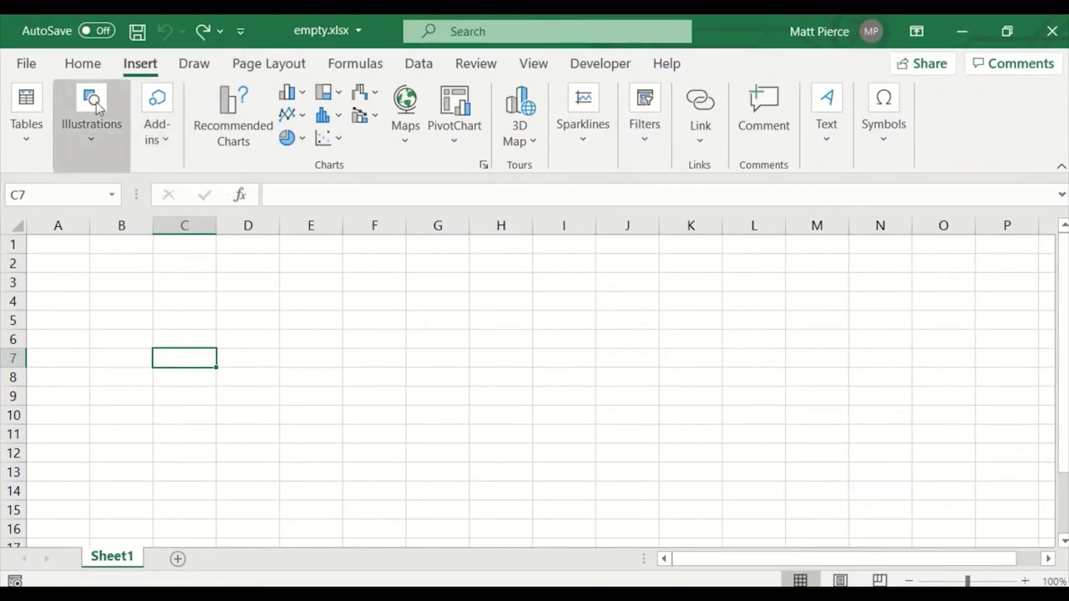
{"action": "left_click", "coordinate": [94, 140]}
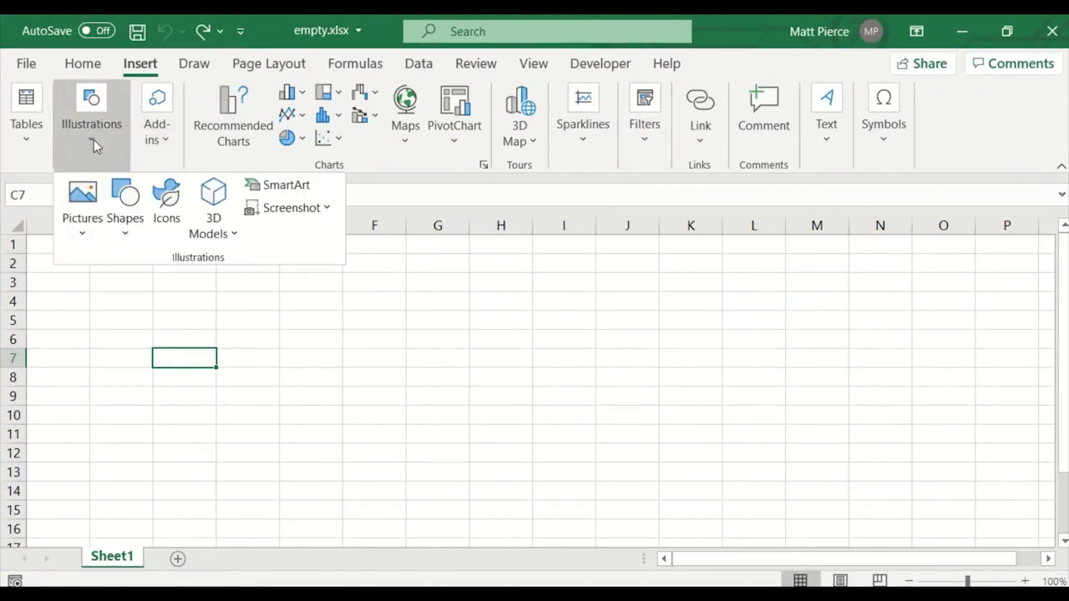
{"action": "left_click", "coordinate": [82, 232]}
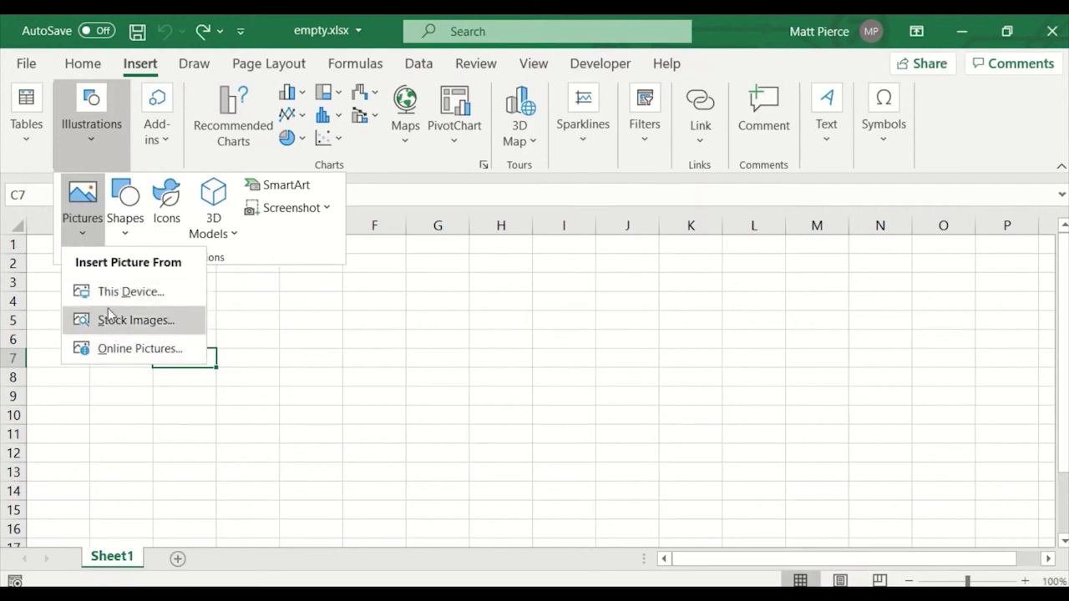
{"action": "left_click", "coordinate": [92, 232]}
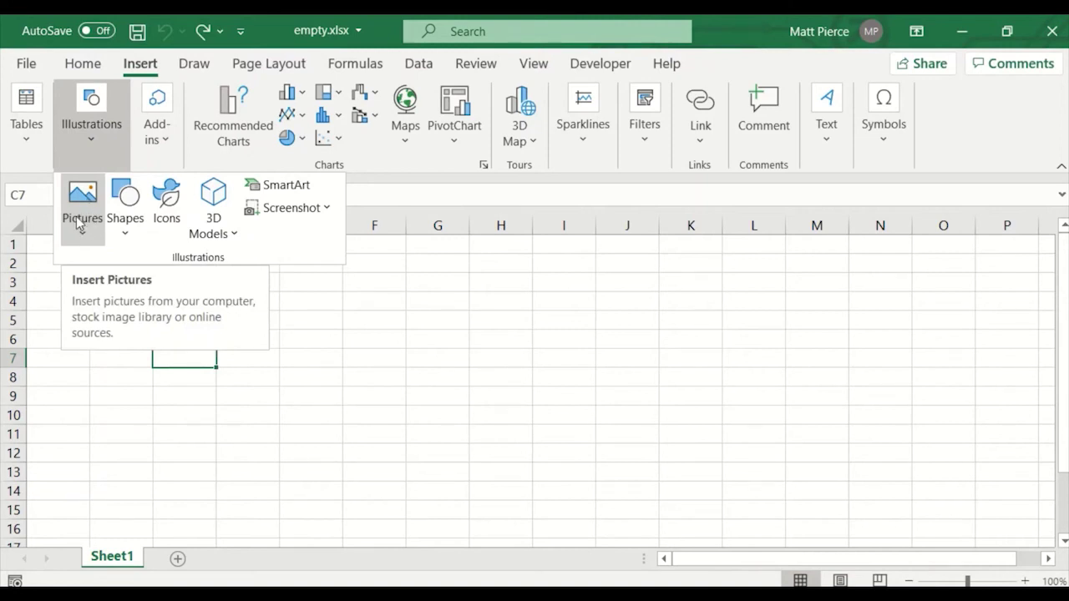
{"action": "left_click", "coordinate": [92, 134]}
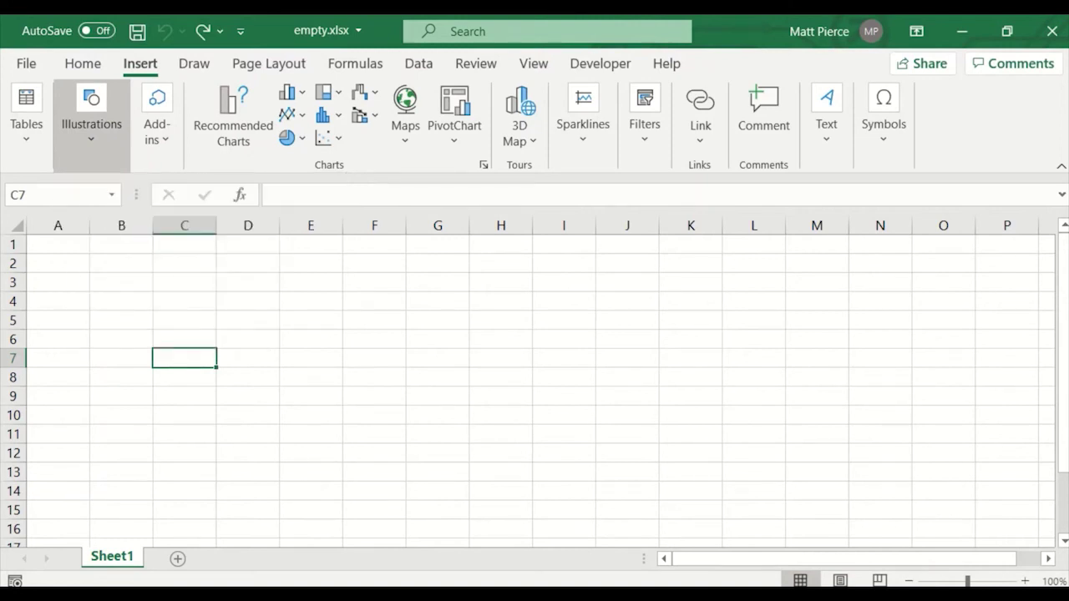
- Open the stock image library for inserting a picture and search its images for "dog"
{"action": "left_click", "coordinate": [90, 141]}
{"action": "left_click", "coordinate": [82, 237]}
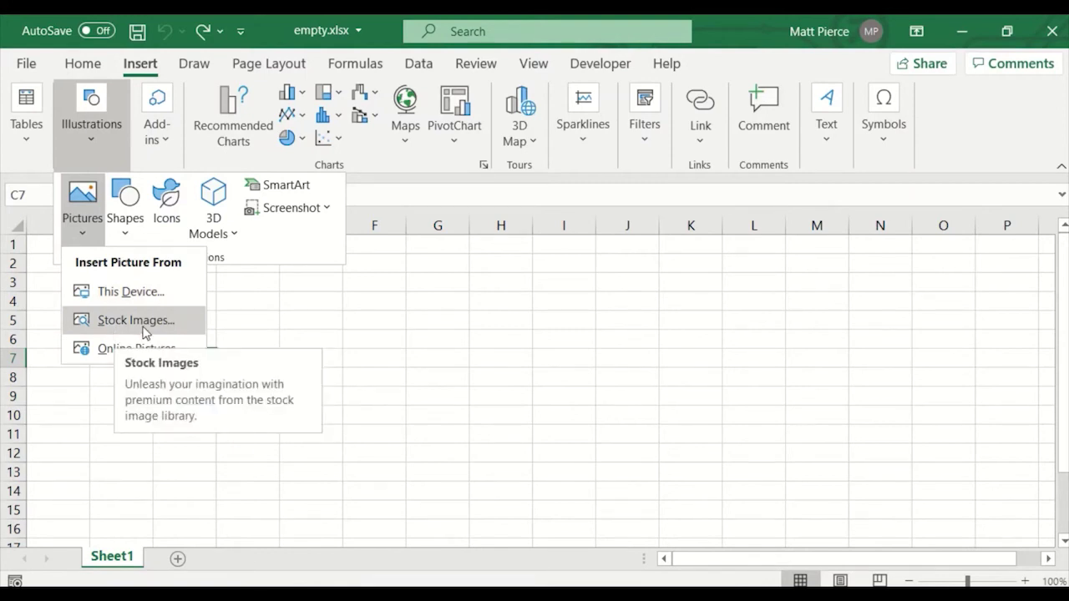
{"action": "left_click", "coordinate": [146, 333]}
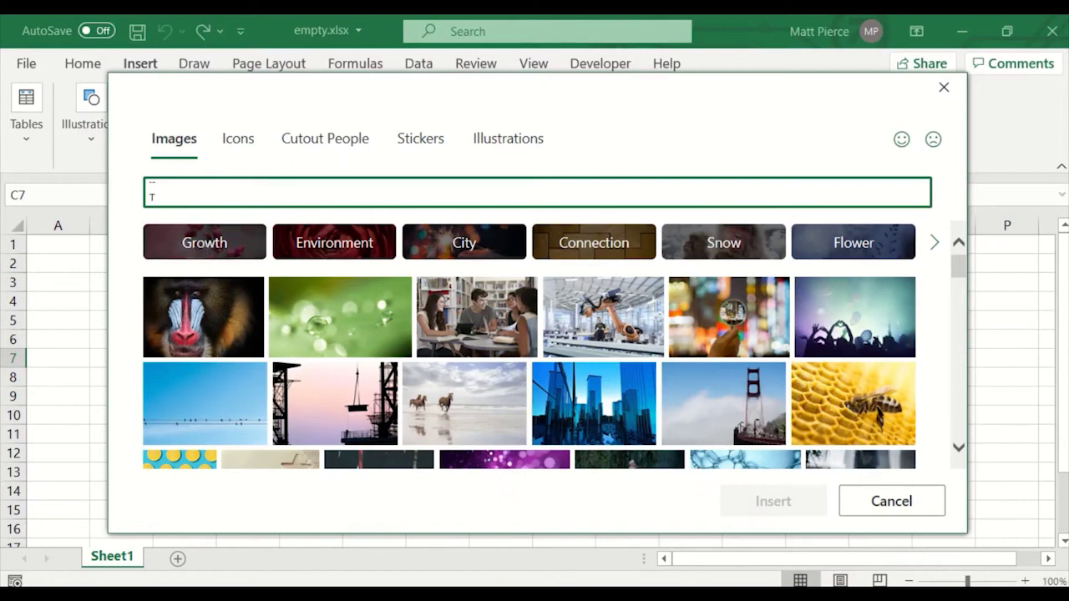
{"action": "type", "text": "dog"}
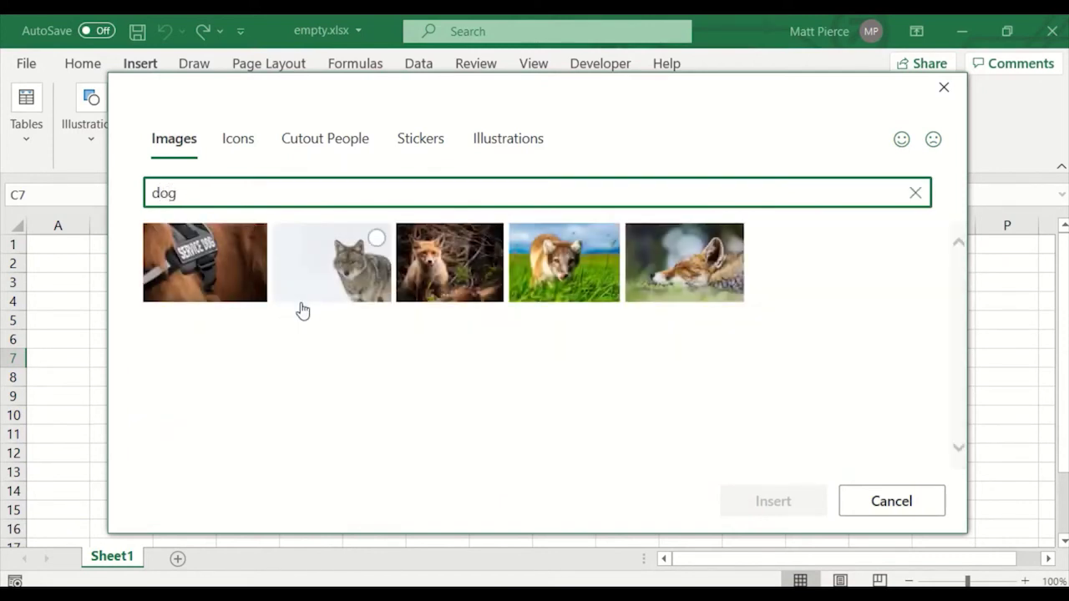
- Clear the stock image search, browse the City, Connection and Snow categories, and close the library
{"action": "double_click", "coordinate": [186, 193]}
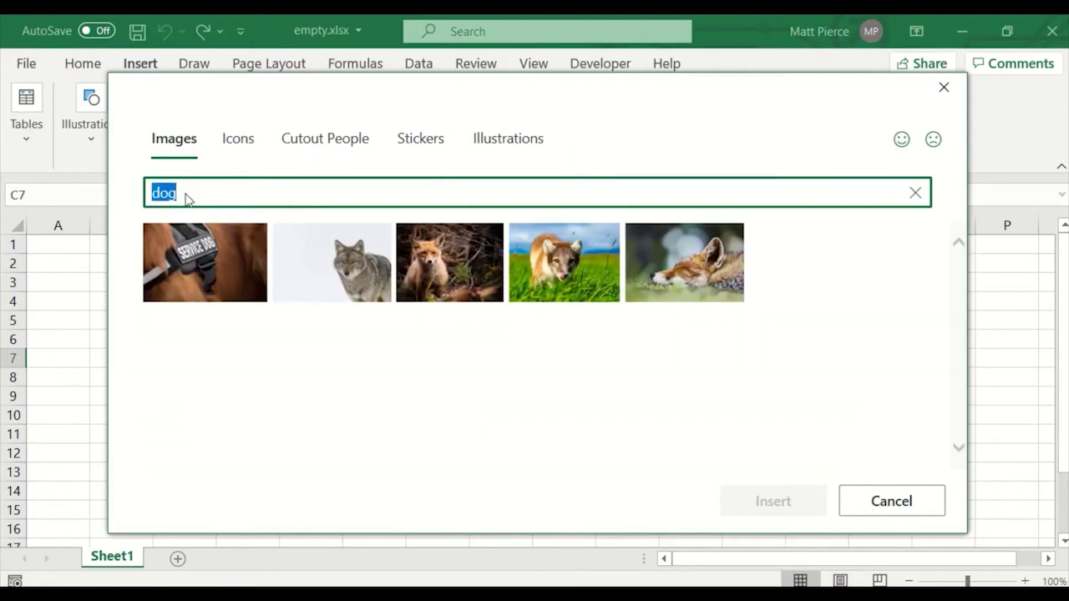
{"action": "key", "text": "BackSpace"}
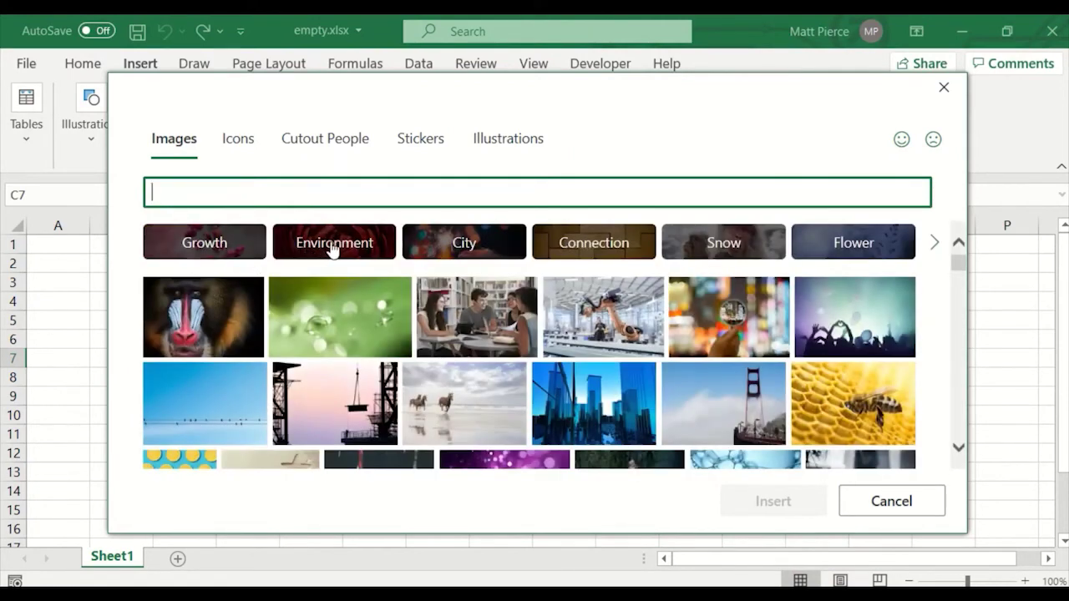
{"action": "left_click", "coordinate": [448, 241]}
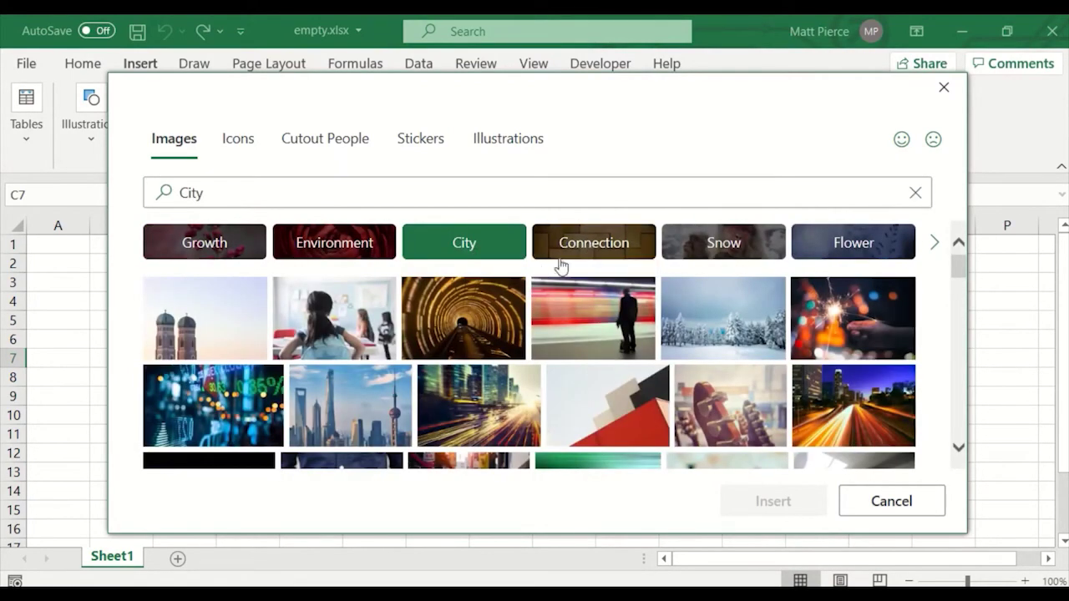
{"action": "left_click", "coordinate": [594, 250]}
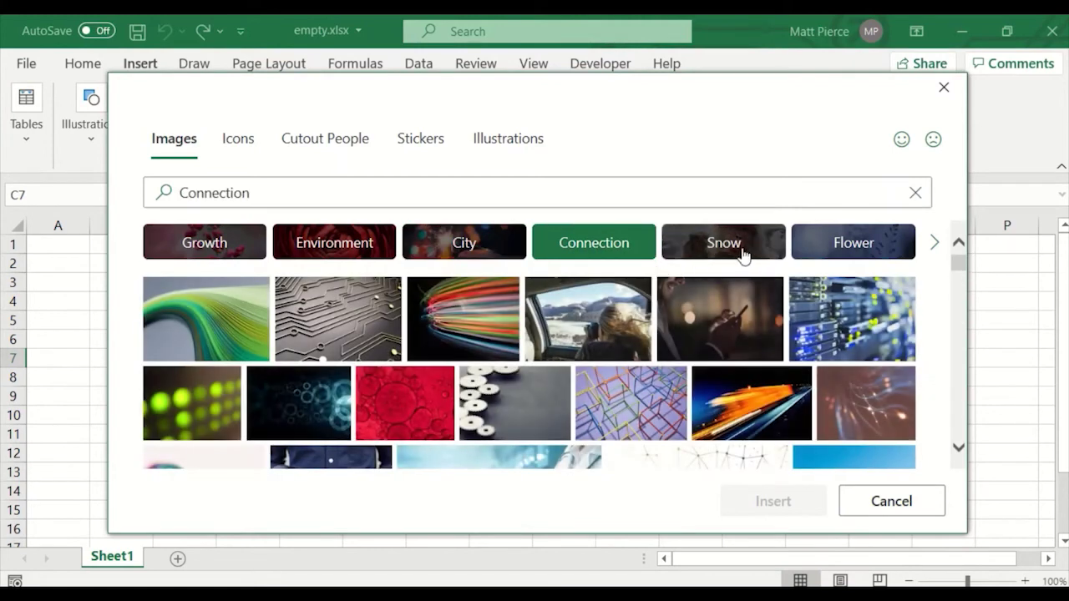
{"action": "left_click", "coordinate": [740, 255]}
{"action": "left_click", "coordinate": [934, 242]}
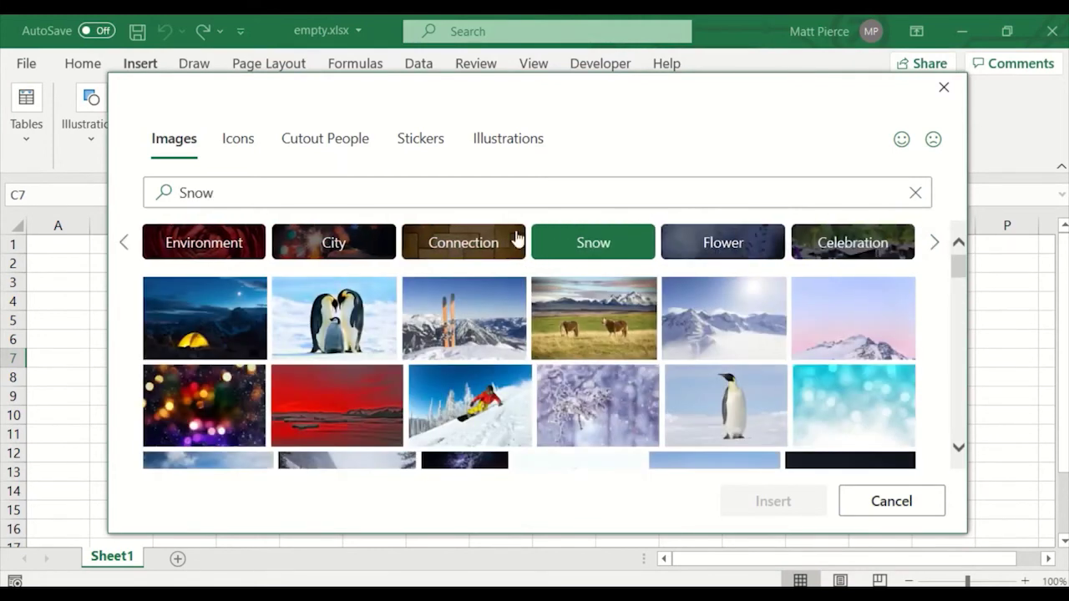
{"action": "left_click", "coordinate": [944, 88]}
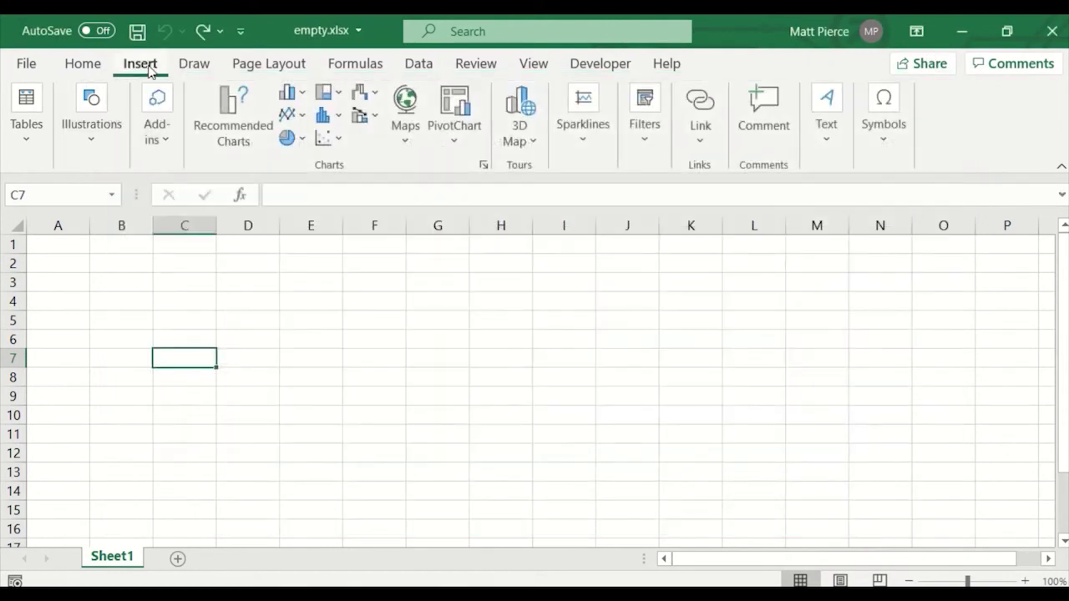
- Search the online pictures for "puppy", comparing the results without and with the Creative Commons only filter, and keep the filter on
{"action": "left_click", "coordinate": [102, 144]}
{"action": "left_click", "coordinate": [87, 227]}
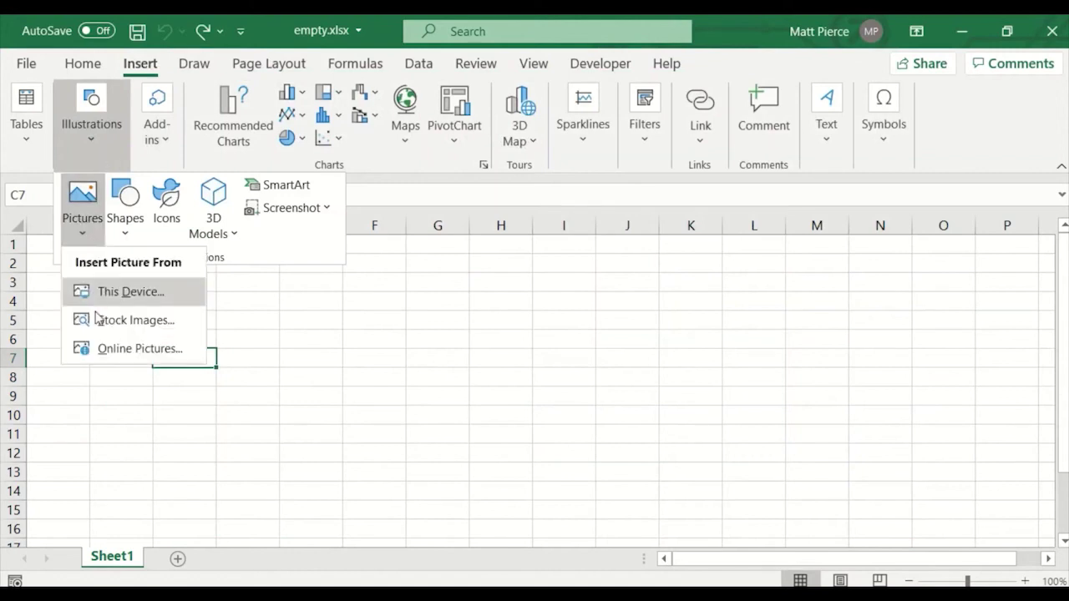
{"action": "left_click", "coordinate": [118, 352]}
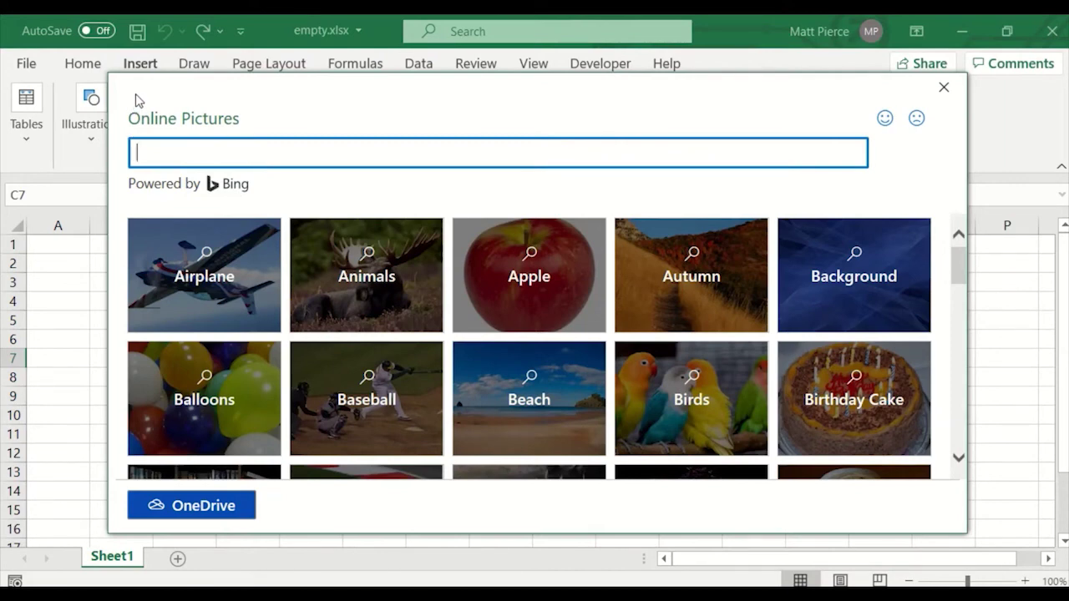
{"action": "type", "text": "puppy"}
{"action": "key", "text": "Return"}
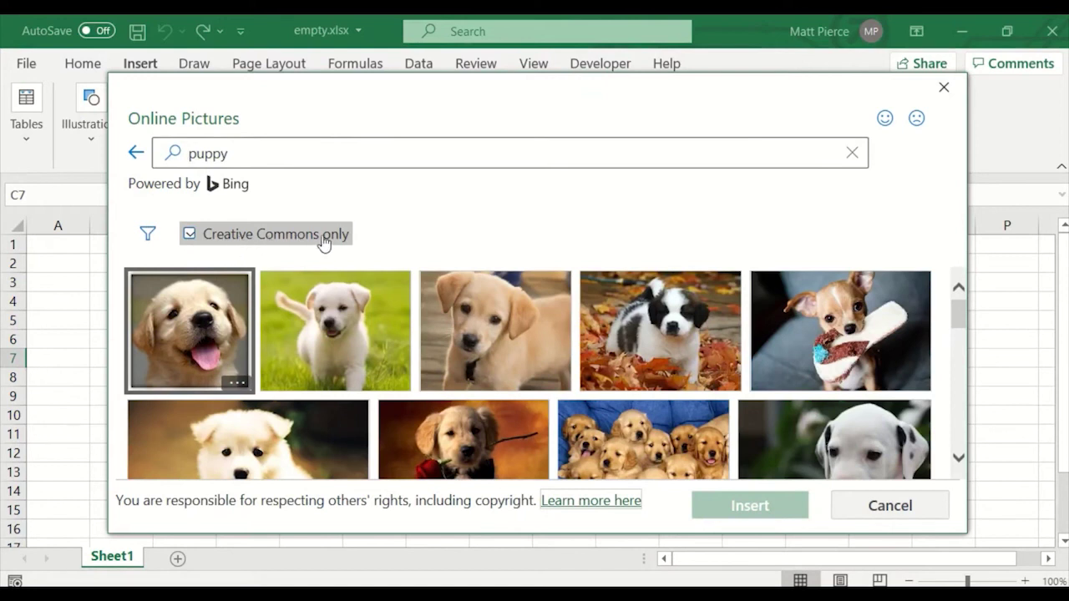
{"action": "left_click", "coordinate": [189, 236]}
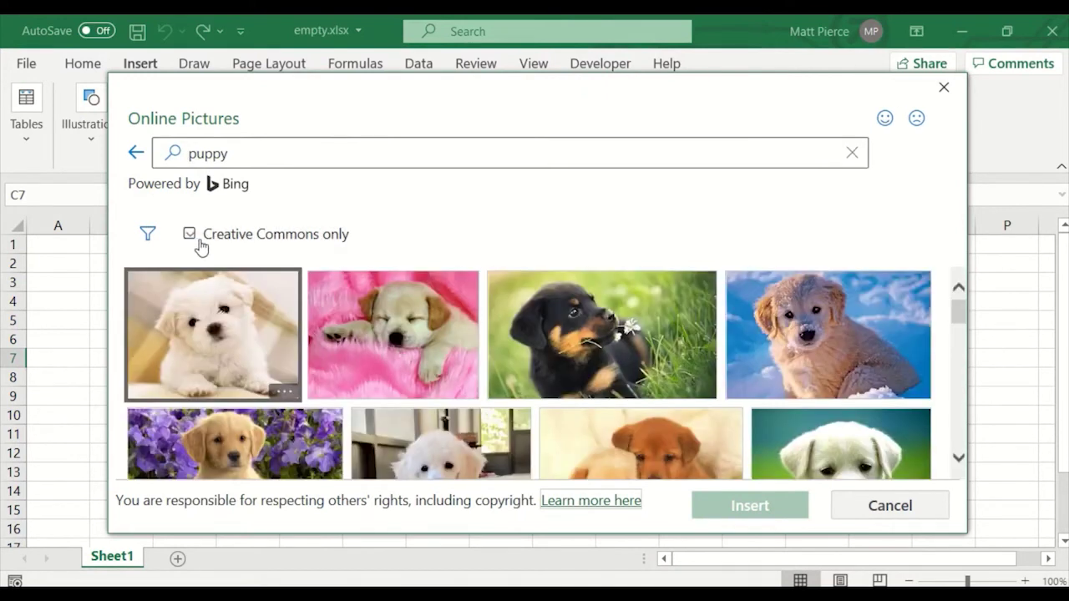
{"action": "left_click", "coordinate": [192, 238]}
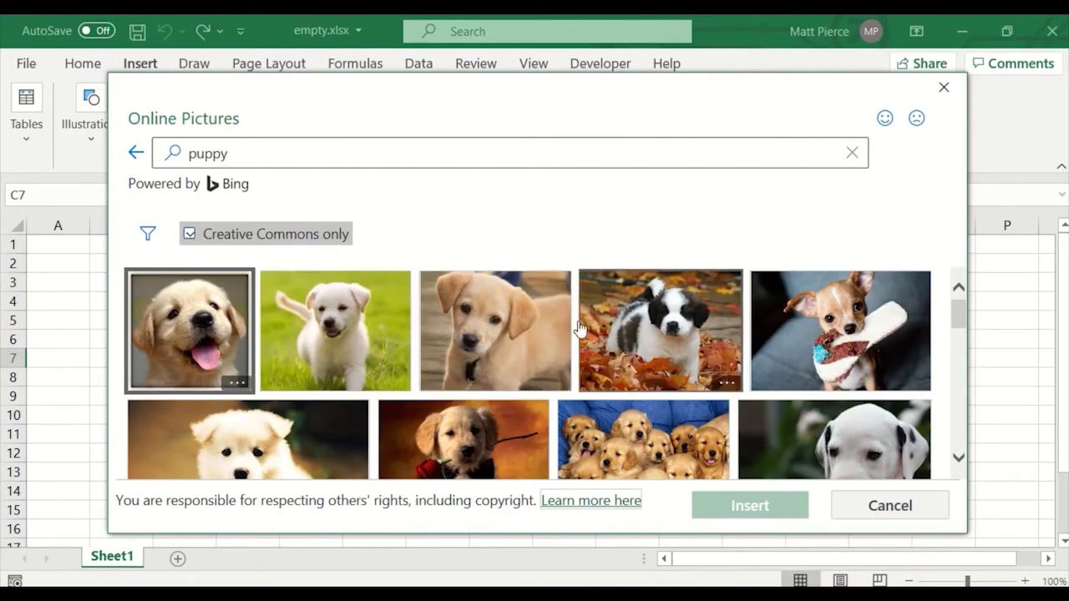
- Insert the online picture of the golden puppy resting its paws on a white cushion
{"action": "scroll", "coordinate": [543, 345], "scroll_direction": "down", "scroll_amount": 3}
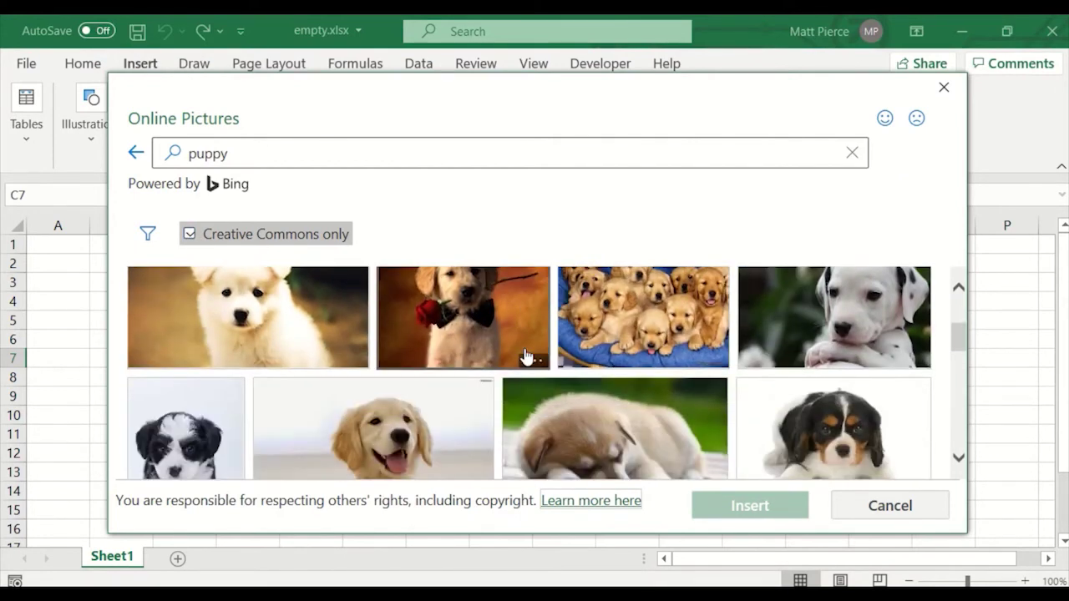
{"action": "scroll", "coordinate": [522, 359], "scroll_direction": "down", "scroll_amount": 3}
{"action": "scroll", "coordinate": [468, 366], "scroll_direction": "up", "scroll_amount": 1}
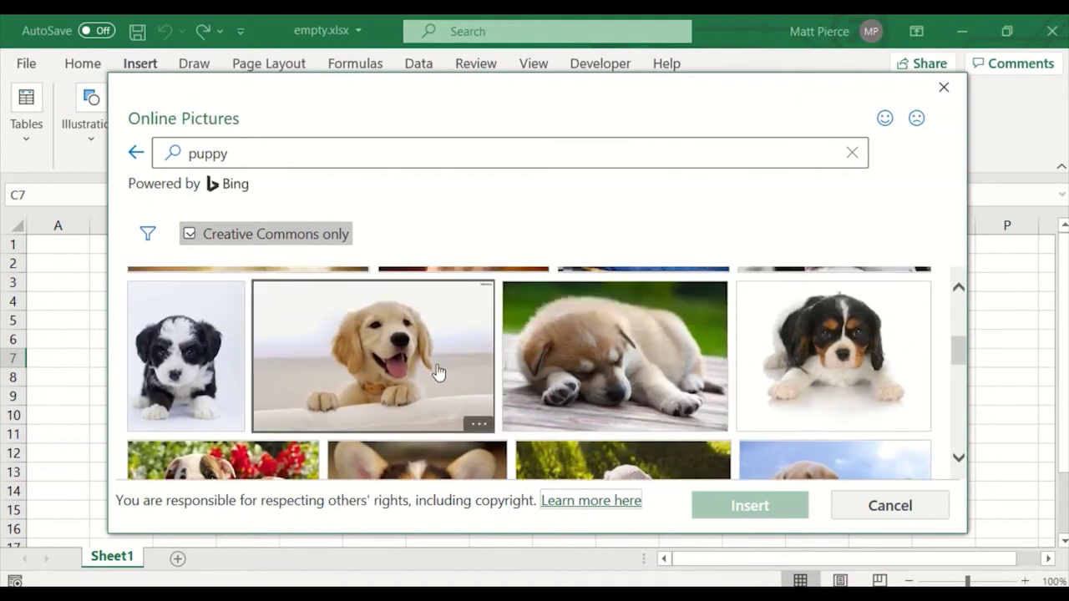
{"action": "left_click", "coordinate": [438, 372]}
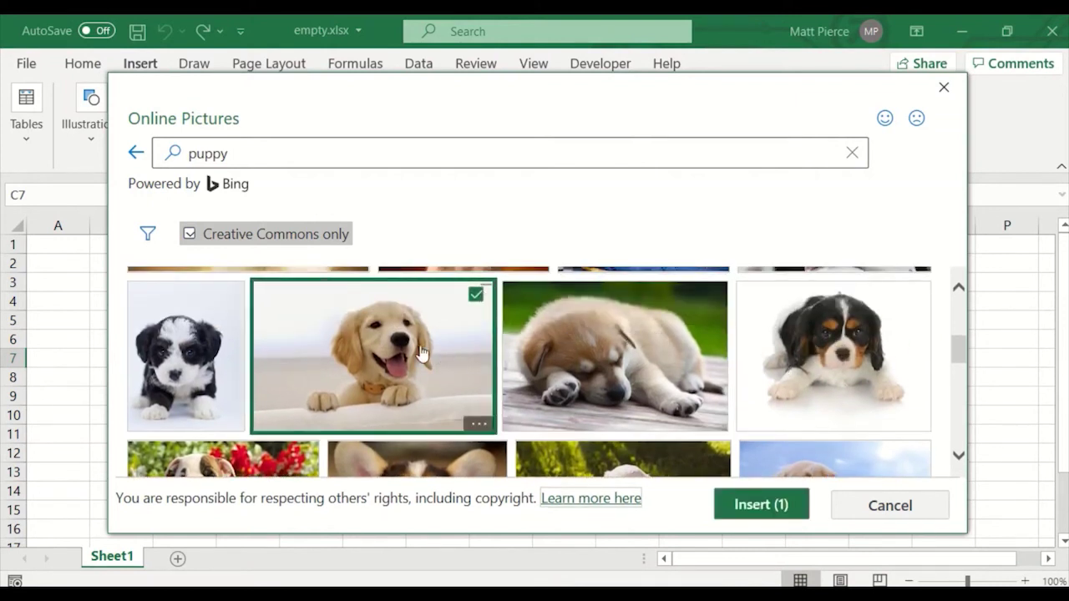
{"action": "left_click", "coordinate": [758, 511]}
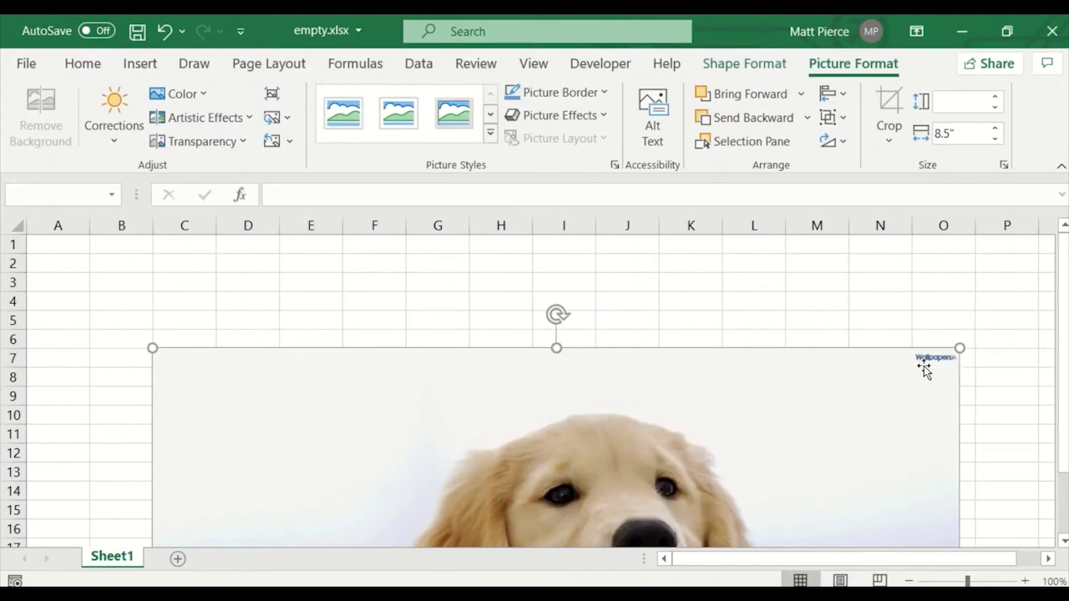
- Try to shrink the puppy picture together with its attribution caption while both are selected
{"action": "scroll", "coordinate": [976, 379], "scroll_direction": "down", "scroll_amount": 8}
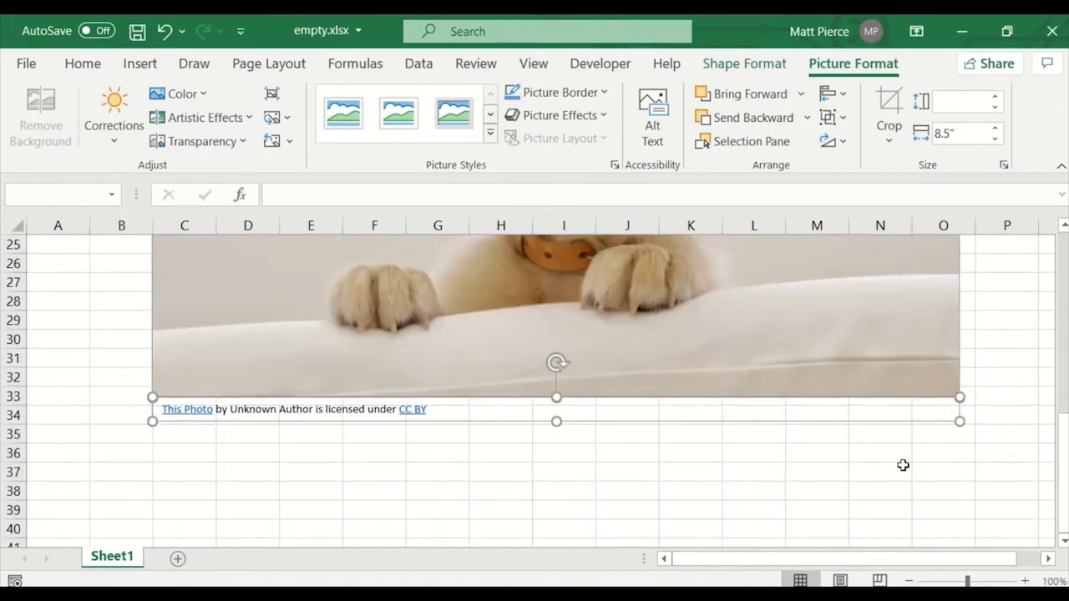
{"action": "scroll", "coordinate": [783, 449], "scroll_direction": "down", "scroll_amount": 1}
{"action": "scroll", "coordinate": [844, 435], "scroll_direction": "up", "scroll_amount": 2}
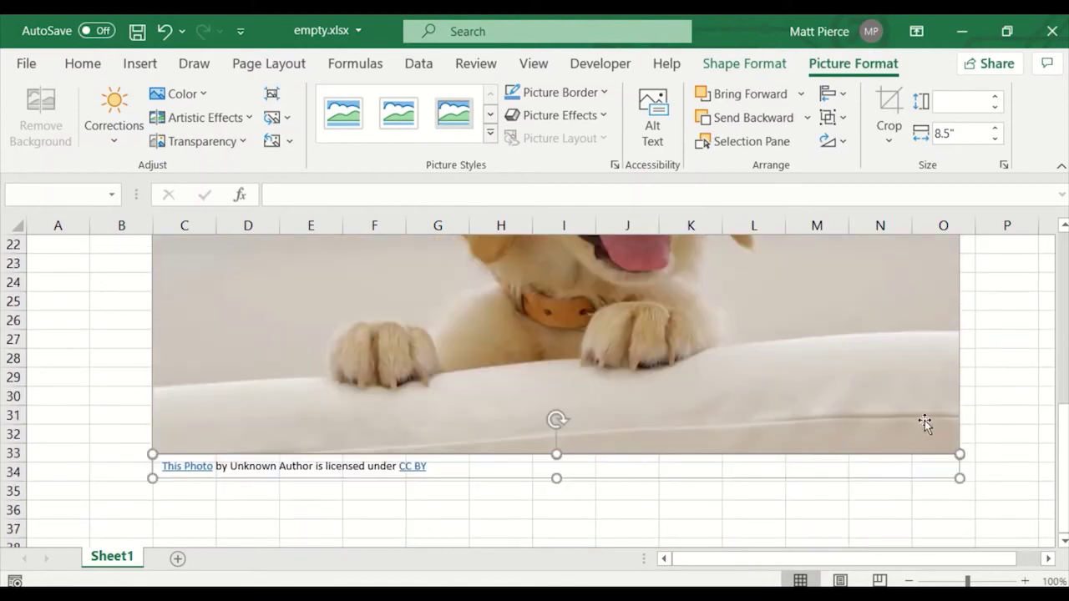
{"action": "left_click_drag", "start_coordinate": [960, 479], "coordinate": [651, 322]}
{"action": "scroll", "coordinate": [706, 406], "scroll_direction": "up", "scroll_amount": 5}
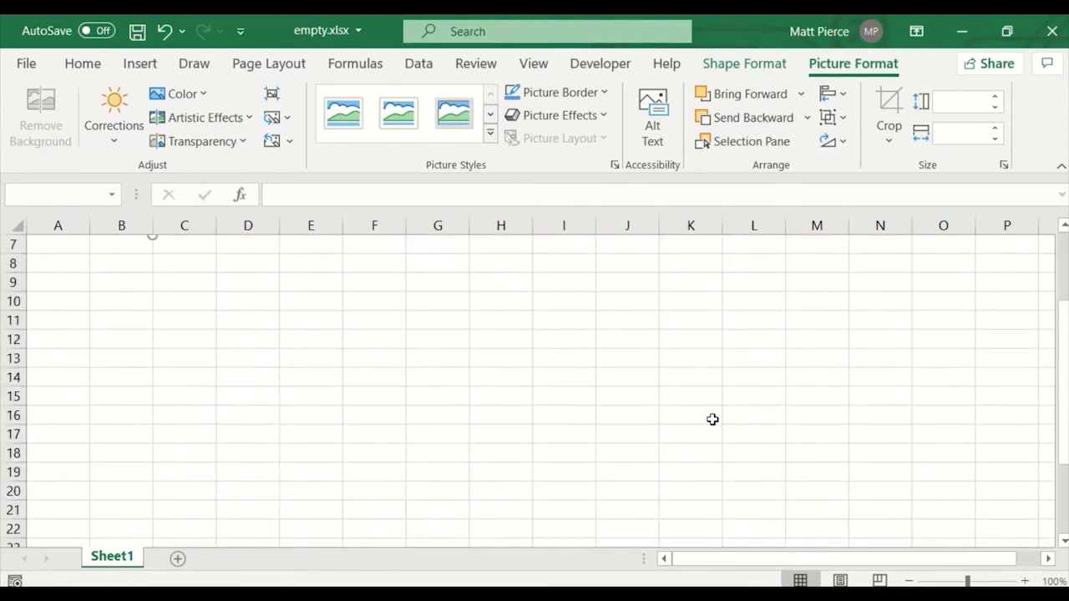
{"action": "key", "text": "ctrl+z"}
- Select only the puppy picture and shrink it proportionally to about 3.38" high by 5.41" wide
{"action": "scroll", "coordinate": [787, 445], "scroll_direction": "down", "scroll_amount": 7}
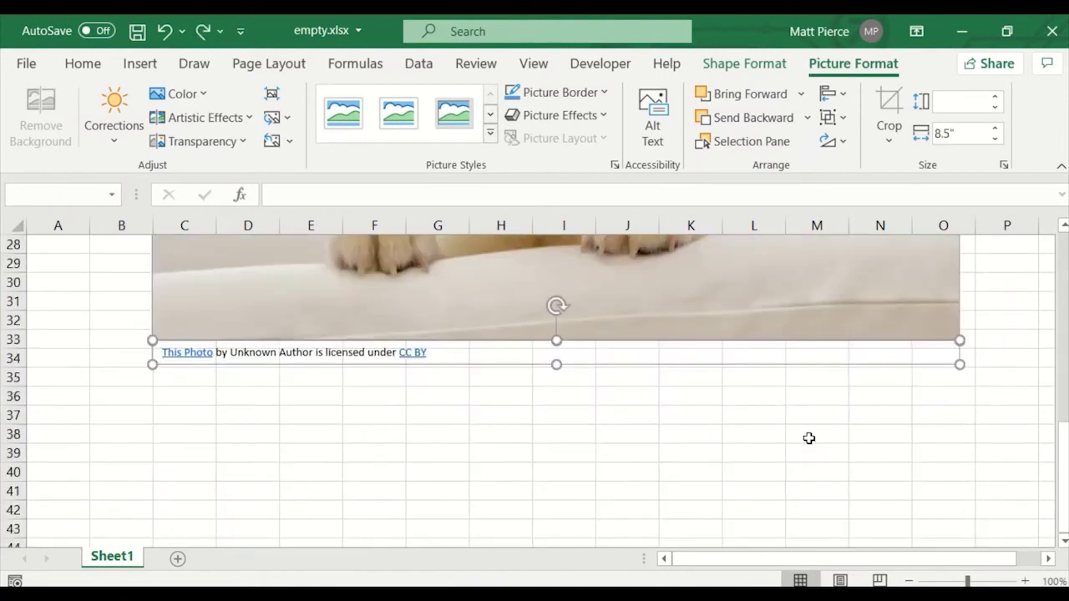
{"action": "left_click", "coordinate": [810, 418]}
{"action": "left_click", "coordinate": [844, 337]}
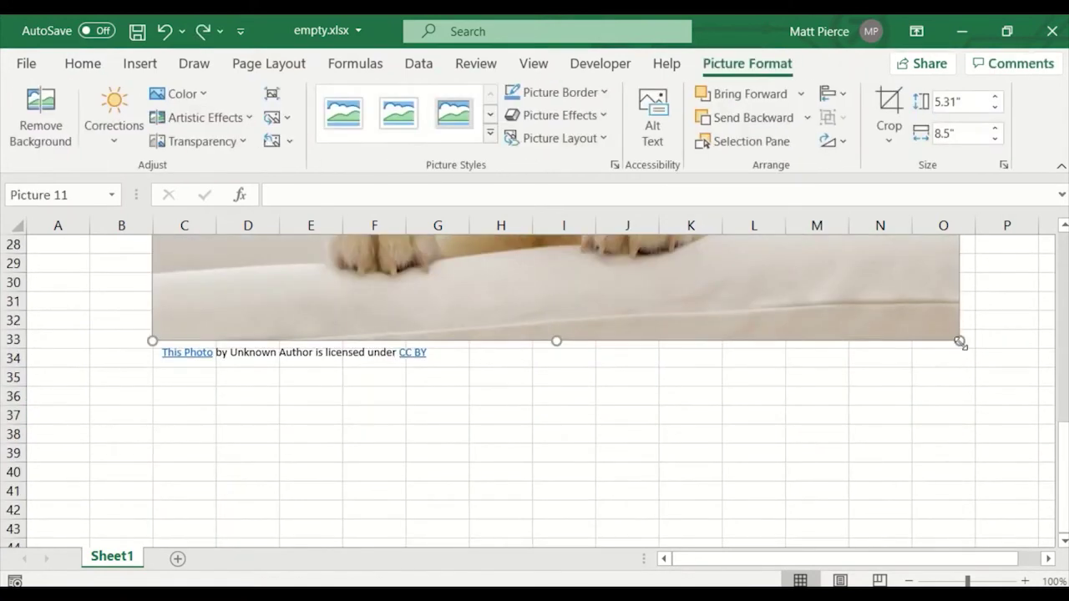
{"action": "left_click_drag", "start_coordinate": [960, 342], "coordinate": [444, 187]}
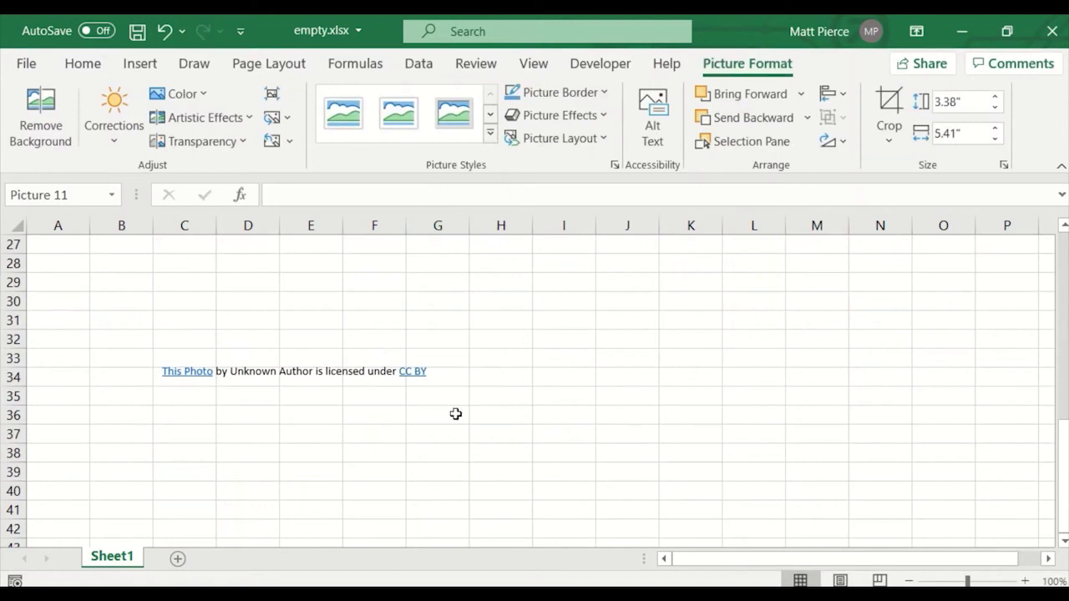
- Narrow the attribution text box to fit its text and move it just beneath the puppy picture, around rows 24 and 25
{"action": "left_click", "coordinate": [284, 370]}
{"action": "left_click_drag", "start_coordinate": [960, 384], "coordinate": [470, 384]}
{"action": "scroll", "coordinate": [449, 358], "scroll_direction": "down", "scroll_amount": 1}
{"action": "scroll", "coordinate": [446, 350], "scroll_direction": "up", "scroll_amount": 3}
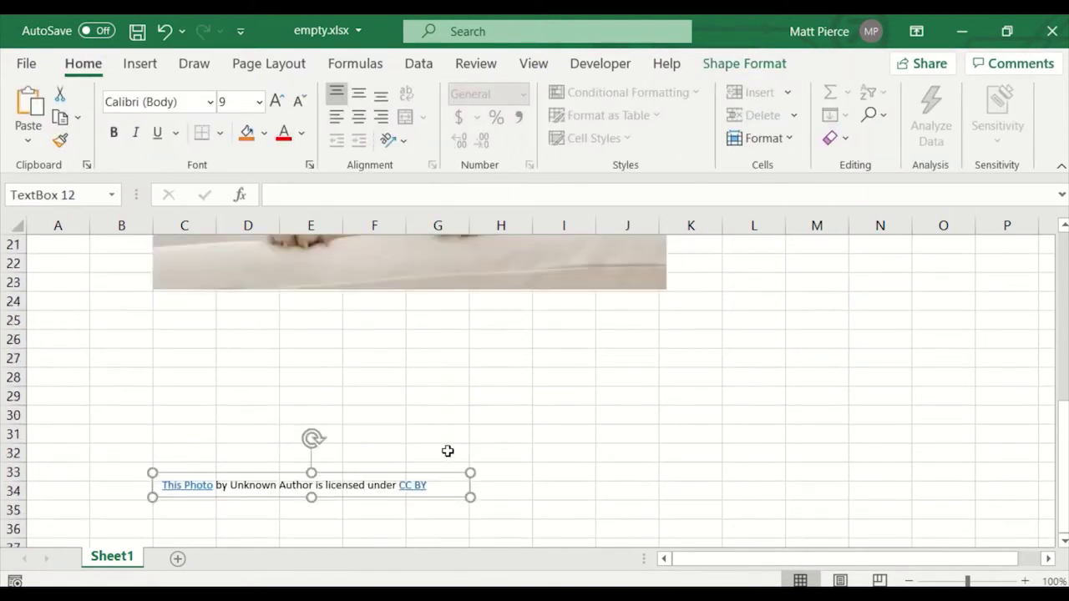
{"action": "left_click_drag", "start_coordinate": [444, 459], "coordinate": [409, 298]}
{"action": "scroll", "coordinate": [582, 429], "scroll_direction": "up", "scroll_amount": 5}
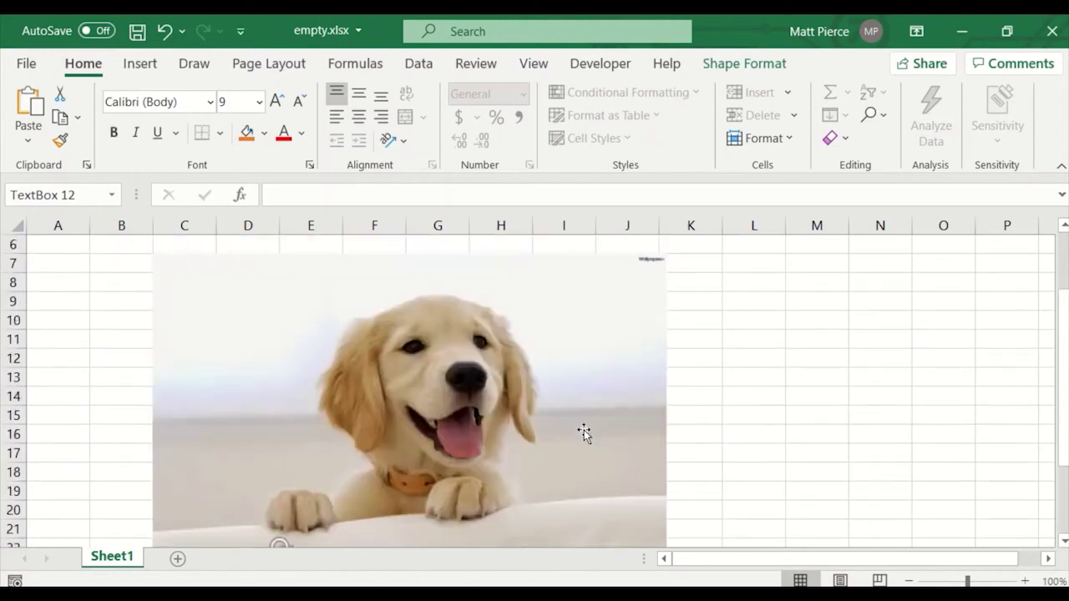
- Collapse the ribbon and move the puppy picture so that its upper-left corner lines up with cell D7
{"action": "left_click", "coordinate": [1061, 166]}
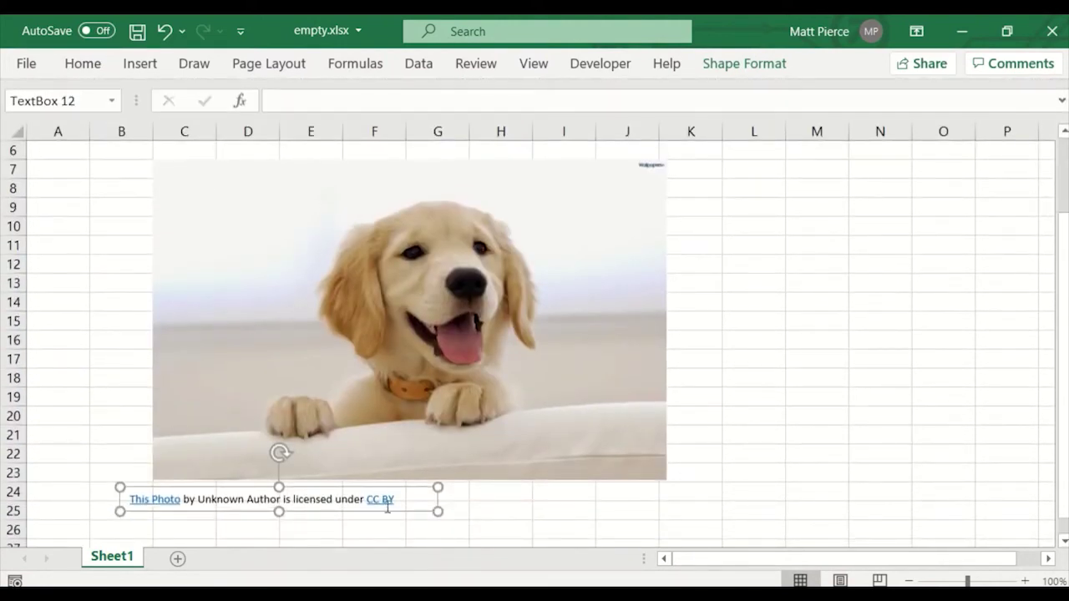
{"action": "mouse_move", "coordinate": [320, 309]}
{"action": "left_mouse_down"}
{"action": "mouse_move", "coordinate": [368, 286]}
{"action": "mouse_move", "coordinate": [305, 312]}
{"action": "left_mouse_up"}
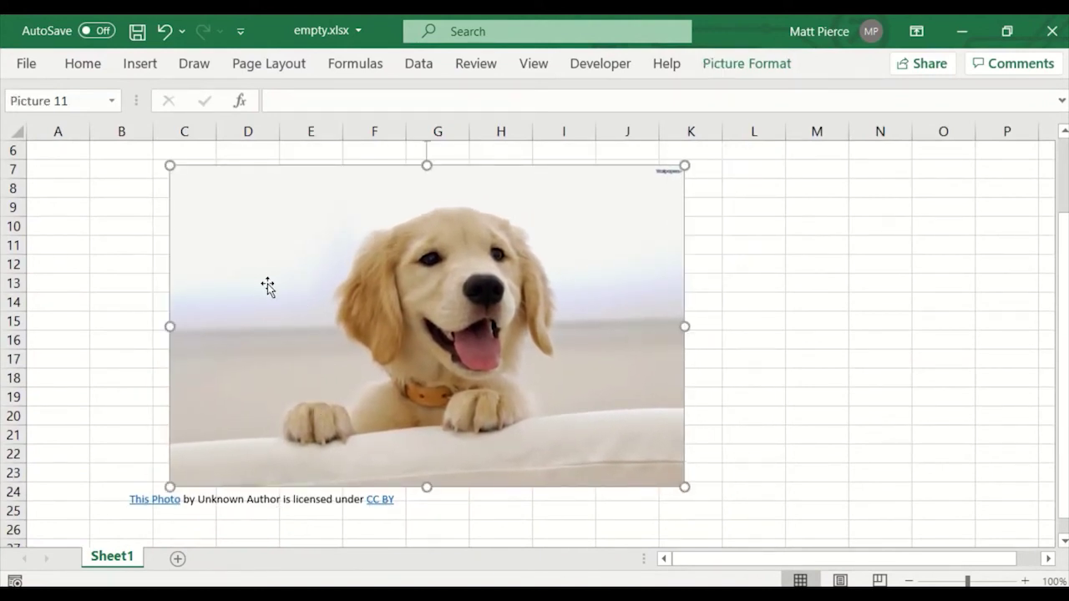
{"action": "left_click_drag", "start_coordinate": [267, 284], "coordinate": [311, 277]}
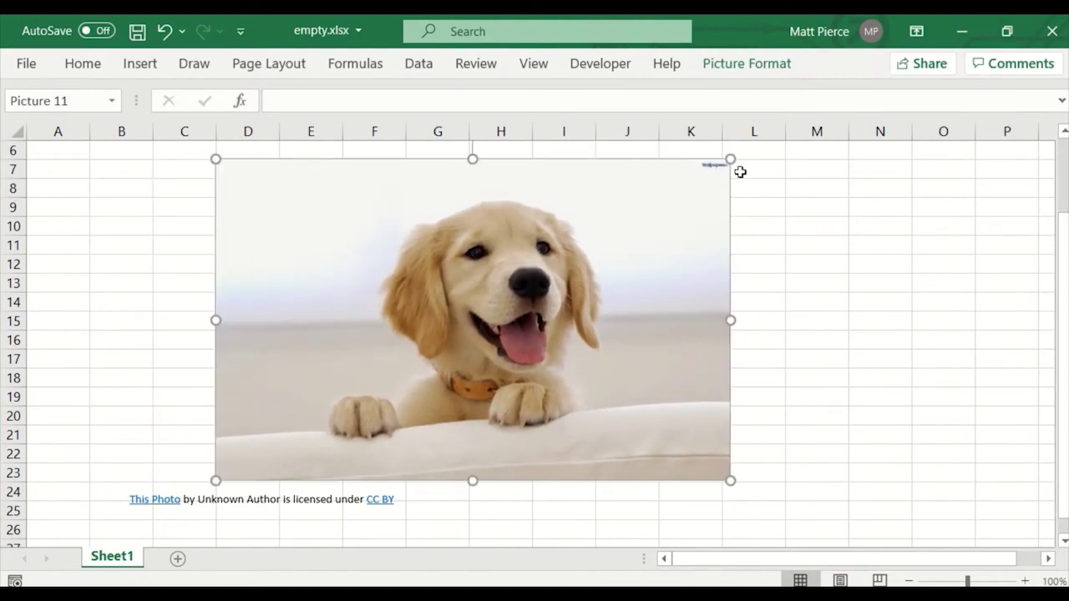
{"action": "left_click_drag", "start_coordinate": [242, 176], "coordinate": [243, 174]}
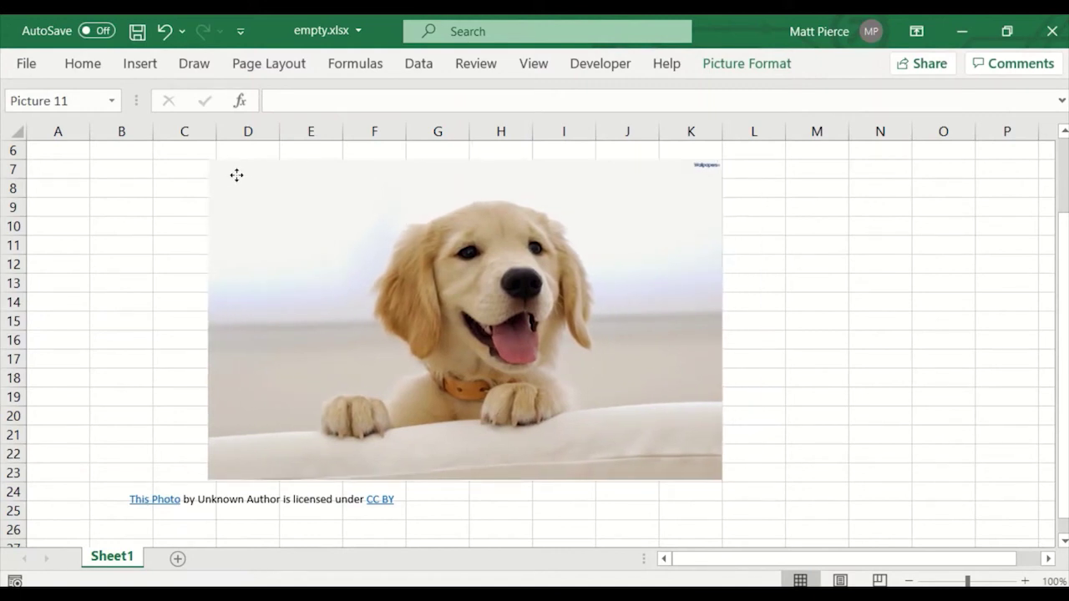
{"action": "left_click_drag", "start_coordinate": [241, 174], "coordinate": [248, 173]}
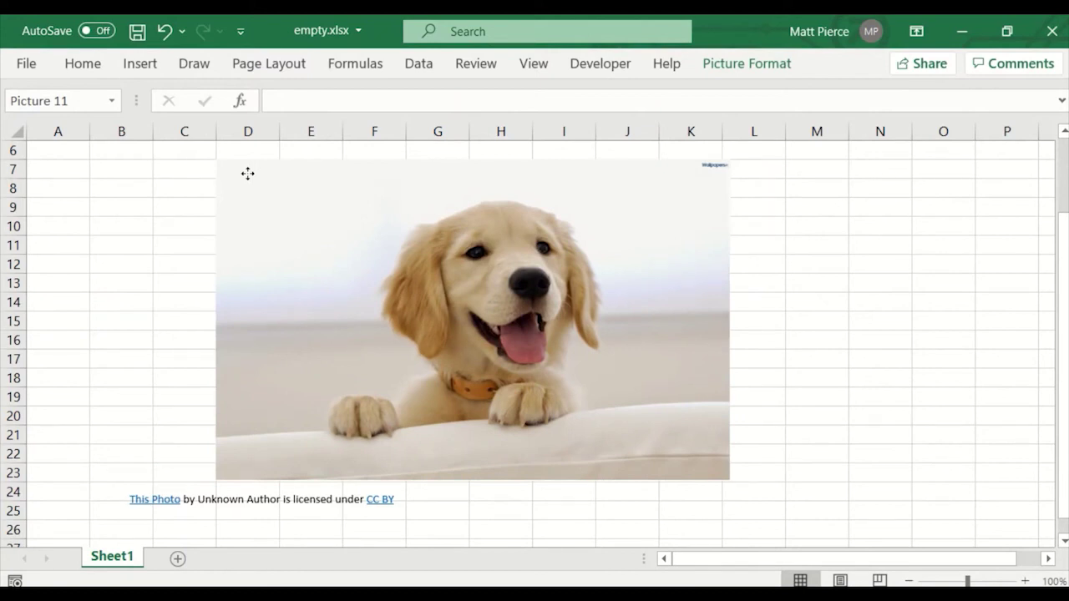
- Line up the puppy picture's upper-left corner with cell C7 and shrink it proportionally to span about C7 to I21
{"action": "left_click_drag", "start_coordinate": [241, 174], "coordinate": [190, 175]}
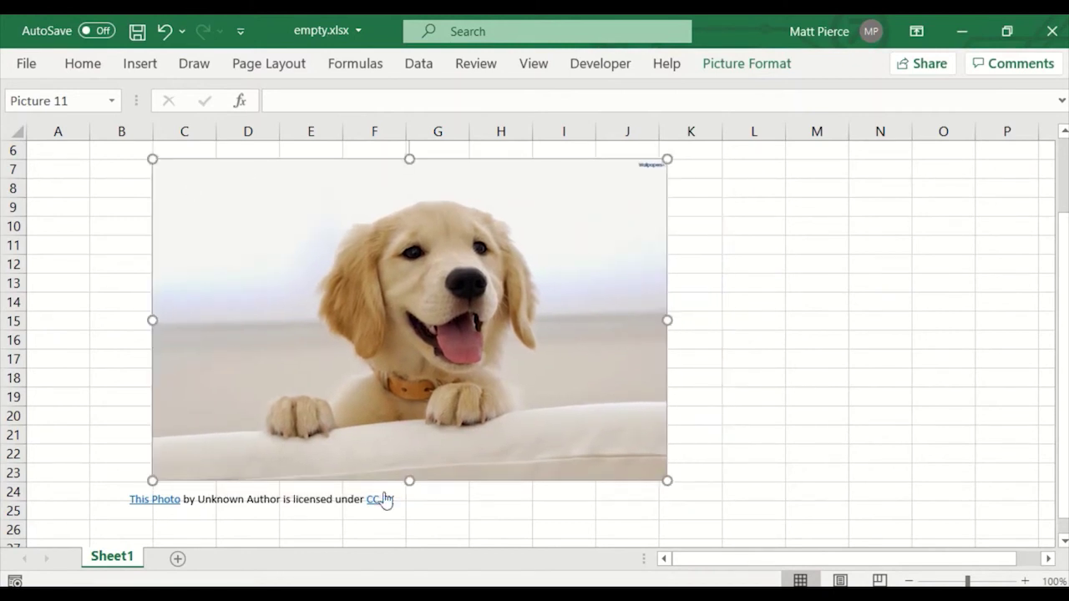
{"action": "left_click_drag", "start_coordinate": [669, 480], "coordinate": [582, 426]}
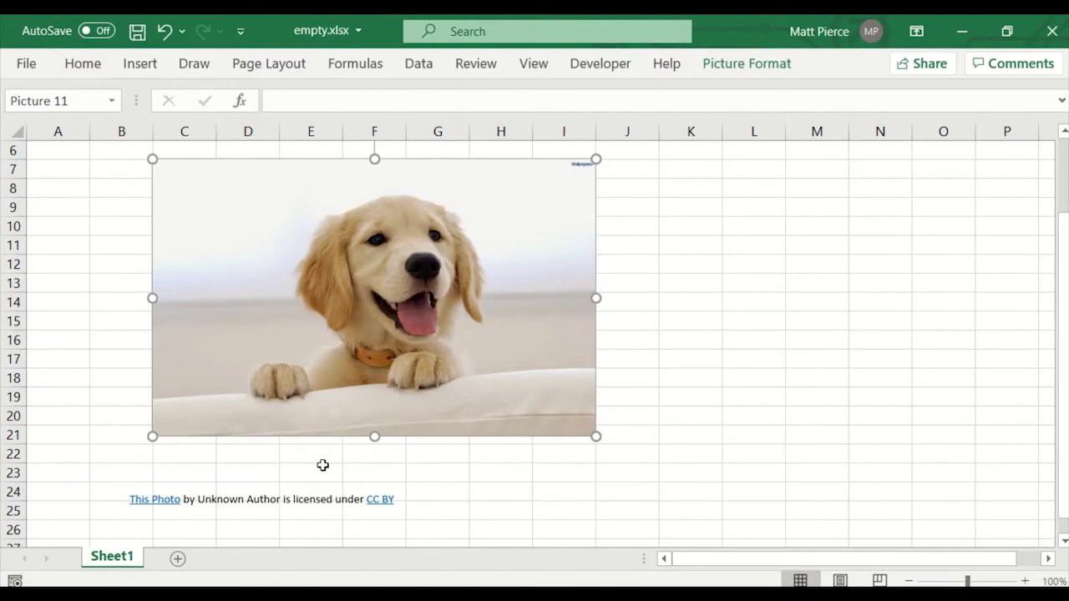
- Move the attribution caption up to just beneath the picture's lower edge, starting at column C around row 22
{"action": "left_click", "coordinate": [212, 500]}
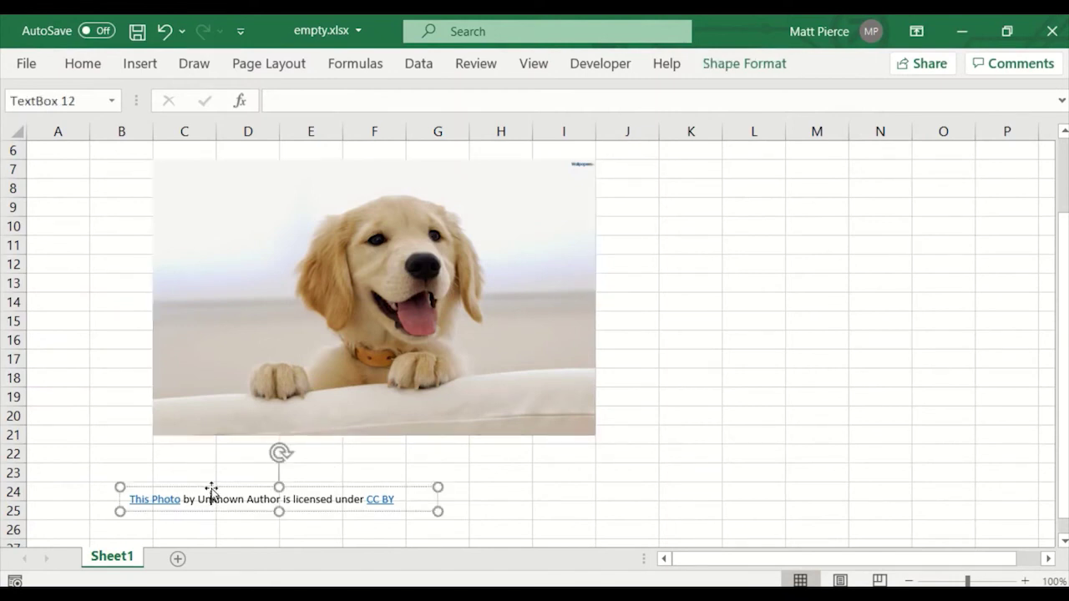
{"action": "left_click_drag", "start_coordinate": [212, 489], "coordinate": [238, 479]}
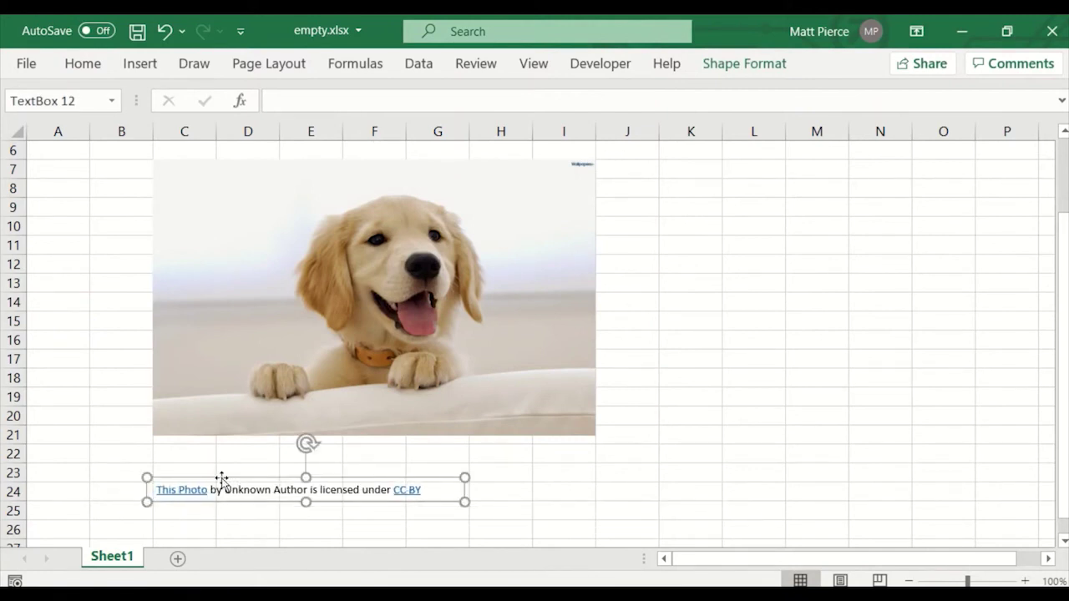
{"action": "left_click_drag", "start_coordinate": [222, 478], "coordinate": [219, 440]}
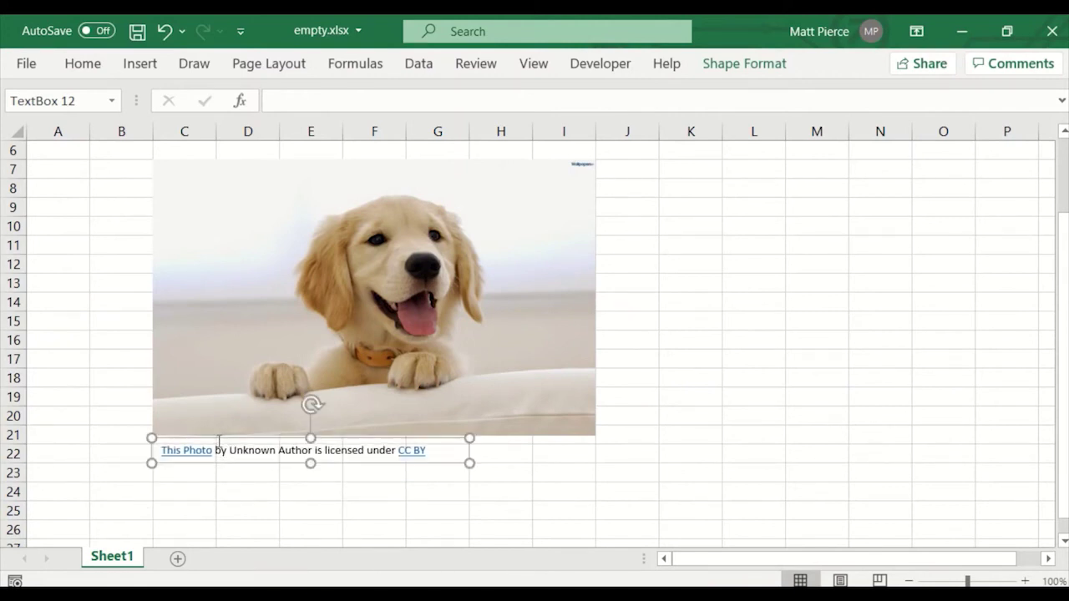
{"action": "left_click", "coordinate": [273, 475]}
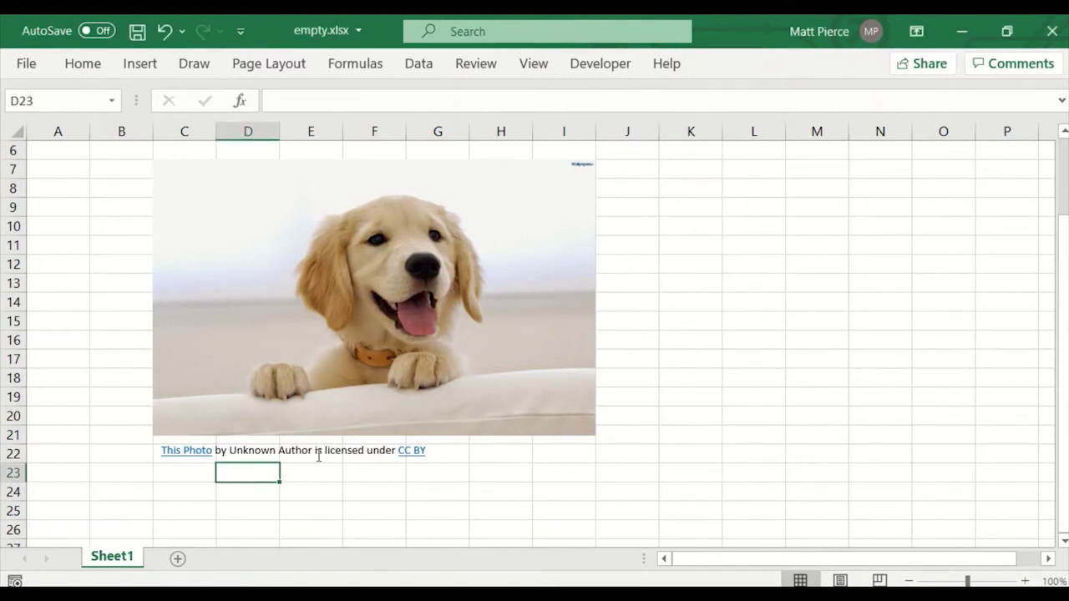
- Nudge the attribution text box slightly up and to the left so its text sits against the picture's lower-left corner
{"action": "right_click", "coordinate": [248, 455]}
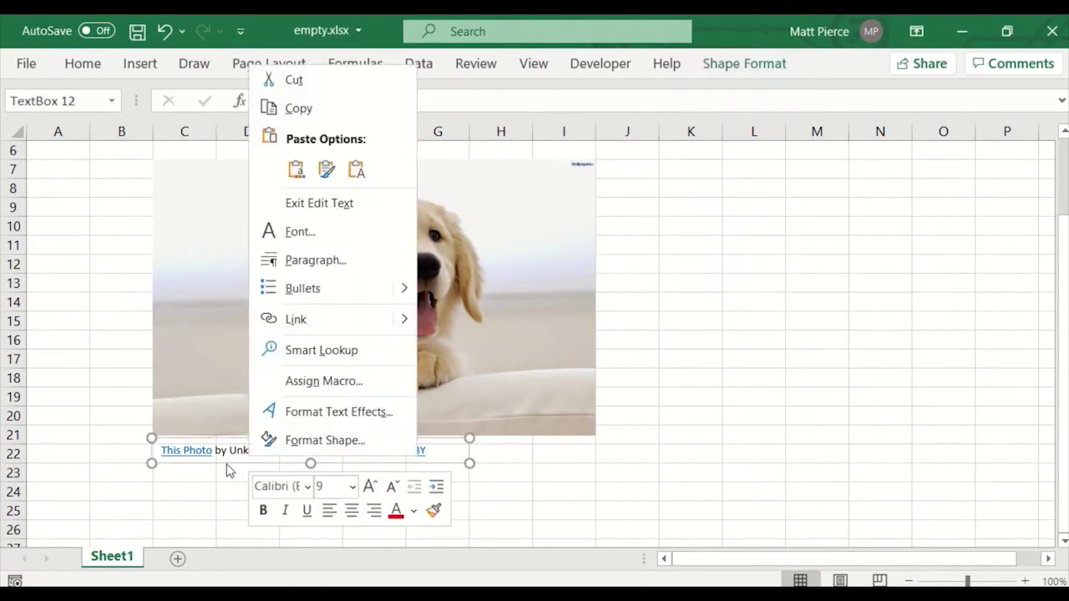
{"action": "key", "text": "Escape"}
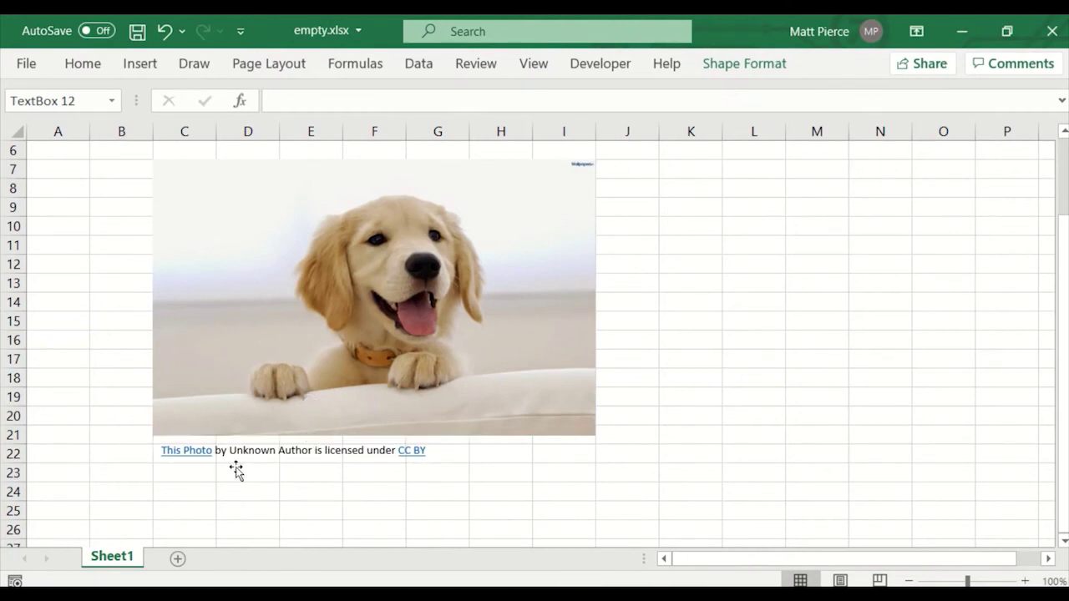
{"action": "key", "text": "alt"}
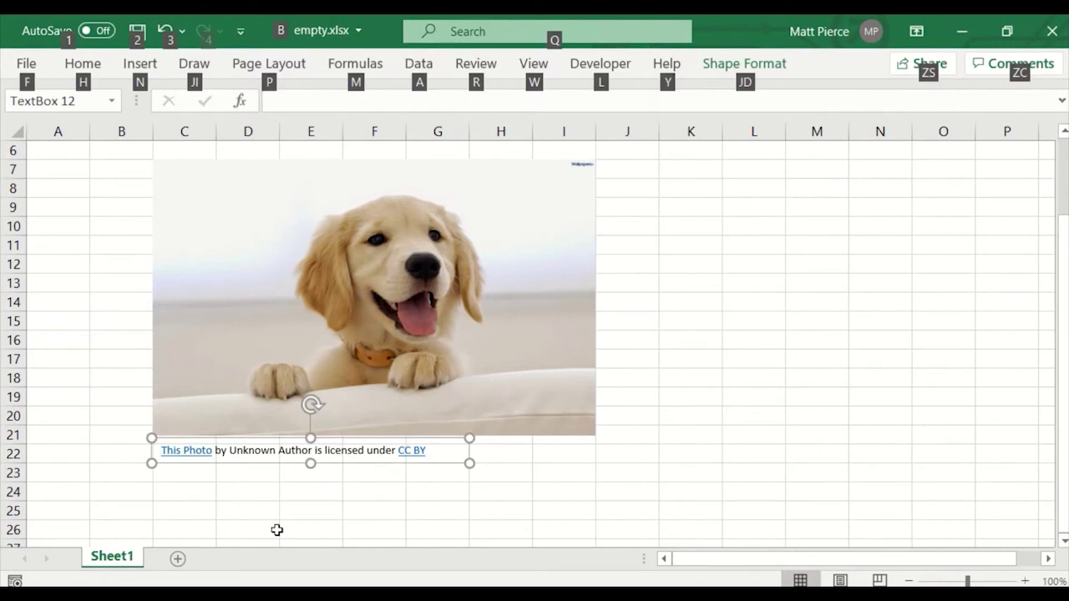
{"action": "key", "text": "Up"}
{"action": "key", "text": "Up"}
{"action": "key", "text": "Up"}
{"action": "key", "text": "Up"}
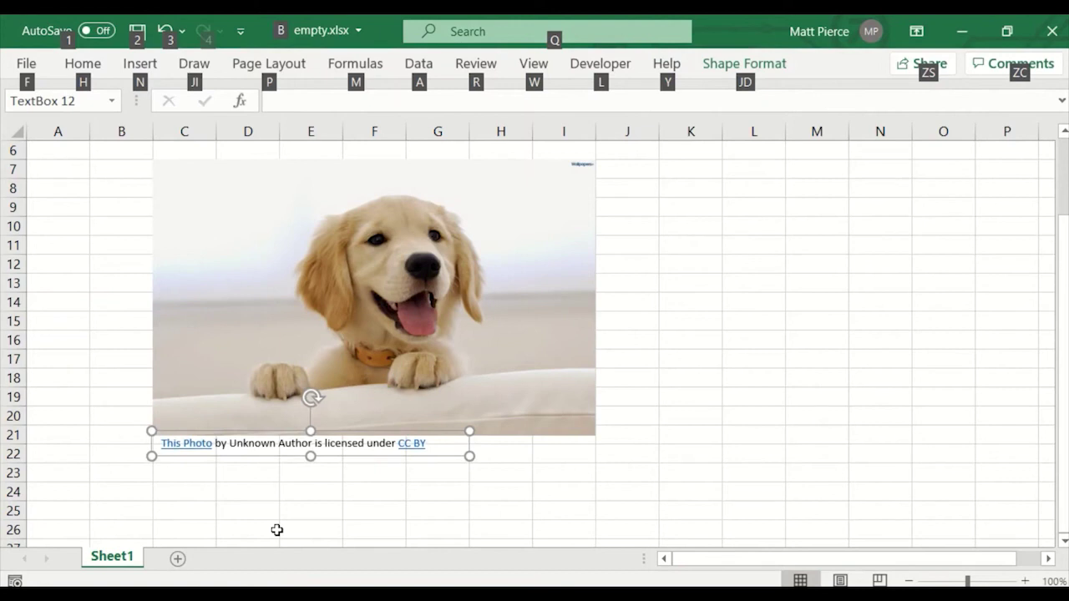
{"action": "key", "text": "Left"}
{"action": "key", "text": "Left"}
{"action": "key", "text": "Left"}
{"action": "key", "text": "Left"}
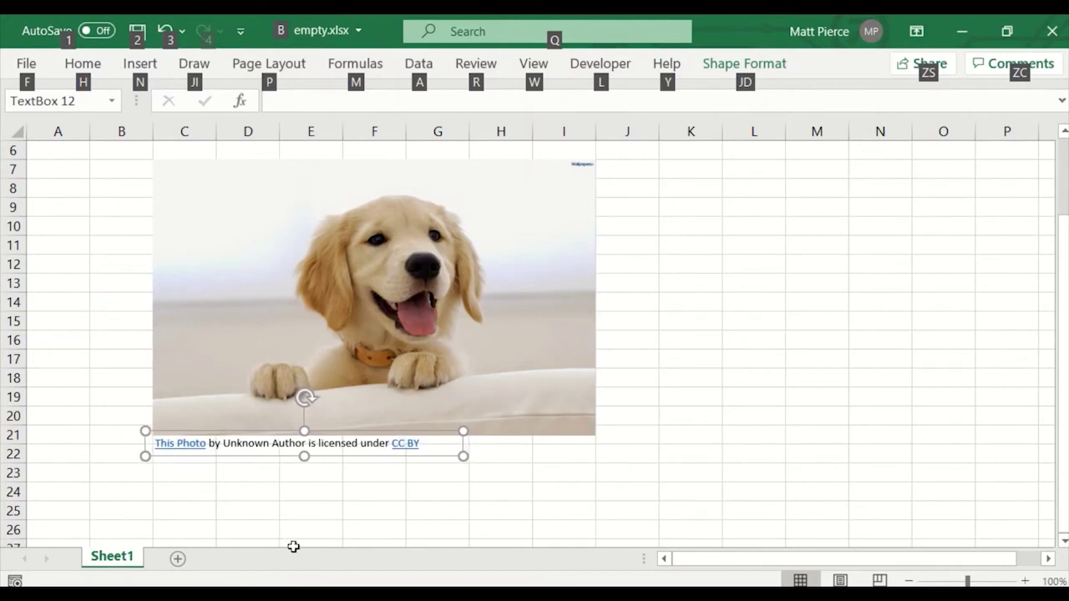
{"action": "left_click", "coordinate": [601, 473]}
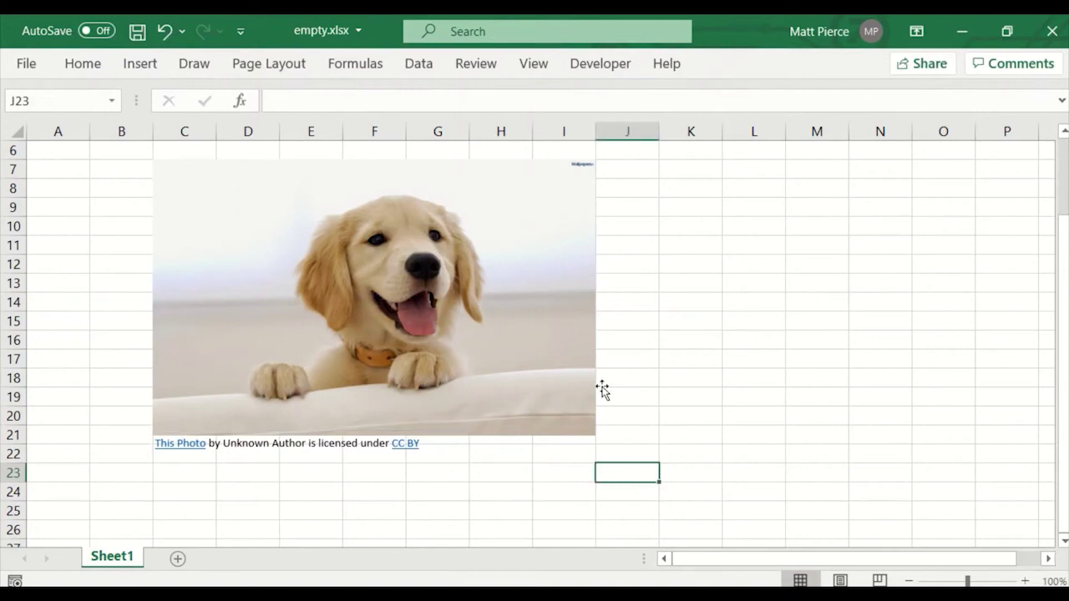
- Group the puppy picture with its attribution caption and move the group so the picture's upper-left corner meets cell D7
{"action": "left_click", "coordinate": [558, 351]}
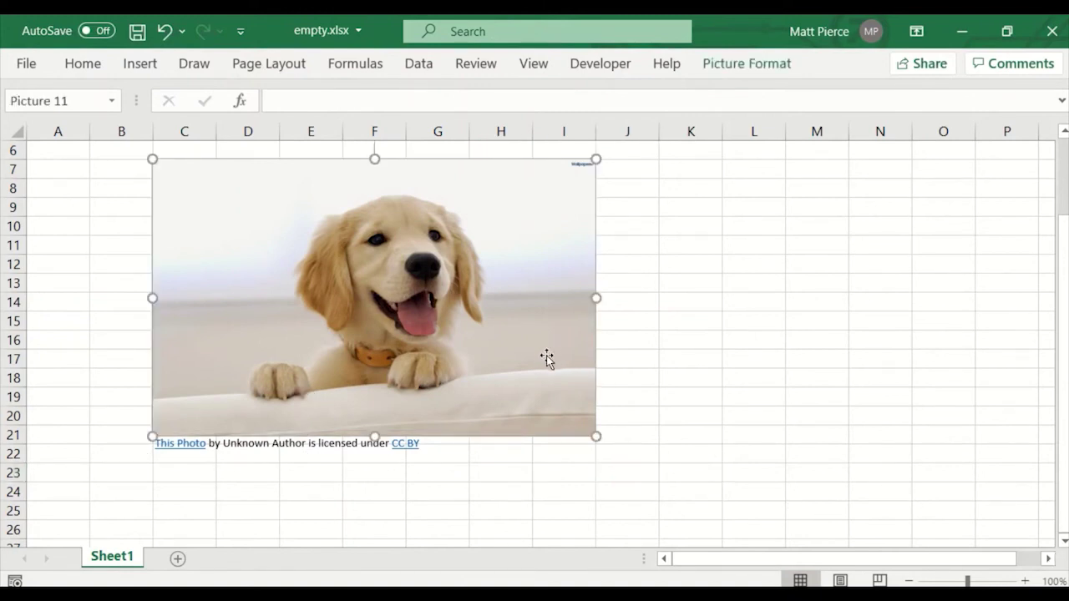
{"action": "left_click", "coordinate": [273, 449]}
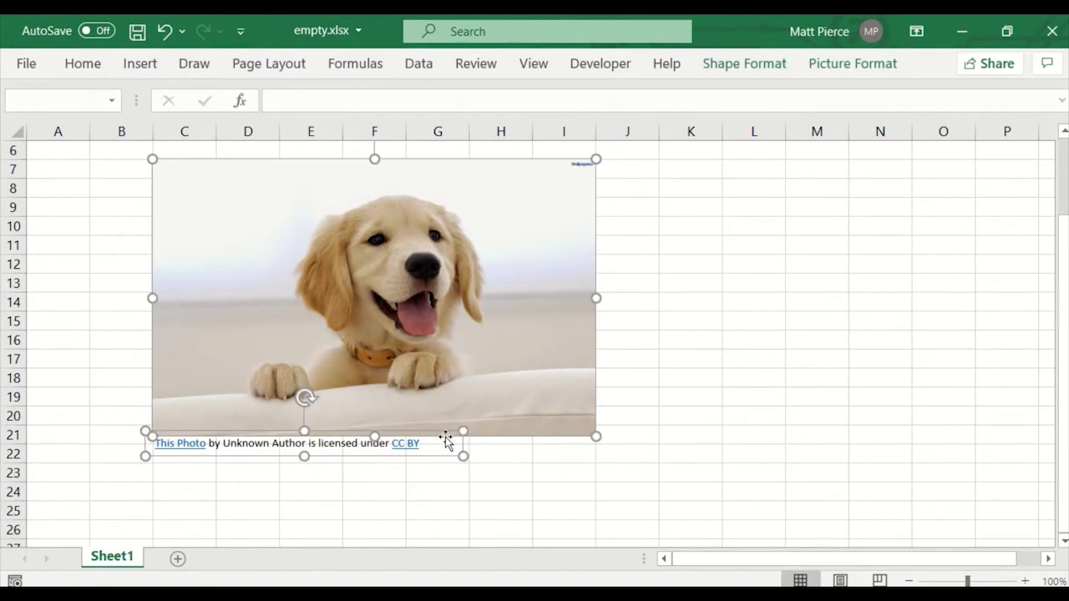
{"action": "right_click", "coordinate": [431, 368]}
{"action": "mouse_move", "coordinate": [573, 346]}
{"action": "left_click", "coordinate": [653, 340]}
{"action": "left_click_drag", "start_coordinate": [431, 334], "coordinate": [326, 325]}
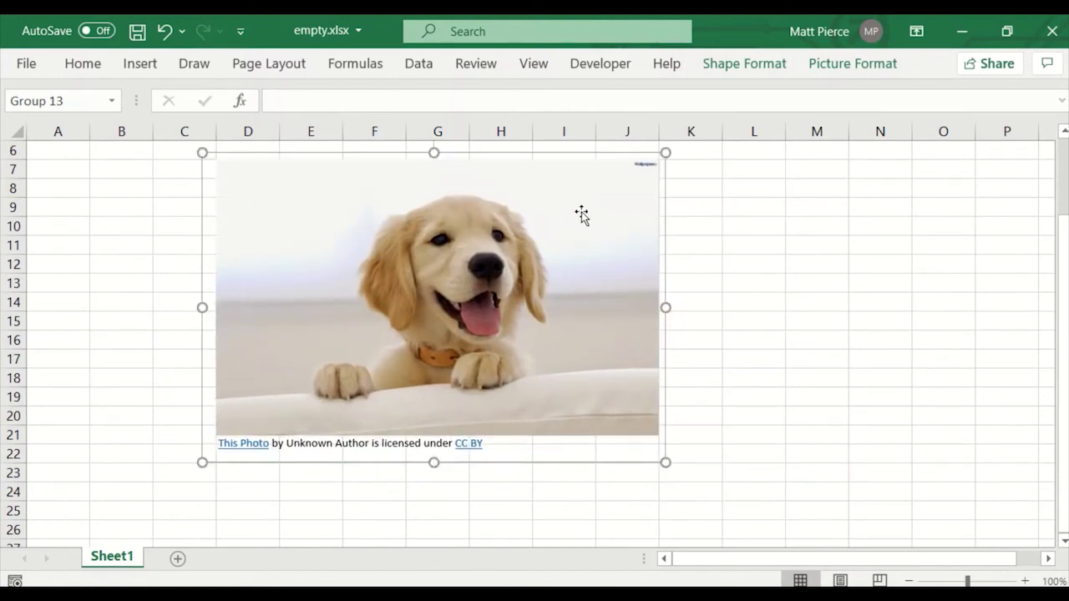
- Move the attribution caption within the group so that it is roughly centred beneath the puppy picture
{"action": "left_click", "coordinate": [352, 443]}
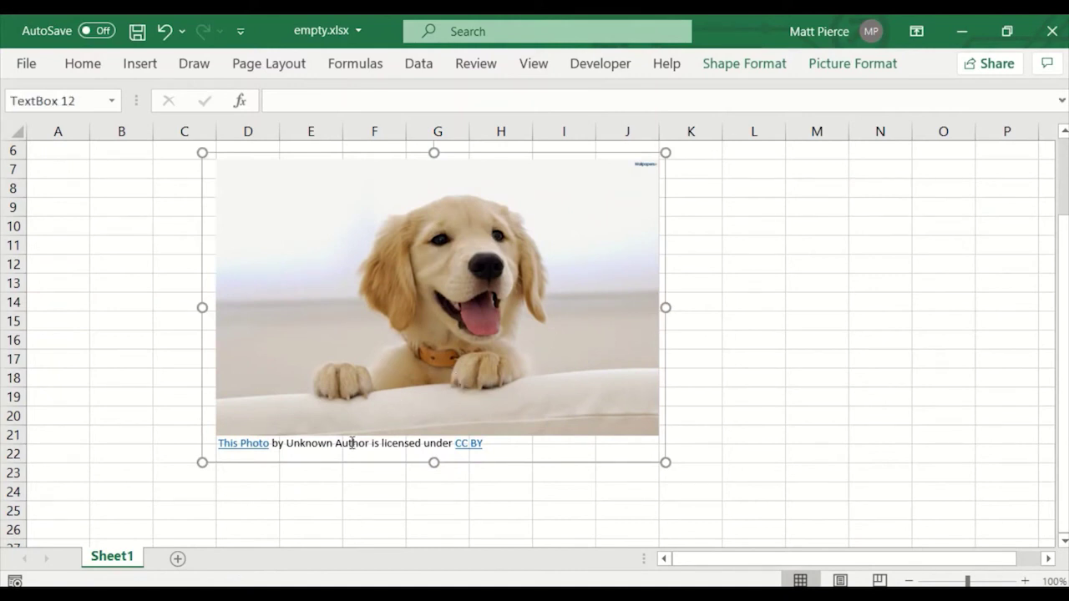
{"action": "left_click_drag", "start_coordinate": [350, 438], "coordinate": [429, 436]}
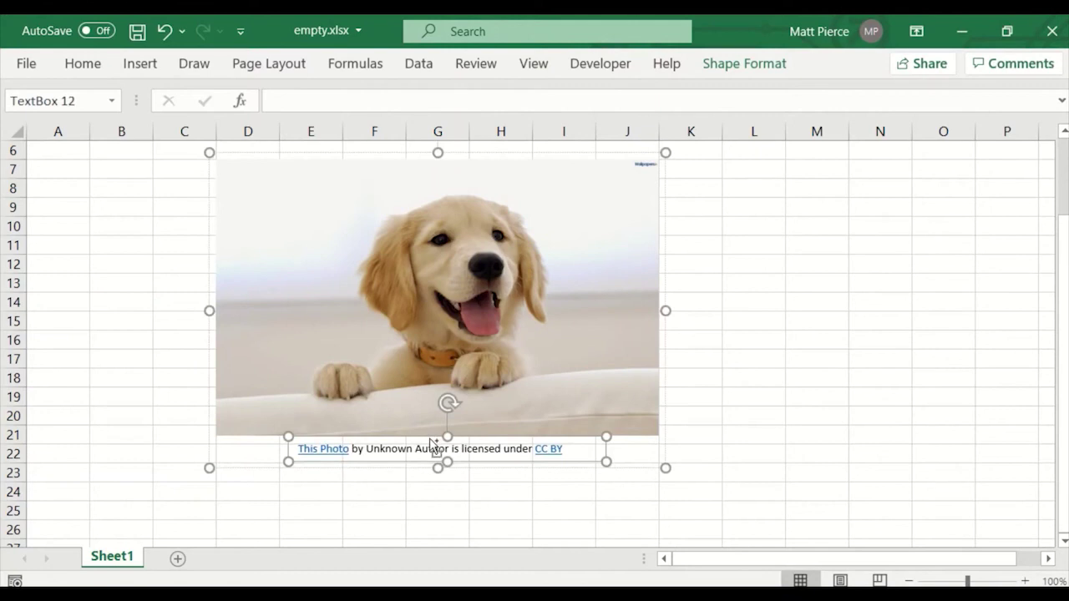
{"action": "left_click", "coordinate": [429, 503]}
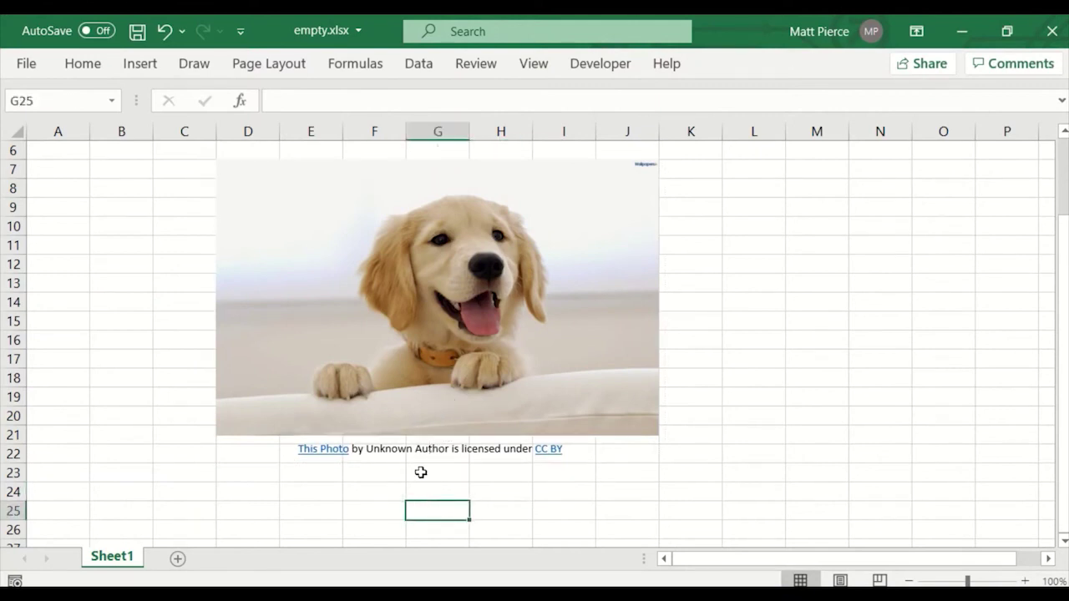
{"action": "left_click", "coordinate": [412, 448]}
{"action": "left_click", "coordinate": [669, 412]}
{"action": "left_click", "coordinate": [724, 423]}
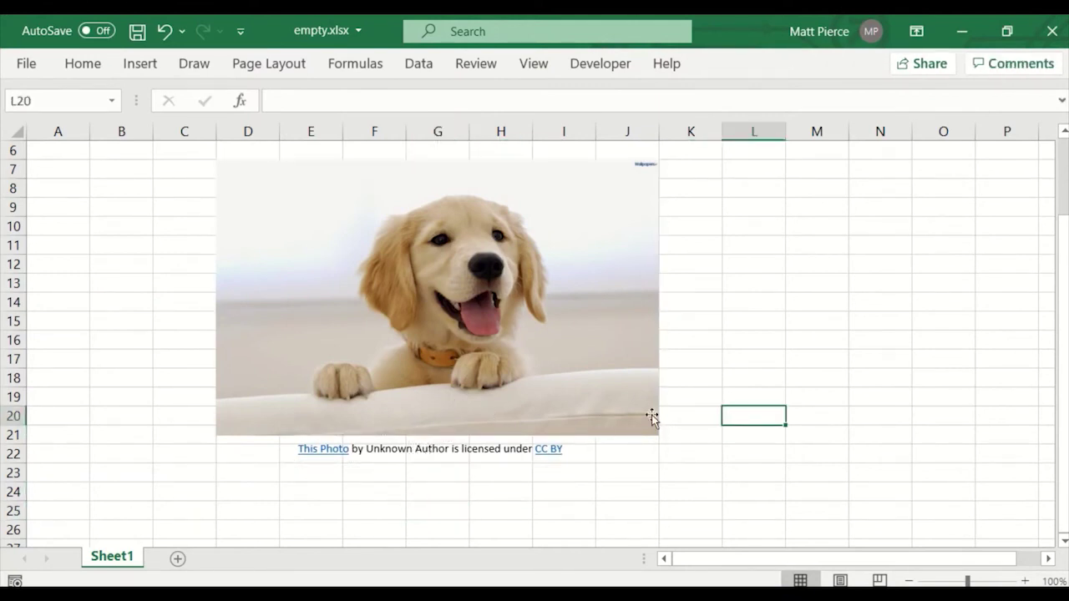
- Try moving the whole group across the sheet, and undo the group moves and the caption's centring
{"action": "left_click_drag", "start_coordinate": [652, 415], "coordinate": [466, 390]}
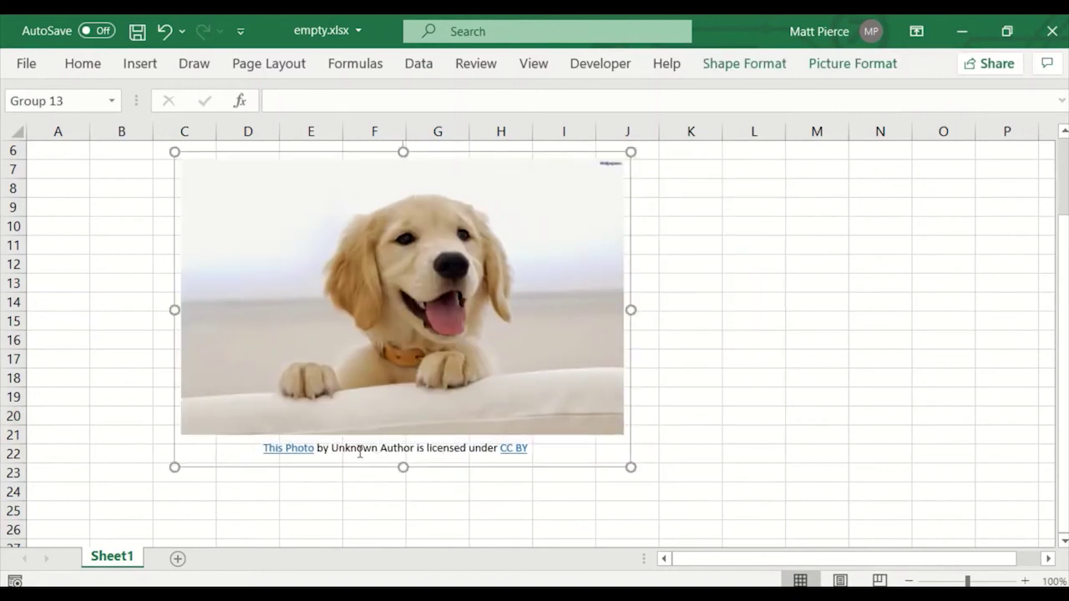
{"action": "key", "text": "ctrl+z"}
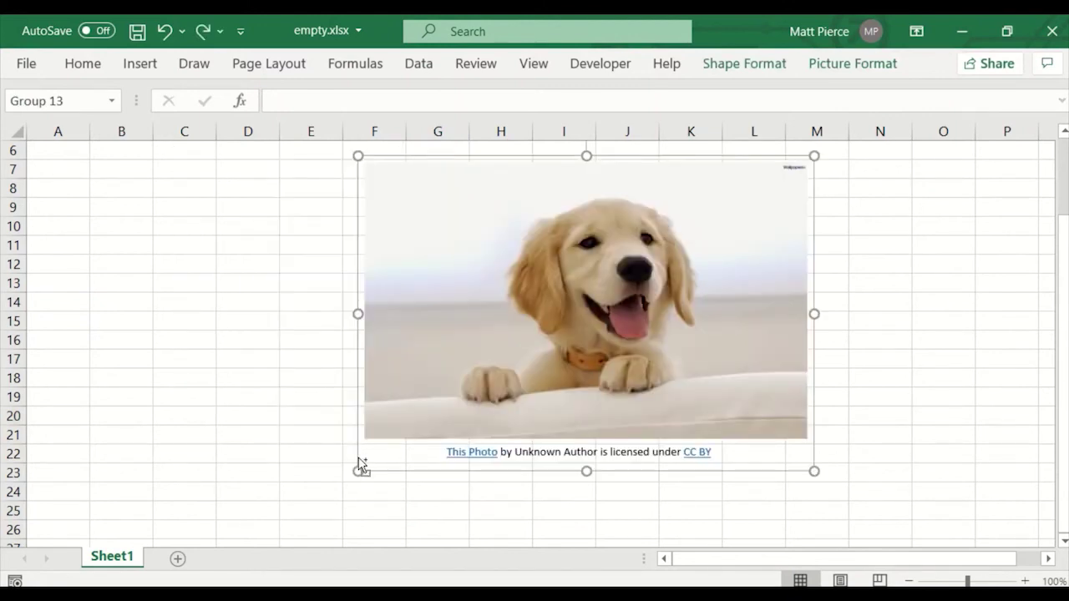
{"action": "key", "text": "ctrl+z"}
{"action": "key", "text": "ctrl+z"}
{"action": "key", "text": "ctrl+z"}
{"action": "left_click", "coordinate": [363, 499]}
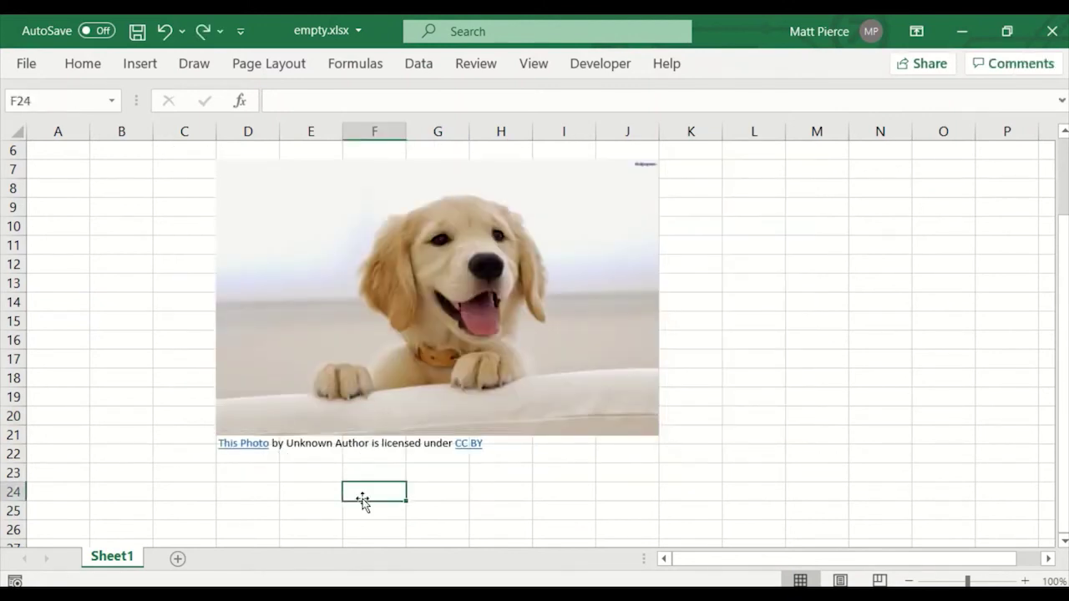
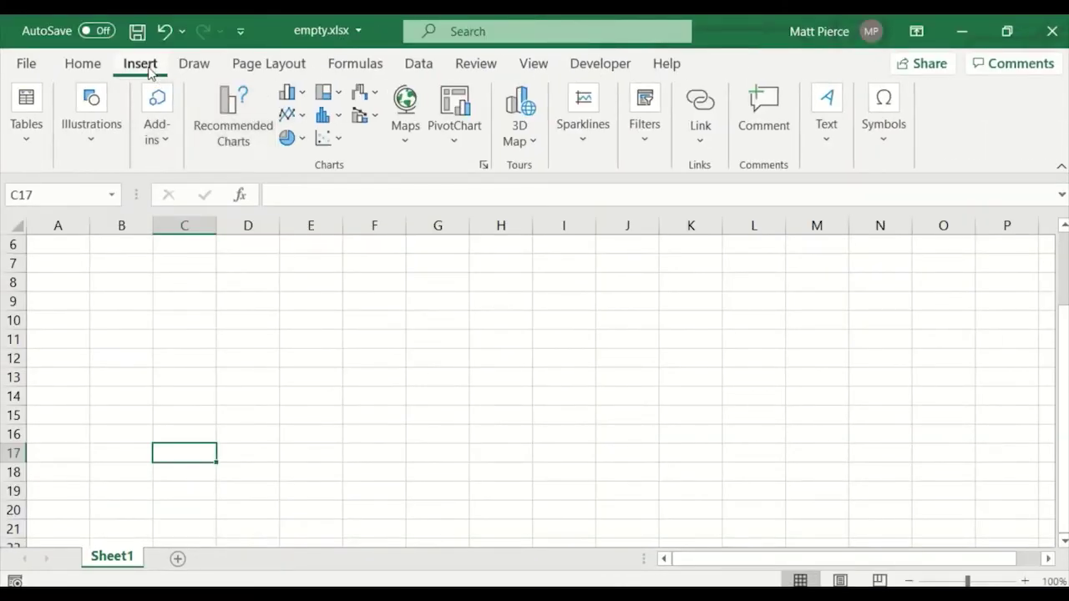
{"action": "left_click", "coordinate": [101, 125]}
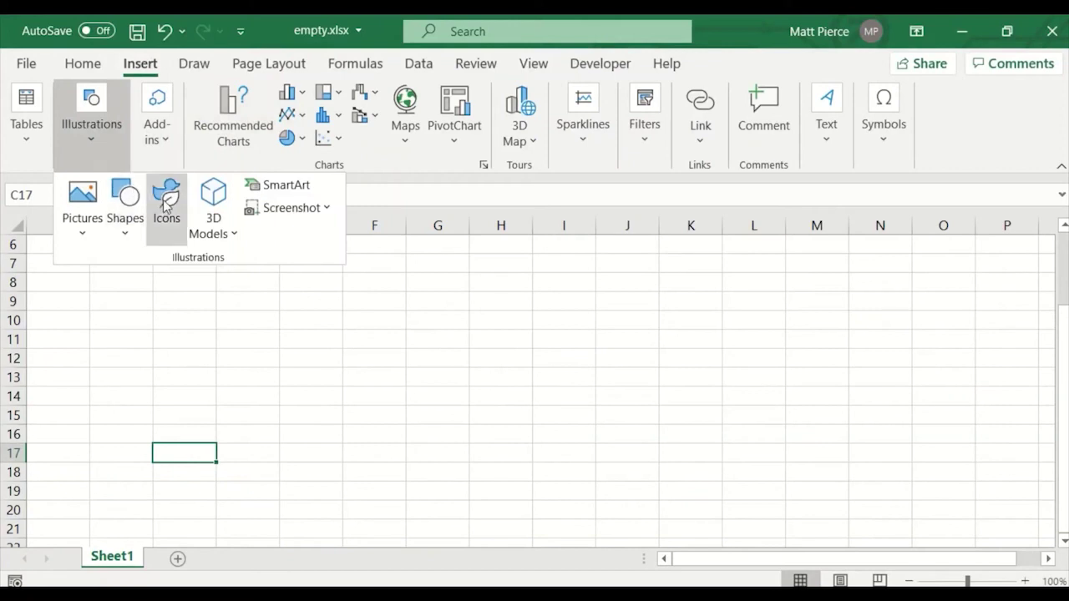
{"action": "left_click", "coordinate": [129, 219]}
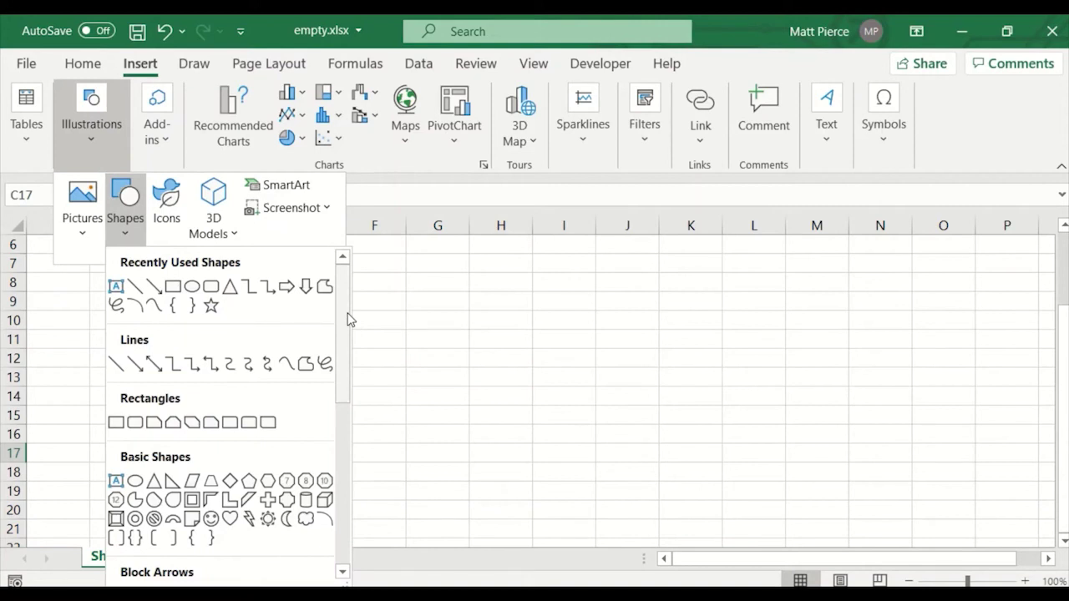
{"action": "left_click", "coordinate": [460, 311]}
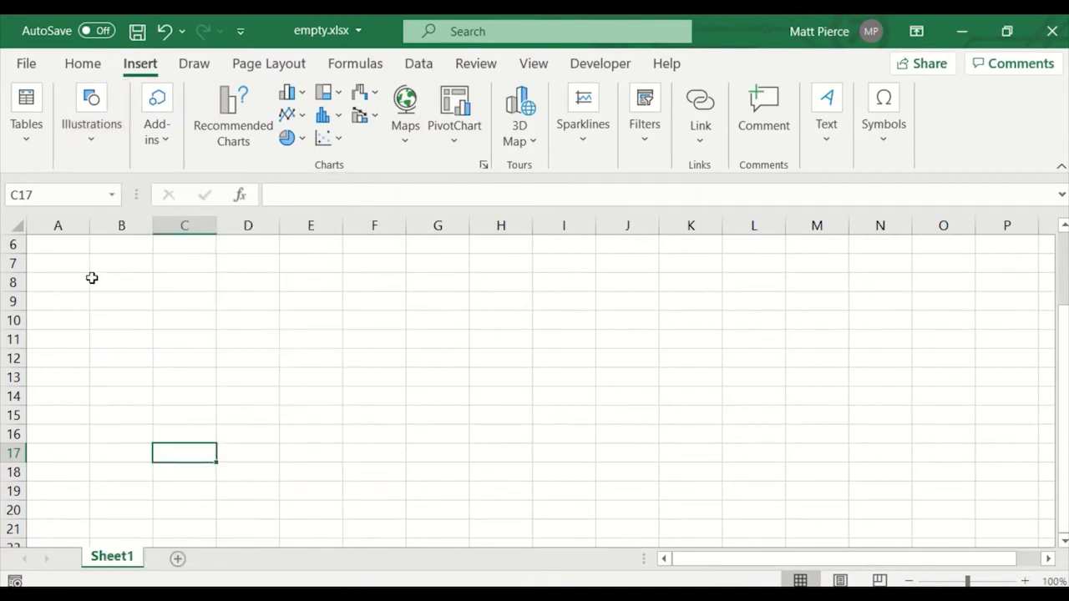
- Narrow all columns of the worksheet equally so that the cells become small, roughly square boxes
{"action": "scroll", "coordinate": [109, 325], "scroll_direction": "up", "scroll_amount": 2}
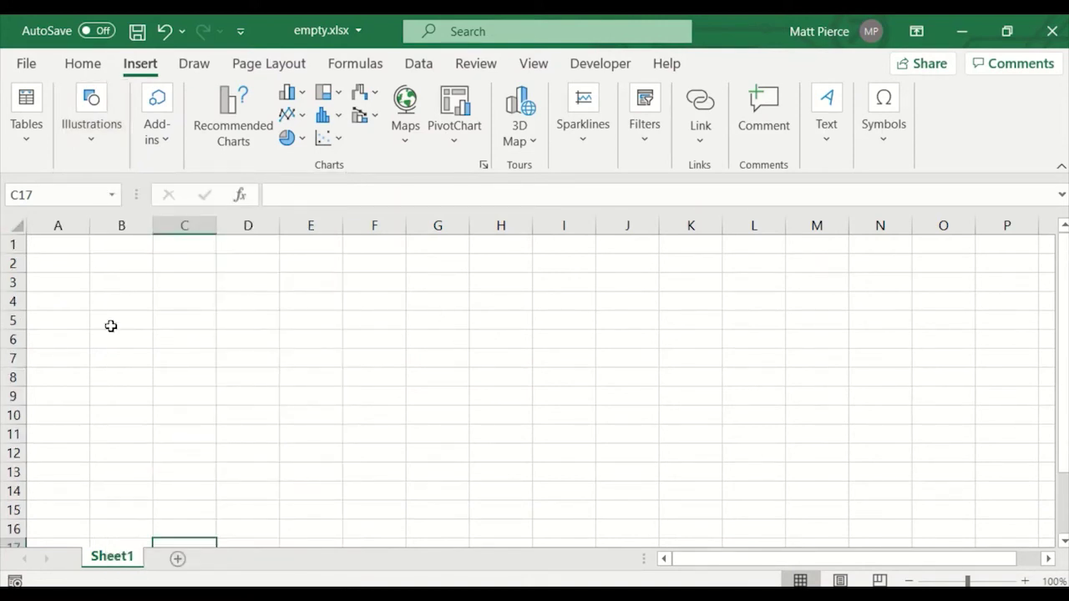
{"action": "left_click", "coordinate": [16, 230]}
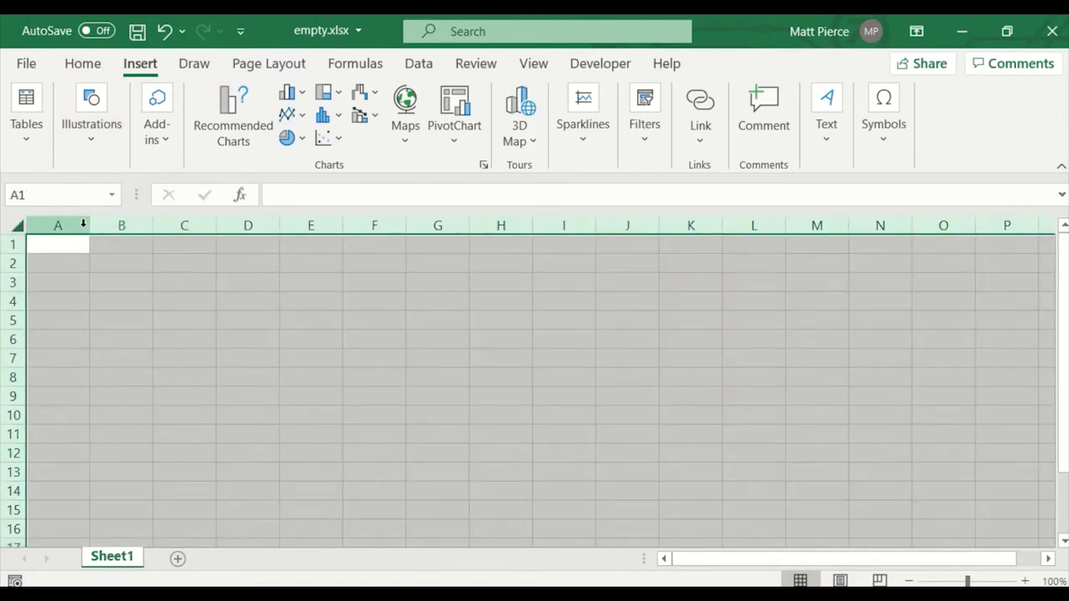
{"action": "left_click_drag", "start_coordinate": [87, 226], "coordinate": [45, 230]}
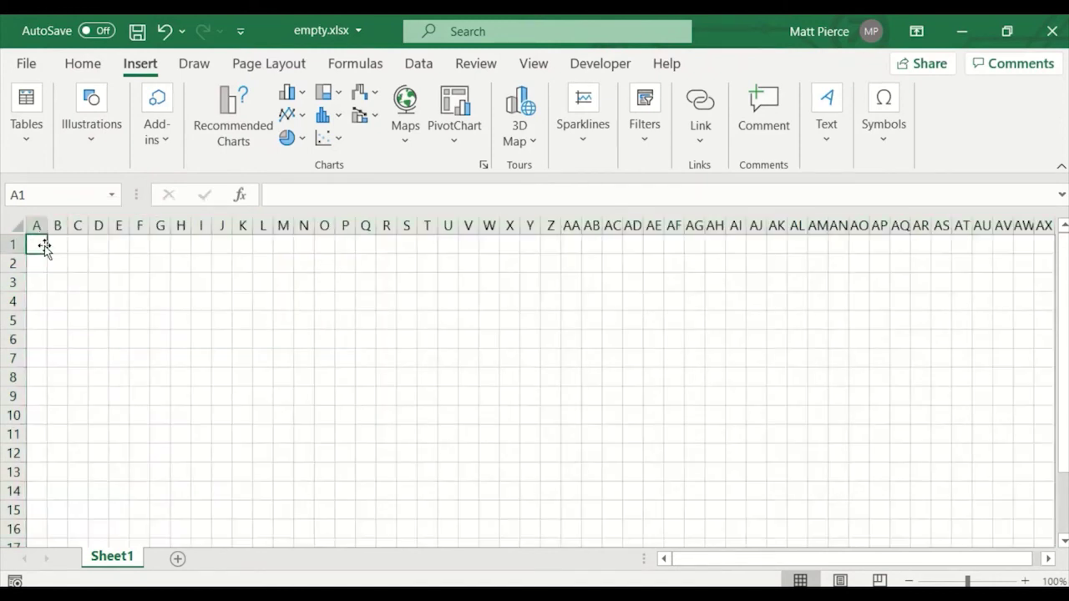
{"action": "left_click", "coordinate": [38, 244]}
- Fill the entire worksheet with the white theme colour to hide the gridlines, and select cell E3
{"action": "left_click", "coordinate": [13, 226]}
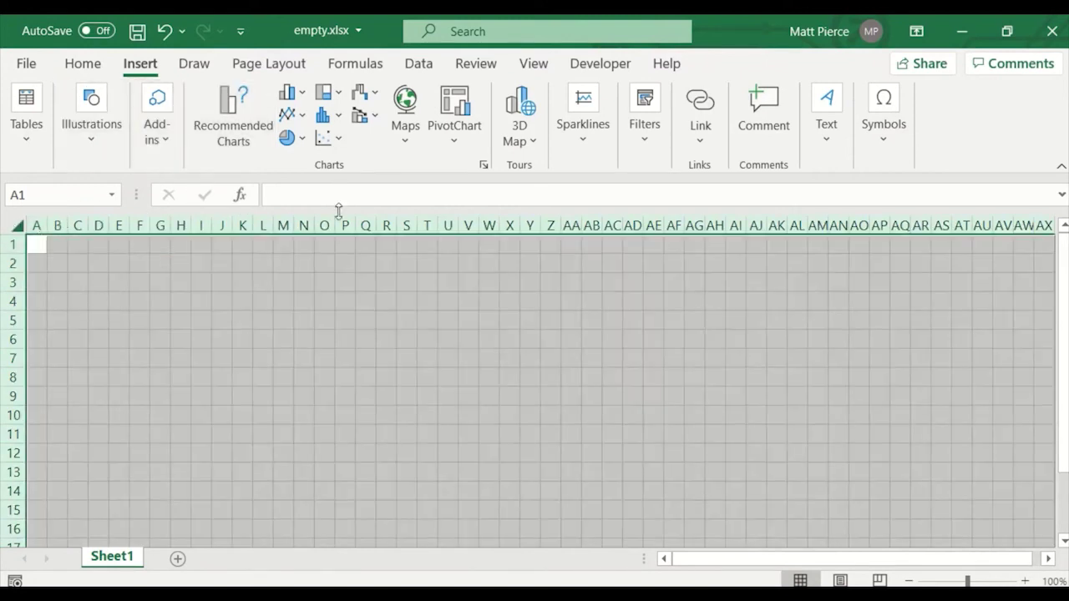
{"action": "right_click", "coordinate": [322, 310]}
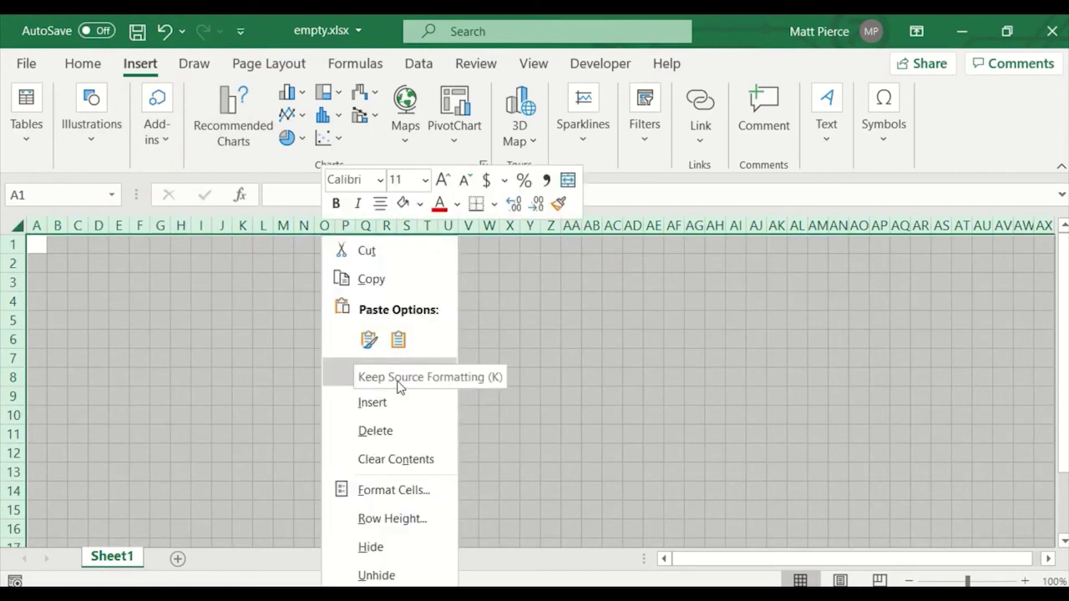
{"action": "left_click", "coordinate": [420, 205]}
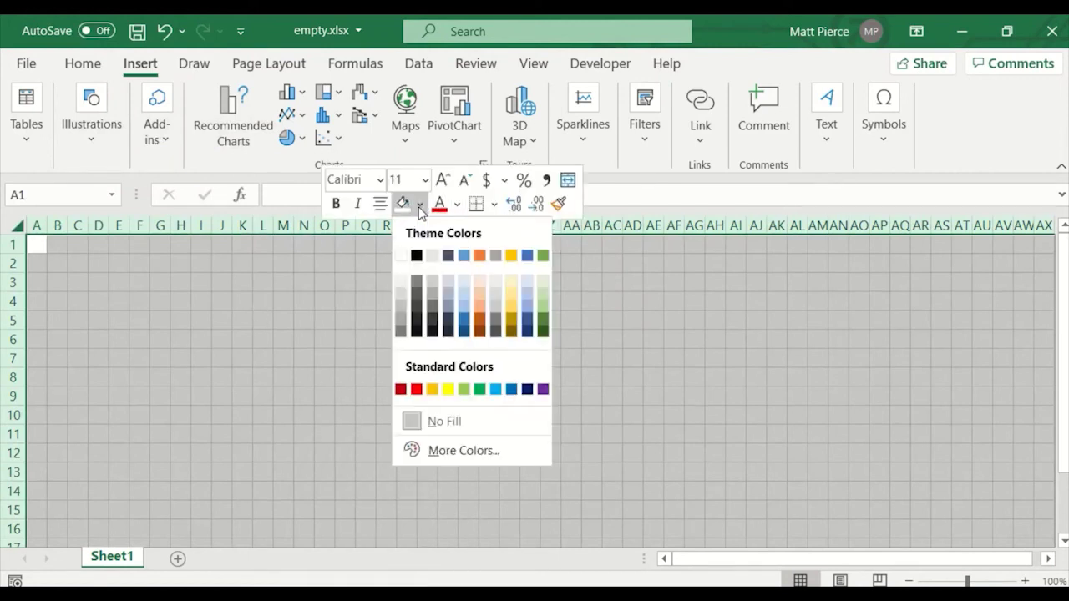
{"action": "left_click", "coordinate": [400, 254]}
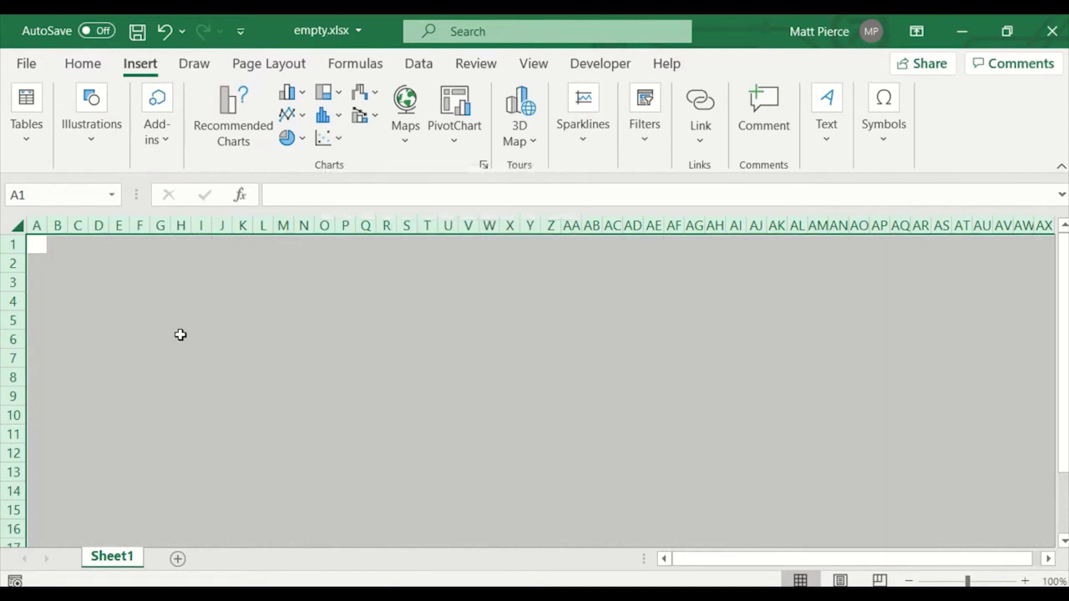
{"action": "left_click", "coordinate": [180, 336]}
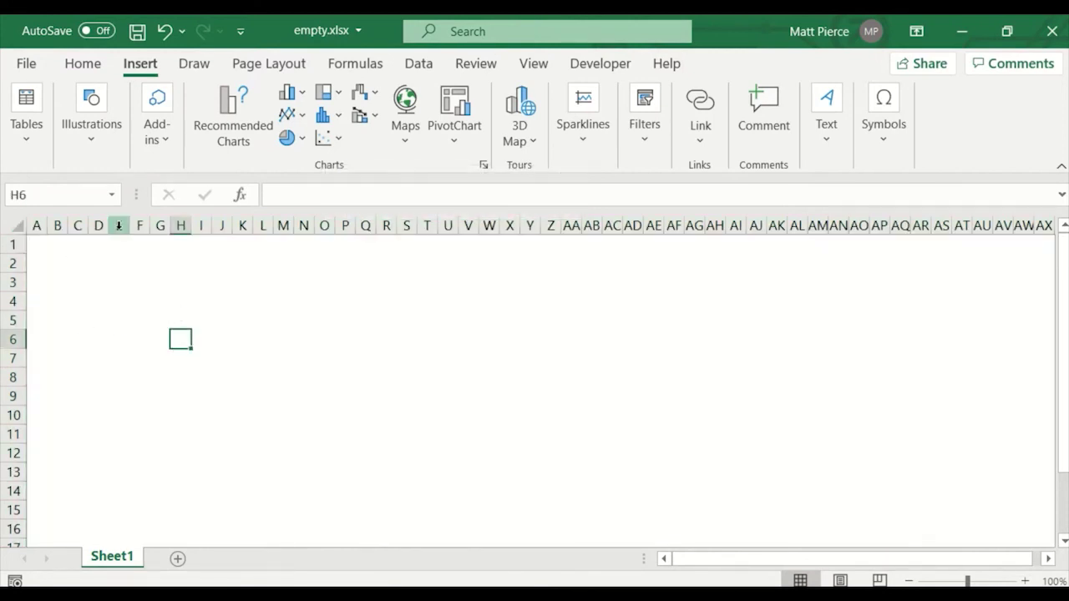
{"action": "left_click", "coordinate": [123, 280]}
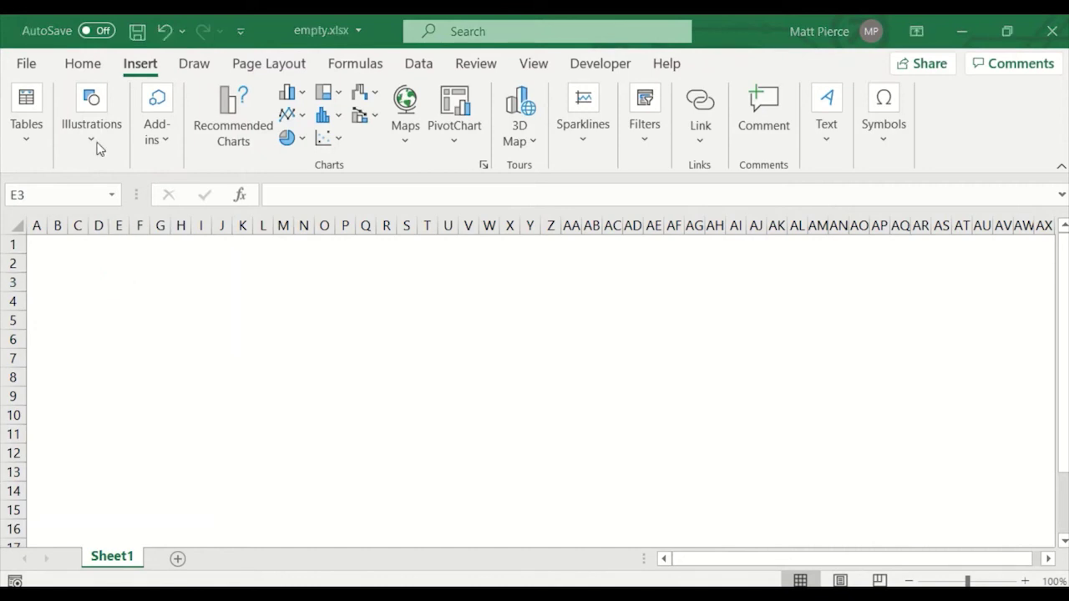
- Look through the available shape categories, from lines and rectangles to flowchart shapes, banners and callouts
{"action": "left_click", "coordinate": [92, 139]}
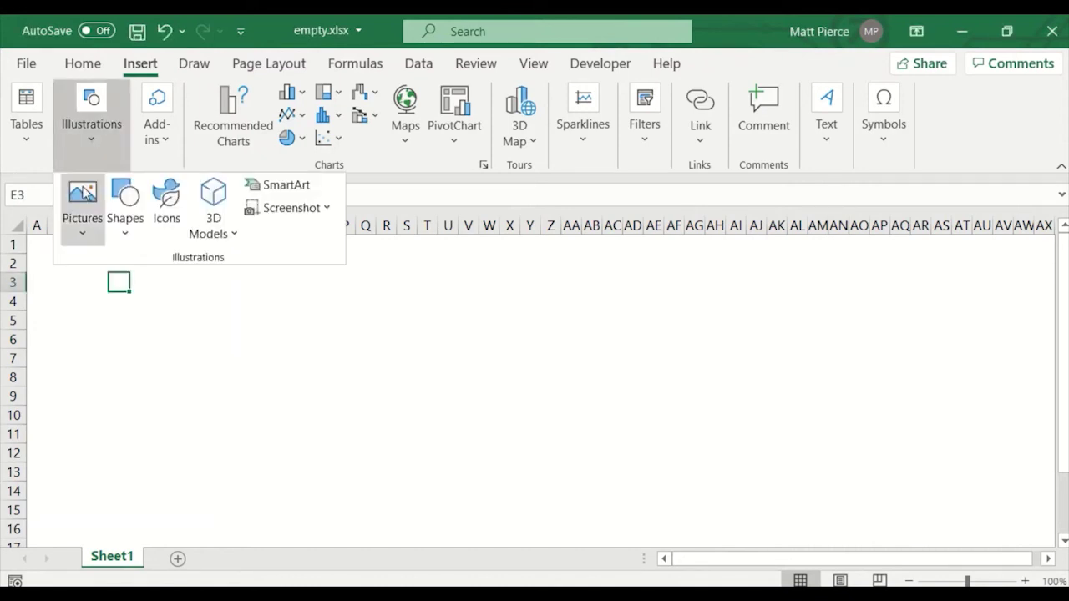
{"action": "left_click", "coordinate": [125, 204]}
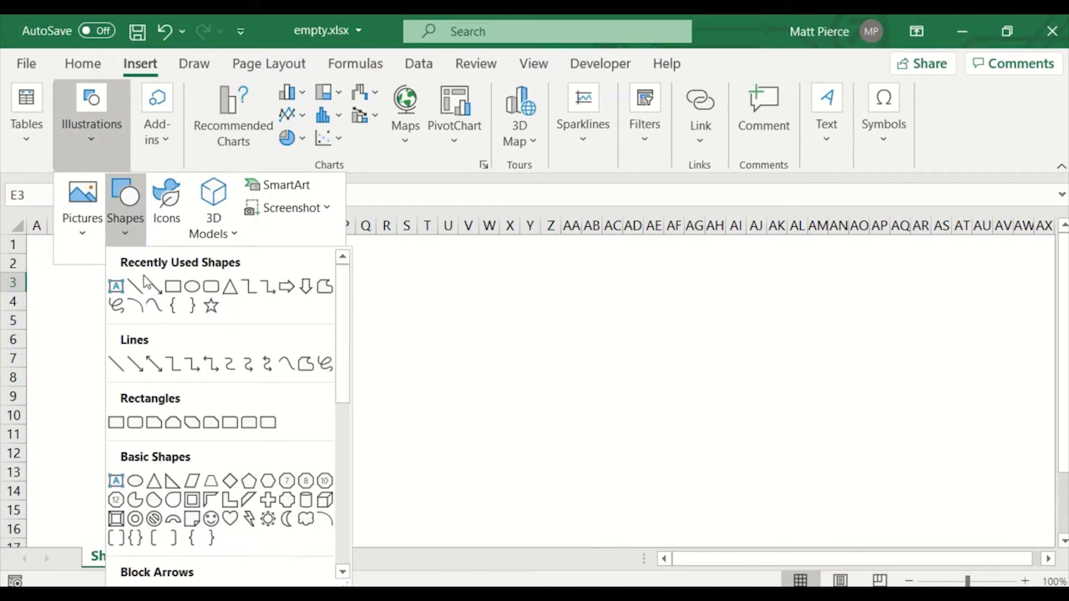
{"action": "left_click_drag", "start_coordinate": [342, 334], "coordinate": [343, 365]}
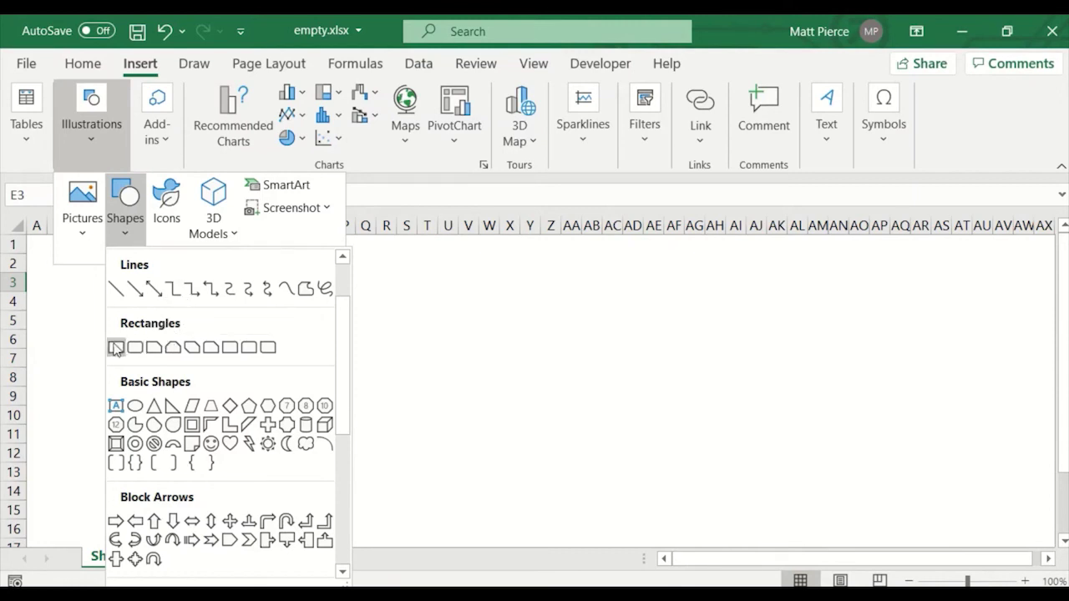
{"action": "scroll", "coordinate": [136, 350], "scroll_direction": "down", "scroll_amount": 1}
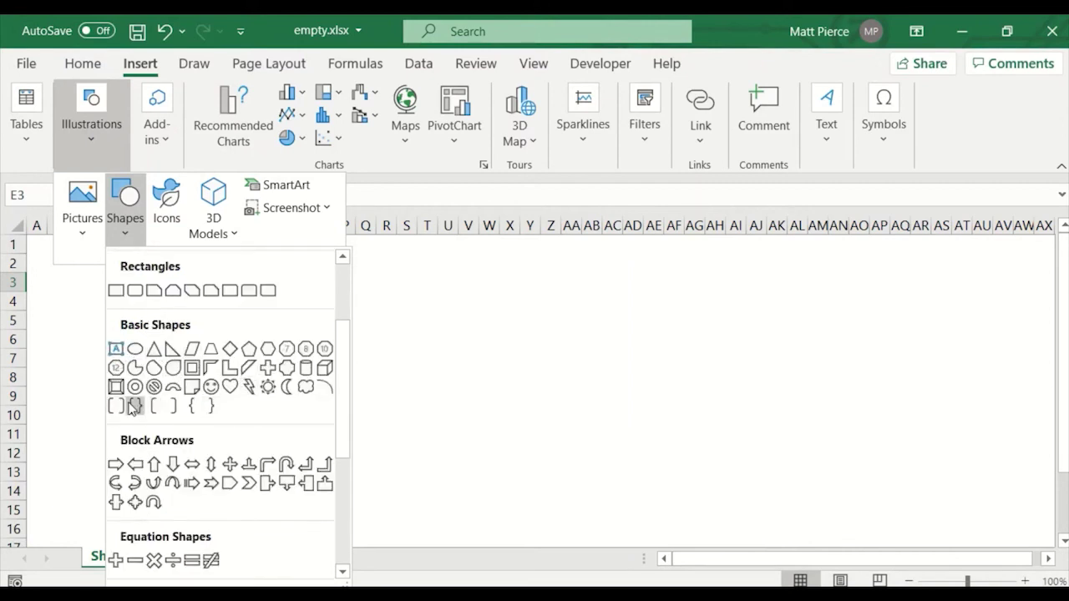
{"action": "scroll", "coordinate": [163, 409], "scroll_direction": "down", "scroll_amount": 1}
{"action": "scroll", "coordinate": [153, 373], "scroll_direction": "down", "scroll_amount": 1}
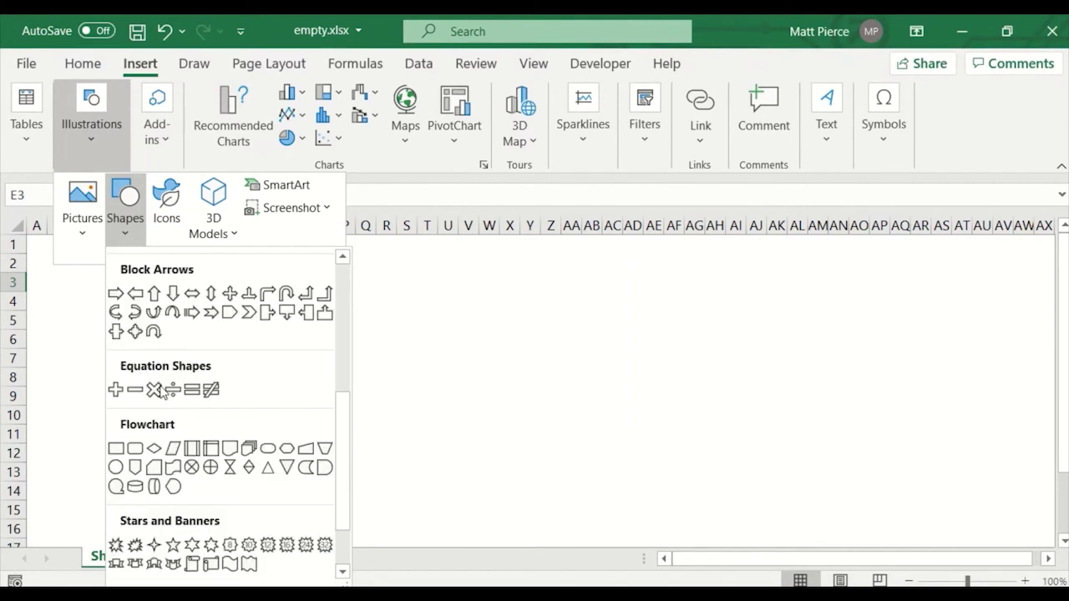
{"action": "scroll", "coordinate": [204, 388], "scroll_direction": "down", "scroll_amount": 1}
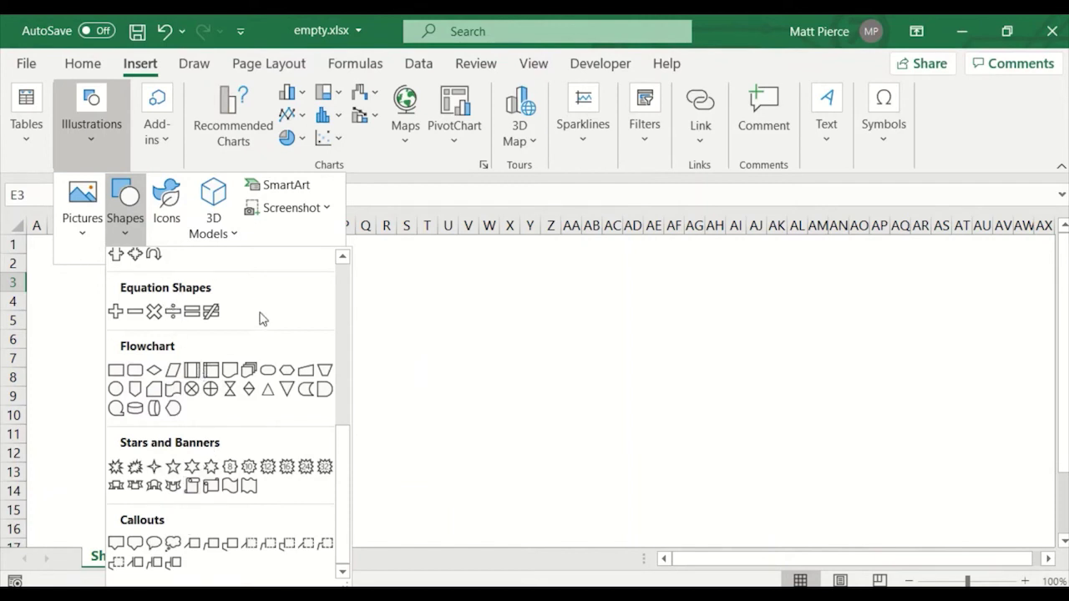
{"action": "scroll", "coordinate": [247, 352], "scroll_direction": "up", "scroll_amount": 8}
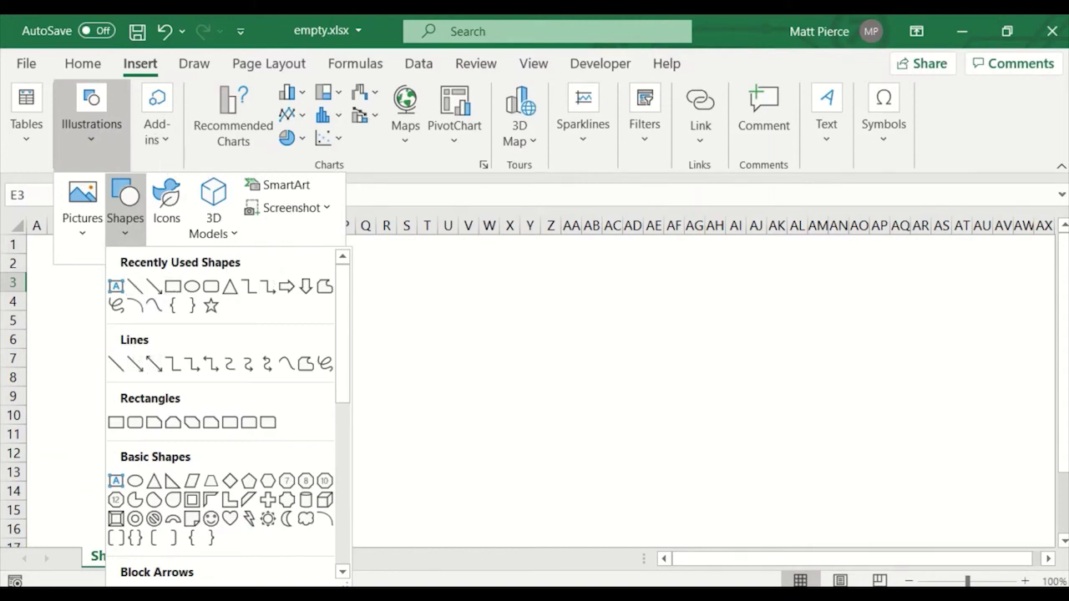
{"action": "key", "text": "Escape"}
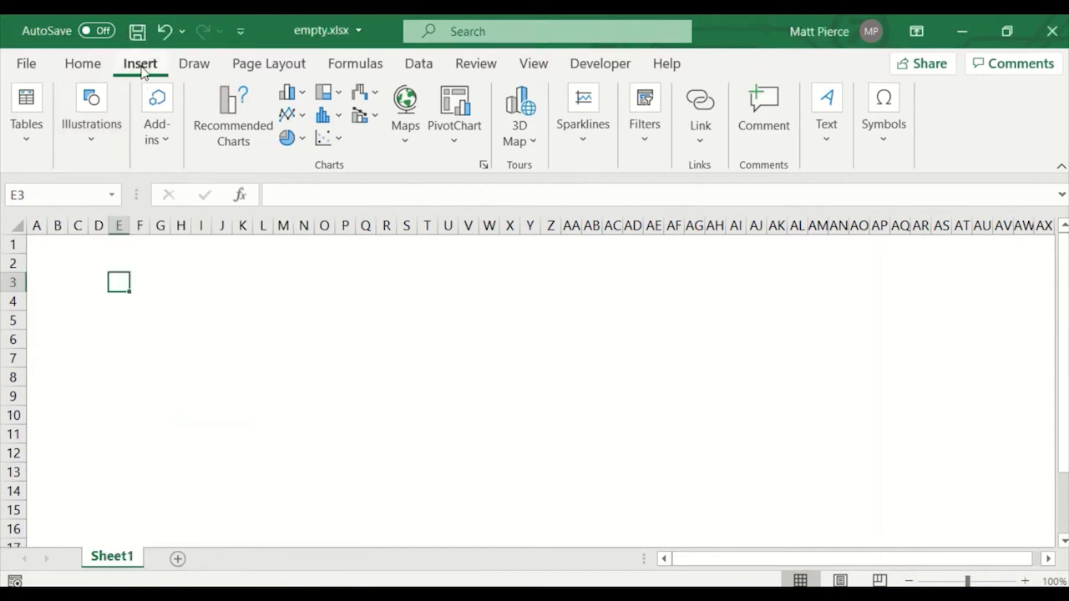
- Draw a flowchart Alternate Process shape, about 0.8" high and 1.3" wide, covering columns G to L in rows 3 to 6
{"action": "left_click", "coordinate": [90, 119]}
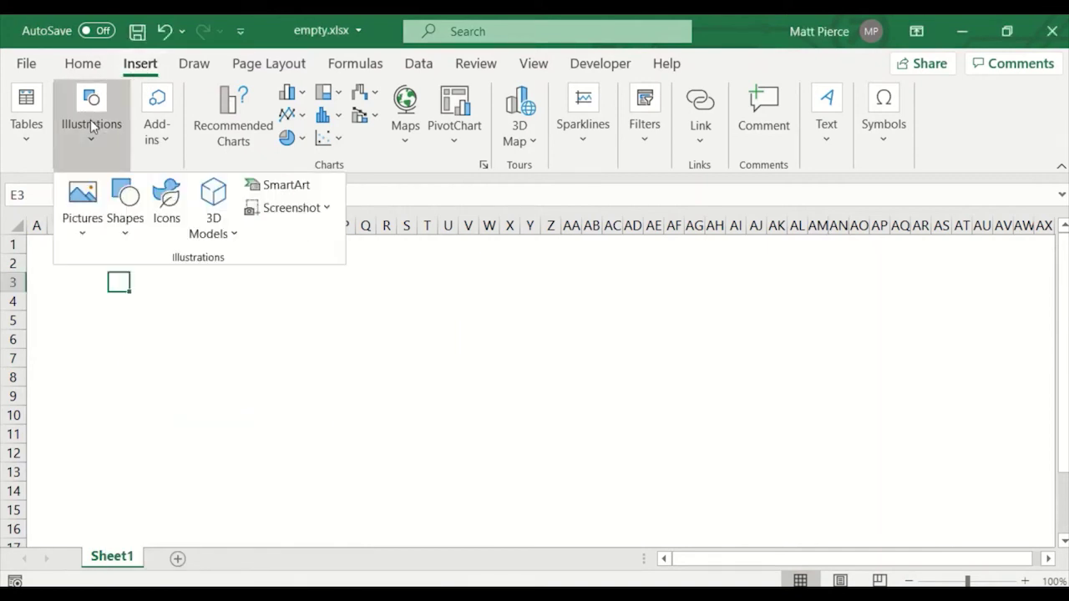
{"action": "left_click", "coordinate": [125, 236]}
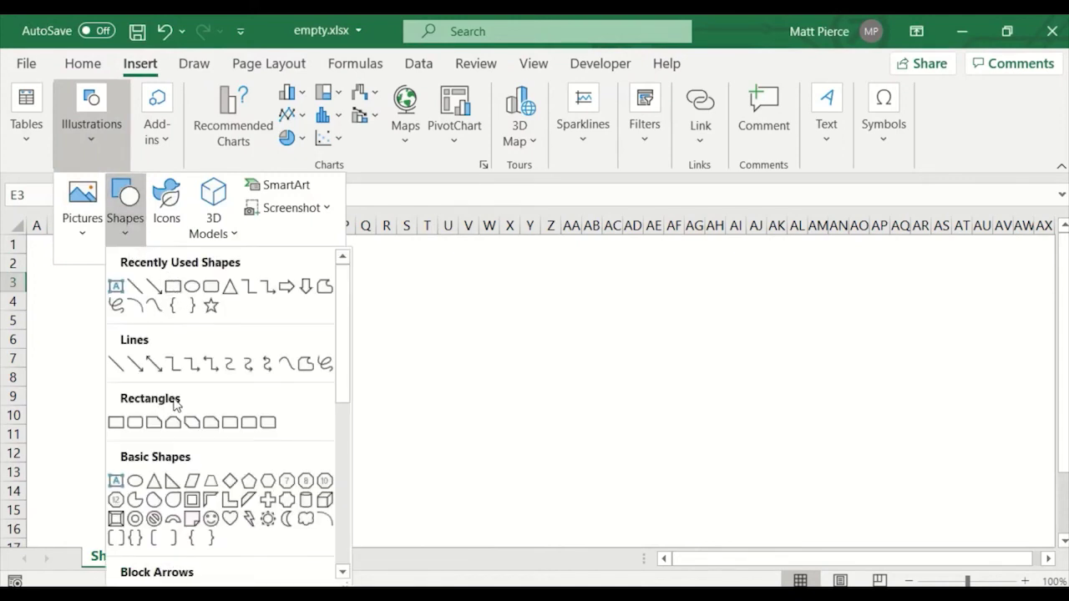
{"action": "scroll", "coordinate": [177, 409], "scroll_direction": "down", "scroll_amount": 3}
{"action": "scroll", "coordinate": [175, 415], "scroll_direction": "down", "scroll_amount": 4}
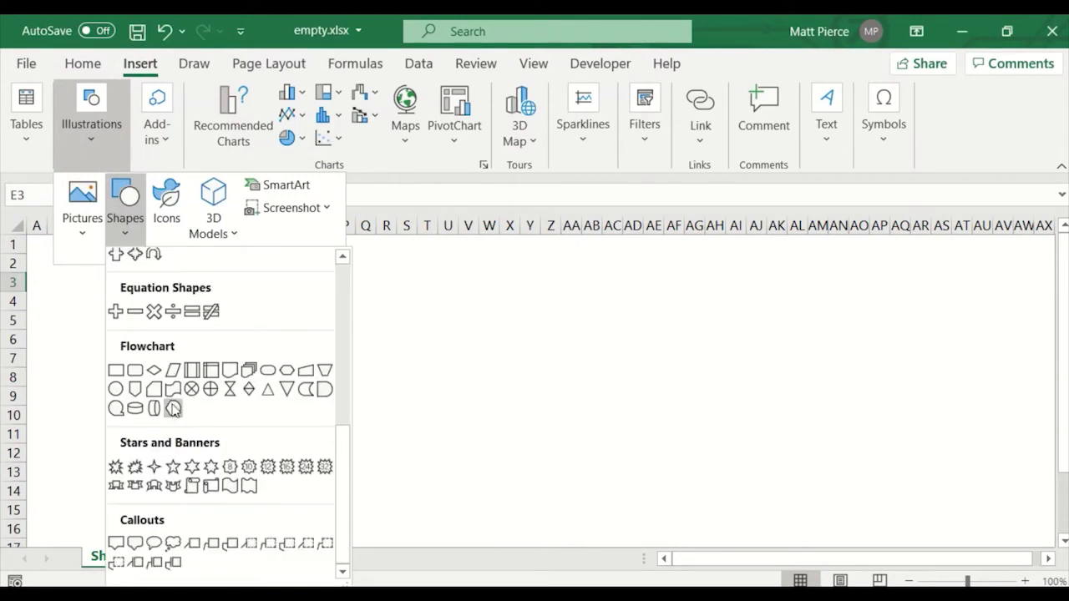
{"action": "left_click", "coordinate": [116, 371]}
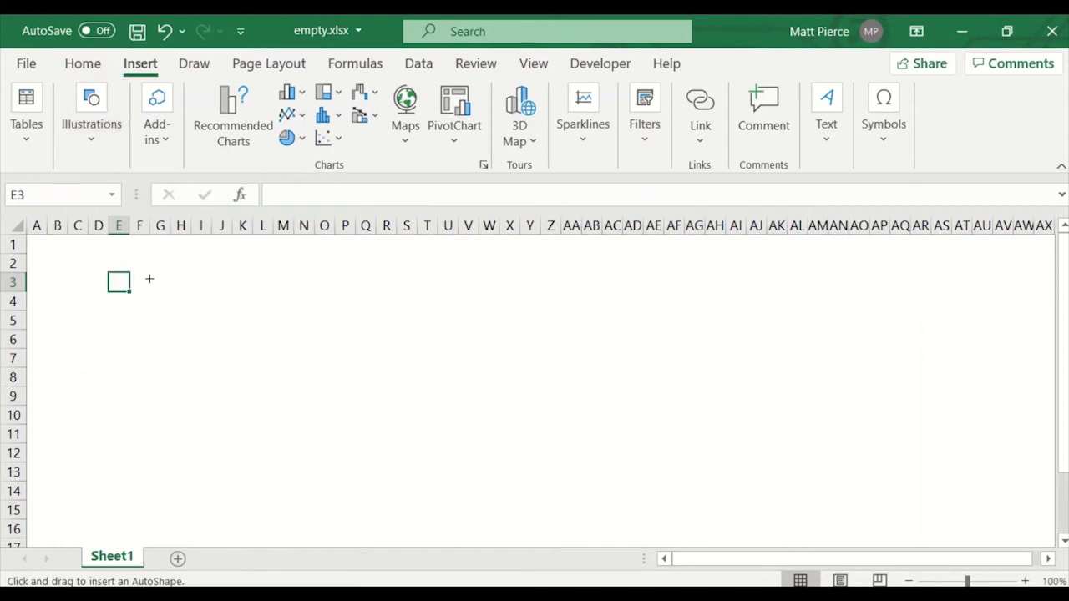
{"action": "left_click_drag", "start_coordinate": [149, 284], "coordinate": [232, 323]}
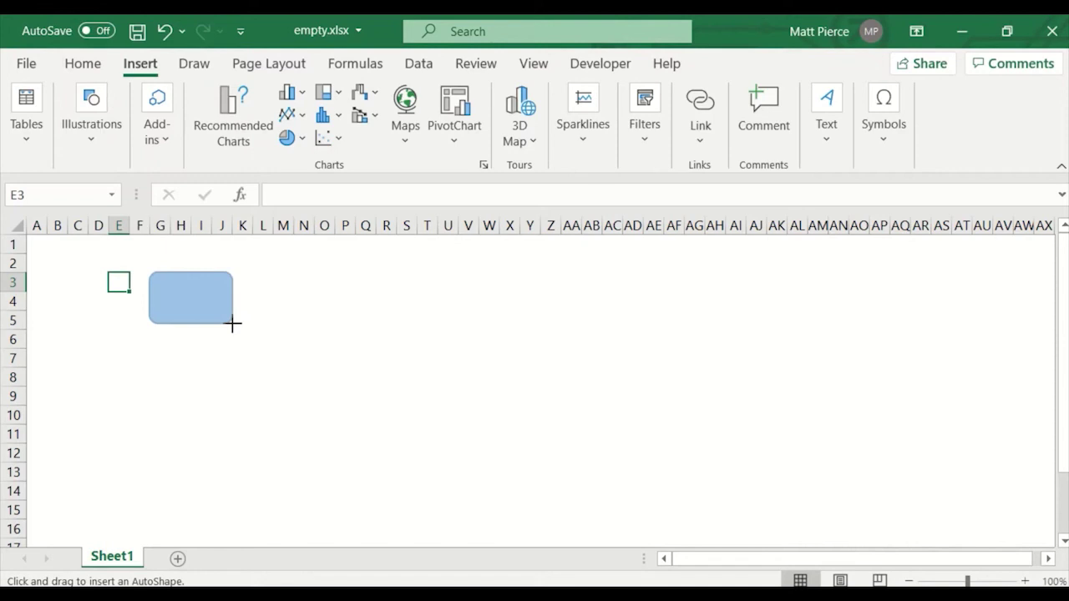
{"action": "left_click_drag", "start_coordinate": [233, 324], "coordinate": [270, 343]}
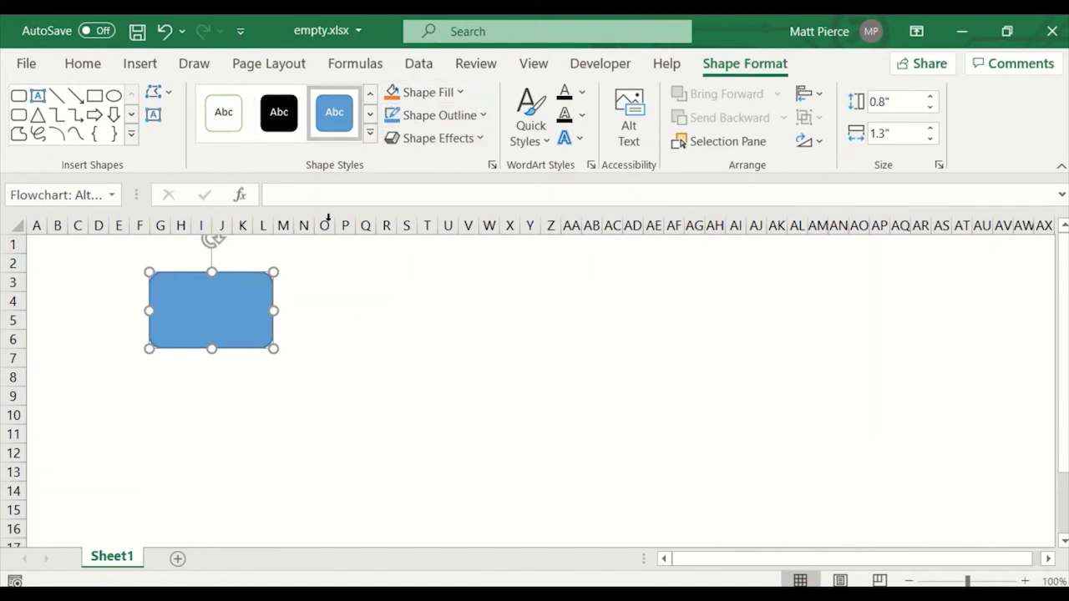
{"action": "left_click", "coordinate": [424, 344]}
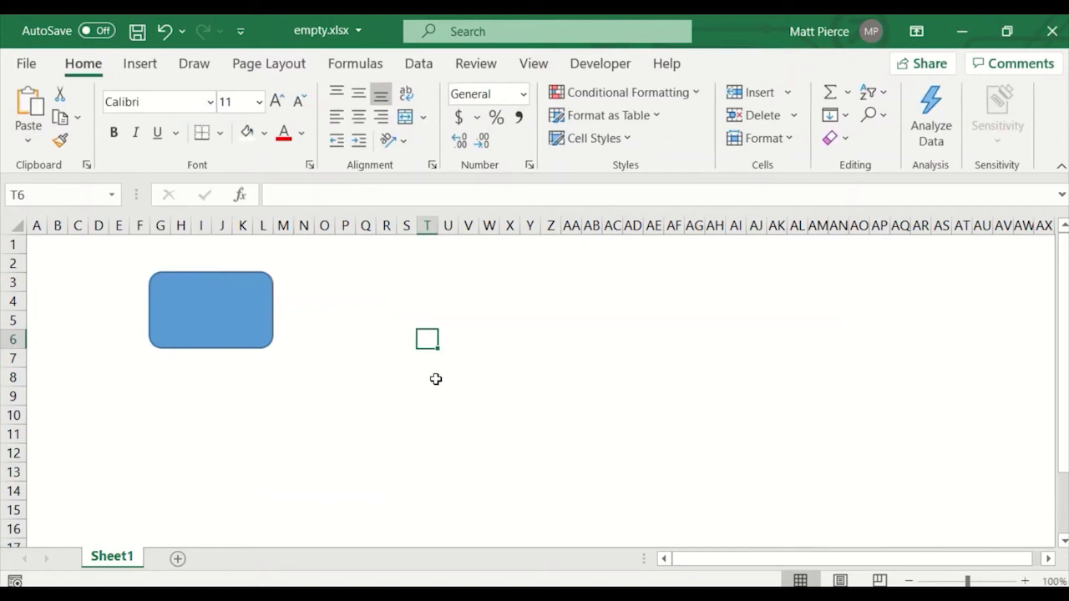
- Fill the rounded flowchart shape with the white theme colour
{"action": "left_click", "coordinate": [212, 323]}
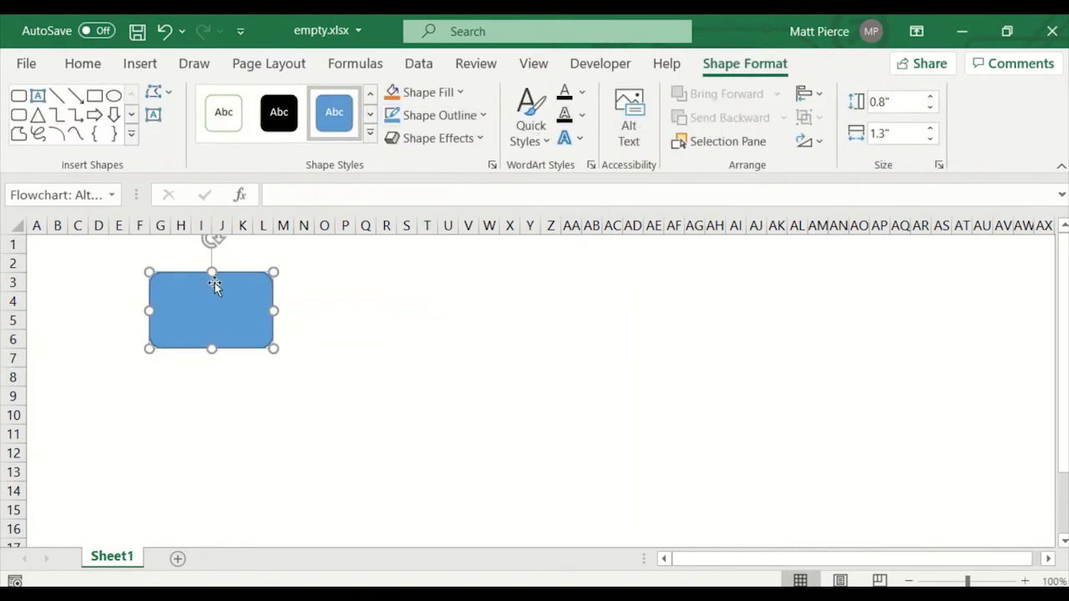
{"action": "right_click", "coordinate": [167, 313]}
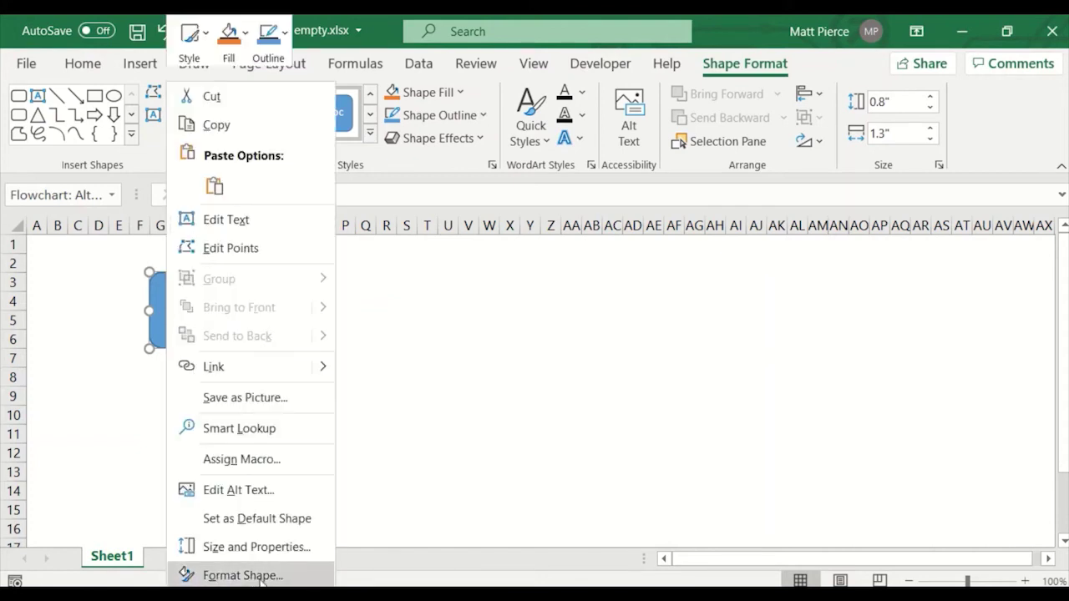
{"action": "key", "text": "Escape"}
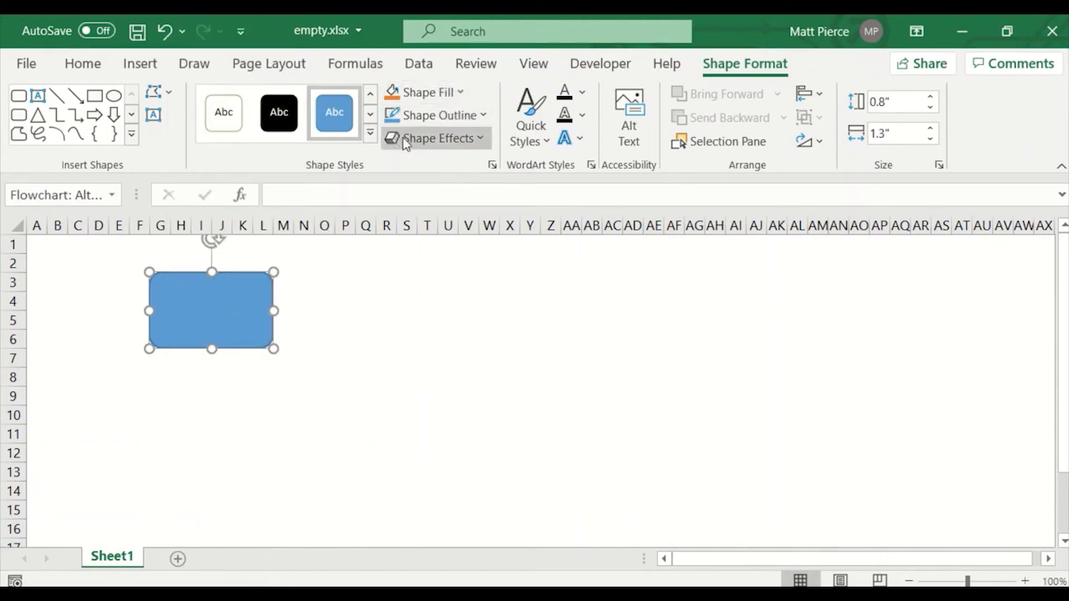
{"action": "left_click", "coordinate": [460, 93]}
{"action": "left_click", "coordinate": [391, 172]}
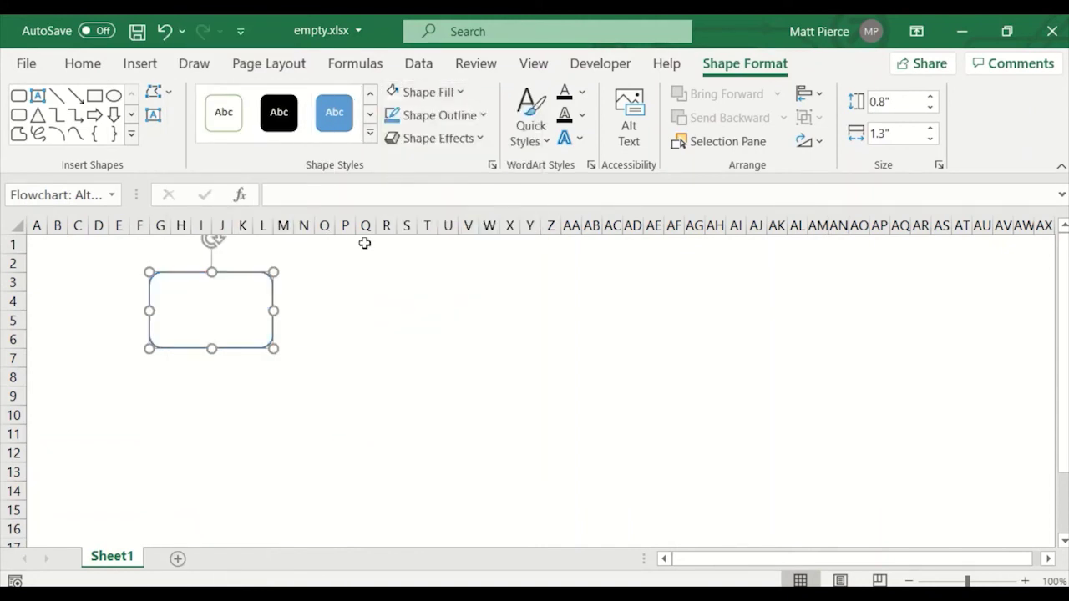
- Give the shape's outline the darkest grey shade of the white theme colour and a ¾ pt weight
{"action": "left_click", "coordinate": [479, 117]}
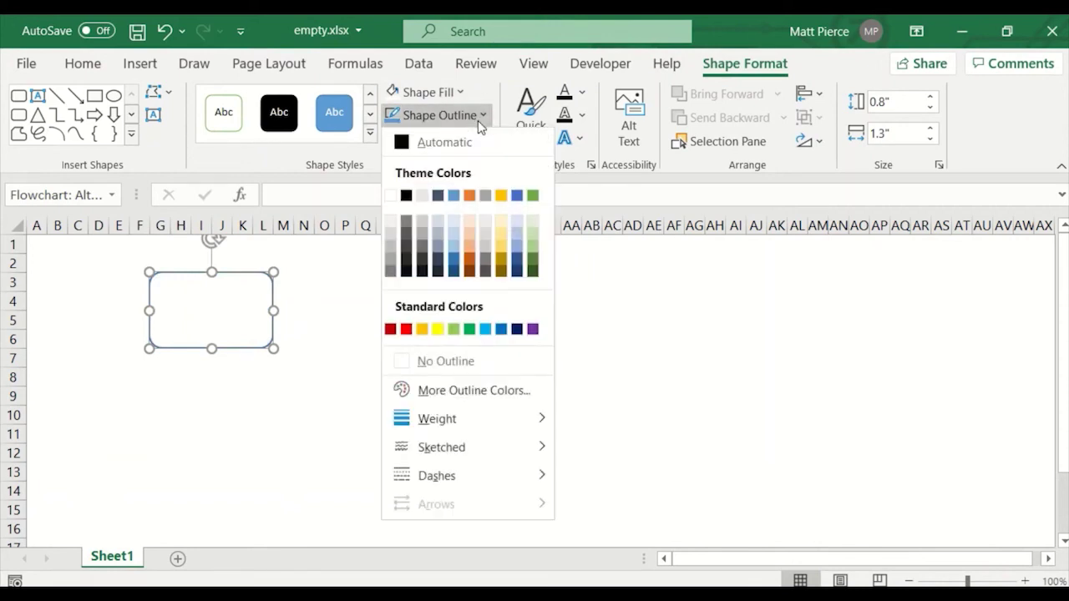
{"action": "left_click", "coordinate": [389, 267]}
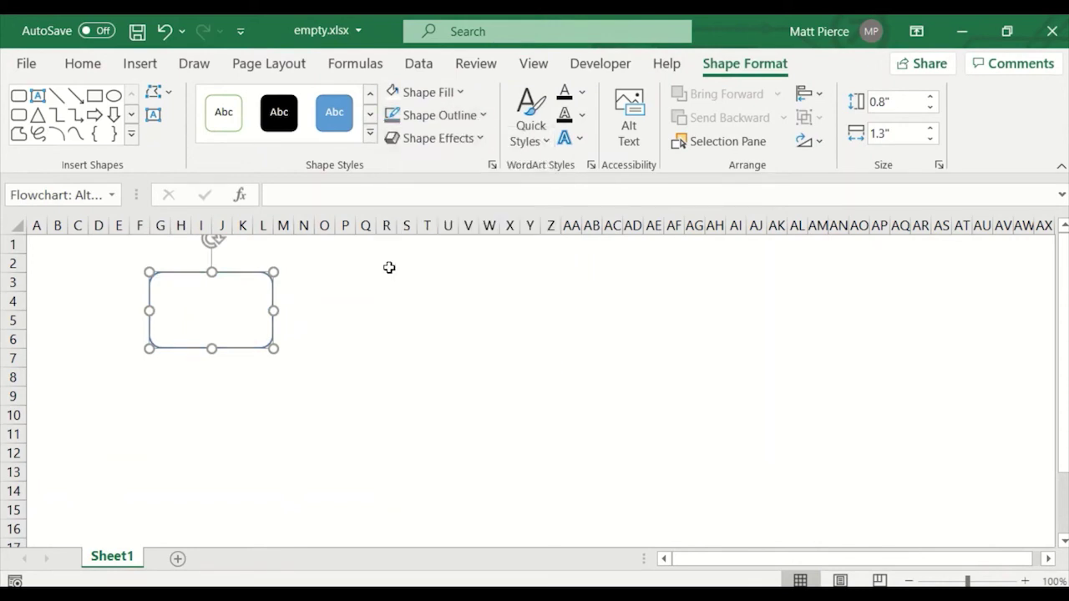
{"action": "left_click", "coordinate": [475, 143]}
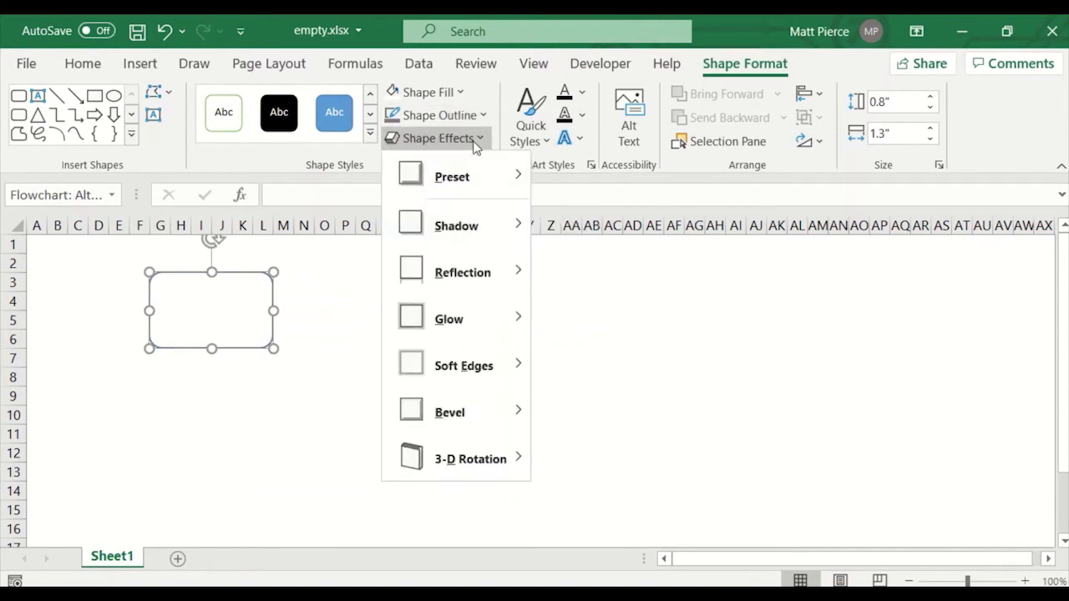
{"action": "left_click", "coordinate": [478, 140]}
{"action": "left_click", "coordinate": [483, 115]}
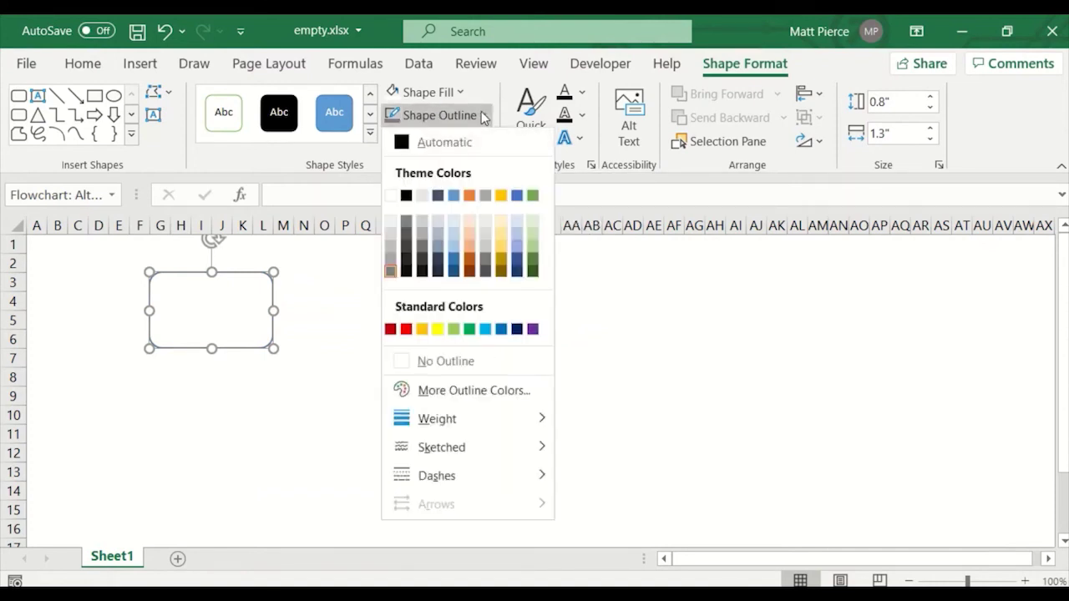
{"action": "mouse_move", "coordinate": [445, 418]}
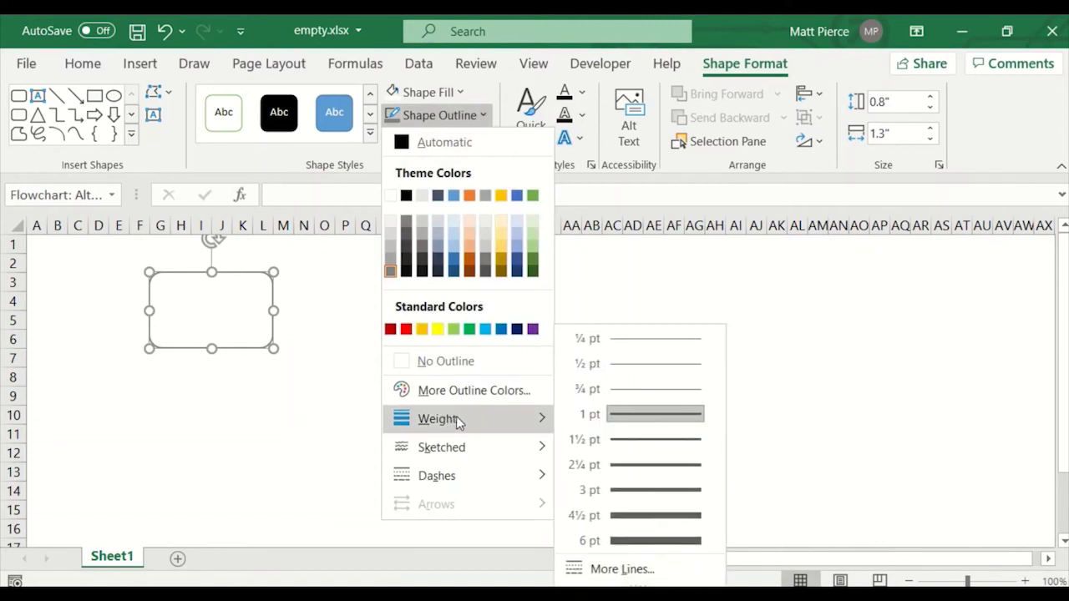
{"action": "left_click", "coordinate": [643, 392]}
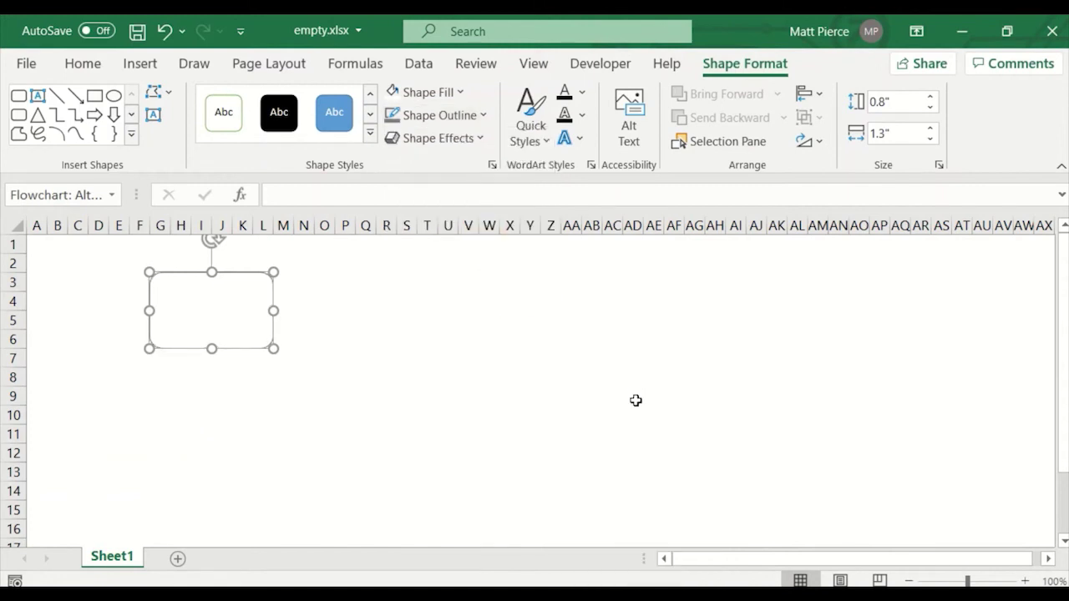
{"action": "left_click", "coordinate": [362, 368]}
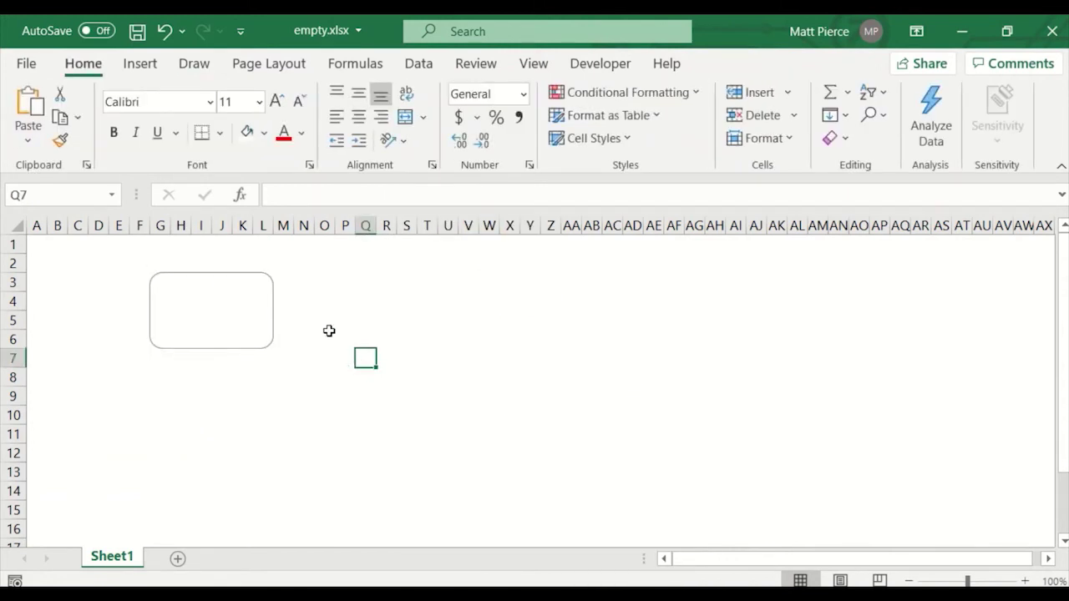
- Enter the text "Proces 1" in the rounded shape and colour its text black
{"action": "left_click", "coordinate": [217, 314]}
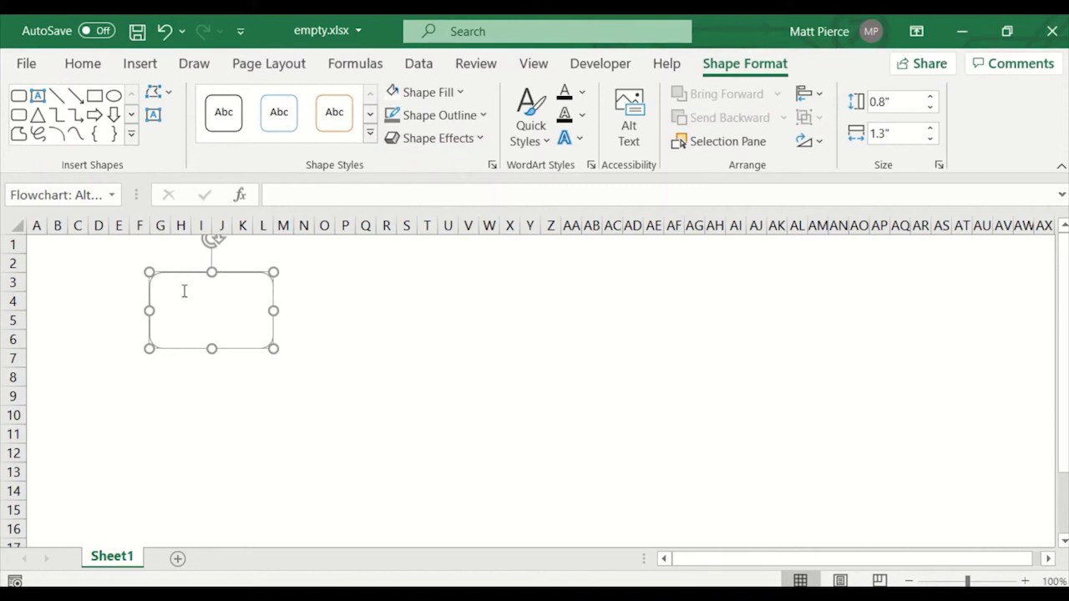
{"action": "left_click_drag", "start_coordinate": [184, 292], "coordinate": [192, 301]}
{"action": "key", "text": "ctrl+a"}
{"action": "left_click", "coordinate": [566, 97]}
{"action": "left_click", "coordinate": [213, 306]}
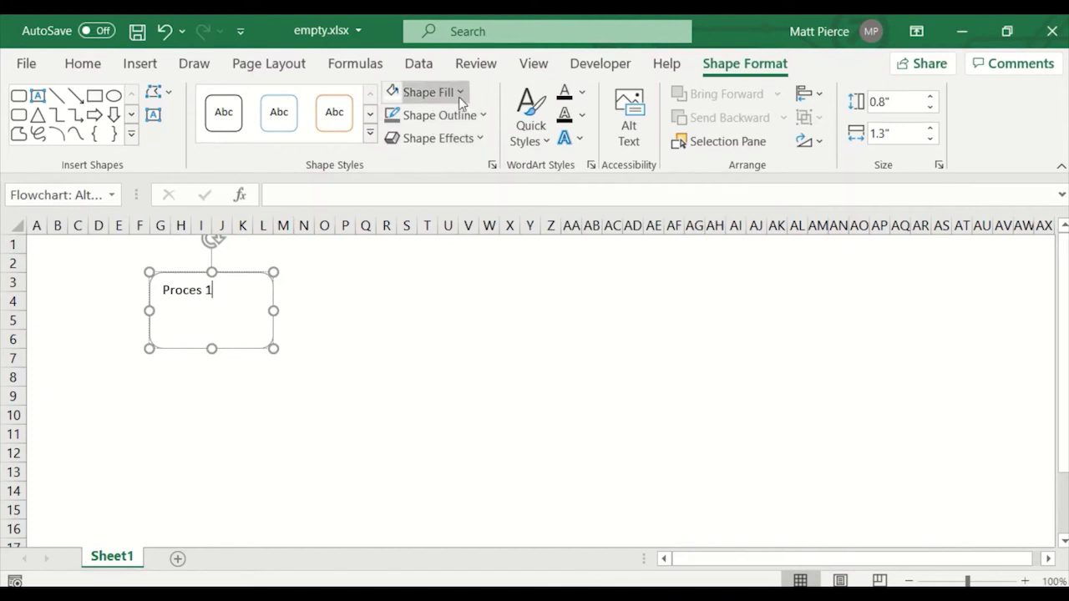
- Add the text lines "Line 1" and "Line 2" beneath "Proces 1" in the shape
{"action": "left_click", "coordinate": [270, 273]}
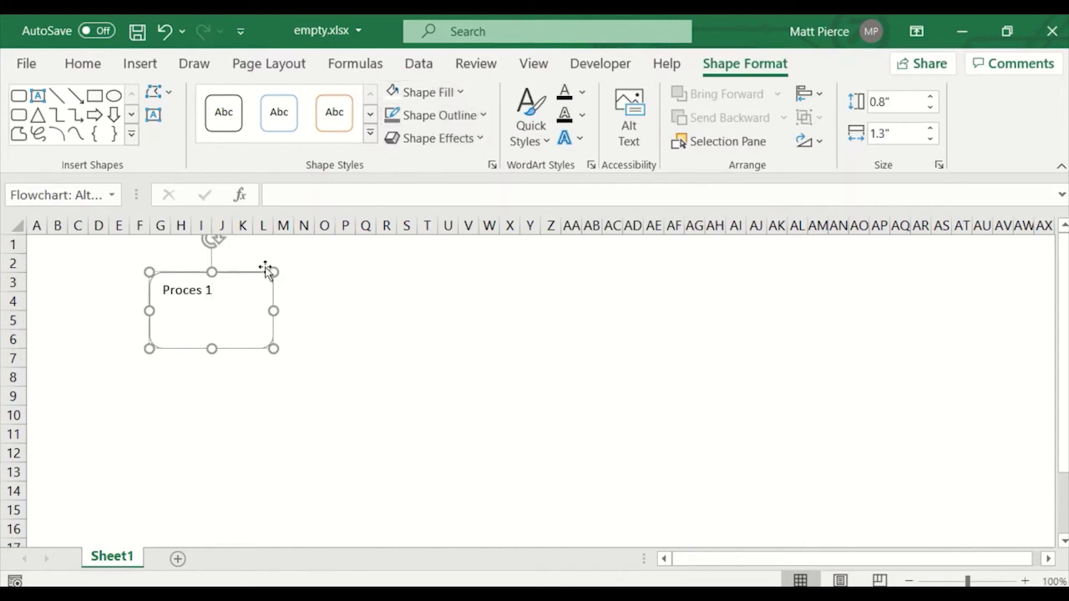
{"action": "left_click", "coordinate": [462, 91]}
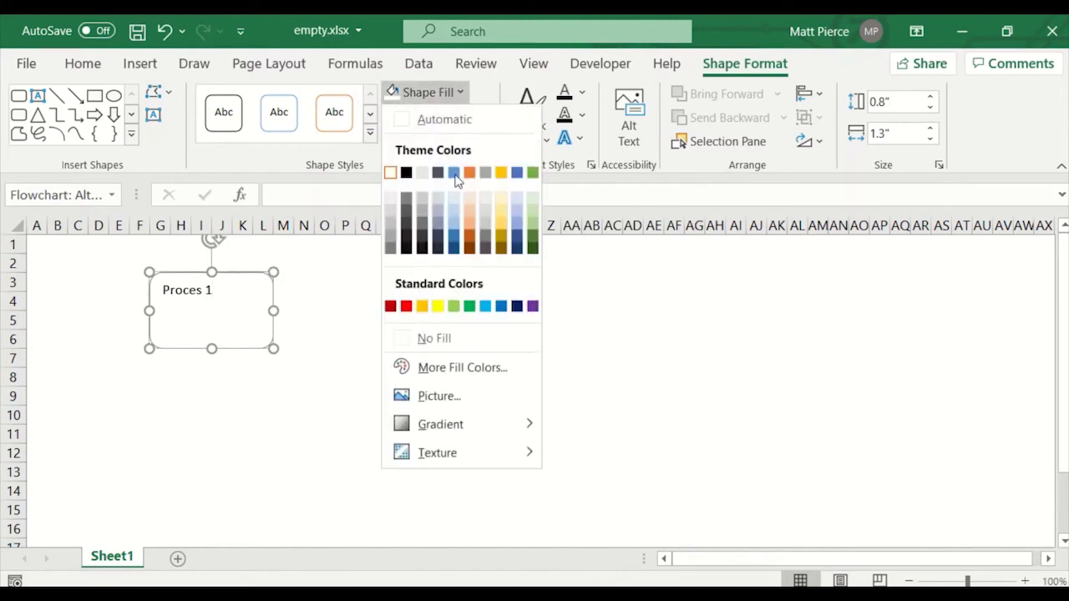
{"action": "left_click", "coordinate": [377, 351]}
{"action": "left_click", "coordinate": [217, 299]}
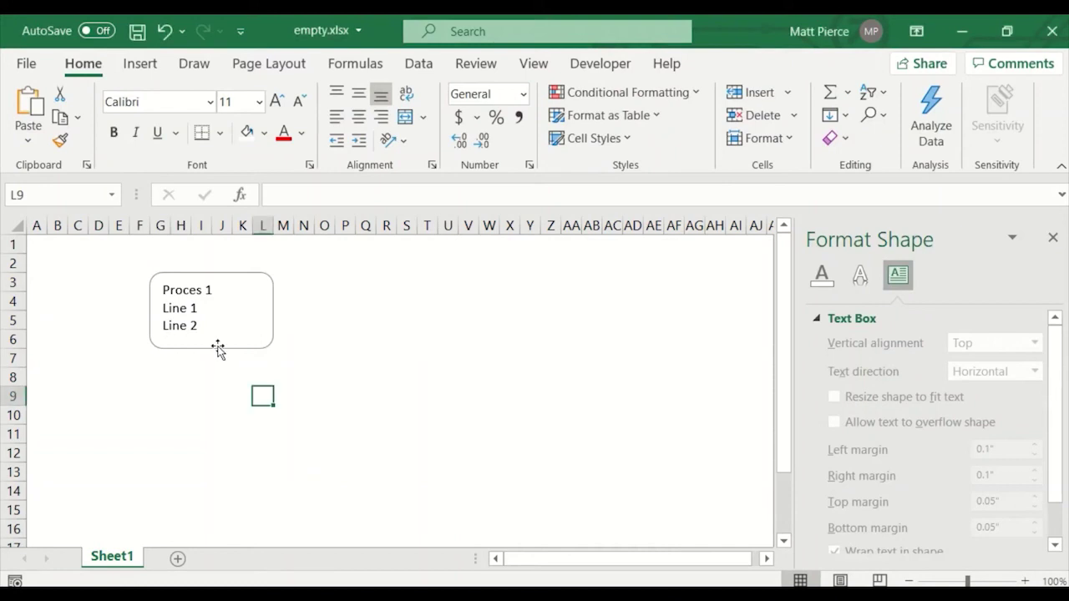
- Copy the Proces 1 shape and paste three copies beside it in row 3, starting at cells N3, U3 and AB3
{"action": "left_click", "coordinate": [219, 350]}
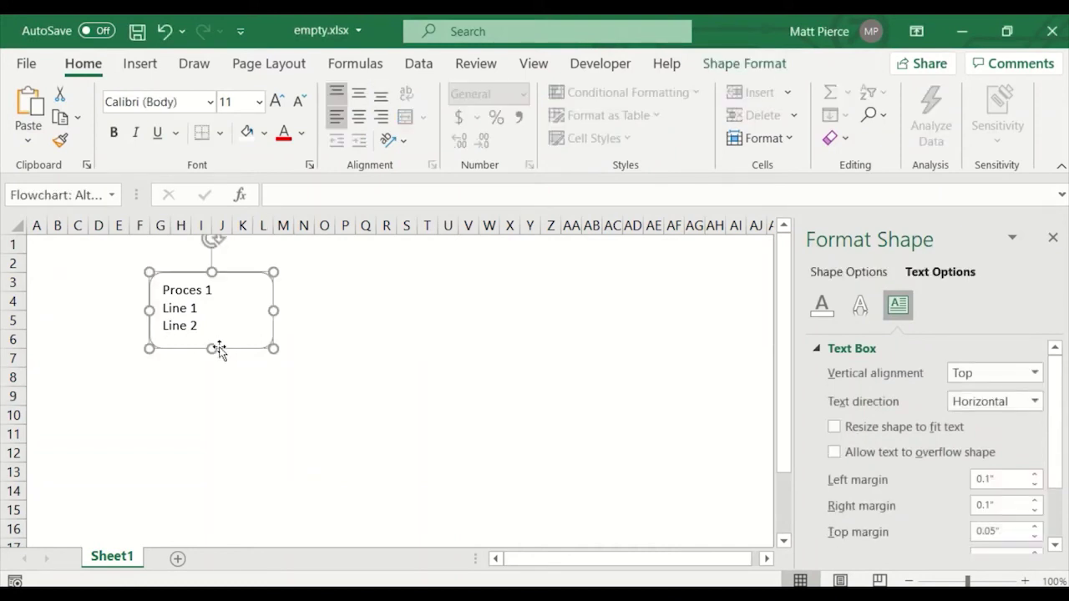
{"action": "right_click", "coordinate": [232, 347]}
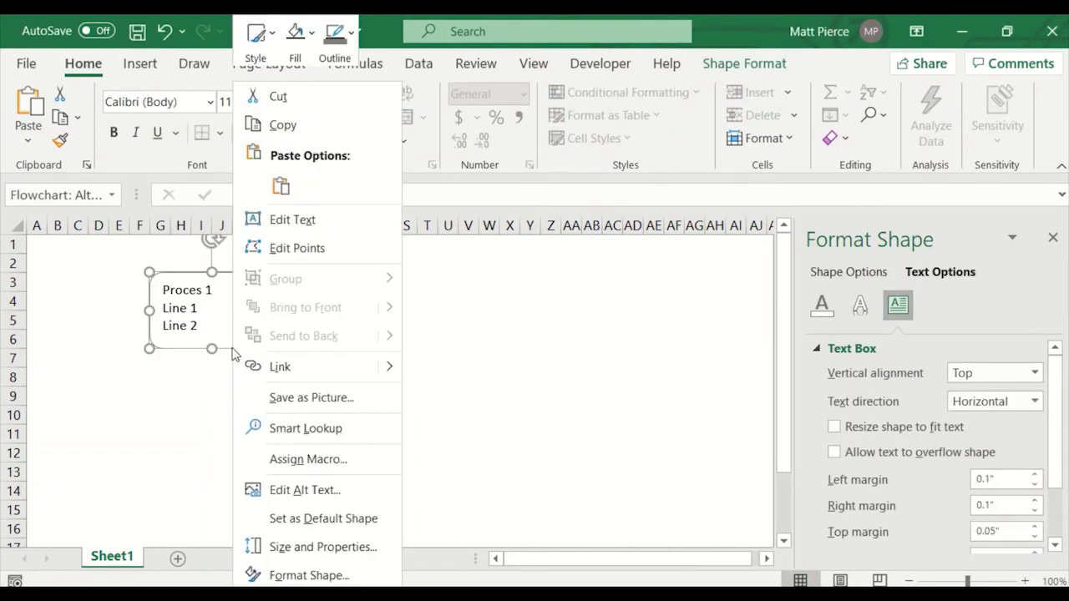
{"action": "left_click", "coordinate": [303, 125]}
{"action": "left_click", "coordinate": [322, 279]}
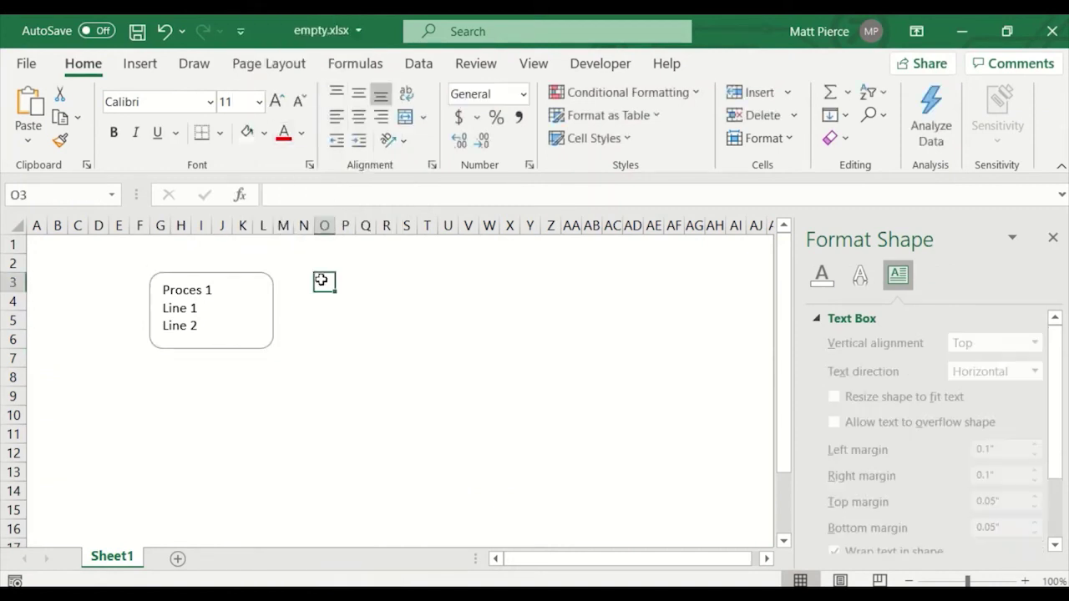
{"action": "left_click", "coordinate": [284, 282]}
{"action": "left_click", "coordinate": [303, 282]}
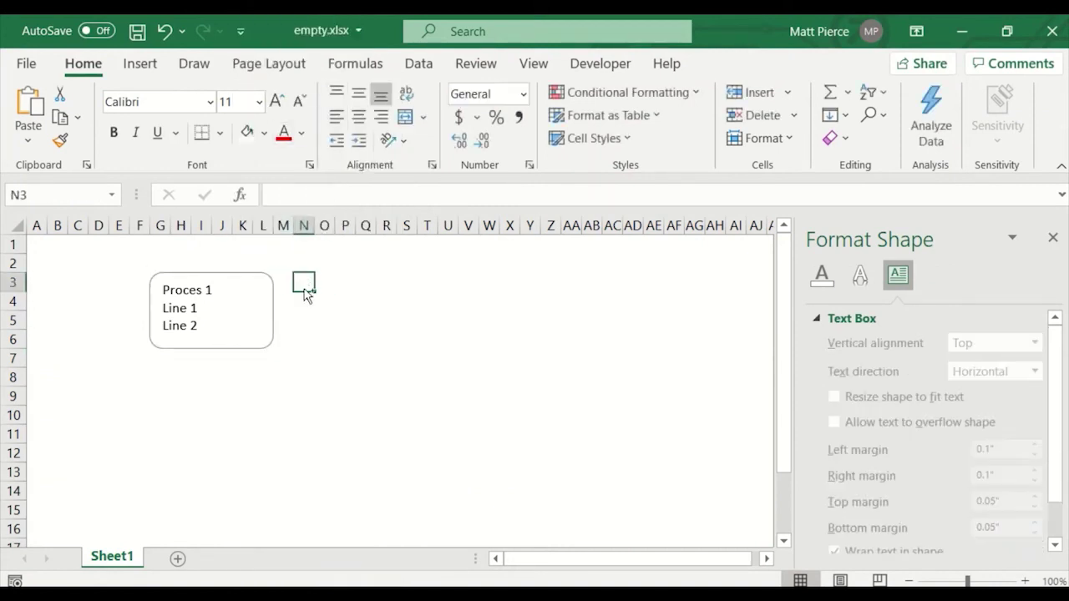
{"action": "key", "text": "ctrl+v"}
{"action": "left_click", "coordinate": [443, 280]}
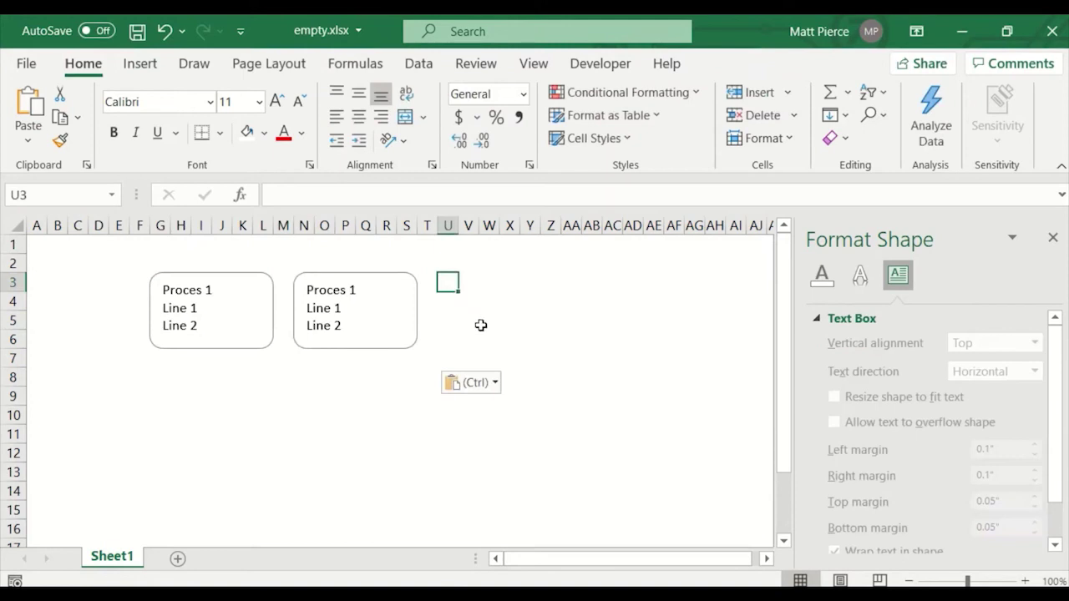
{"action": "key", "text": "ctrl+v"}
{"action": "left_click", "coordinate": [593, 288]}
{"action": "key", "text": "ctrl+v"}
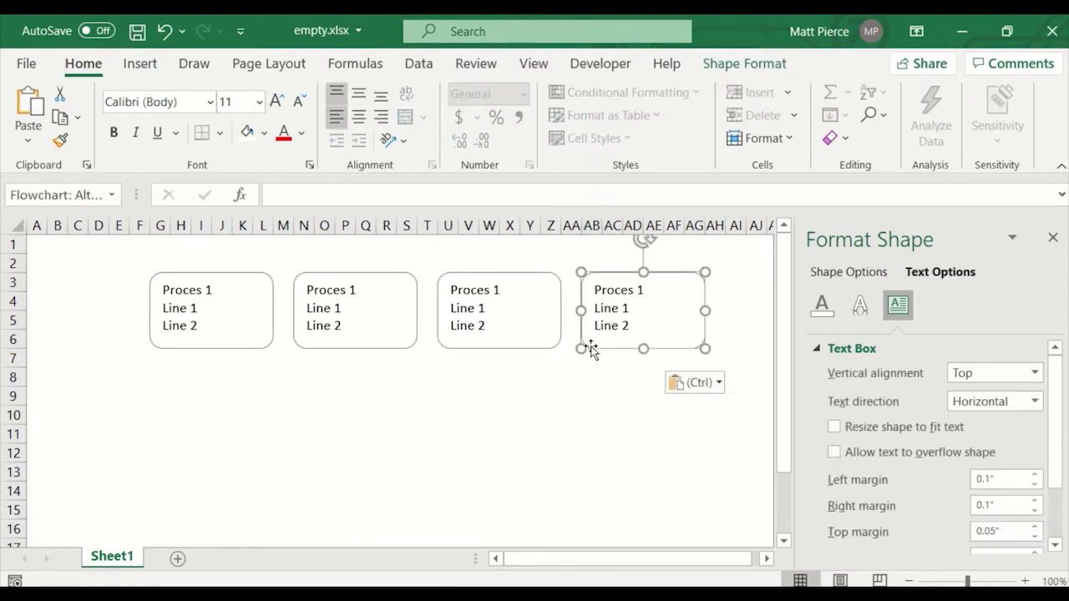
- Paste two more copies of the shape below Proces 1, starting at cells G8 and G13
{"action": "left_click", "coordinate": [167, 380]}
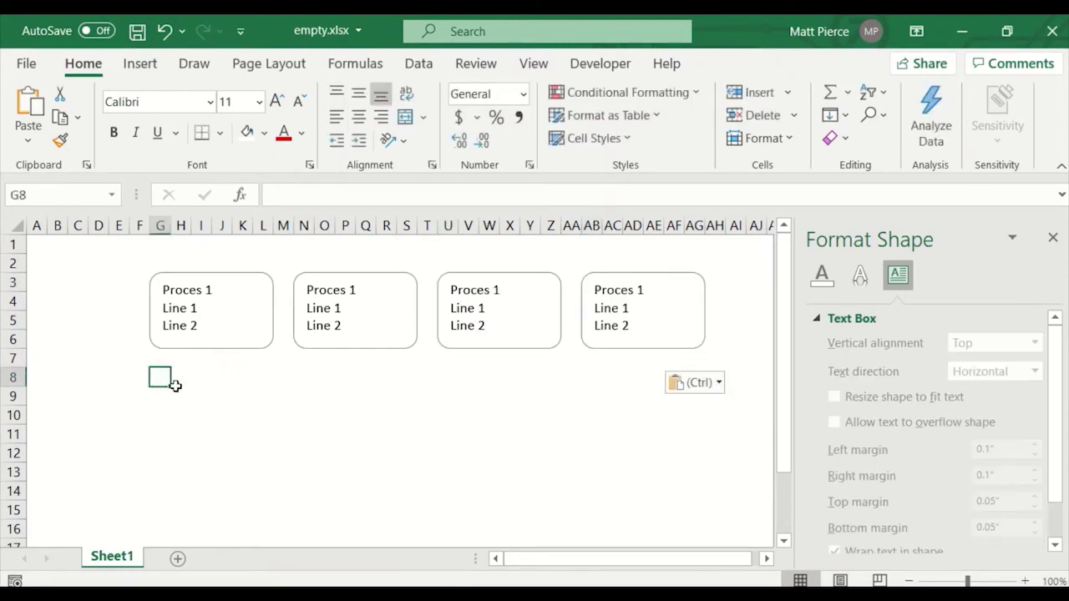
{"action": "key", "text": "ctrl+v"}
{"action": "left_click", "coordinate": [156, 471]}
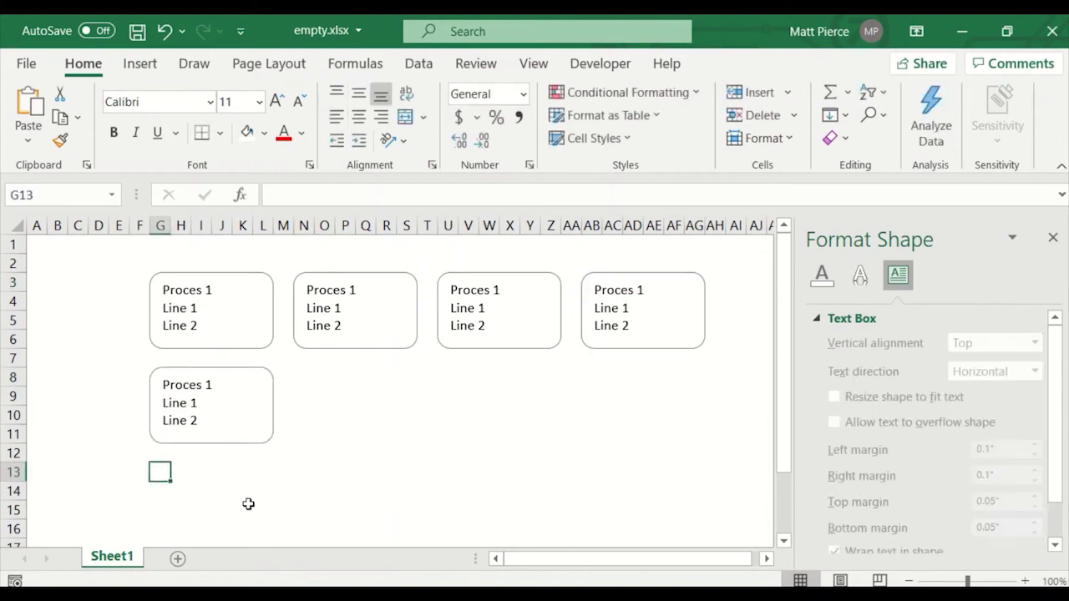
{"action": "key", "text": "ctrl+v"}
{"action": "left_click", "coordinate": [341, 459]}
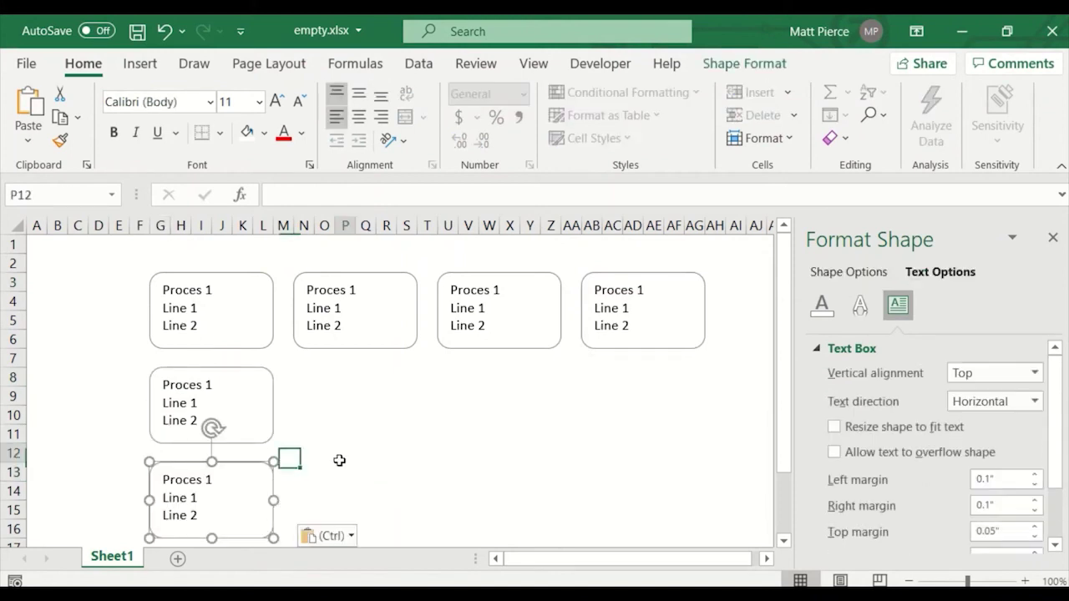
- Retitle the three copies in the top row "Proces 2", "Proces 3" and "Proces 4", going from left to right
{"action": "left_click", "coordinate": [352, 290]}
{"action": "key", "text": "Delete"}
{"action": "type", "text": "2"}
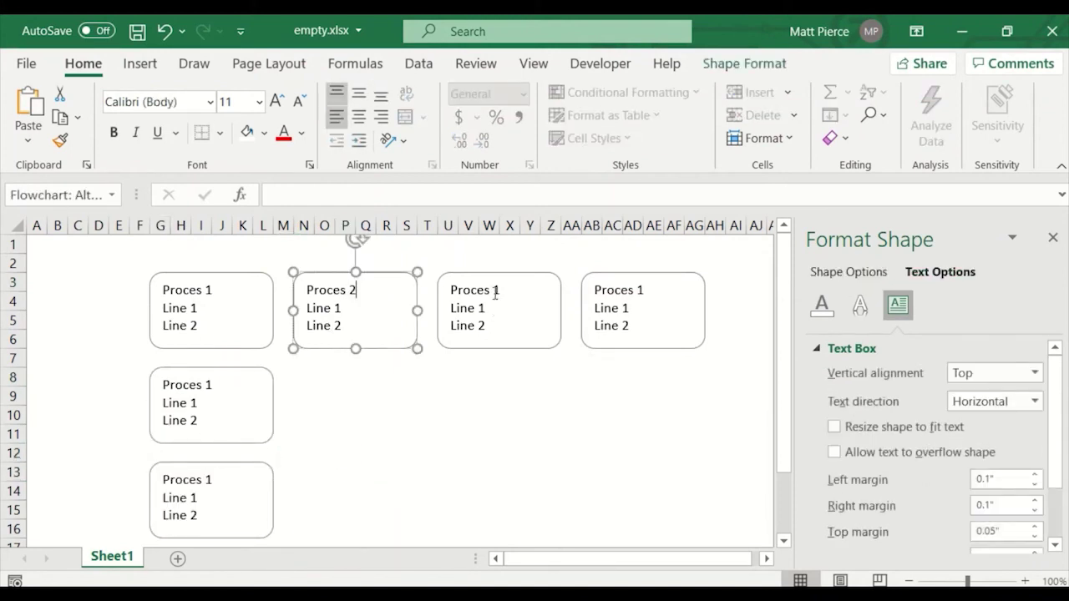
{"action": "left_click", "coordinate": [494, 290]}
{"action": "key", "text": "Delete"}
{"action": "type", "text": "3"}
{"action": "left_click", "coordinate": [643, 292]}
{"action": "key", "text": "BackSpace"}
{"action": "type", "text": "4"}
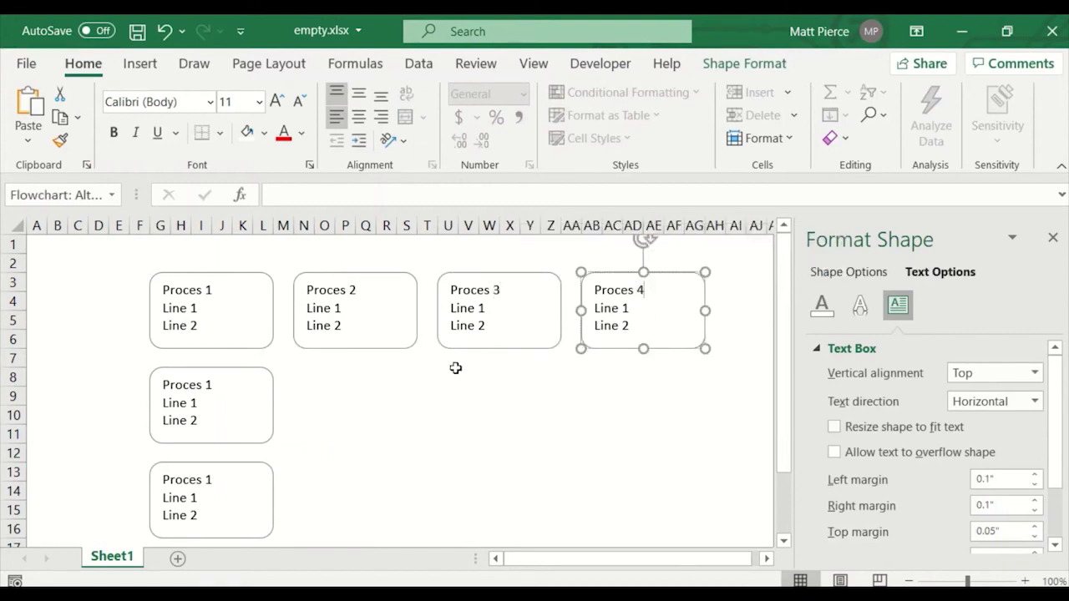
- Retitle the two copies below Proces 1 "Proces 5" and "Proces 6", going downward
{"action": "left_click", "coordinate": [209, 384]}
{"action": "key", "text": "Delete"}
{"action": "type", "text": "5"}
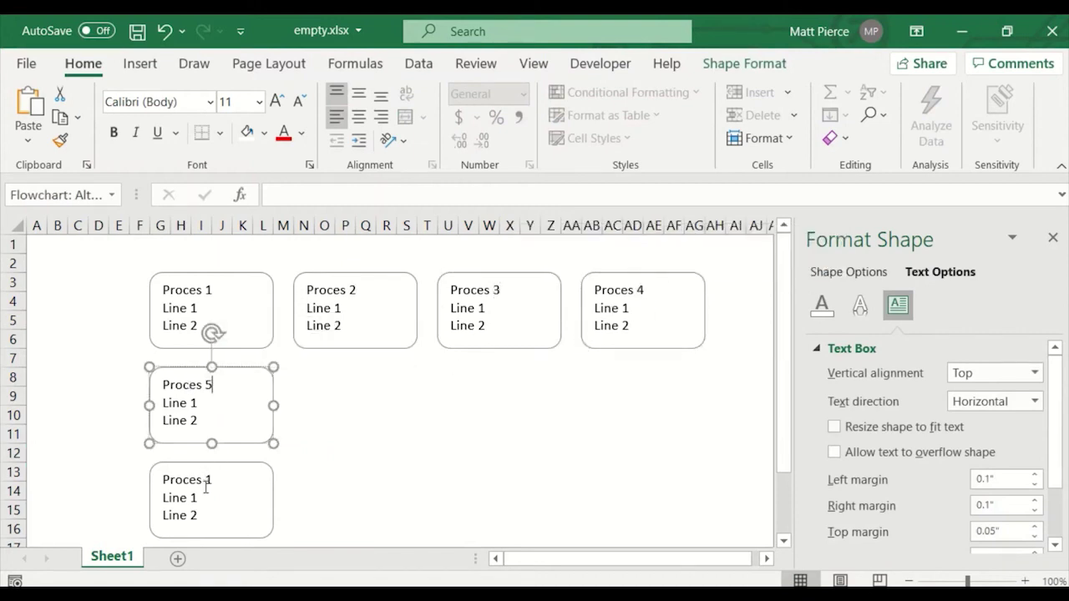
{"action": "left_click", "coordinate": [214, 485]}
{"action": "key", "text": "BackSpace"}
{"action": "type", "text": "6"}
{"action": "left_click", "coordinate": [485, 417]}
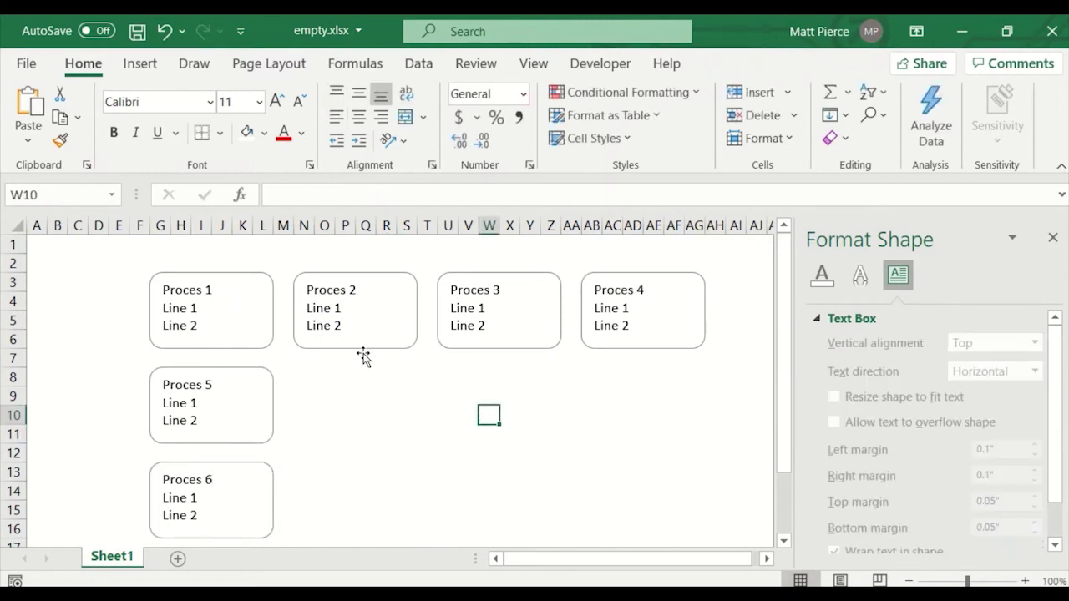
- Move Proces 1, Proces 5 and Proces 6 together to the left so their left edges start at column C
{"action": "left_click", "coordinate": [227, 328]}
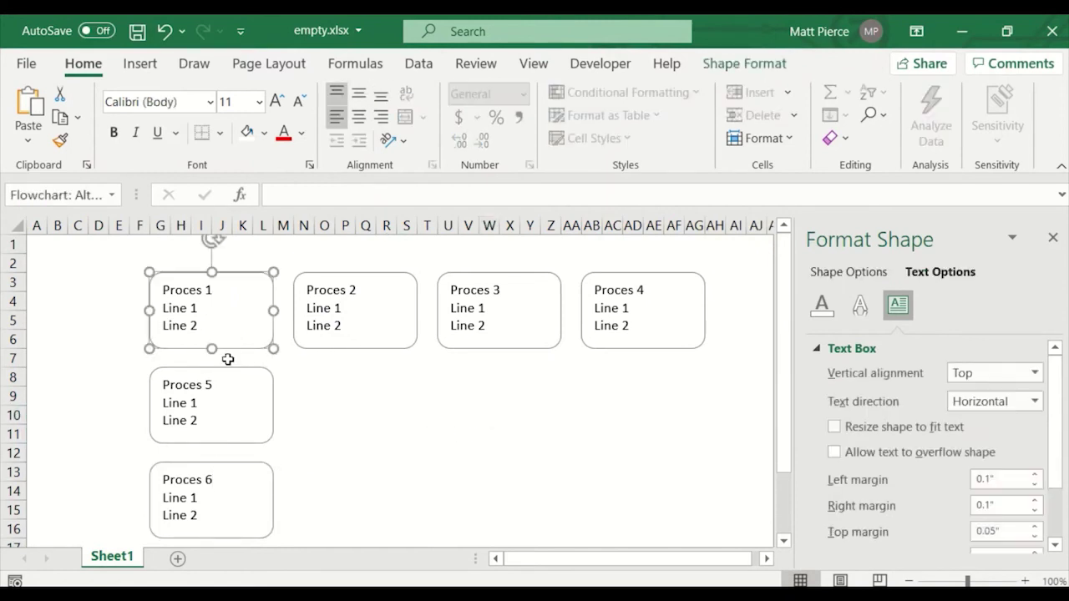
{"action": "left_click", "coordinate": [238, 428], "text": "ctrl"}
{"action": "left_click", "coordinate": [231, 498], "text": "ctrl"}
{"action": "left_click_drag", "start_coordinate": [236, 321], "coordinate": [160, 317]}
{"action": "left_click", "coordinate": [242, 376]}
- Widen the vertical gaps by moving Proces 5 and 6 slightly down together and Proces 6 a little further
{"action": "left_click", "coordinate": [171, 412]}
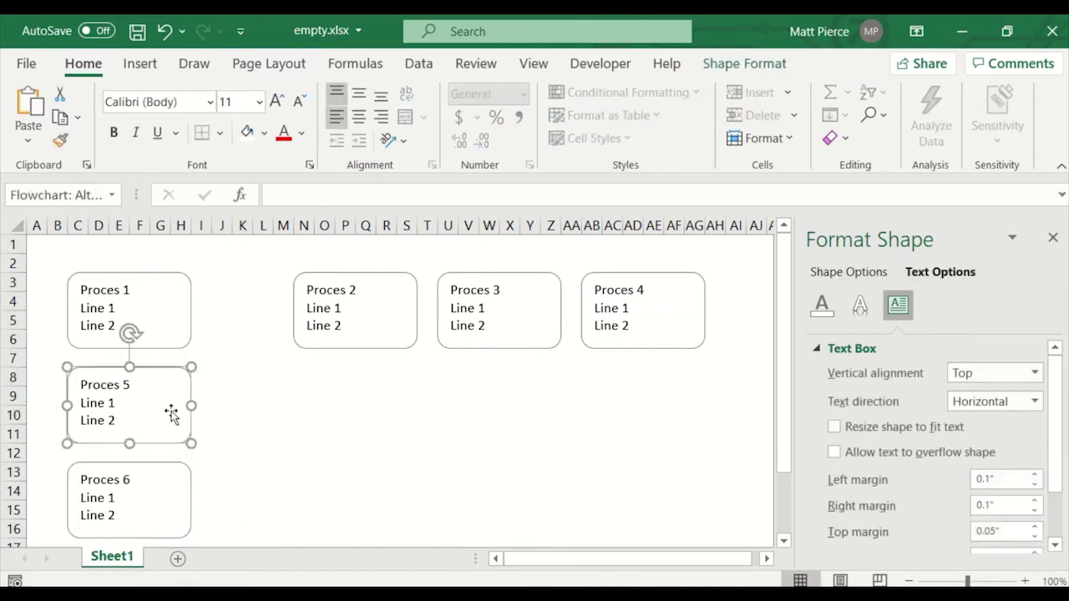
{"action": "left_click", "coordinate": [178, 505], "text": "ctrl"}
{"action": "left_click_drag", "start_coordinate": [185, 436], "coordinate": [184, 444]}
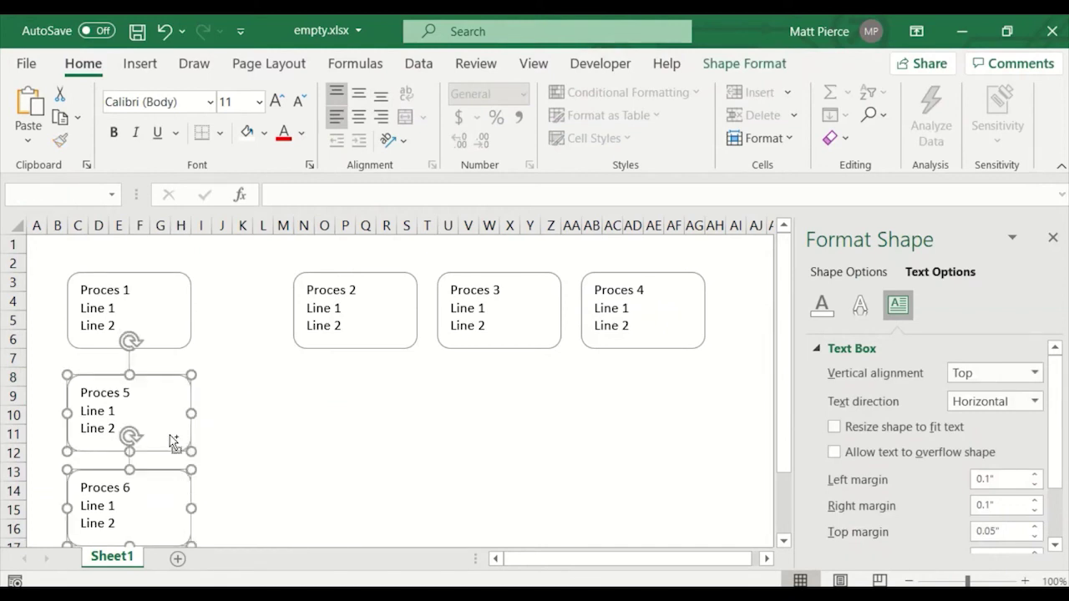
{"action": "left_click", "coordinate": [171, 441], "text": "ctrl"}
{"action": "left_click_drag", "start_coordinate": [169, 476], "coordinate": [170, 488]}
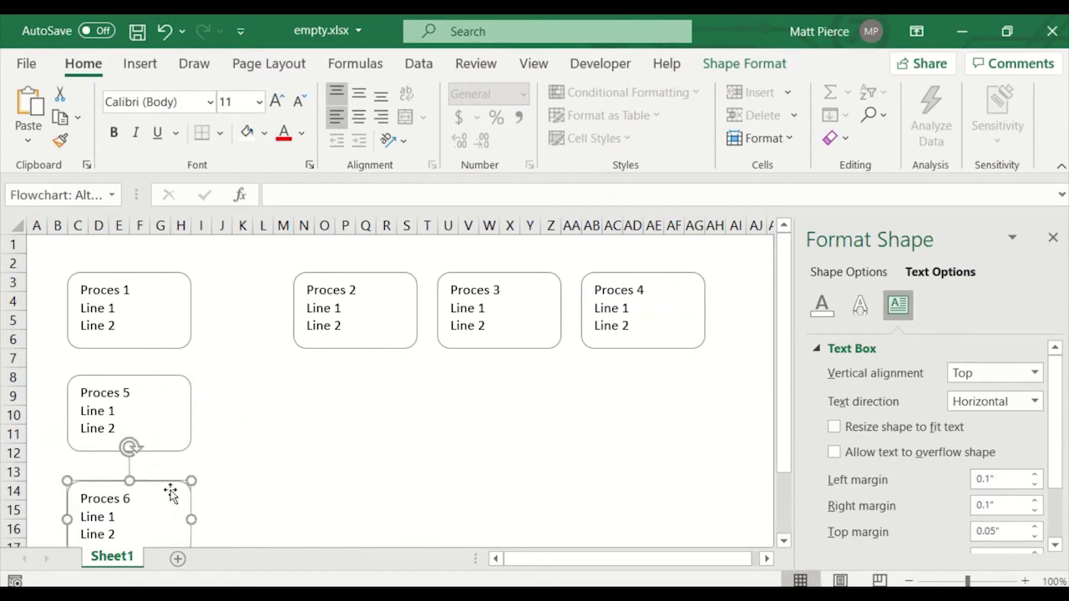
- Move Proces 2, Proces 3 and Proces 4 together to the left so Proces 2 starts at column K
{"action": "left_click", "coordinate": [326, 331]}
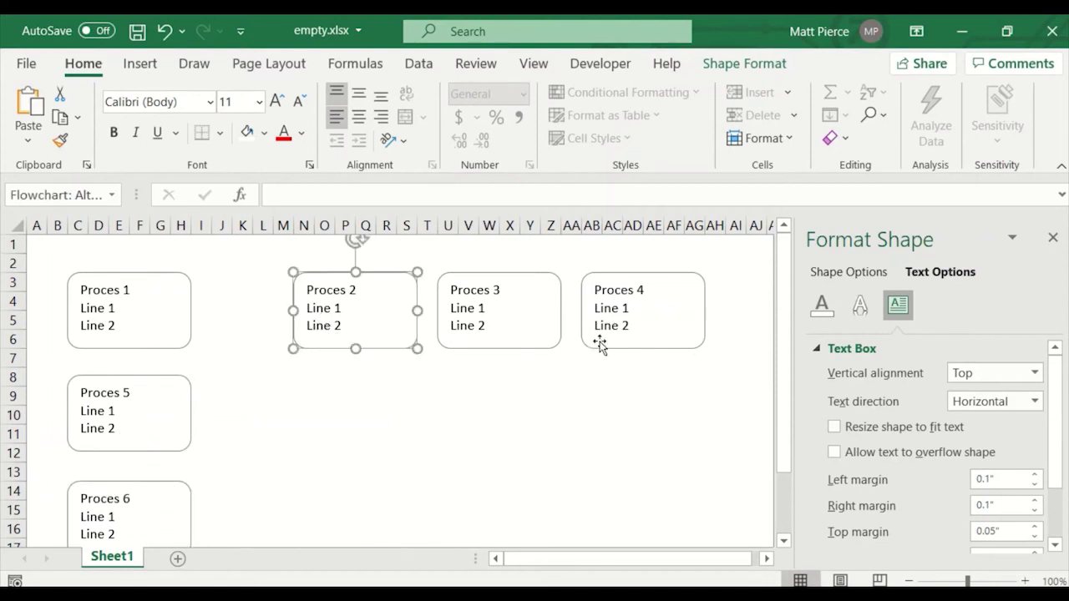
{"action": "left_click", "coordinate": [501, 338], "text": "ctrl"}
{"action": "left_click", "coordinate": [616, 338], "text": "ctrl"}
{"action": "left_click_drag", "start_coordinate": [390, 334], "coordinate": [311, 343]}
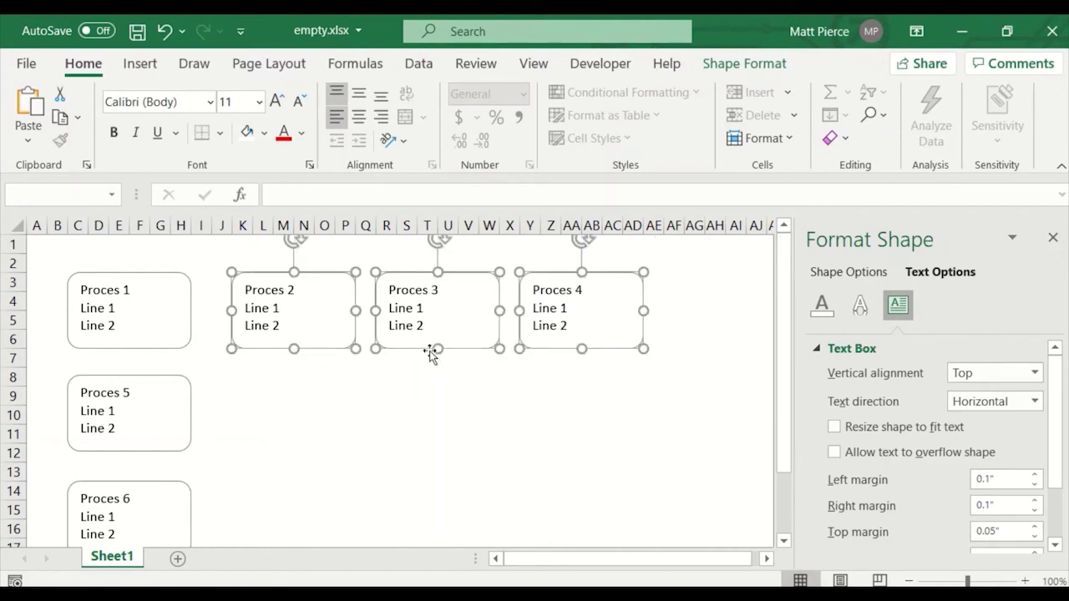
- Space the top row evenly by moving Proces 3 right to start at column S and Proces 4 at column AA
{"action": "left_click", "coordinate": [343, 343], "text": "ctrl"}
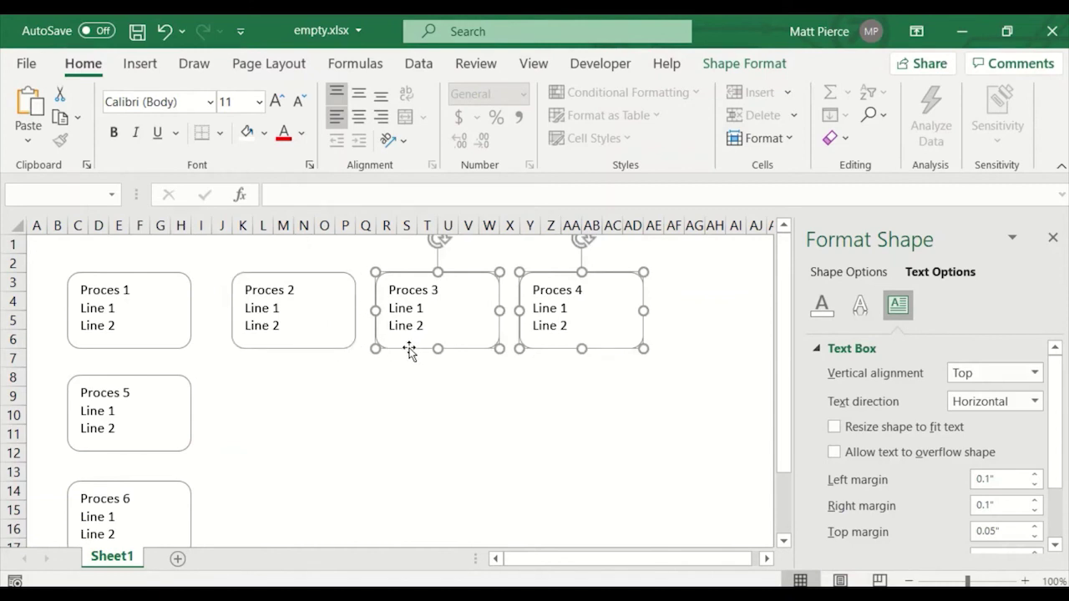
{"action": "left_click_drag", "start_coordinate": [409, 348], "coordinate": [425, 348]}
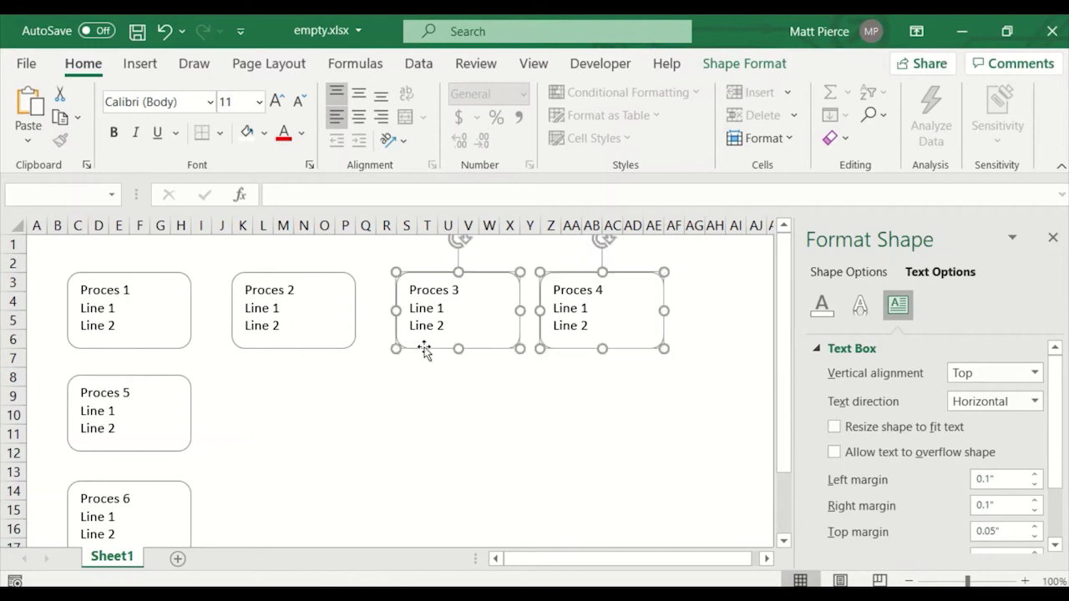
{"action": "left_click", "coordinate": [497, 351], "text": "ctrl"}
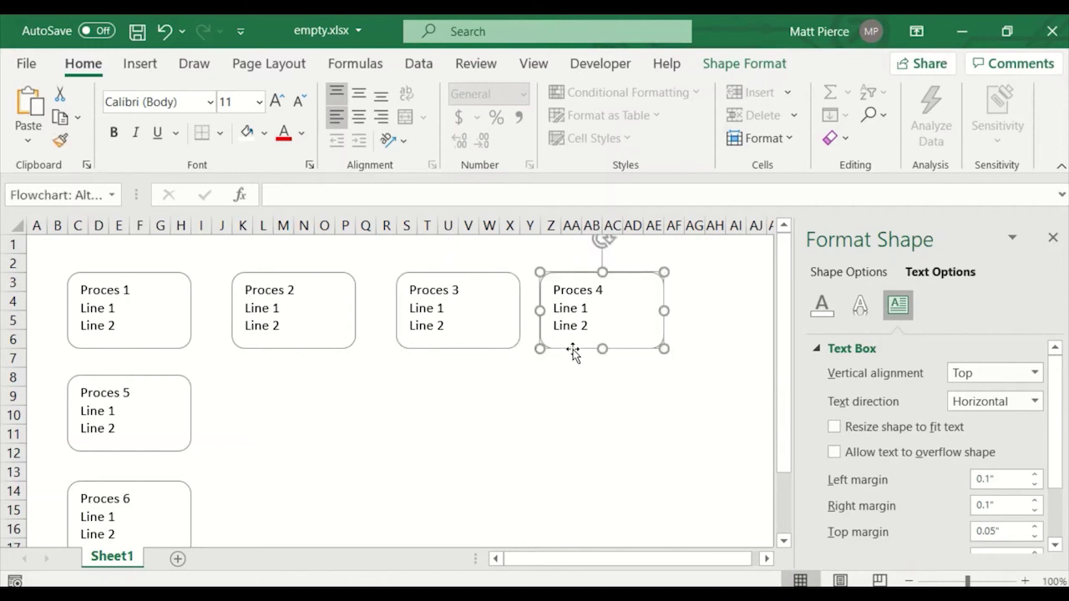
{"action": "left_click_drag", "start_coordinate": [573, 349], "coordinate": [587, 348]}
{"action": "left_click", "coordinate": [528, 395]}
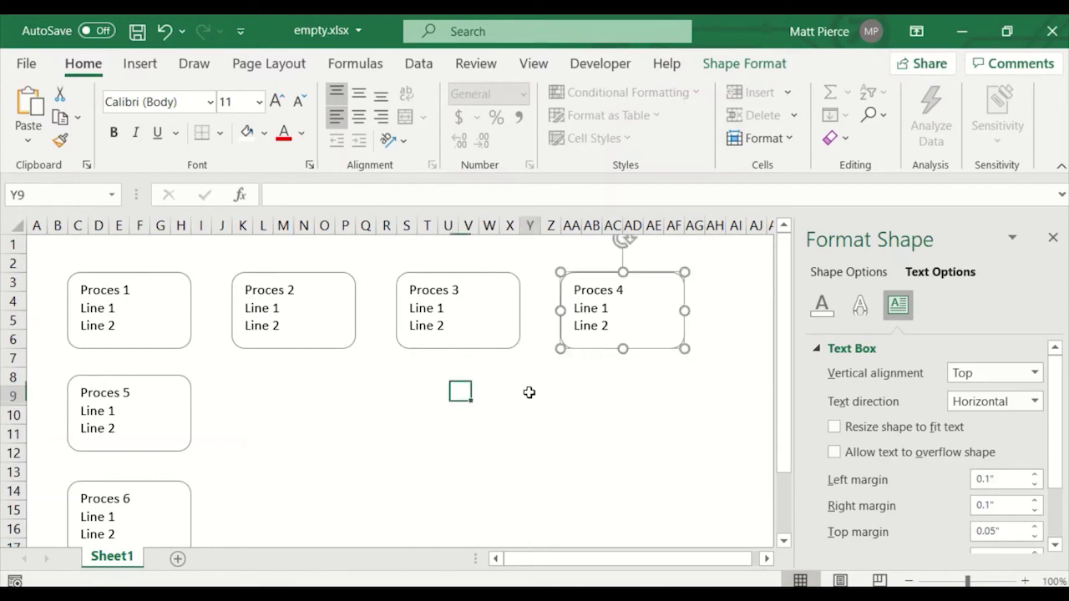
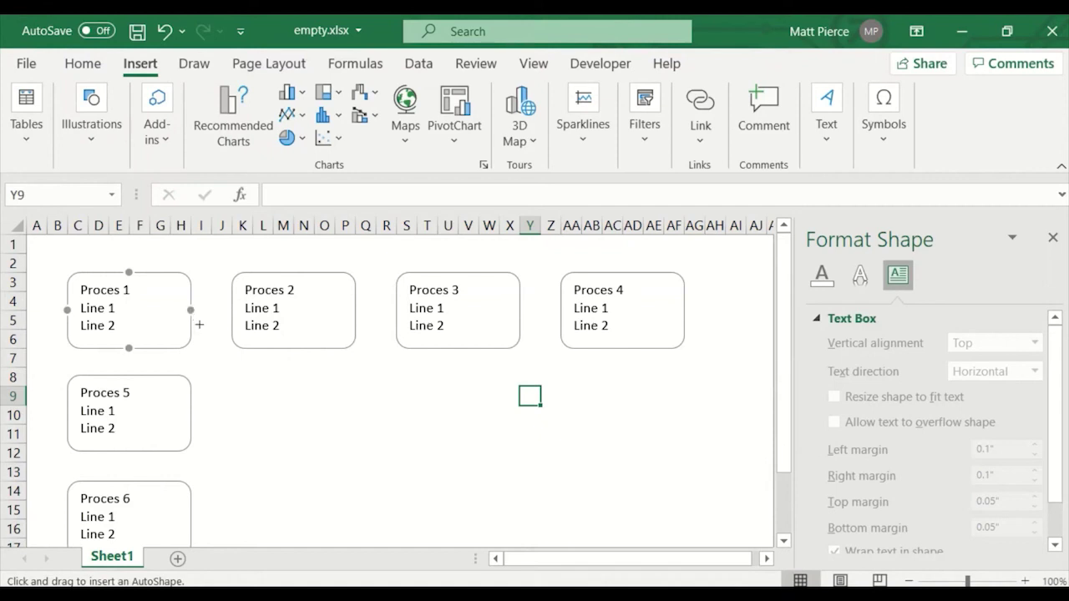
- Connect Proces 1's right side to Proces 2's left side with a straight arrow, testing the link by moving Proces 2 and undoing that move
{"action": "left_click_drag", "start_coordinate": [193, 312], "coordinate": [232, 311]}
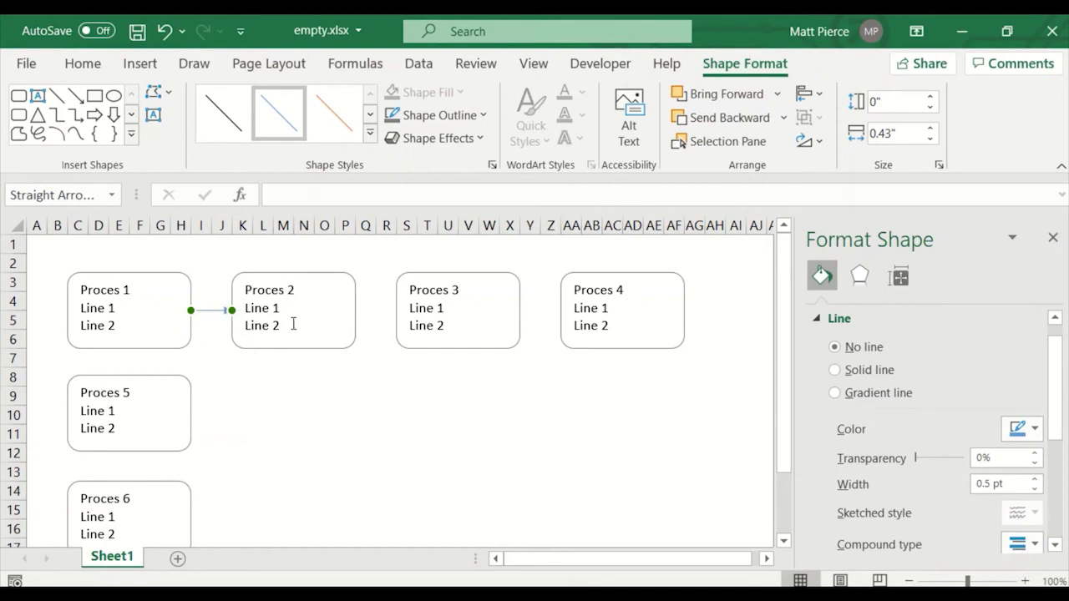
{"action": "left_click_drag", "start_coordinate": [310, 289], "coordinate": [329, 338]}
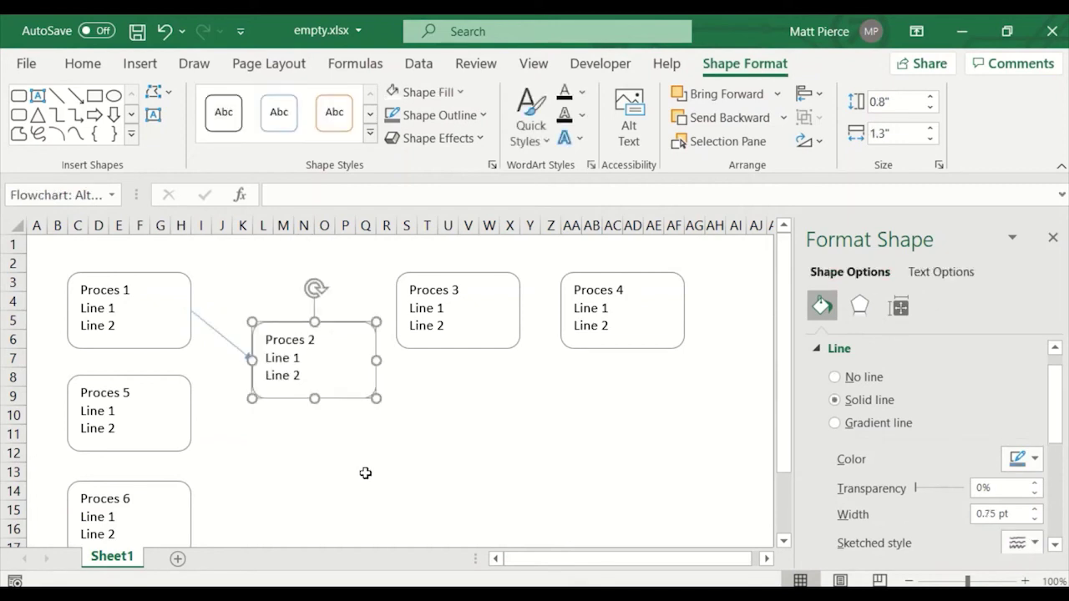
{"action": "key", "text": "ctrl+z"}
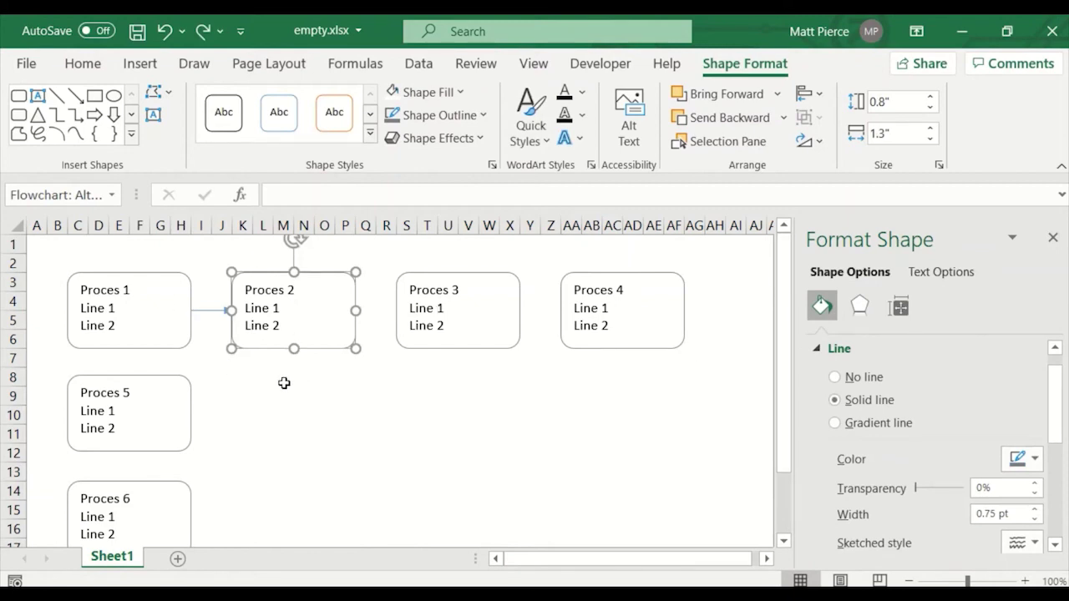
- Duplicate the straight arrow twice to connect Proces 2 to Proces 3 and Proces 3 to Proces 4
{"action": "left_click", "coordinate": [212, 311]}
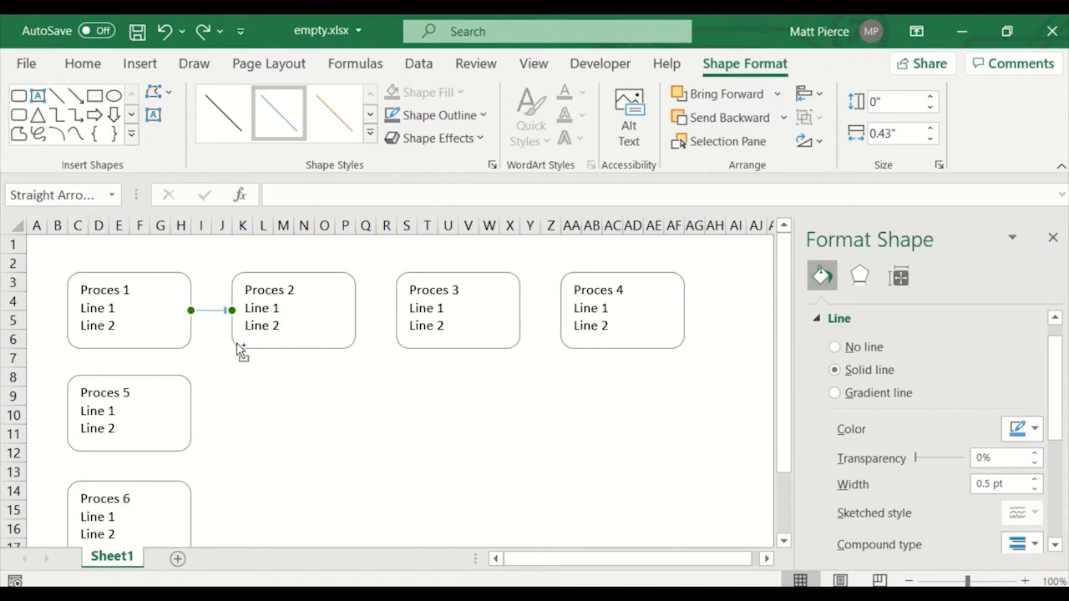
{"action": "left_click_drag", "start_coordinate": [247, 325], "coordinate": [355, 311]}
{"action": "left_click_drag", "start_coordinate": [247, 326], "coordinate": [519, 311]}
{"action": "key", "text": "ctrl+d"}
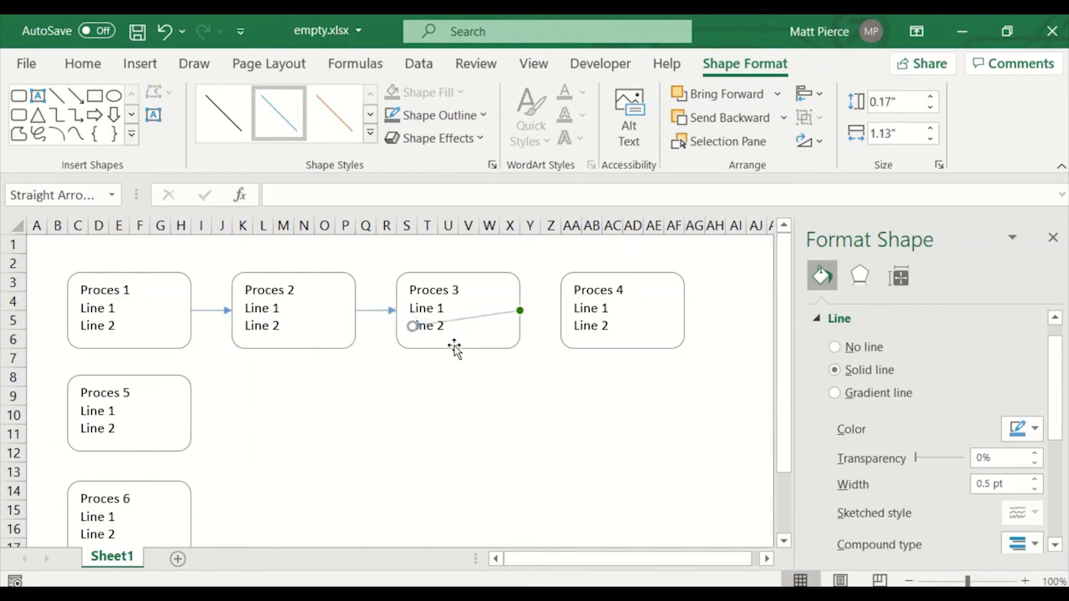
{"action": "left_click_drag", "start_coordinate": [413, 330], "coordinate": [560, 310]}
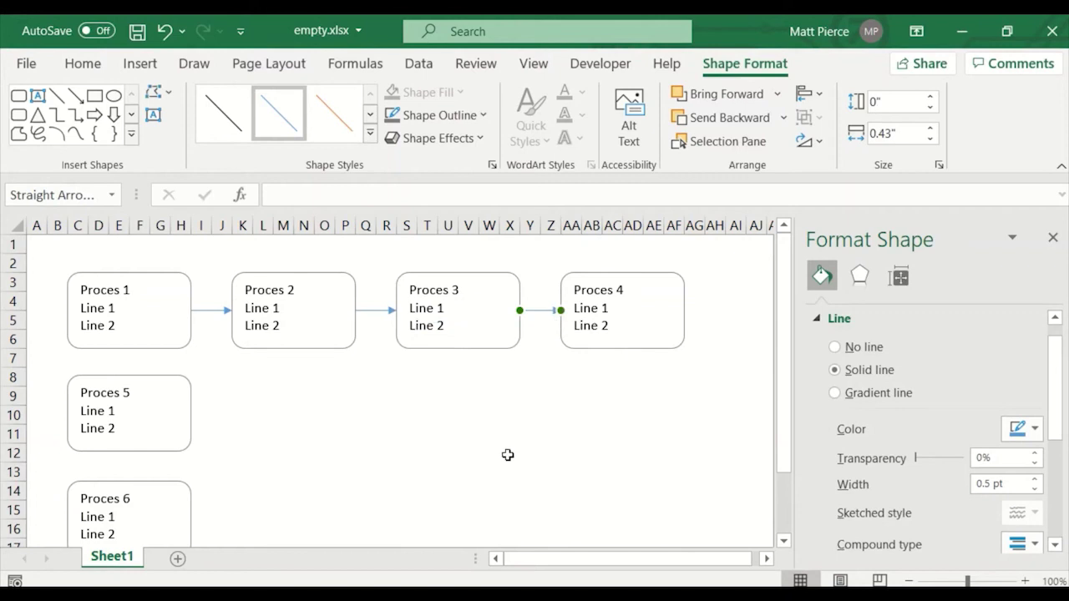
- Duplicate the first arrow and attach it from Proces 1's bottom connection point to Proces 5's top connection point
{"action": "left_click", "coordinate": [214, 310]}
{"action": "key", "text": "ctrl+d"}
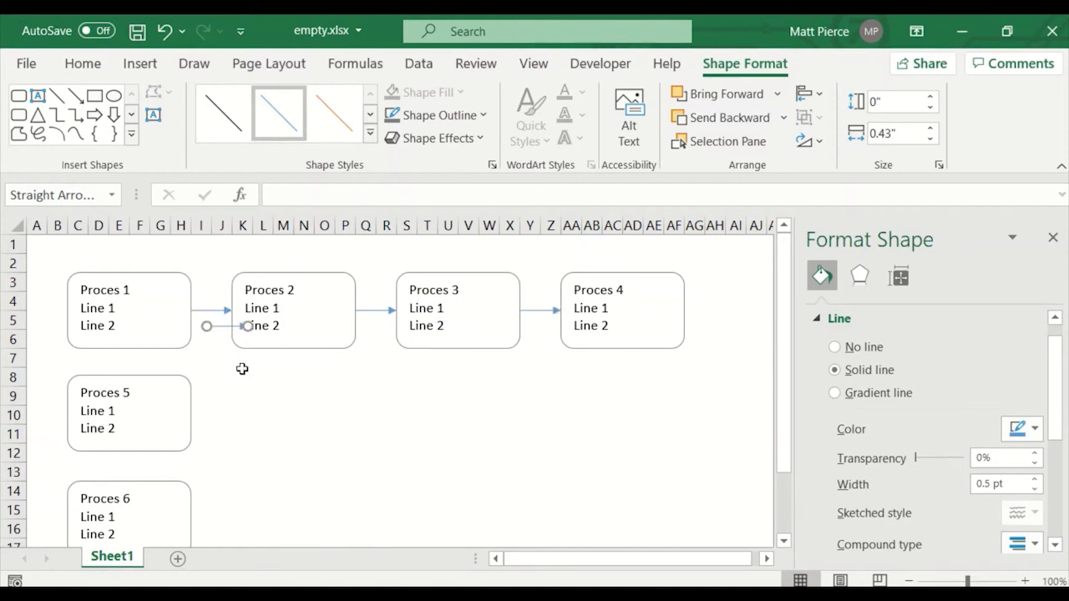
{"action": "left_click_drag", "start_coordinate": [209, 327], "coordinate": [129, 348]}
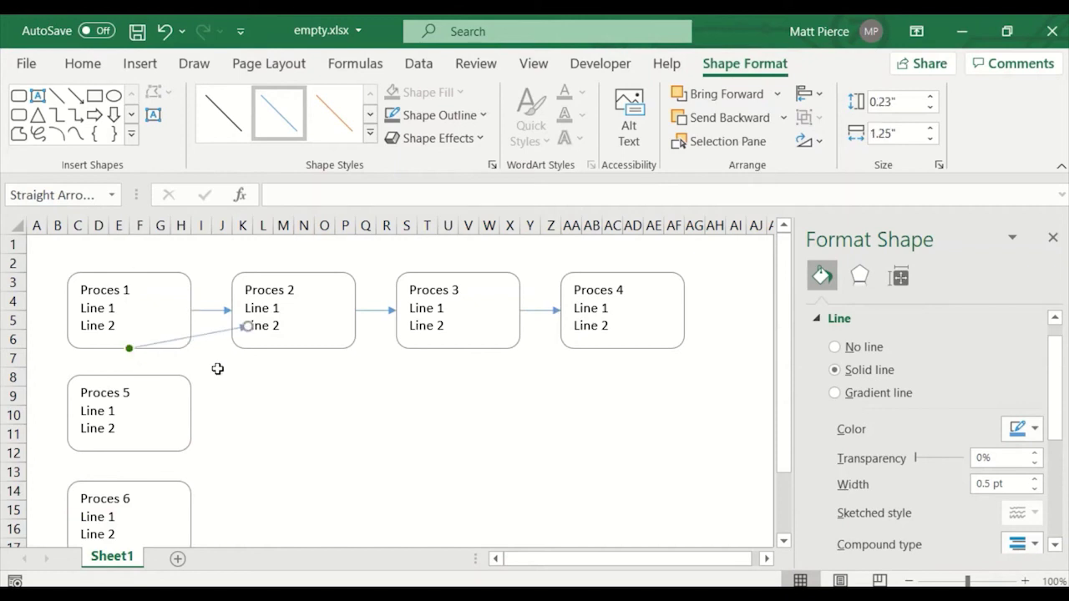
{"action": "left_click_drag", "start_coordinate": [248, 326], "coordinate": [129, 375]}
- Duplicate the vertical arrow and place the copy in the gap between Proces 5 and Proces 6
{"action": "key", "text": "ctrl+d"}
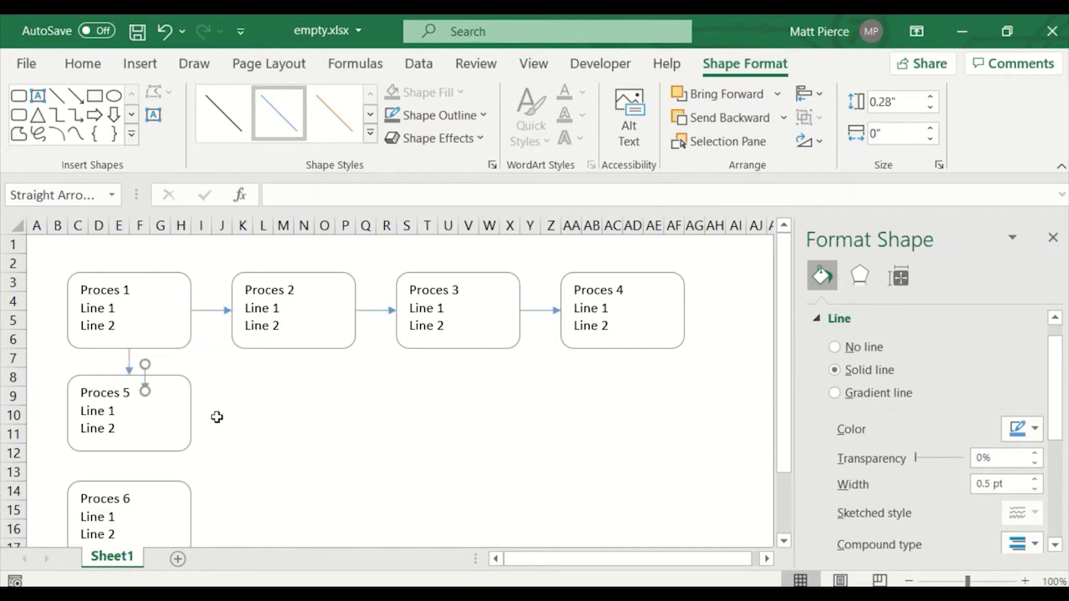
{"action": "left_click_drag", "start_coordinate": [145, 382], "coordinate": [128, 465]}
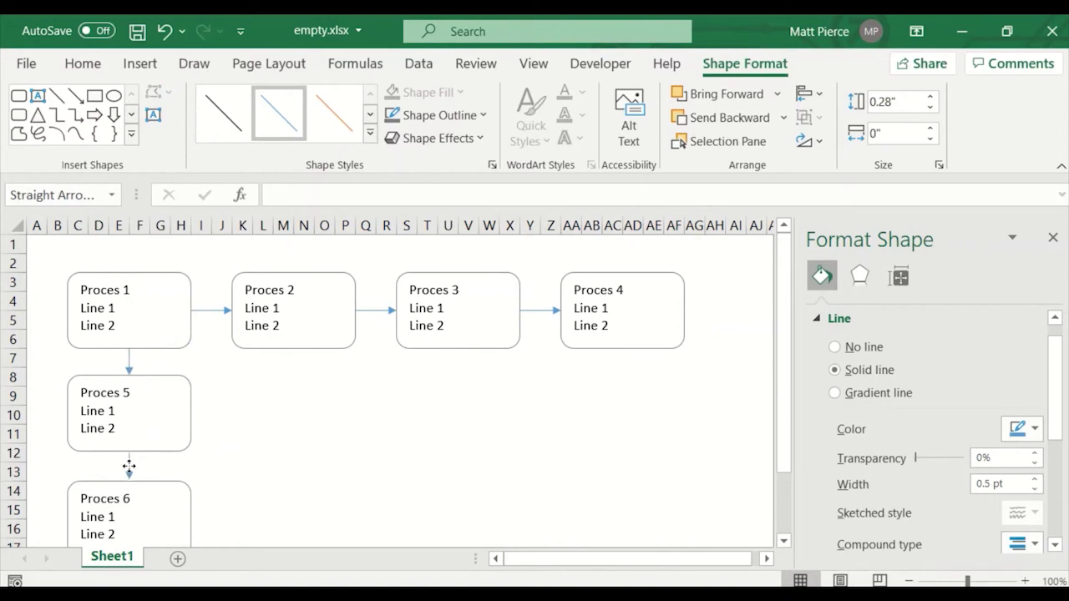
- Try moving Proces 6 and the start of the arrow between Proces 5 and Proces 6, undoing each move
{"action": "left_click", "coordinate": [220, 491]}
{"action": "left_click_drag", "start_coordinate": [172, 490], "coordinate": [236, 492]}
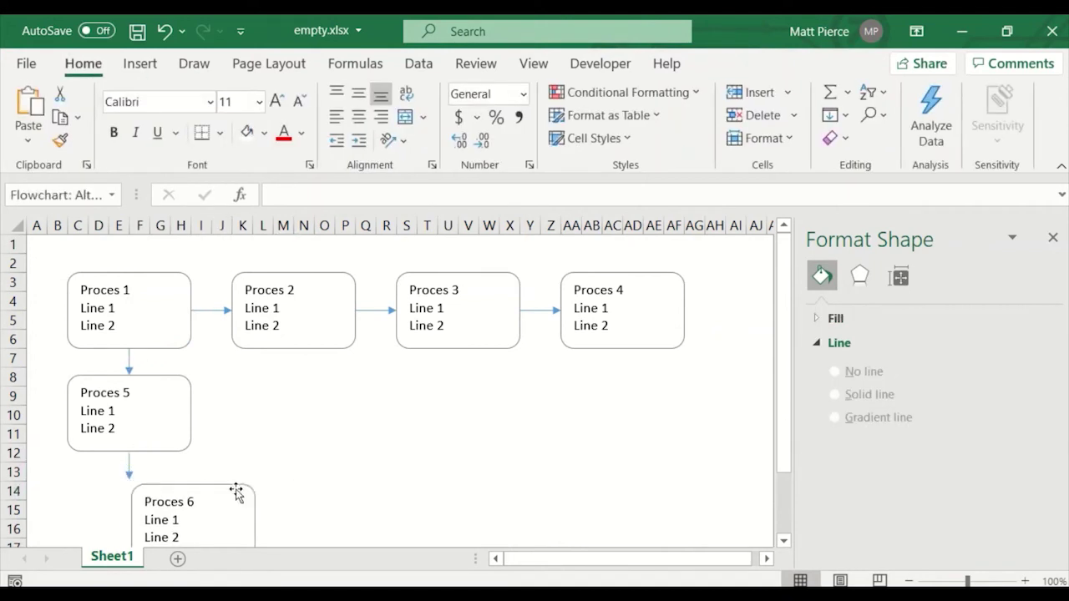
{"action": "key", "text": "ctrl+z"}
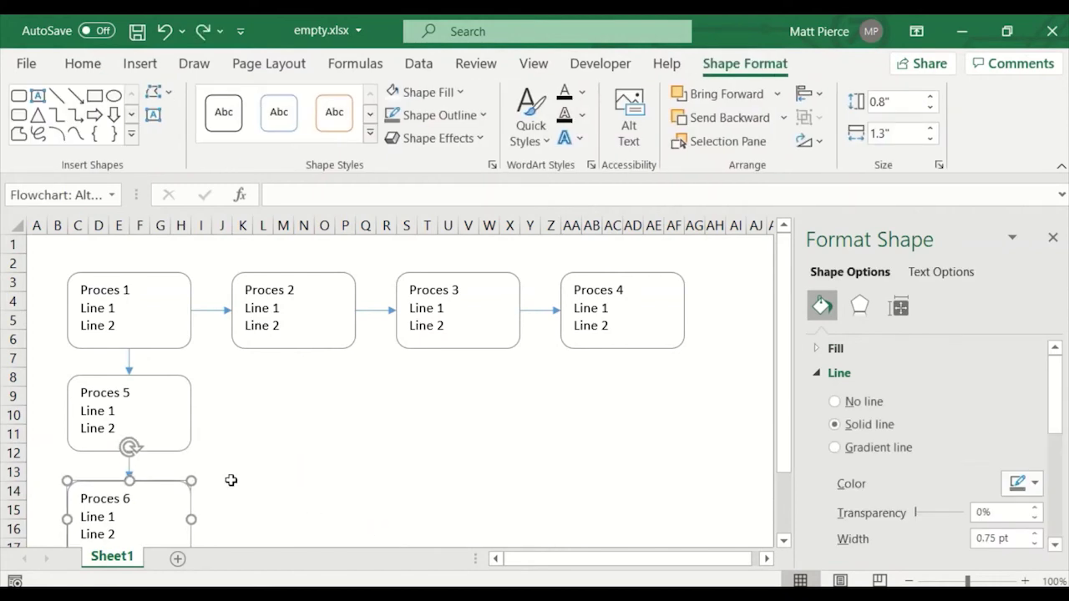
{"action": "left_click", "coordinate": [130, 468]}
{"action": "left_click_drag", "start_coordinate": [128, 453], "coordinate": [253, 482]}
{"action": "key", "text": "ctrl+z"}
{"action": "left_click", "coordinate": [365, 396]}
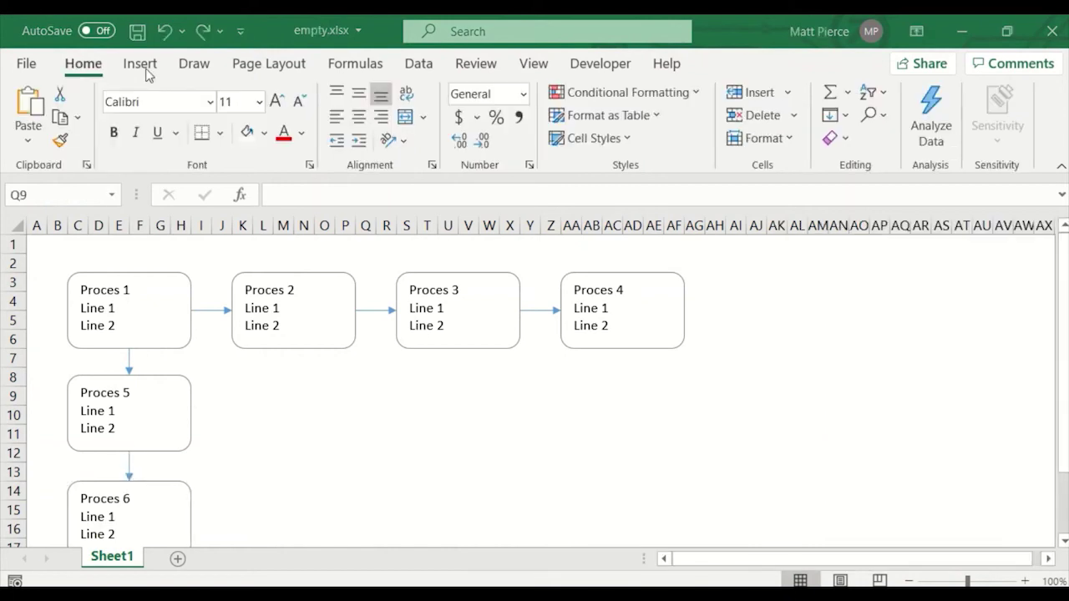
- Draw a thought bubble callout about 1.33" high and 1.99" wide in the empty area below and beyond Proces 4
{"action": "left_click", "coordinate": [142, 65]}
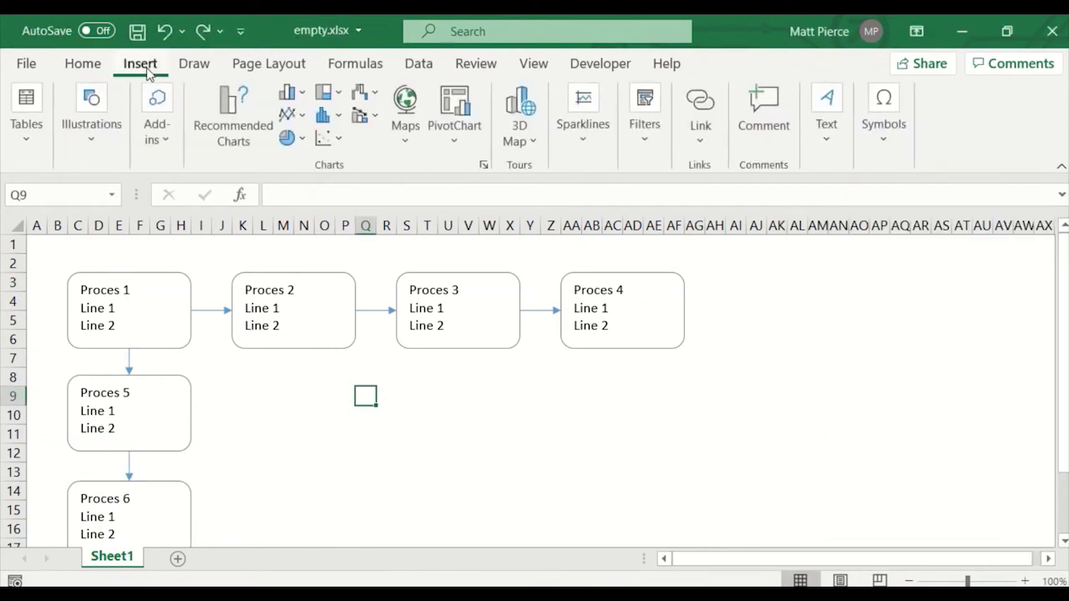
{"action": "left_click", "coordinate": [88, 137]}
{"action": "left_click", "coordinate": [126, 207]}
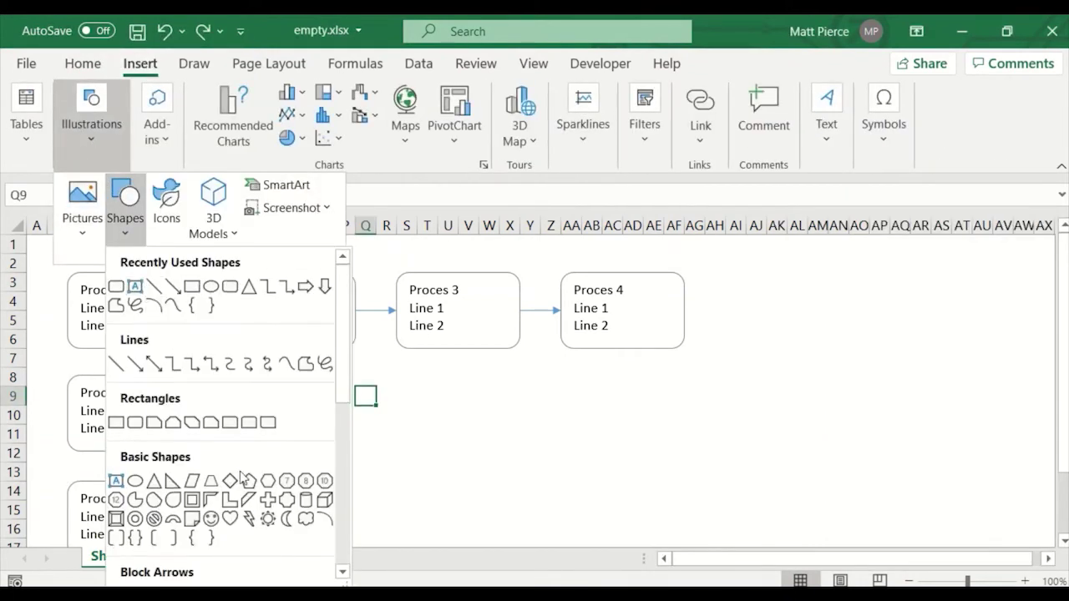
{"action": "scroll", "coordinate": [267, 480], "scroll_direction": "down", "scroll_amount": 6}
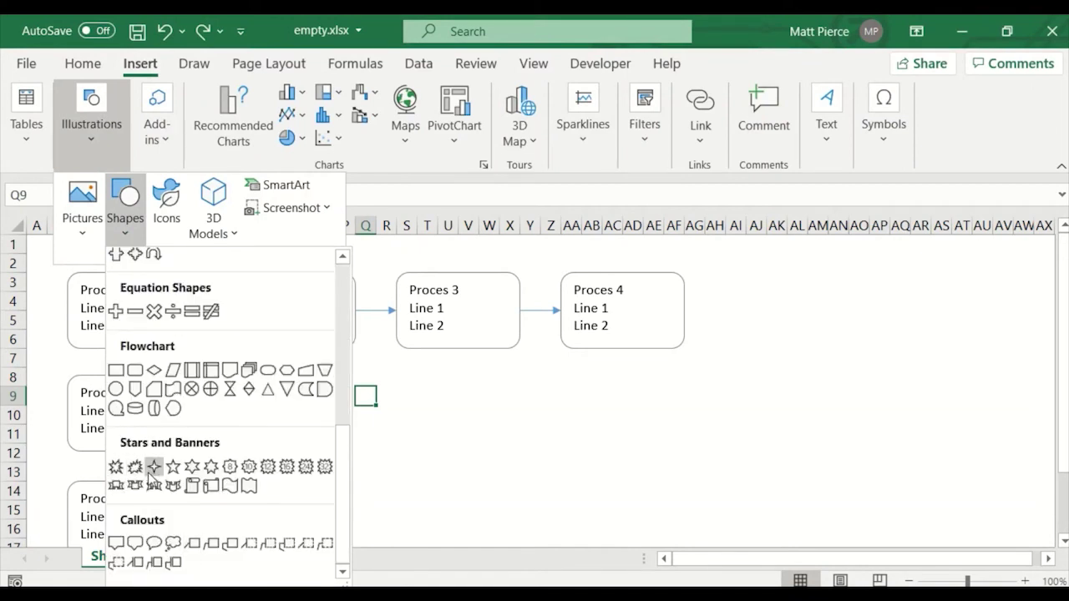
{"action": "left_click", "coordinate": [173, 545]}
{"action": "mouse_move", "coordinate": [742, 355]}
{"action": "left_mouse_down"}
{"action": "mouse_move", "coordinate": [802, 493]}
{"action": "mouse_move", "coordinate": [804, 462]}
{"action": "left_mouse_up"}
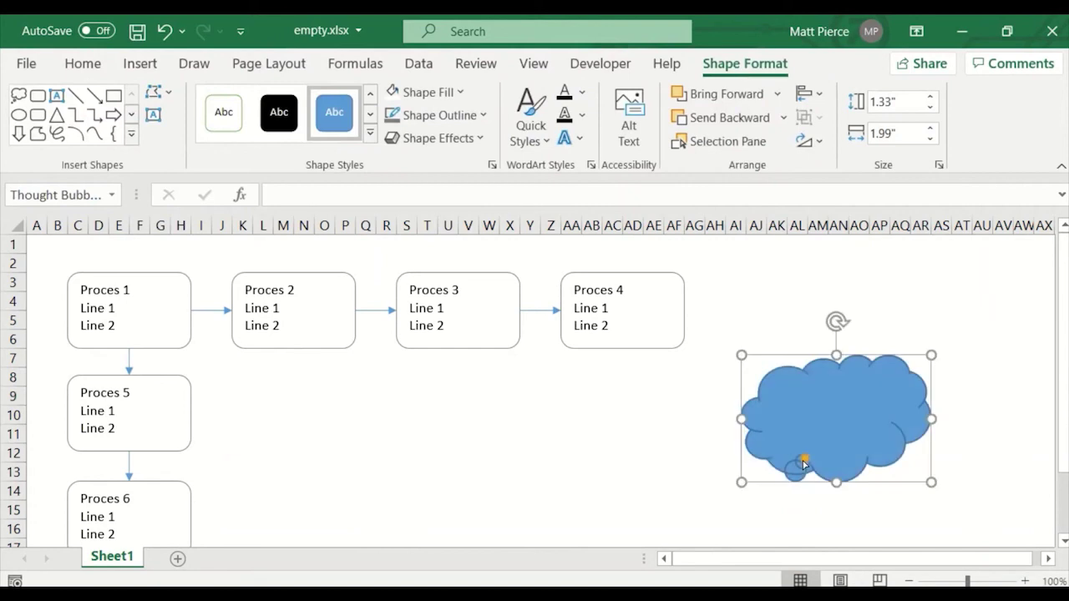
- Give the thought bubble the automatic white fill and a thin grey outline
{"action": "right_click", "coordinate": [789, 397]}
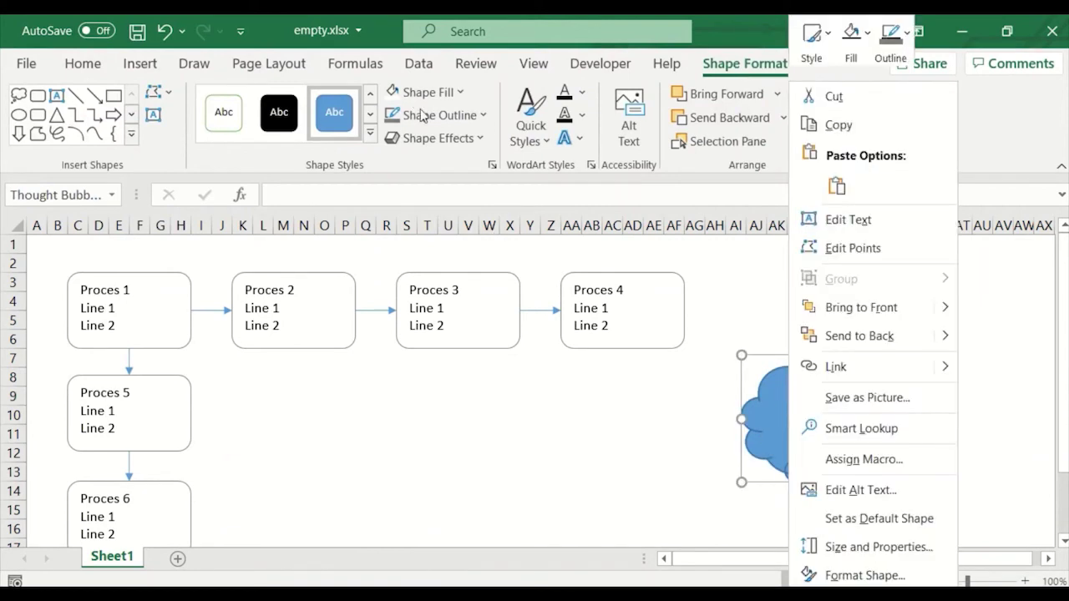
{"action": "left_click", "coordinate": [454, 92]}
{"action": "left_click", "coordinate": [456, 92]}
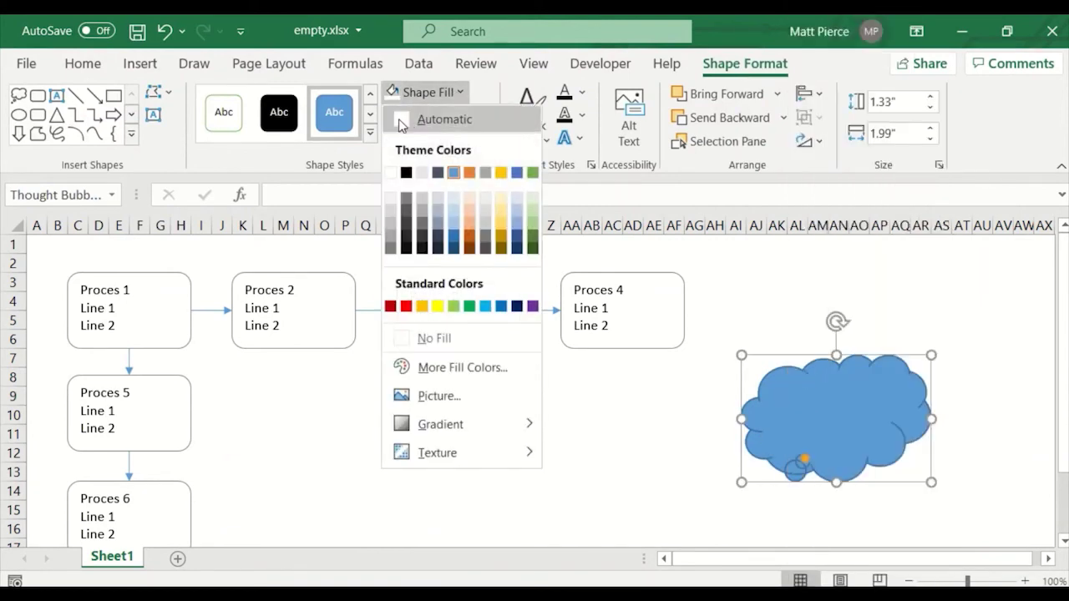
{"action": "left_click", "coordinate": [401, 119]}
{"action": "left_click", "coordinate": [440, 115]}
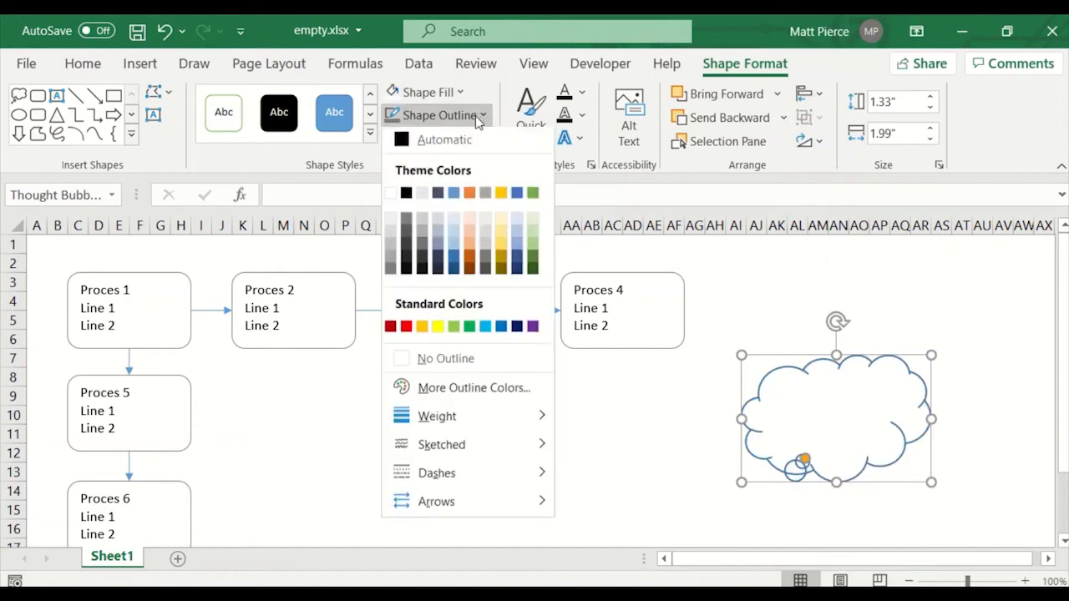
{"action": "left_click", "coordinate": [390, 259]}
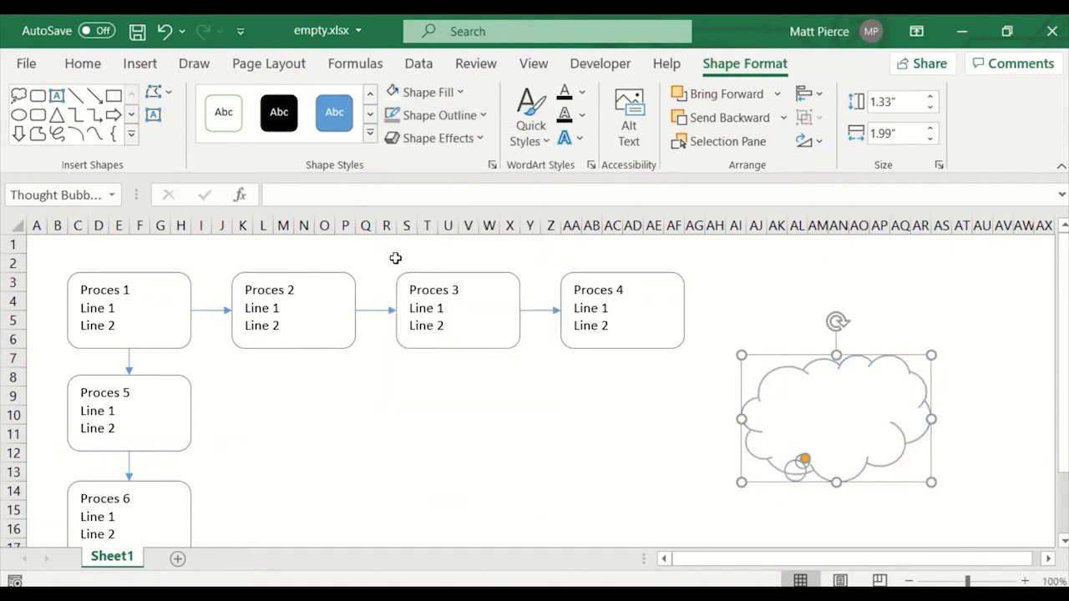
{"action": "left_click", "coordinate": [480, 119]}
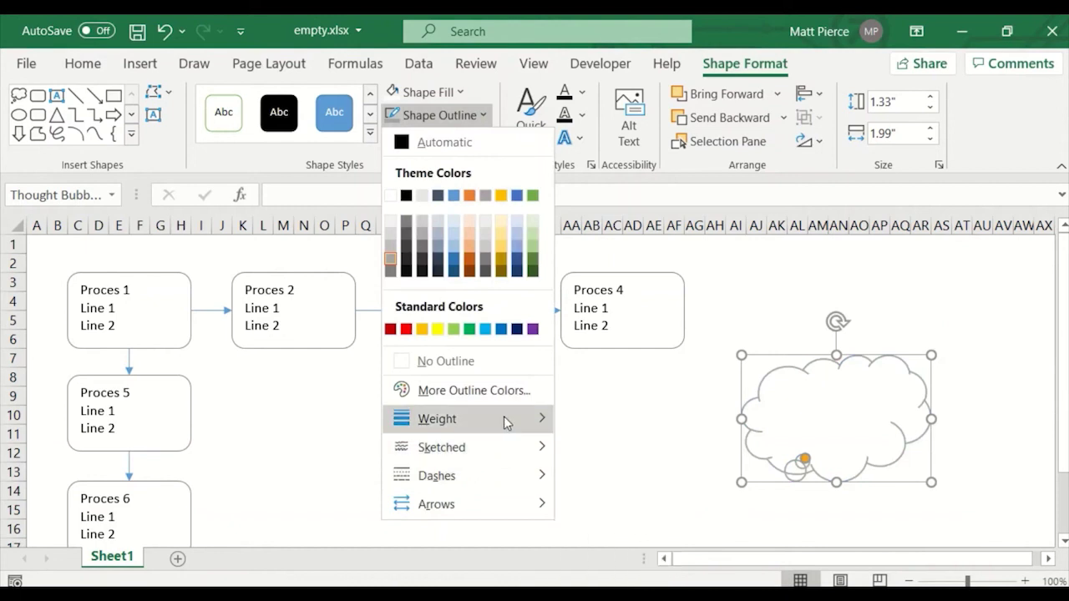
{"action": "mouse_move", "coordinate": [504, 422]}
{"action": "left_click", "coordinate": [635, 390]}
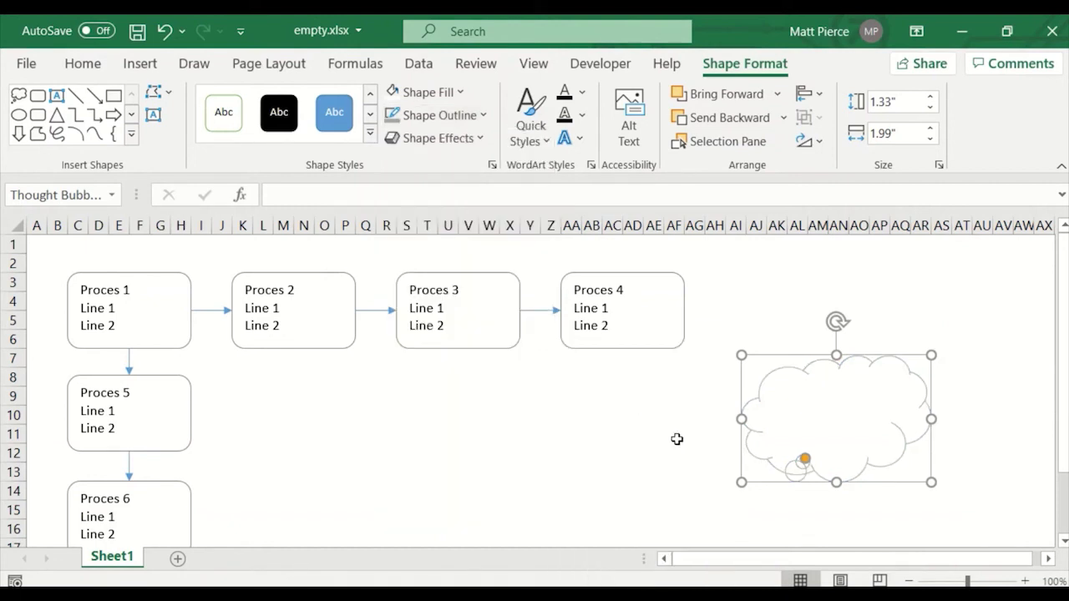
{"action": "left_click", "coordinate": [692, 471]}
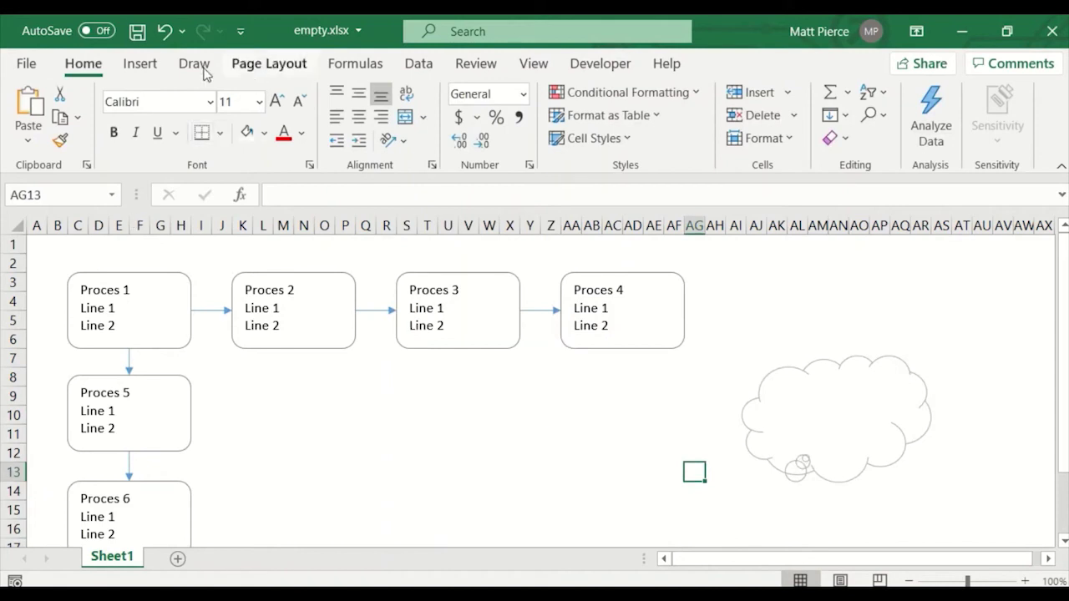
- Draw a Flowchart: Magnetic Disk shape 0.8" high and 1.3" wide directly below Proces 3, matching its width
{"action": "left_click", "coordinate": [140, 65]}
{"action": "left_click", "coordinate": [79, 140]}
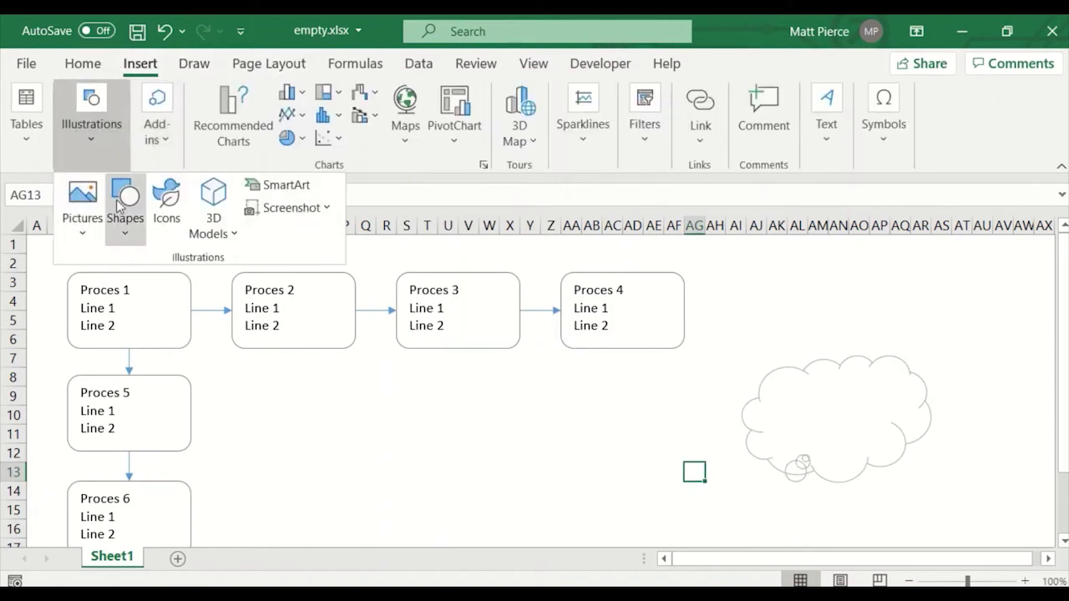
{"action": "left_click", "coordinate": [132, 237]}
{"action": "scroll", "coordinate": [276, 383], "scroll_direction": "down", "scroll_amount": 10}
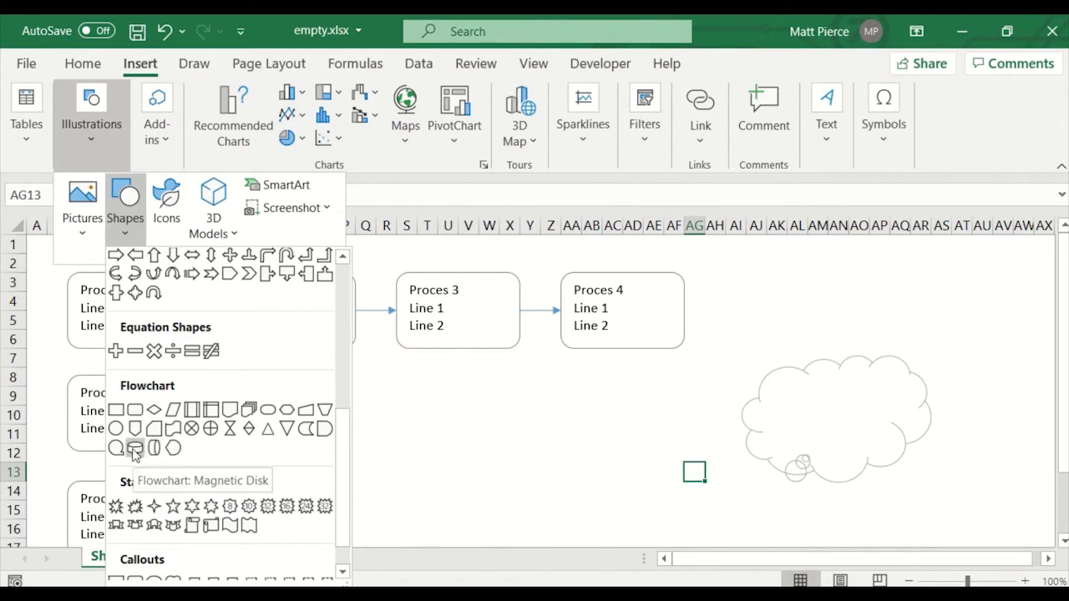
{"action": "left_click", "coordinate": [134, 448]}
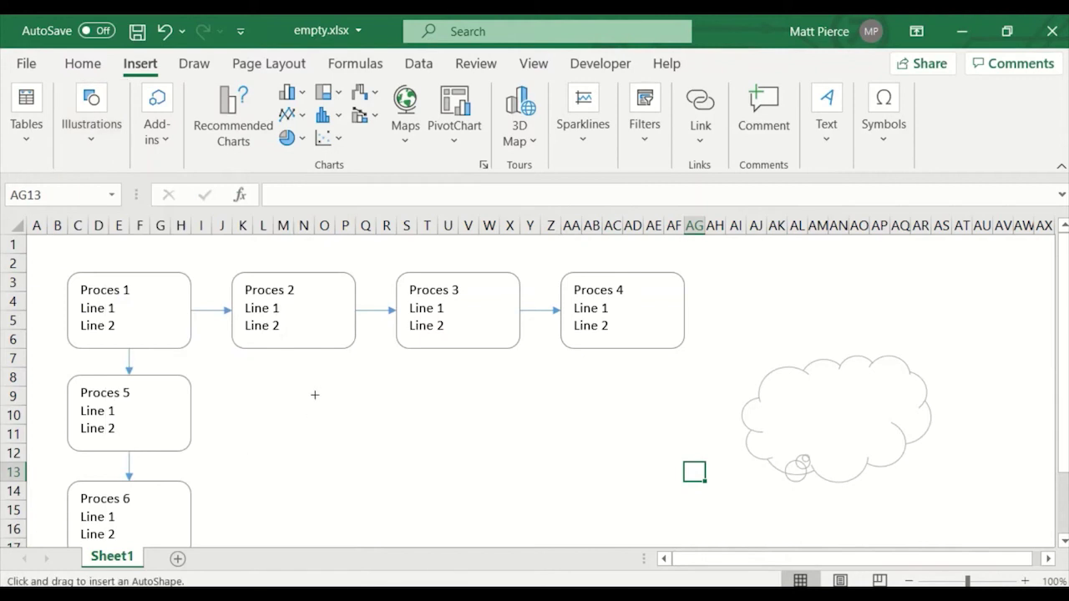
{"action": "mouse_move", "coordinate": [314, 405]}
{"action": "left_mouse_down"}
{"action": "mouse_move", "coordinate": [320, 434]}
{"action": "mouse_move", "coordinate": [398, 495]}
{"action": "mouse_move", "coordinate": [408, 446]}
{"action": "mouse_move", "coordinate": [520, 415]}
{"action": "left_mouse_up"}
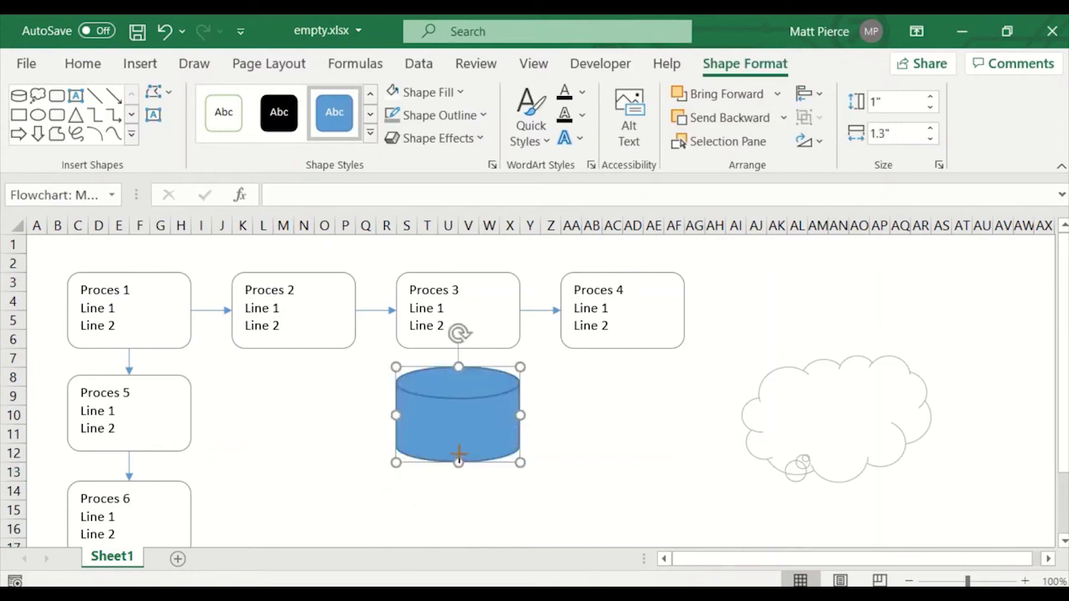
{"action": "left_click_drag", "start_coordinate": [459, 454], "coordinate": [431, 451]}
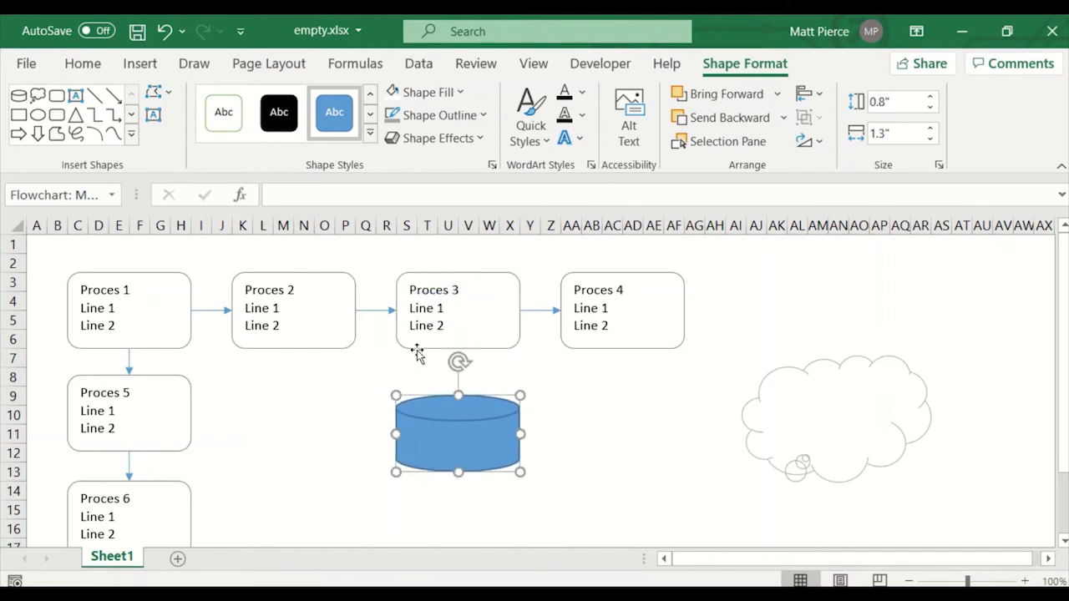
- Copy the formatting of Proces 3 onto the magnetic disk shape with Format Painter
{"action": "left_click", "coordinate": [438, 278]}
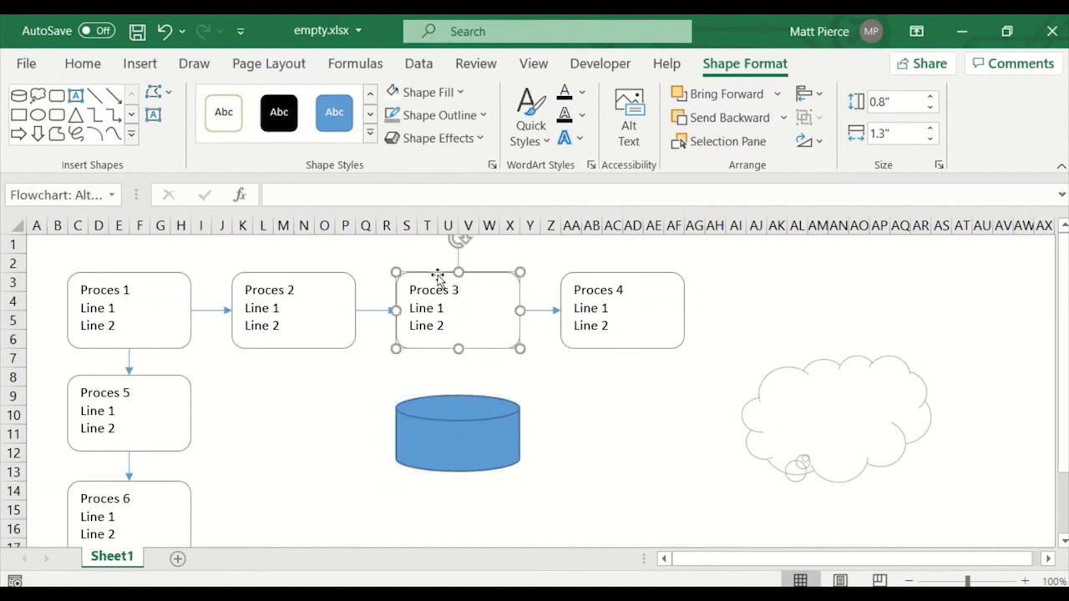
{"action": "left_click", "coordinate": [93, 74]}
{"action": "left_click", "coordinate": [58, 139]}
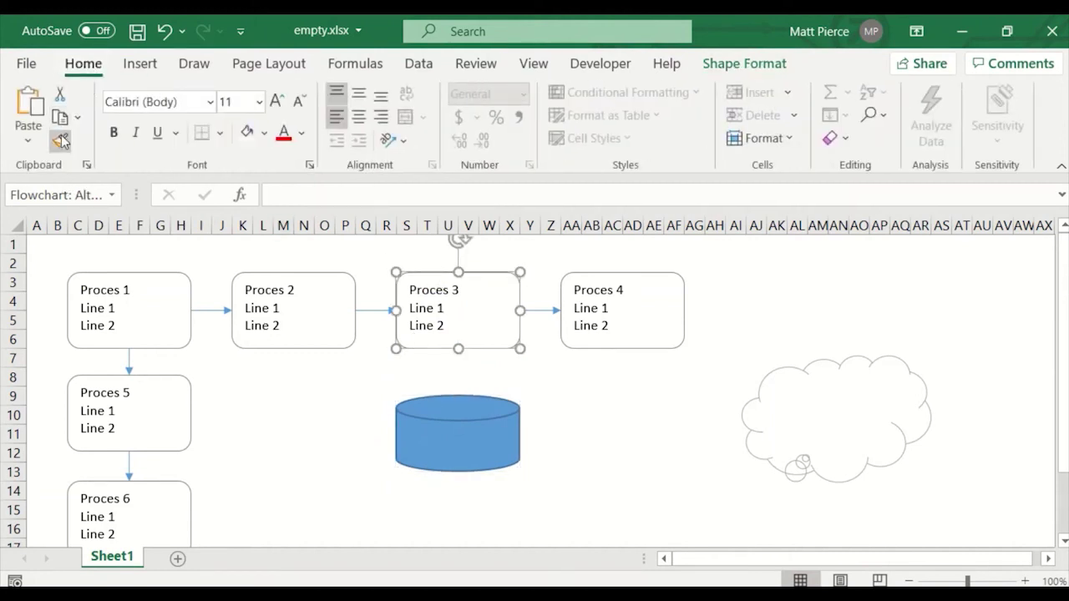
{"action": "left_click", "coordinate": [465, 448]}
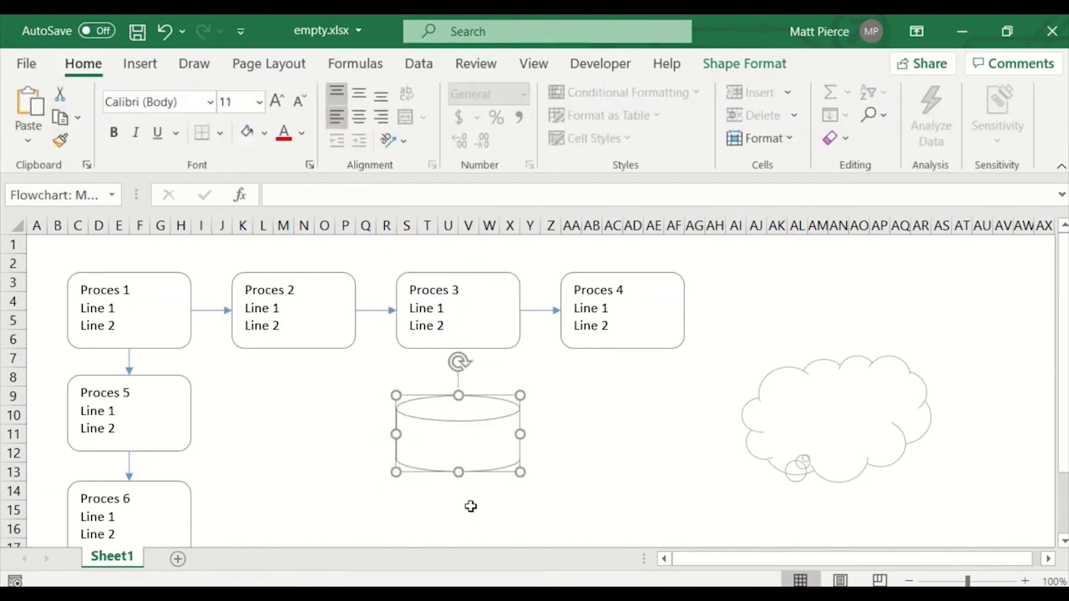
- Label the magnetic disk shape "My Database is" and centre its text horizontally and vertically
{"action": "left_click", "coordinate": [450, 446]}
{"action": "type", "text": "My Database is"}
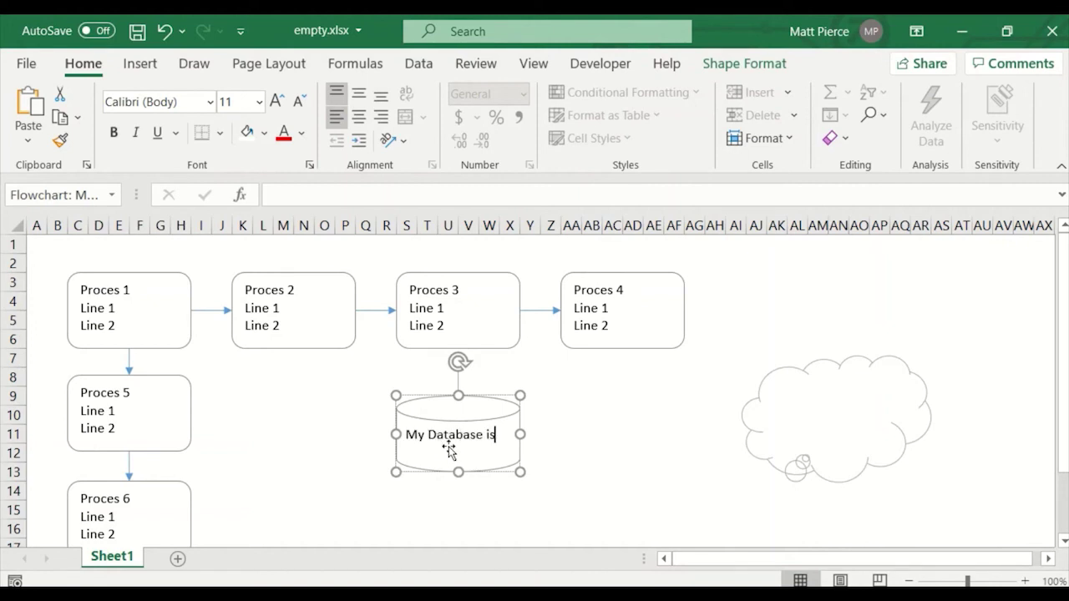
{"action": "left_click", "coordinate": [476, 474]}
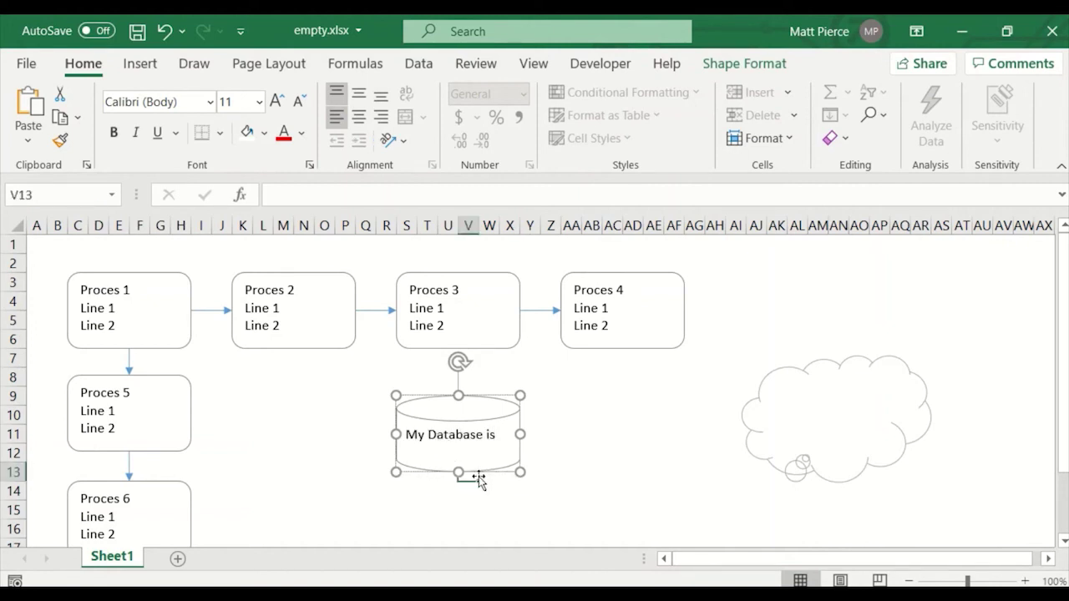
{"action": "left_click", "coordinate": [456, 435]}
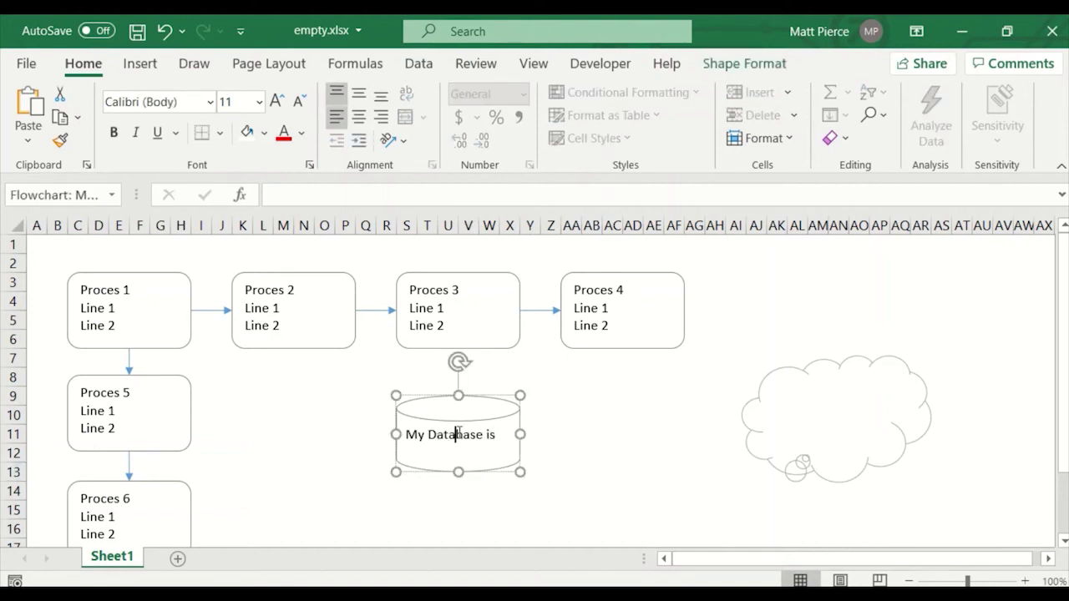
{"action": "left_click", "coordinate": [360, 116]}
{"action": "left_click", "coordinate": [361, 99]}
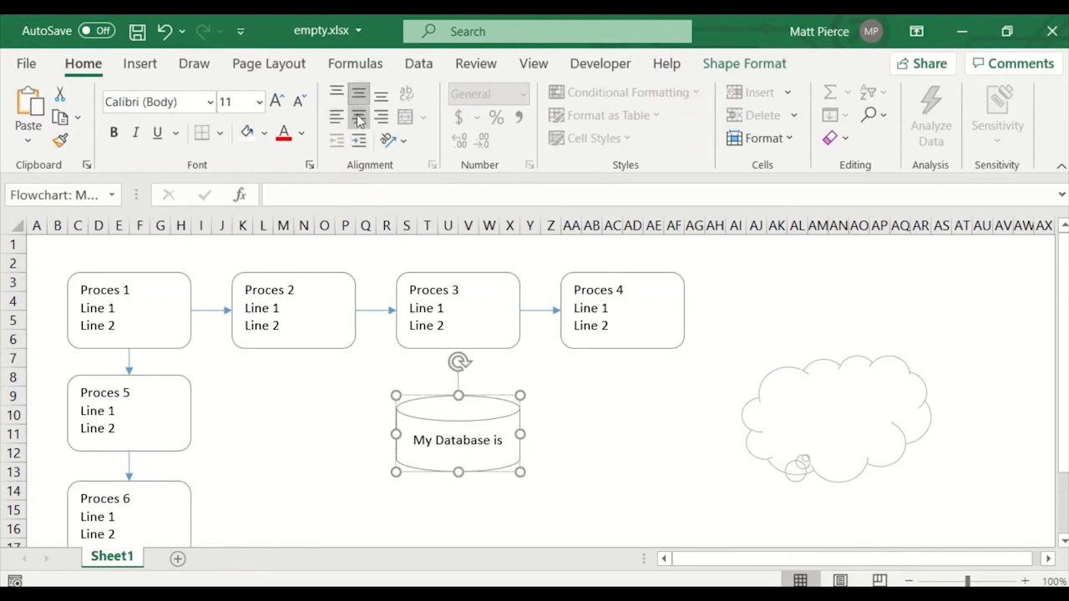
- Centre the text in Proces 3 horizontally and vertically, keeping its orientation horizontal
{"action": "left_click", "coordinate": [470, 295]}
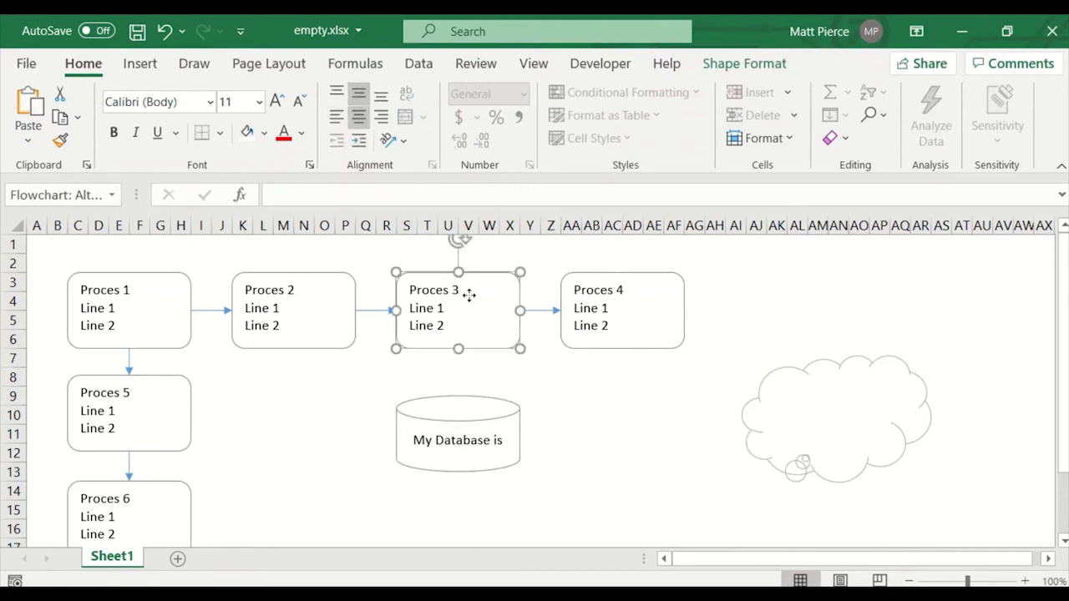
{"action": "left_click", "coordinate": [358, 93]}
{"action": "left_click", "coordinate": [358, 116]}
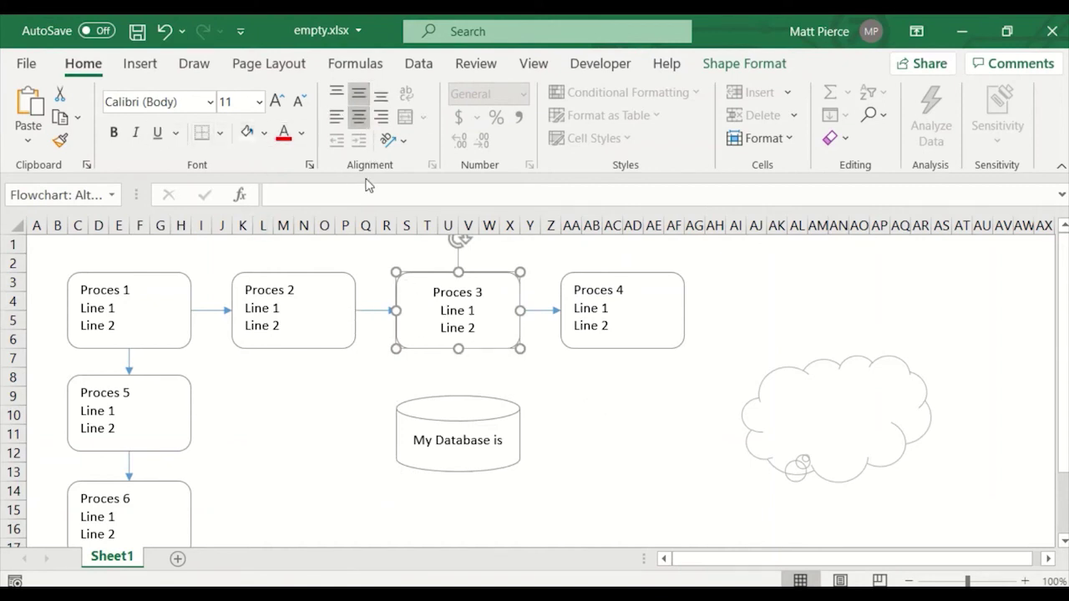
{"action": "left_click", "coordinate": [405, 142]}
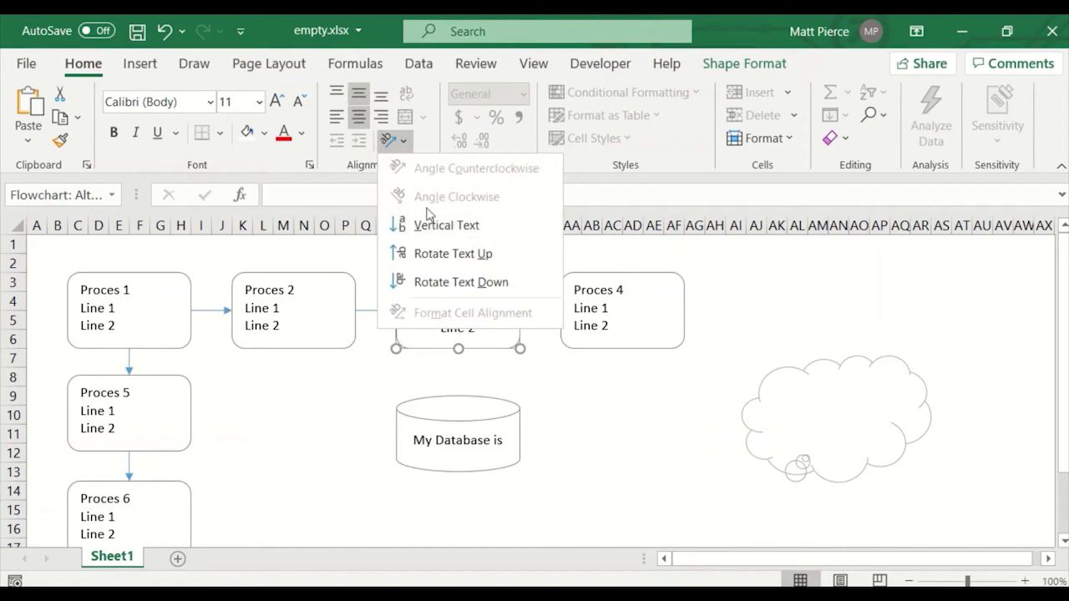
{"action": "left_click", "coordinate": [387, 141]}
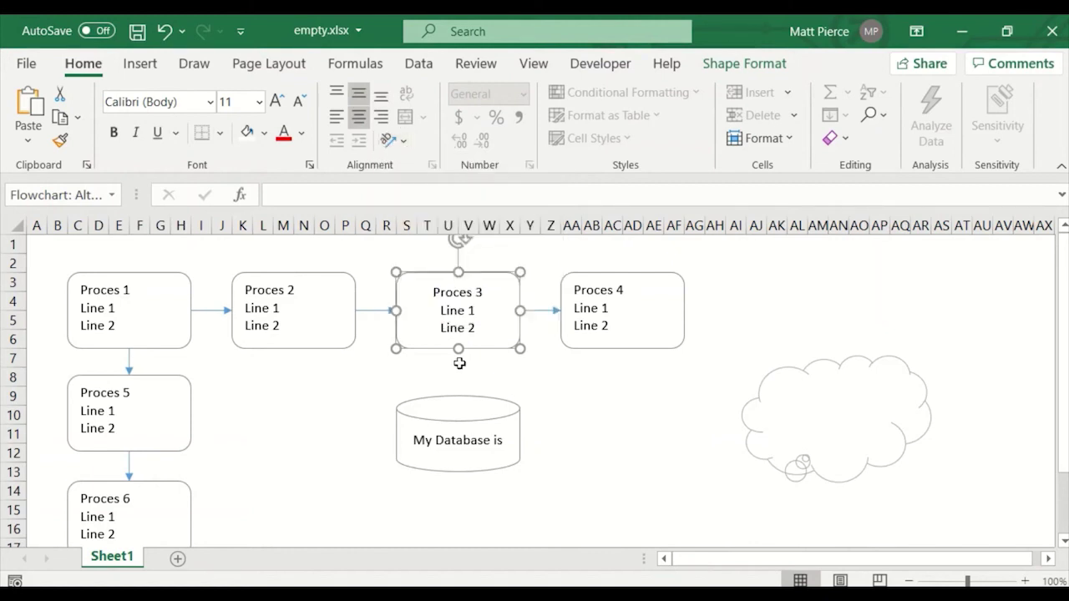
{"action": "left_click", "coordinate": [629, 456]}
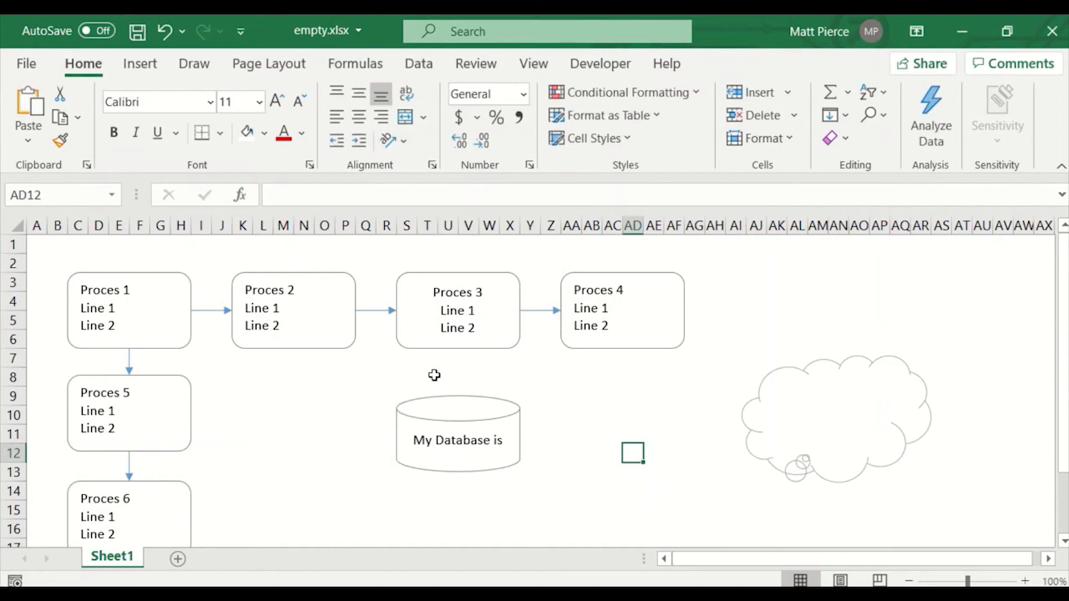
- Search the stock icons for "server" and insert the outlined server, solid server, outlined database and outlined sync cloud icons
{"action": "left_click", "coordinate": [143, 67]}
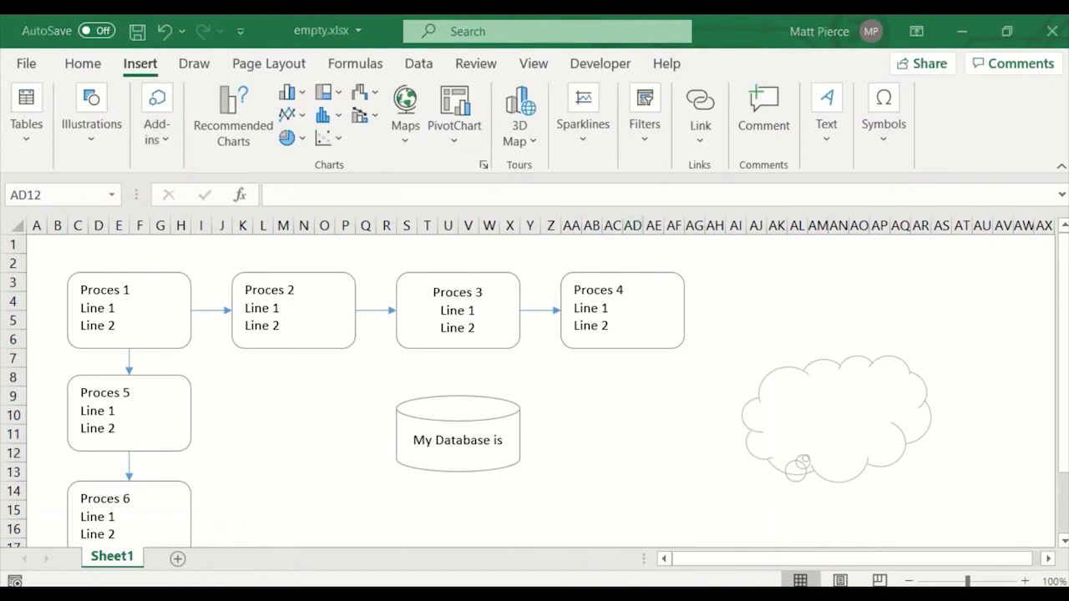
{"action": "left_click", "coordinate": [142, 76]}
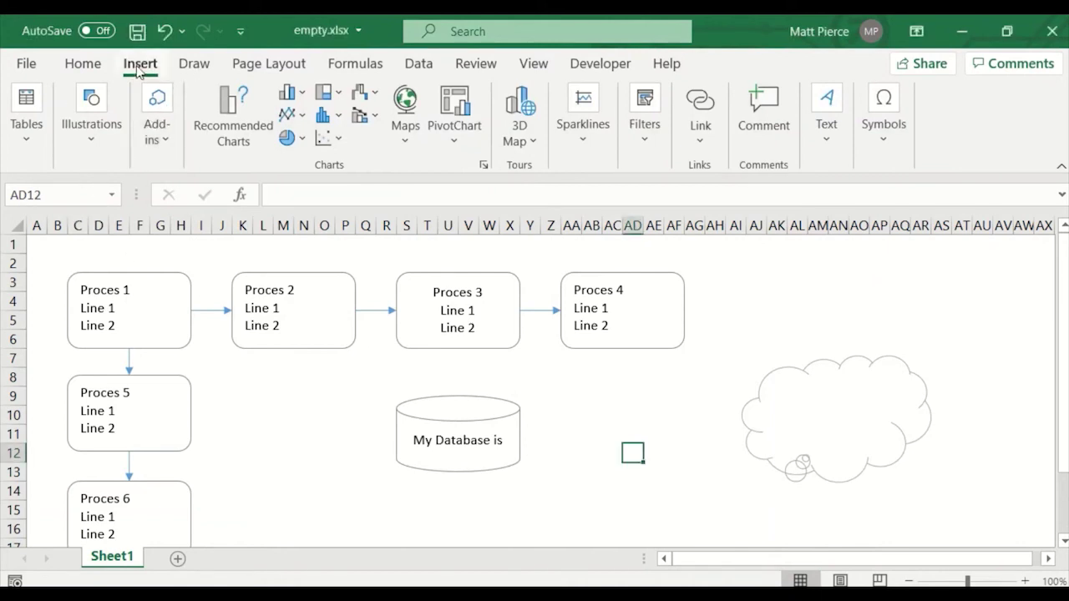
{"action": "left_click", "coordinate": [90, 130]}
{"action": "left_click", "coordinate": [163, 204]}
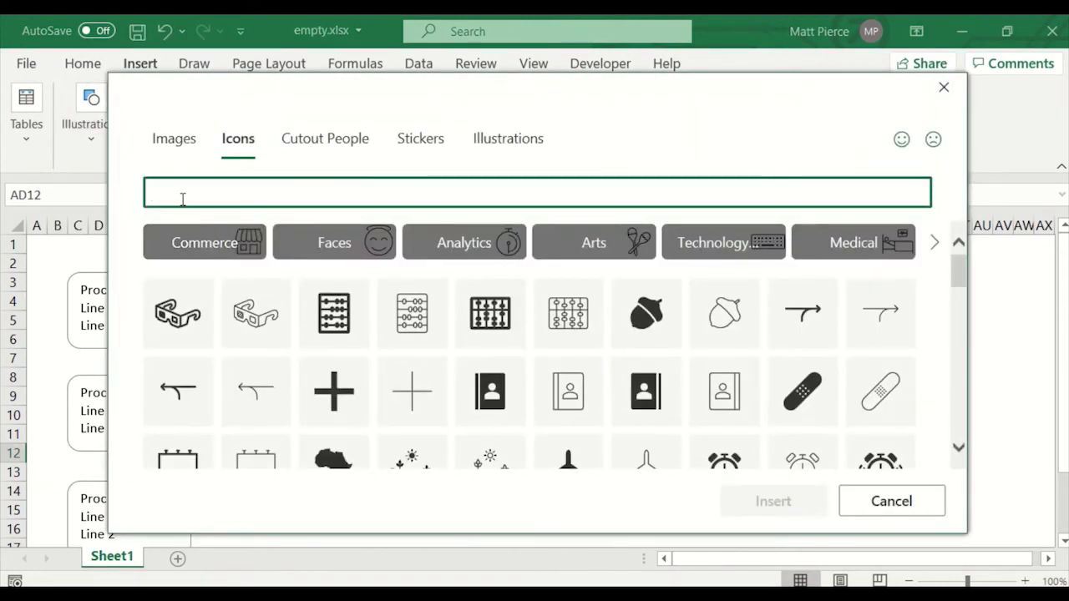
{"action": "type", "text": "server"}
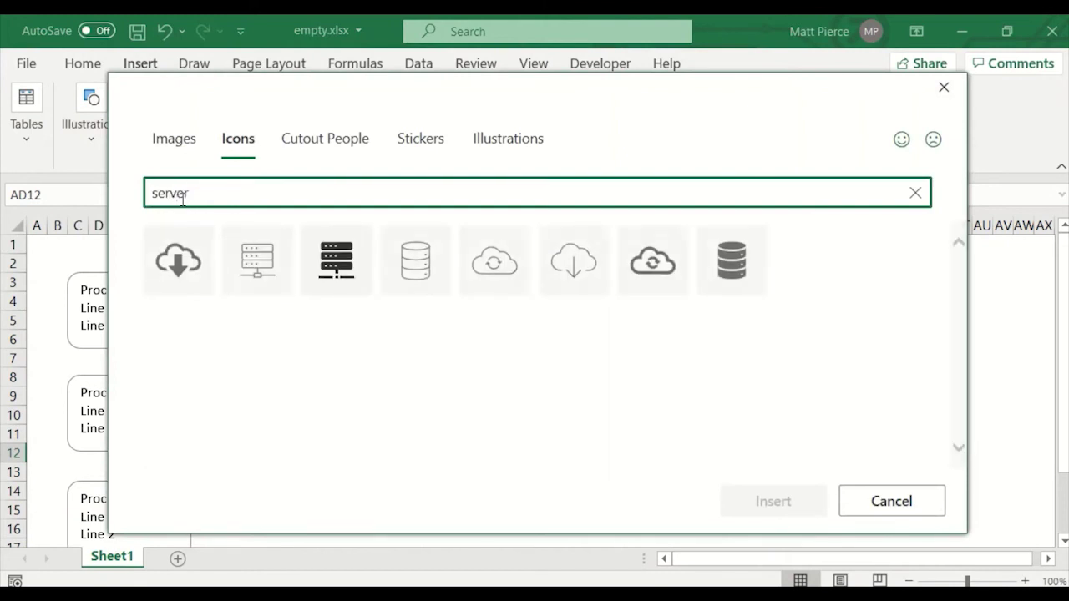
{"action": "left_click", "coordinate": [268, 276]}
{"action": "left_click", "coordinate": [336, 265]}
{"action": "left_click", "coordinate": [415, 267]}
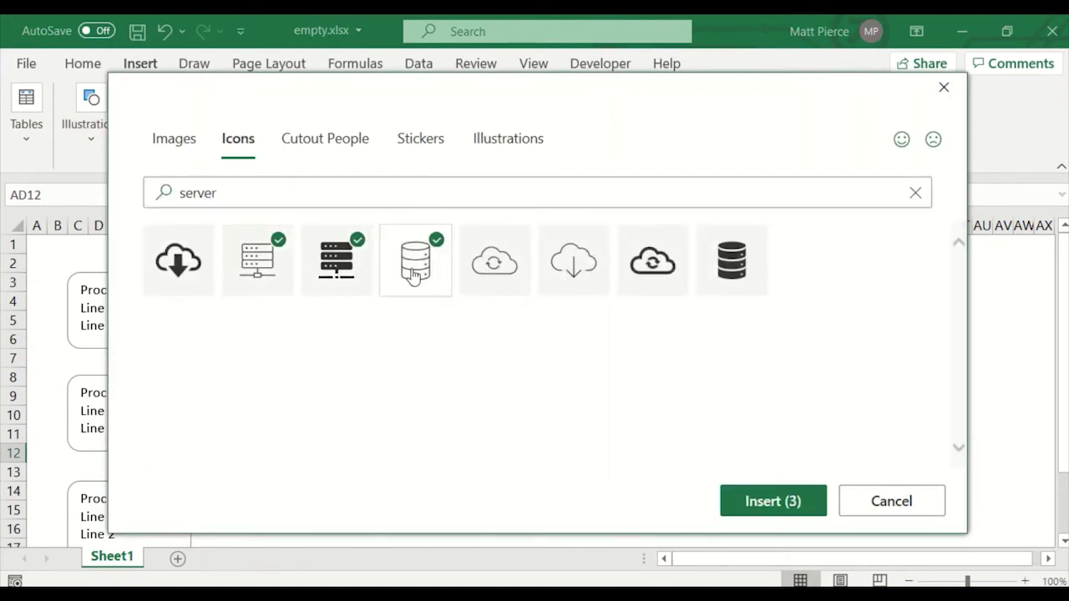
{"action": "left_click", "coordinate": [516, 267]}
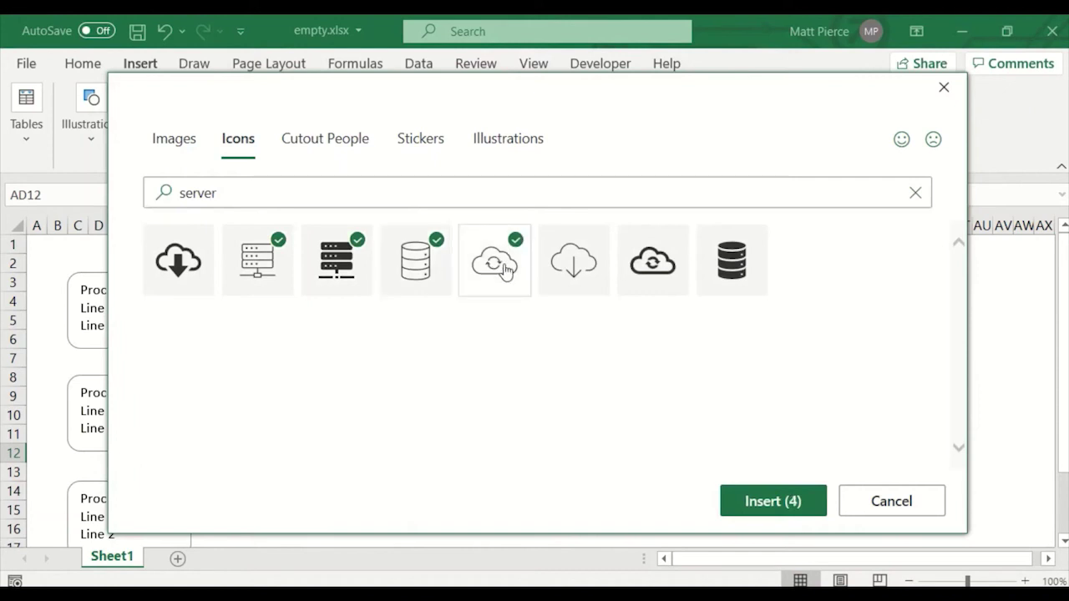
{"action": "left_click", "coordinate": [773, 503]}
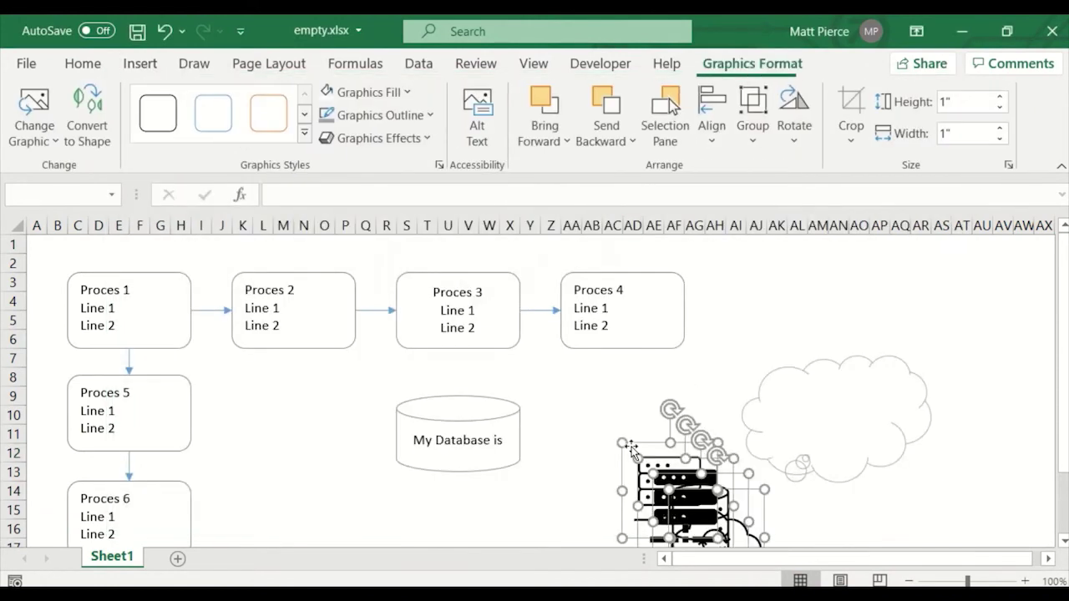
- Spread the four overlapping icons apart around the area beside and below the database shape, and delete the thought bubble
{"action": "left_click", "coordinate": [601, 376]}
{"action": "scroll", "coordinate": [601, 376], "scroll_direction": "down", "scroll_amount": 2}
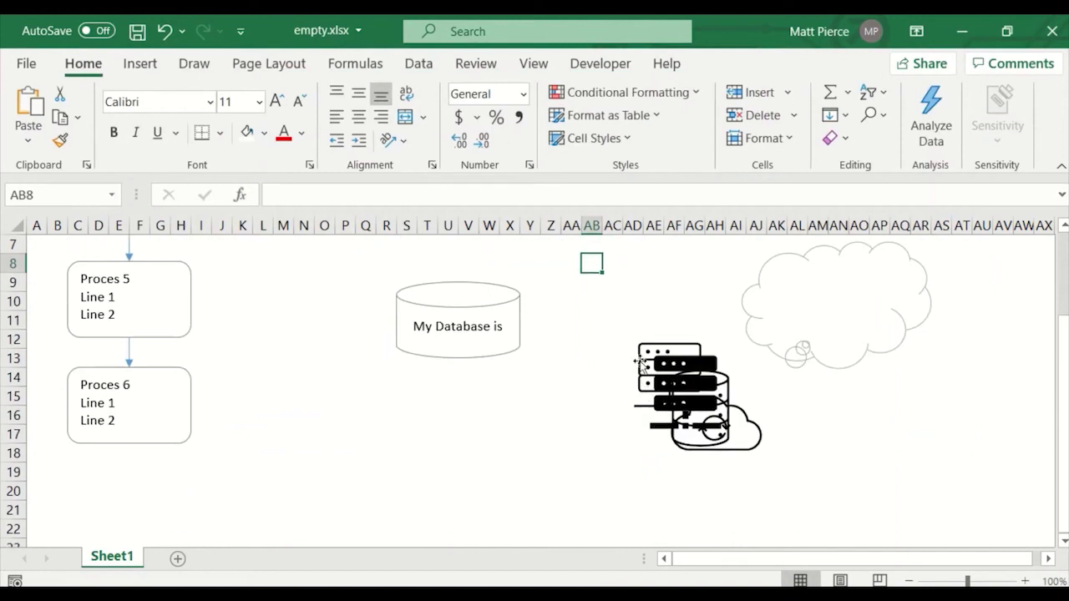
{"action": "left_click_drag", "start_coordinate": [601, 346], "coordinate": [456, 396]}
{"action": "left_click_drag", "start_coordinate": [655, 346], "coordinate": [593, 287]}
{"action": "left_click_drag", "start_coordinate": [708, 399], "coordinate": [639, 388]}
{"action": "left_click_drag", "start_coordinate": [315, 329], "coordinate": [693, 291]}
{"action": "left_click", "coordinate": [846, 366]}
{"action": "key", "text": "Delete"}
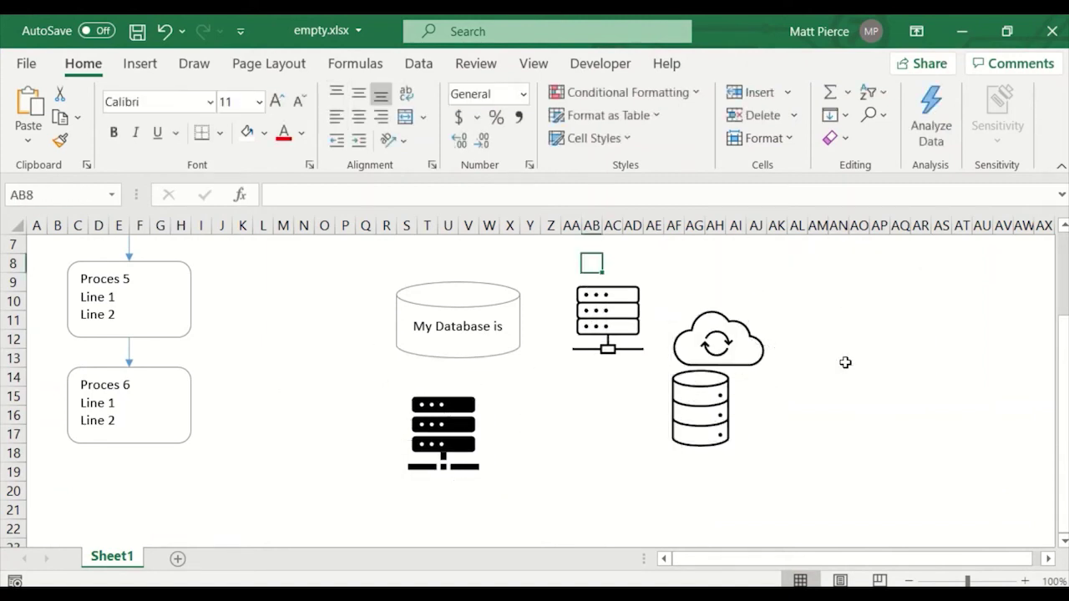
- Enlarge the sync cloud icon where the thought bubble was and place the database icon below the outlined server icon
{"action": "left_click_drag", "start_coordinate": [756, 361], "coordinate": [911, 406]}
{"action": "left_click_drag", "start_coordinate": [720, 393], "coordinate": [636, 419]}
{"action": "key", "text": "alt"}
- Select all five arrow connectors between the process boxes and set their line colour to a gray theme shade
{"action": "left_click", "coordinate": [131, 362]}
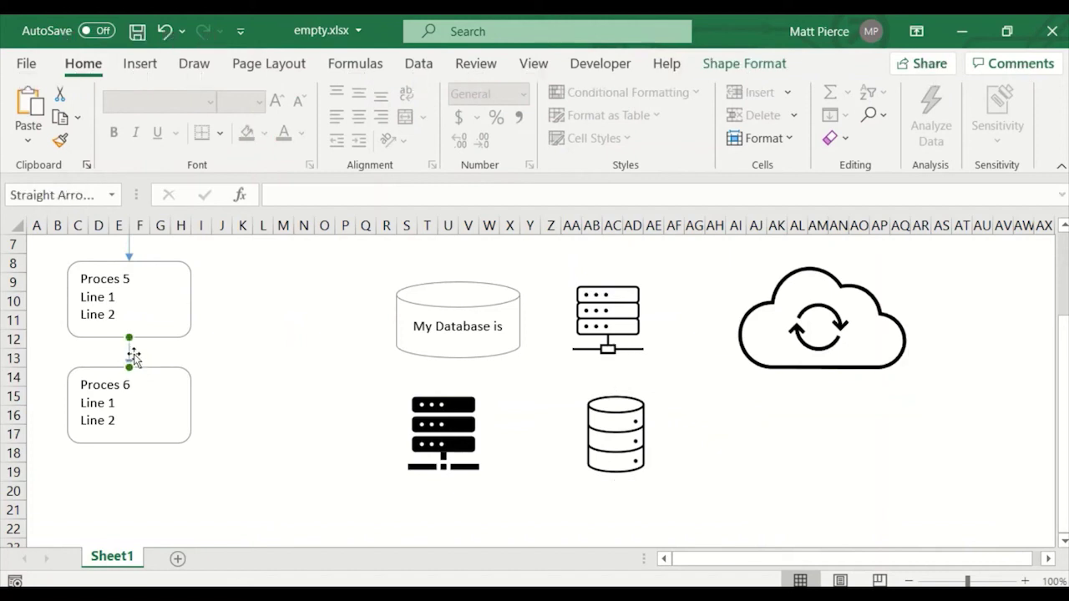
{"action": "scroll", "coordinate": [189, 380], "scroll_direction": "up", "scroll_amount": 1}
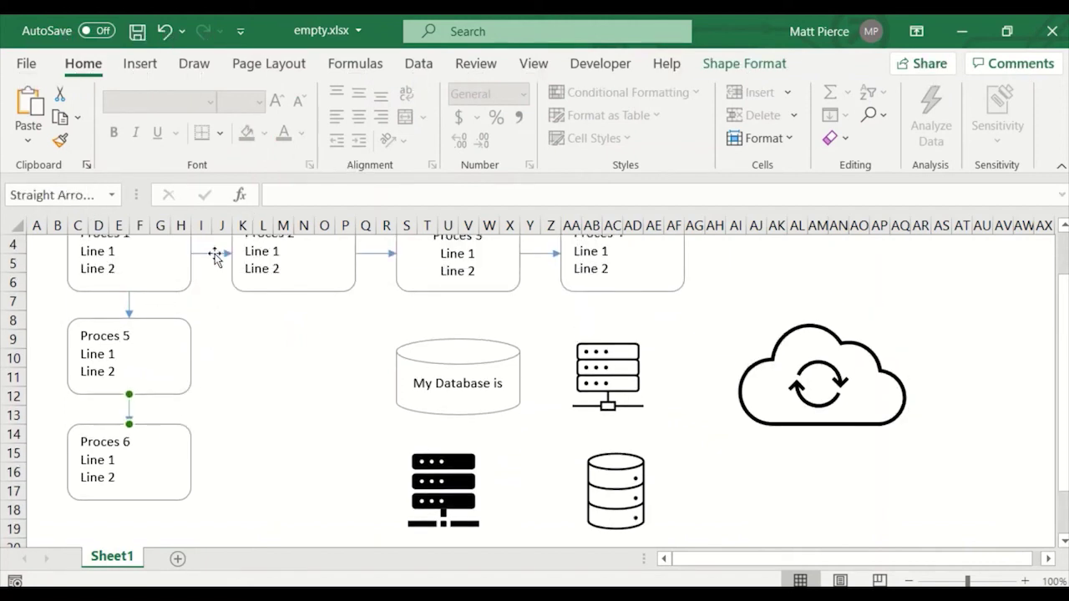
{"action": "left_click", "coordinate": [129, 305], "text": "shift"}
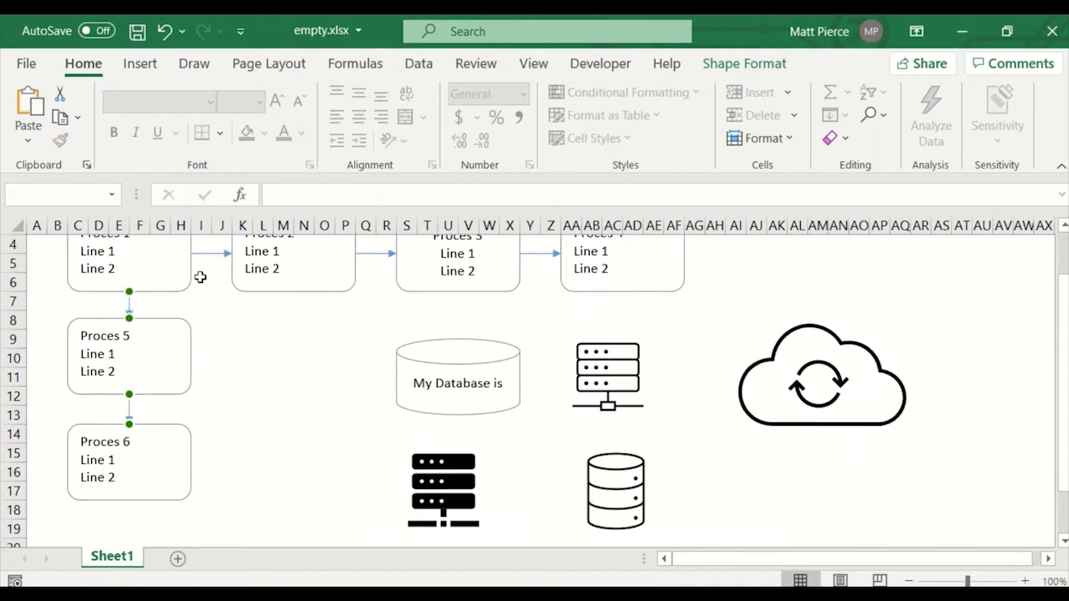
{"action": "left_click", "coordinate": [222, 254], "text": "shift"}
{"action": "left_click", "coordinate": [375, 255], "text": "shift"}
{"action": "left_click", "coordinate": [543, 255], "text": "shift"}
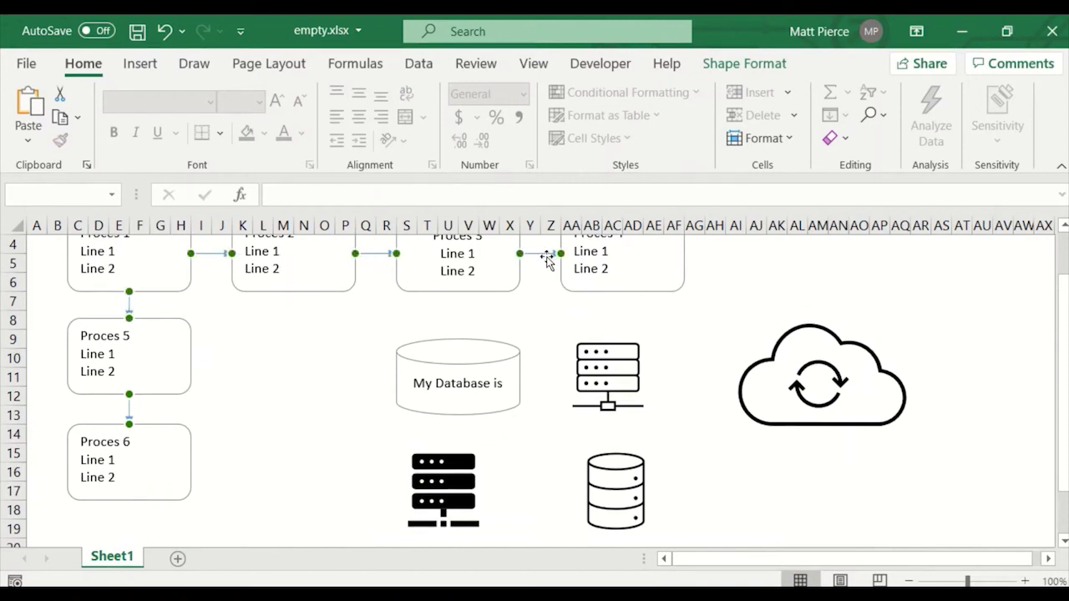
{"action": "right_click", "coordinate": [548, 257]}
{"action": "left_click", "coordinate": [623, 575]}
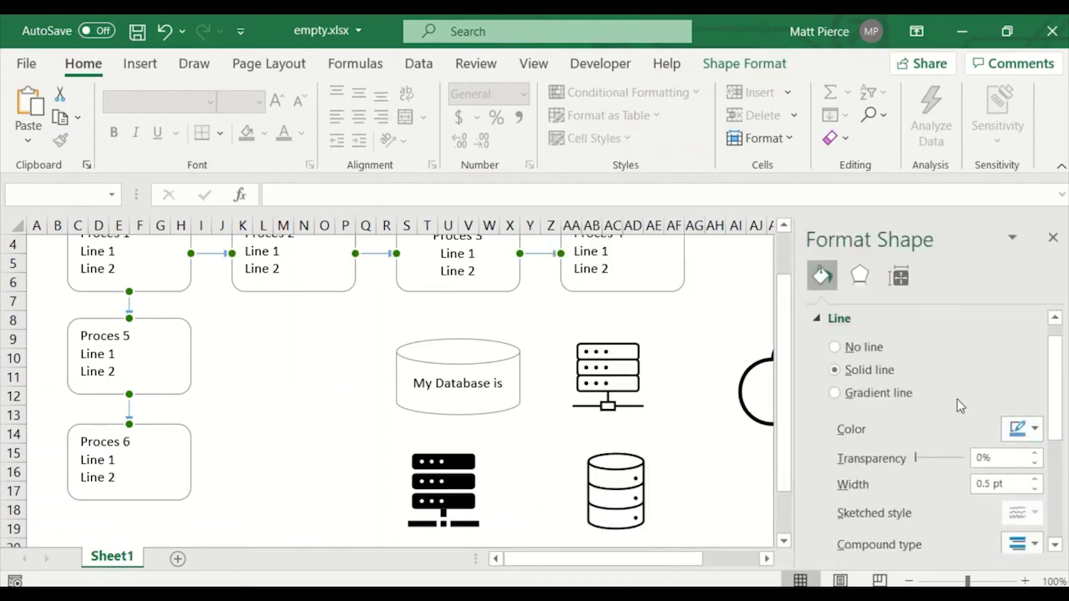
{"action": "left_click", "coordinate": [1034, 428]}
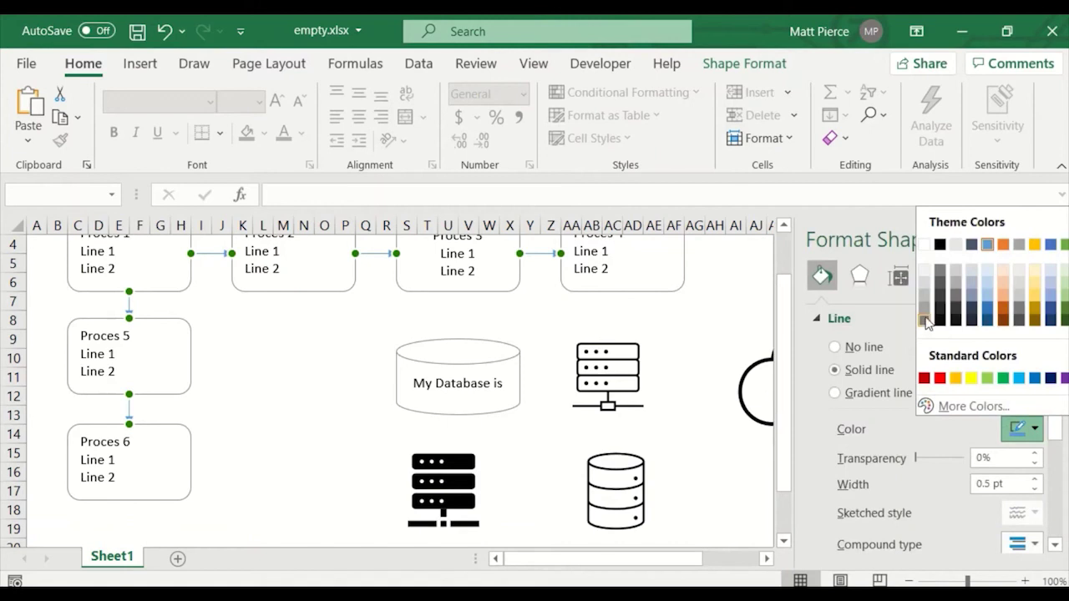
{"action": "key", "text": "Escape"}
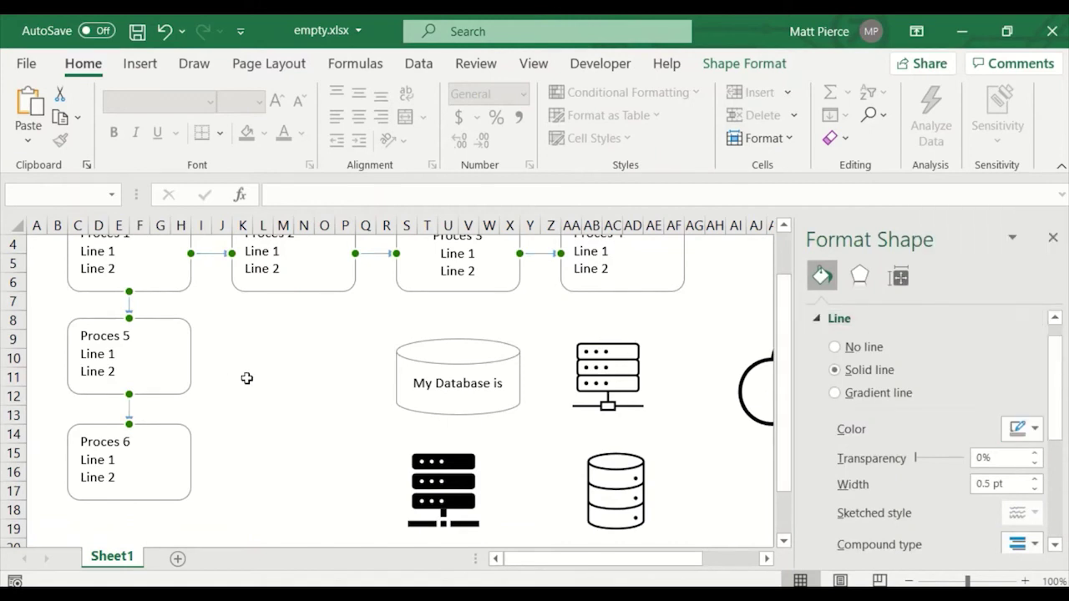
{"action": "left_click", "coordinate": [246, 379]}
- Duplicate the arrow between Proces 5 and Proces 6 and attach the copy from Proces 6's right side to the database shape's left side
{"action": "left_click", "coordinate": [131, 414]}
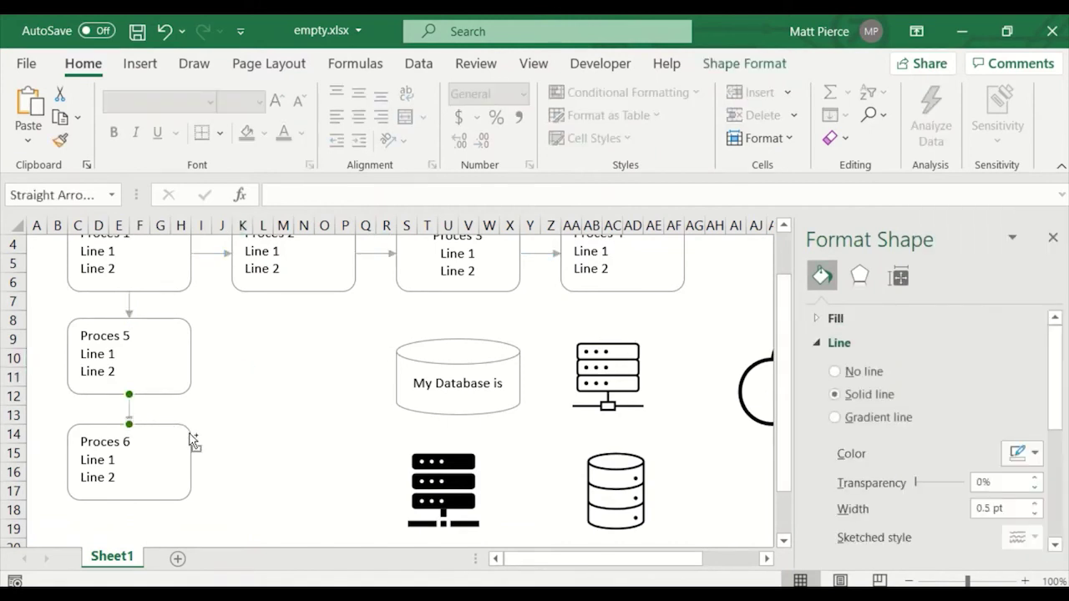
{"action": "mouse_move", "coordinate": [146, 411]}
{"action": "left_mouse_down"}
{"action": "mouse_move", "coordinate": [148, 436]}
{"action": "mouse_move", "coordinate": [251, 439]}
{"action": "mouse_move", "coordinate": [396, 378]}
{"action": "left_mouse_up"}
{"action": "left_click_drag", "start_coordinate": [146, 411], "coordinate": [192, 462]}
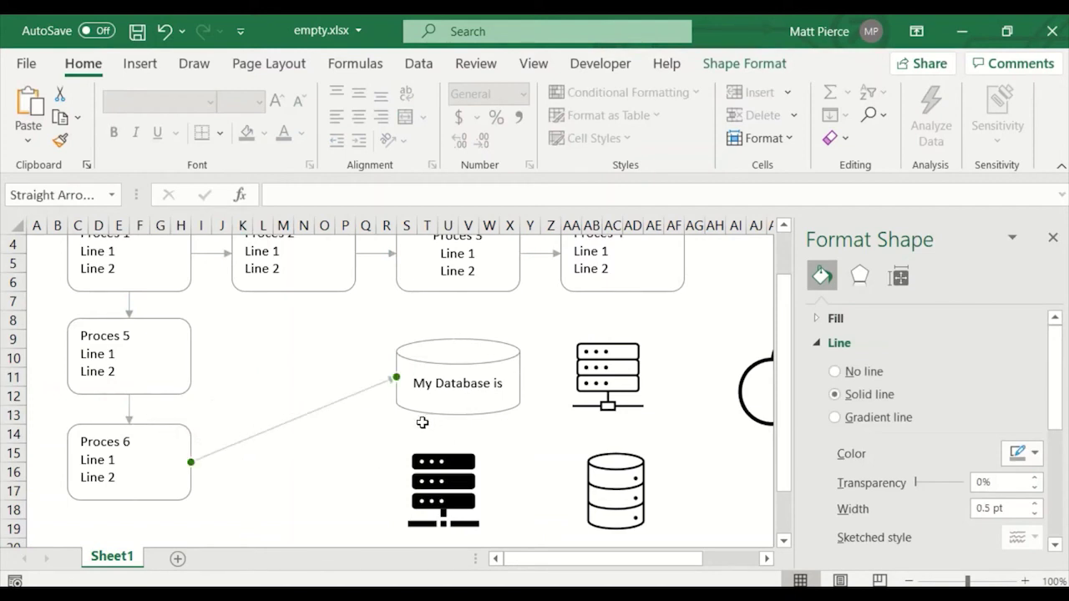
- Duplicate the diagonal arrow and attach the copy from the database shape's right side to the outlined server icon
{"action": "left_click_drag", "start_coordinate": [387, 403], "coordinate": [561, 378]}
{"action": "left_click_drag", "start_coordinate": [208, 476], "coordinate": [521, 384]}
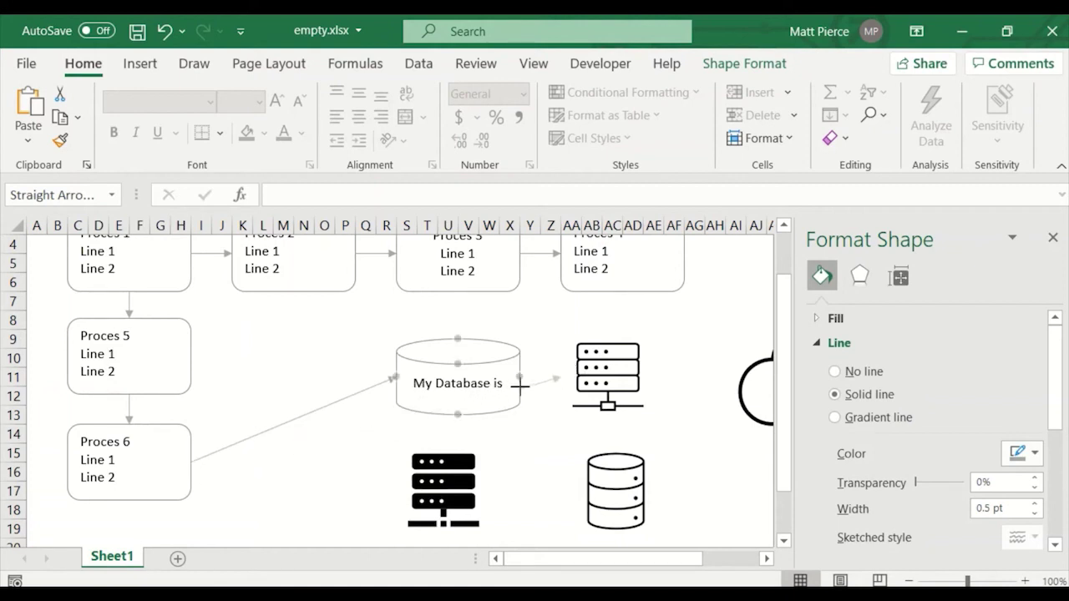
{"action": "left_click", "coordinate": [544, 512]}
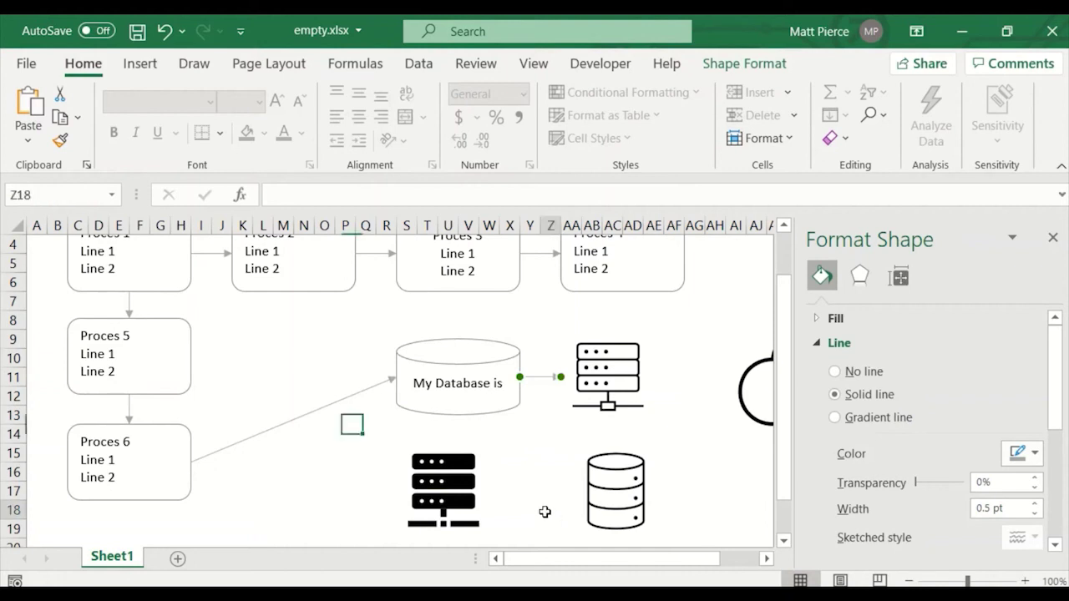
{"action": "left_click", "coordinate": [605, 374]}
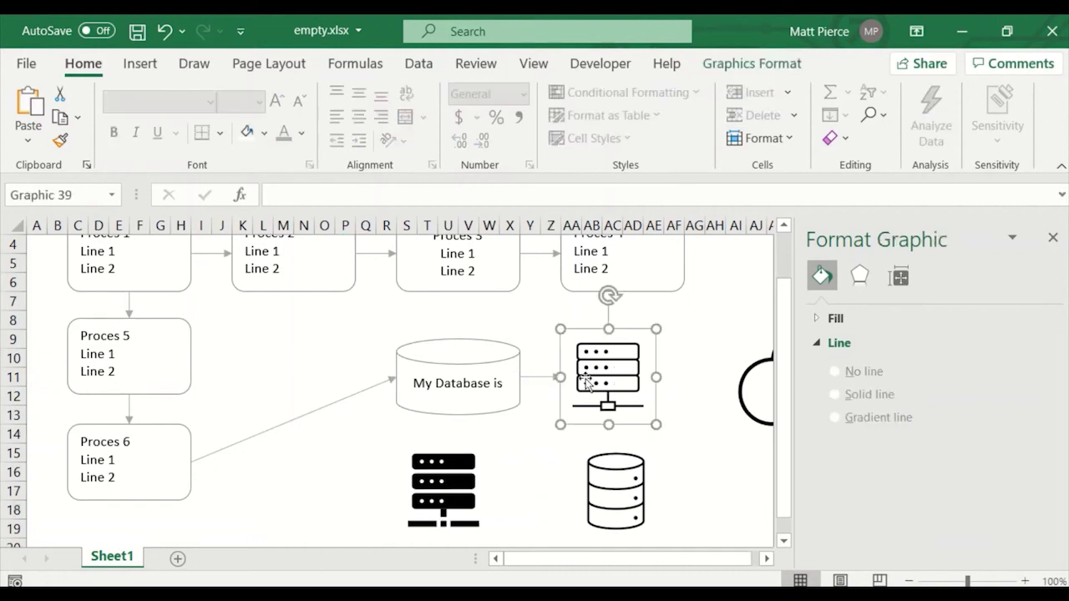
{"action": "left_click", "coordinate": [529, 431]}
{"action": "left_click", "coordinate": [545, 378]}
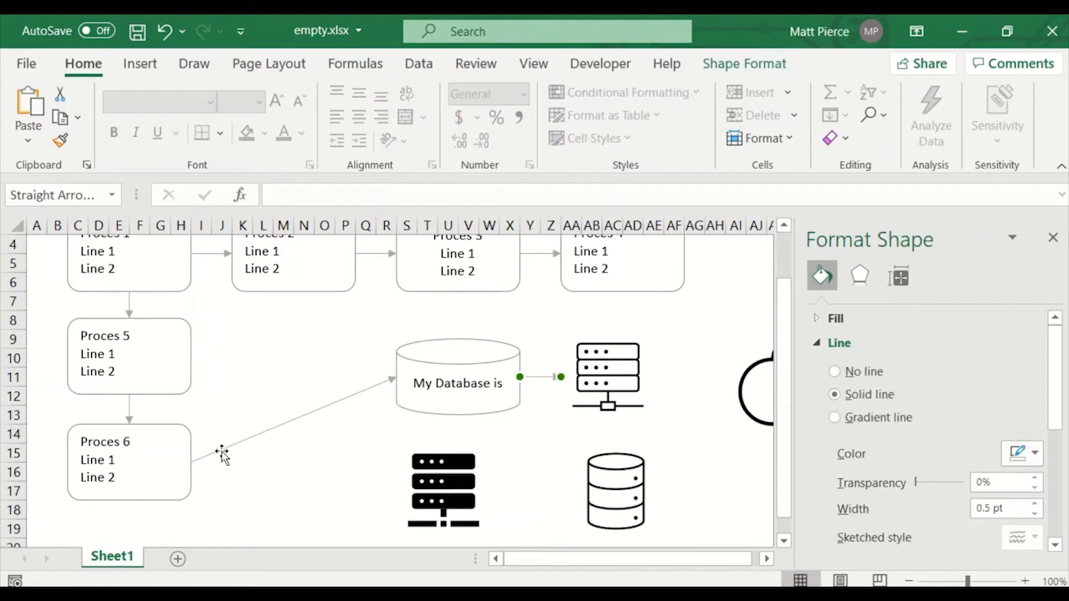
- Replace the diagonal arrow with an elbow arrow connector from Proces 6's right side to the database shape's left side
{"action": "left_click", "coordinate": [284, 426]}
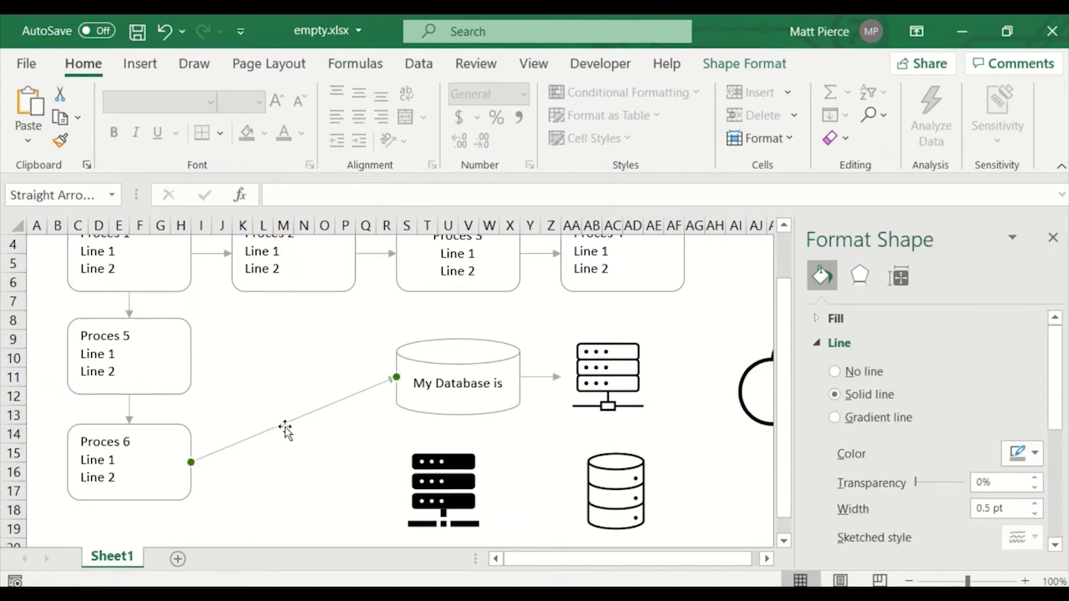
{"action": "key", "text": "Delete"}
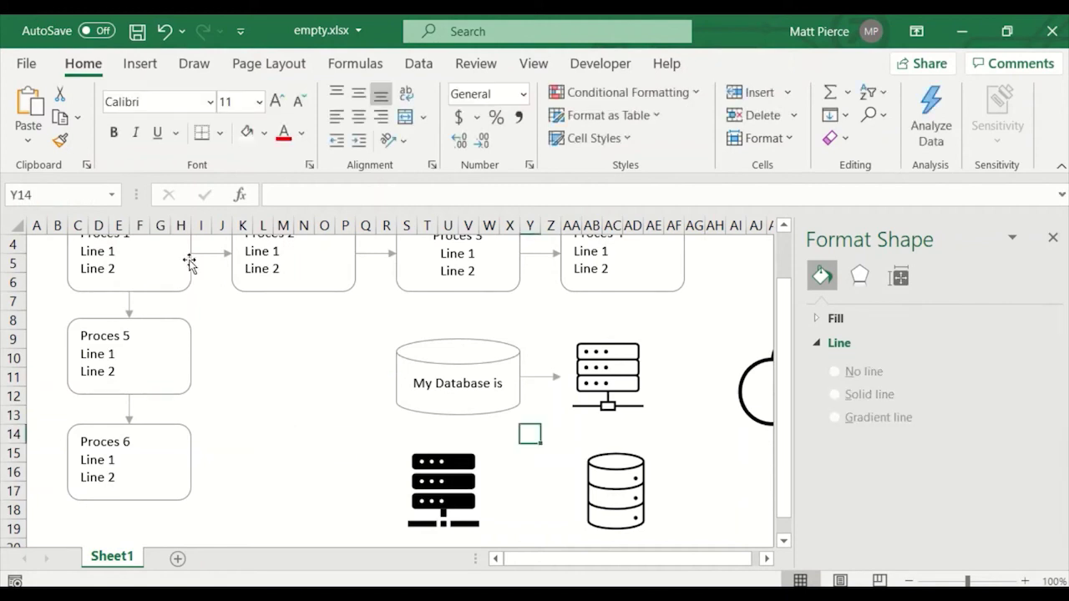
{"action": "left_click", "coordinate": [150, 70]}
{"action": "left_click", "coordinate": [96, 133]}
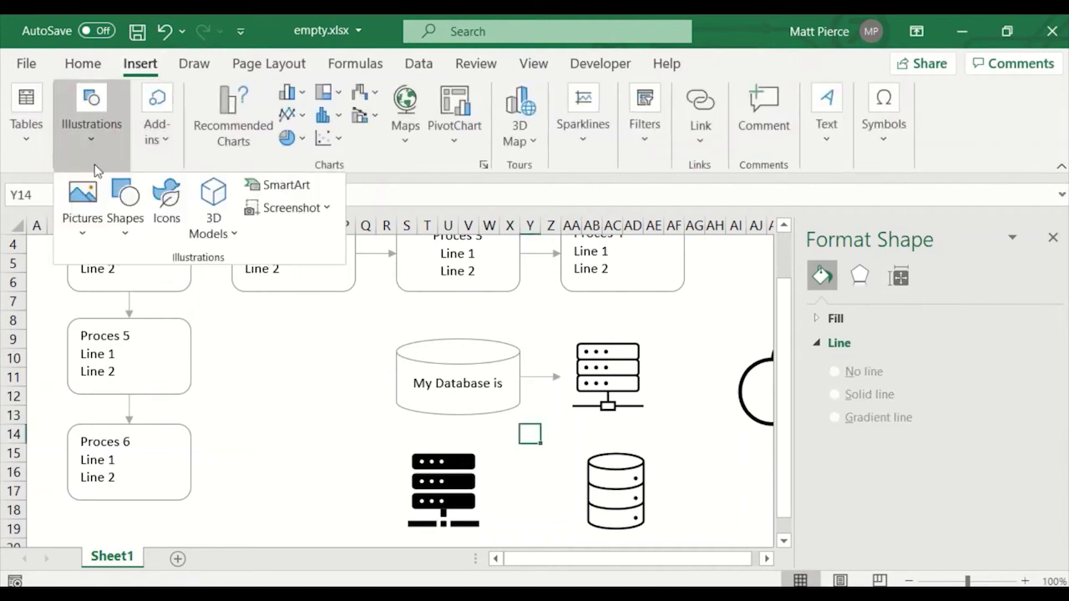
{"action": "left_click", "coordinate": [127, 221]}
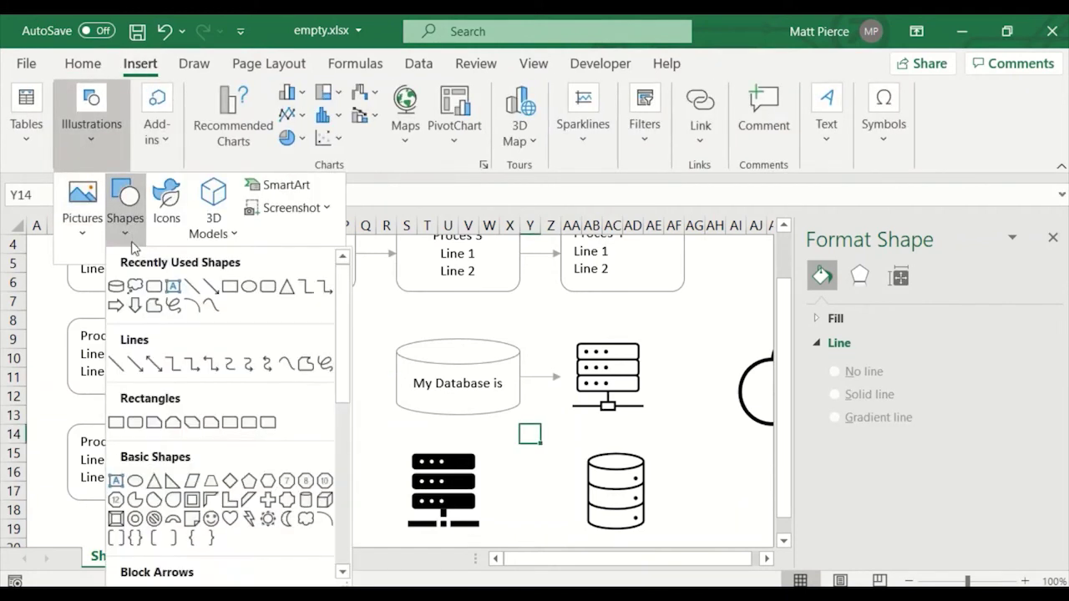
{"action": "left_click", "coordinate": [192, 368]}
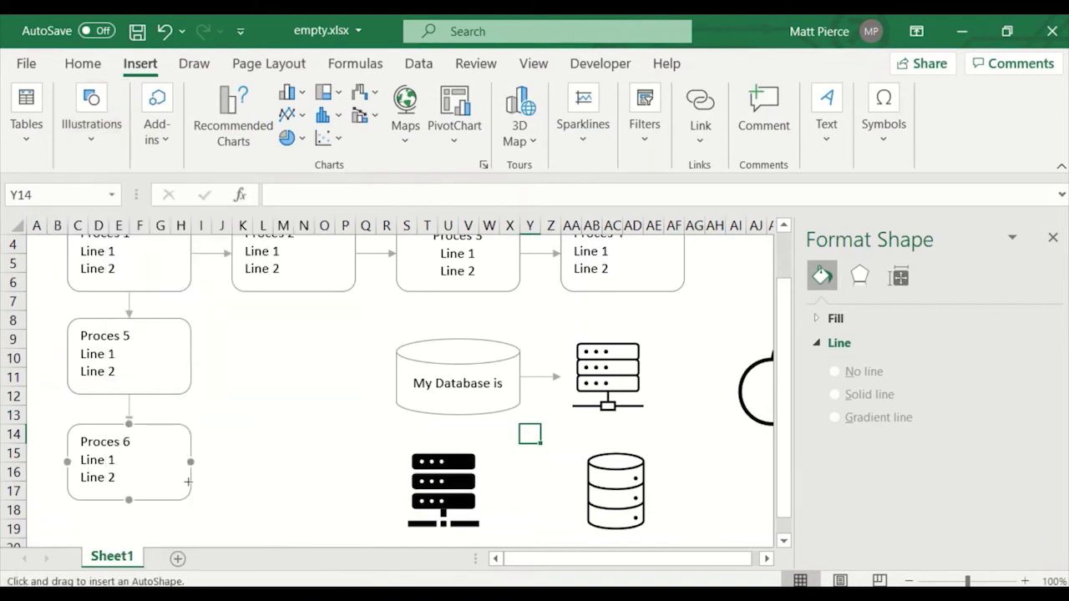
{"action": "left_click_drag", "start_coordinate": [192, 465], "coordinate": [394, 377]}
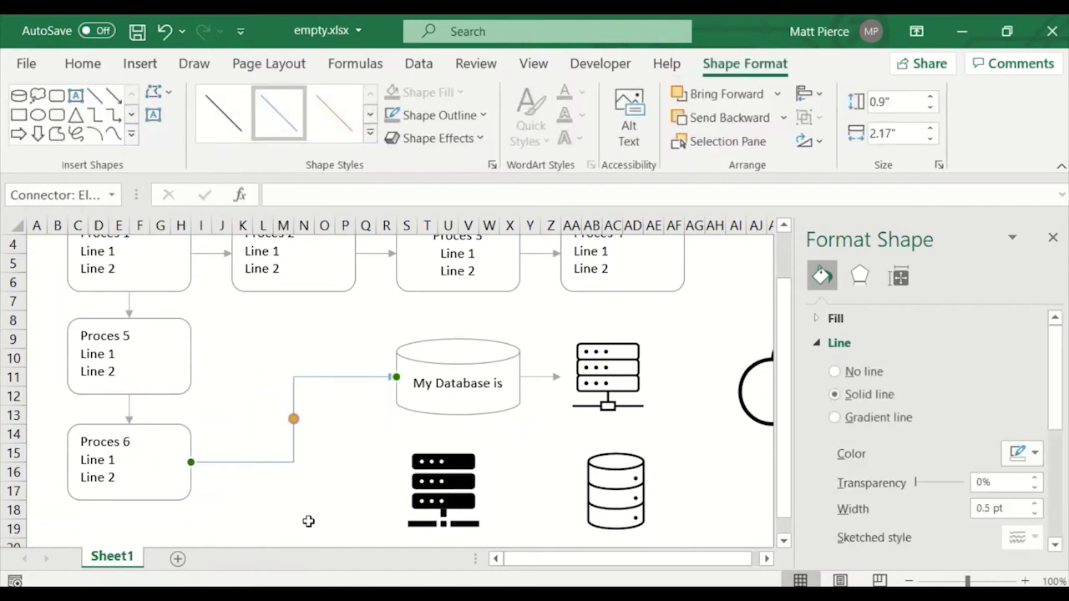
- Copy the formatting of the arrow between Proces 5 and Proces 6 onto the elbow connector with Format Painter
{"action": "left_click", "coordinate": [131, 416]}
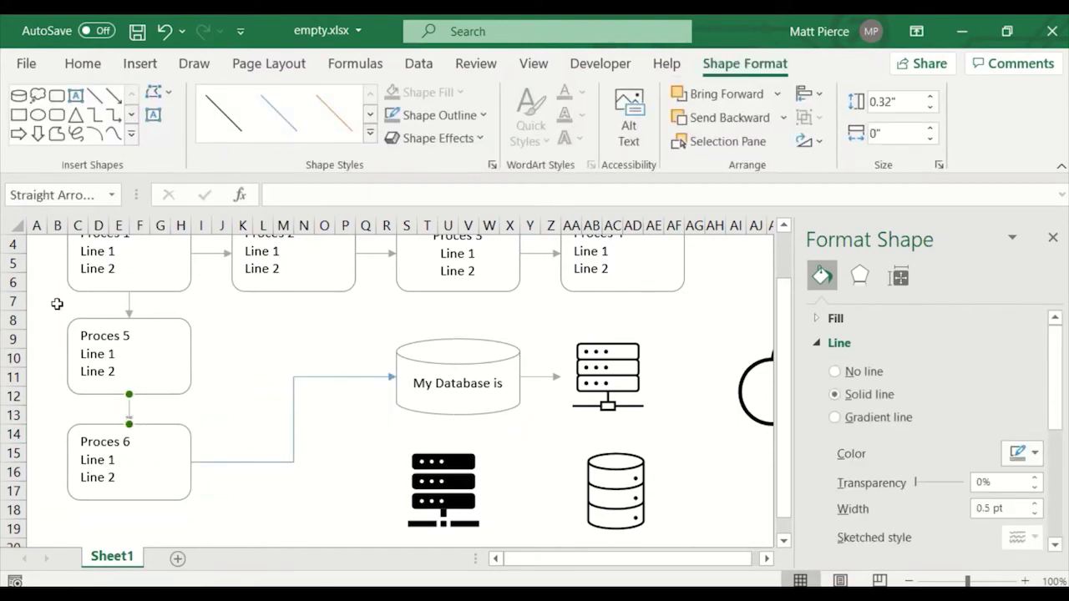
{"action": "left_click", "coordinate": [83, 64]}
{"action": "left_click", "coordinate": [59, 139]}
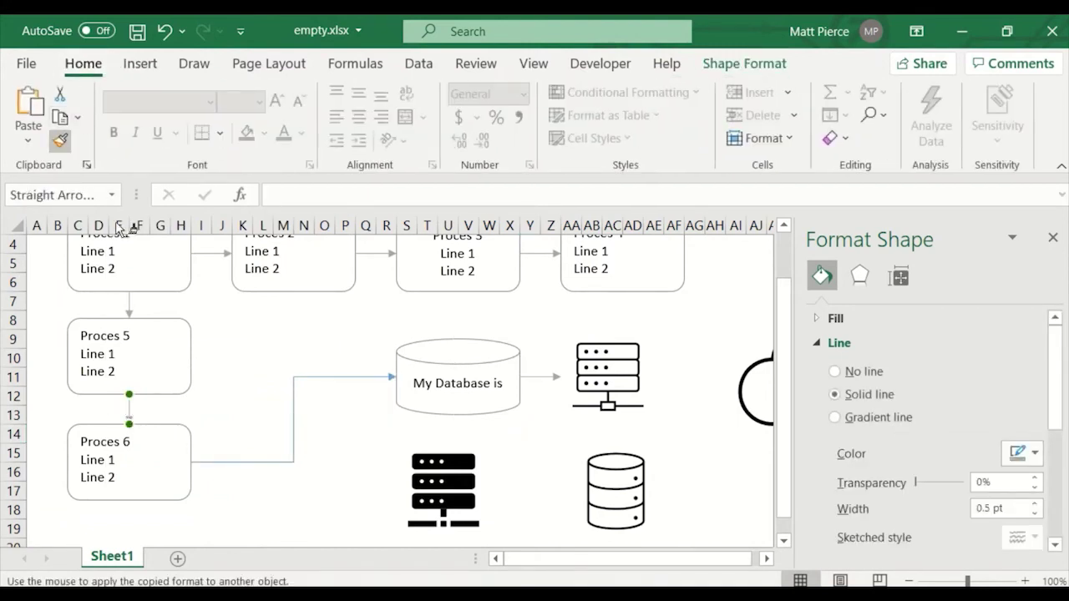
{"action": "left_click", "coordinate": [293, 409]}
{"action": "left_click", "coordinate": [365, 453]}
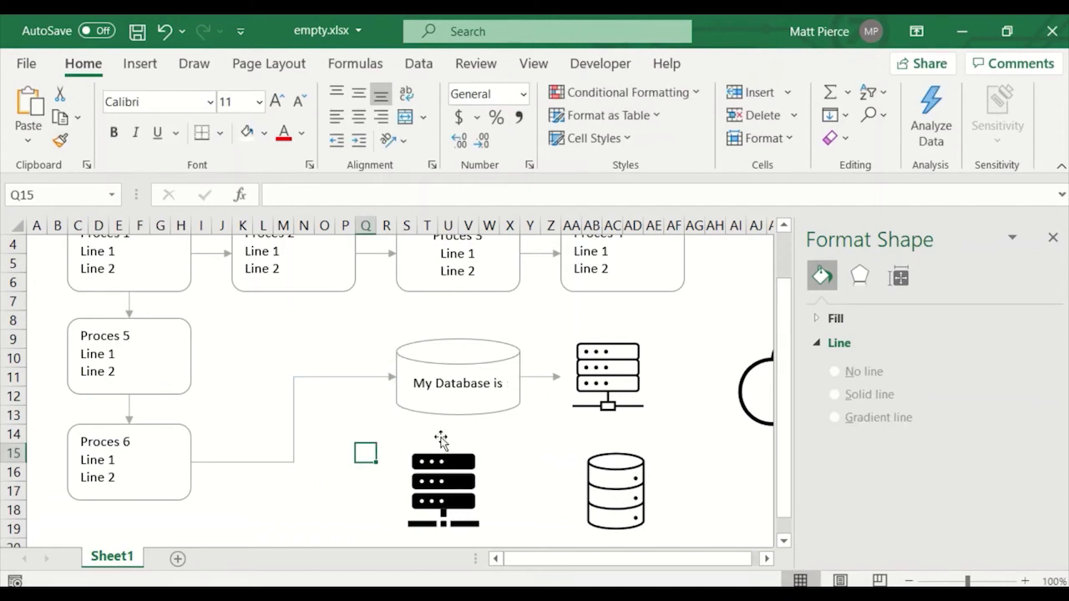
- Move the database shape below Proces 2 and the outlined server icon below Proces 3, keeping their connectors attached
{"action": "left_click_drag", "start_coordinate": [431, 408], "coordinate": [308, 380]}
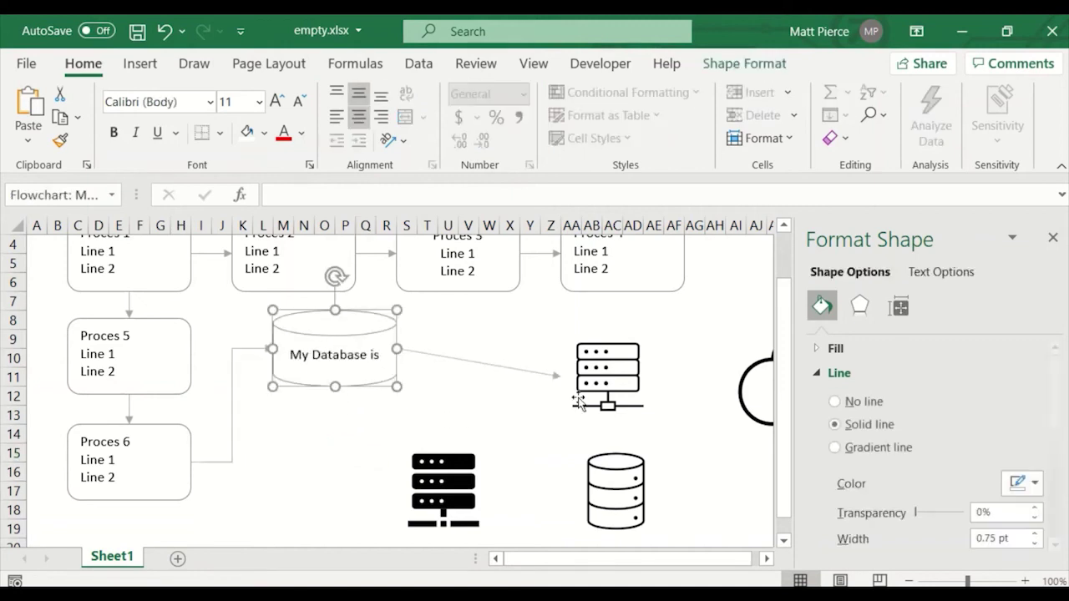
{"action": "left_click_drag", "start_coordinate": [616, 351], "coordinate": [541, 384]}
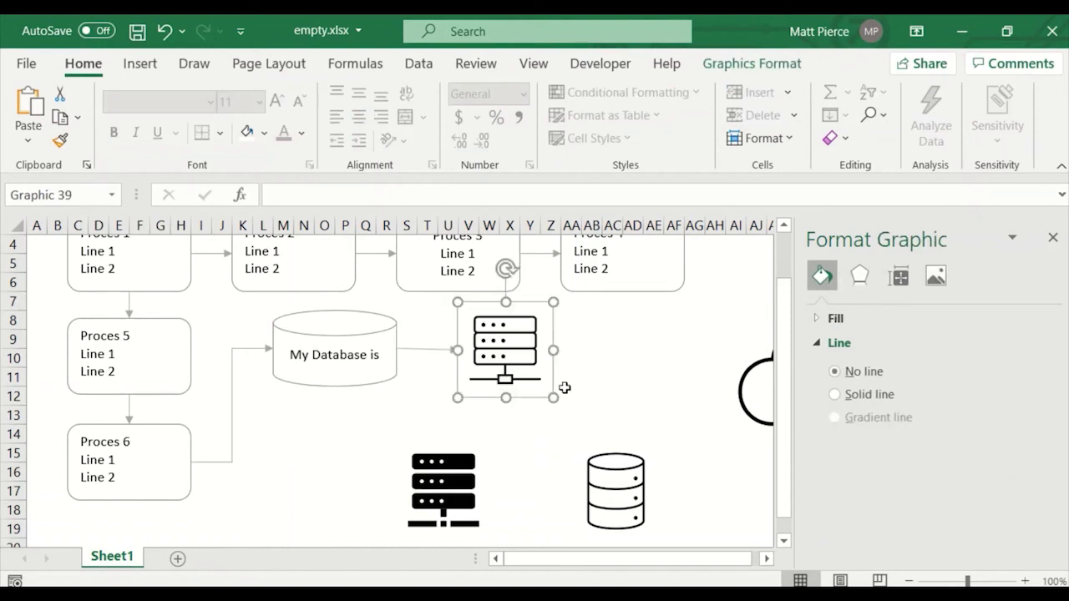
{"action": "left_click", "coordinate": [673, 397]}
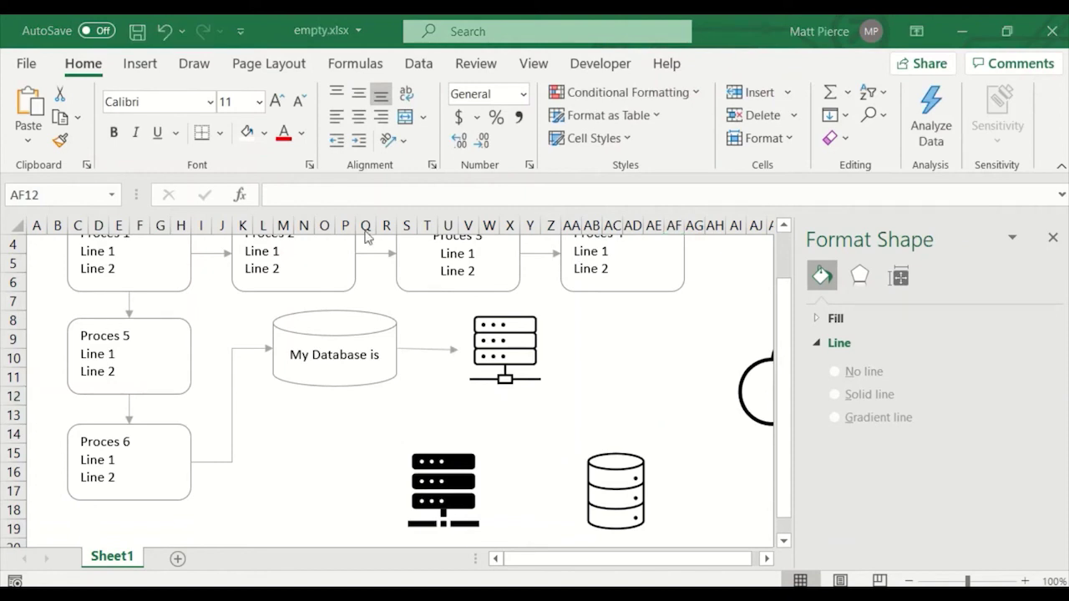
{"action": "scroll", "coordinate": [784, 258], "scroll_direction": "up", "scroll_amount": 1}
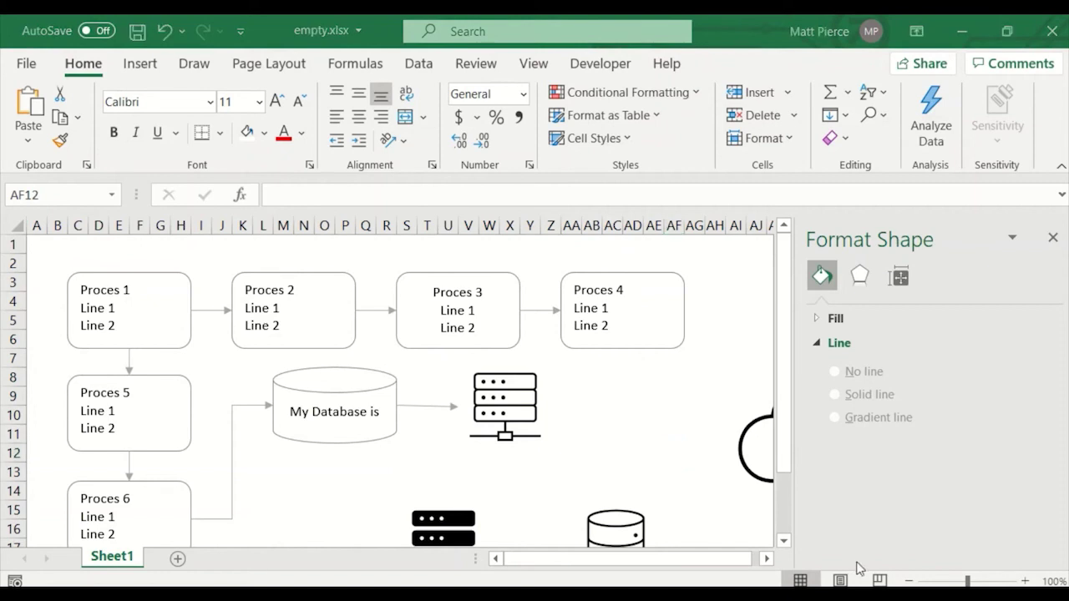
{"action": "left_click", "coordinate": [512, 415]}
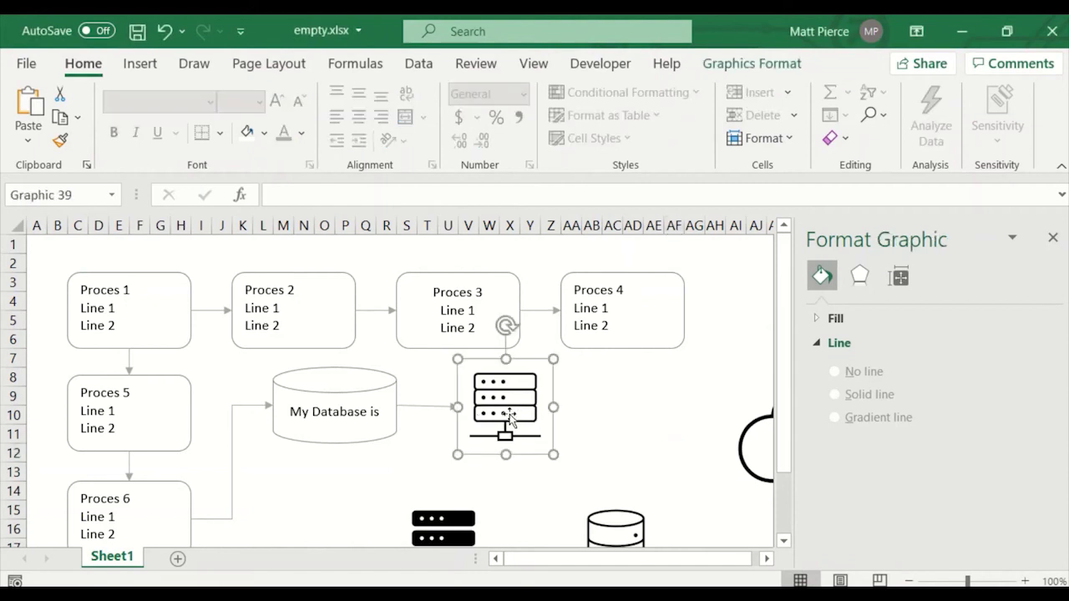
{"action": "left_click", "coordinate": [357, 411], "text": "shift"}
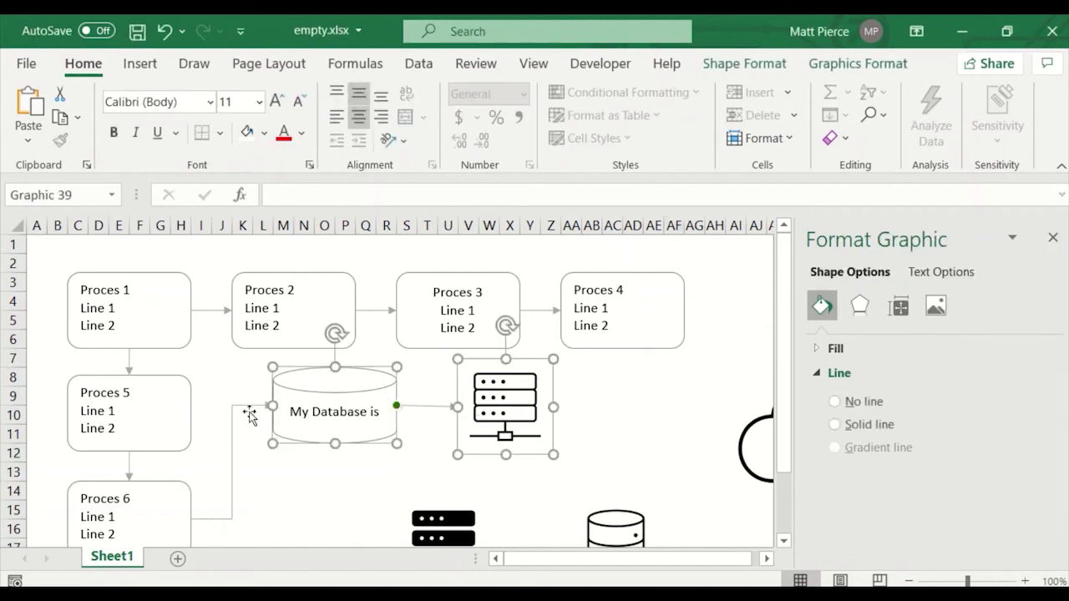
{"action": "left_click", "coordinate": [331, 493]}
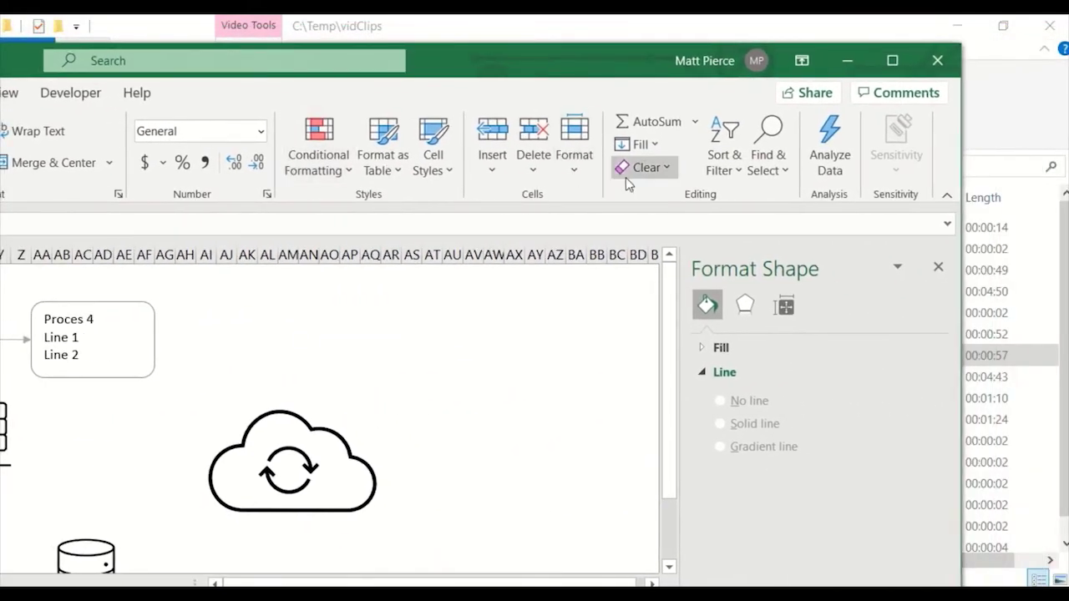
- Turn on Select Objects mode and return the workbook window to full screen
{"action": "left_click", "coordinate": [784, 174]}
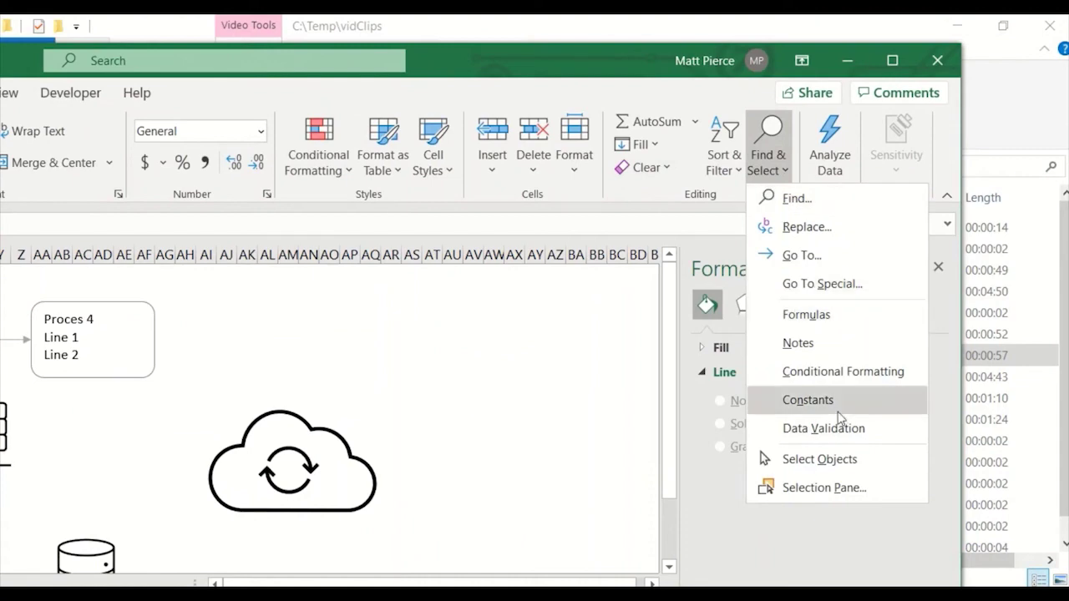
{"action": "left_click", "coordinate": [819, 459]}
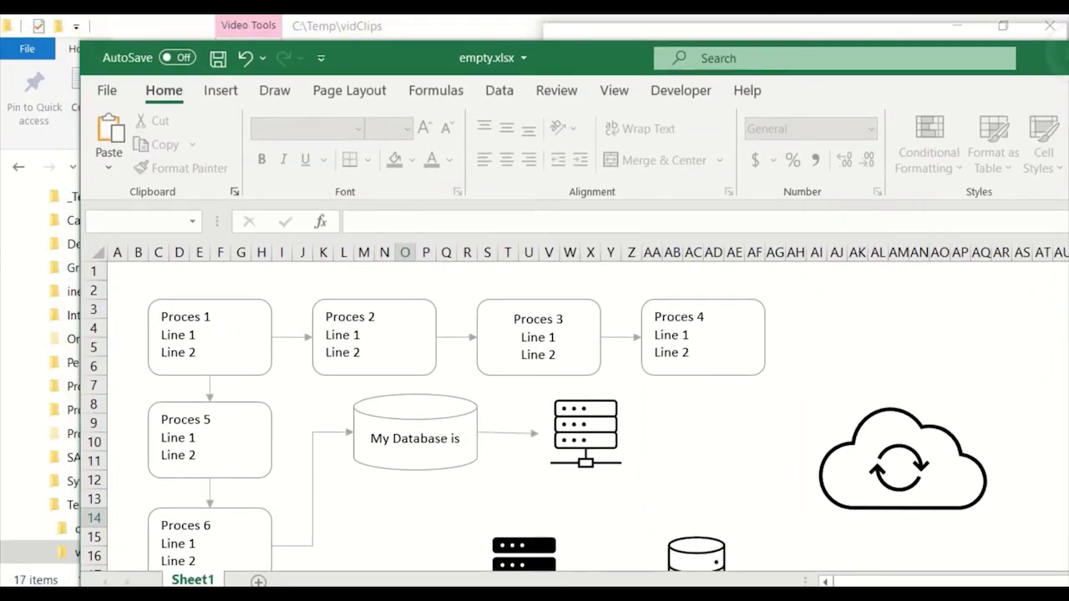
{"action": "key", "text": "super+Right"}
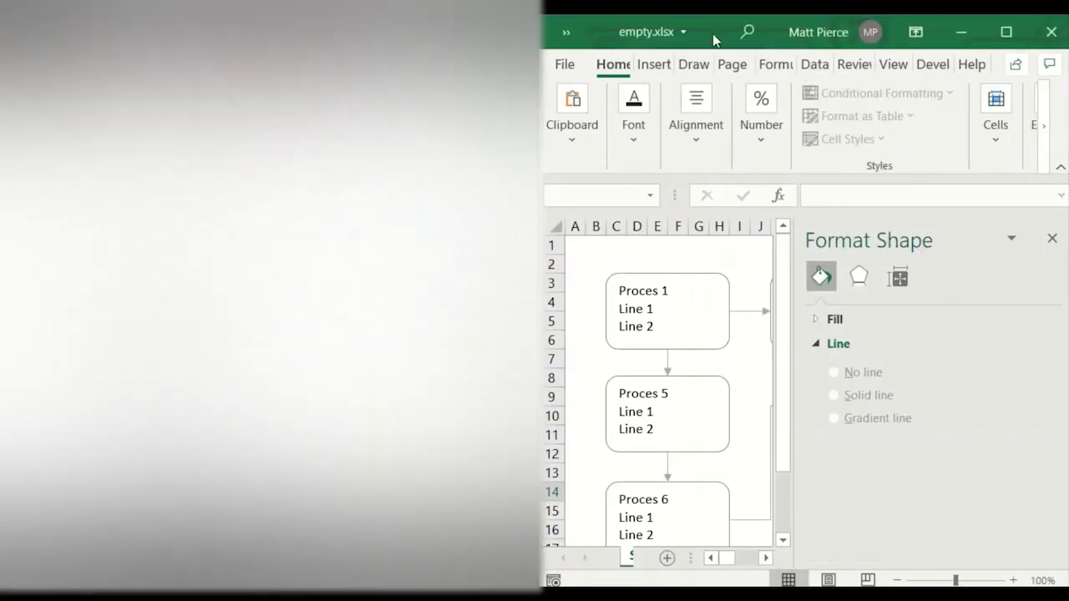
{"action": "double_click", "coordinate": [710, 32]}
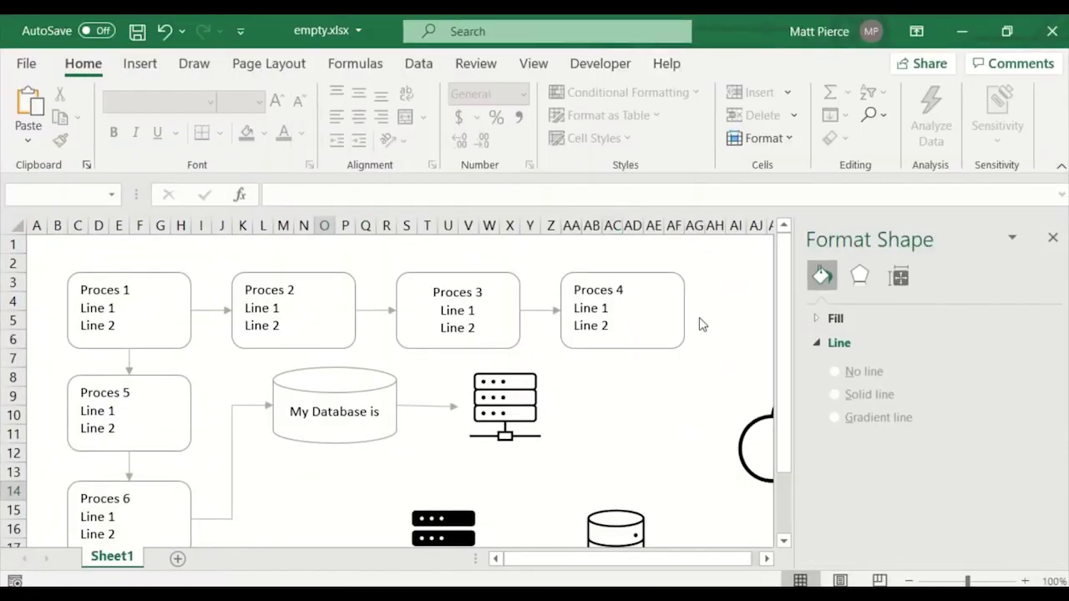
- Delete all process shapes, connectors, the database shape and the server and database icons using area selections
{"action": "left_click_drag", "start_coordinate": [714, 267], "coordinate": [47, 511]}
{"action": "key", "text": "Delete"}
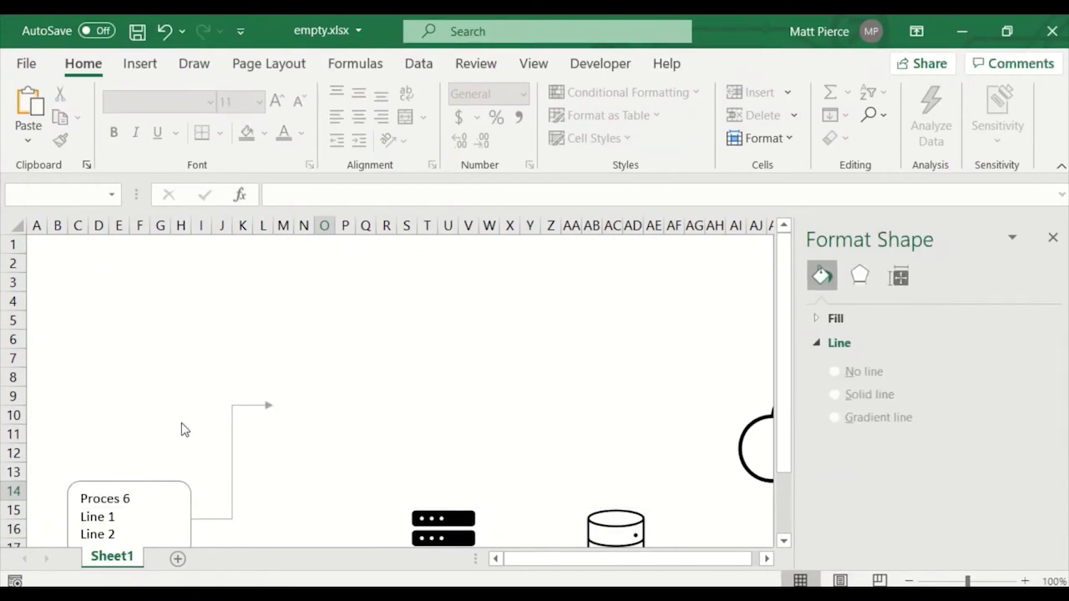
{"action": "scroll", "coordinate": [171, 418], "scroll_direction": "down", "scroll_amount": 2}
{"action": "left_click_drag", "start_coordinate": [40, 257], "coordinate": [719, 538]}
{"action": "key", "text": "Delete"}
- Delete the remaining cloud icon with the circular arrows around columns AI to AQ
{"action": "left_click_drag", "start_coordinate": [477, 561], "coordinate": [742, 551]}
{"action": "scroll", "coordinate": [741, 551], "scroll_direction": "right", "scroll_amount": 10}
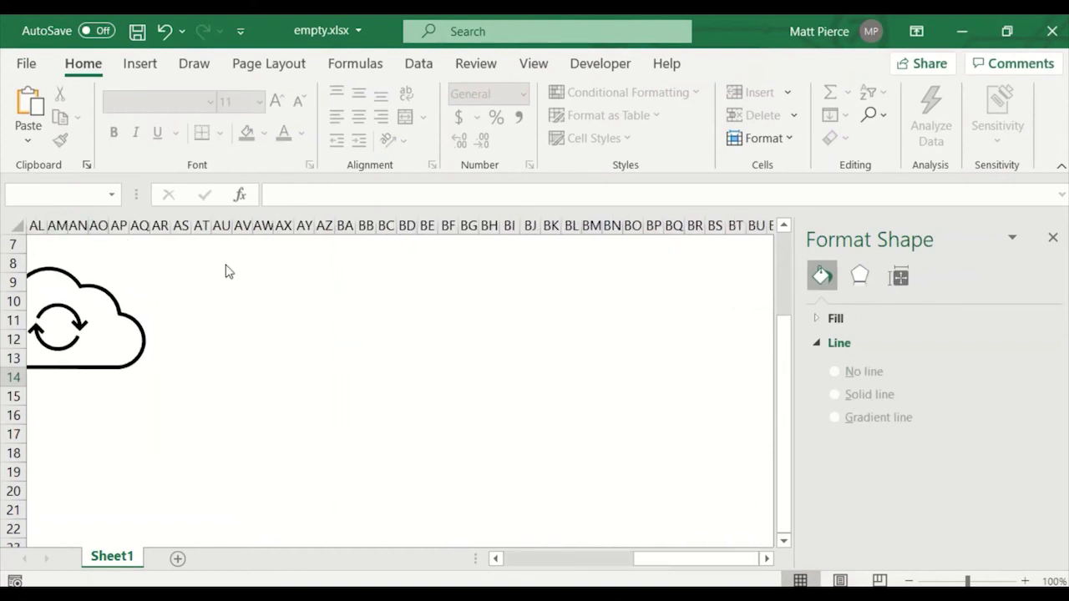
{"action": "left_click_drag", "start_coordinate": [241, 264], "coordinate": [25, 351]}
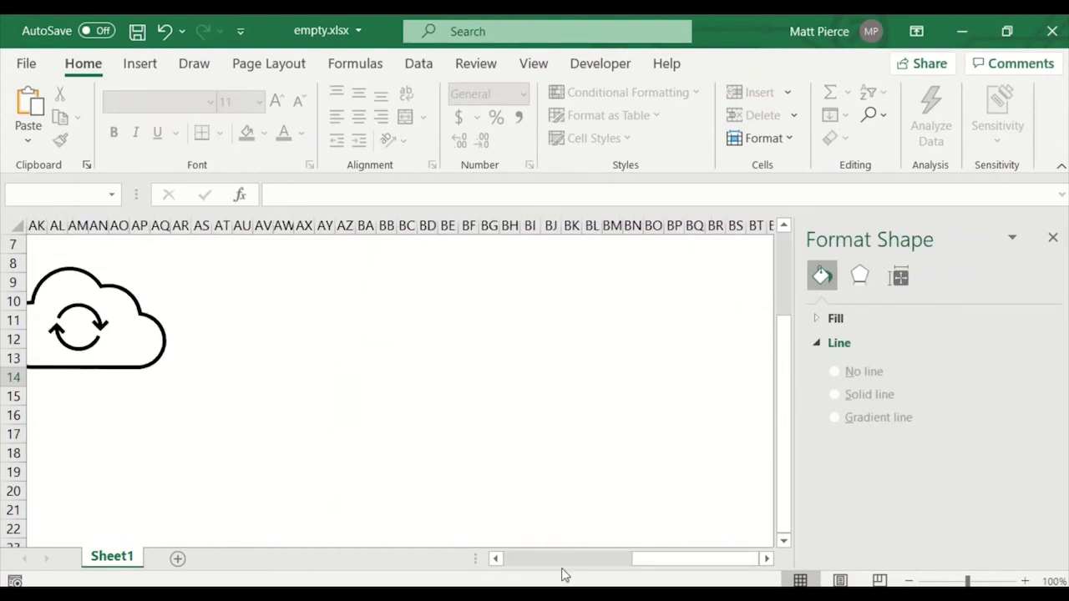
{"action": "left_click_drag", "start_coordinate": [620, 573], "coordinate": [613, 565]}
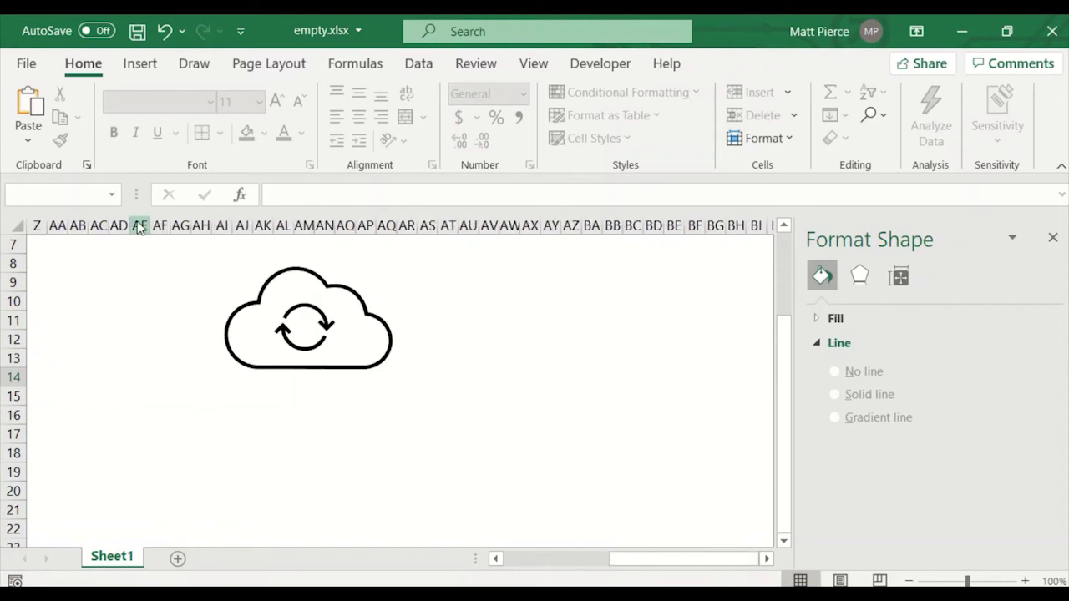
{"action": "left_click_drag", "start_coordinate": [158, 246], "coordinate": [436, 456]}
{"action": "scroll", "coordinate": [401, 434], "scroll_direction": "left", "scroll_amount": 8}
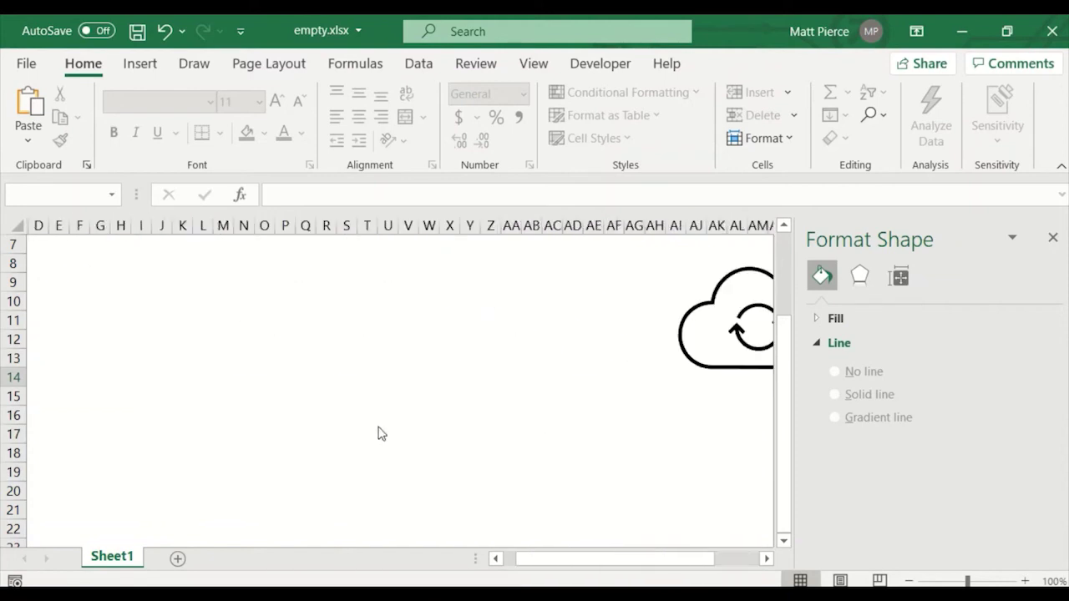
{"action": "scroll", "coordinate": [496, 470], "scroll_direction": "down", "scroll_amount": 1}
{"action": "scroll", "coordinate": [585, 501], "scroll_direction": "up", "scroll_amount": 2}
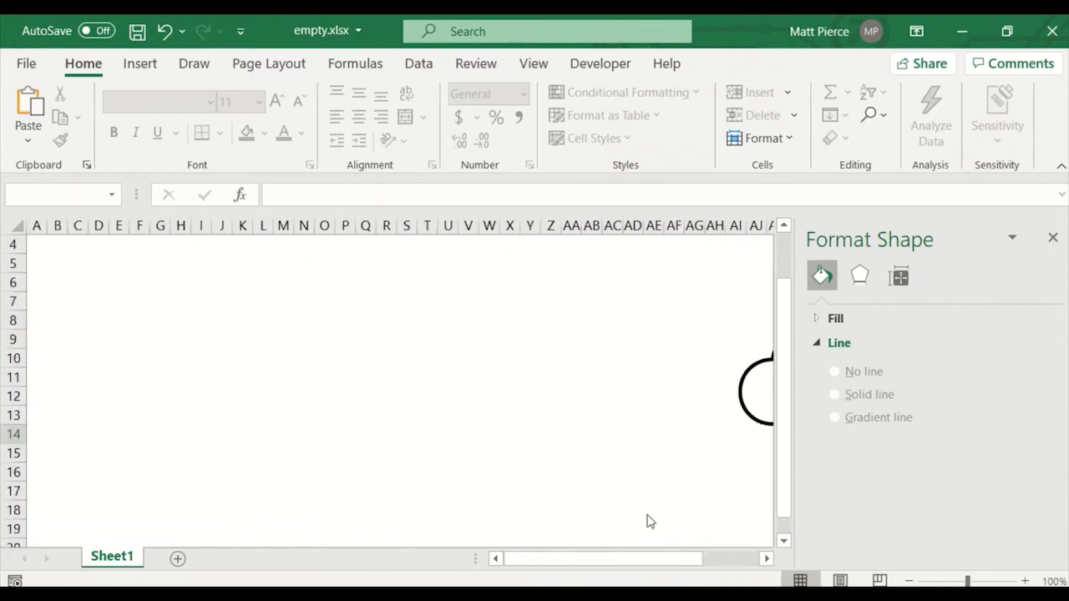
{"action": "left_click", "coordinate": [766, 558]}
{"action": "left_click", "coordinate": [712, 406]}
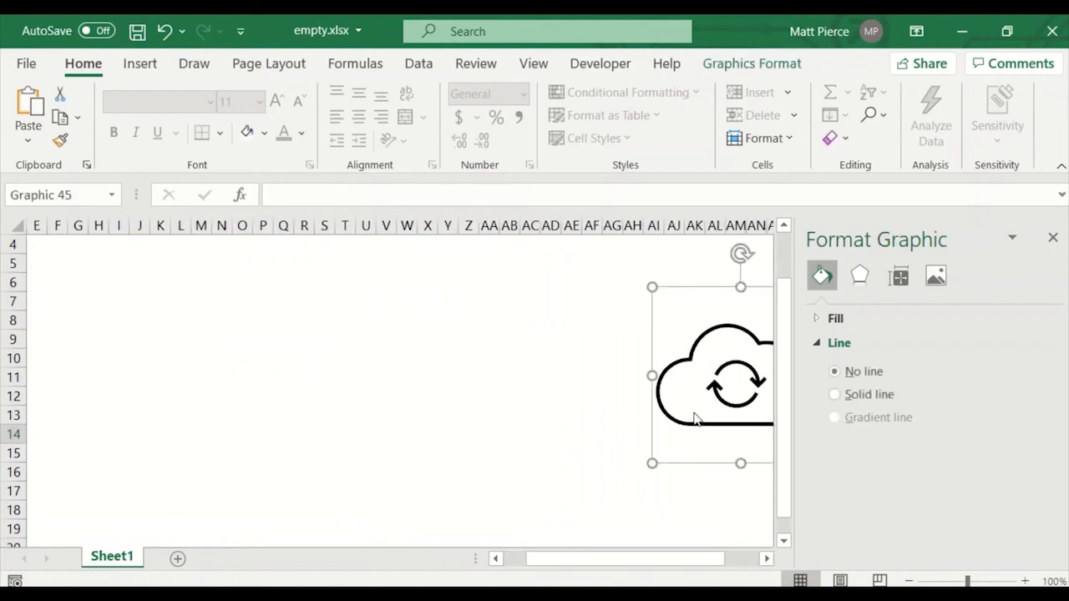
{"action": "key", "text": "Delete"}
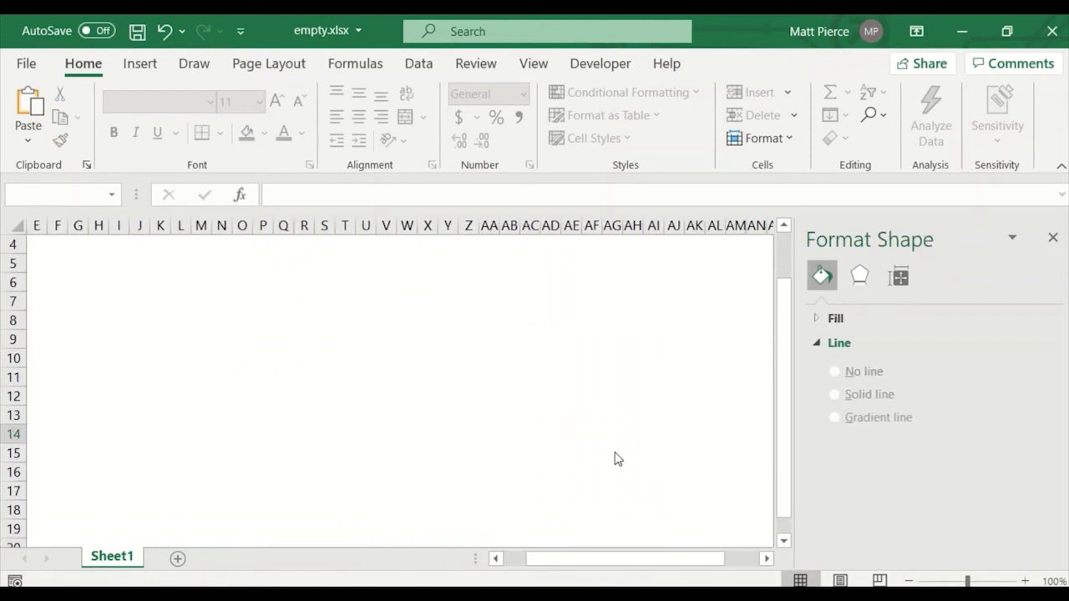
- Turn off Select Objects mode, close the Format Shape pane and show the empty sheet from cell A1 in full screen
{"action": "left_click_drag", "start_coordinate": [790, 478], "coordinate": [789, 434]}
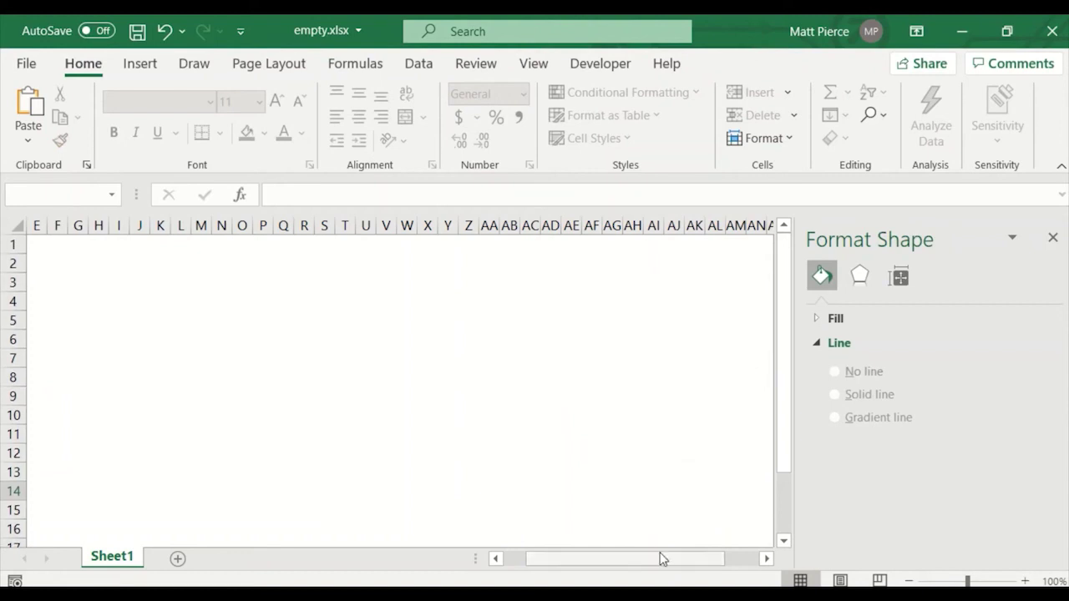
{"action": "left_click_drag", "start_coordinate": [661, 557], "coordinate": [547, 559]}
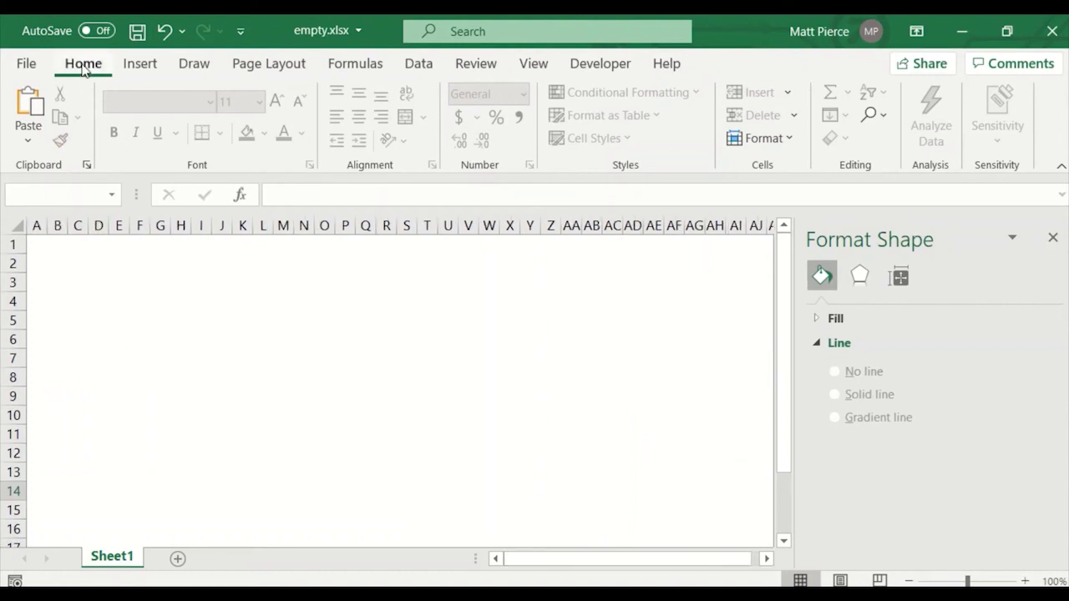
{"action": "left_click_drag", "start_coordinate": [647, 31], "coordinate": [317, 120]}
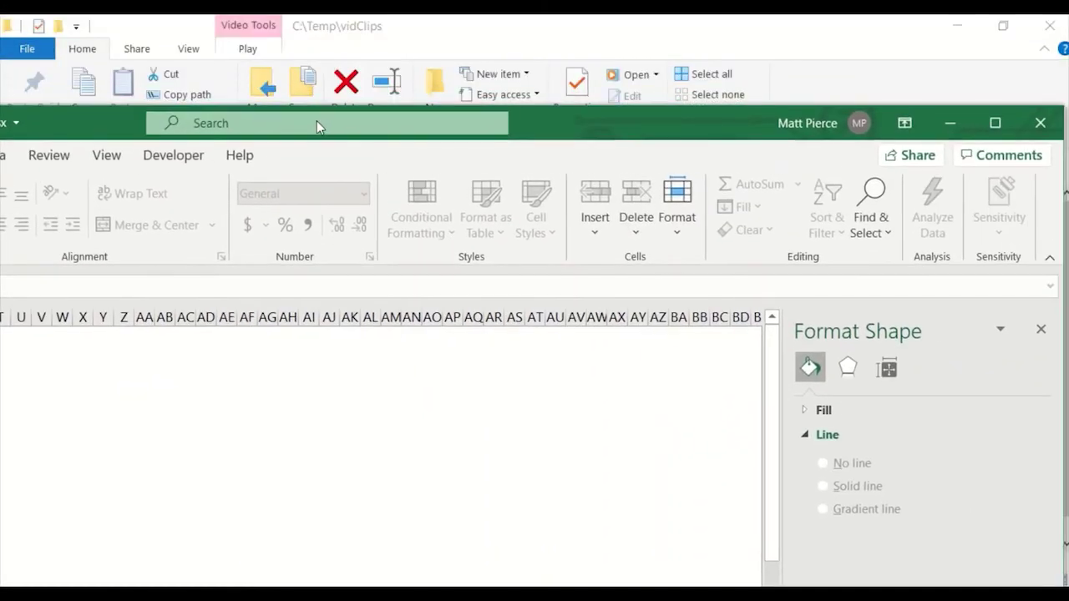
{"action": "left_click_drag", "start_coordinate": [710, 123], "coordinate": [554, 134]}
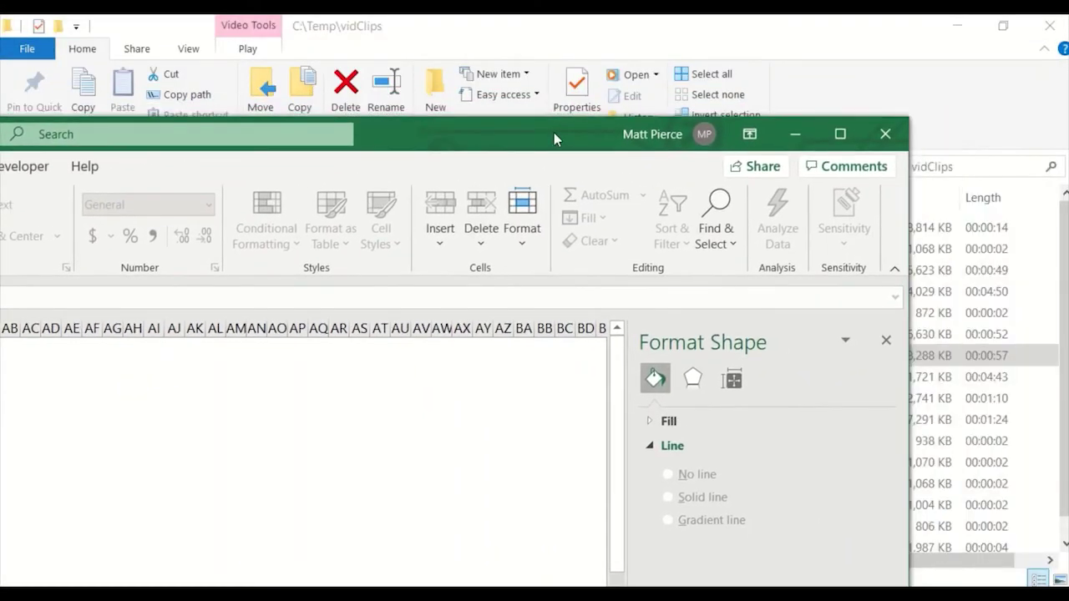
{"action": "left_click", "coordinate": [729, 249]}
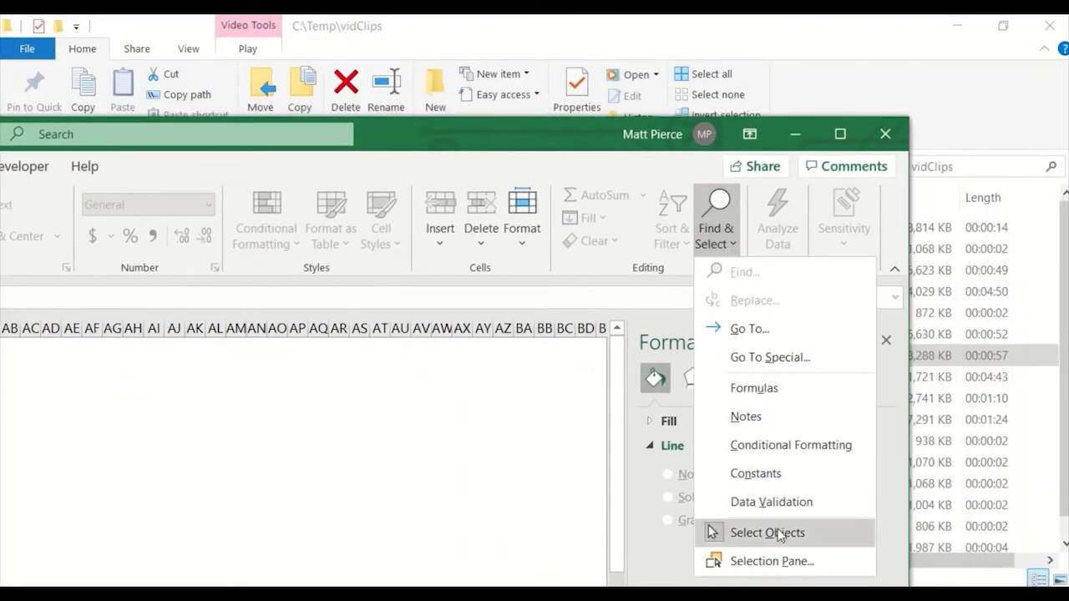
{"action": "left_click", "coordinate": [742, 529]}
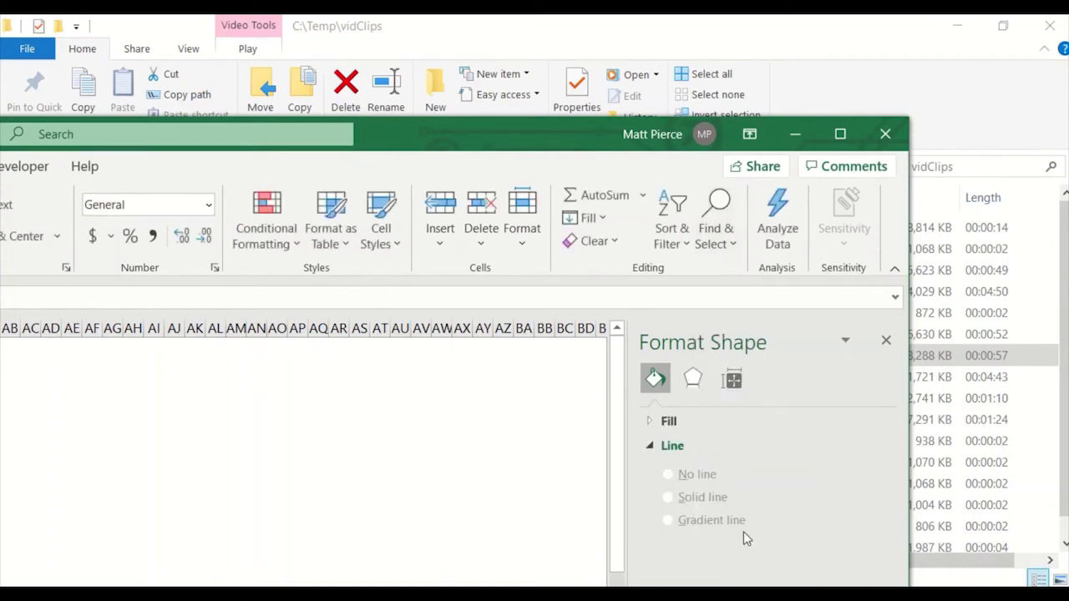
{"action": "left_click_drag", "start_coordinate": [397, 129], "coordinate": [1008, 101]}
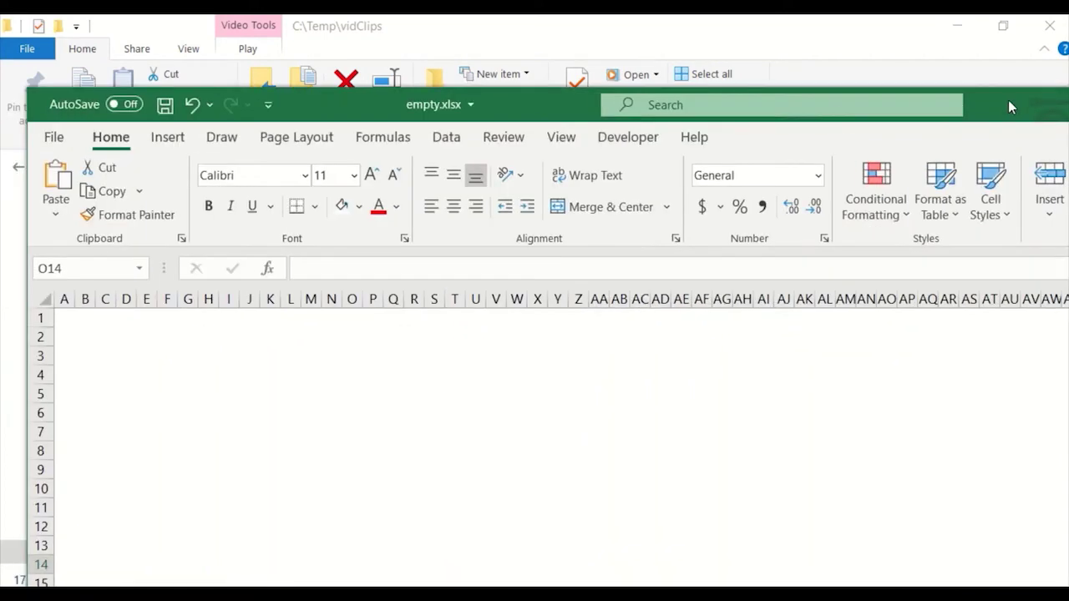
{"action": "double_click", "coordinate": [310, 99]}
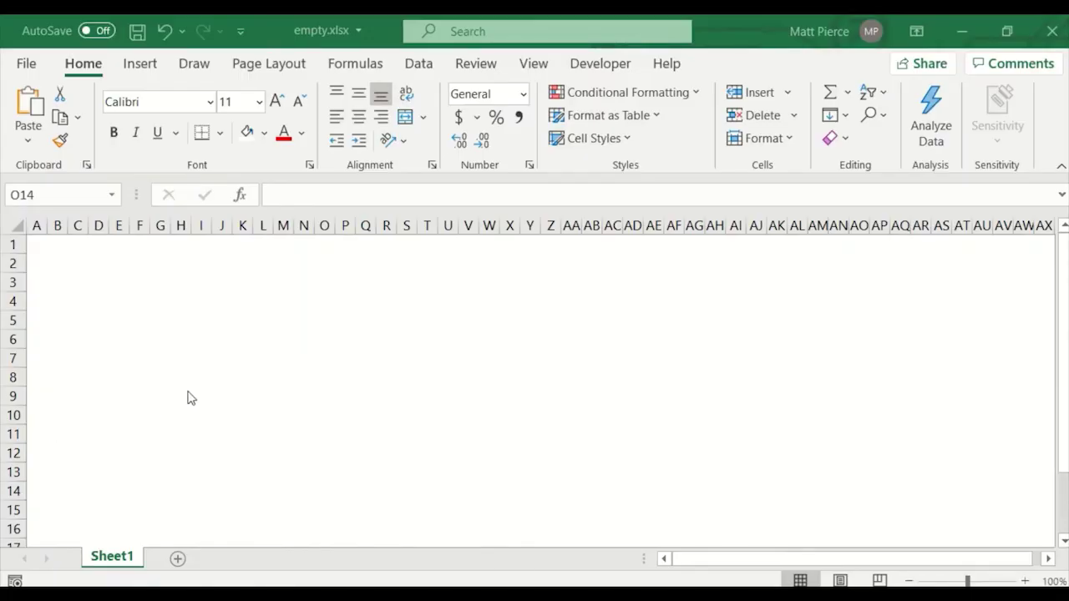
- Open the stock icon library and view its Images category
{"action": "left_click", "coordinate": [142, 67]}
{"action": "left_click", "coordinate": [99, 133]}
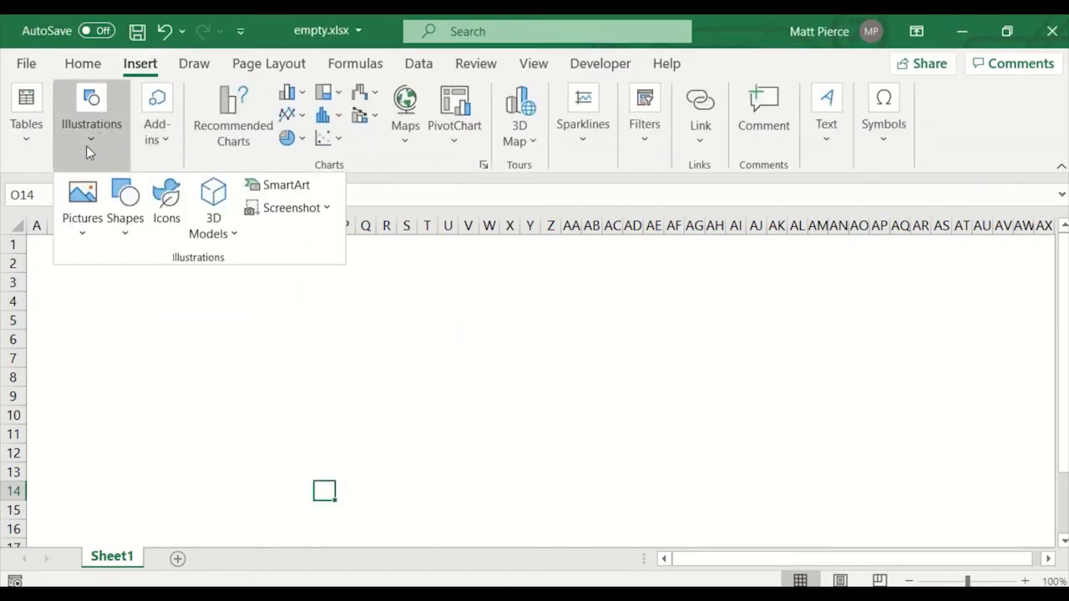
{"action": "left_click", "coordinate": [166, 216]}
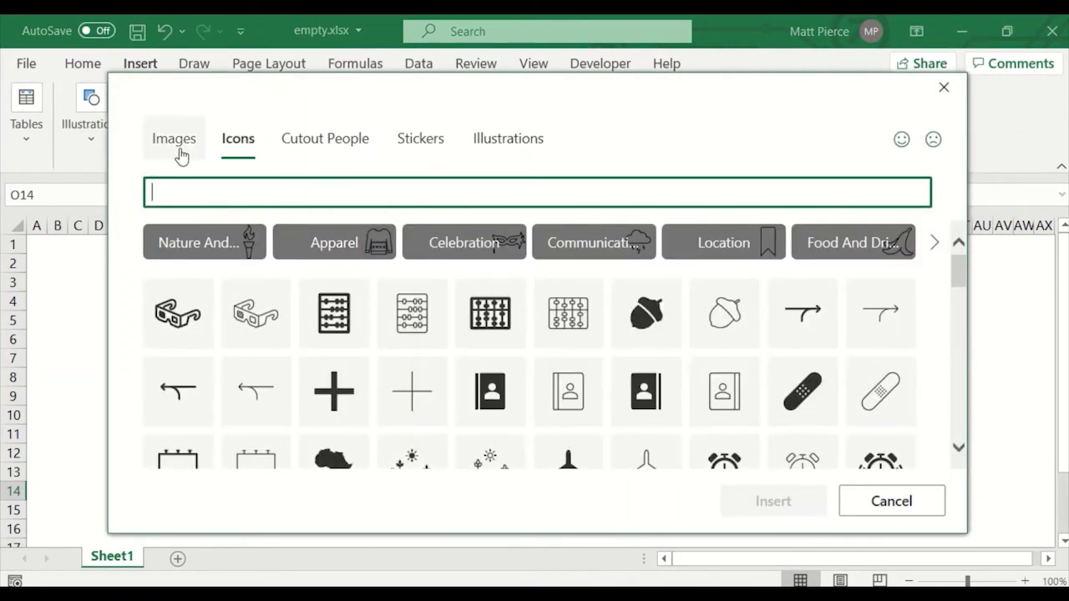
{"action": "left_click", "coordinate": [182, 155]}
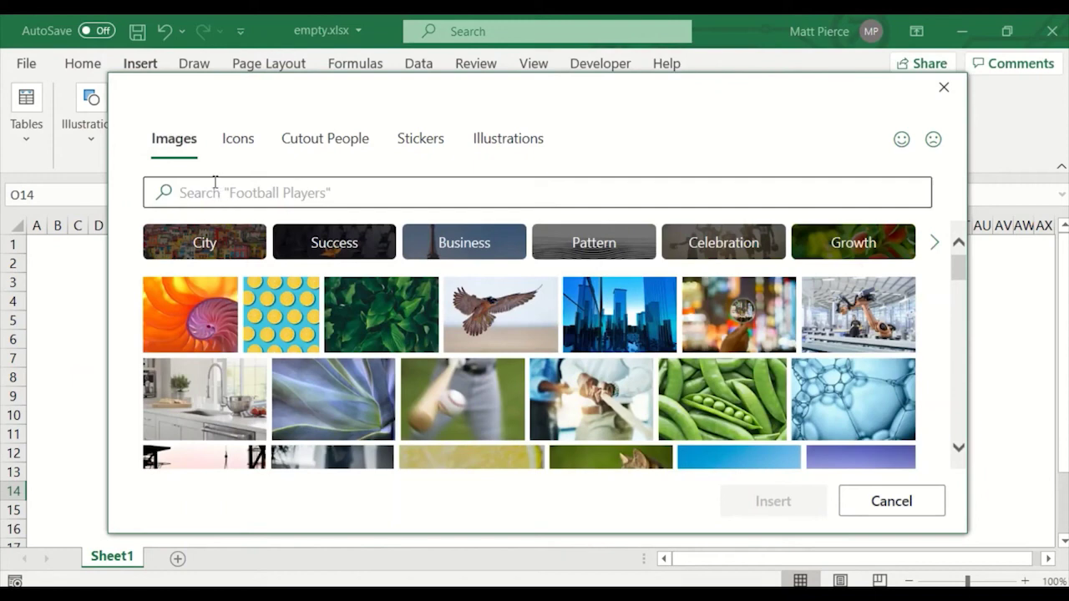
{"action": "mouse_move", "coordinate": [195, 113]}
{"action": "left_mouse_down"}
{"action": "mouse_move", "coordinate": [332, 148]}
{"action": "mouse_move", "coordinate": [363, 189]}
{"action": "mouse_move", "coordinate": [186, 100]}
{"action": "left_mouse_up"}
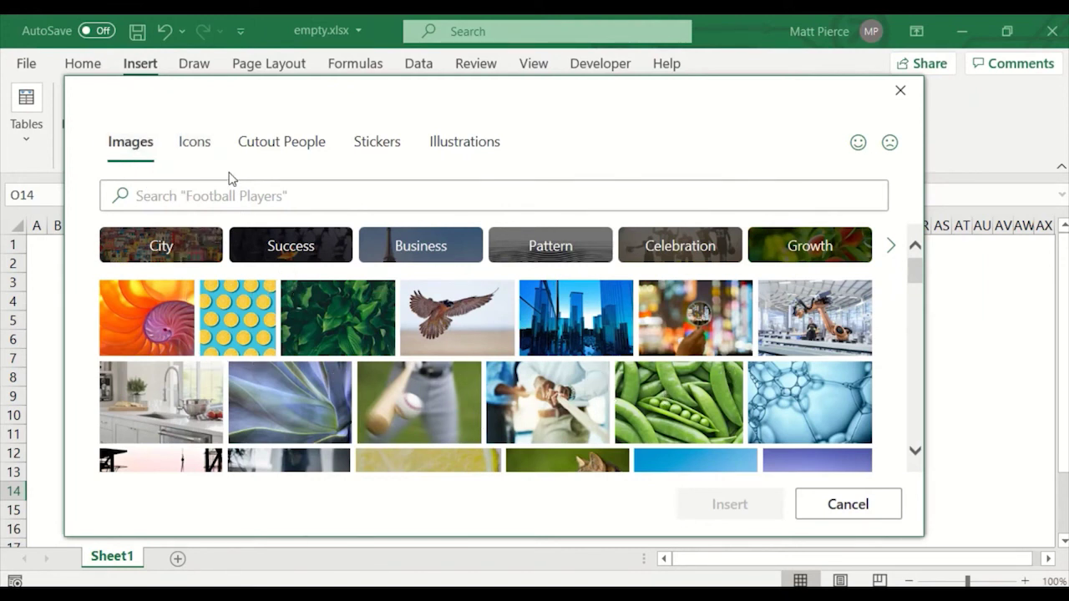
- Search the Icons category for "computer"
{"action": "left_click", "coordinate": [197, 154]}
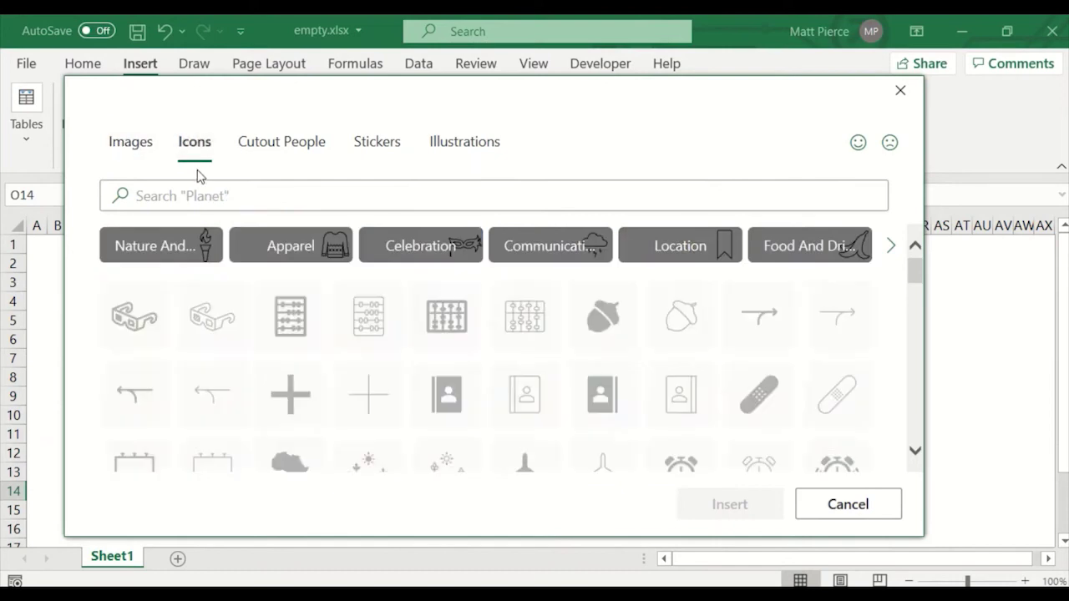
{"action": "left_click", "coordinate": [251, 197]}
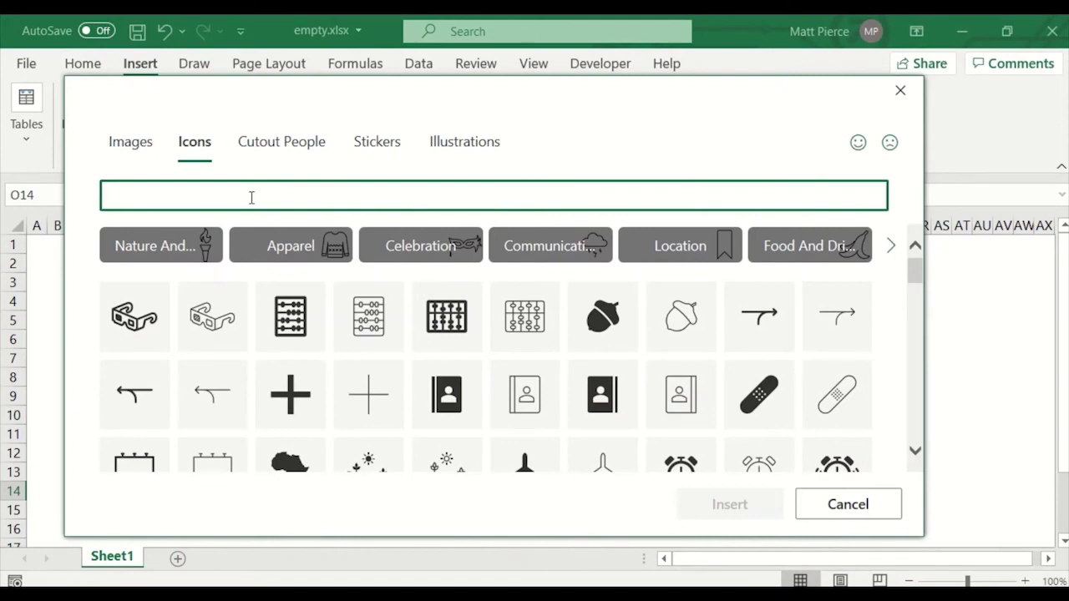
{"action": "type", "text": "compujt"}
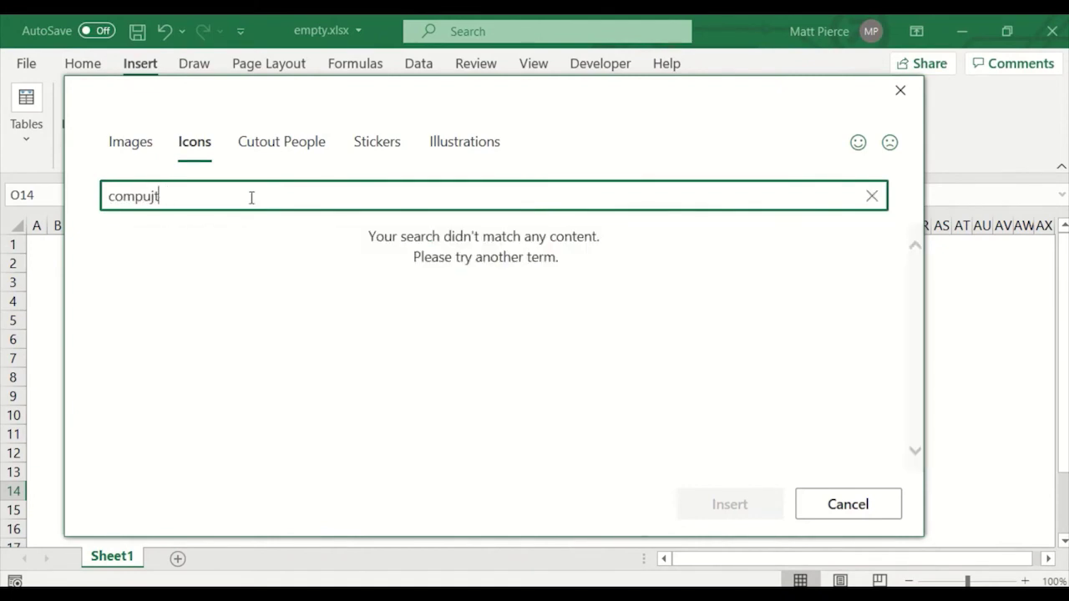
{"action": "key", "text": "BackSpace"}
{"action": "key", "text": "BackSpace"}
{"action": "type", "text": "ter"}
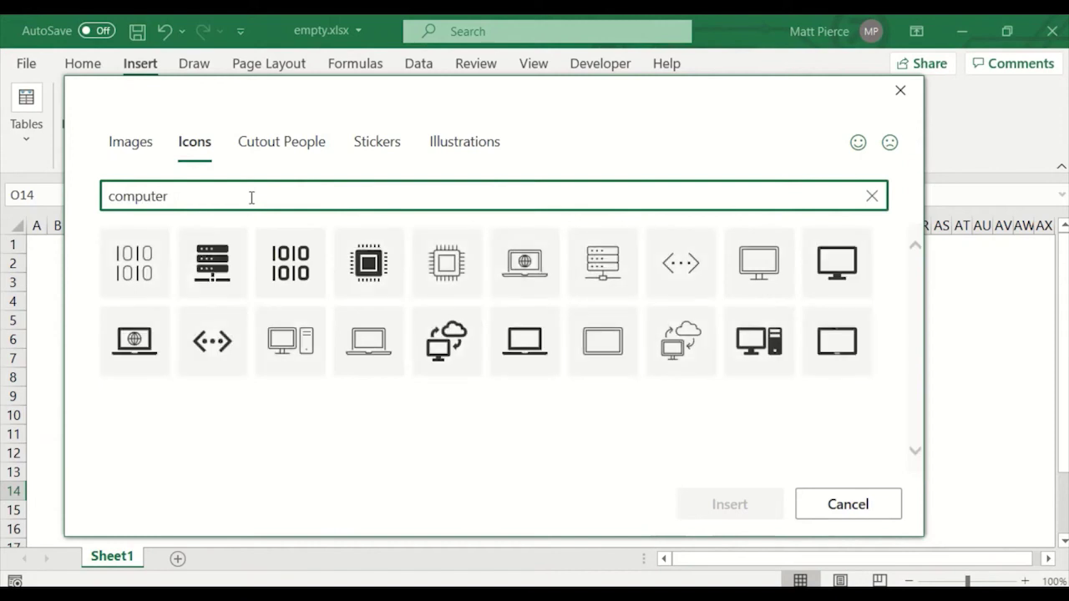
- Search the Icons category for "weather" and insert the two striped moon-phase icons, the crescent-shaded and the half-shaded one
{"action": "key", "text": "ctrl+a"}
{"action": "key", "text": "BackSpace"}
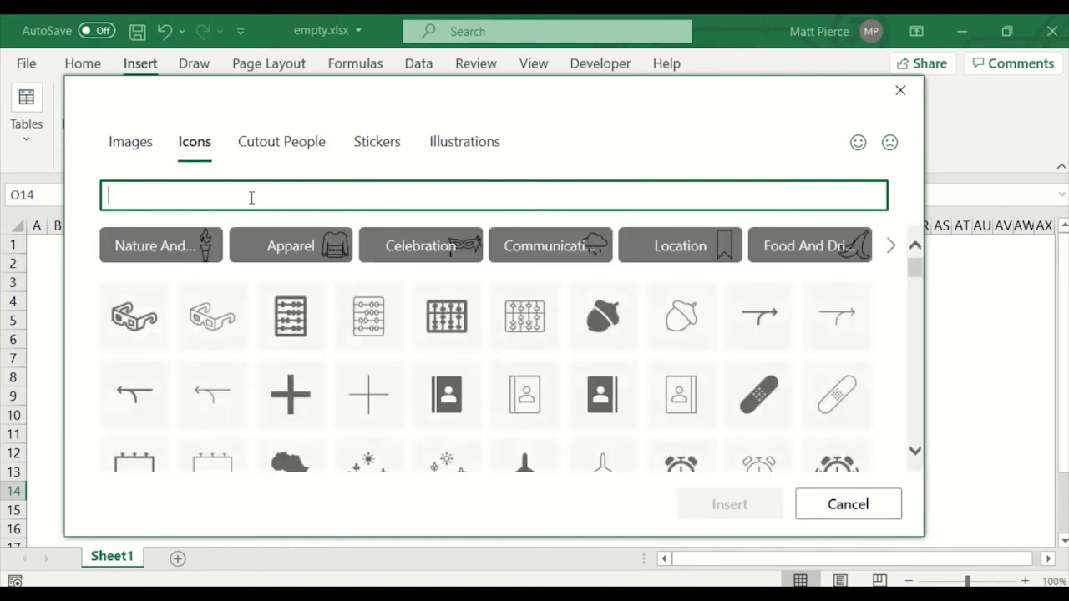
{"action": "type", "text": "weather"}
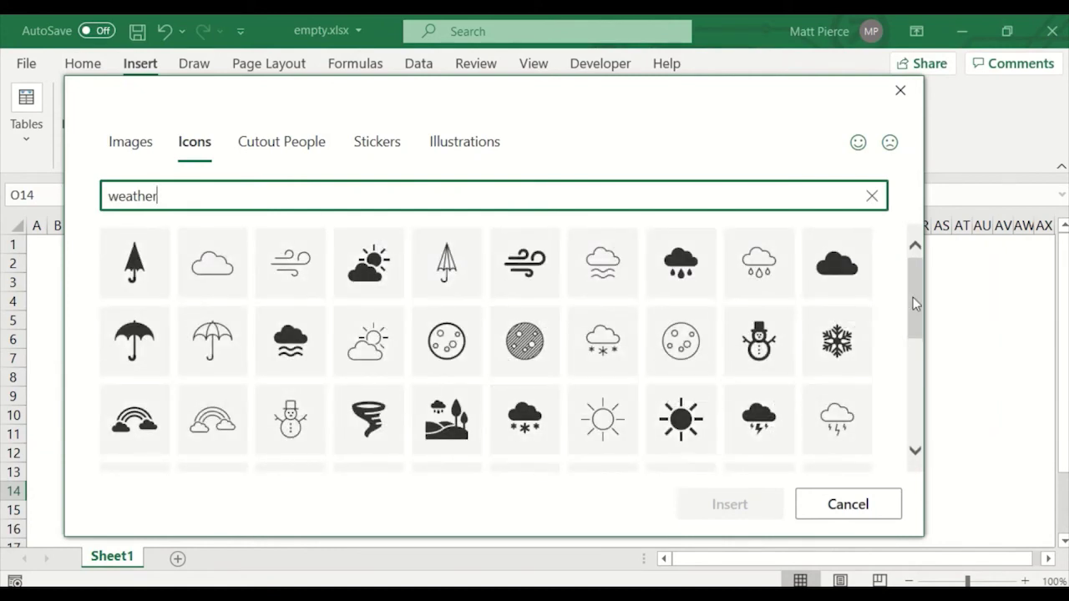
{"action": "left_click_drag", "start_coordinate": [911, 303], "coordinate": [910, 412]}
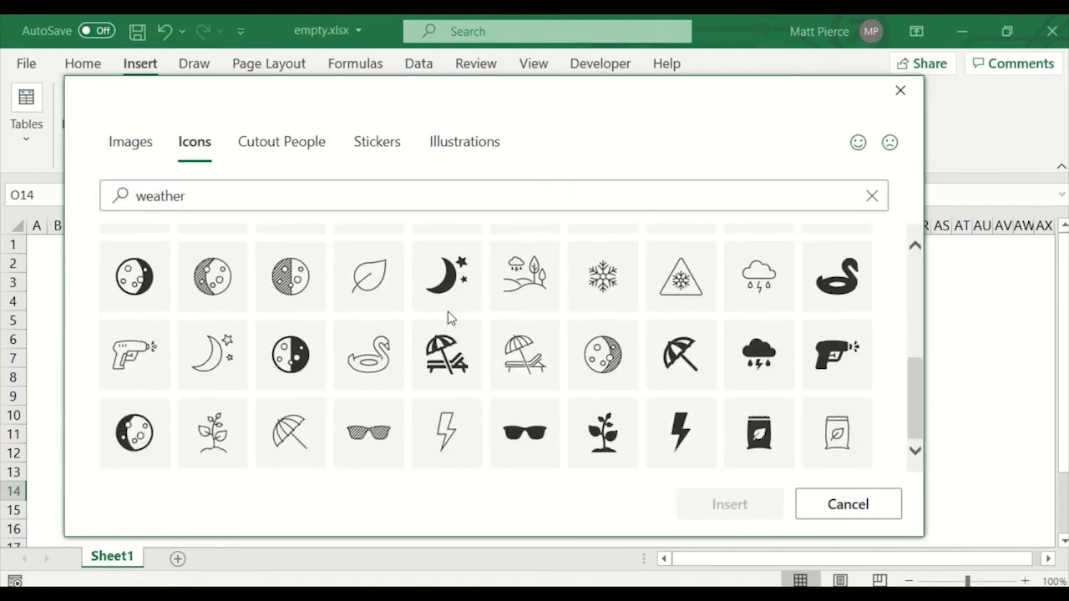
{"action": "left_click", "coordinate": [293, 287]}
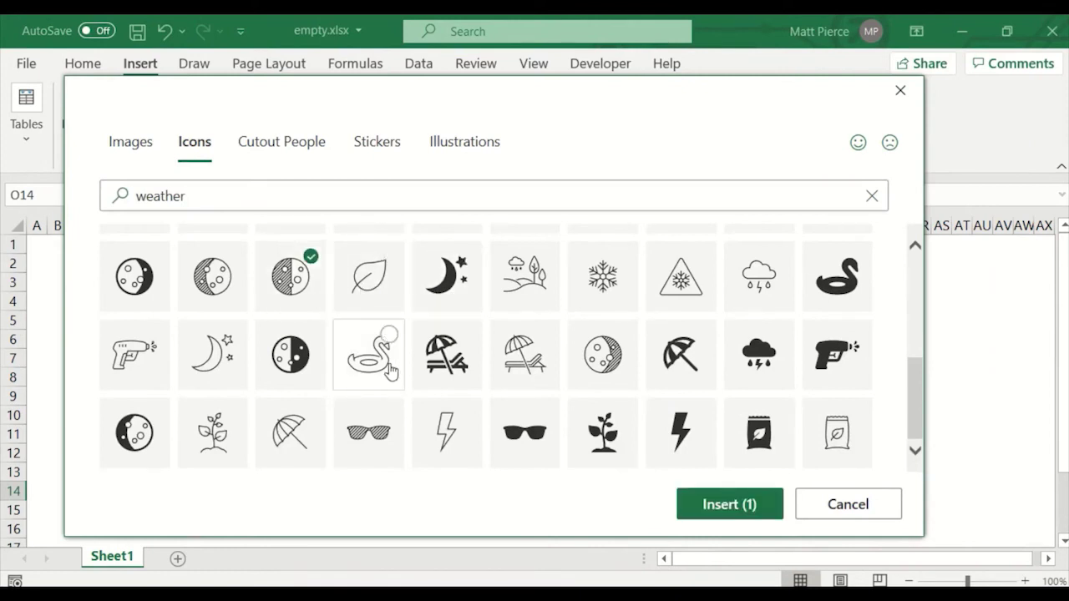
{"action": "left_click", "coordinate": [211, 308]}
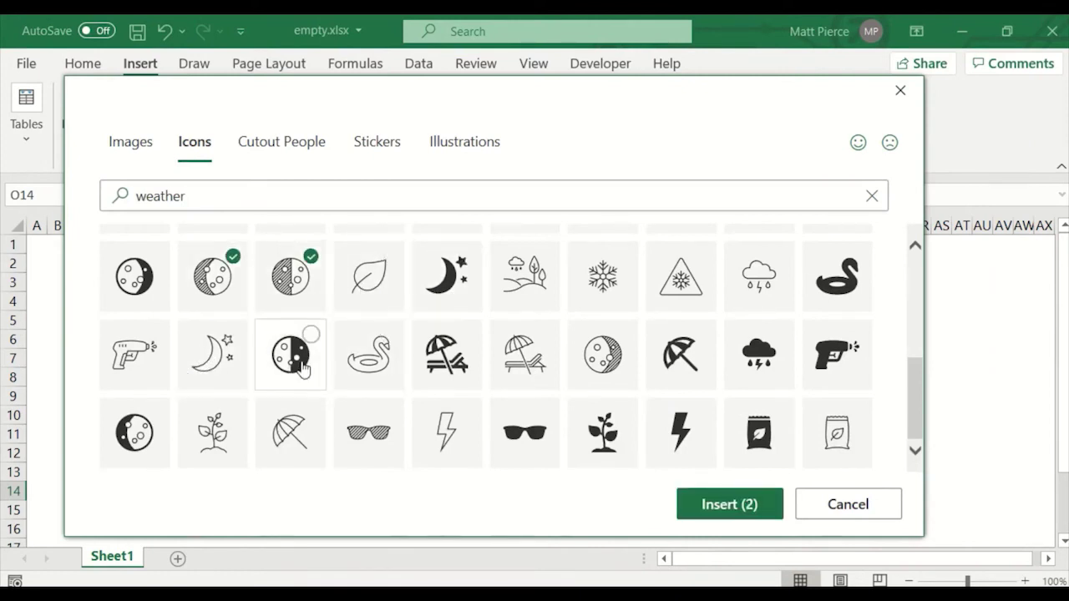
{"action": "left_click", "coordinate": [704, 504]}
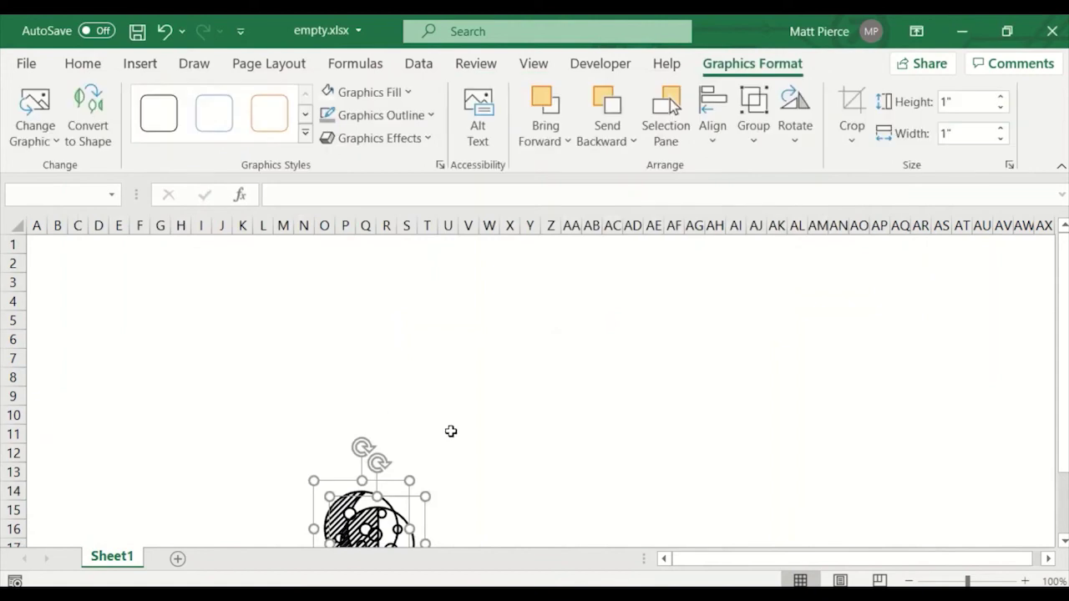
- Move both moon icons up to rows 2 to 8 and place the half-shaded moon separately around columns O to T
{"action": "left_click_drag", "start_coordinate": [341, 483], "coordinate": [208, 269]}
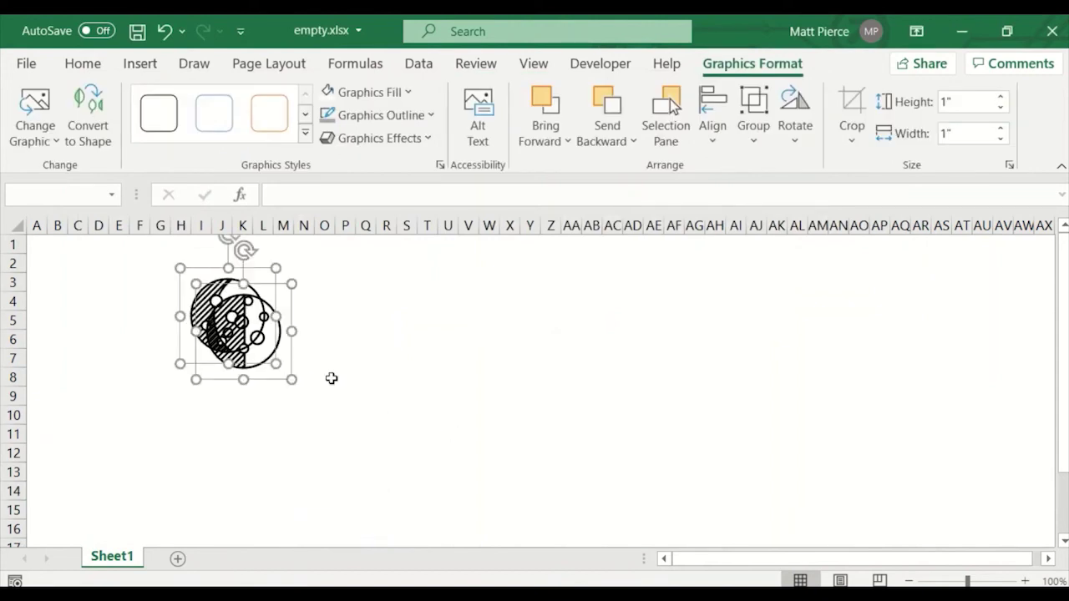
{"action": "left_click", "coordinate": [405, 397]}
{"action": "left_click_drag", "start_coordinate": [287, 348], "coordinate": [420, 336]}
{"action": "left_click", "coordinate": [259, 349]}
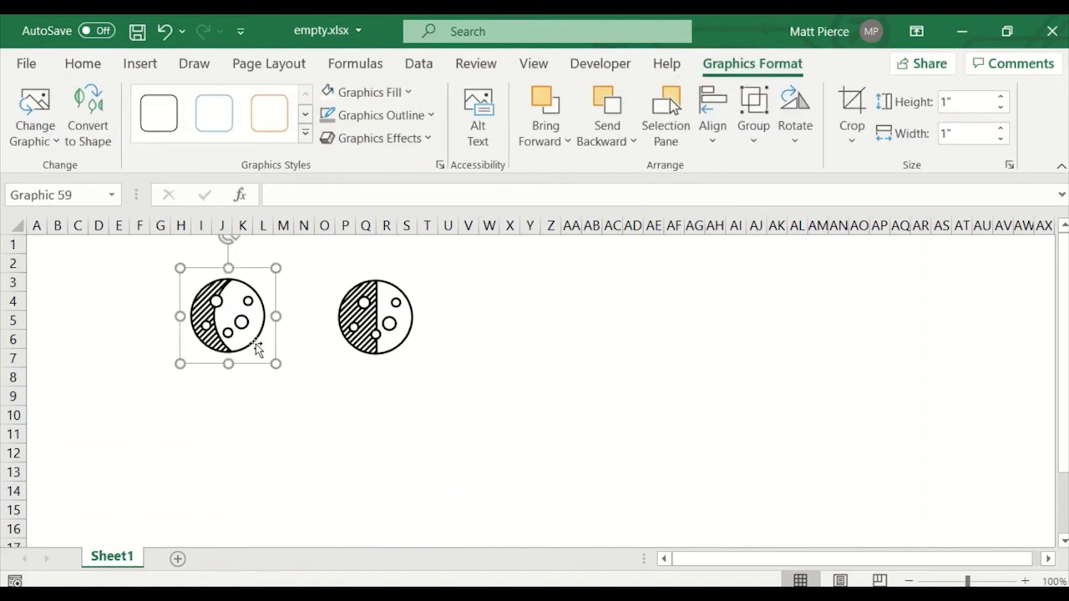
{"action": "left_click", "coordinate": [360, 325], "text": "shift"}
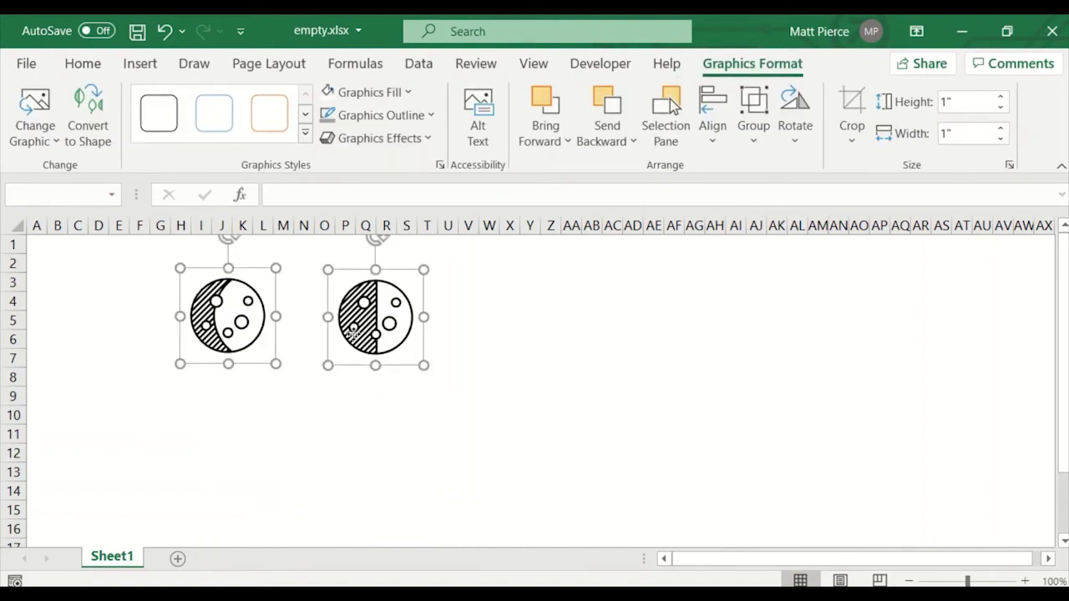
{"action": "left_click_drag", "start_coordinate": [354, 342], "coordinate": [358, 357]}
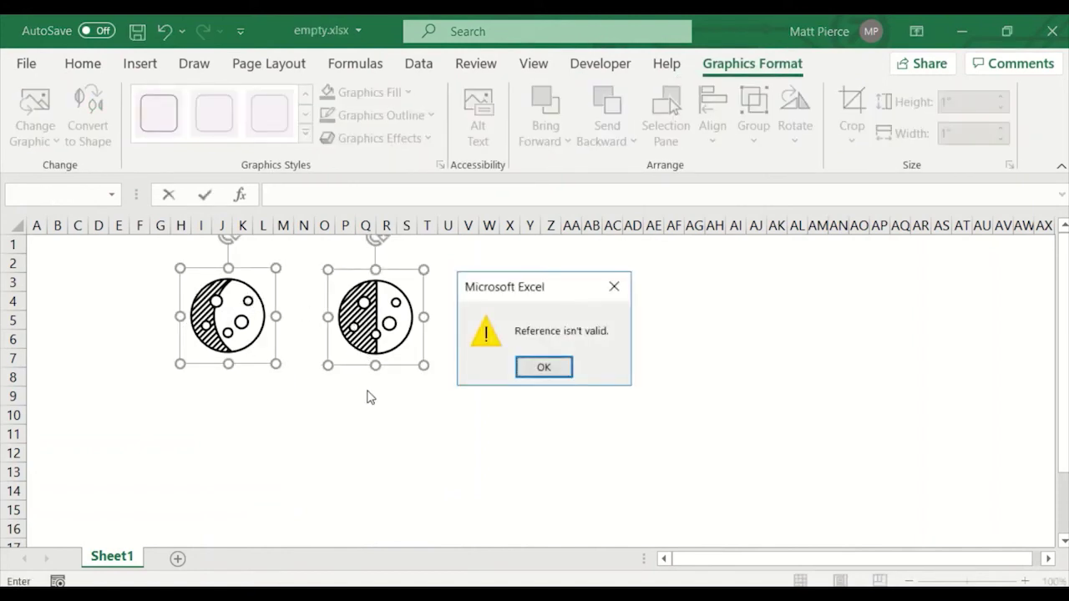
{"action": "left_click", "coordinate": [543, 367]}
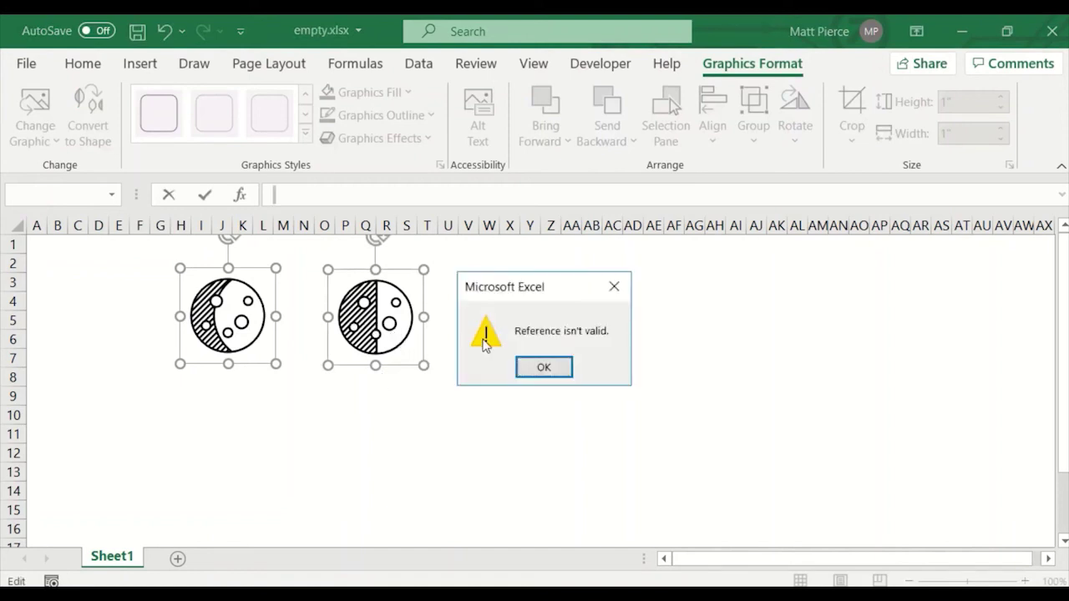
{"action": "left_click", "coordinate": [617, 302]}
{"action": "key", "text": "Escape"}
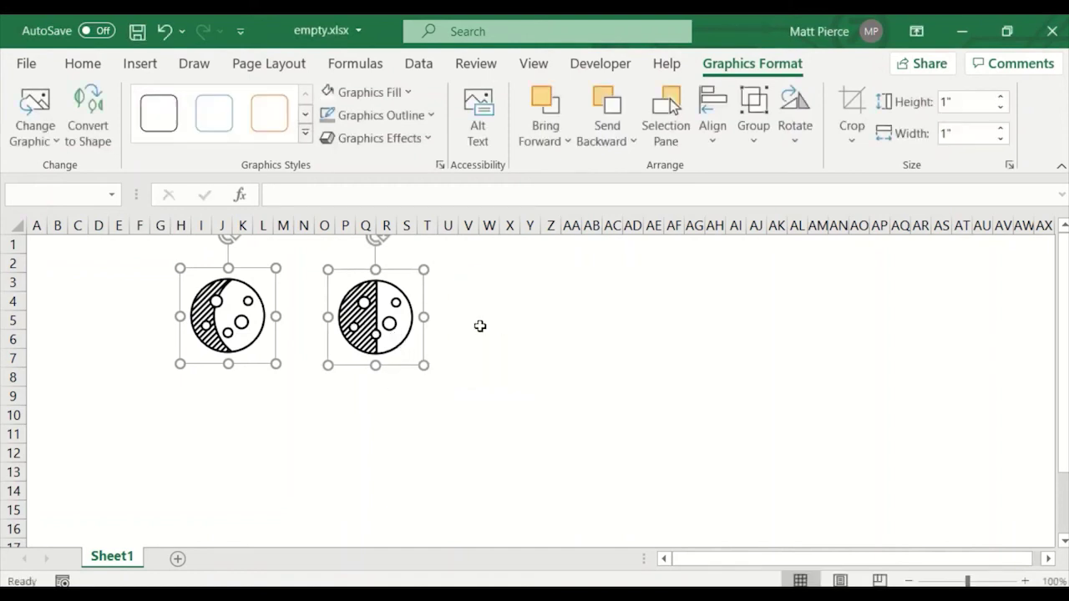
- Select both moon icons together and move them down to about rows 5 to 10
{"action": "left_click", "coordinate": [284, 338]}
{"action": "left_click", "coordinate": [271, 339]}
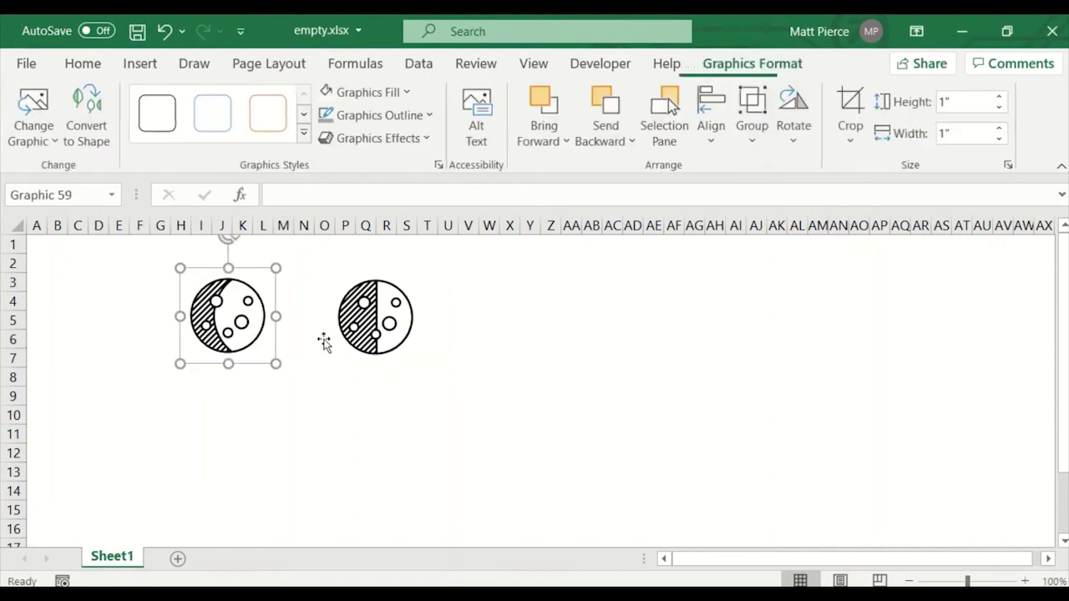
{"action": "left_click", "coordinate": [355, 334], "text": "ctrl"}
{"action": "left_click_drag", "start_coordinate": [355, 334], "coordinate": [360, 388]}
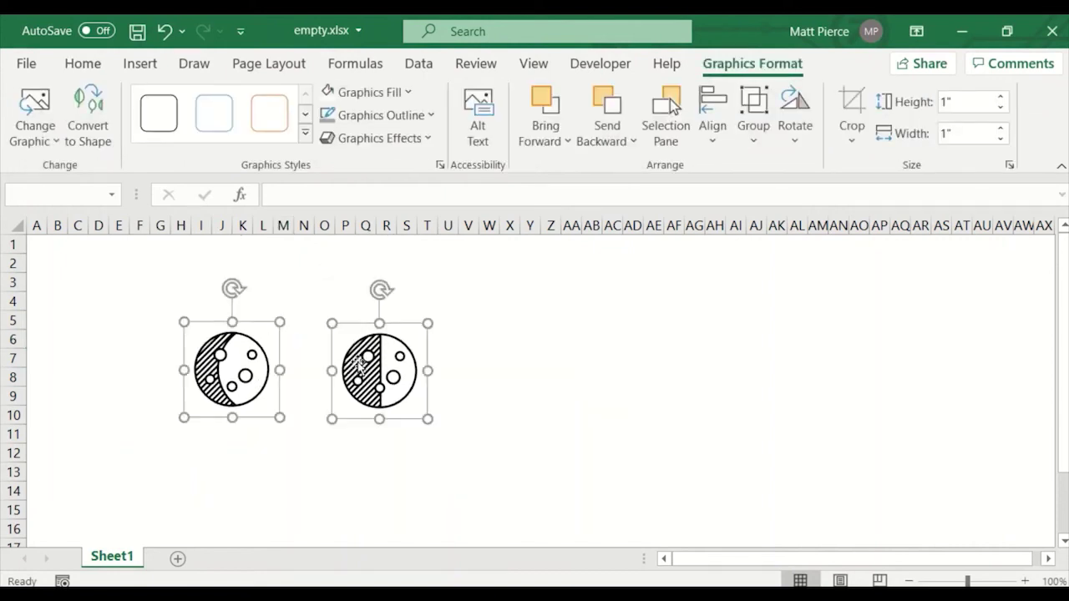
- Rotate both moon icons together counterclockwise so their shaded parts tilt toward the lower left, and deselect them
{"action": "left_click", "coordinate": [241, 344]}
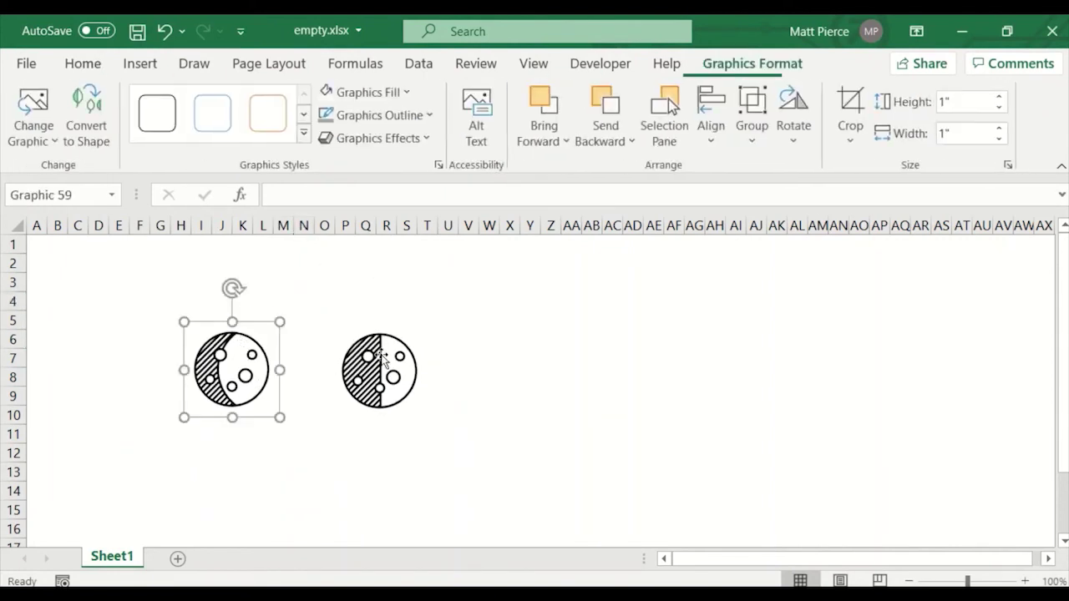
{"action": "key", "text": "ctrl+a"}
{"action": "left_click_drag", "start_coordinate": [234, 289], "coordinate": [184, 297]}
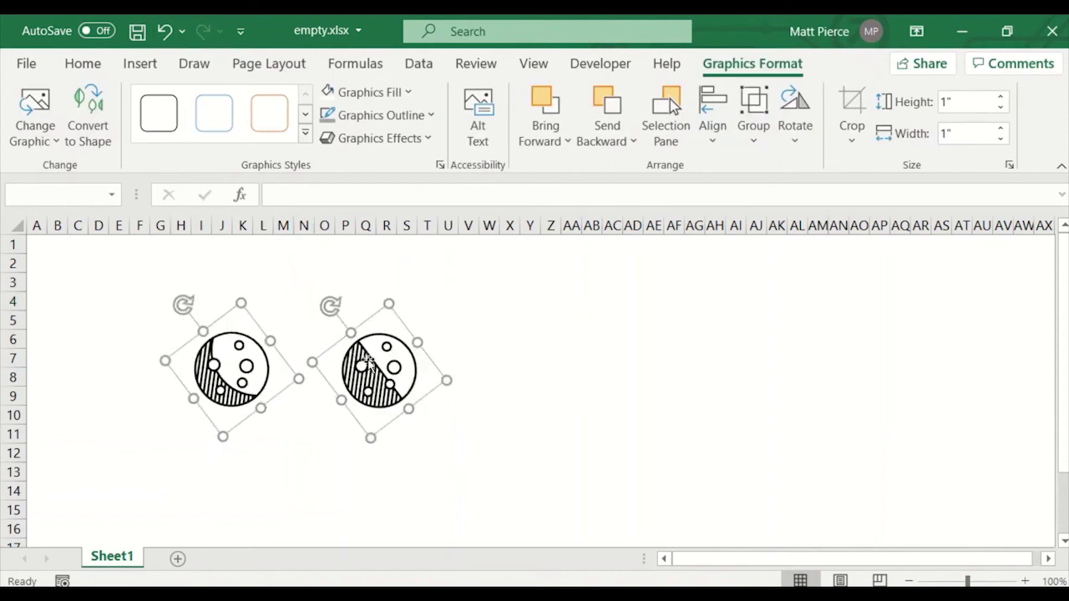
{"action": "left_click", "coordinate": [551, 399]}
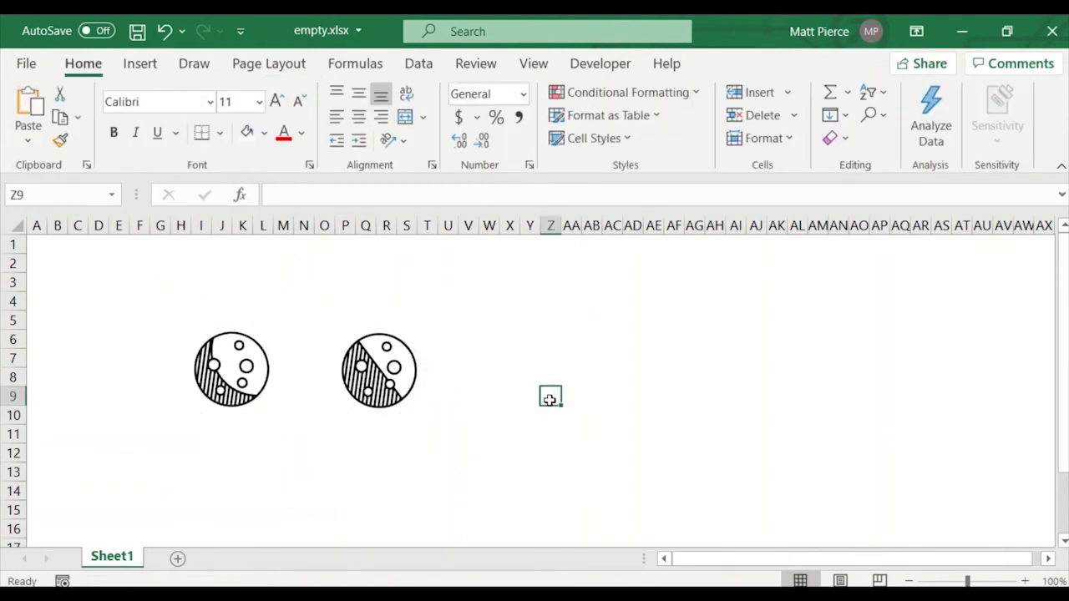
- Set the outline of the crescent-shaded moon icon to dark red
{"action": "left_click", "coordinate": [242, 342]}
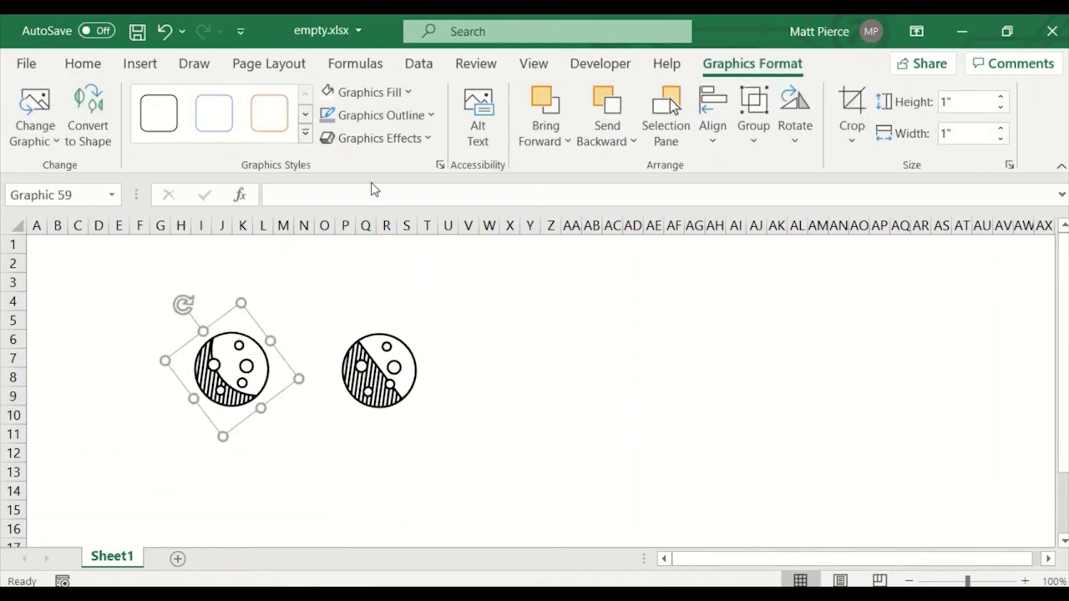
{"action": "left_click", "coordinate": [431, 116]}
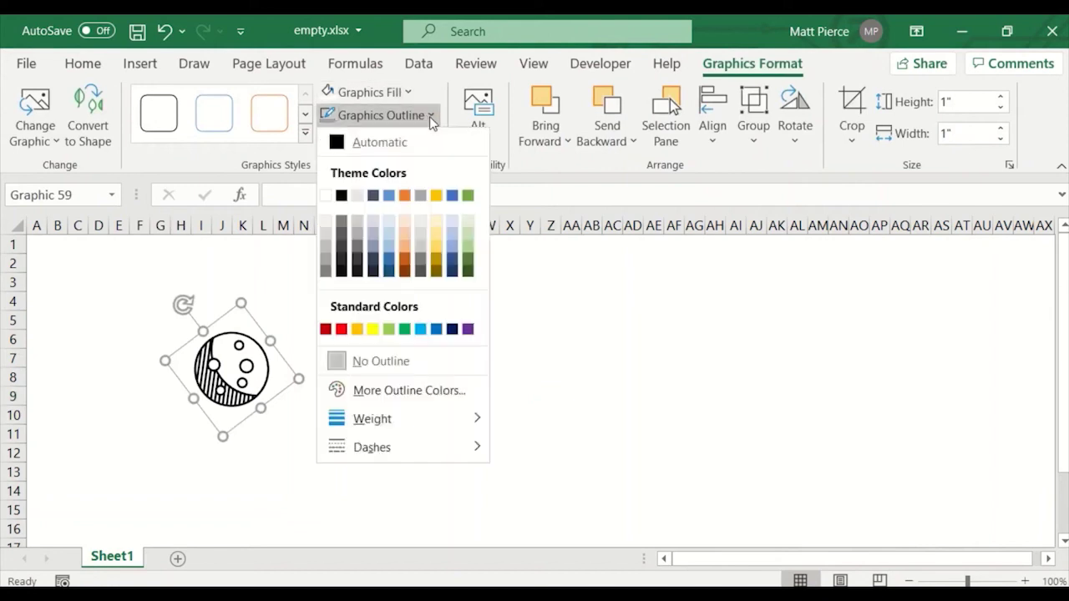
{"action": "left_click", "coordinate": [326, 329]}
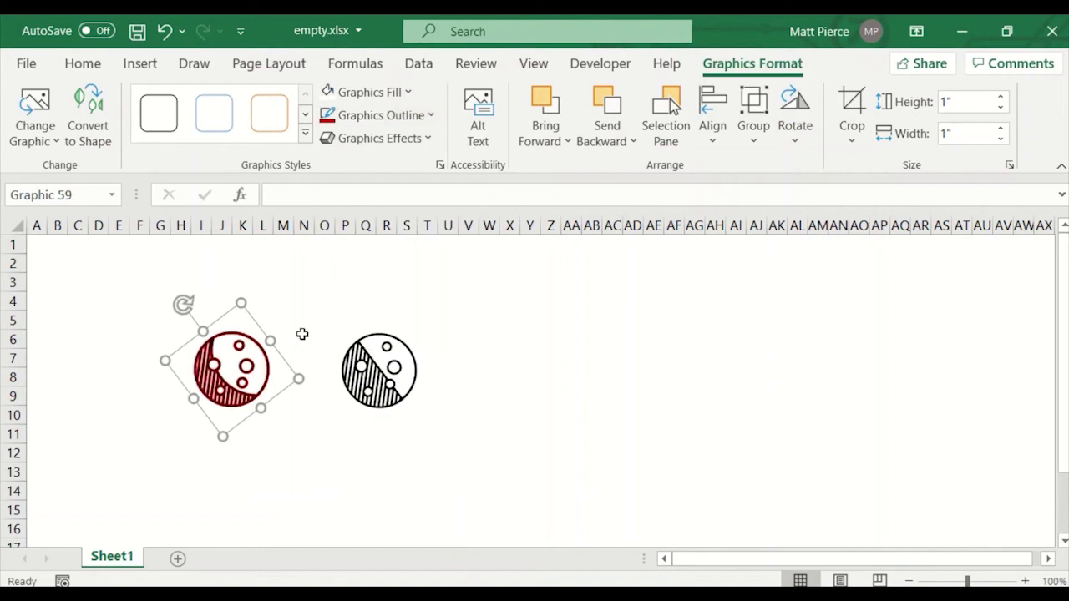
- Try a dark red fill on the crescent-shaded moon icon and undo it
{"action": "left_click", "coordinate": [409, 93]}
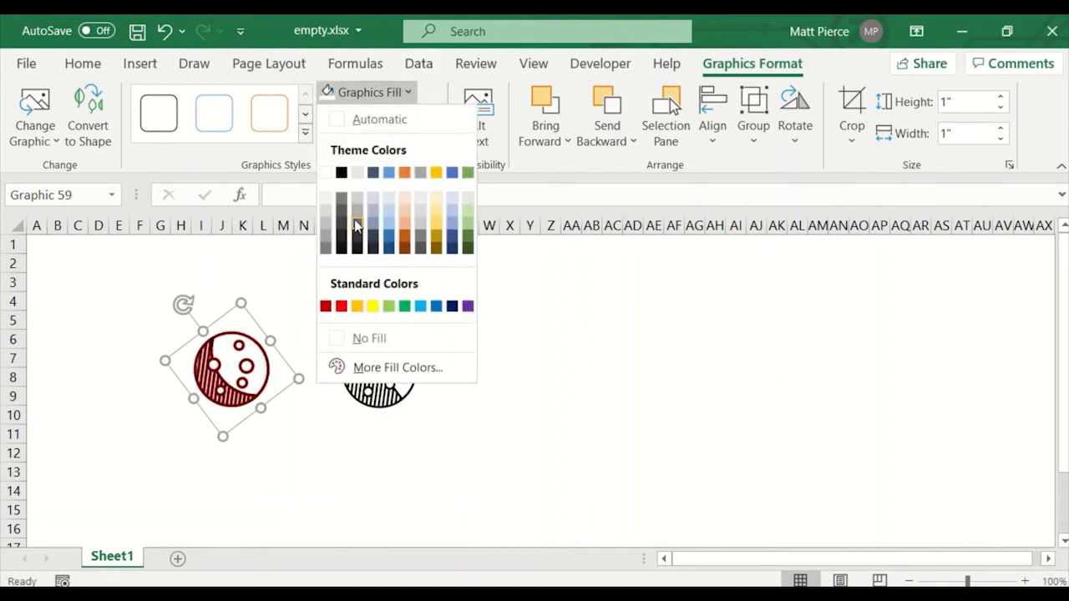
{"action": "left_click", "coordinate": [325, 307]}
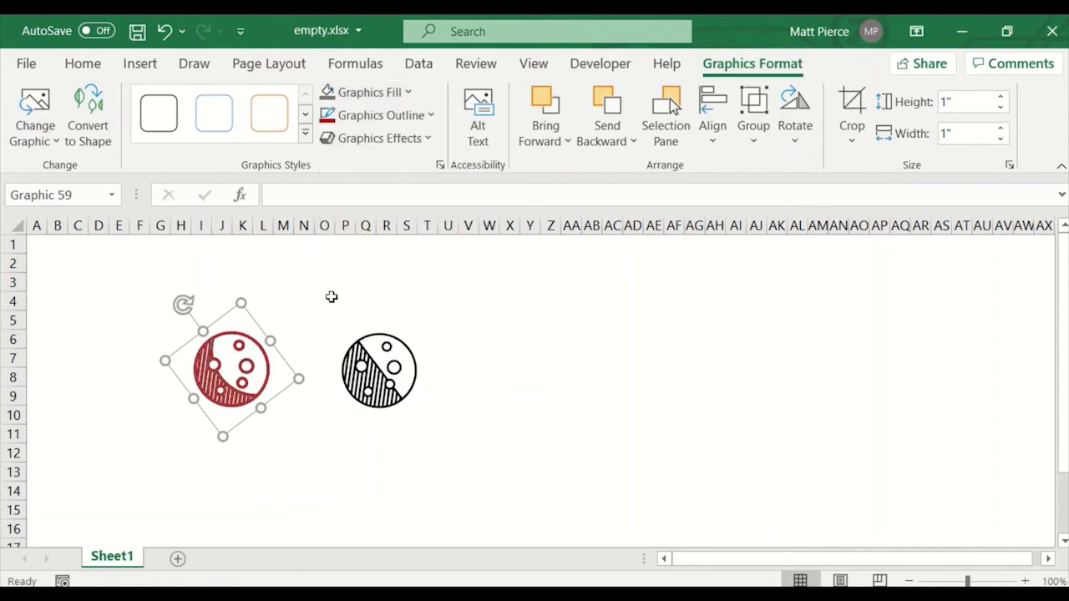
{"action": "key", "text": "ctrl+z"}
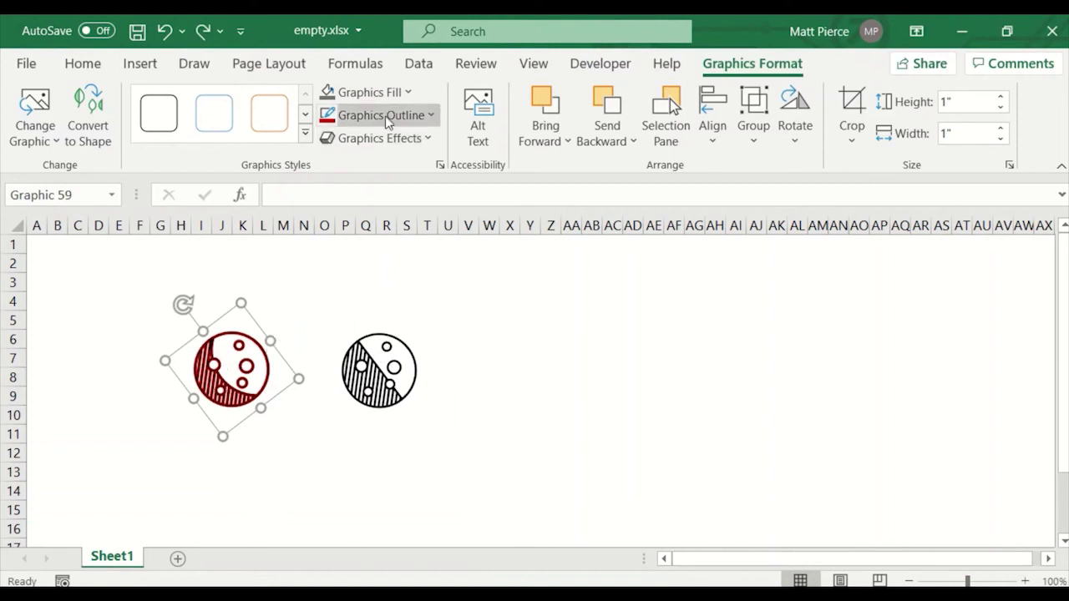
- Fill the crescent-shaded moon icon with yellow and deselect it
{"action": "left_click", "coordinate": [403, 92]}
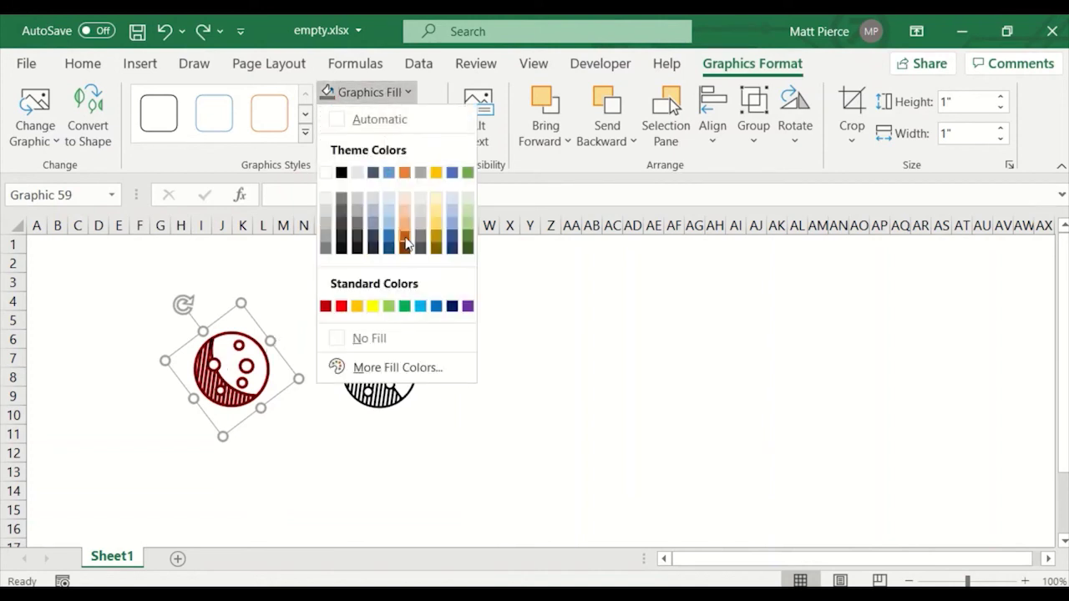
{"action": "left_click", "coordinate": [372, 307]}
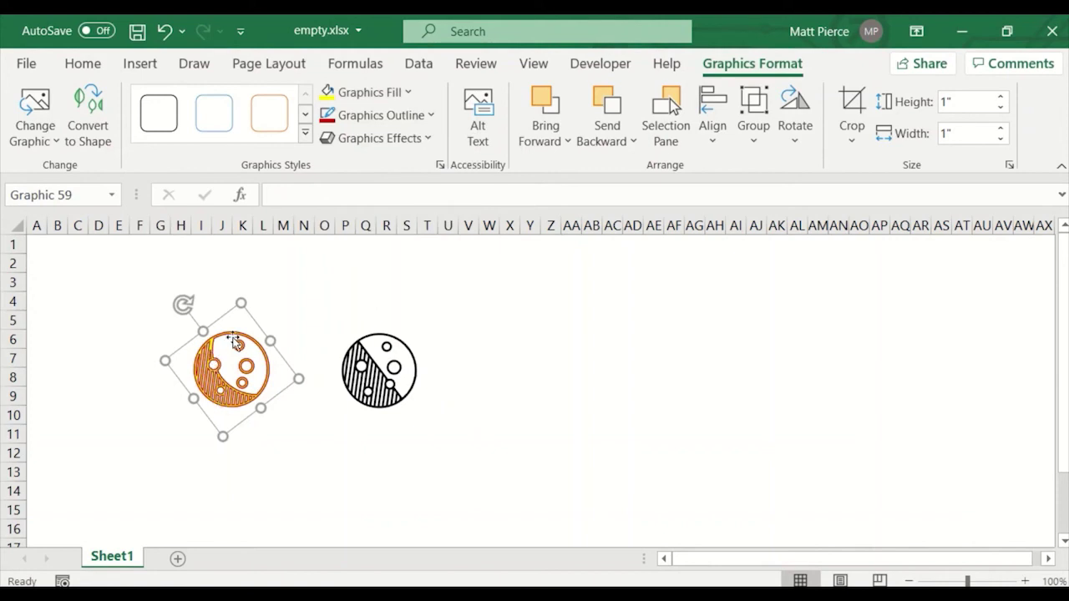
{"action": "left_click", "coordinate": [345, 302]}
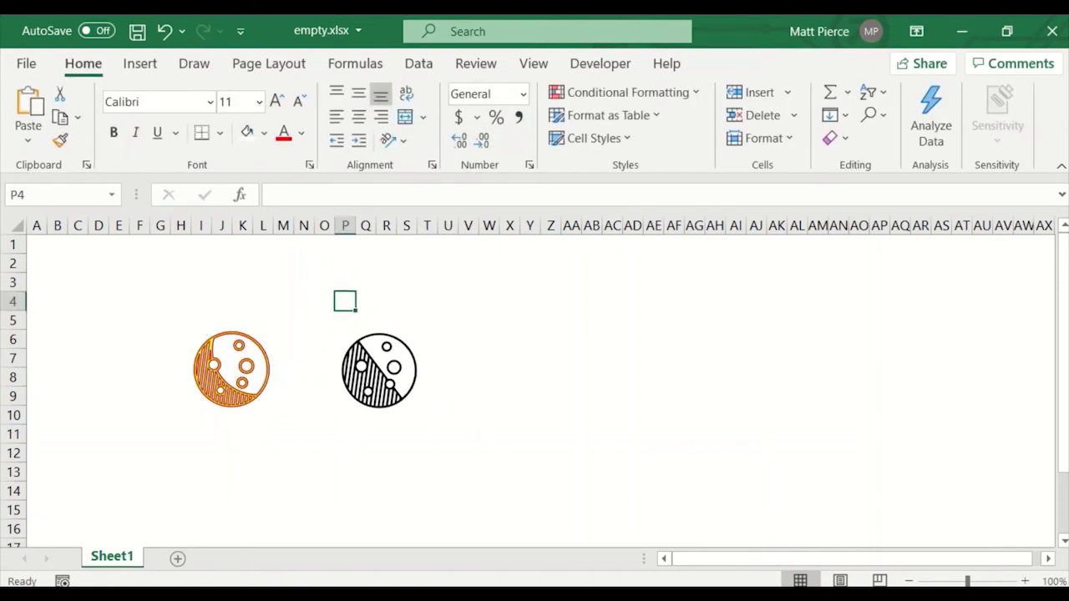
- Insert the Cutout People picture of the woman holding a blank white board from the stock library and look over its full size
{"action": "left_click", "coordinate": [142, 65]}
{"action": "left_click", "coordinate": [94, 121]}
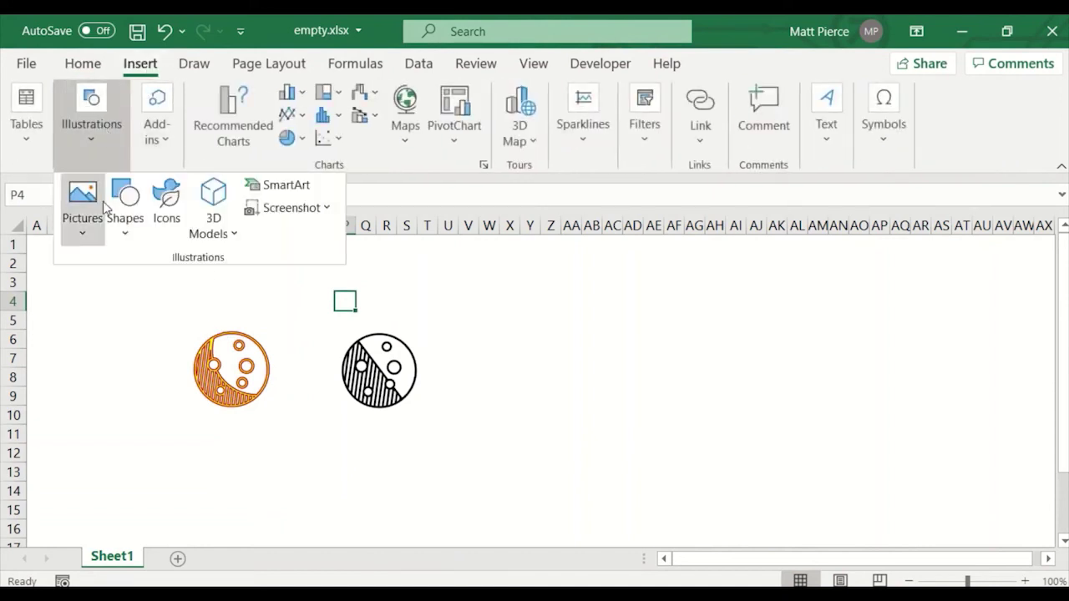
{"action": "left_click", "coordinate": [167, 213]}
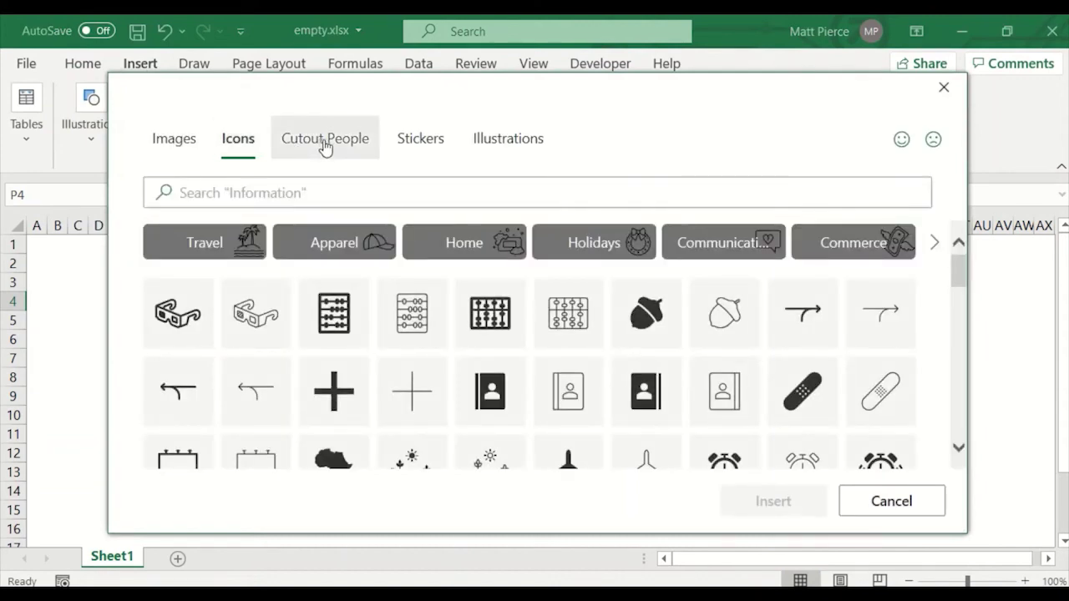
{"action": "left_click", "coordinate": [325, 140]}
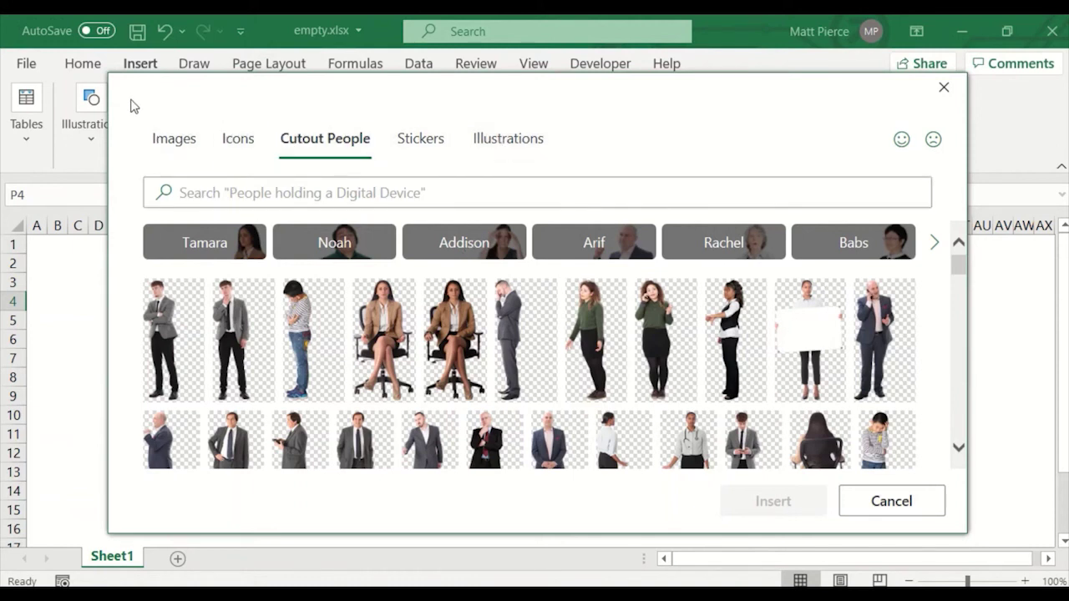
{"action": "left_click", "coordinate": [810, 345]}
{"action": "left_click", "coordinate": [781, 501]}
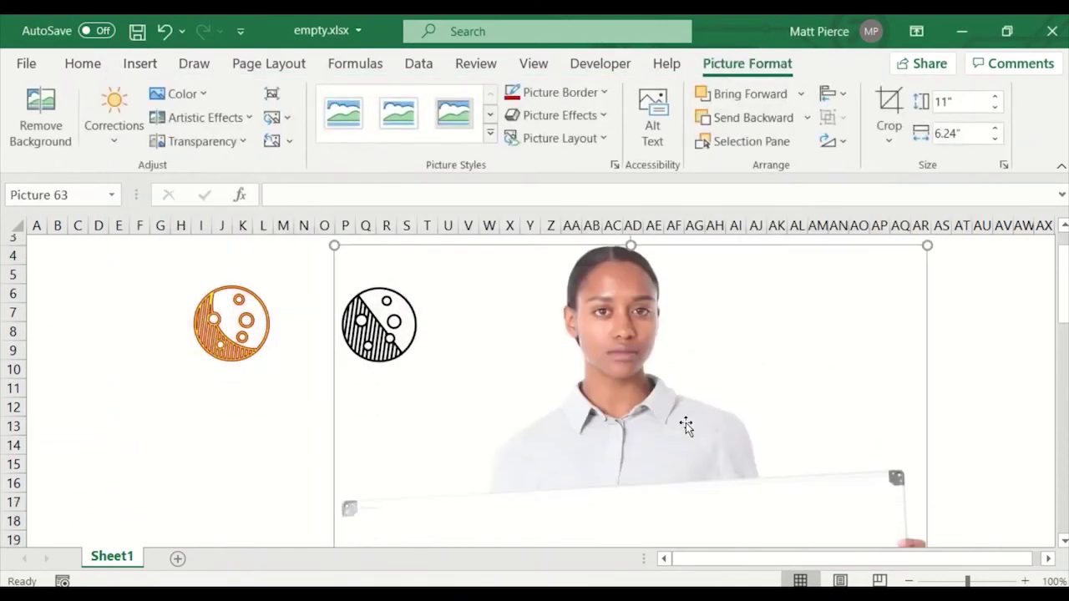
{"action": "scroll", "coordinate": [685, 426], "scroll_direction": "down", "scroll_amount": 2}
{"action": "scroll", "coordinate": [683, 433], "scroll_direction": "down", "scroll_amount": 2}
{"action": "scroll", "coordinate": [685, 456], "scroll_direction": "up", "scroll_amount": 4}
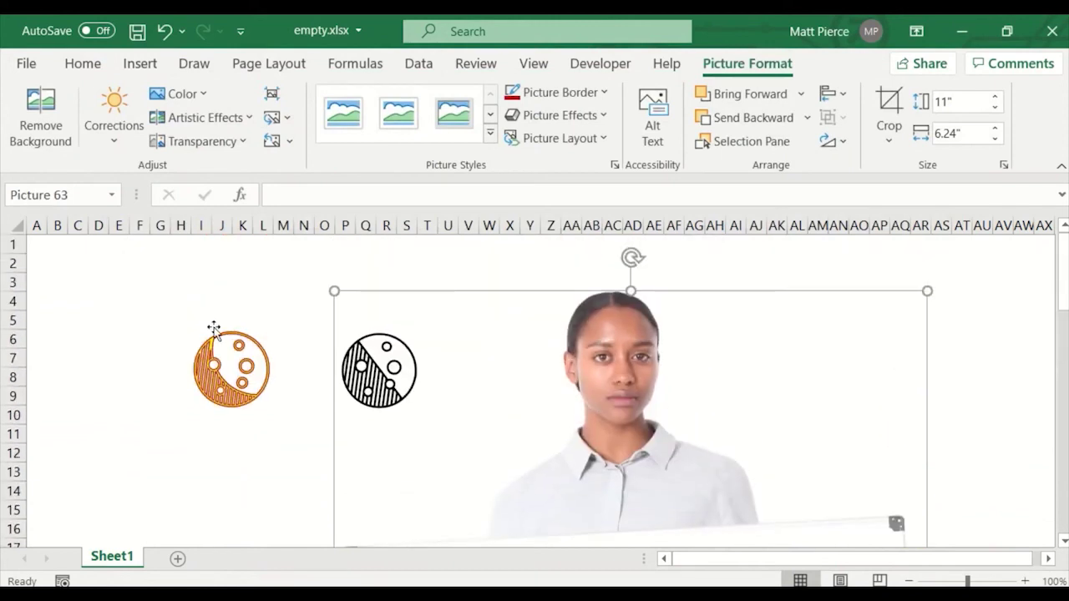
- Collapse the ribbon and delete the yellow-filled moon icon
{"action": "left_click", "coordinate": [1061, 165]}
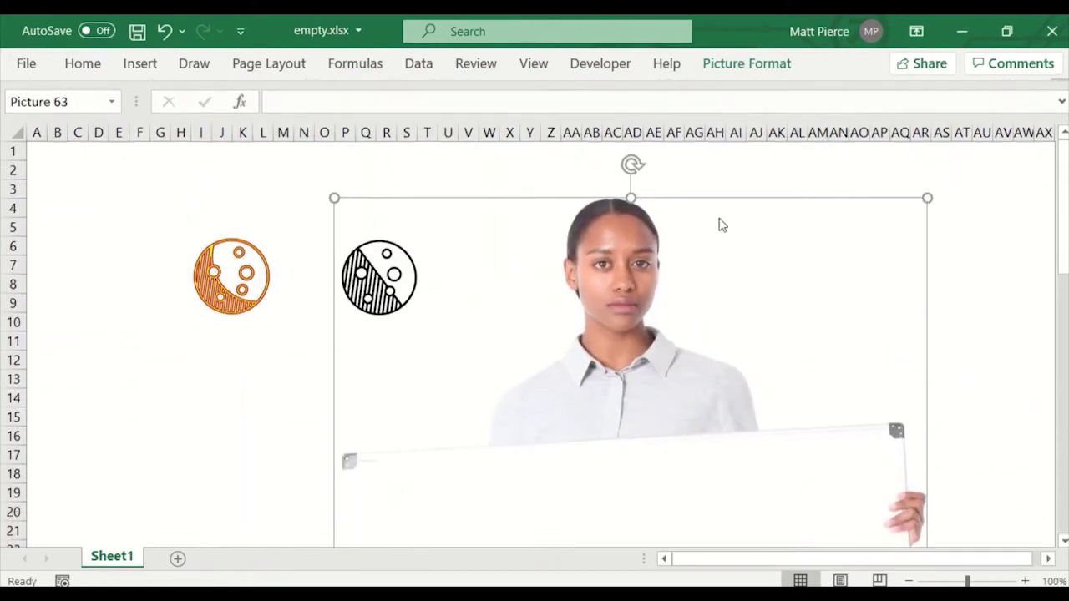
{"action": "left_click", "coordinate": [260, 303]}
{"action": "key", "text": "Delete"}
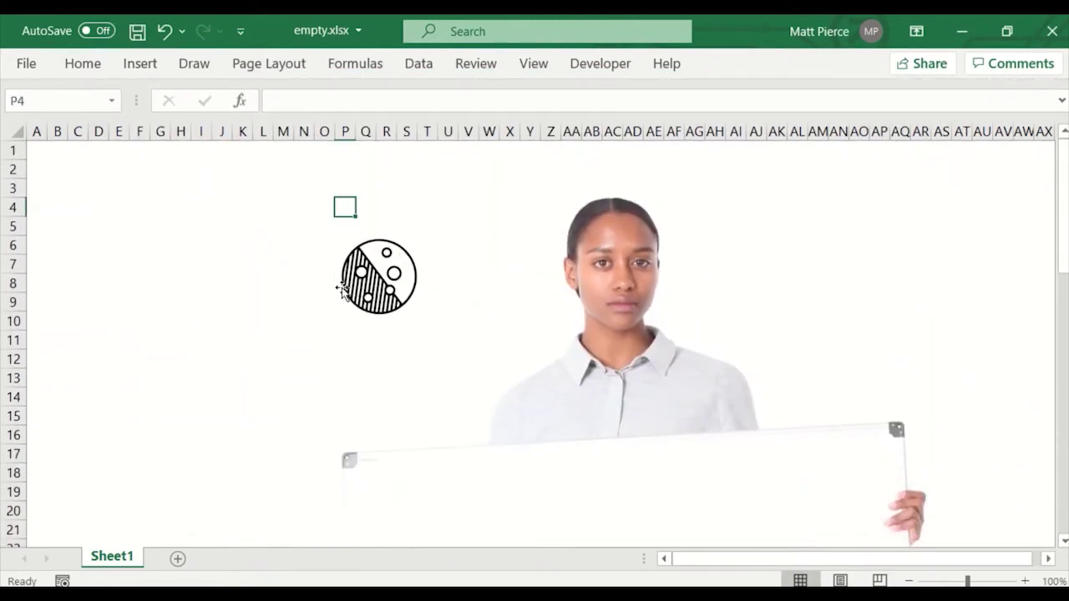
{"action": "left_click", "coordinate": [366, 303]}
{"action": "key", "text": "Delete"}
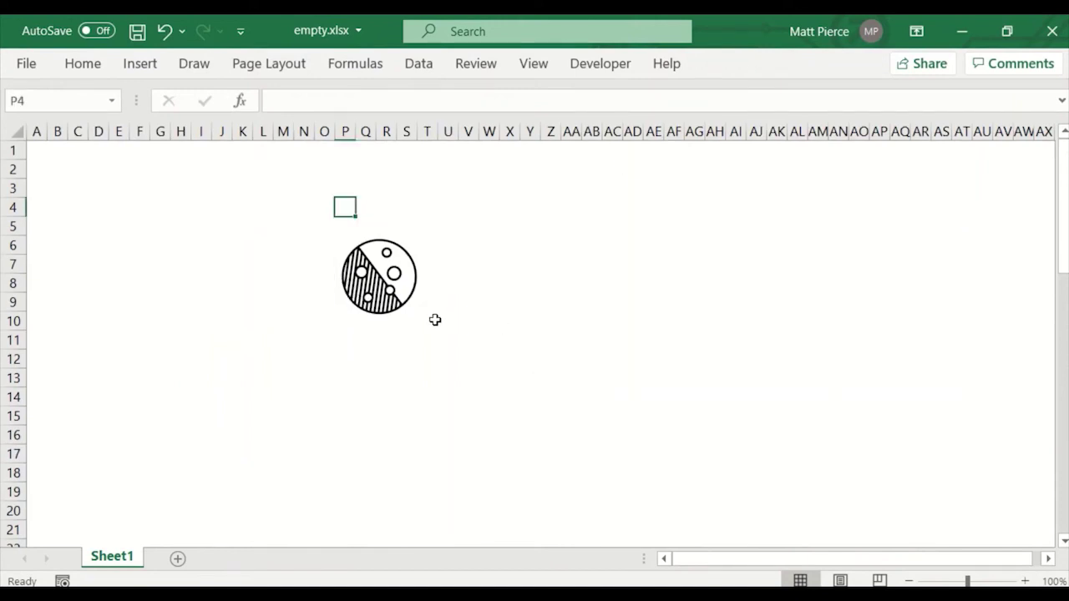
{"action": "key", "text": "ctrl+z"}
- Move the picture of the woman right to start around column U, and delete the remaining black moon icon
{"action": "left_click_drag", "start_coordinate": [489, 279], "coordinate": [605, 249]}
{"action": "left_click", "coordinate": [376, 290]}
{"action": "key", "text": "Delete"}
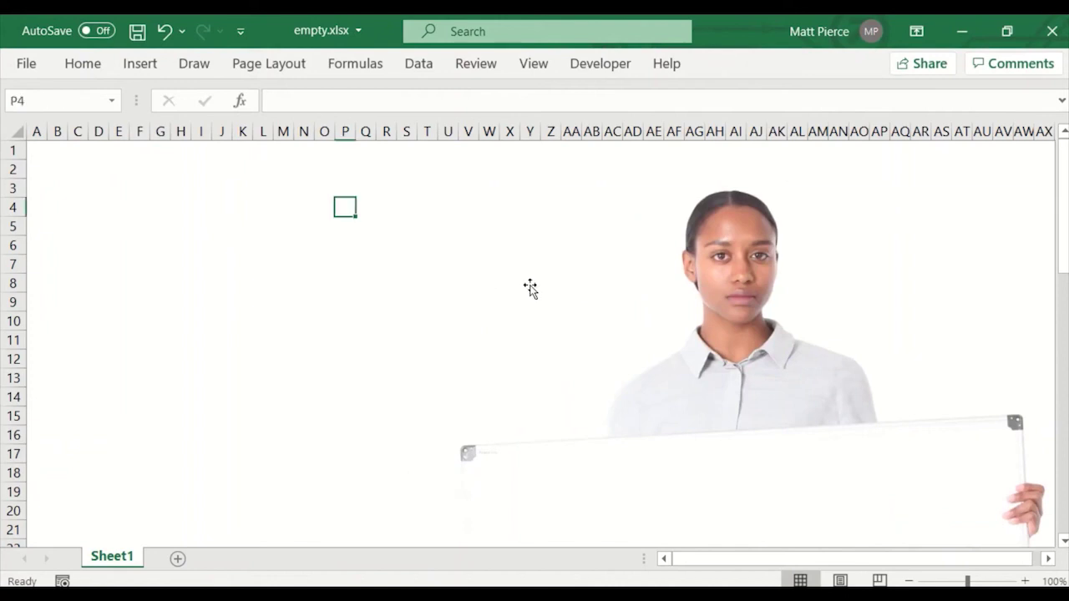
- Move the picture of the woman left to start around column G and shrink it proportionally to end around column AC
{"action": "left_click_drag", "start_coordinate": [543, 286], "coordinate": [256, 225]}
{"action": "scroll", "coordinate": [782, 421], "scroll_direction": "down", "scroll_amount": 10}
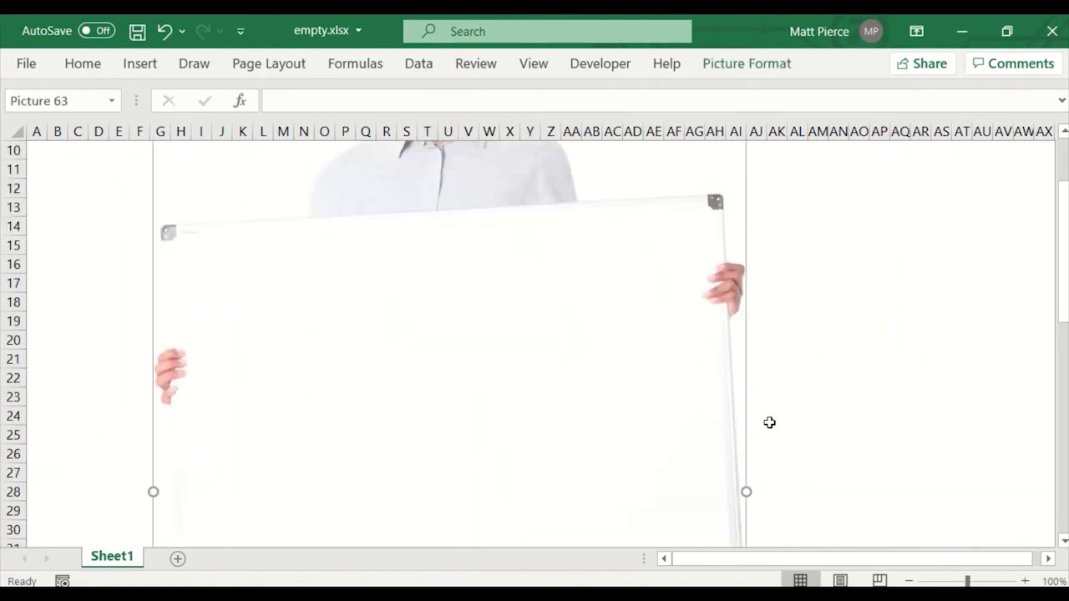
{"action": "scroll", "coordinate": [746, 482], "scroll_direction": "down", "scroll_amount": 4}
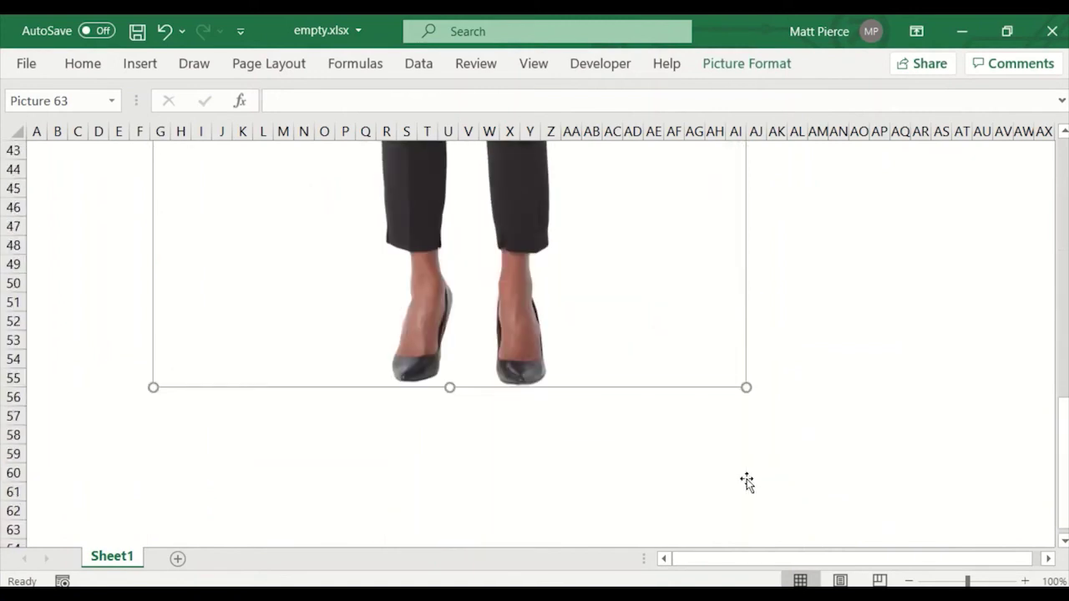
{"action": "left_click_drag", "start_coordinate": [745, 387], "coordinate": [518, 177]}
{"action": "scroll", "coordinate": [571, 417], "scroll_direction": "up", "scroll_amount": 5}
{"action": "scroll", "coordinate": [570, 418], "scroll_direction": "up", "scroll_amount": 8}
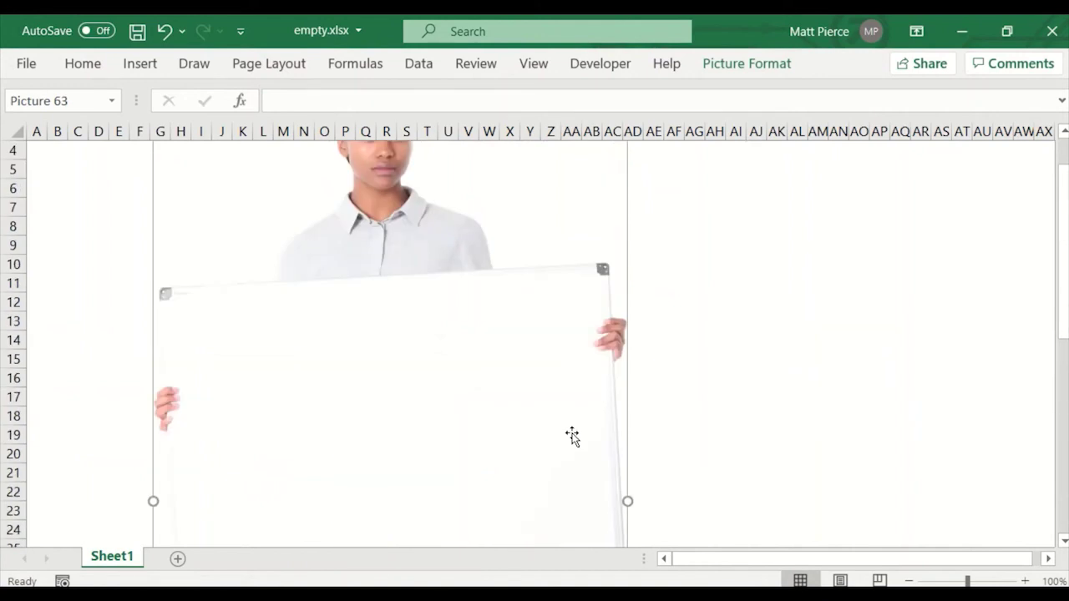
{"action": "scroll", "coordinate": [572, 435], "scroll_direction": "down", "scroll_amount": 1}
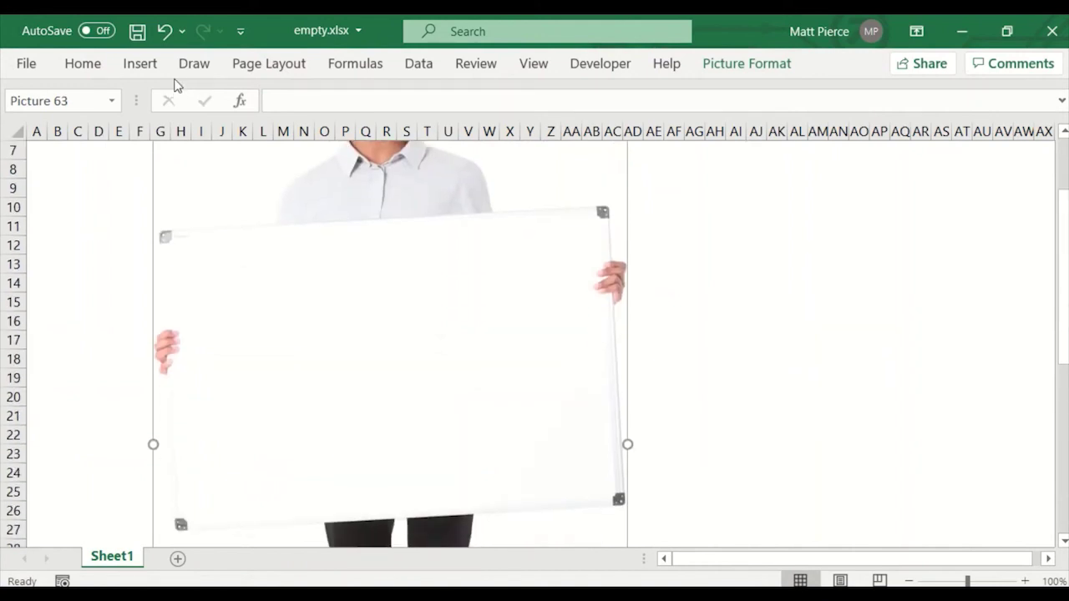
- Insert a text box across the blank white board, about columns I to AB and rows 13 to 24, reading "Hello World"
{"action": "left_click", "coordinate": [139, 67]}
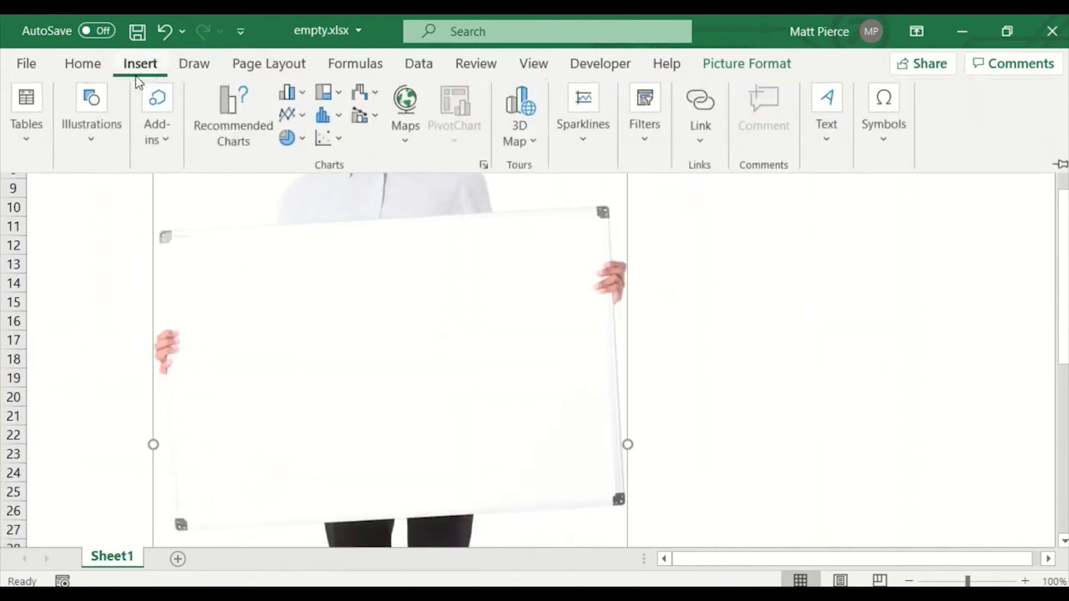
{"action": "left_click", "coordinate": [92, 140]}
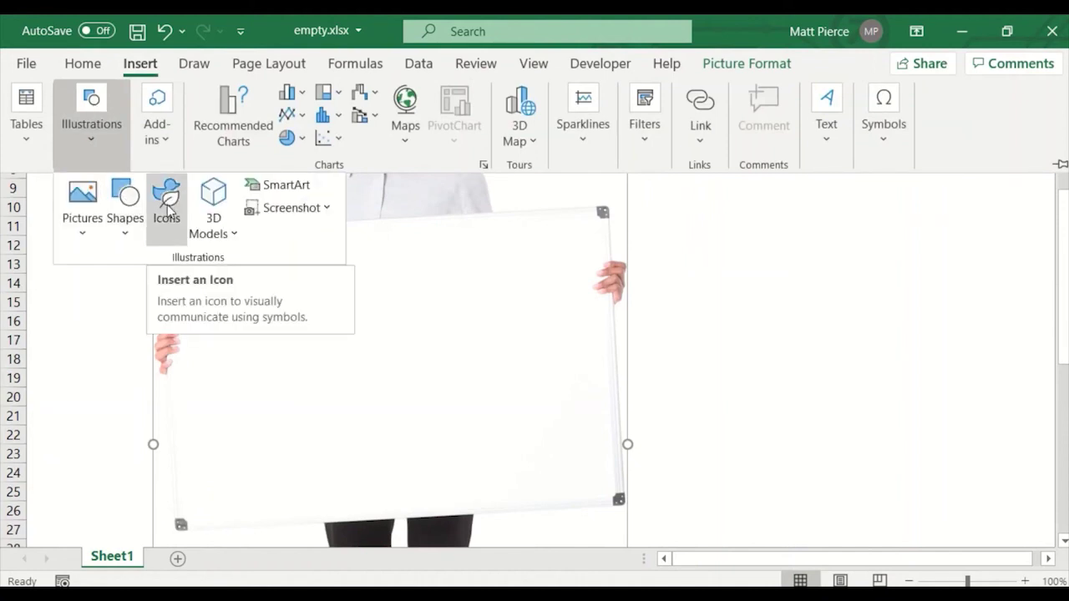
{"action": "left_click", "coordinate": [126, 230]}
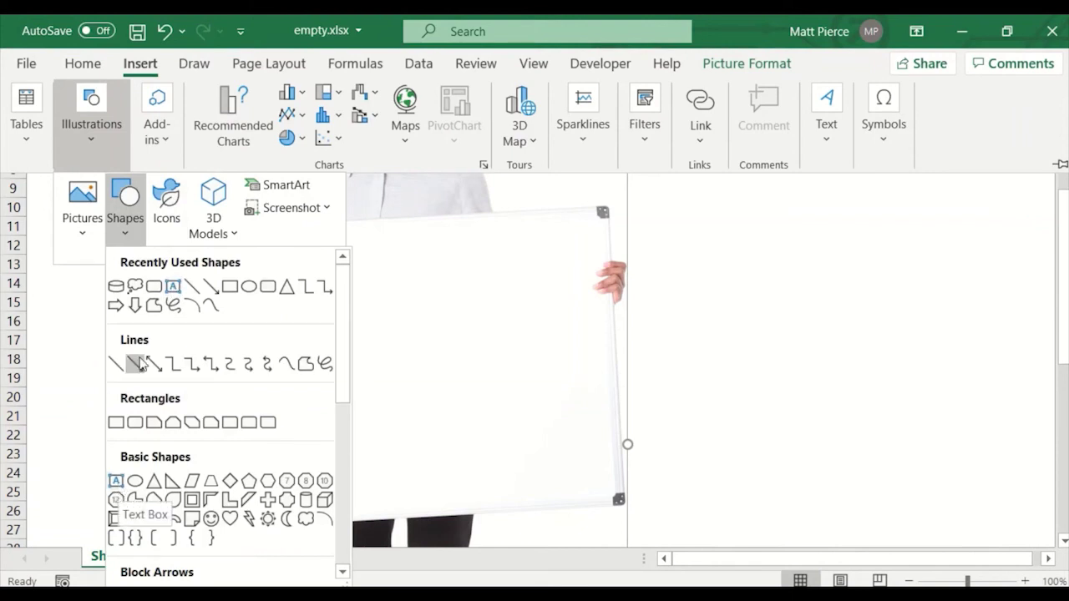
{"action": "left_click", "coordinate": [173, 288]}
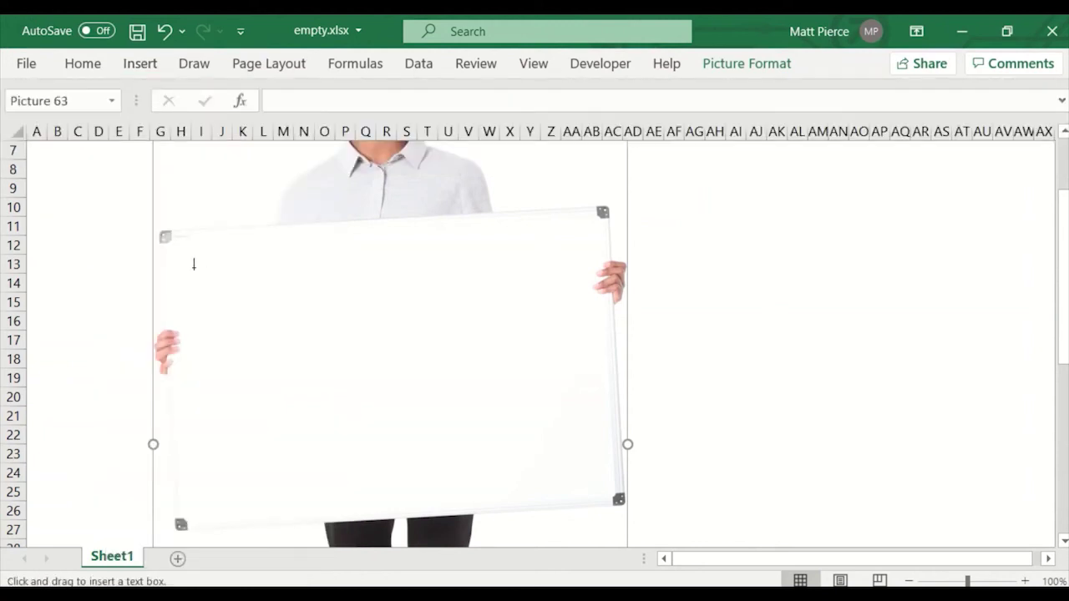
{"action": "left_click_drag", "start_coordinate": [193, 262], "coordinate": [601, 486]}
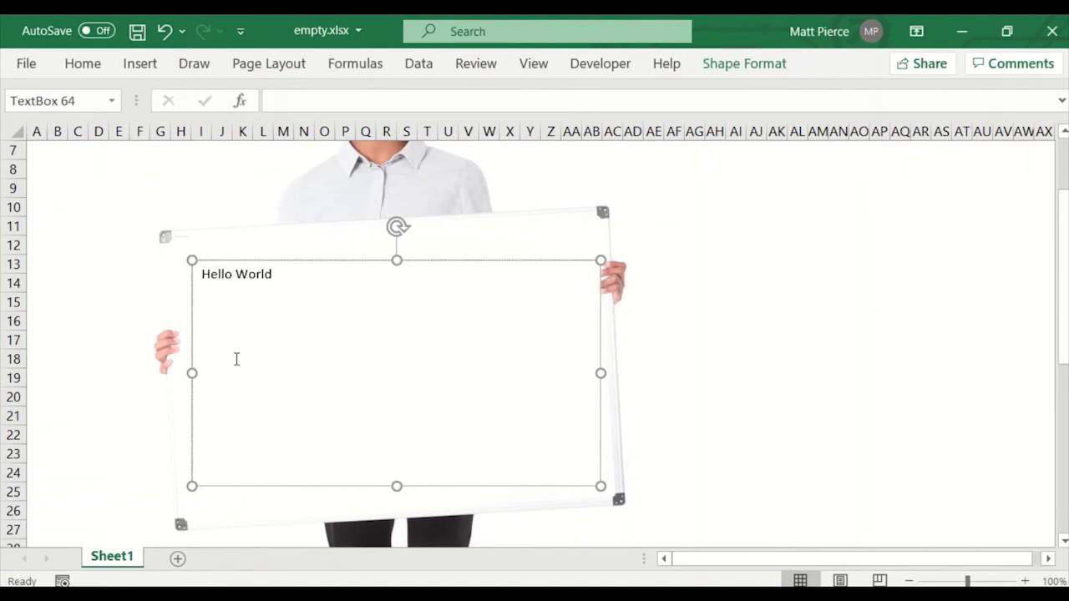
- Make the whole "Hello World" text bold and keep the ribbon permanently expanded
{"action": "key", "text": "ctrl+a"}
{"action": "key", "text": "ctrl+b"}
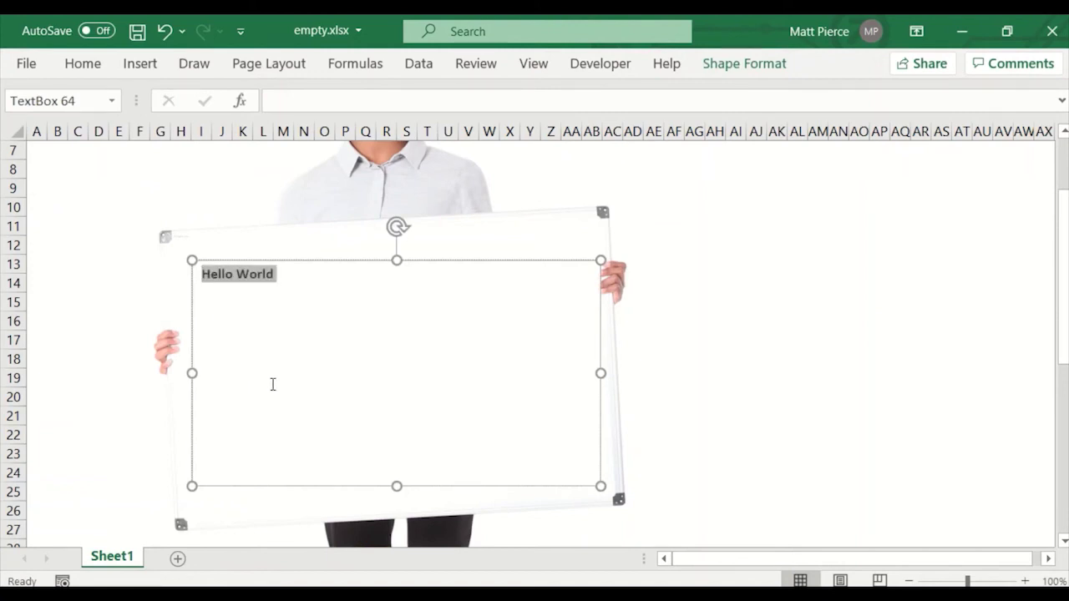
{"action": "left_click", "coordinate": [87, 67]}
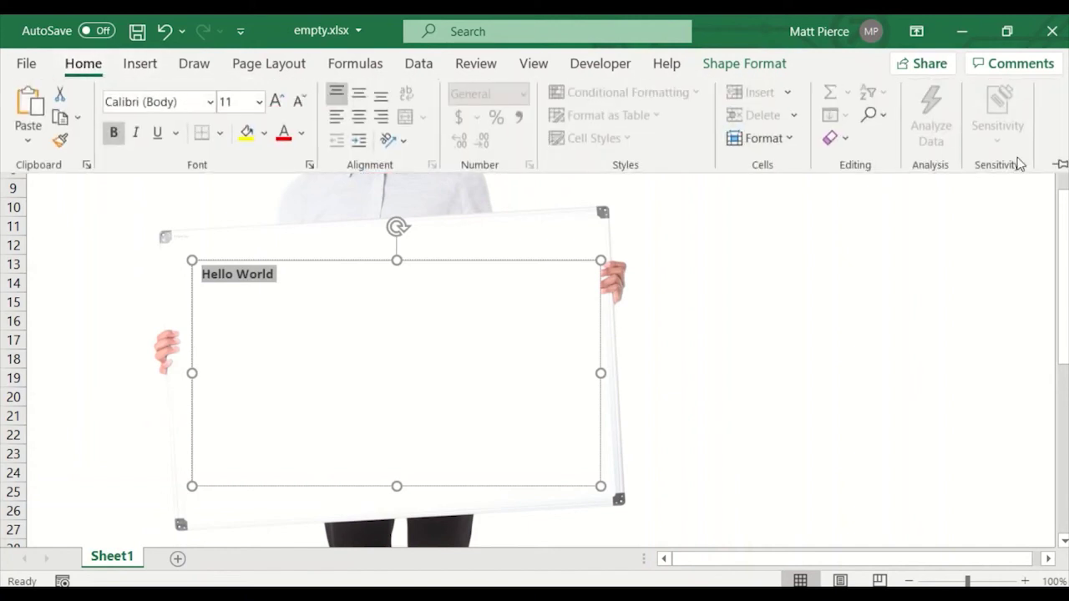
{"action": "left_click", "coordinate": [1059, 165]}
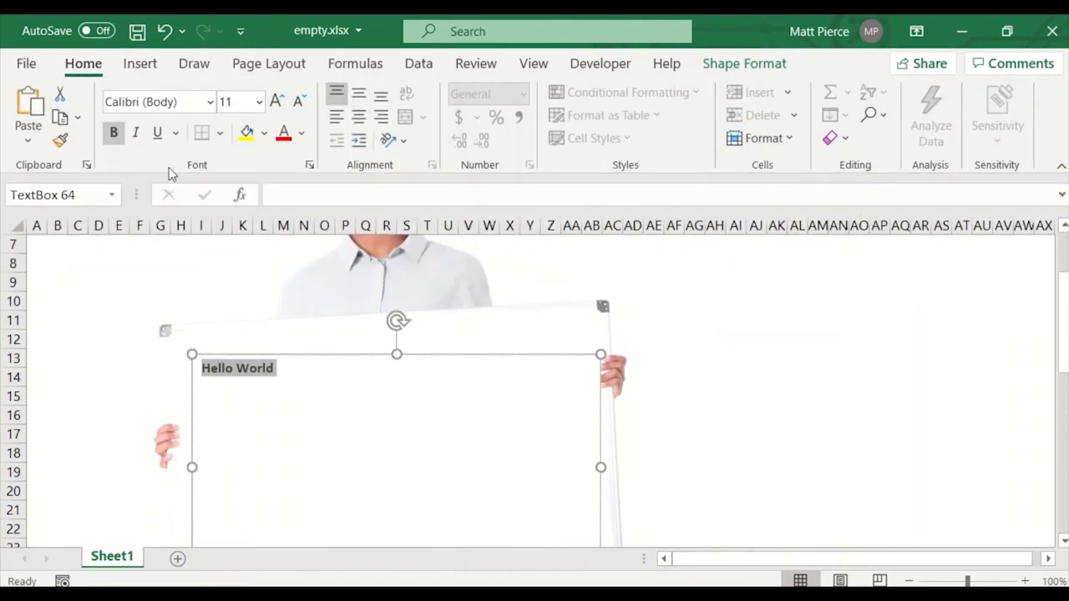
- Set the "Hello World" text's font to Arial Black and its color to red
{"action": "left_click", "coordinate": [210, 102]}
{"action": "scroll", "coordinate": [167, 284], "scroll_direction": "down", "scroll_amount": 3}
{"action": "scroll", "coordinate": [195, 179], "scroll_direction": "up", "scroll_amount": 3}
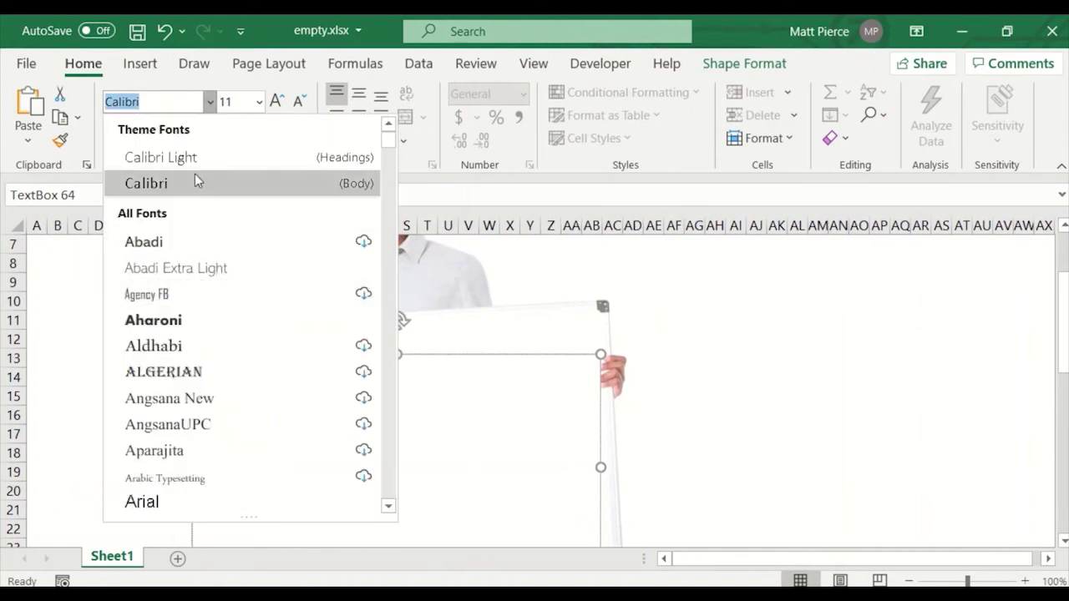
{"action": "scroll", "coordinate": [162, 315], "scroll_direction": "down", "scroll_amount": 2}
{"action": "left_click", "coordinate": [192, 372]}
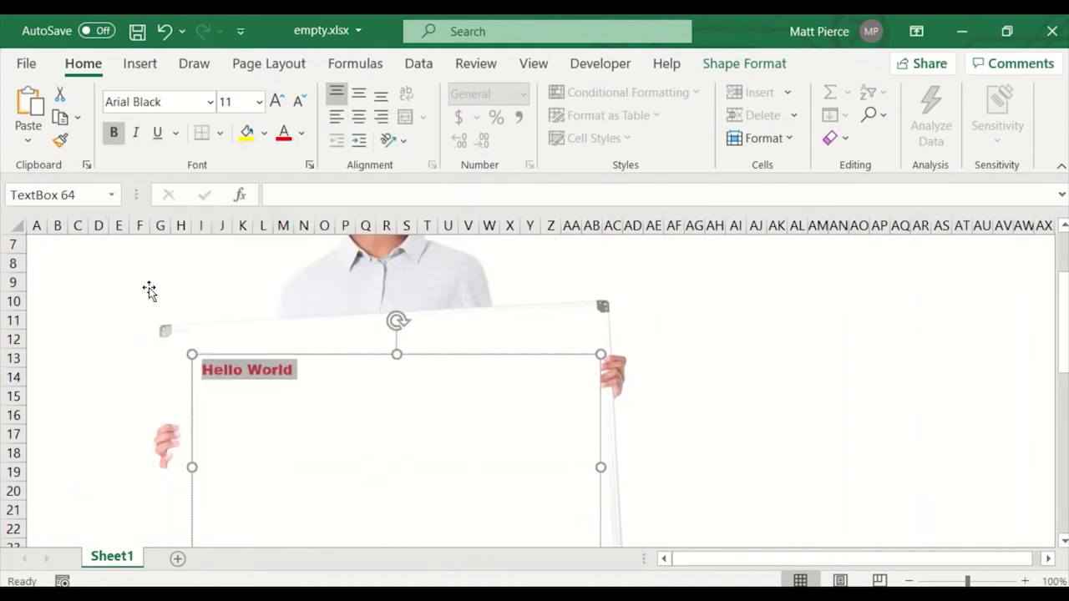
- Enlarge the "Hello World" text to size 44 and center it horizontally and vertically in the text box
{"action": "left_click", "coordinate": [259, 102]}
{"action": "scroll", "coordinate": [238, 242], "scroll_direction": "down", "scroll_amount": 2}
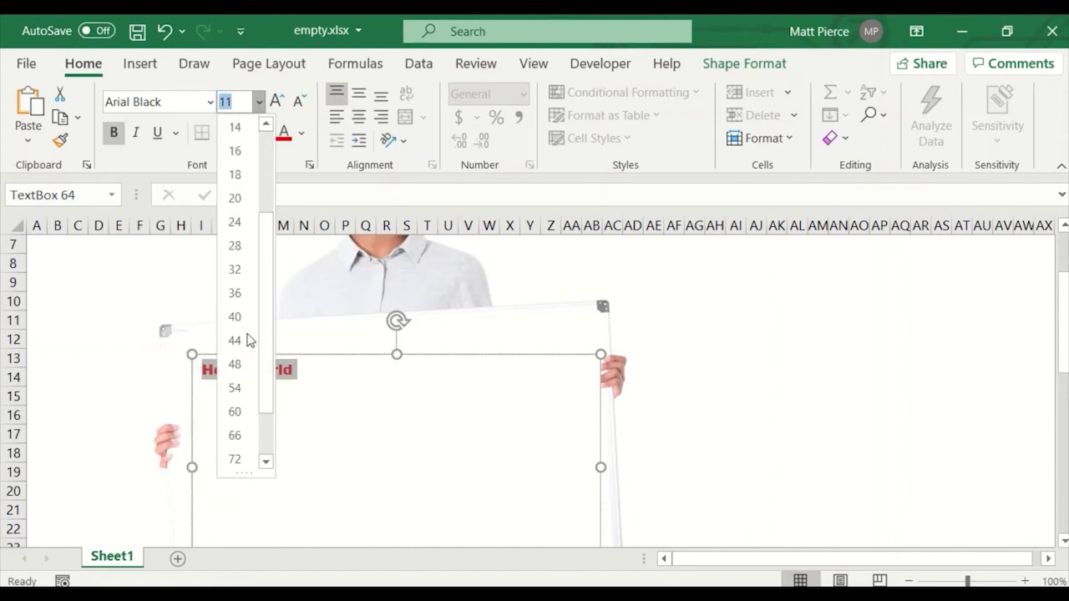
{"action": "left_click", "coordinate": [234, 270]}
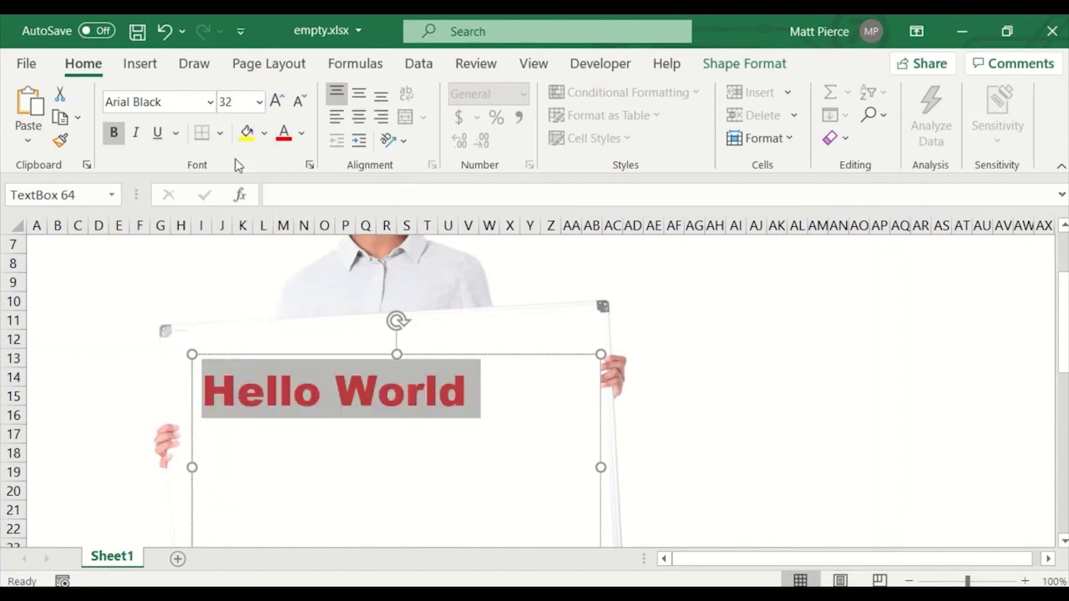
{"action": "left_click", "coordinate": [259, 102]}
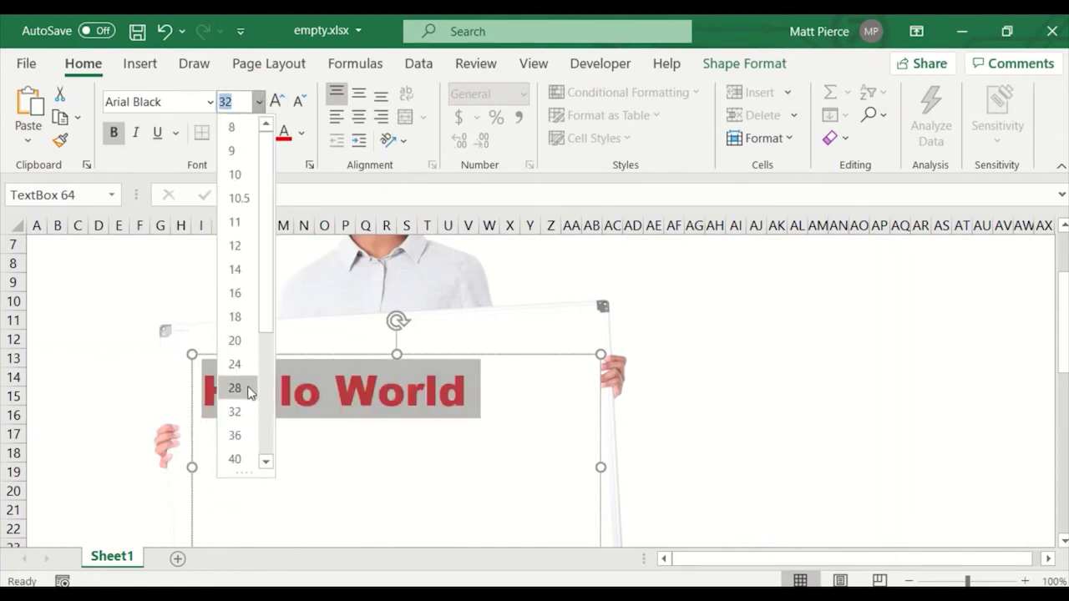
{"action": "scroll", "coordinate": [241, 387], "scroll_direction": "down", "scroll_amount": 1}
{"action": "left_click", "coordinate": [277, 102]}
{"action": "left_click", "coordinate": [277, 102]}
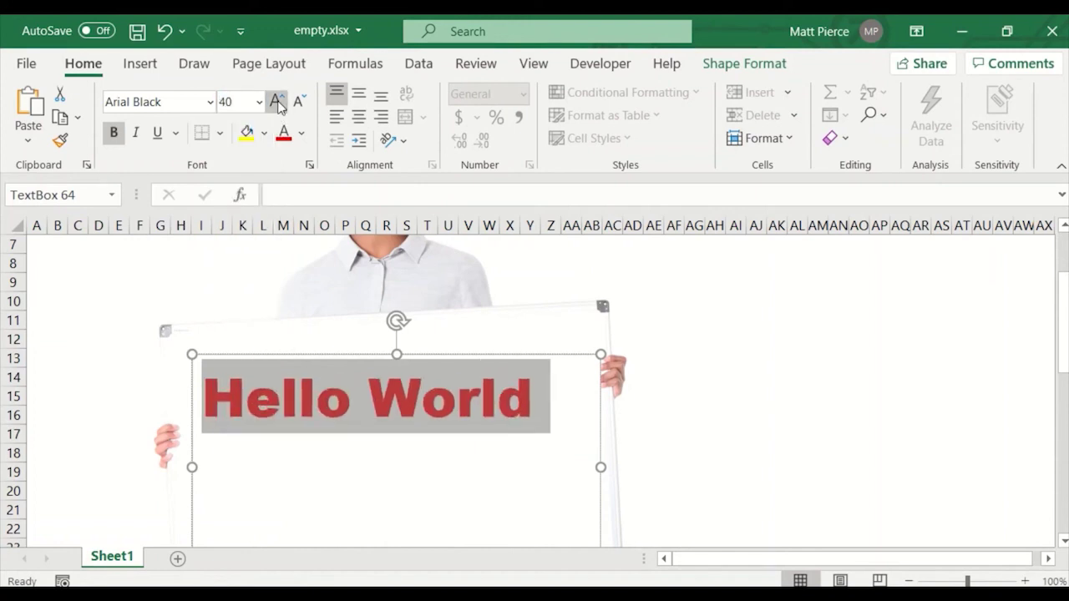
{"action": "left_click", "coordinate": [277, 101]}
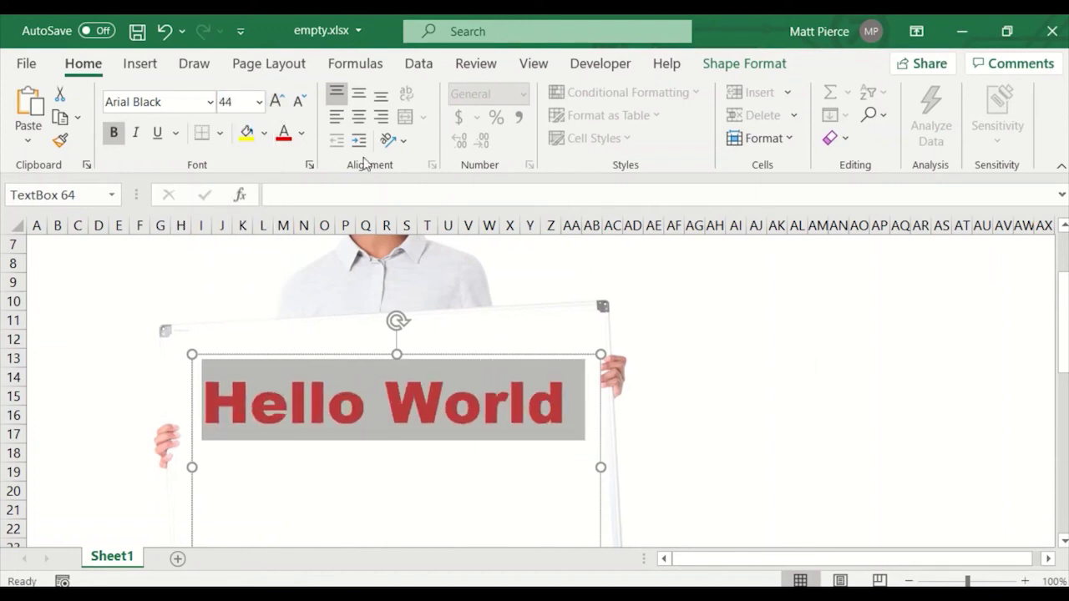
{"action": "left_click", "coordinate": [358, 117]}
{"action": "left_click", "coordinate": [359, 94]}
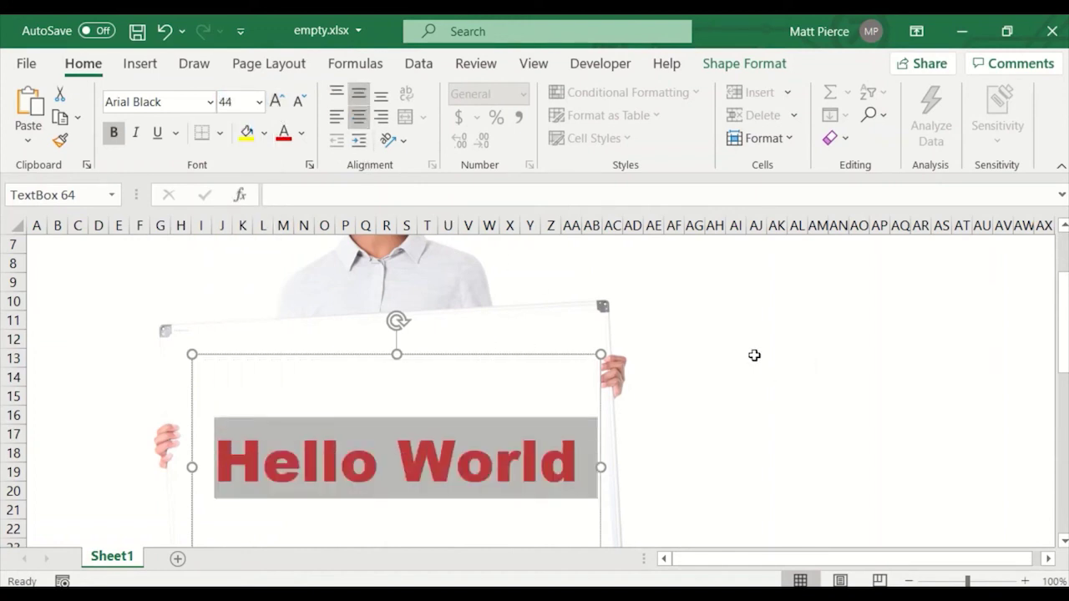
- Rotate the text box slightly counterclockwise to match the tilt of the white board, and deselect it
{"action": "scroll", "coordinate": [765, 375], "scroll_direction": "down", "scroll_amount": 1}
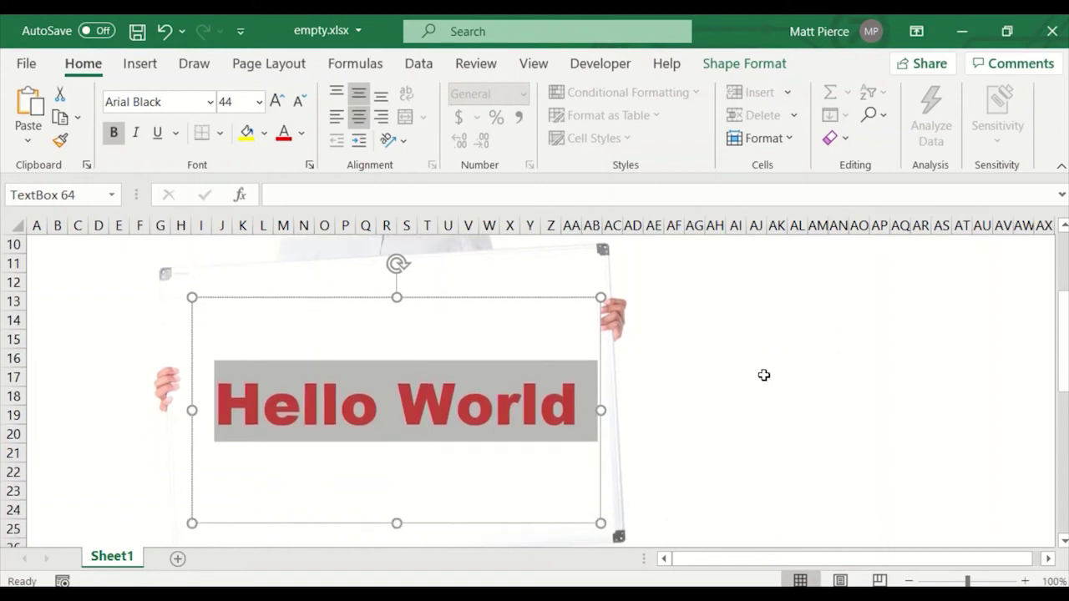
{"action": "scroll", "coordinate": [763, 375], "scroll_direction": "down", "scroll_amount": 1}
{"action": "scroll", "coordinate": [756, 377], "scroll_direction": "up", "scroll_amount": 1}
{"action": "left_click_drag", "start_coordinate": [399, 264], "coordinate": [392, 264]}
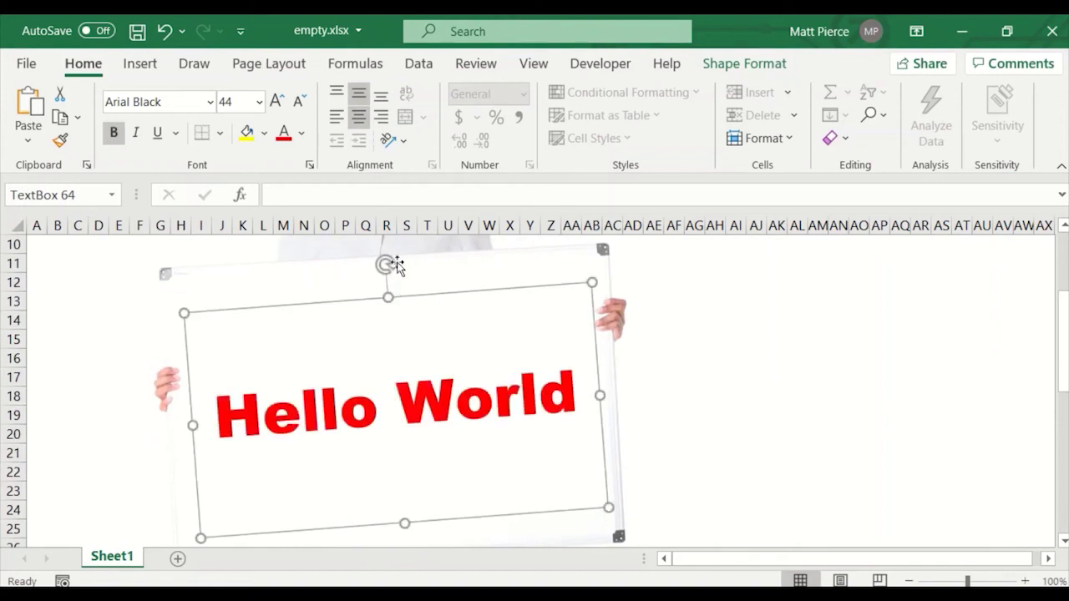
{"action": "left_click_drag", "start_coordinate": [384, 264], "coordinate": [389, 261]}
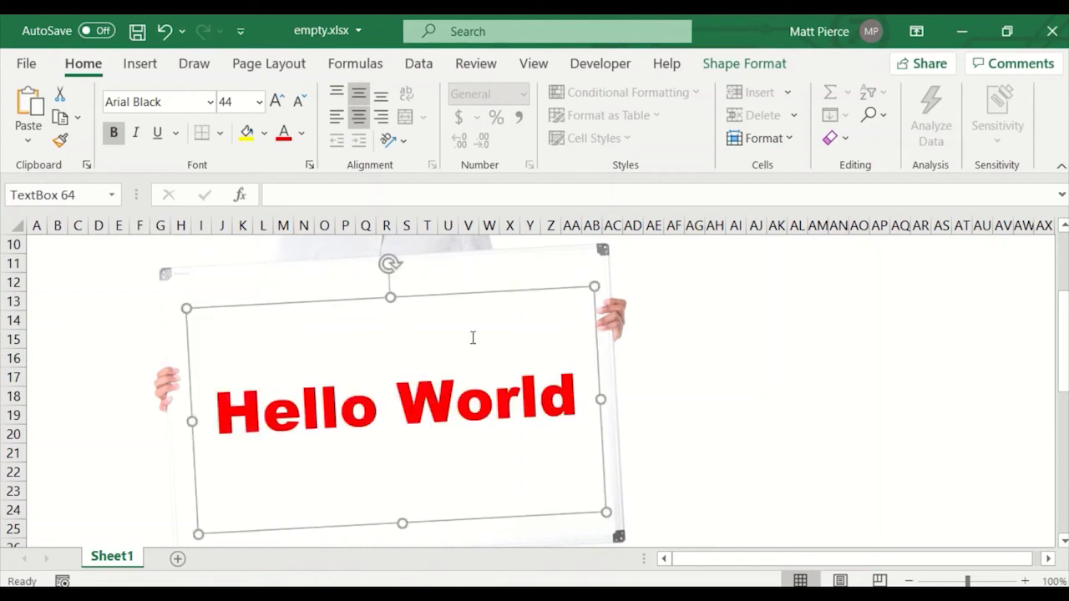
{"action": "left_click", "coordinate": [835, 358]}
- Open the Format Shape settings for the "Hello World" text box
{"action": "left_click", "coordinate": [449, 299]}
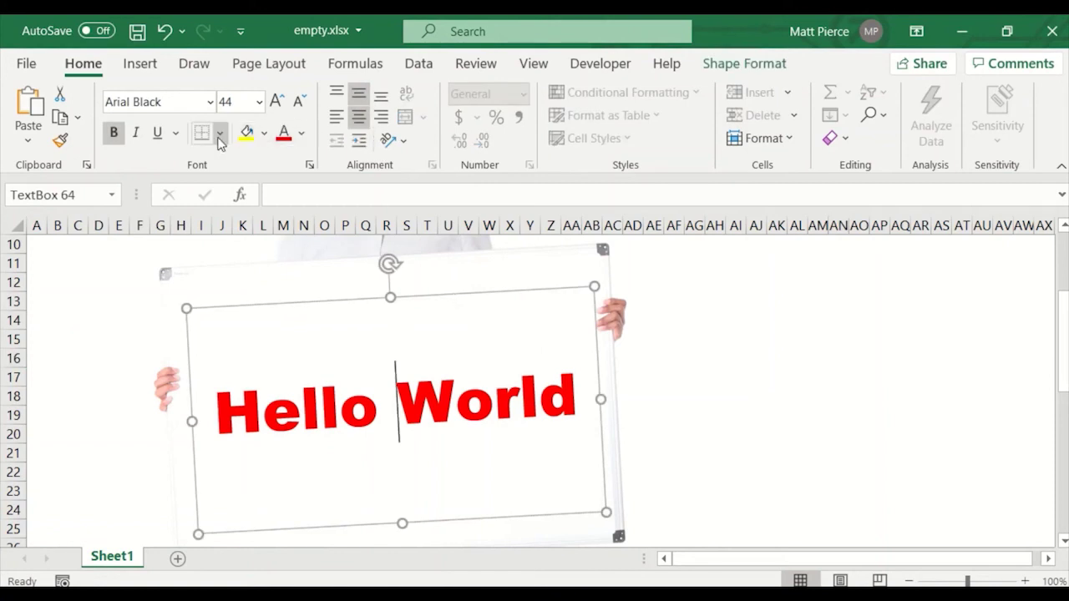
{"action": "right_click", "coordinate": [467, 297]}
{"action": "left_click", "coordinate": [541, 575]}
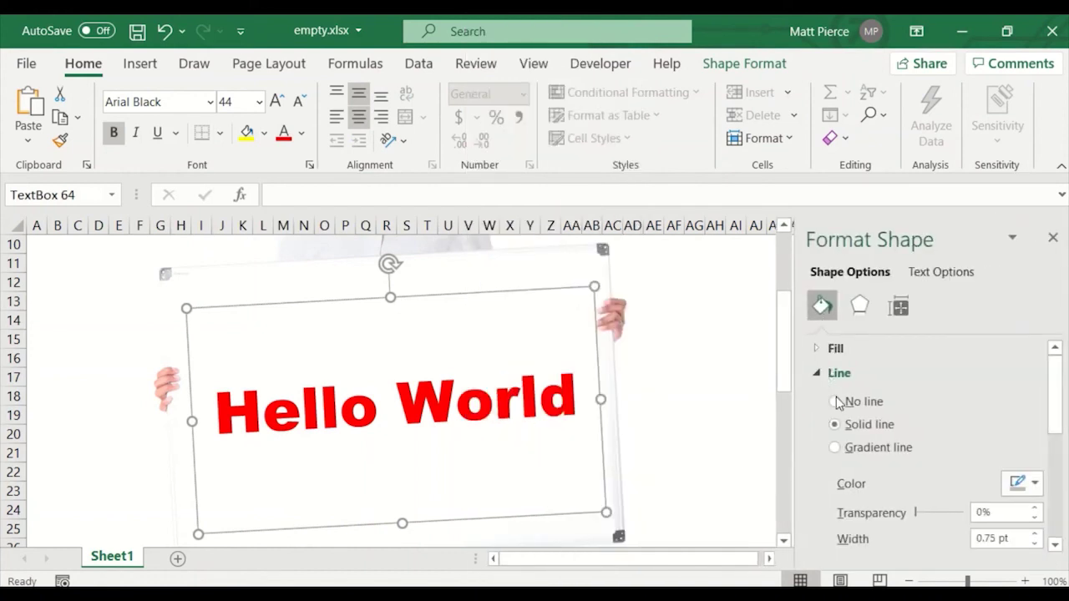
- Remove the outline from the Hello World text box and deselect it
{"action": "left_click", "coordinate": [839, 402]}
{"action": "left_click", "coordinate": [731, 414]}
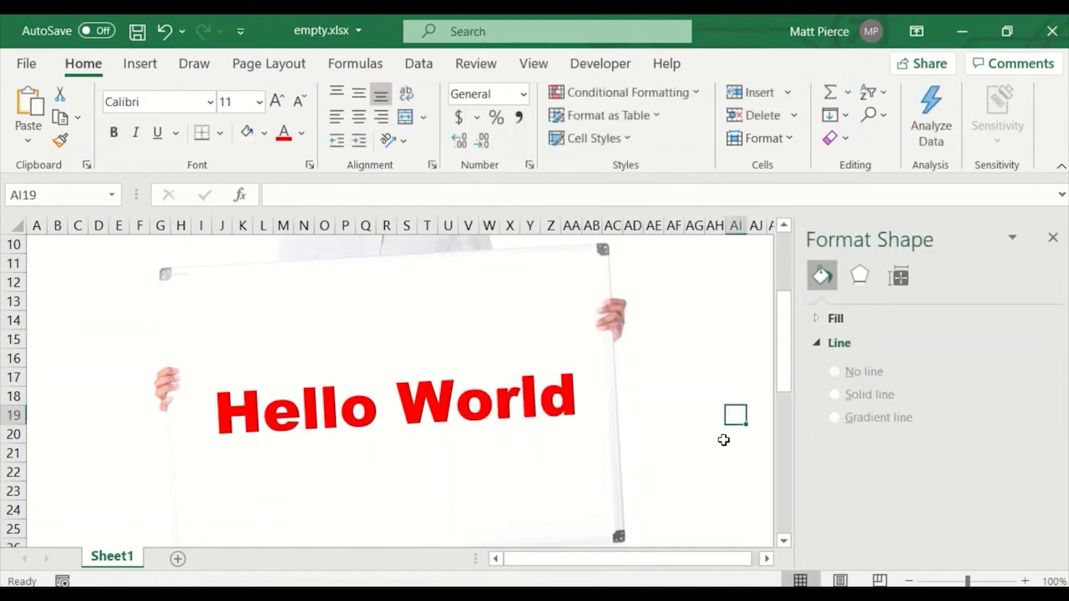
{"action": "scroll", "coordinate": [708, 455], "scroll_direction": "down", "scroll_amount": 4}
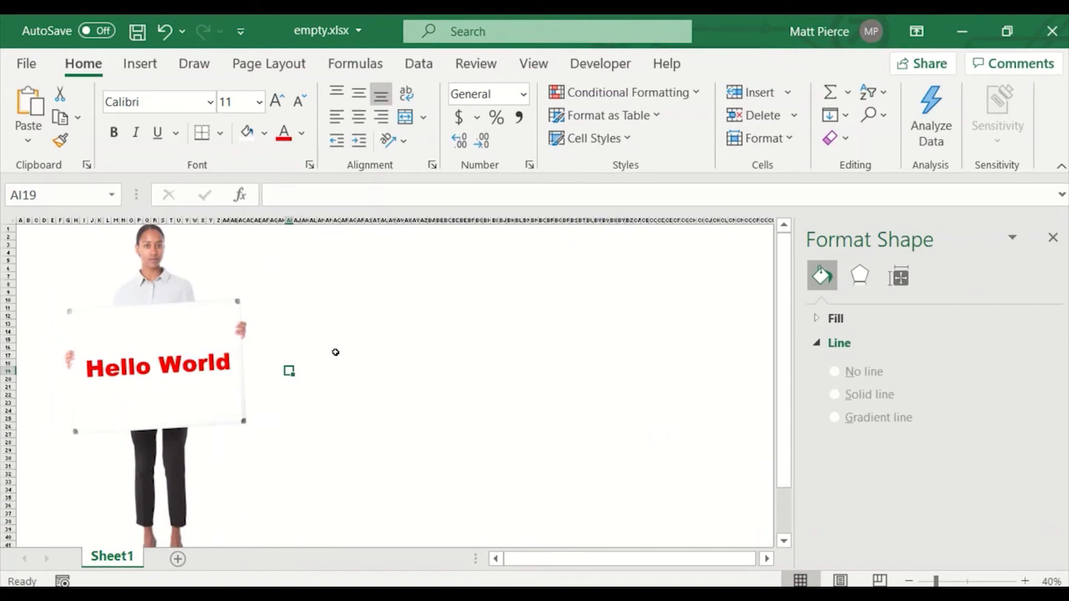
- Send the Hello World text box behind the picture, and move the picture aside to expose the text, undoing that move
{"action": "left_click", "coordinate": [143, 65]}
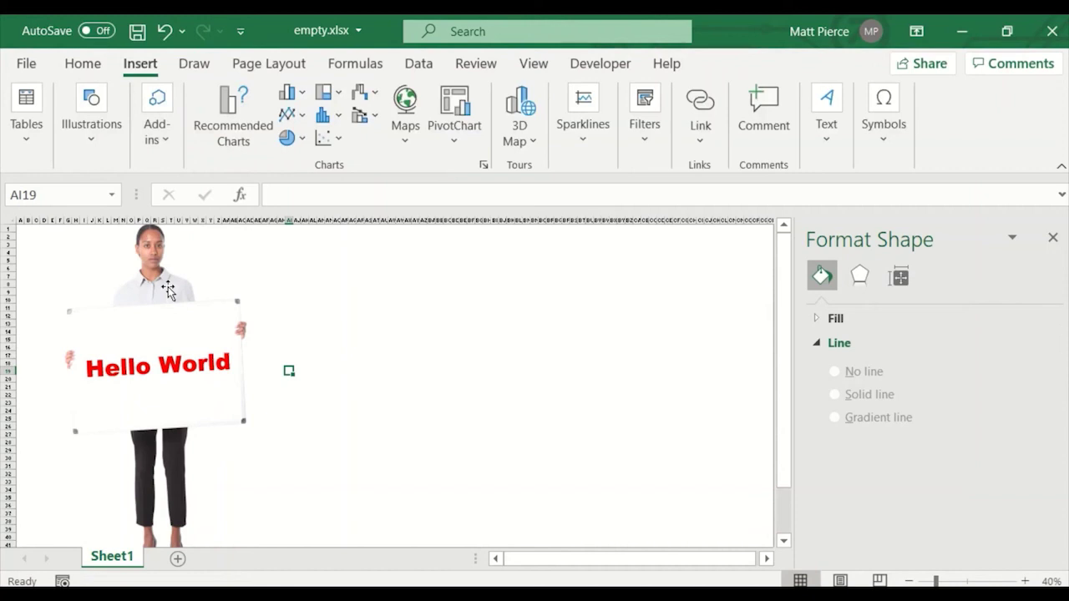
{"action": "left_click", "coordinate": [198, 363]}
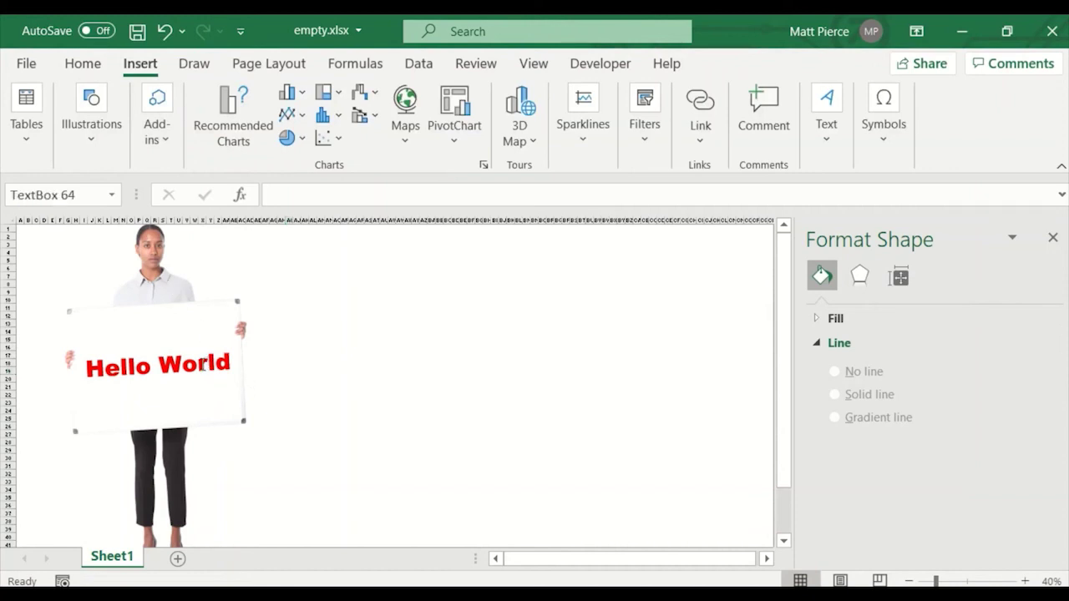
{"action": "right_click", "coordinate": [196, 321]}
{"action": "left_click", "coordinate": [235, 335]}
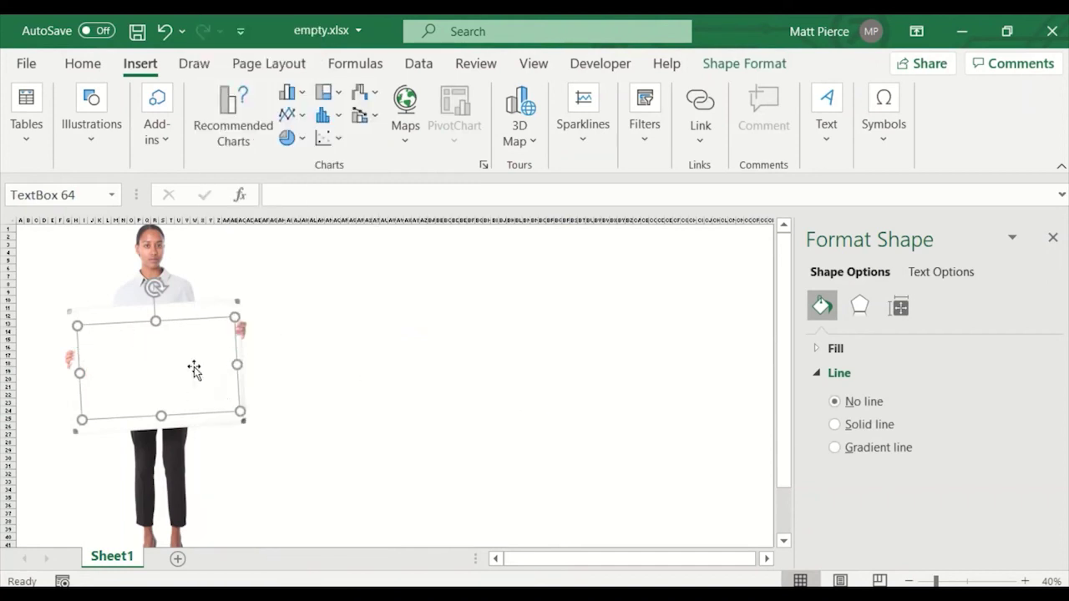
{"action": "left_click", "coordinate": [390, 398]}
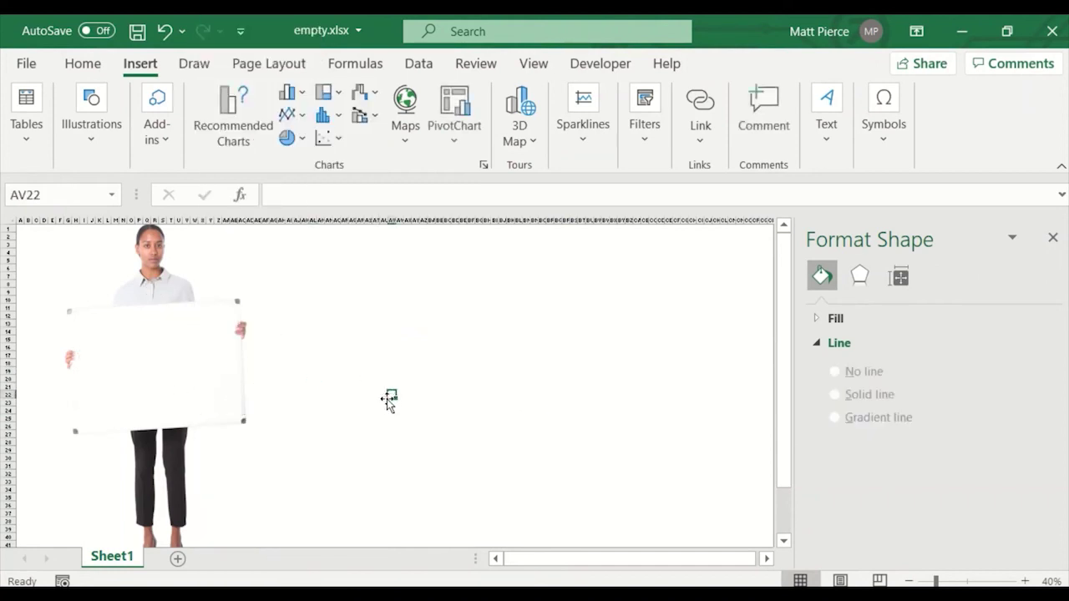
{"action": "left_click_drag", "start_coordinate": [139, 286], "coordinate": [322, 296]}
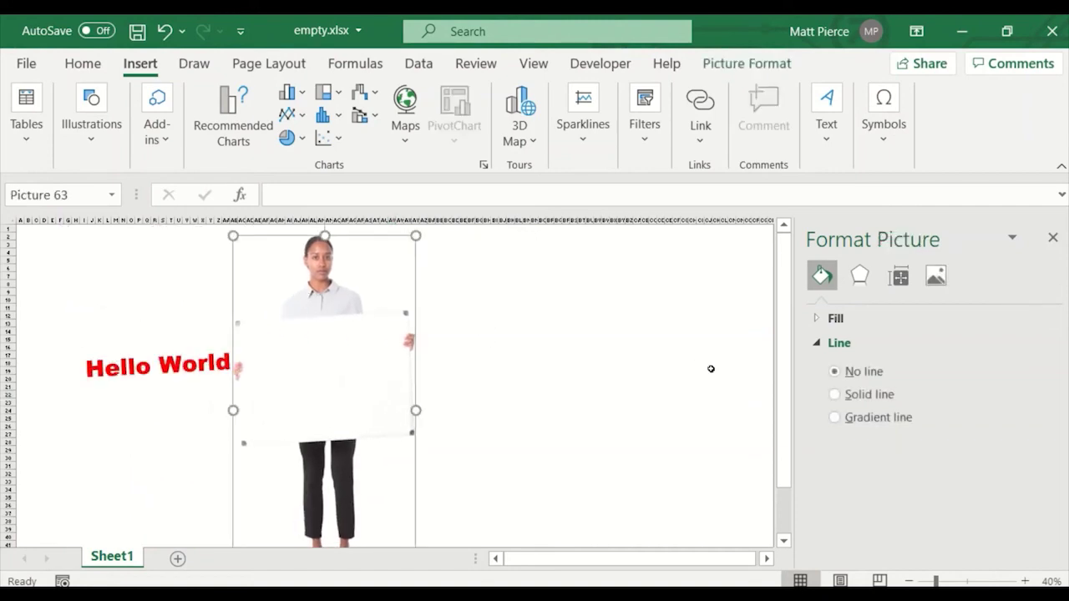
{"action": "key", "text": "ctrl+z"}
- Send the picture of the woman holding the sign to the back, behind the Hello World text box
{"action": "right_click", "coordinate": [160, 335]}
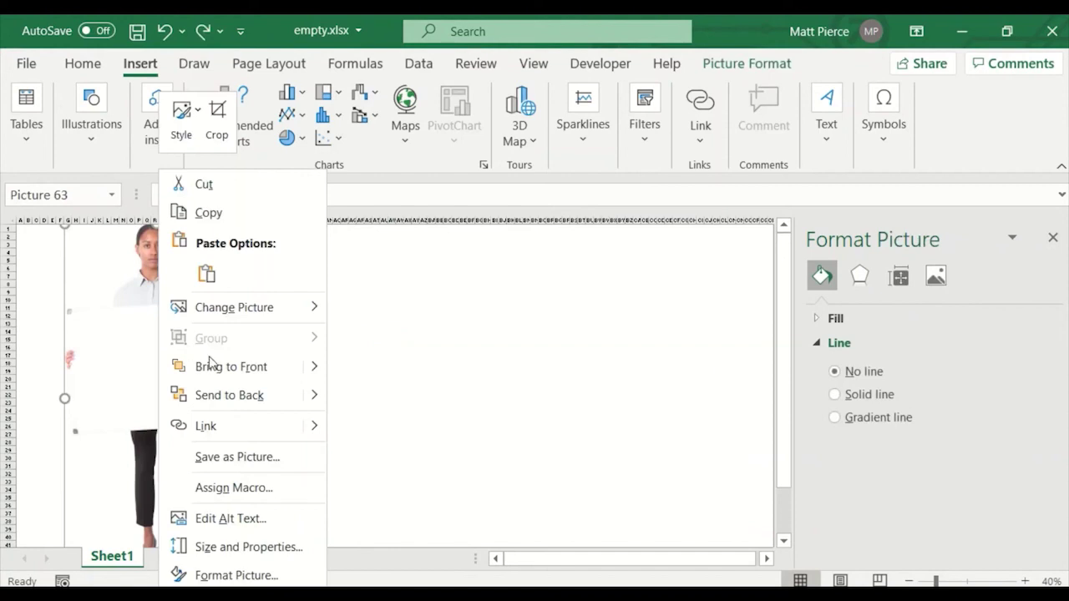
{"action": "left_click", "coordinate": [239, 395]}
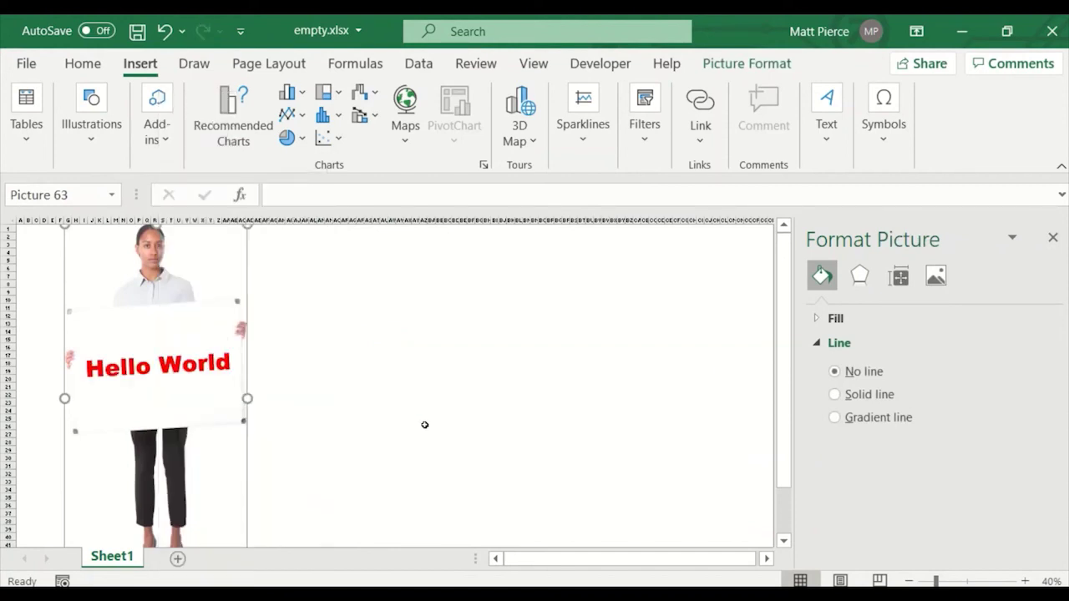
{"action": "left_click", "coordinate": [335, 374]}
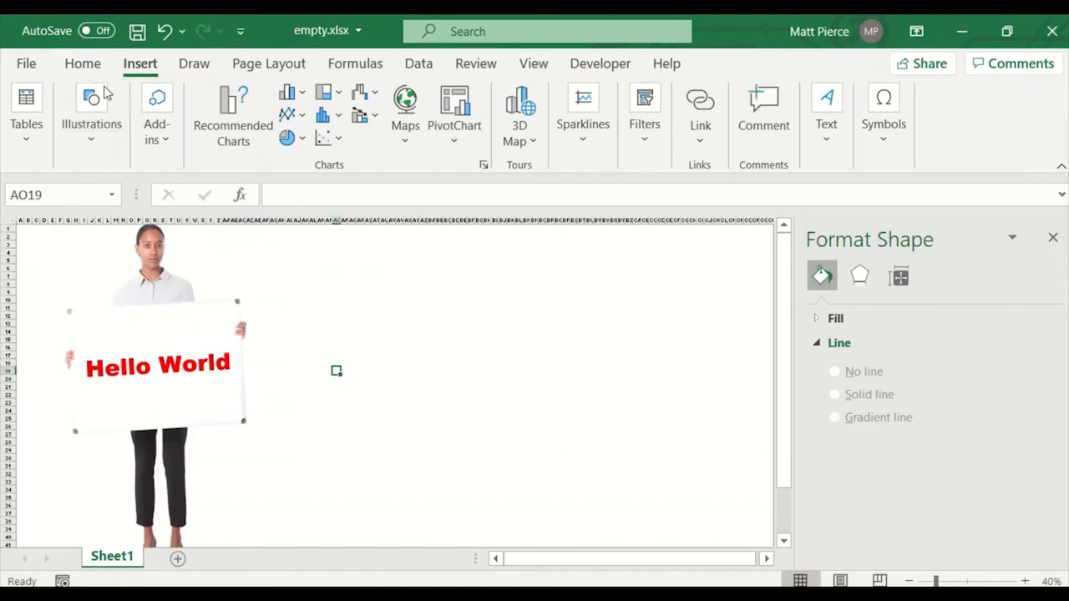
{"action": "left_click", "coordinate": [86, 136]}
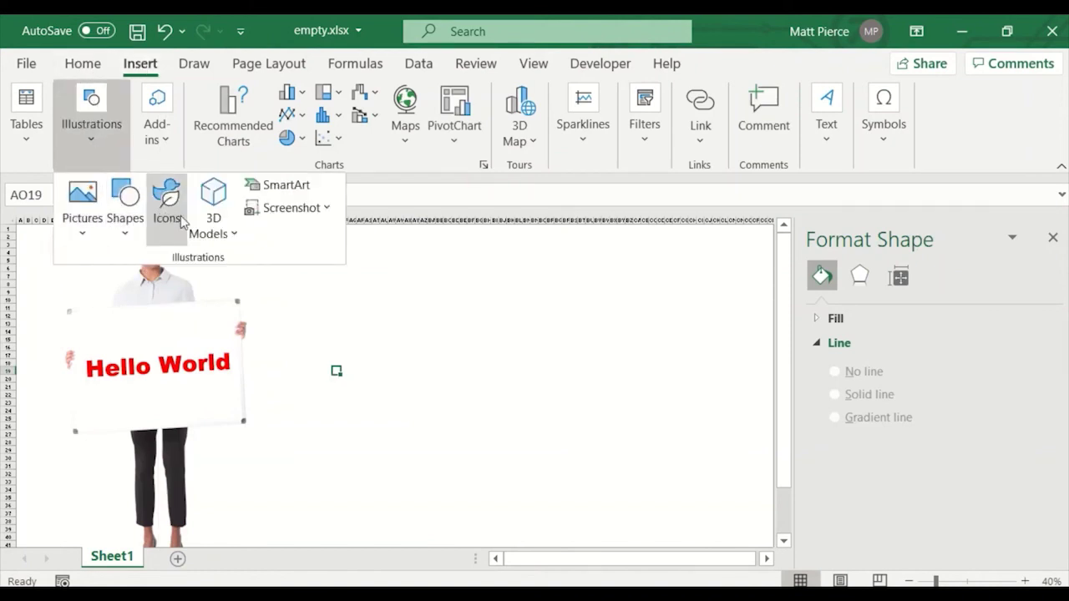
{"action": "left_click", "coordinate": [516, 335]}
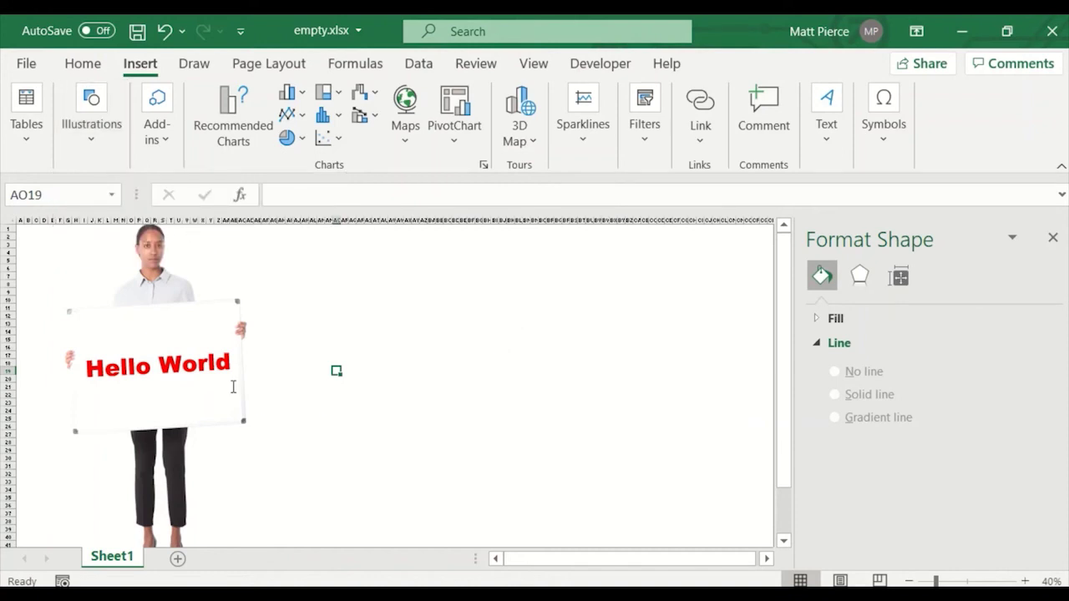
- Compare the context options offered on the Hello World text with those offered on the text box's border
{"action": "right_click", "coordinate": [187, 368]}
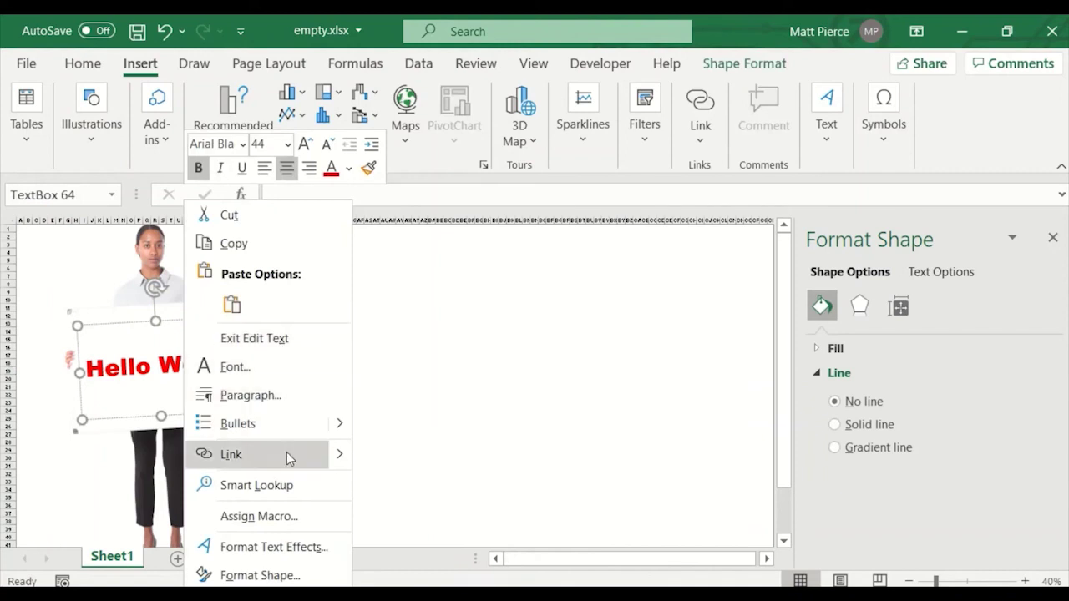
{"action": "left_click", "coordinate": [142, 422]}
{"action": "right_click", "coordinate": [142, 424]}
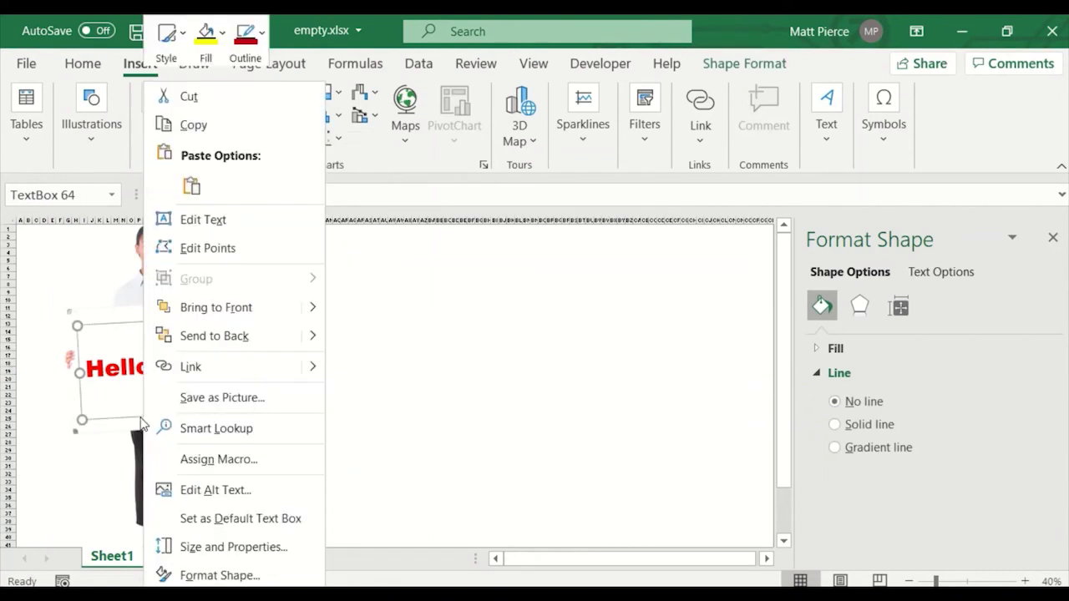
{"action": "left_click", "coordinate": [530, 391]}
{"action": "left_click", "coordinate": [433, 396]}
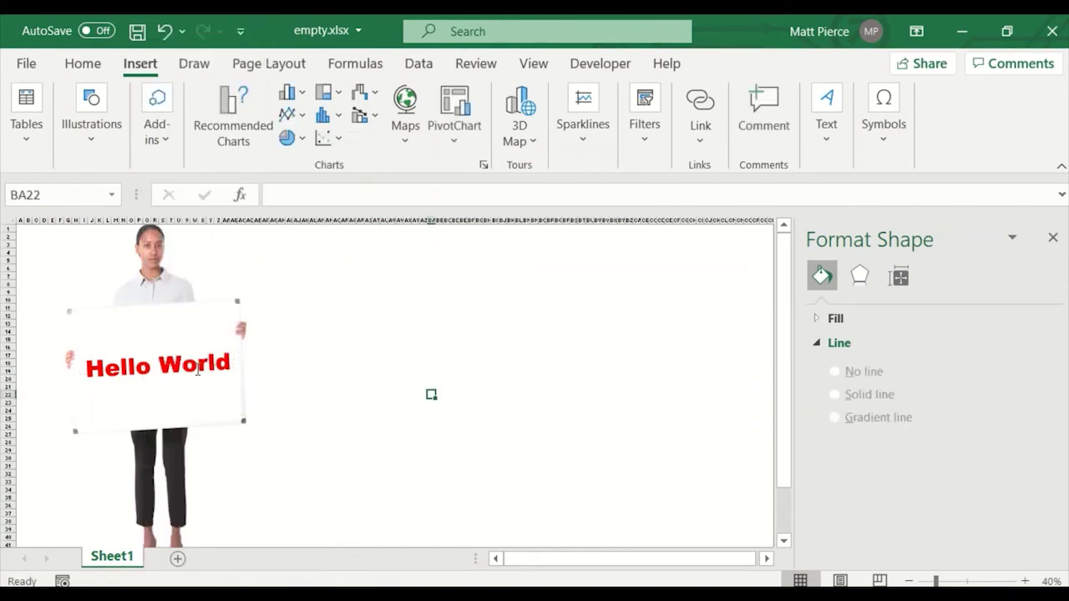
{"action": "right_click", "coordinate": [197, 372]}
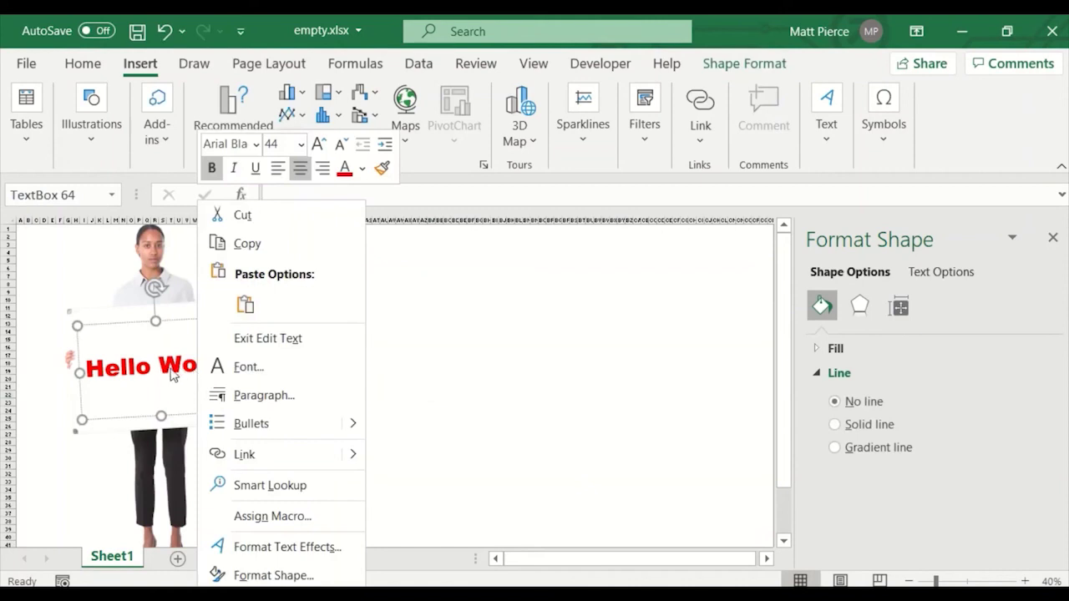
{"action": "key", "text": "Escape"}
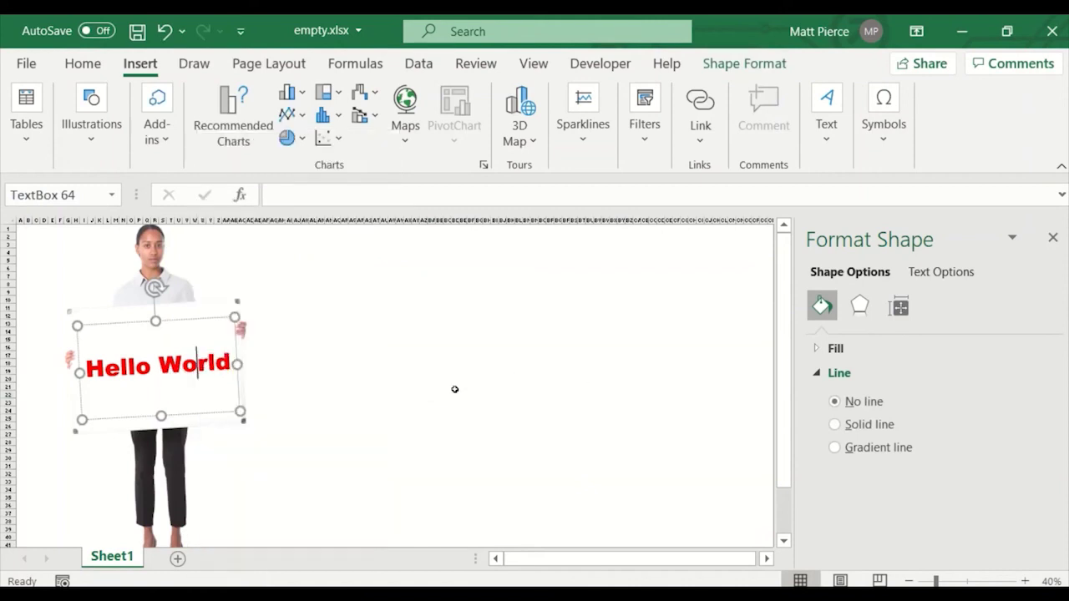
{"action": "right_click", "coordinate": [203, 318]}
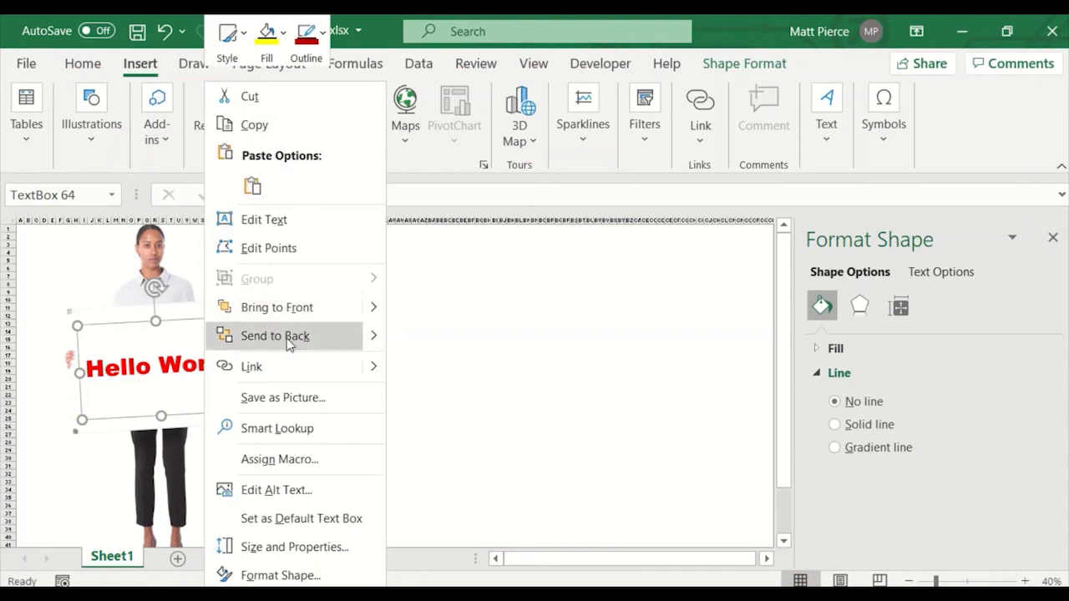
{"action": "left_click", "coordinate": [323, 365]}
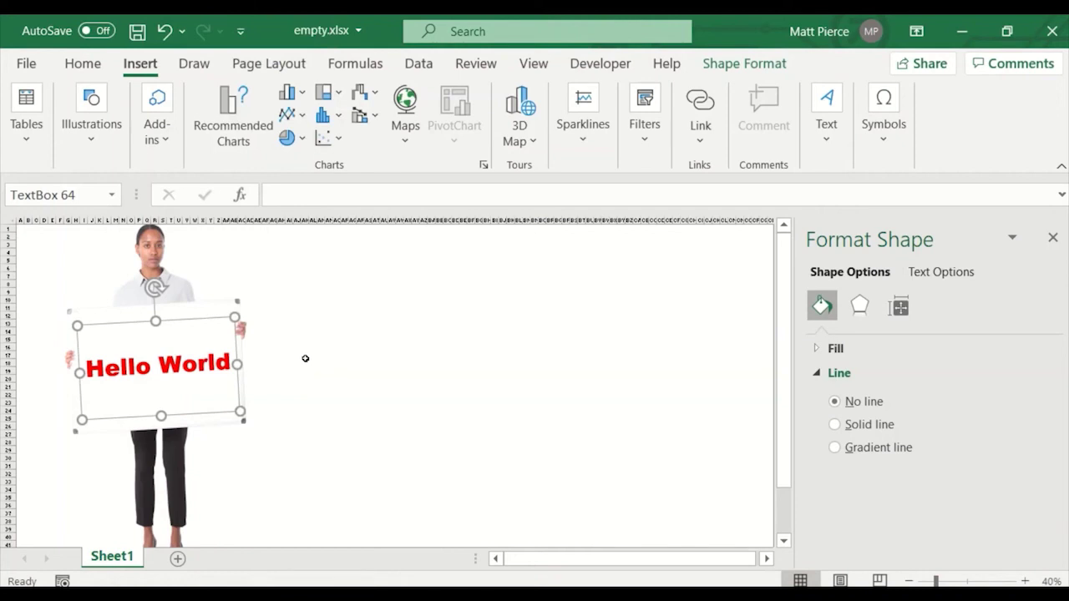
- Examine how the context options differ between an empty cell, the picture, the Hello World text and the text box's border
{"action": "right_click", "coordinate": [321, 317]}
{"action": "mouse_move", "coordinate": [487, 336]}
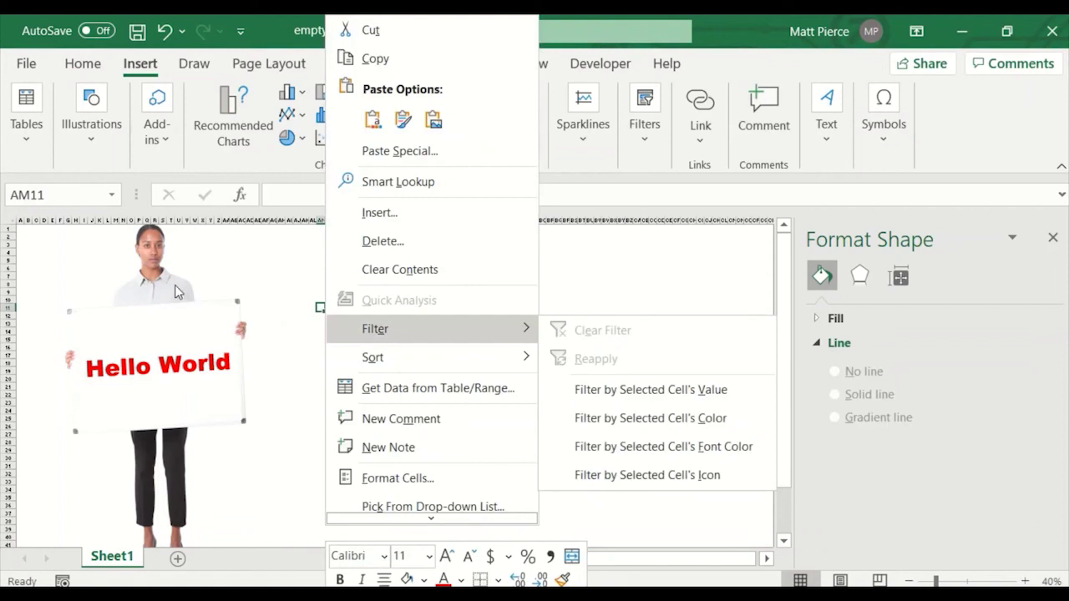
{"action": "left_click", "coordinate": [143, 269]}
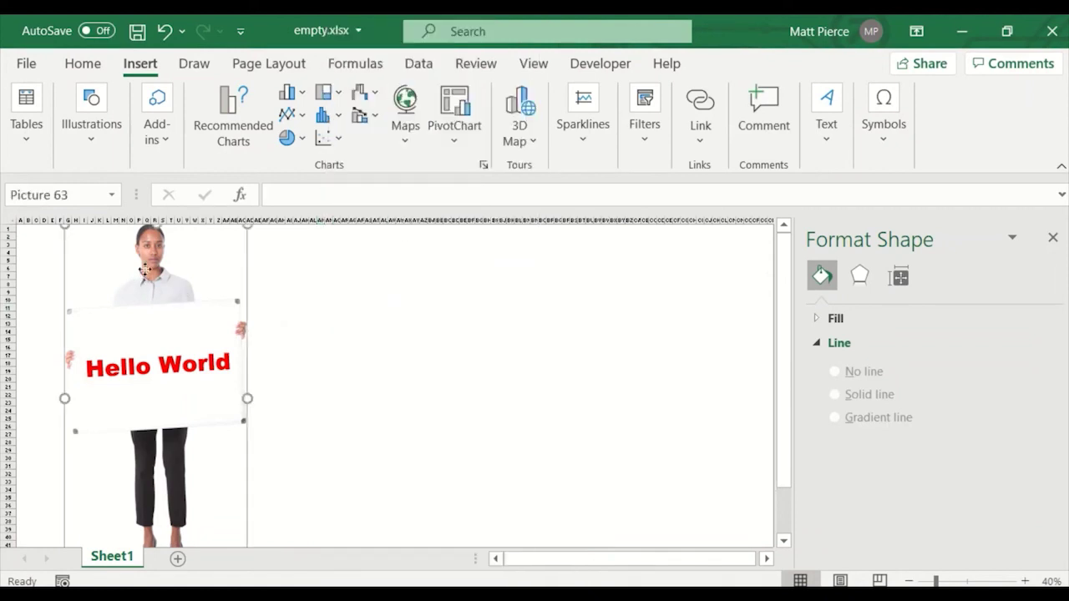
{"action": "right_click", "coordinate": [144, 269]}
{"action": "left_click", "coordinate": [121, 368]}
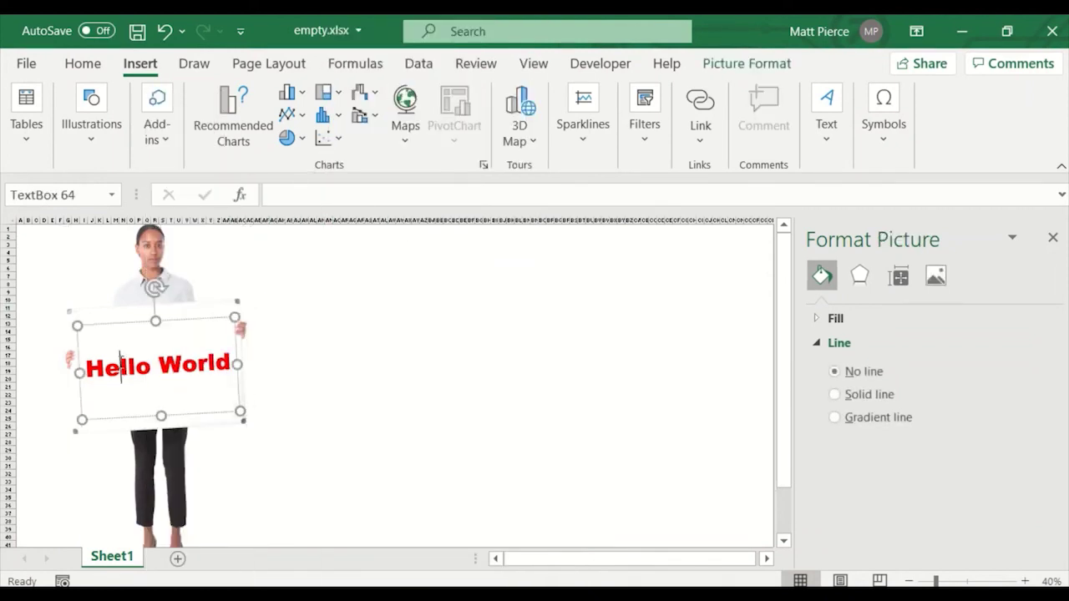
{"action": "right_click", "coordinate": [122, 368]}
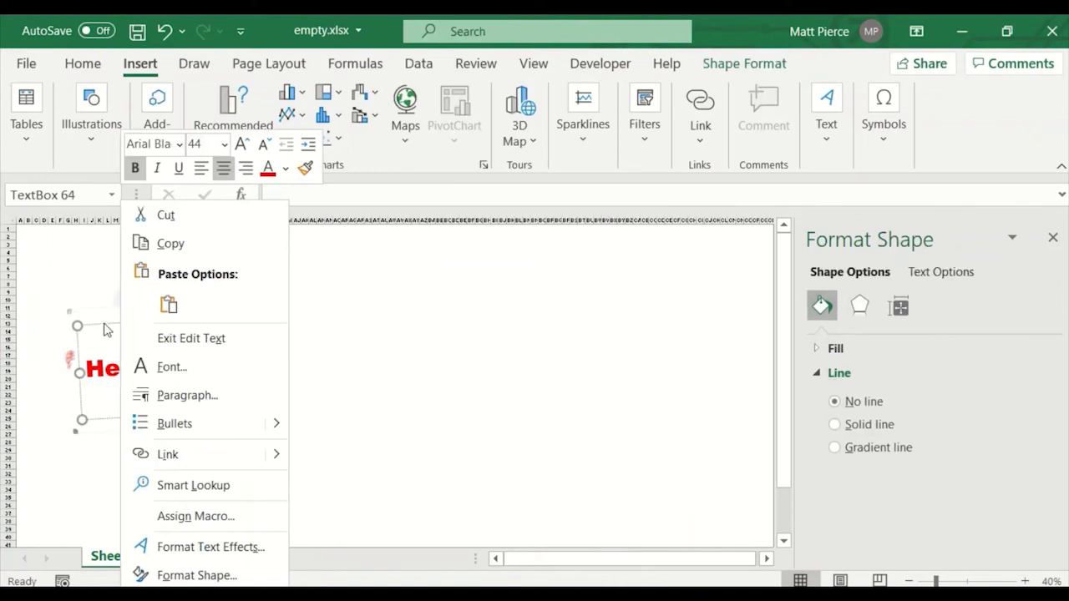
{"action": "right_click", "coordinate": [106, 328]}
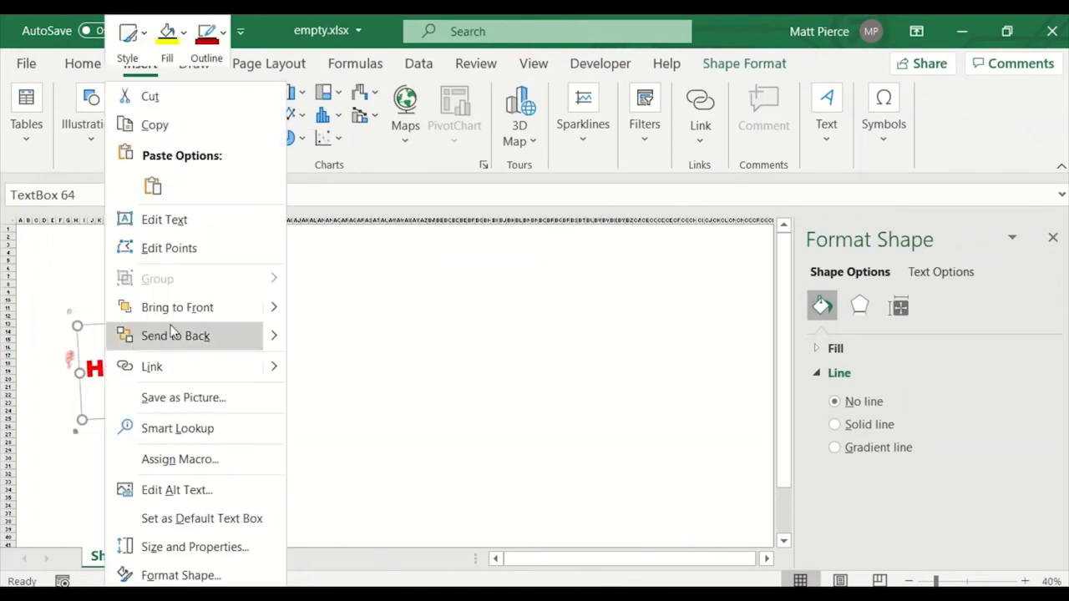
{"action": "key", "text": "Escape"}
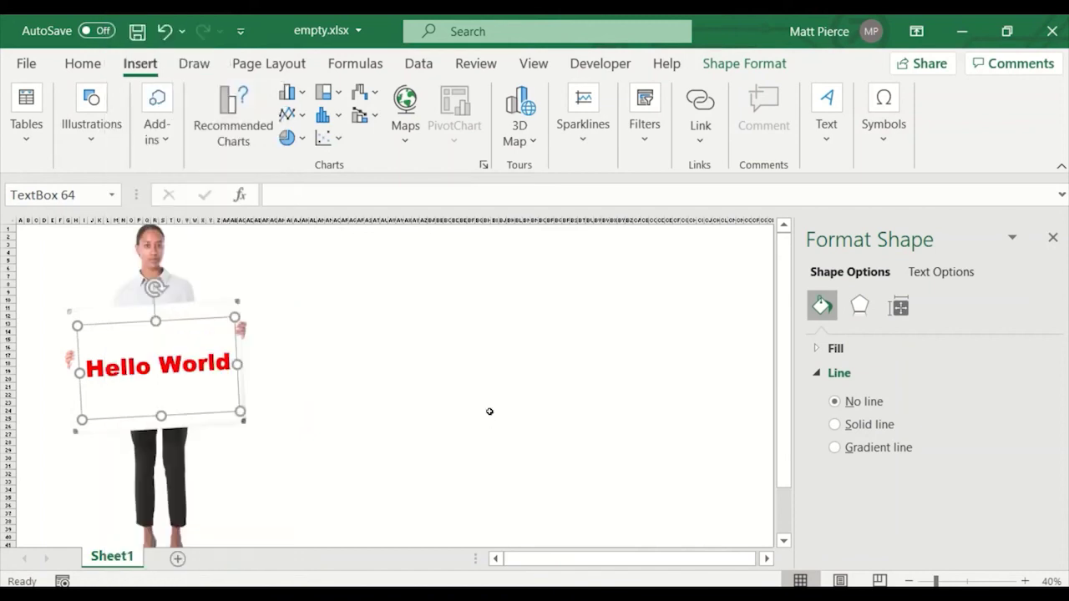
{"action": "left_click", "coordinate": [227, 427]}
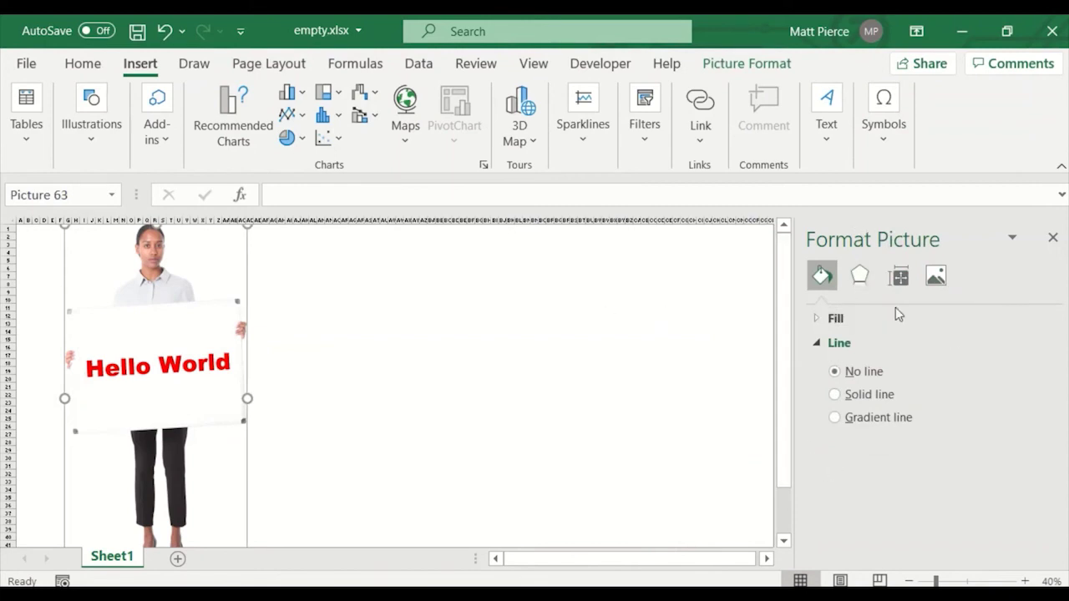
{"action": "left_click", "coordinate": [431, 323]}
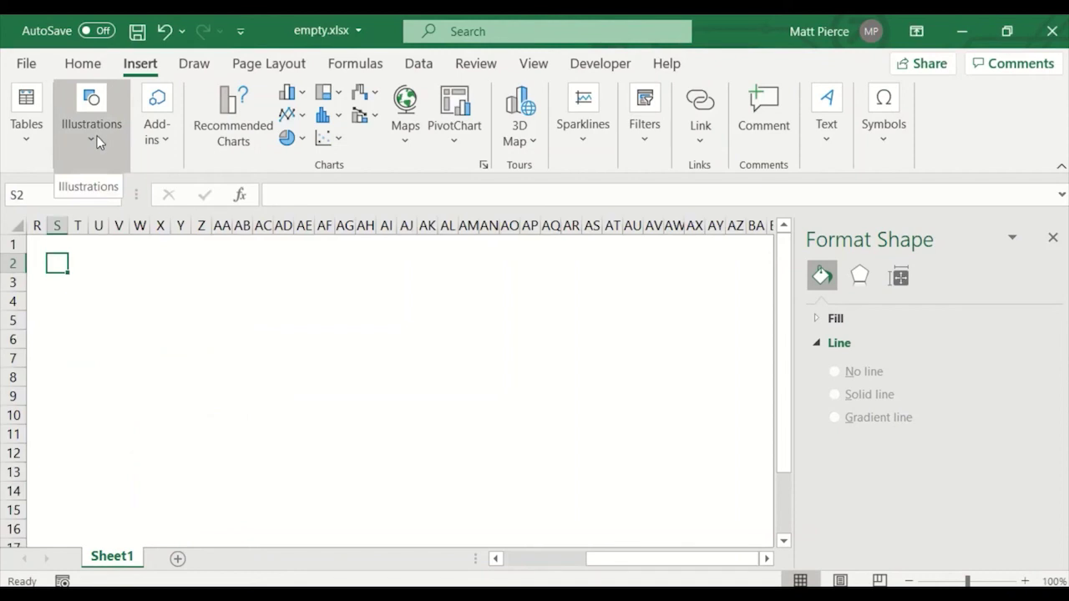
- Open the stock content library for inserting icons and browse the Doggo category of stickers
{"action": "left_click", "coordinate": [96, 139]}
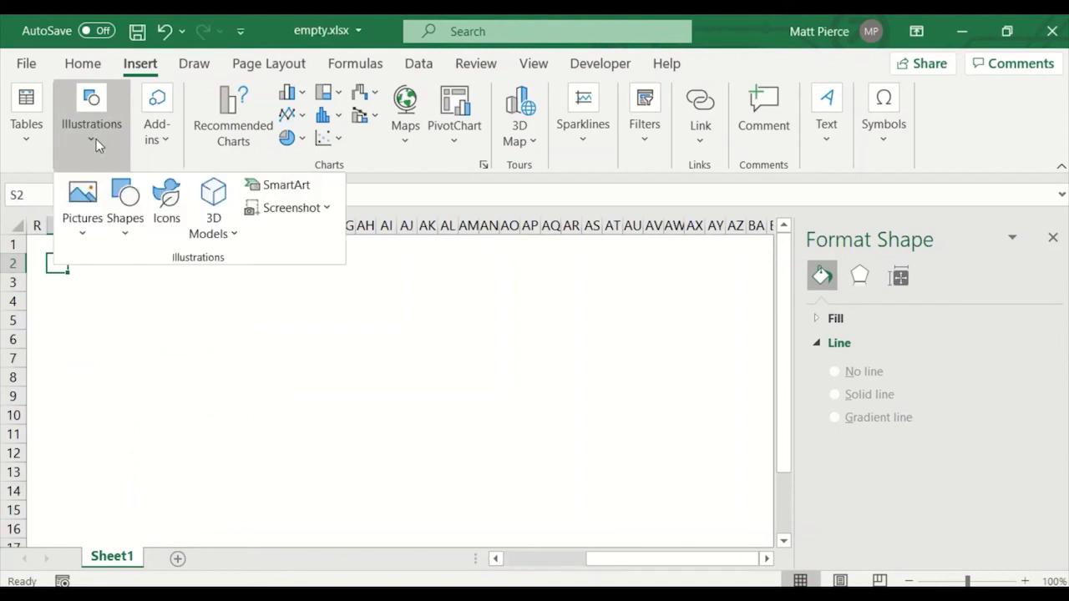
{"action": "left_click", "coordinate": [167, 213]}
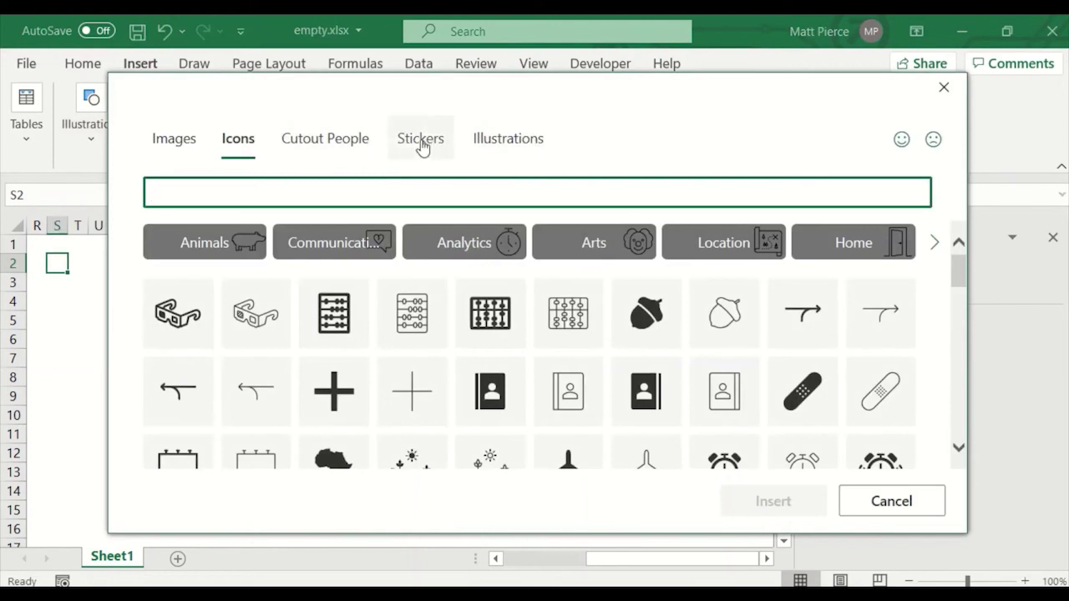
{"action": "left_click", "coordinate": [421, 144]}
{"action": "left_click", "coordinate": [421, 143]}
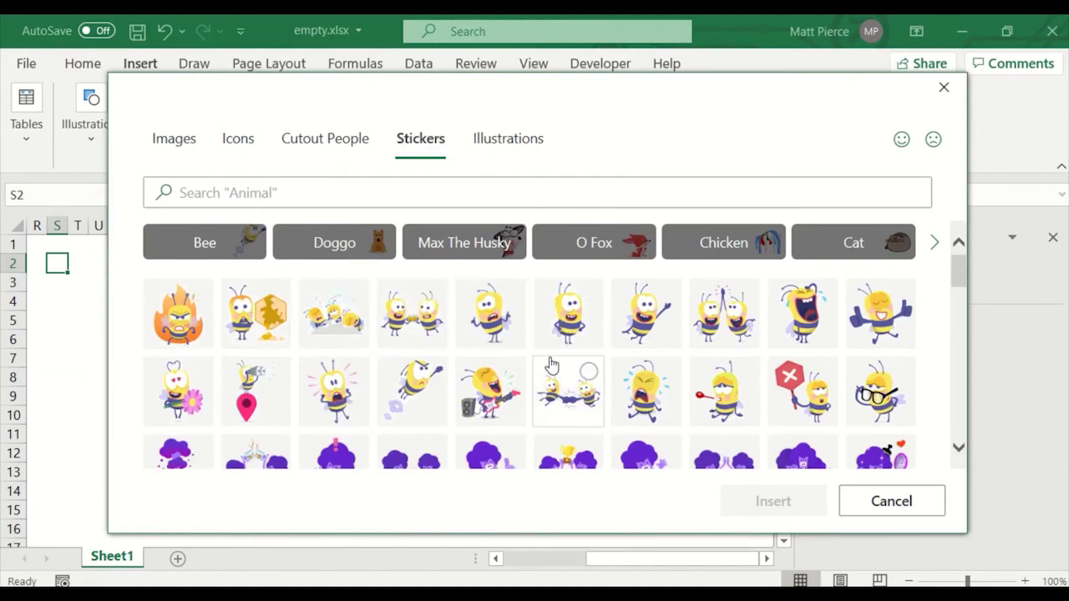
{"action": "left_click", "coordinate": [324, 247]}
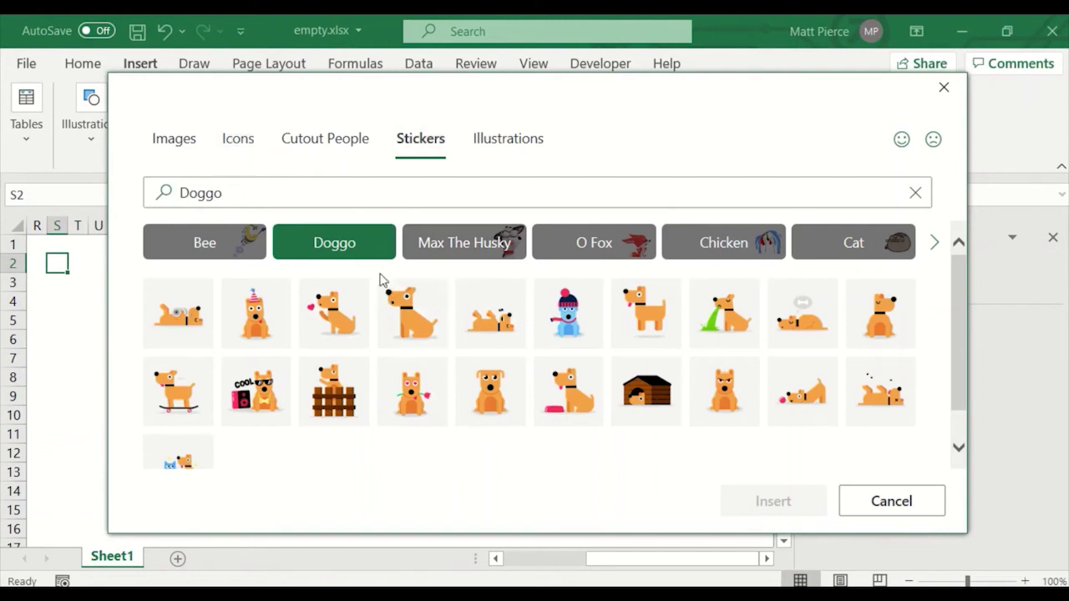
- Browse the stock illustrations, looking through their categories and showing the School category
{"action": "left_click", "coordinate": [504, 147]}
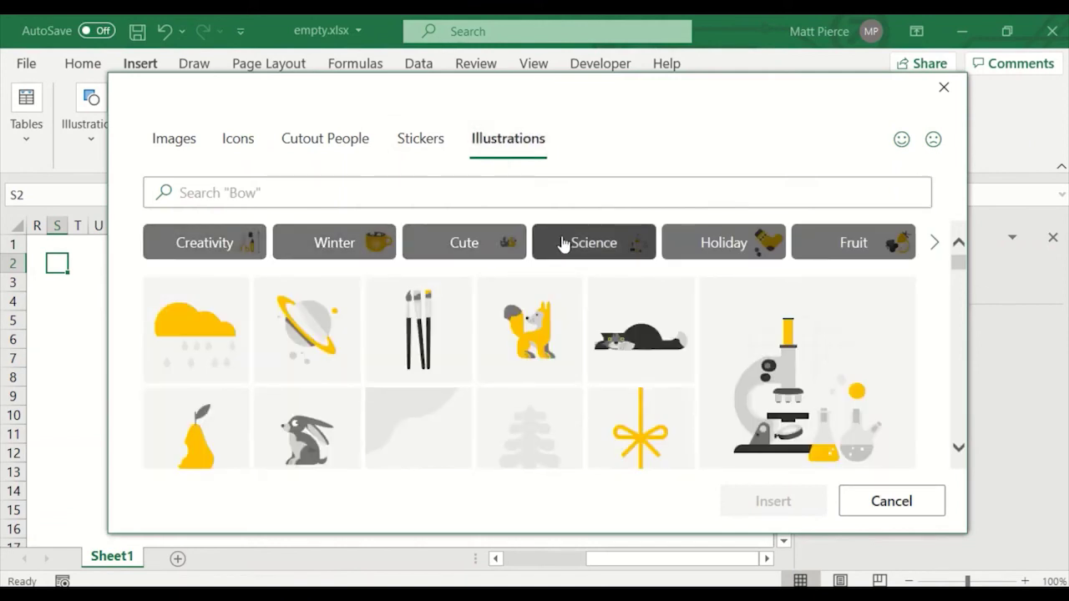
{"action": "left_click", "coordinate": [933, 242]}
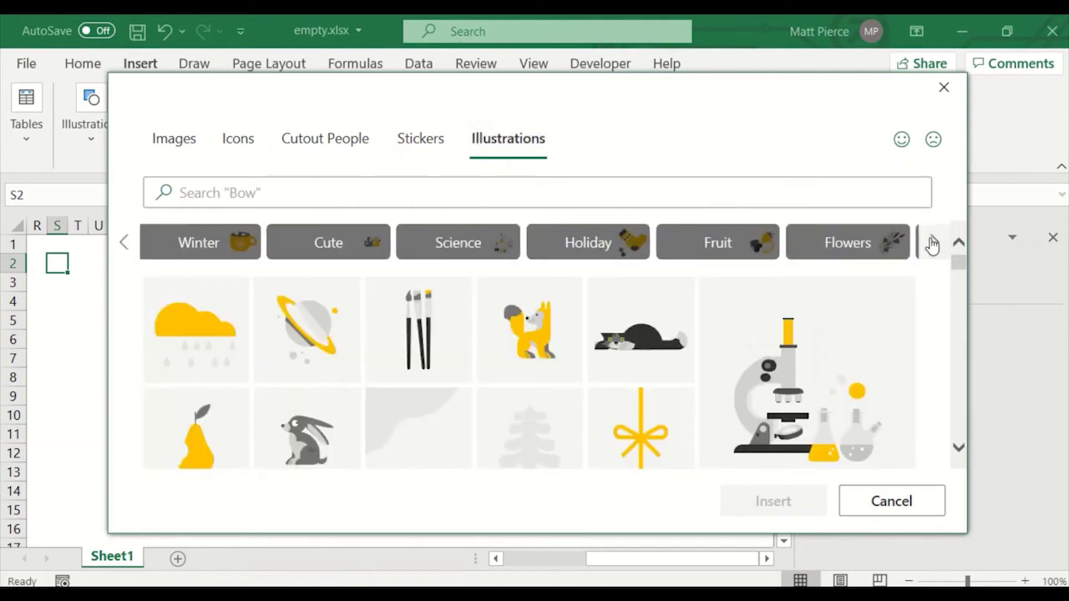
{"action": "left_click", "coordinate": [933, 242]}
{"action": "left_click", "coordinate": [933, 242]}
{"action": "left_click", "coordinate": [933, 242]}
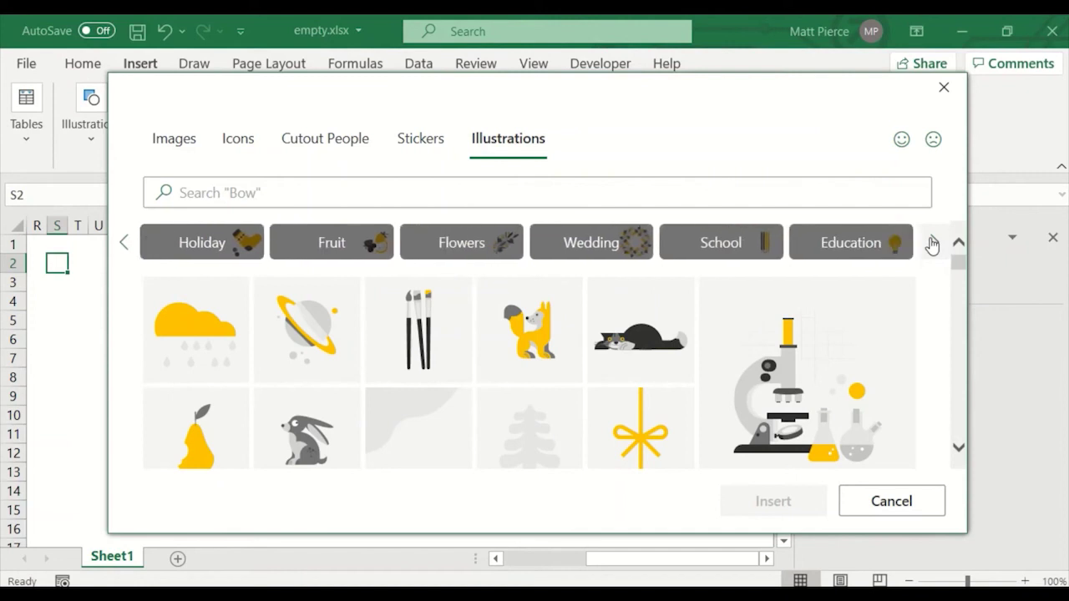
{"action": "left_click", "coordinate": [739, 247]}
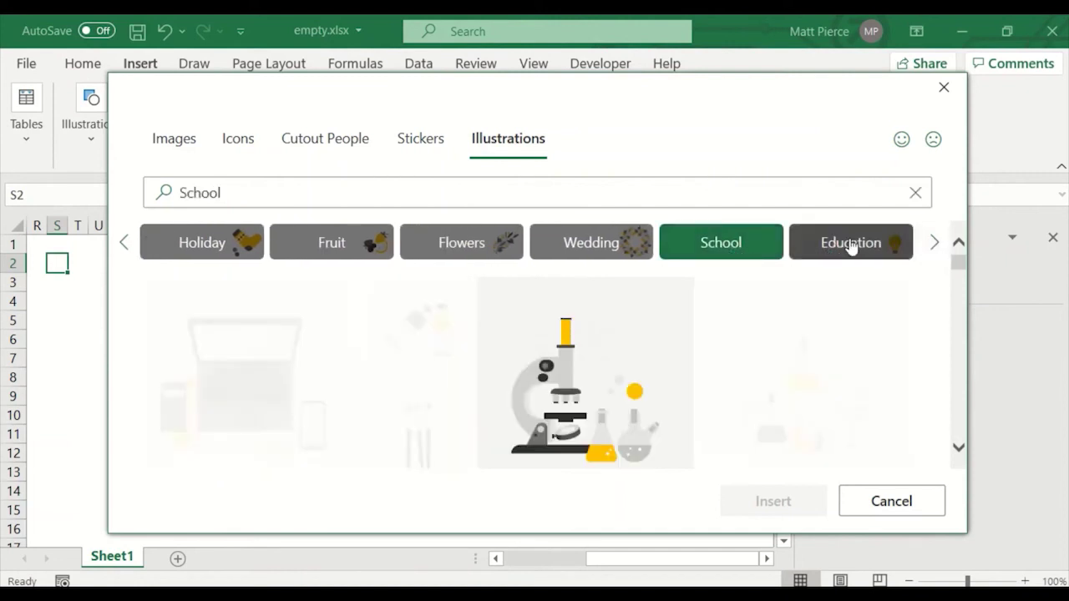
- Look through the School illustrations and insert the yellow bicycle into the sheet
{"action": "scroll", "coordinate": [281, 380], "scroll_direction": "down", "scroll_amount": 3}
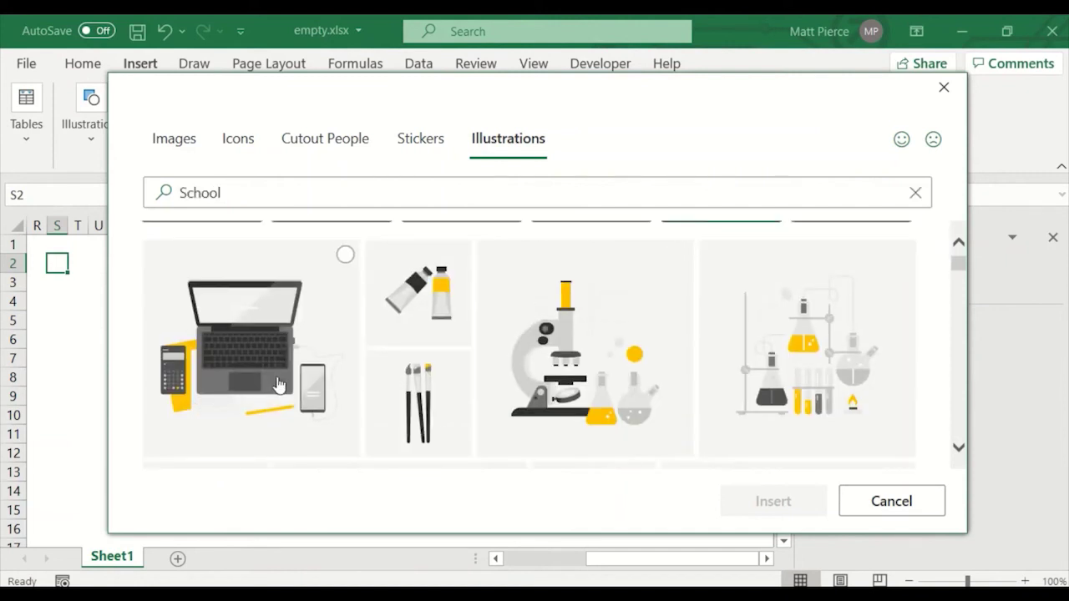
{"action": "scroll", "coordinate": [275, 389], "scroll_direction": "up", "scroll_amount": 2}
{"action": "scroll", "coordinate": [271, 384], "scroll_direction": "down", "scroll_amount": 6}
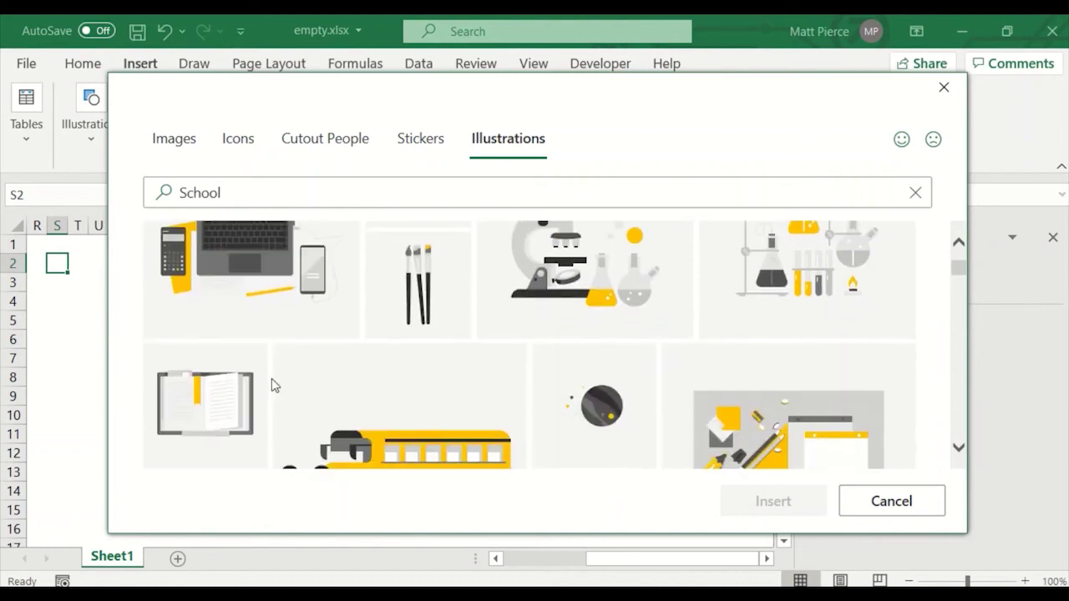
{"action": "scroll", "coordinate": [272, 384], "scroll_direction": "down", "scroll_amount": 5}
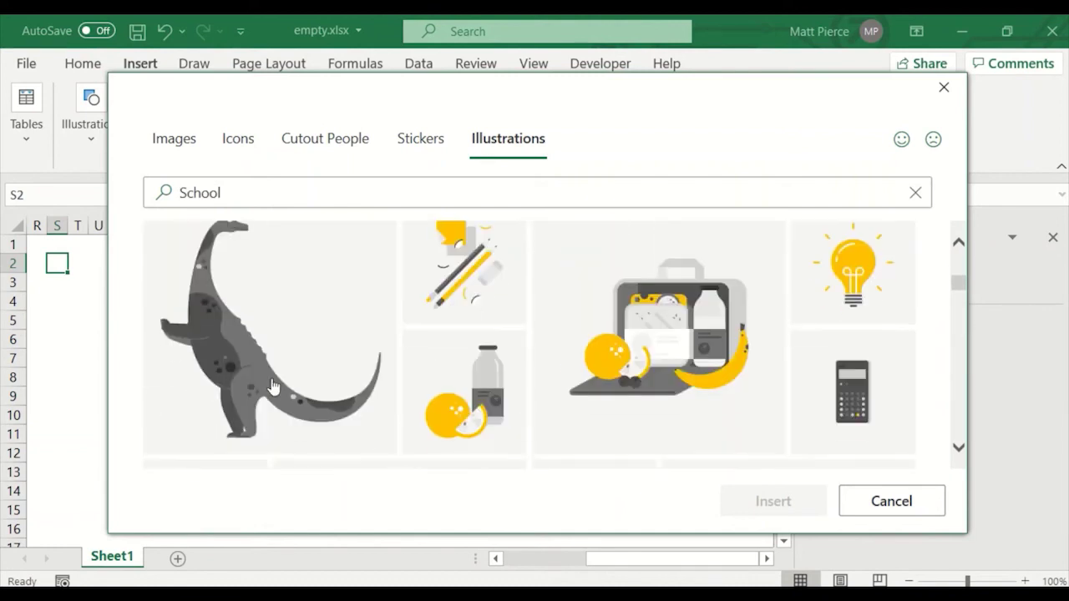
{"action": "left_click", "coordinate": [431, 364]}
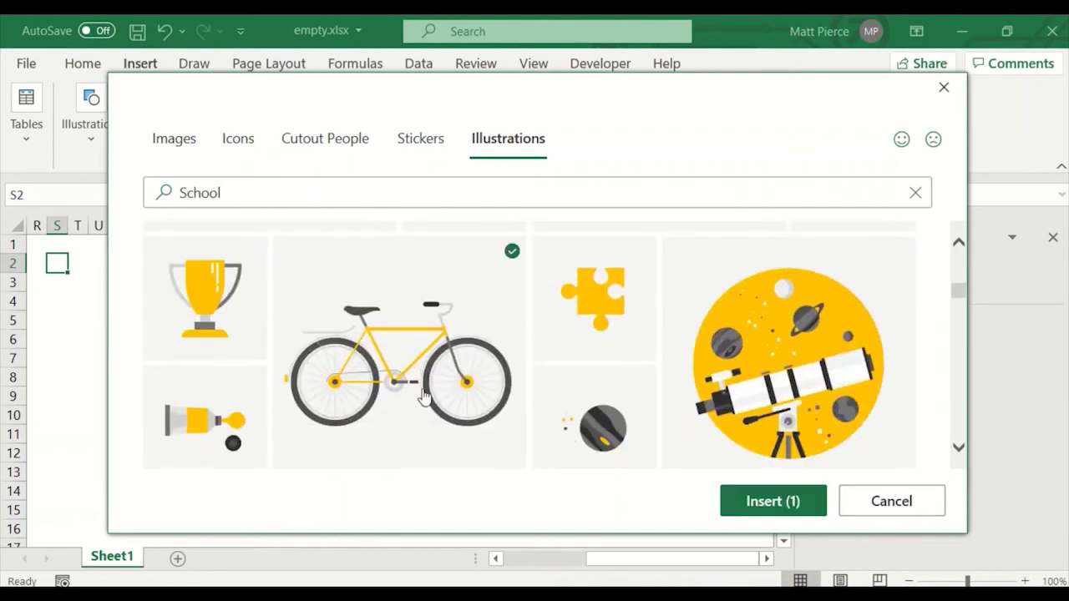
{"action": "left_click", "coordinate": [825, 501]}
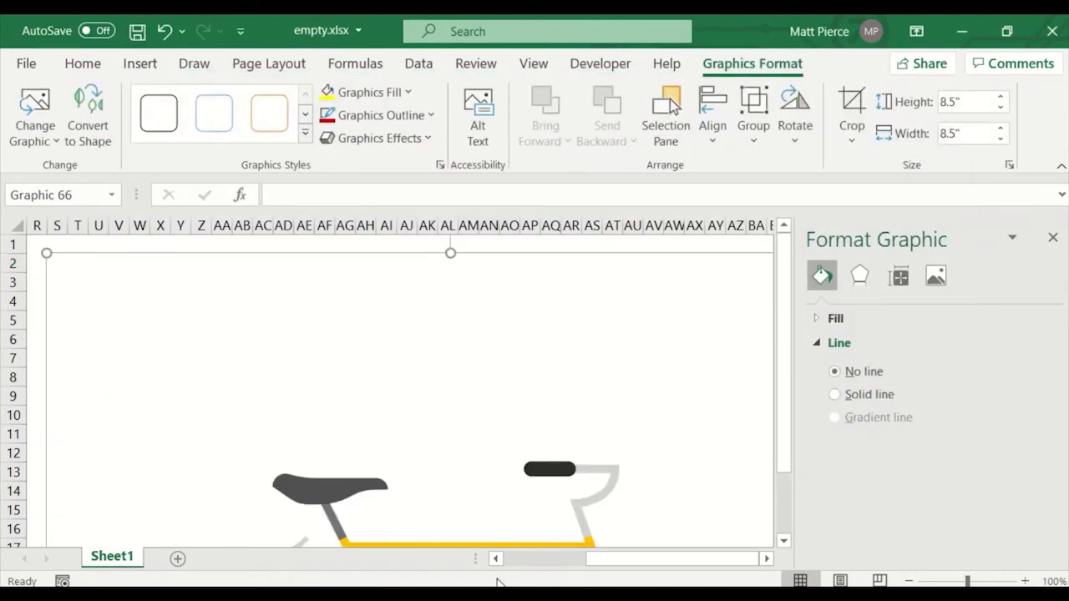
- Shrink the bicycle graphic proportionally to about 5.08 inches square and reduce it further from its lower corner
{"action": "left_click_drag", "start_coordinate": [497, 582], "coordinate": [498, 551]}
{"action": "scroll", "coordinate": [518, 508], "scroll_direction": "down", "scroll_amount": 3}
{"action": "left_click_drag", "start_coordinate": [535, 508], "coordinate": [317, 335]}
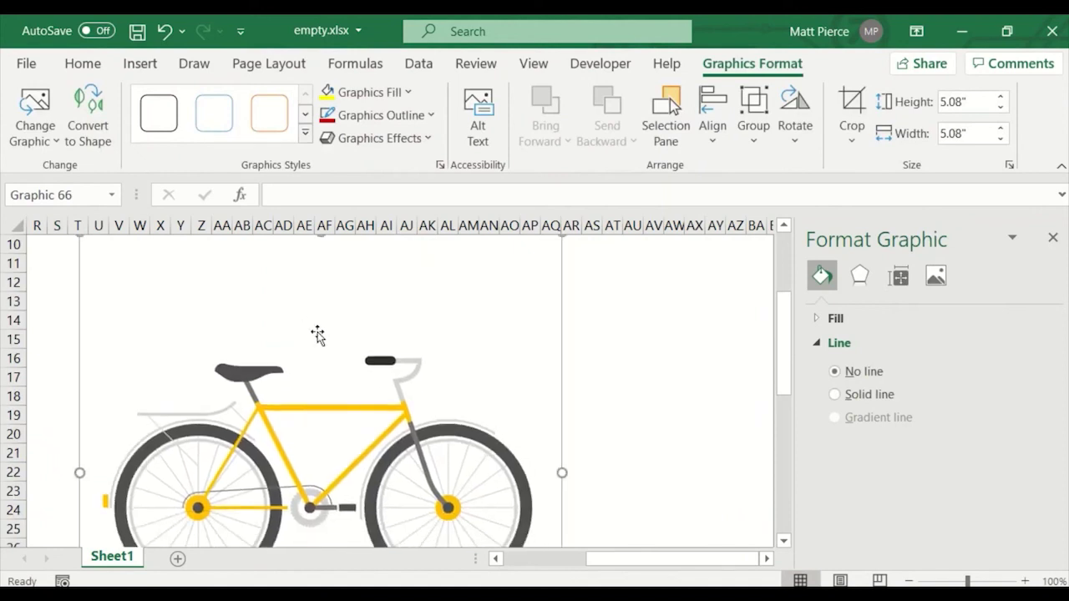
{"action": "scroll", "coordinate": [554, 284], "scroll_direction": "down", "scroll_amount": 3}
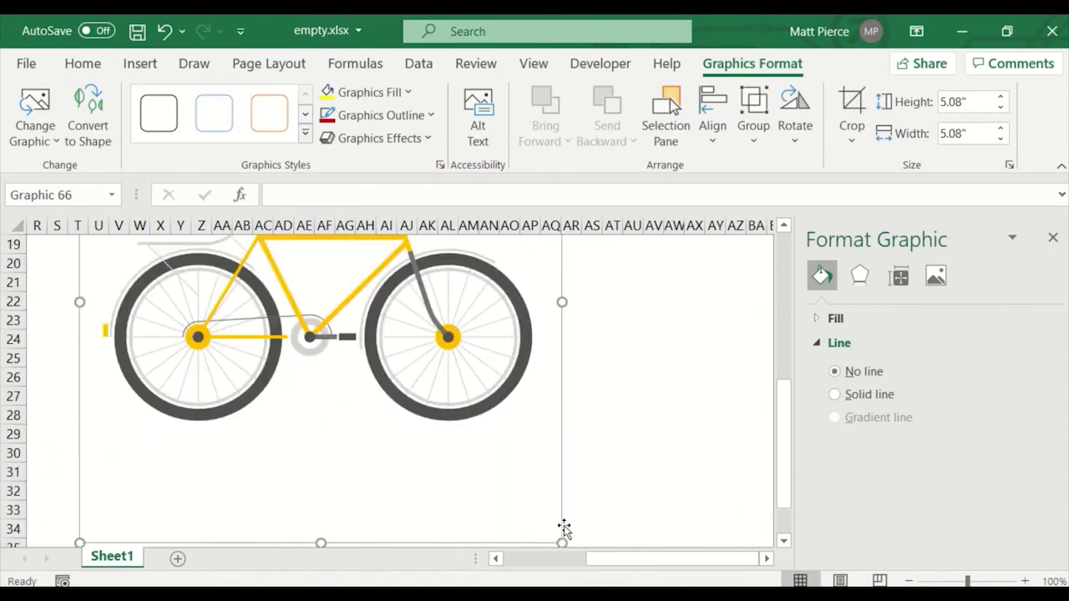
{"action": "left_click_drag", "start_coordinate": [562, 541], "coordinate": [384, 367]}
{"action": "scroll", "coordinate": [406, 439], "scroll_direction": "up", "scroll_amount": 3}
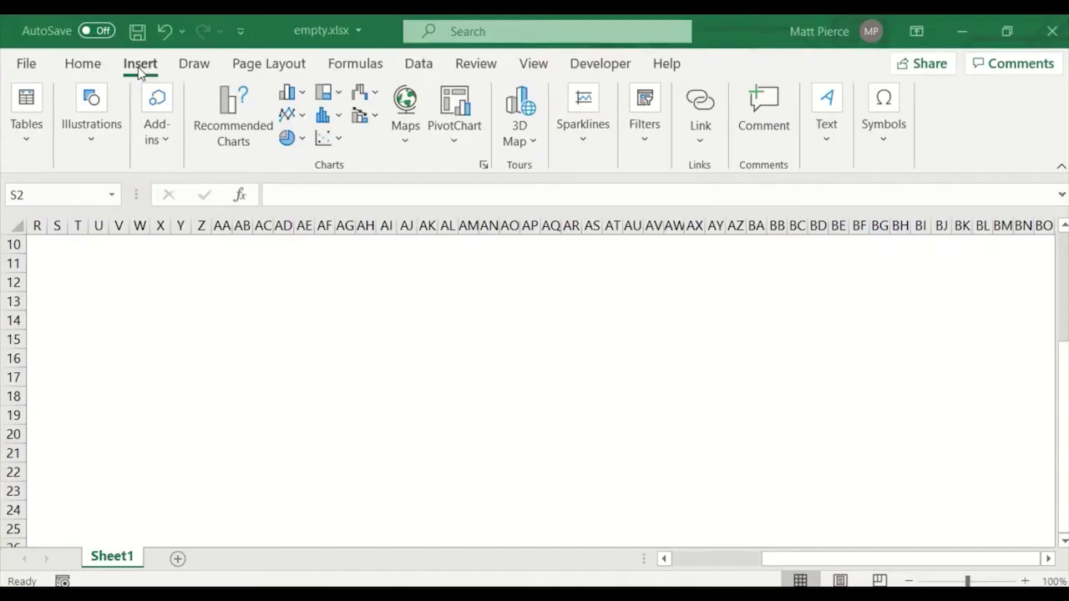
- Open the SmartArt graphic chooser and browse the List, Process, Cycle, Hierarchy, Relationship, Matrix, Pyramid and Picture categories
{"action": "left_click", "coordinate": [91, 140]}
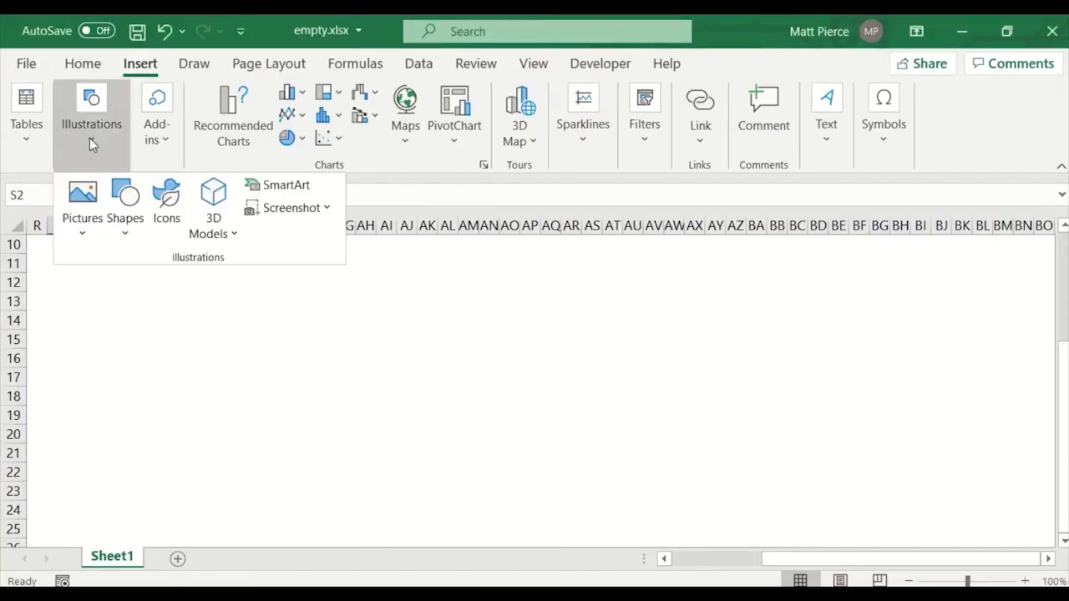
{"action": "left_click", "coordinate": [279, 185]}
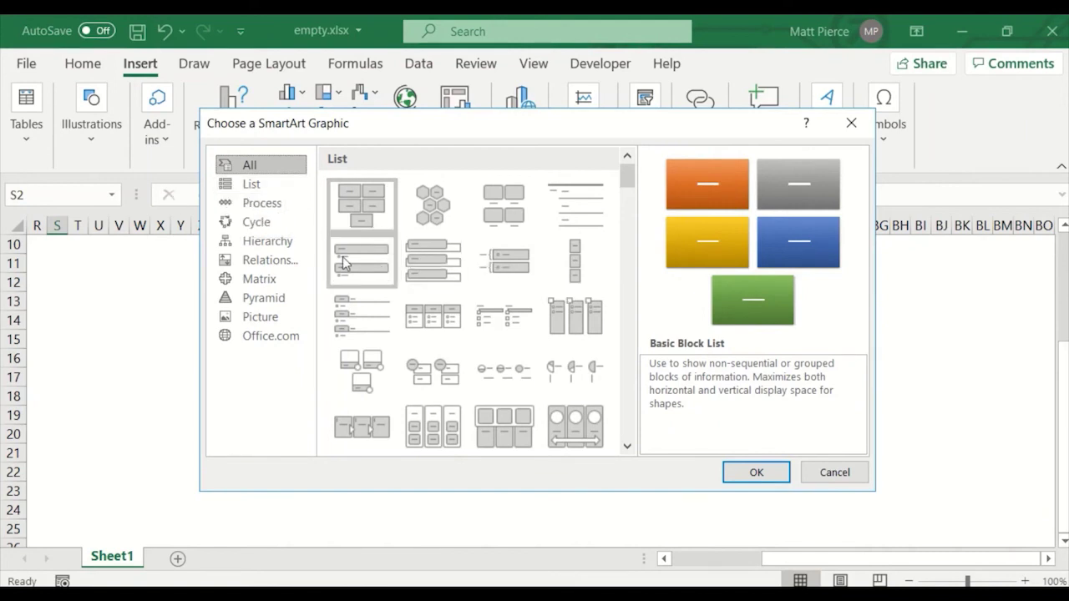
{"action": "left_click", "coordinate": [257, 222]}
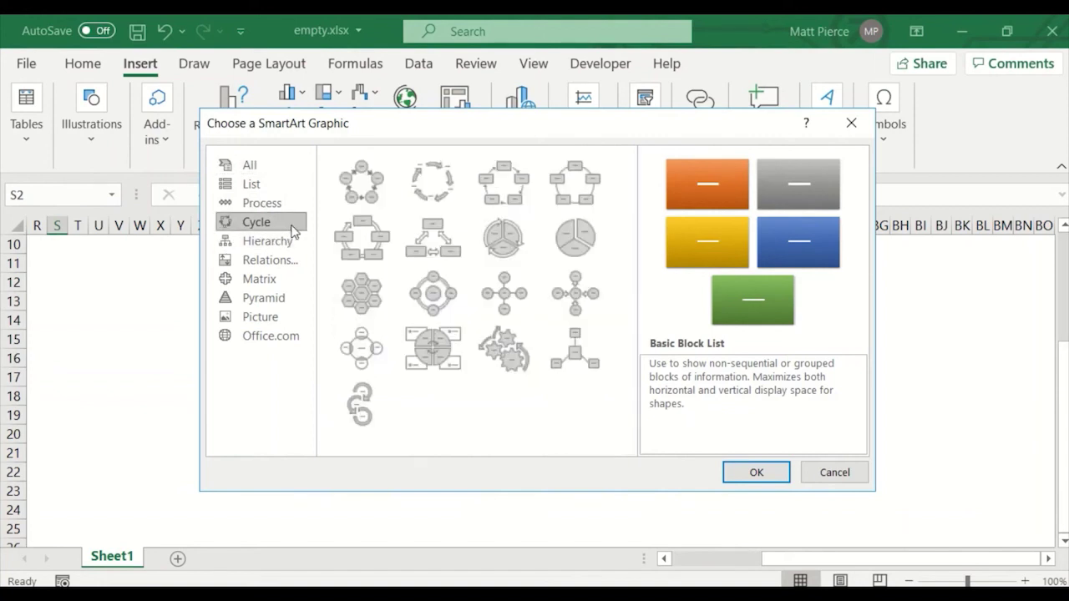
{"action": "left_click", "coordinate": [261, 188]}
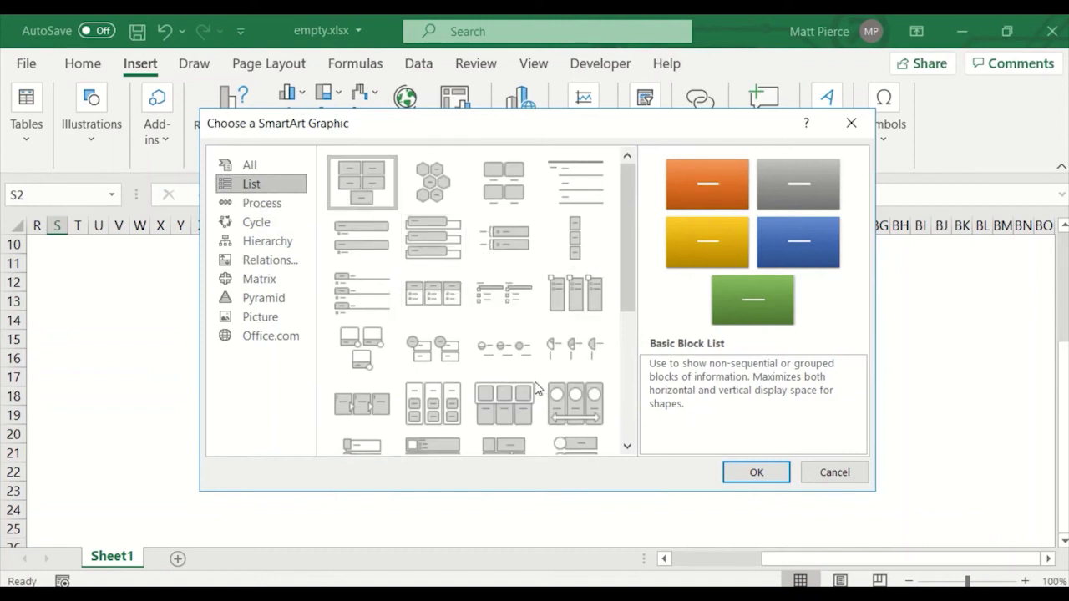
{"action": "left_click", "coordinate": [262, 203]}
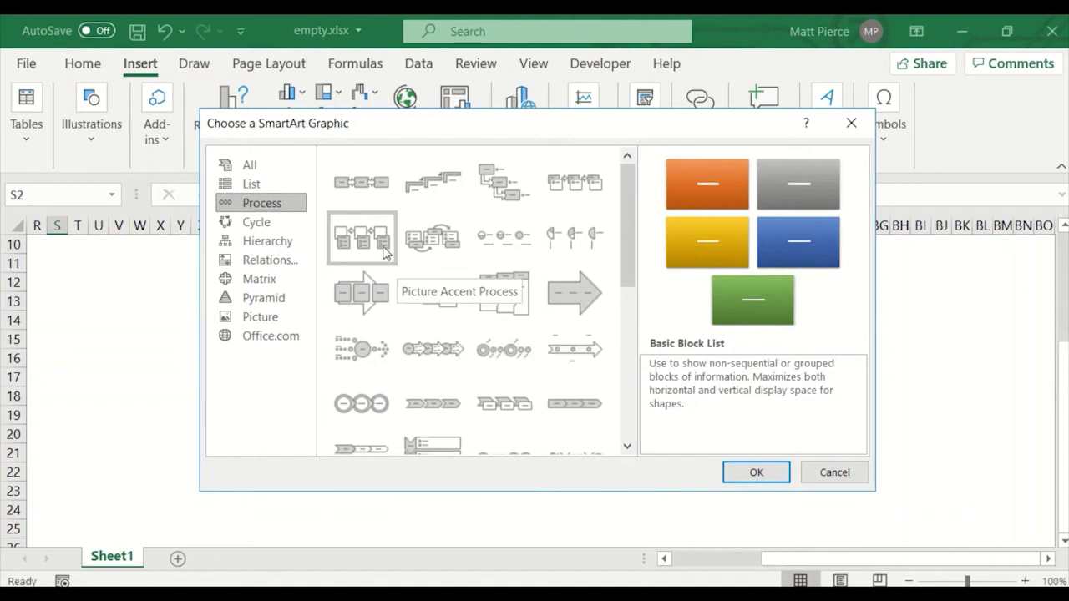
{"action": "left_click", "coordinate": [268, 223]}
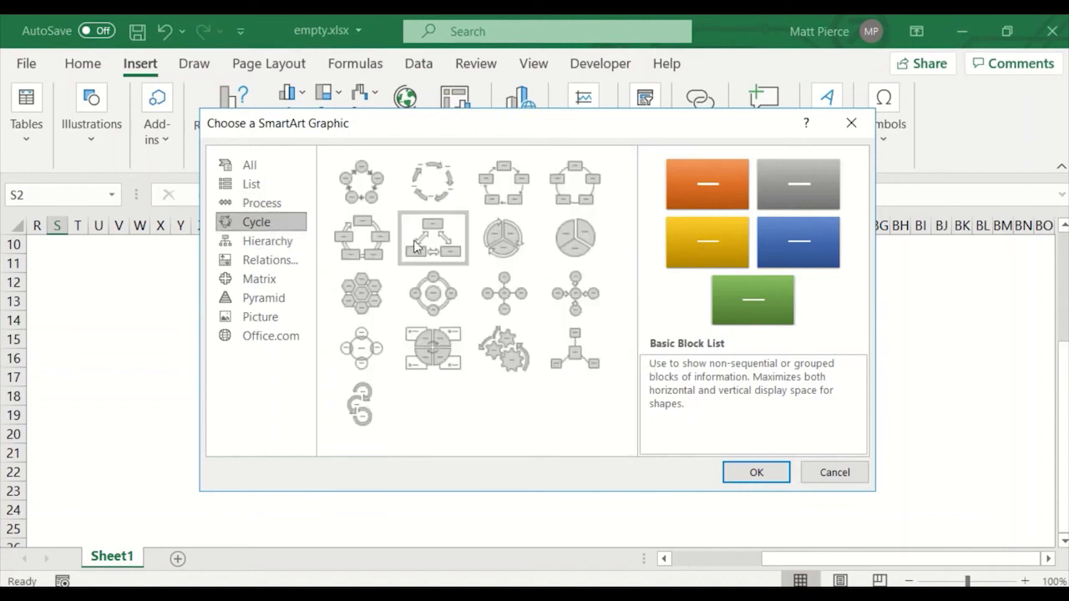
{"action": "left_click", "coordinate": [269, 242]}
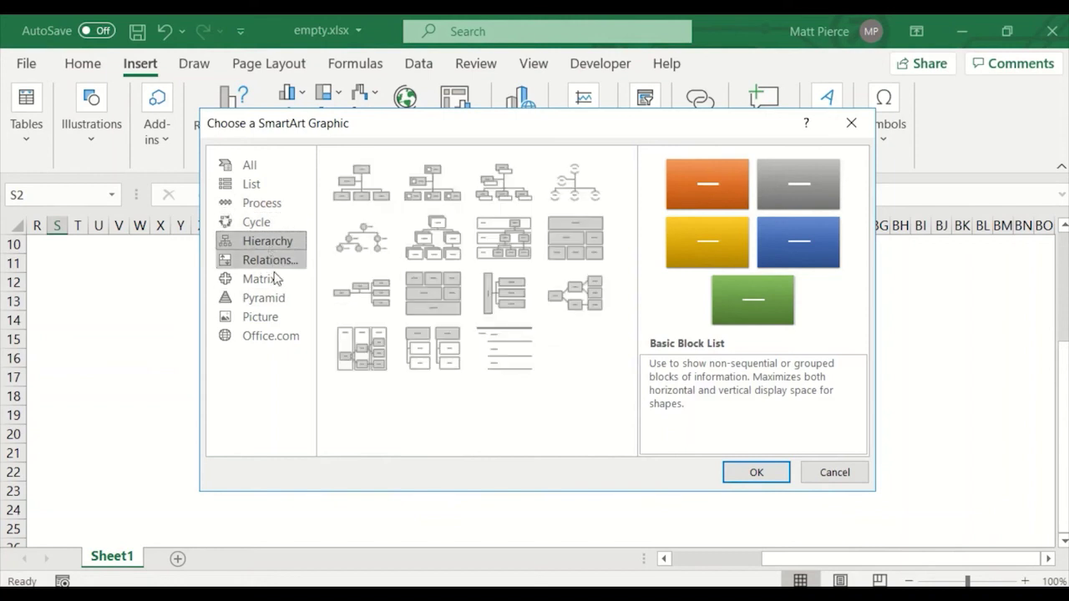
{"action": "left_click", "coordinate": [270, 266]}
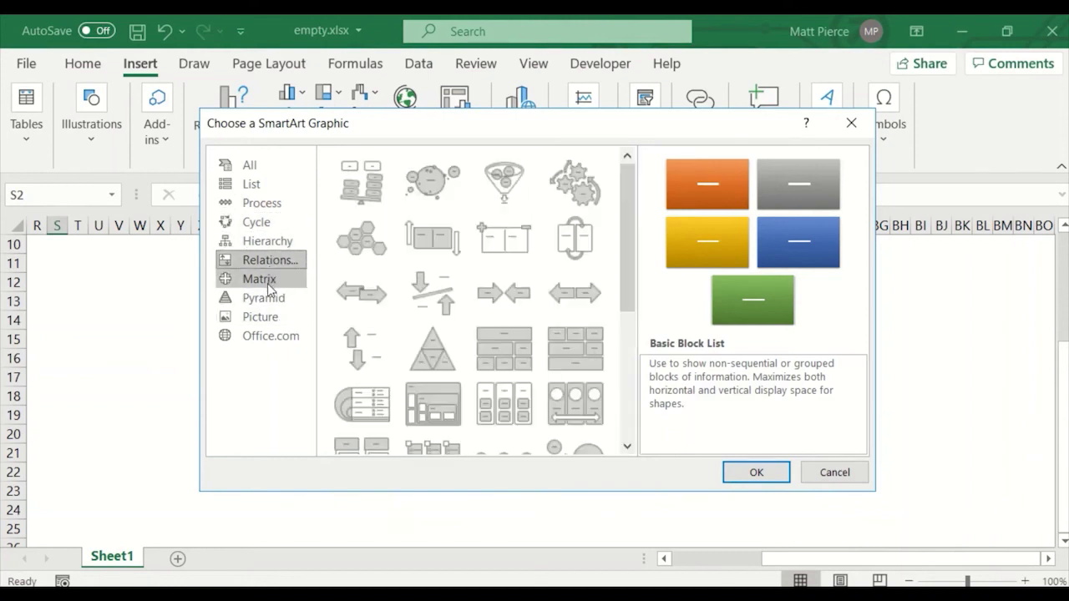
{"action": "left_click", "coordinate": [269, 283]}
{"action": "left_click", "coordinate": [275, 299]}
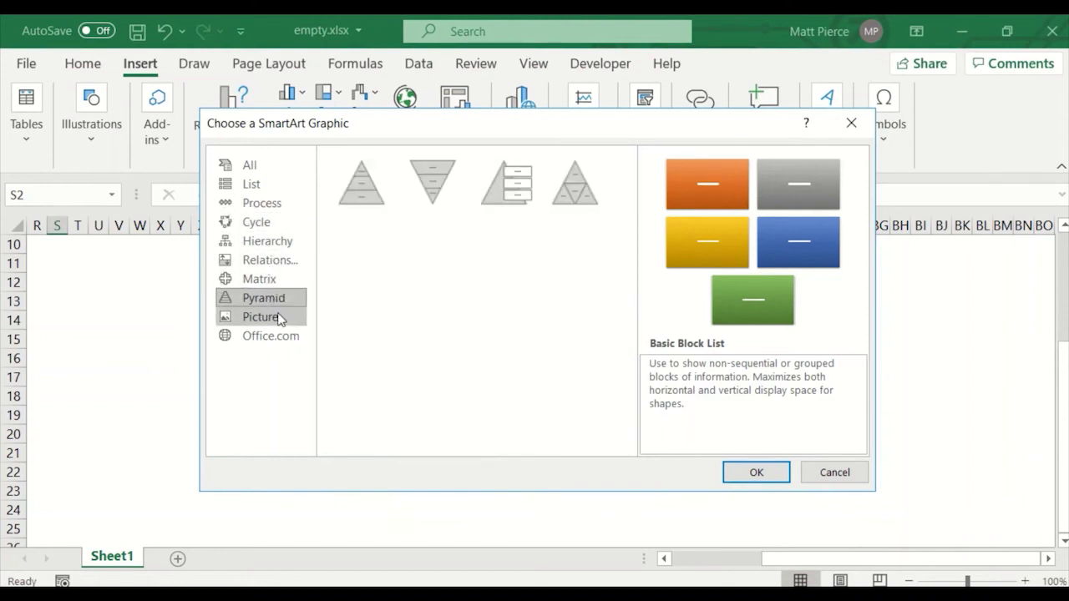
{"action": "left_click", "coordinate": [280, 321]}
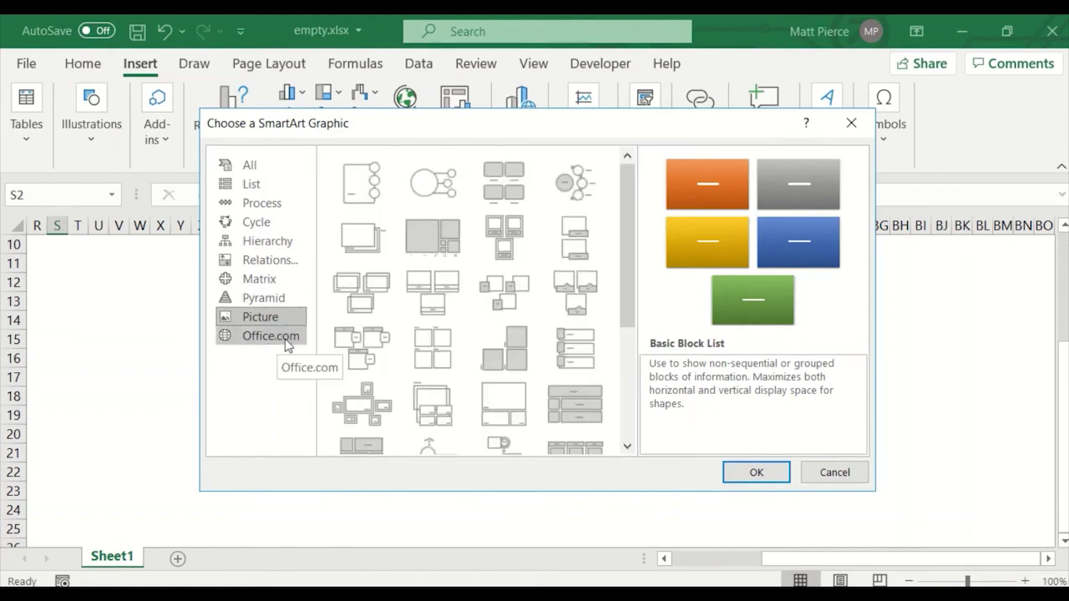
- Insert a Basic Cycle SmartArt graphic from the Cycle category
{"action": "left_click", "coordinate": [265, 224]}
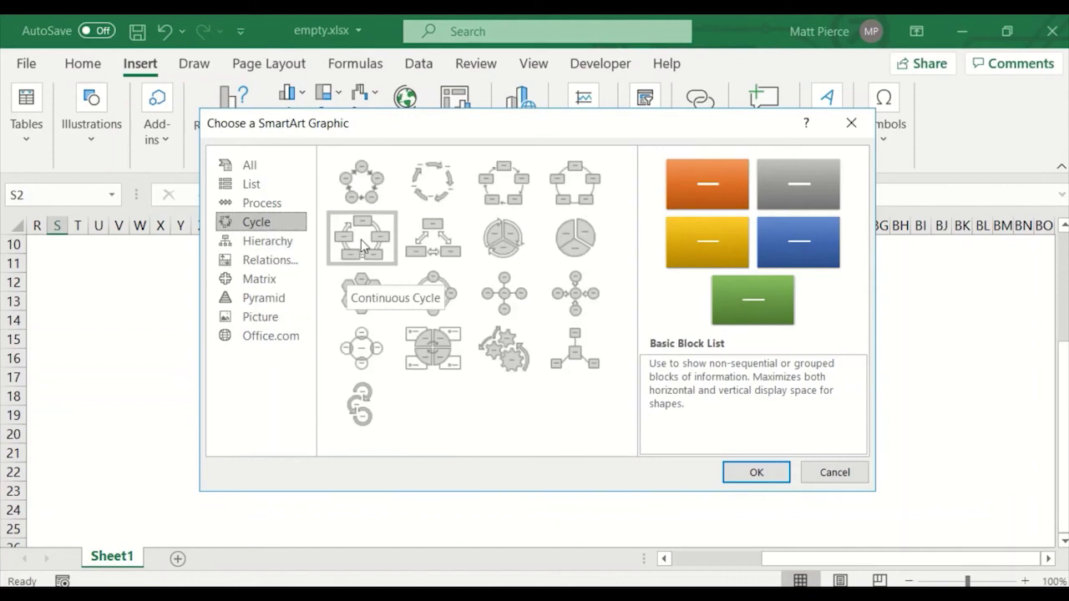
{"action": "left_click", "coordinate": [370, 206]}
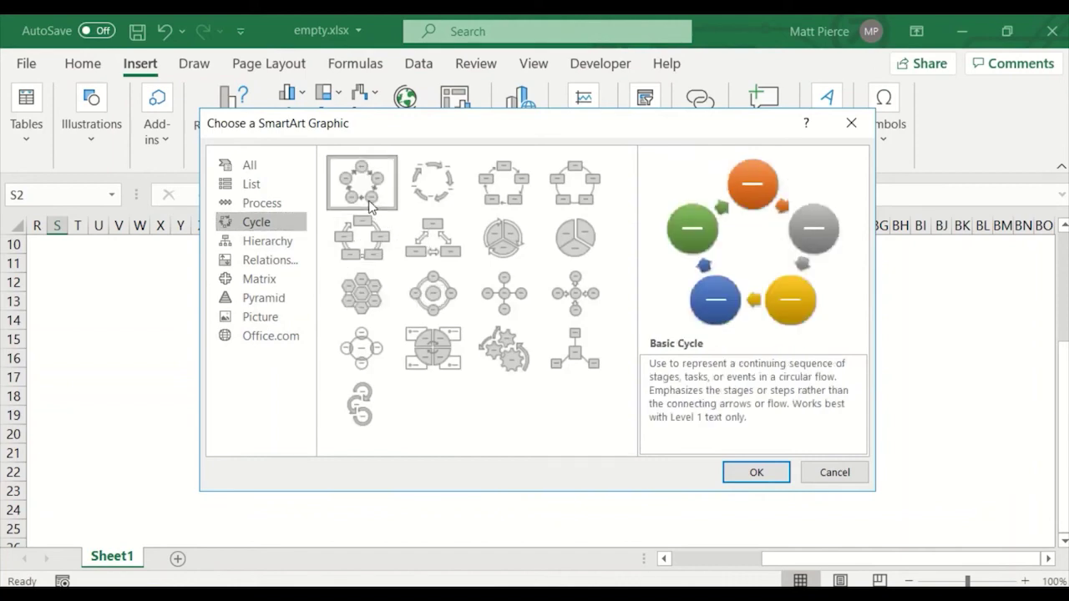
{"action": "left_click", "coordinate": [755, 473]}
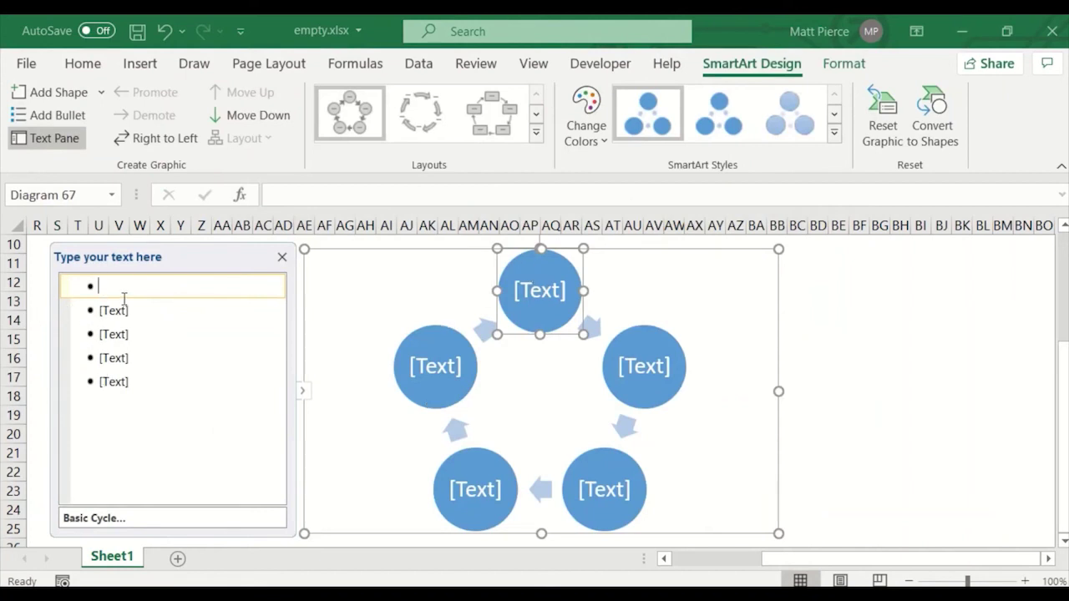
- Label the first four circles of the cycle diagram Plan, Do, Check and Act
{"action": "type", "text": "Plan"}
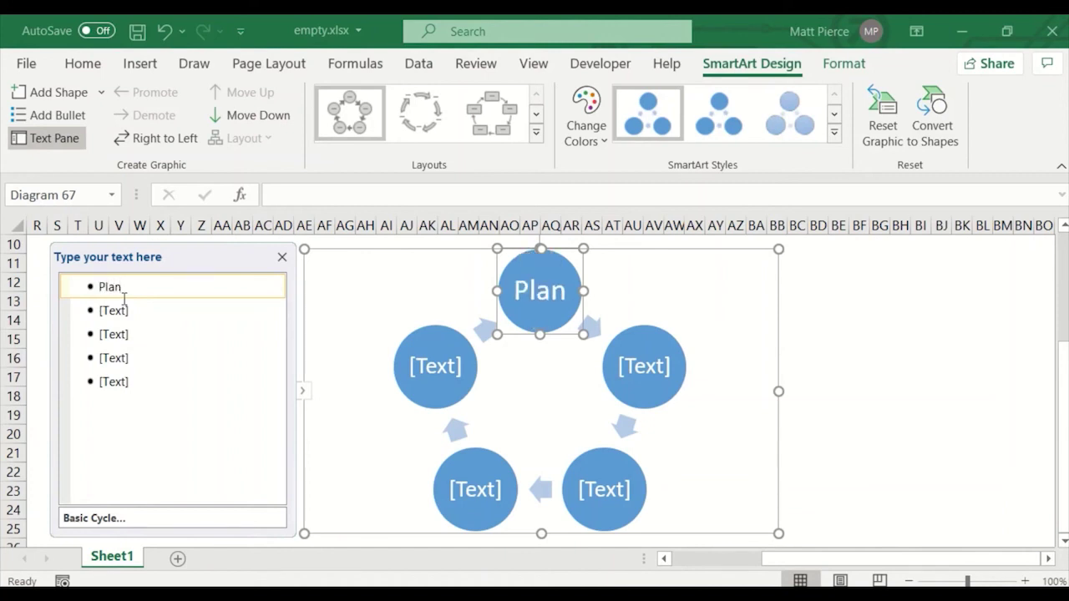
{"action": "left_click", "coordinate": [147, 313]}
{"action": "type", "text": "Do"}
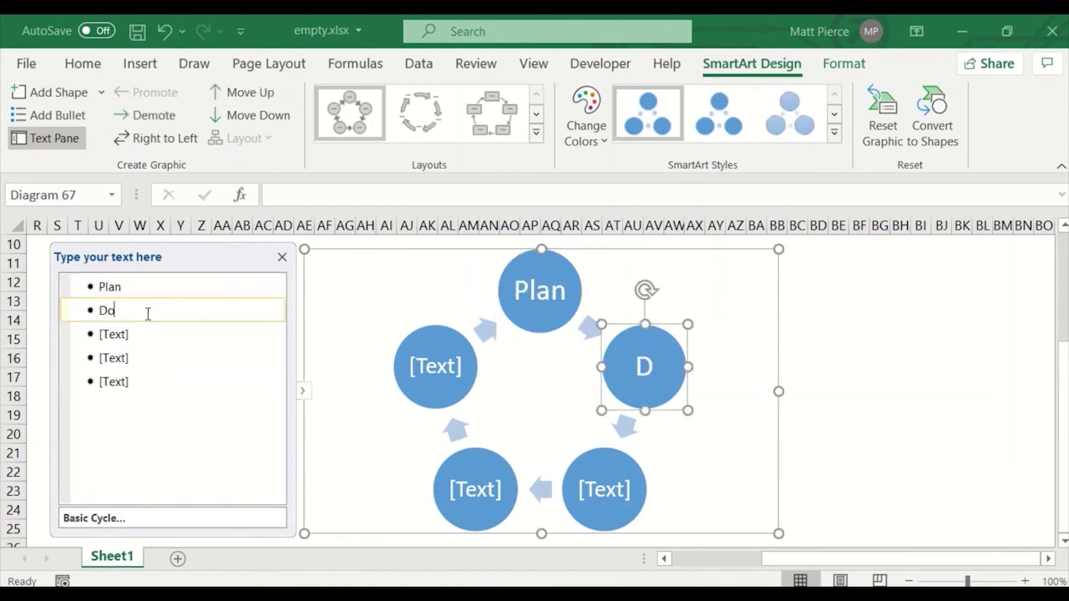
{"action": "left_click", "coordinate": [148, 334]}
{"action": "type", "text": "Chec"}
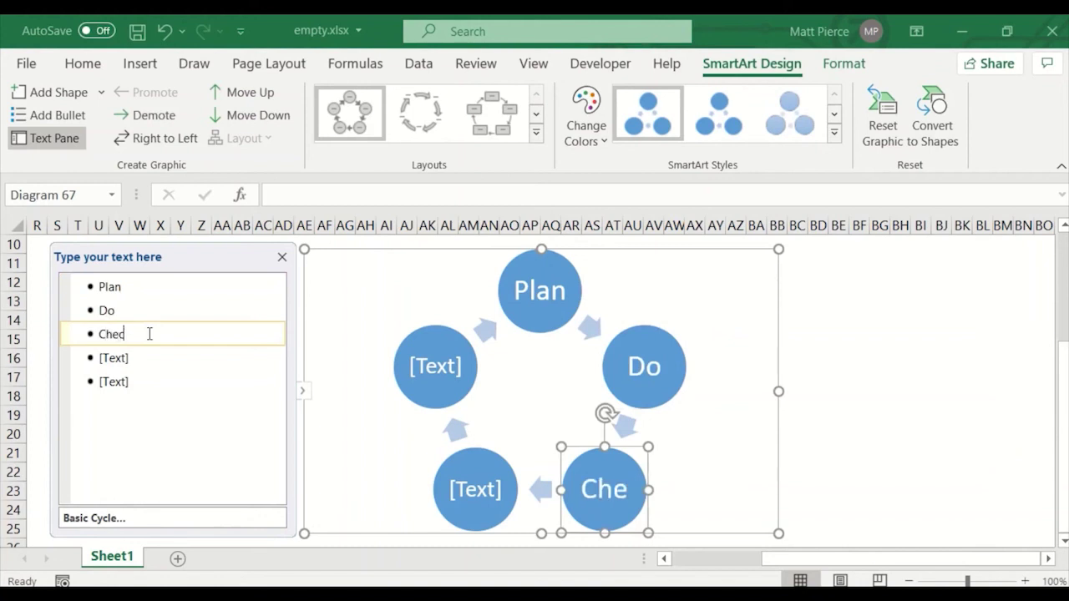
{"action": "type", "text": "k"}
{"action": "left_click", "coordinate": [155, 356]}
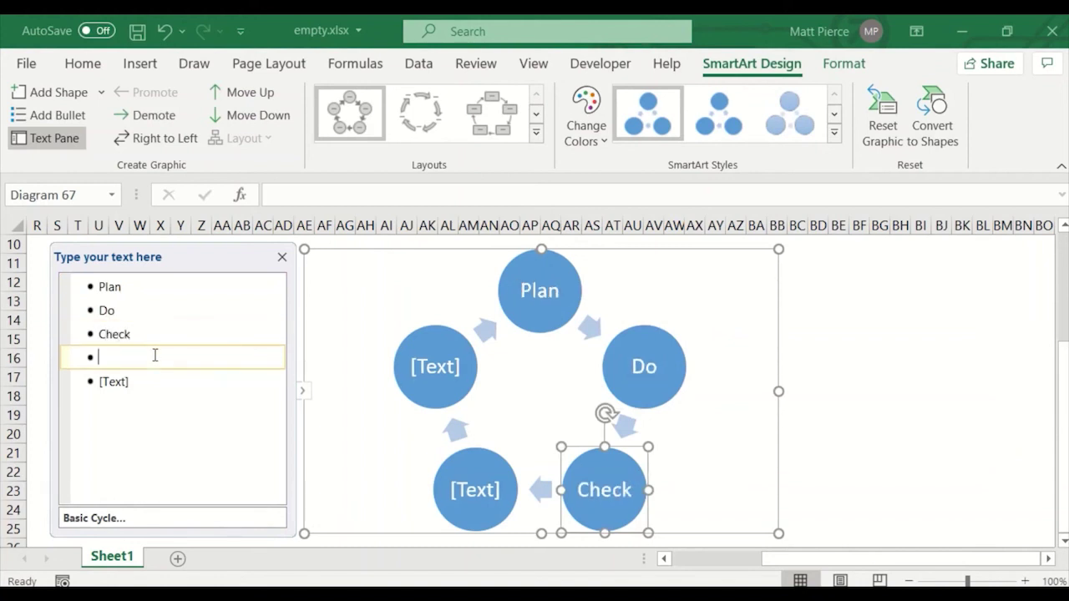
{"action": "type", "text": "Act"}
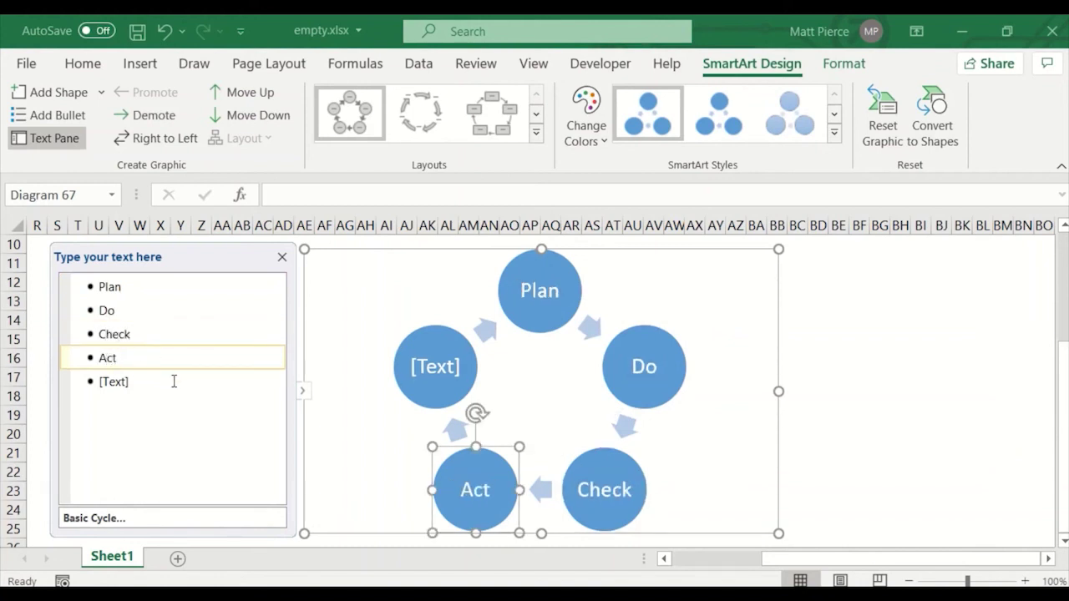
- Label the fifth circle XTRA and deselect the diagram to view it on the sheet
{"action": "left_click", "coordinate": [167, 382]}
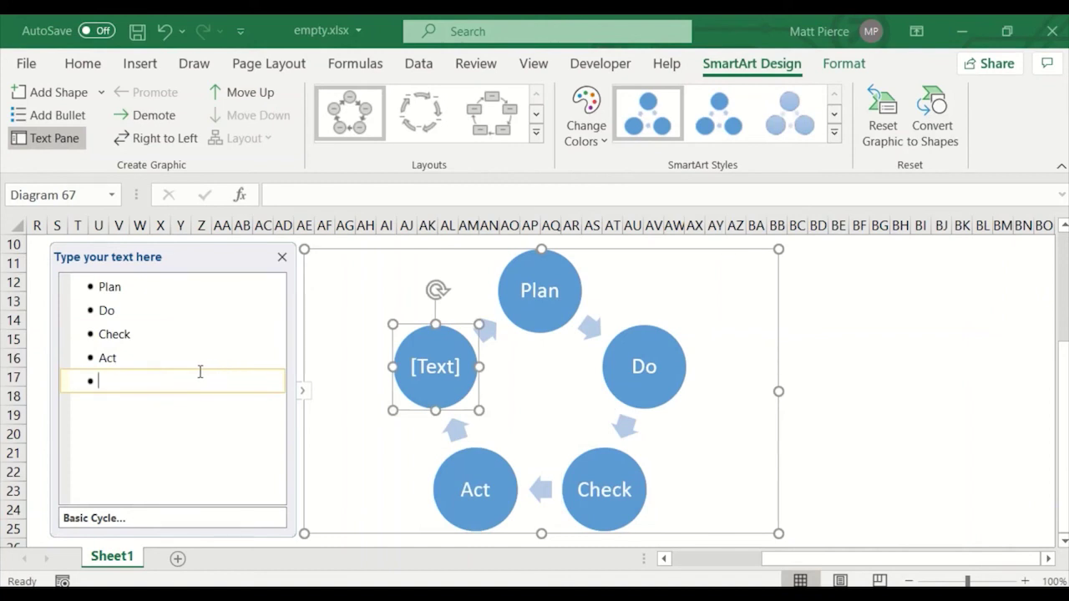
{"action": "type", "text": "XTRA"}
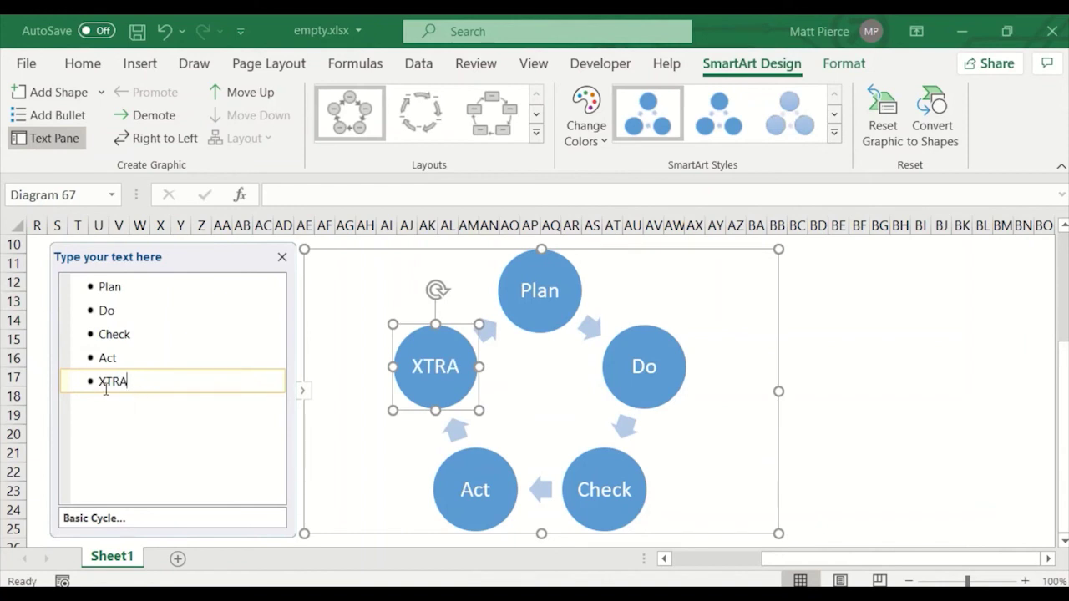
{"action": "left_click", "coordinate": [163, 361]}
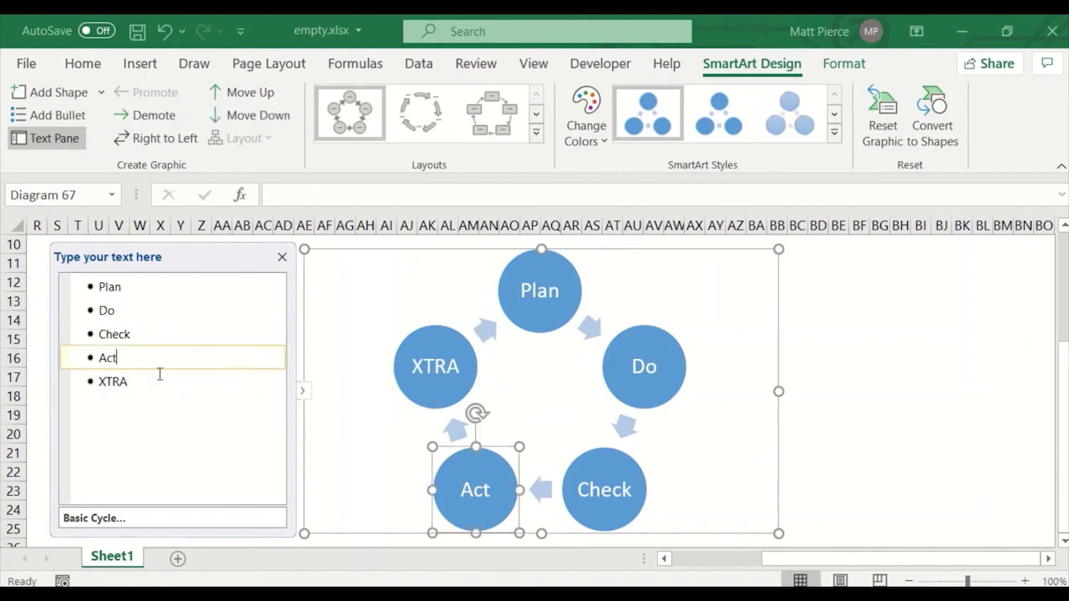
{"action": "left_click", "coordinate": [157, 382]}
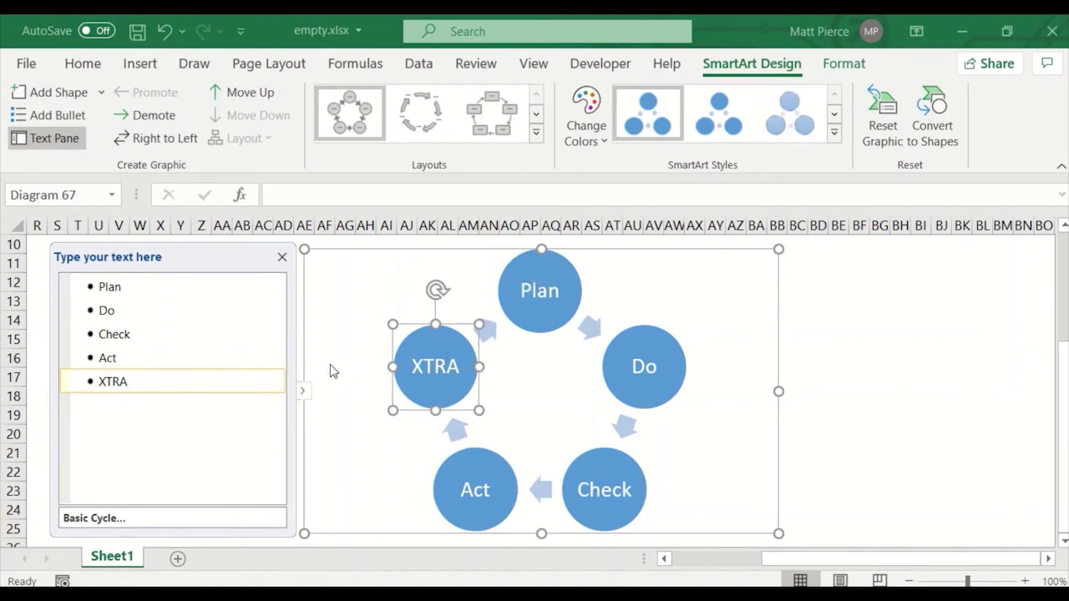
{"action": "left_click", "coordinate": [875, 357]}
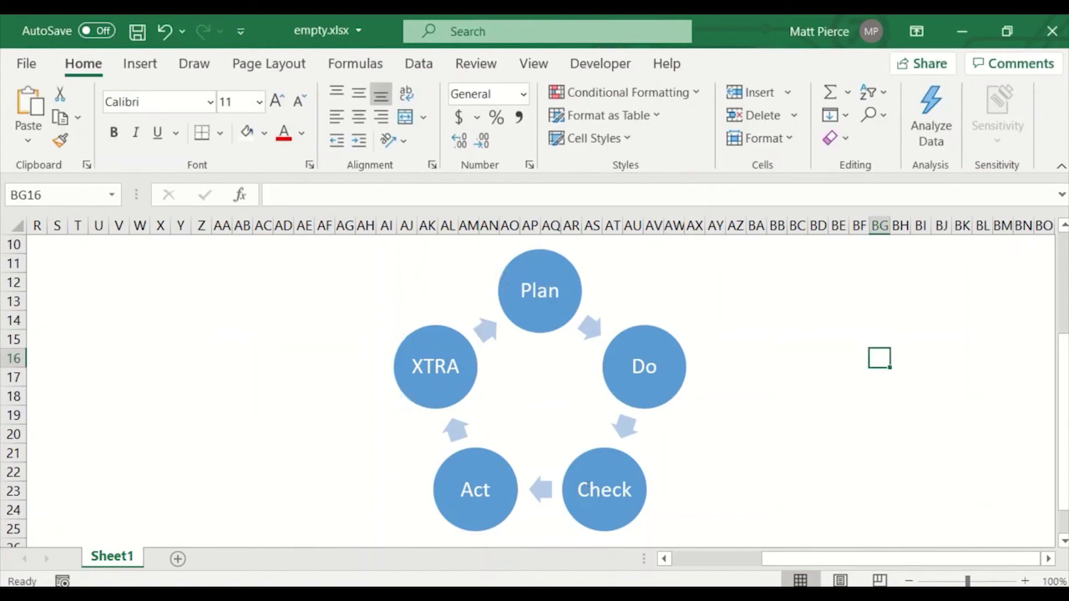
- Remove the XTRA entry and its bullet from the cycle diagram's text list
{"action": "left_click", "coordinate": [523, 366]}
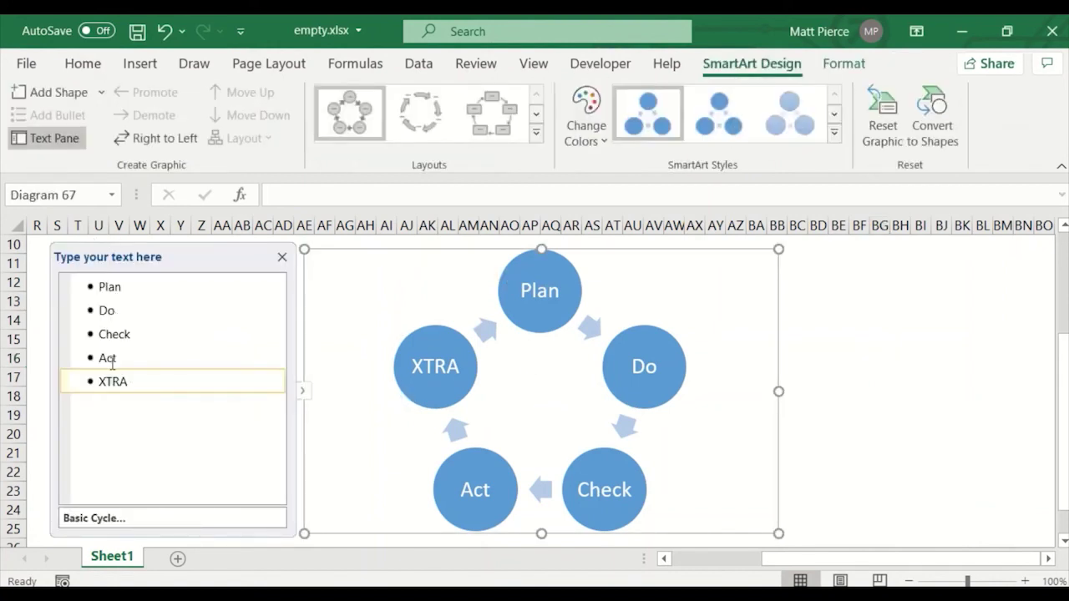
{"action": "left_click", "coordinate": [147, 382]}
{"action": "double_click", "coordinate": [147, 383]}
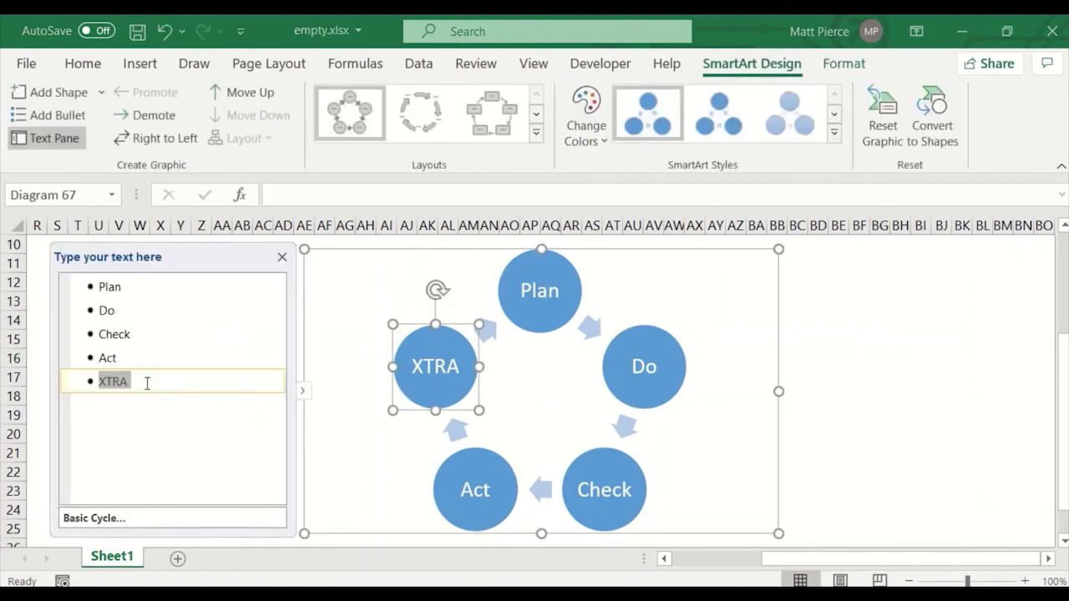
{"action": "key", "text": "BackSpace"}
{"action": "key", "text": "BackSpace"}
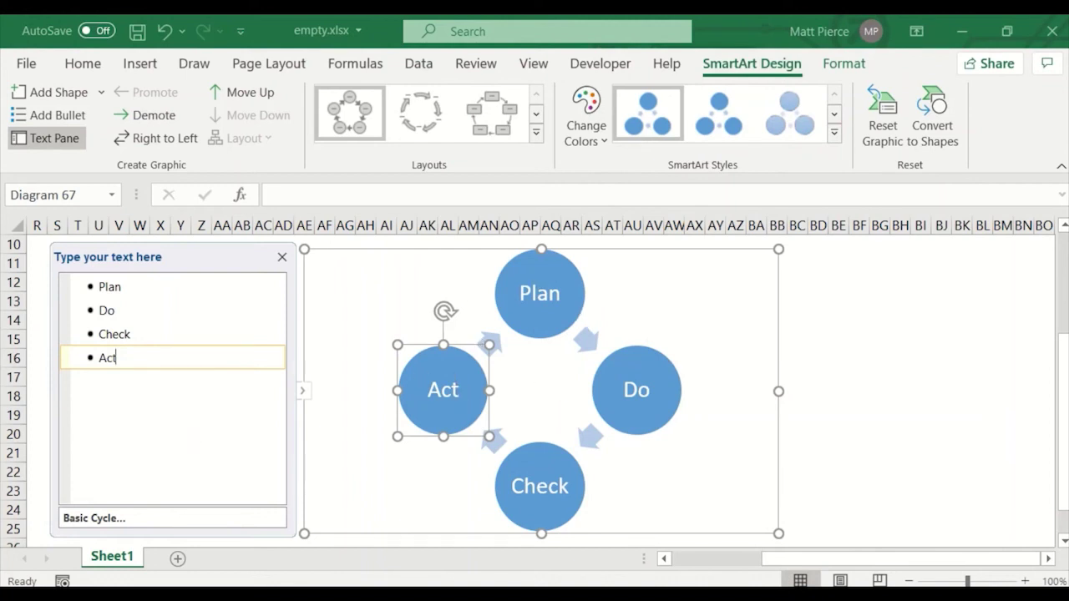
{"action": "key", "text": "Escape"}
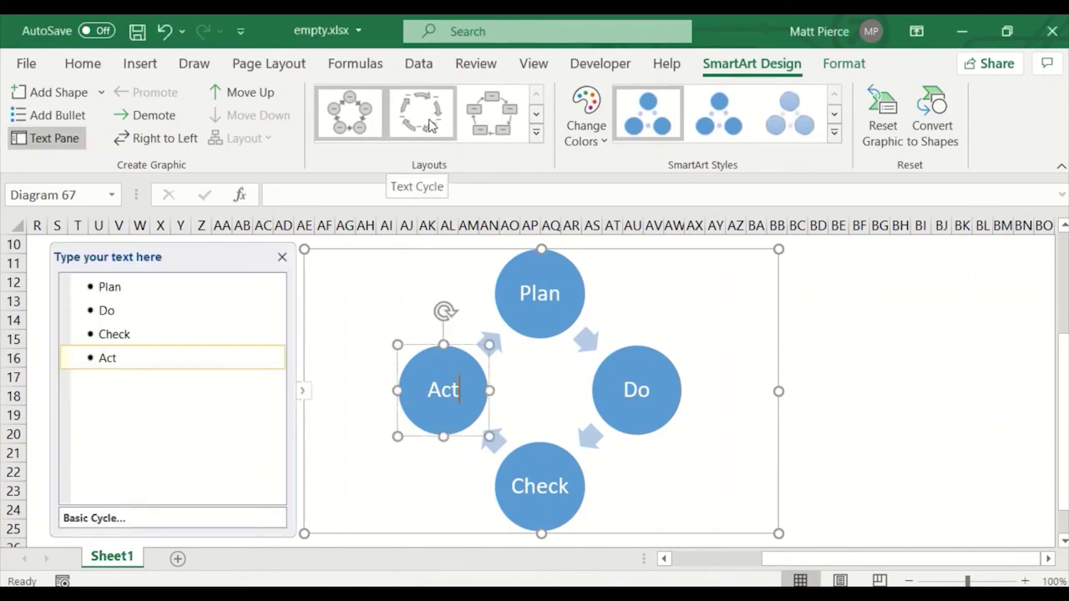
- Try the Text Cycle and Block Cycle layouts on the diagram and return it to Basic Cycle
{"action": "left_click", "coordinate": [436, 124]}
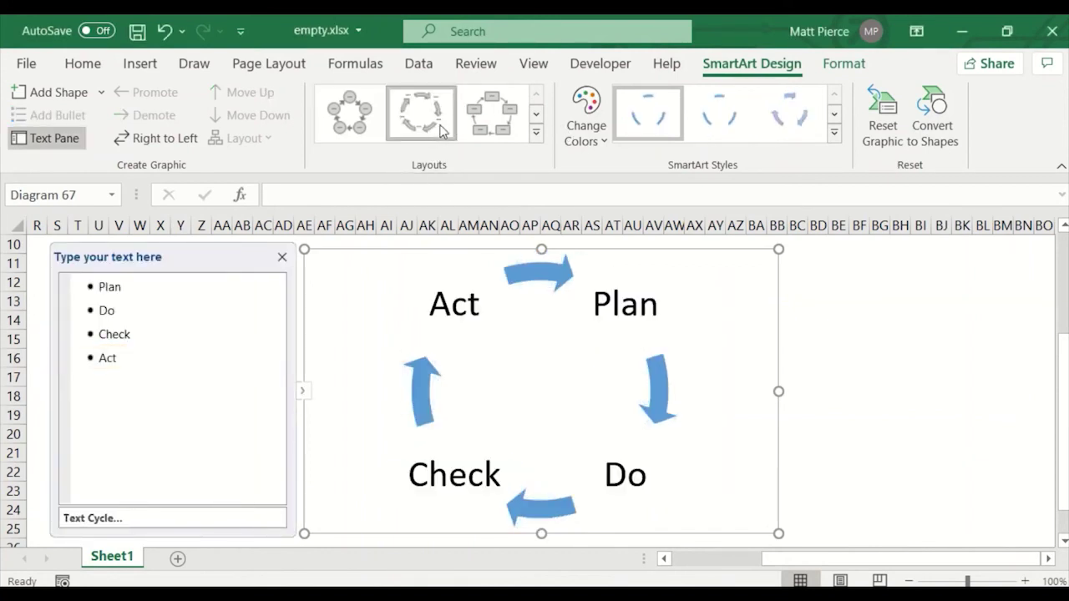
{"action": "left_click", "coordinate": [491, 132]}
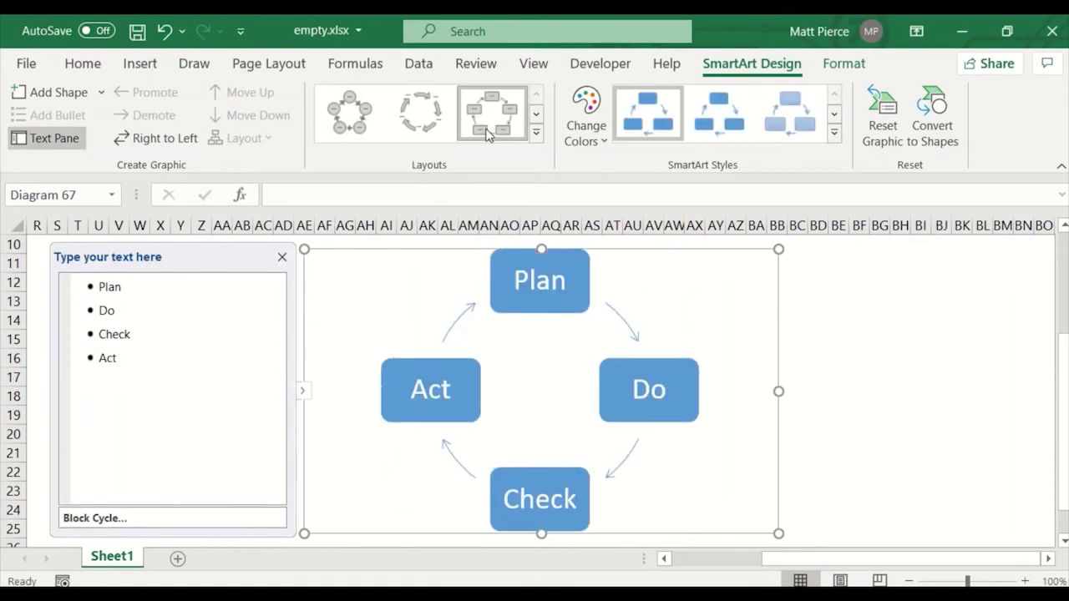
{"action": "left_click", "coordinate": [365, 127]}
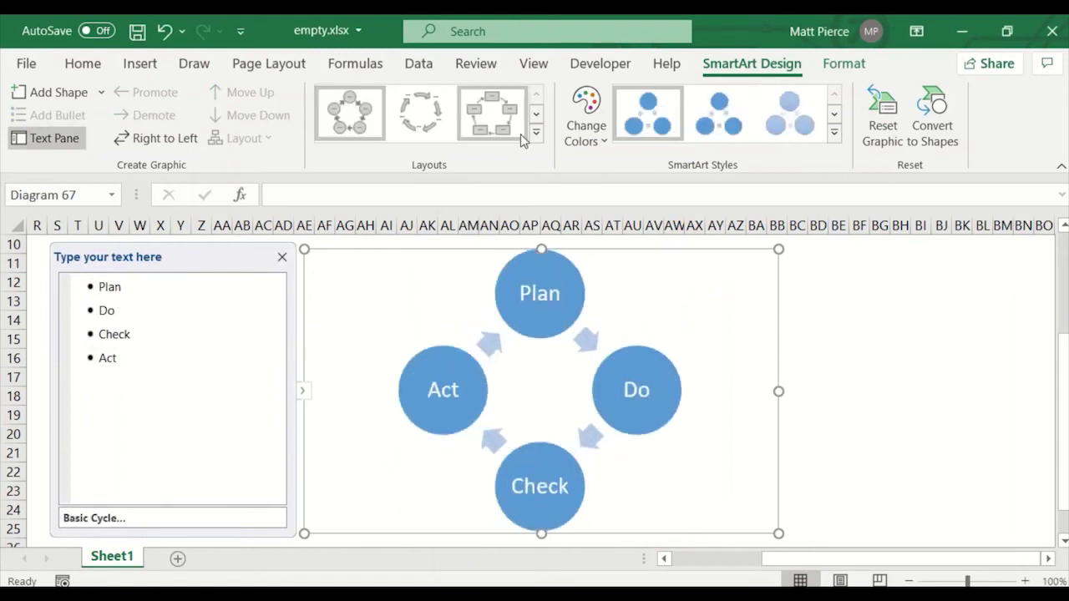
- Recolor the cycle diagram with the first, third and fourth Colorful schemes in turn, ending on the dark Primary Theme Colors scheme
{"action": "left_click", "coordinate": [598, 129]}
{"action": "left_click", "coordinate": [600, 307]}
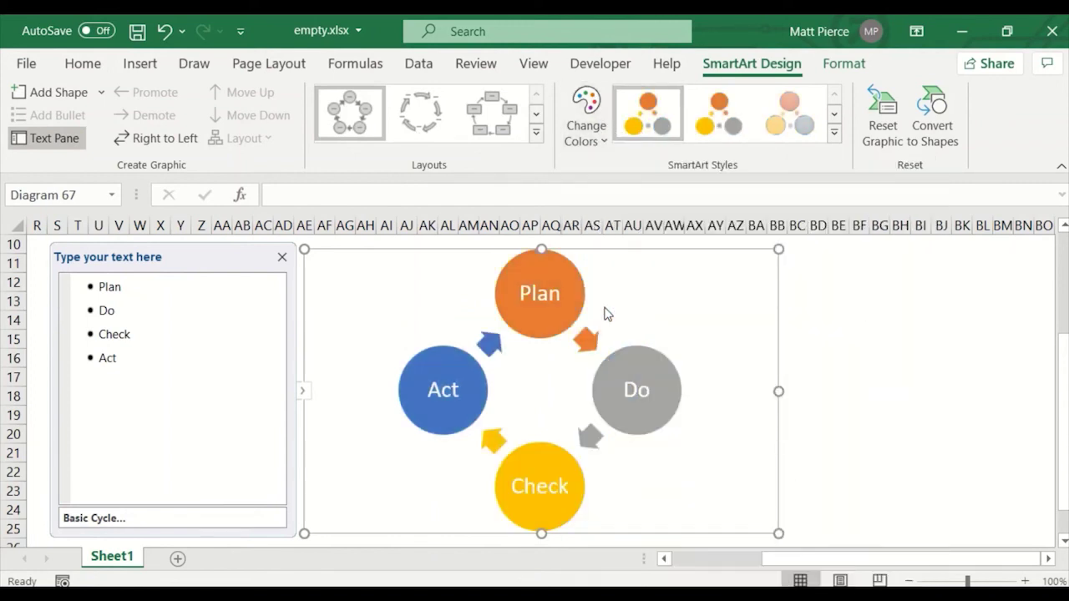
{"action": "left_click", "coordinate": [599, 142]}
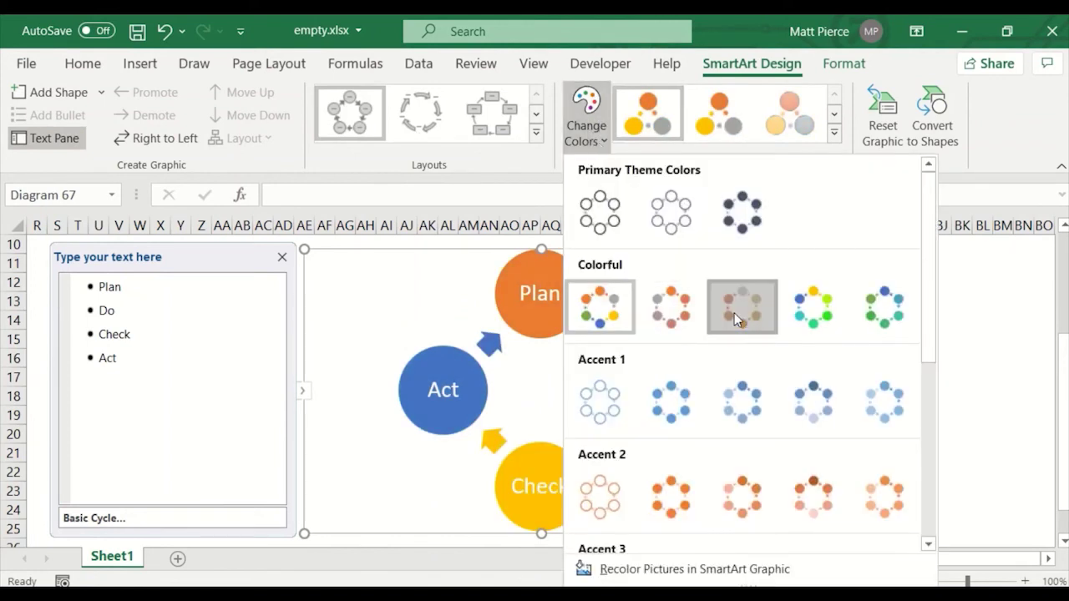
{"action": "left_click", "coordinate": [740, 307]}
{"action": "left_click", "coordinate": [589, 125]}
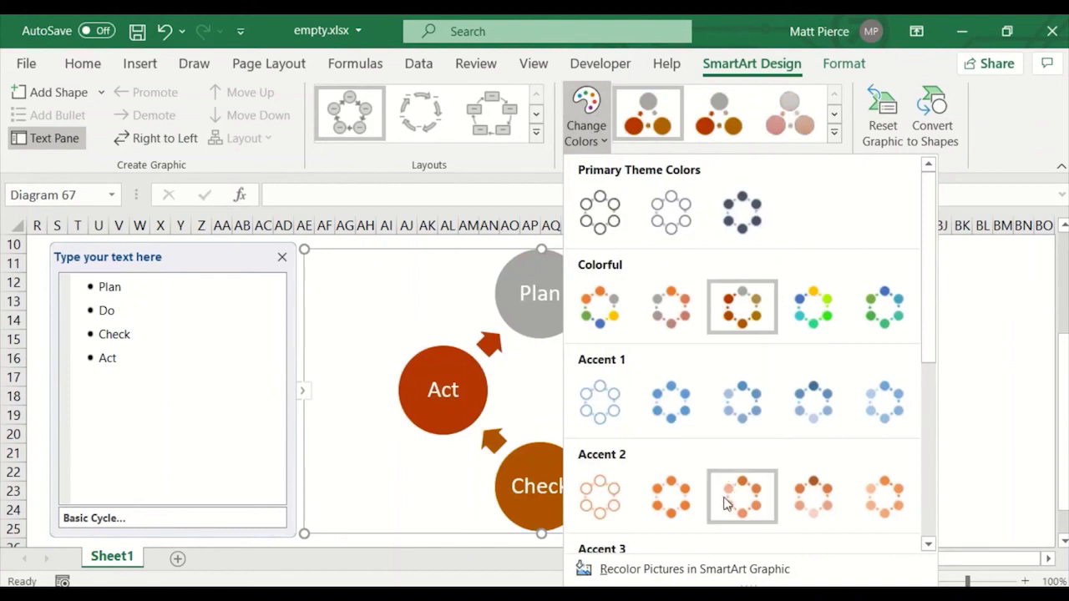
{"action": "left_click", "coordinate": [813, 307]}
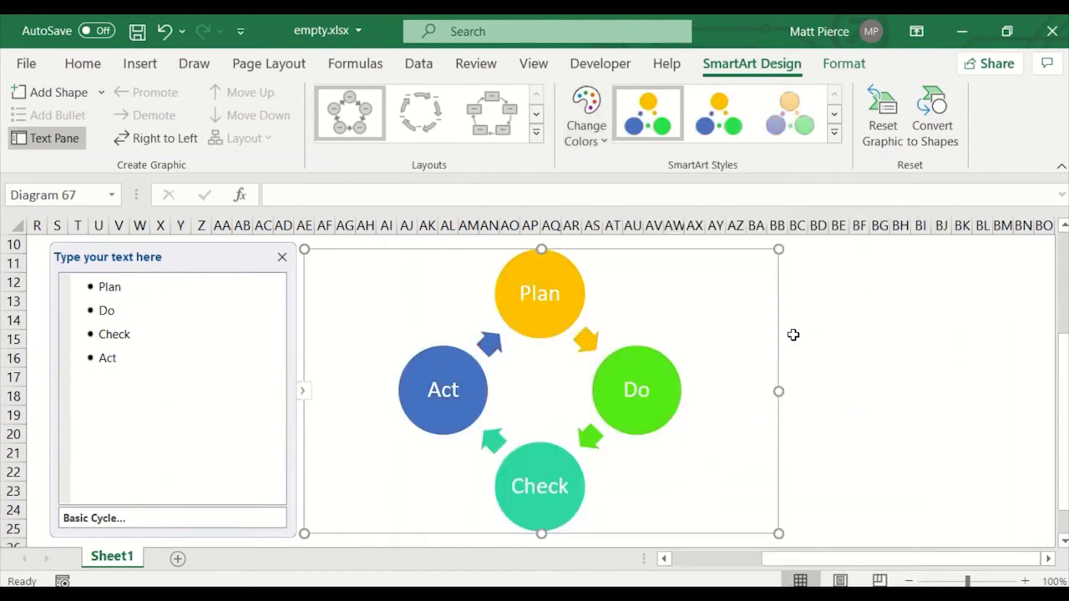
{"action": "left_click", "coordinate": [587, 121]}
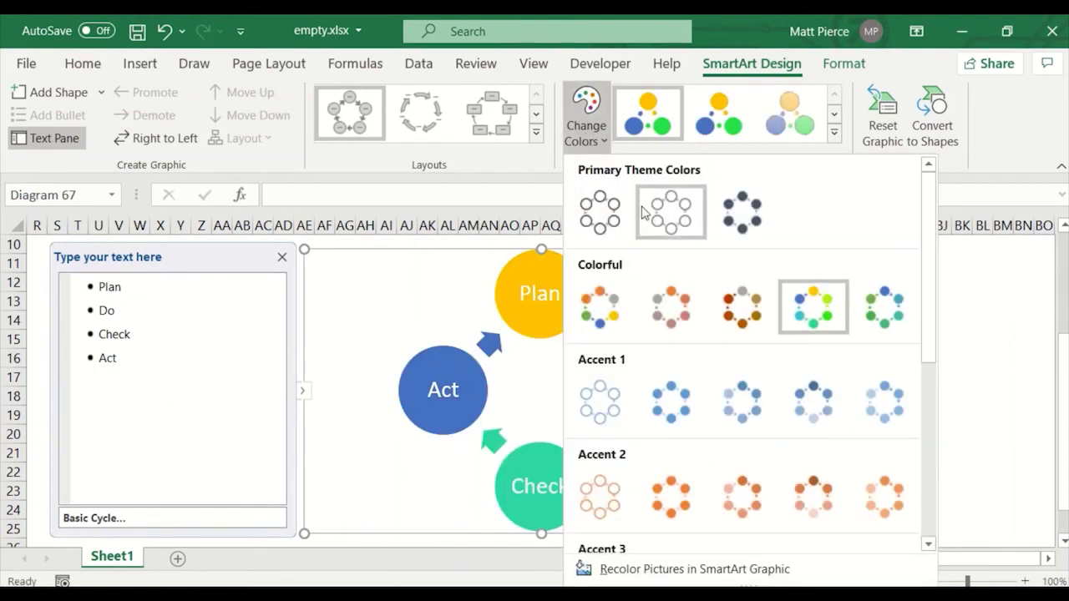
{"action": "left_click", "coordinate": [747, 221]}
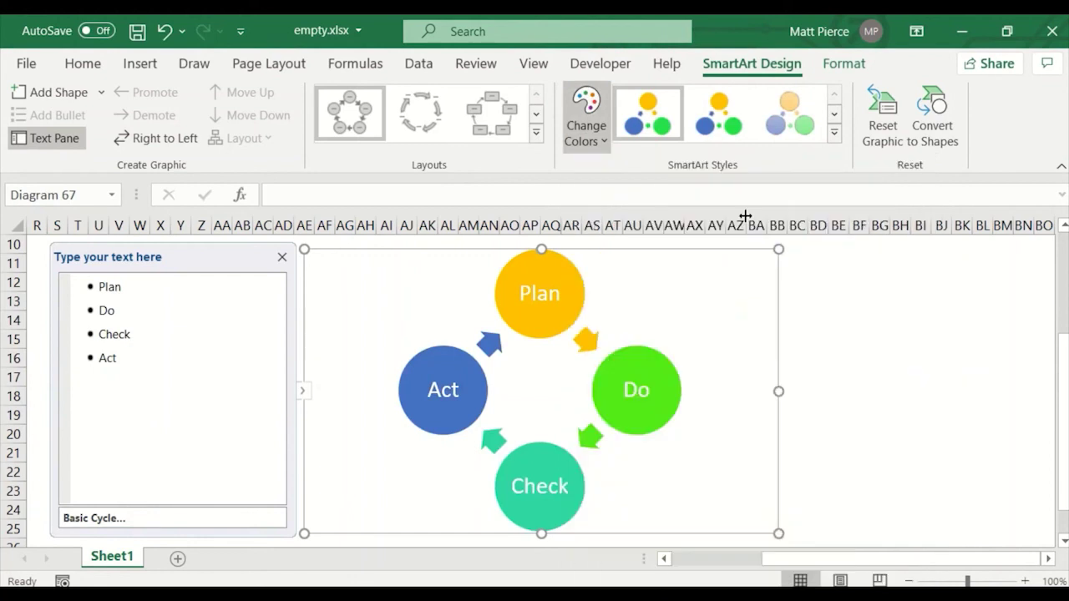
- Try a solid dark orange outline on the Plan circle and undo it
{"action": "left_click", "coordinate": [553, 316]}
{"action": "right_click", "coordinate": [556, 322]}
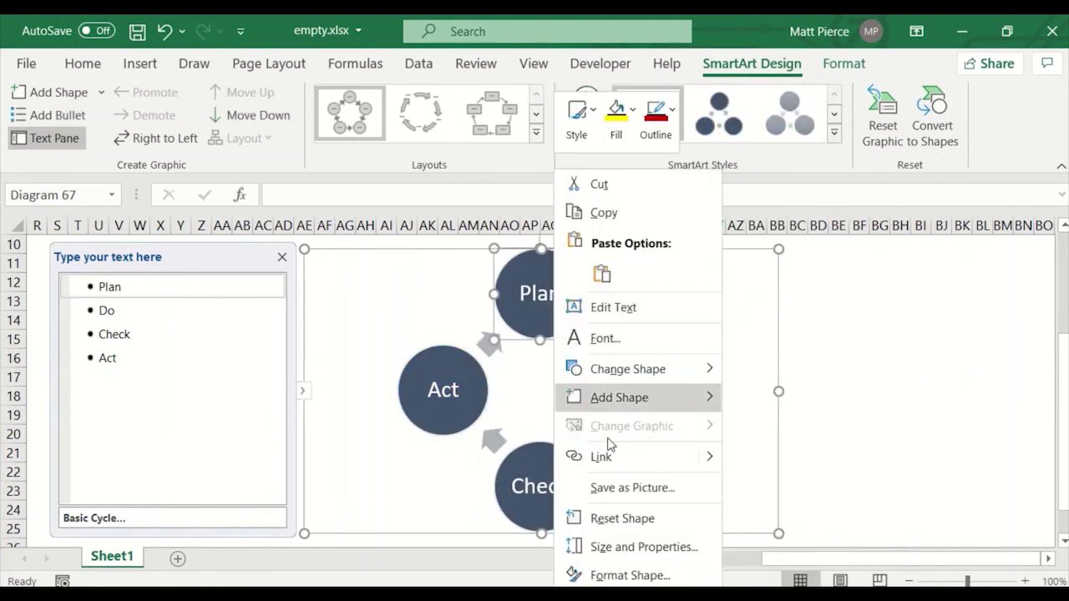
{"action": "left_click", "coordinate": [577, 574]}
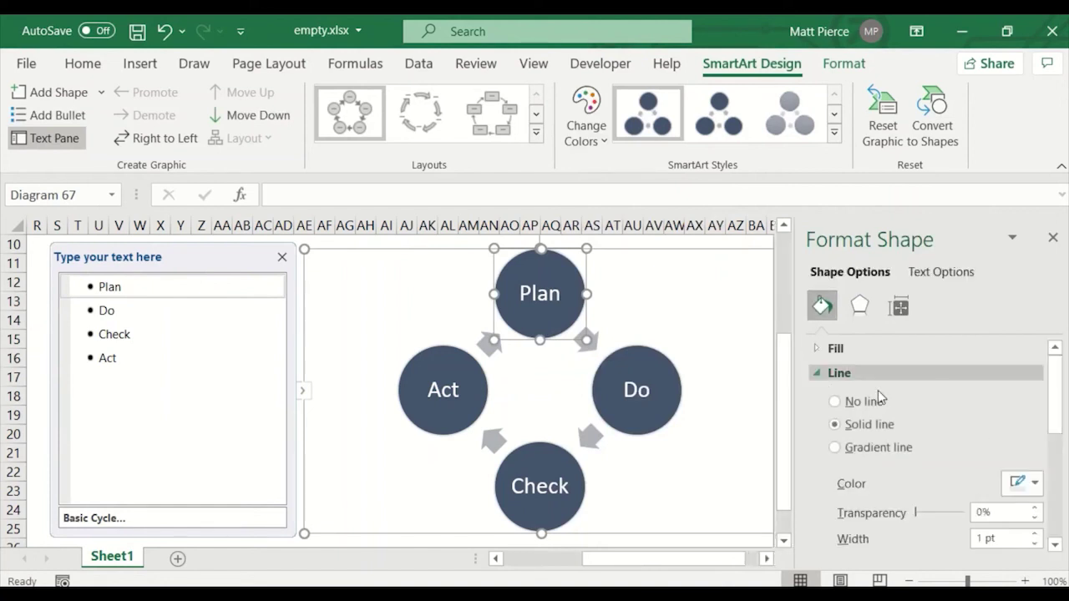
{"action": "left_click", "coordinate": [1034, 483]}
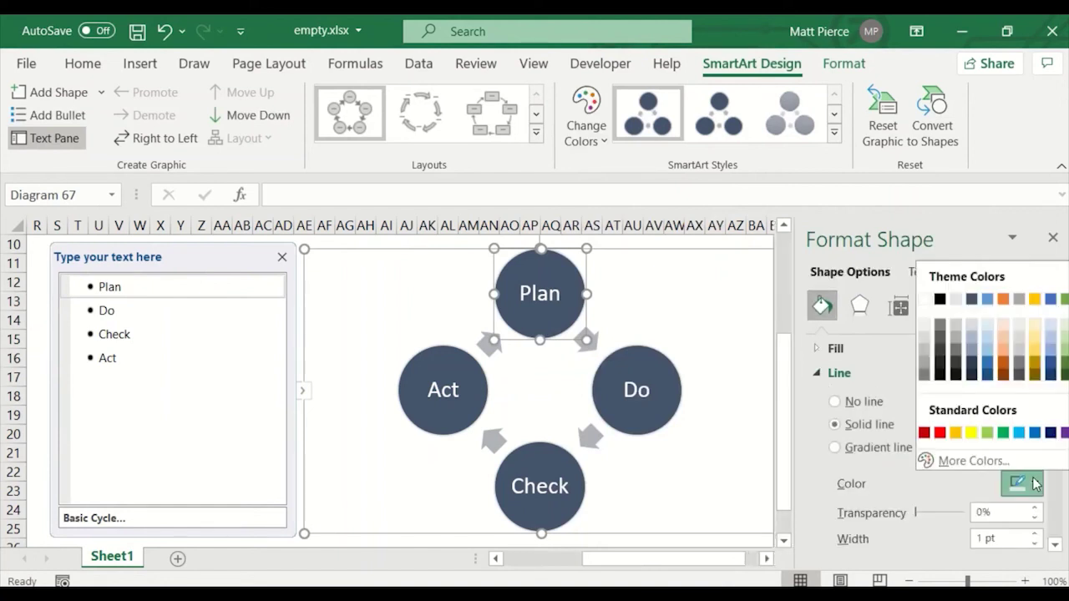
{"action": "left_click", "coordinate": [1005, 366]}
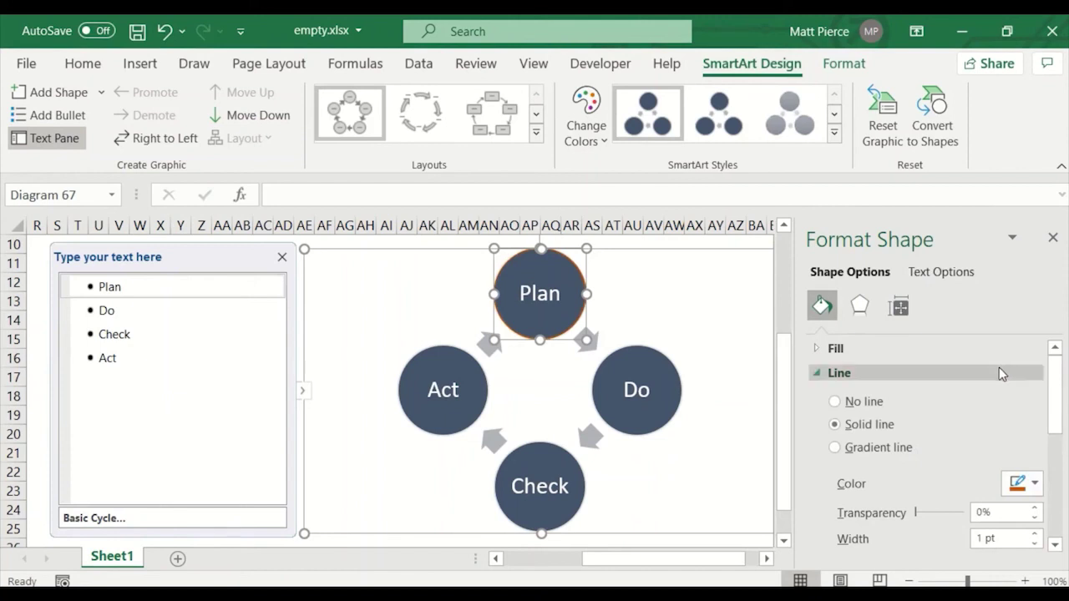
{"action": "key", "text": "ctrl+z"}
- Give the Plan circle a solid dark orange fill
{"action": "left_click", "coordinate": [819, 373]}
{"action": "left_click", "coordinate": [820, 349]}
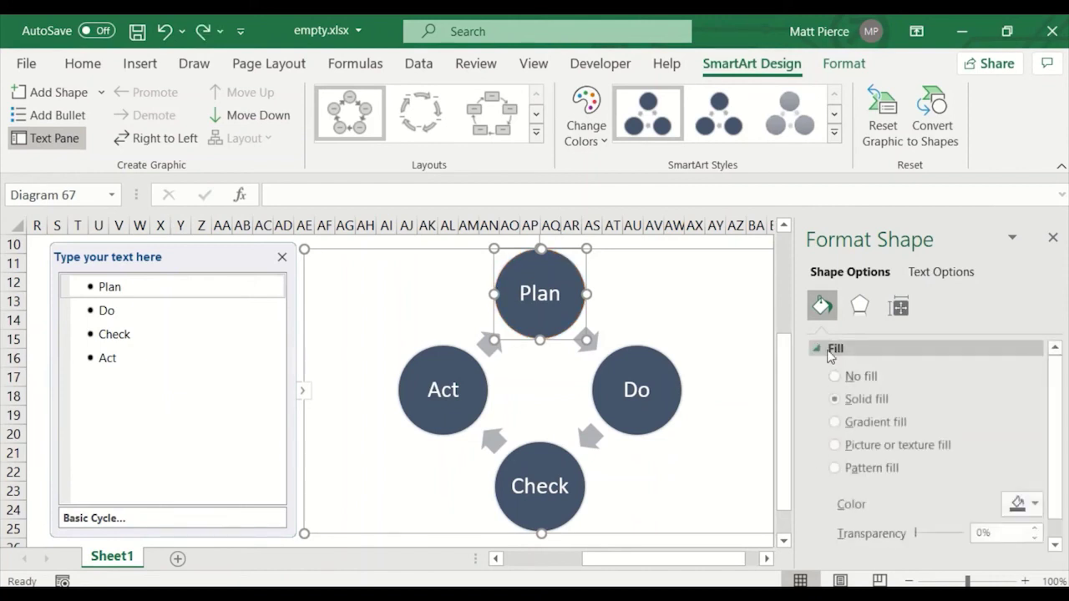
{"action": "left_click", "coordinate": [1029, 505]}
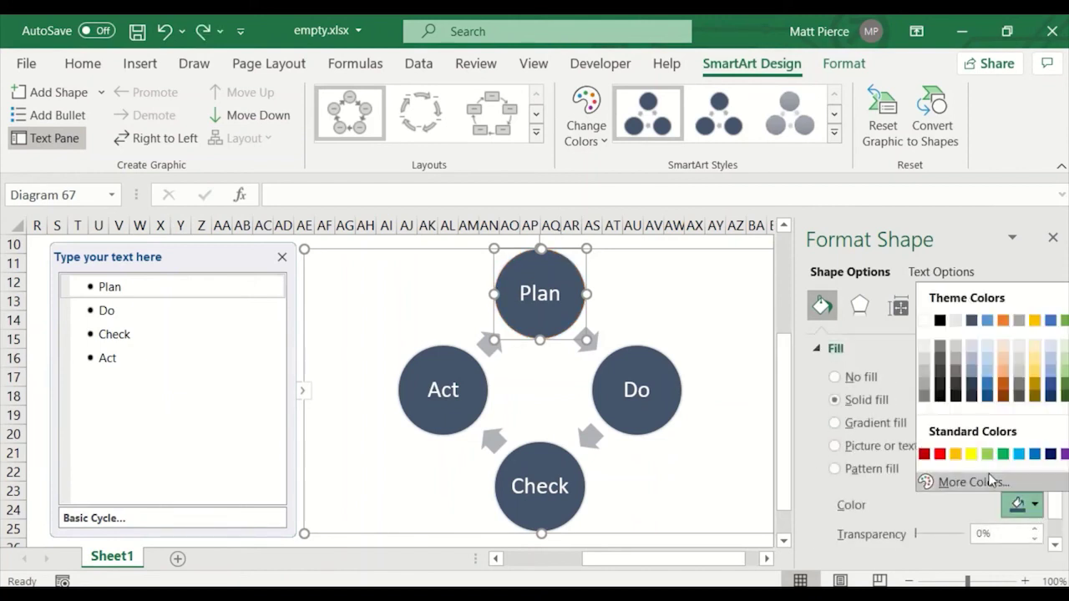
{"action": "left_click", "coordinate": [1003, 391]}
- Delete the whole cycle diagram and insert a Basic Pyramid SmartArt graphic from the Pyramid category
{"action": "left_click", "coordinate": [691, 325]}
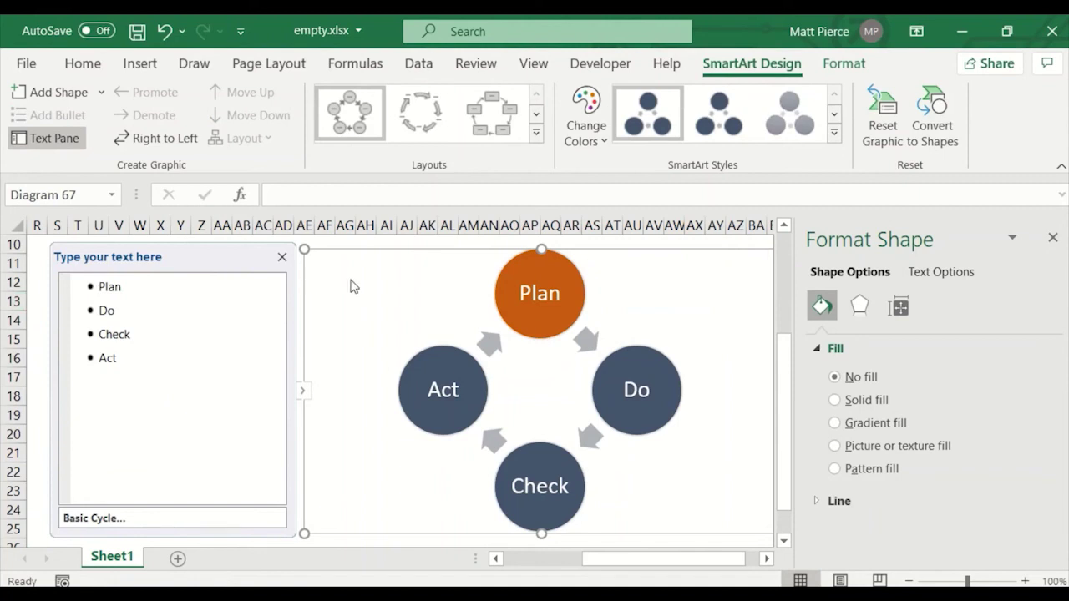
{"action": "key", "text": "Delete"}
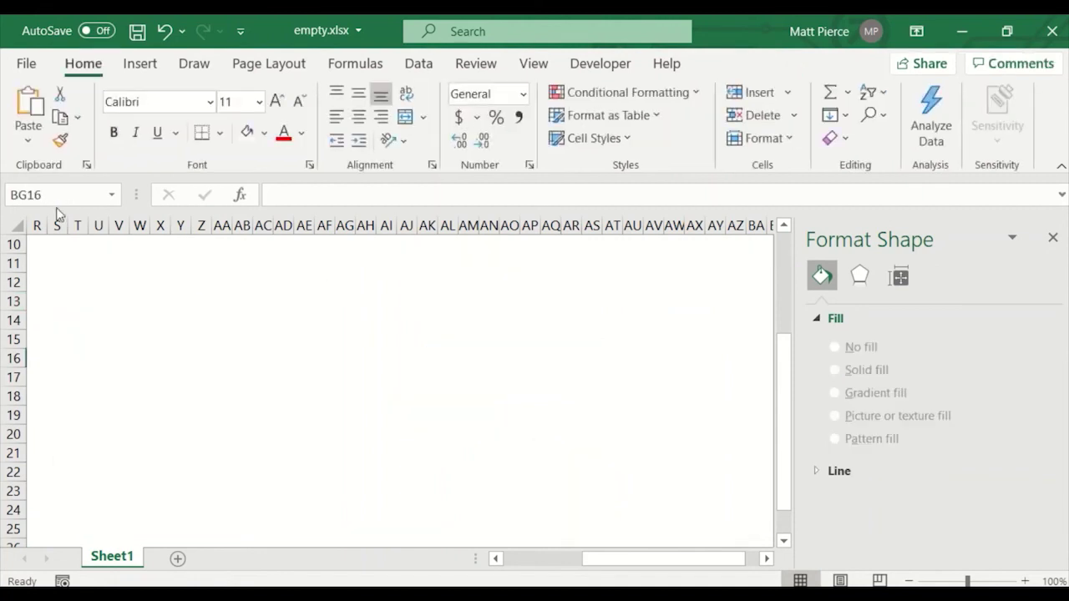
{"action": "left_click", "coordinate": [141, 65]}
{"action": "left_click", "coordinate": [101, 139]}
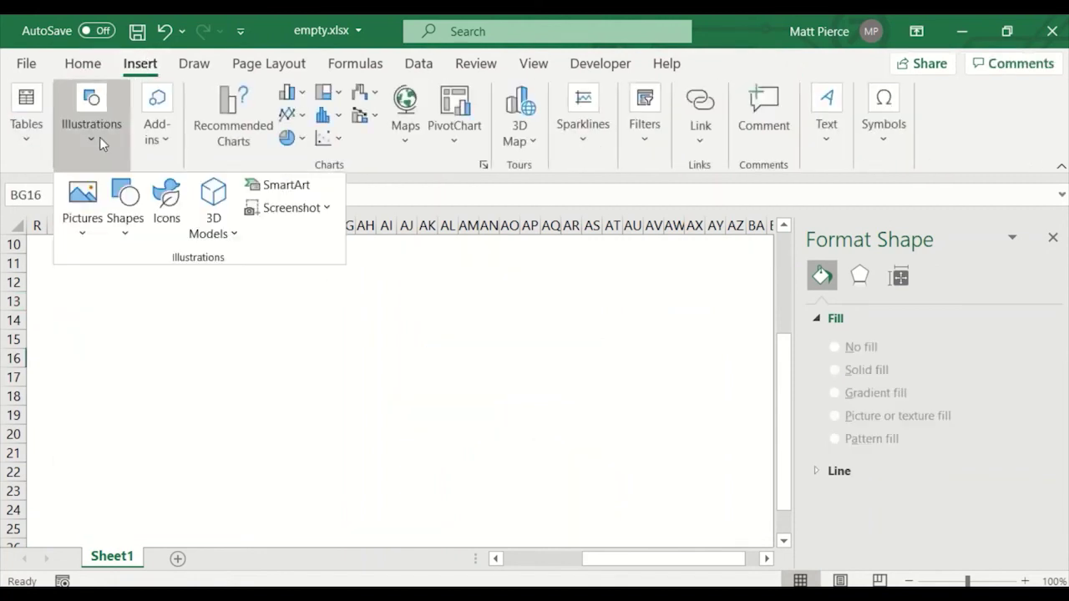
{"action": "left_click", "coordinate": [281, 185]}
{"action": "left_click", "coordinate": [269, 298]}
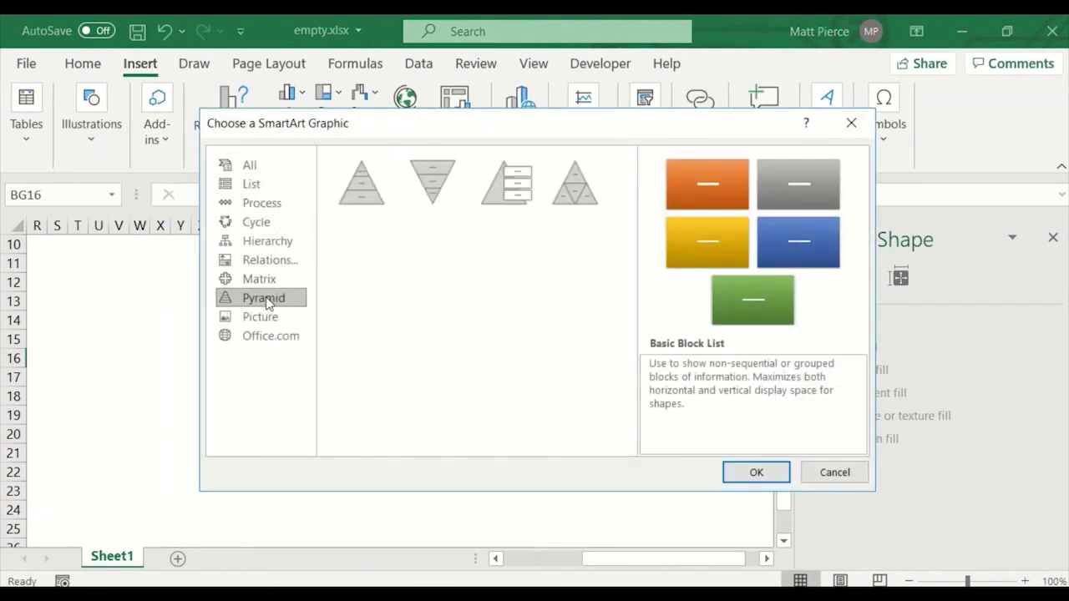
{"action": "left_click", "coordinate": [369, 196]}
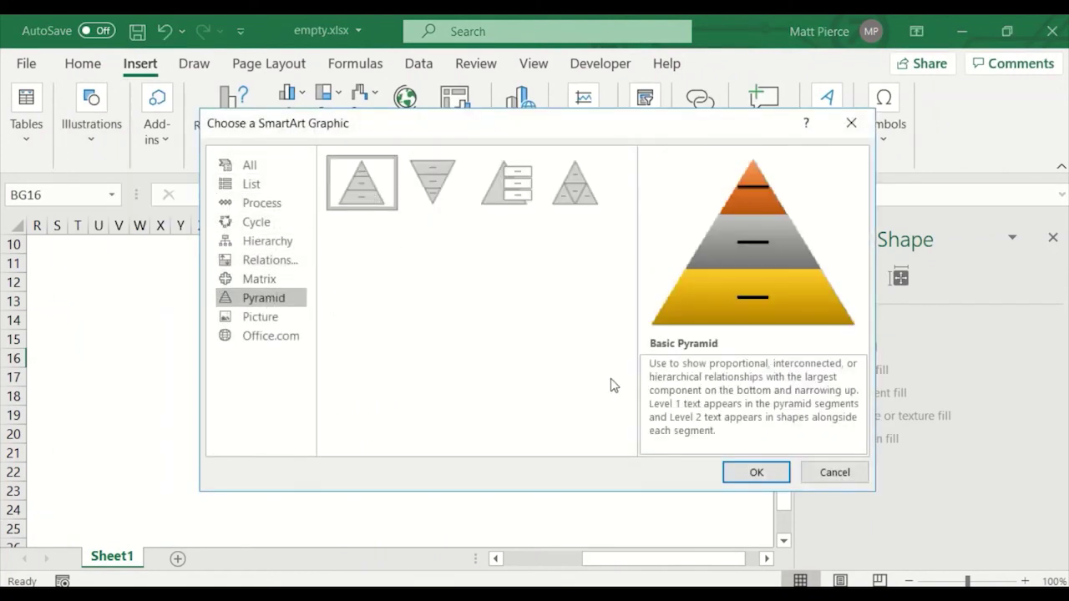
{"action": "left_click", "coordinate": [748, 481]}
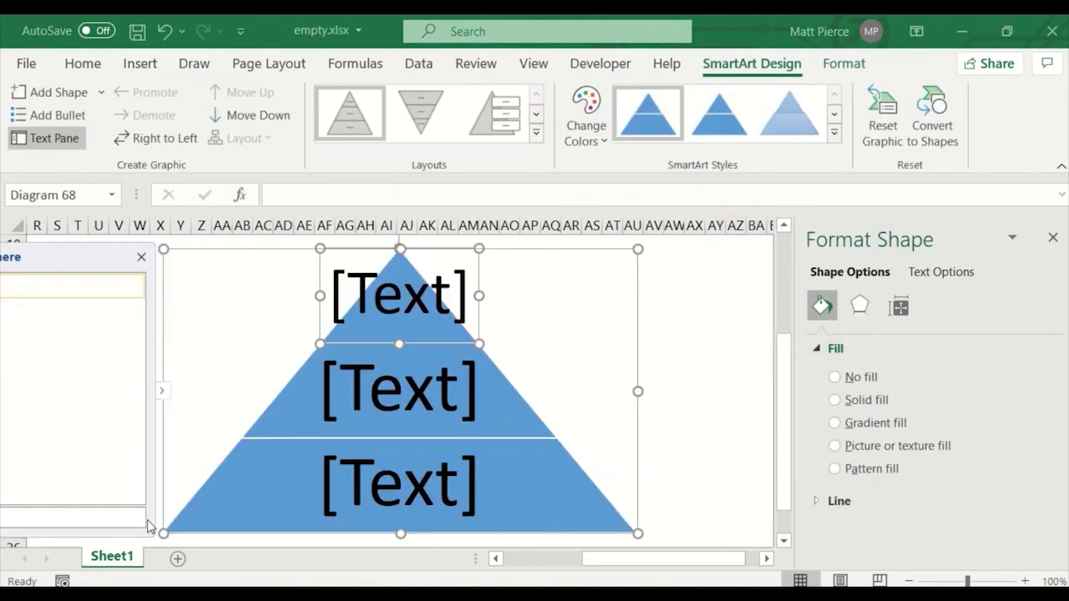
- Label the pyramid's three levels Gold, Silver and Bronze from top to bottom, all at the same bullet level
{"action": "left_click_drag", "start_coordinate": [609, 566], "coordinate": [575, 566]}
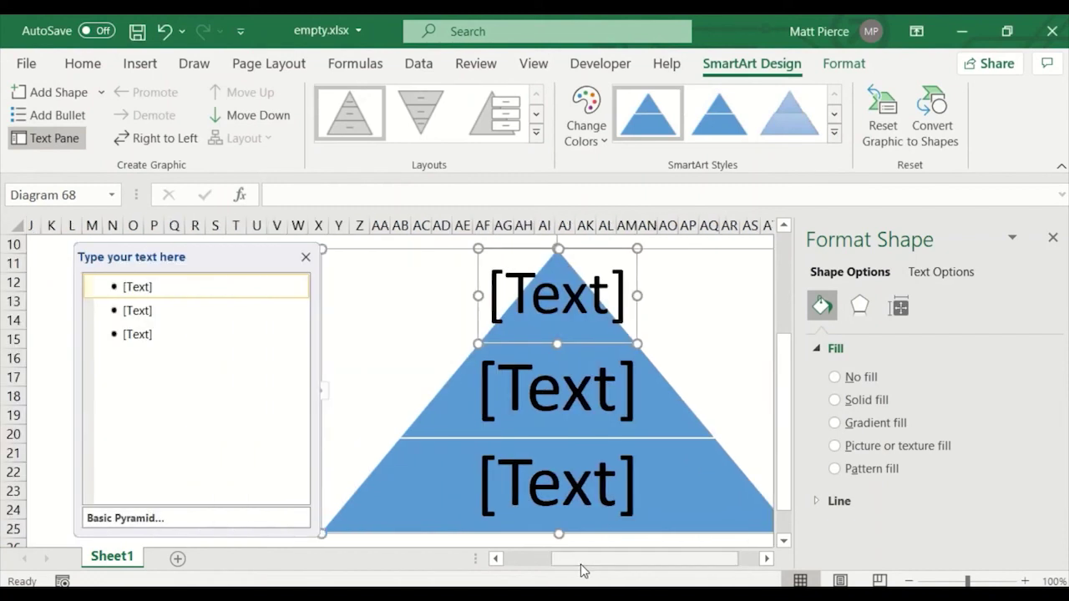
{"action": "left_click", "coordinate": [157, 288]}
{"action": "type", "text": "gold"}
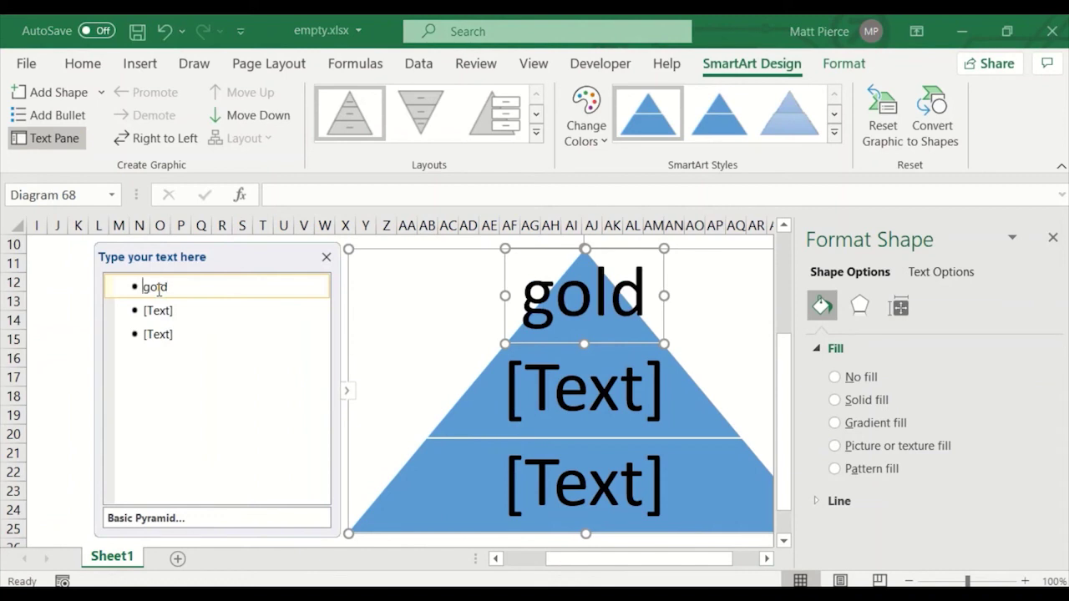
{"action": "key", "text": "Delete"}
{"action": "type", "text": "G"}
{"action": "key", "text": "Down"}
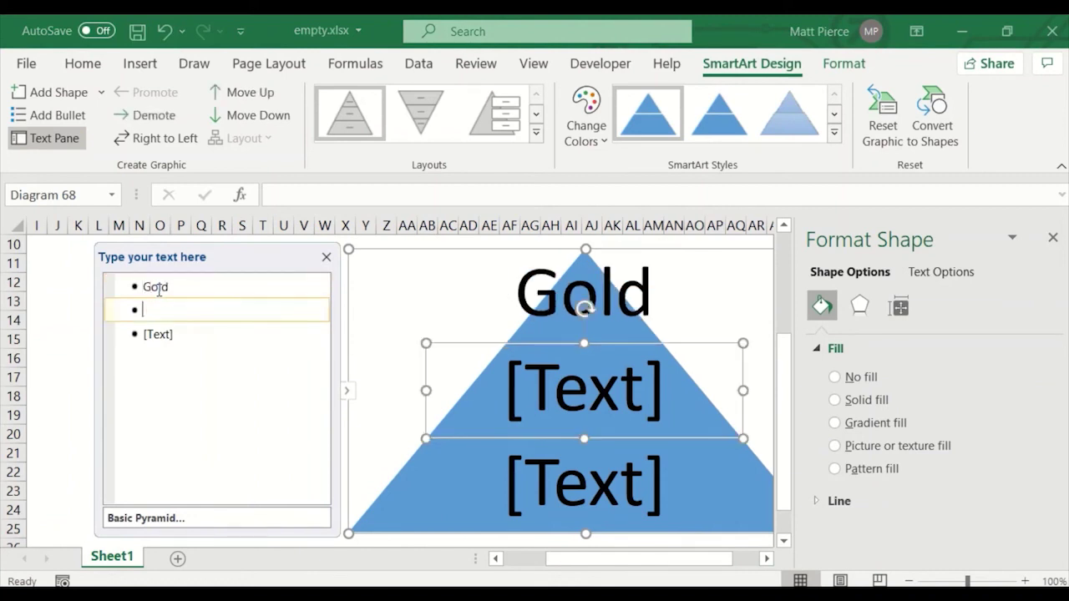
{"action": "type", "text": "Silver"}
{"action": "key", "text": "Tab"}
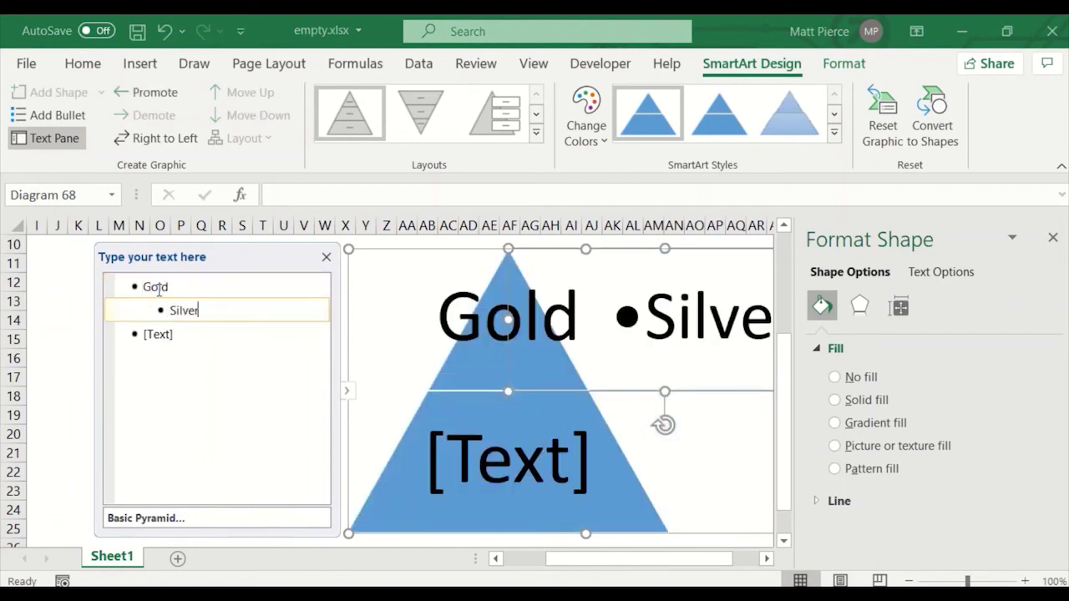
{"action": "key", "text": "shift+Tab"}
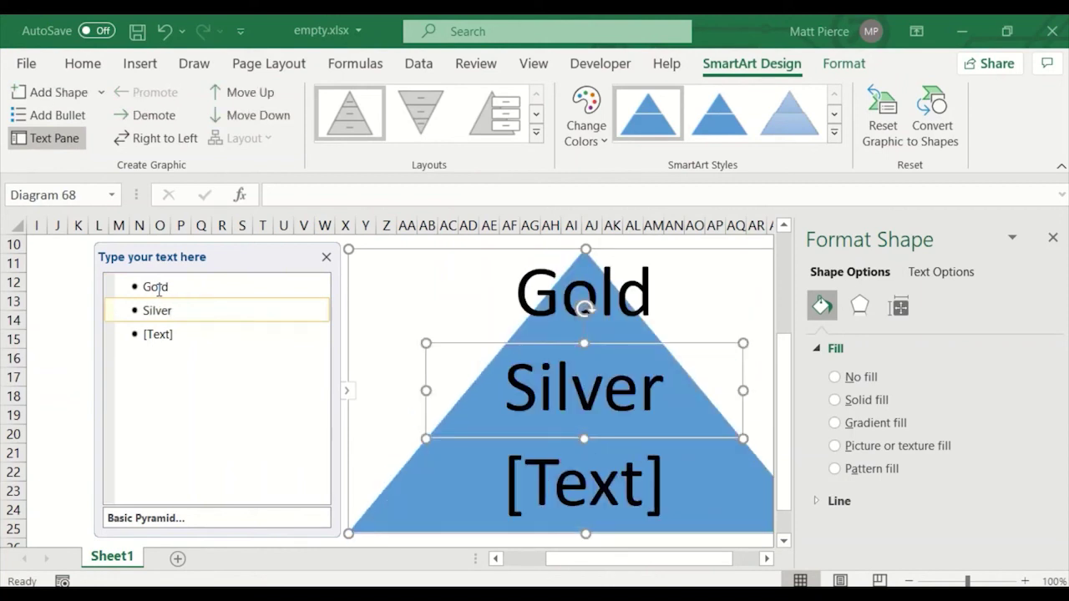
{"action": "left_click", "coordinate": [202, 341]}
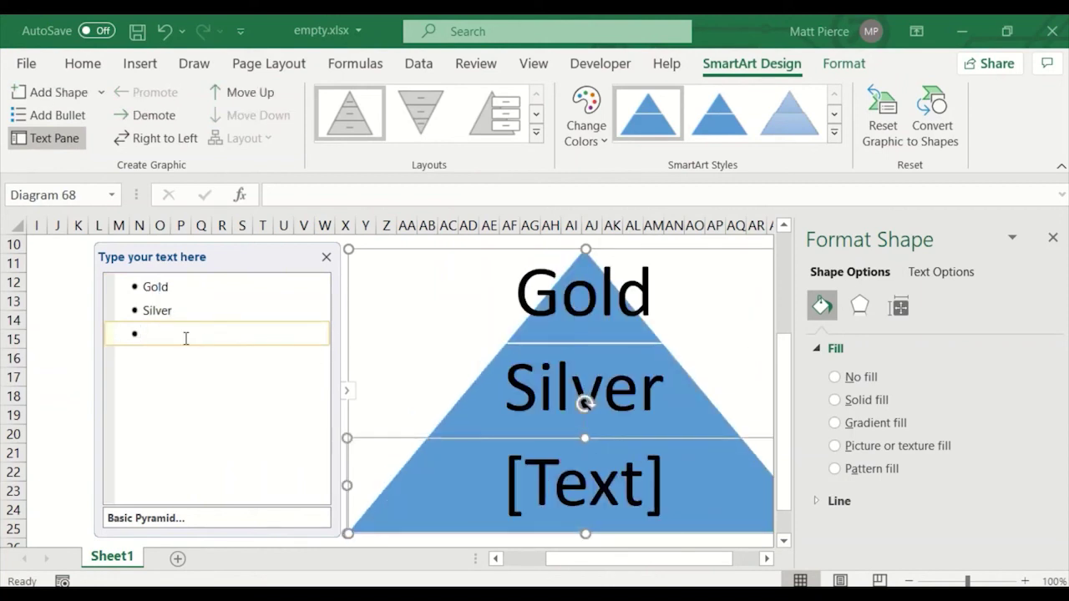
{"action": "type", "text": "Bronze"}
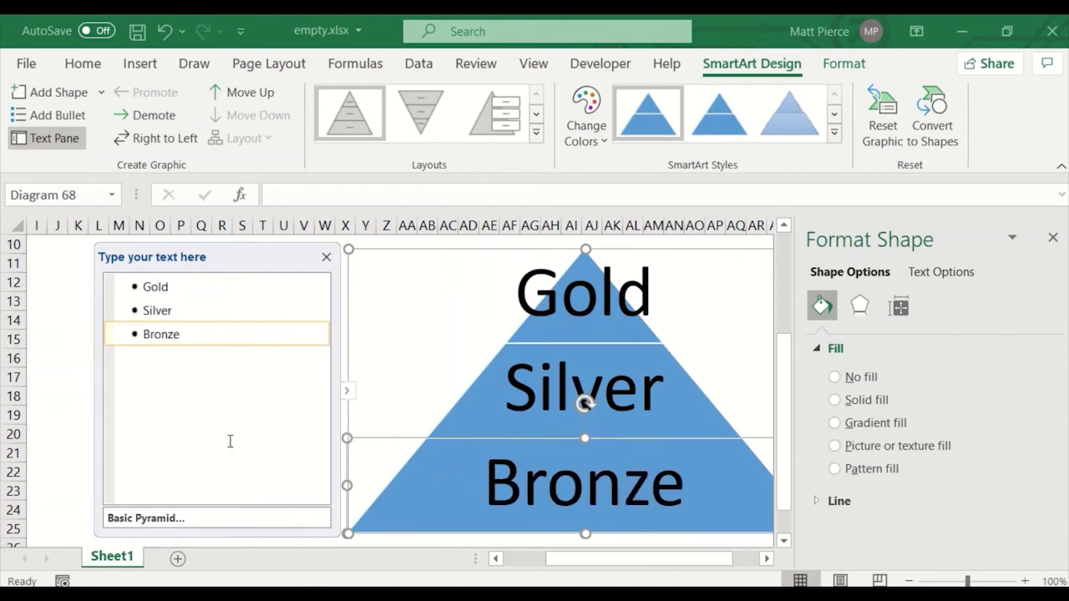
- Add two more levels below Bronze in the pyramid, labeled Iron and Aluminum
{"action": "key", "text": "Return"}
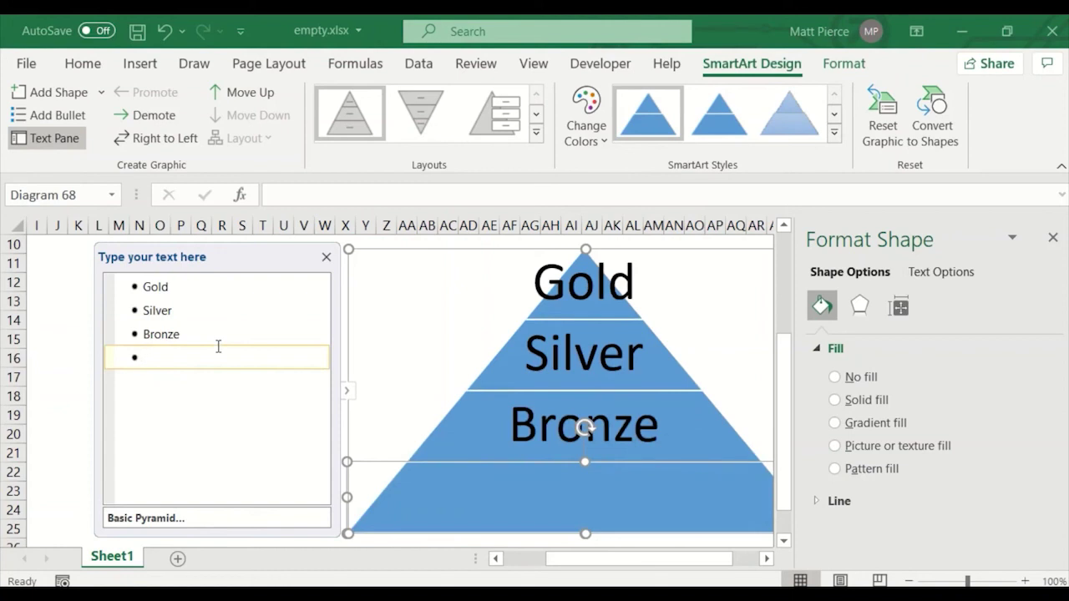
{"action": "type", "text": "Iron"}
{"action": "key", "text": "Return"}
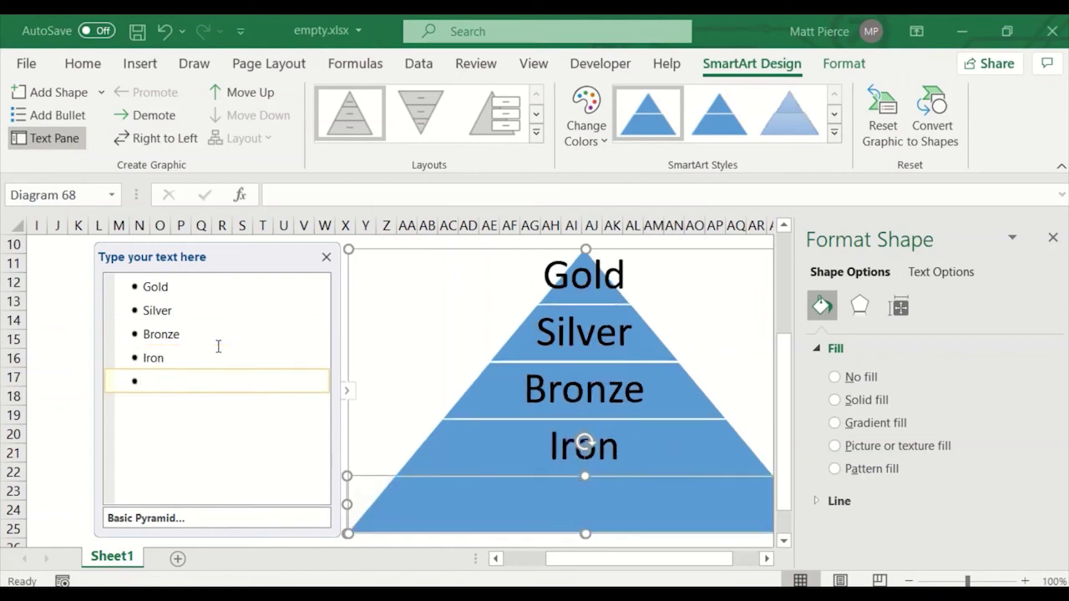
{"action": "type", "text": "Aluminum"}
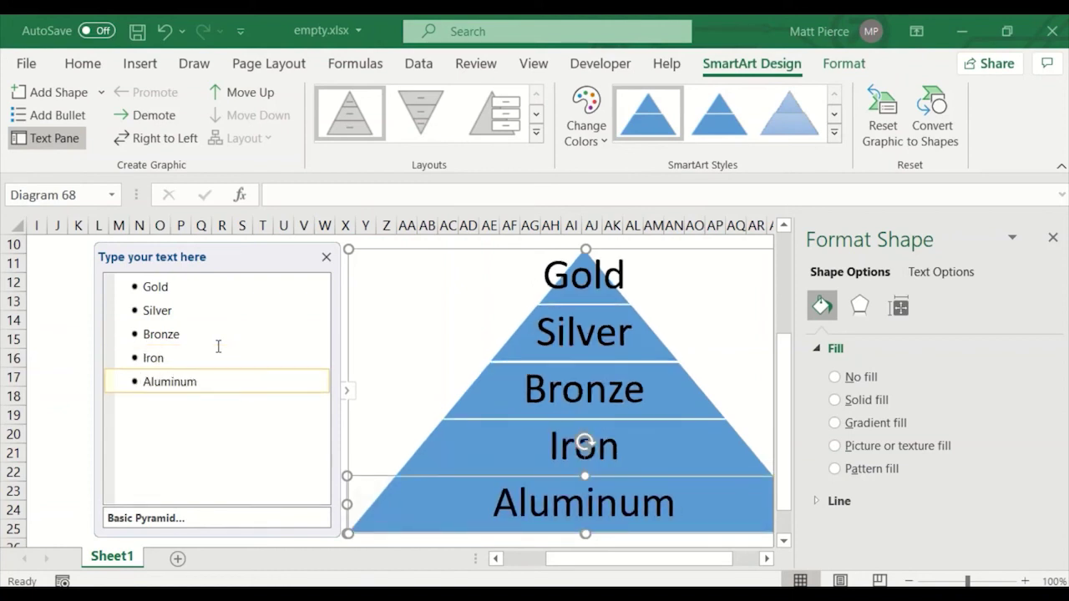
- Add a new top level labeled Platinum above Gold in the pyramid
{"action": "key", "text": "Up"}
{"action": "key", "text": "Up"}
{"action": "key", "text": "Up"}
{"action": "key", "text": "Up"}
{"action": "key", "text": "Return"}
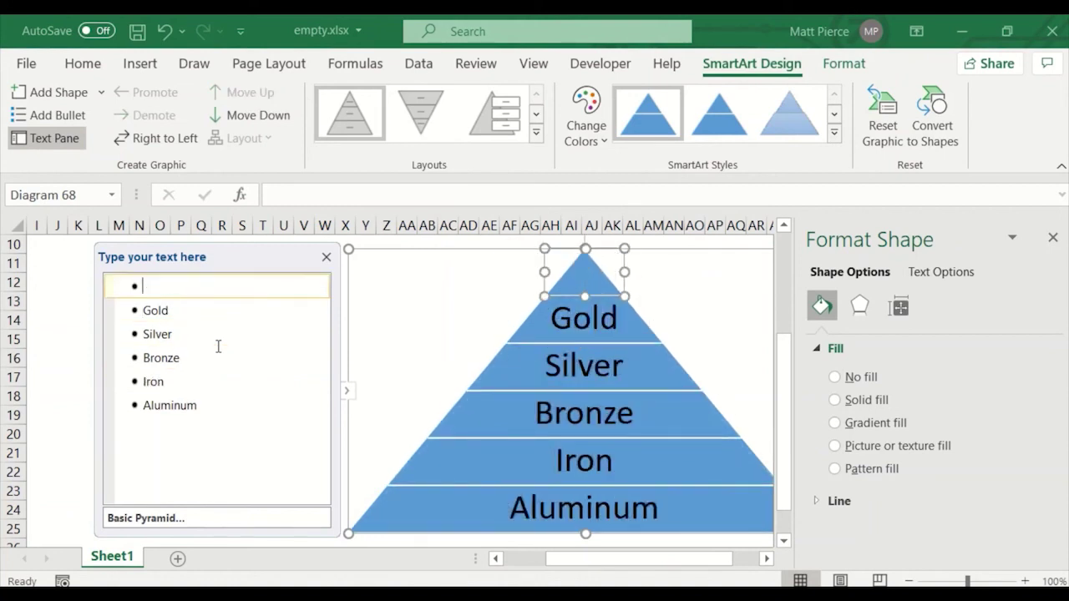
{"action": "type", "text": "Platinum"}
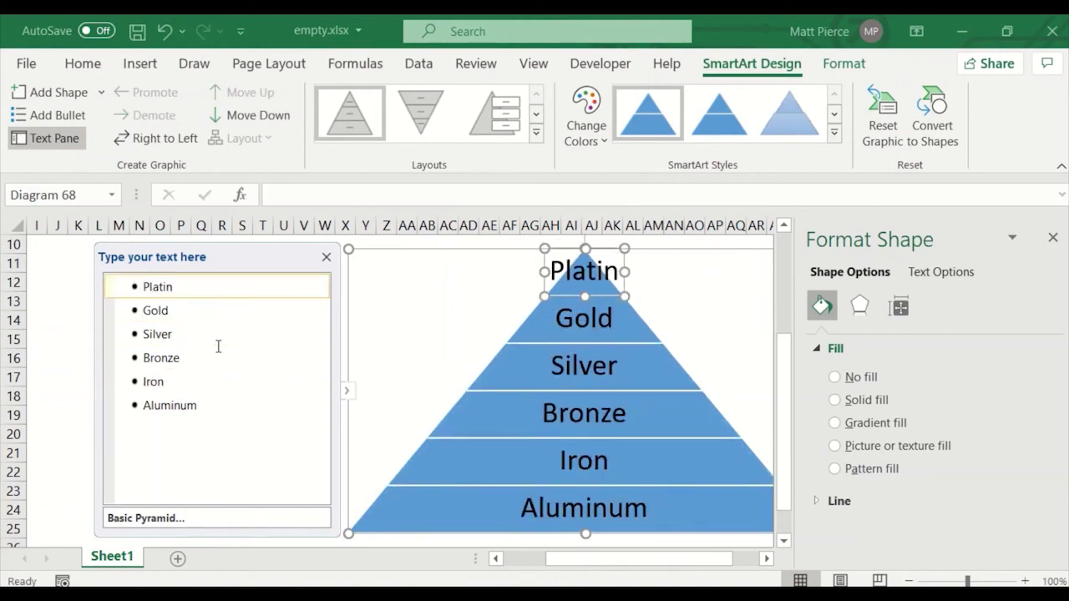
{"action": "left_click", "coordinate": [245, 402]}
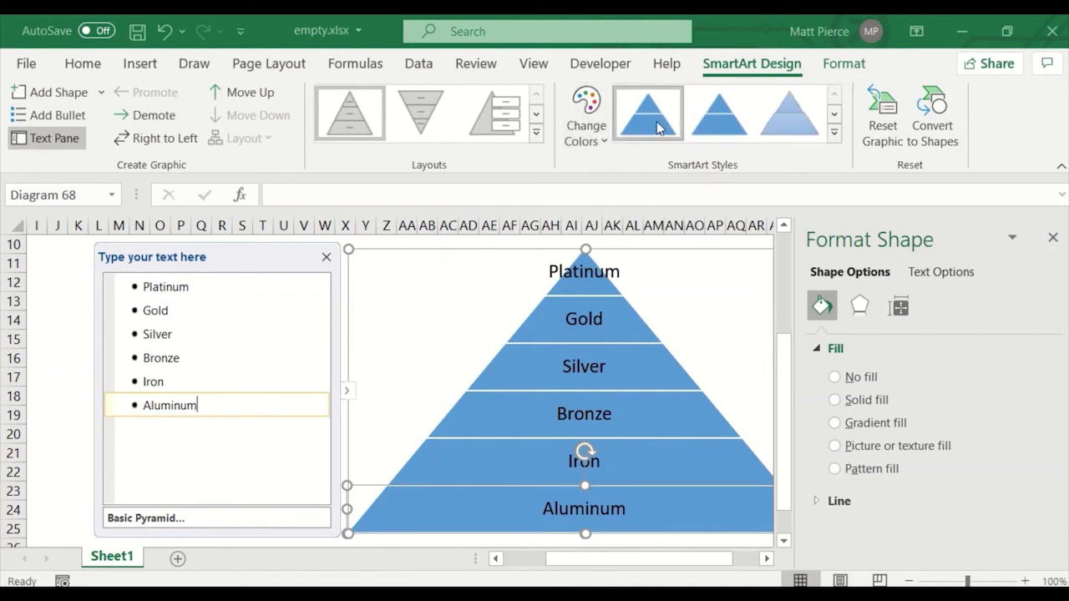
- Recolor the pyramid with the third Accent 1 variation and replace that with the first Colorful variation
{"action": "left_click", "coordinate": [833, 114]}
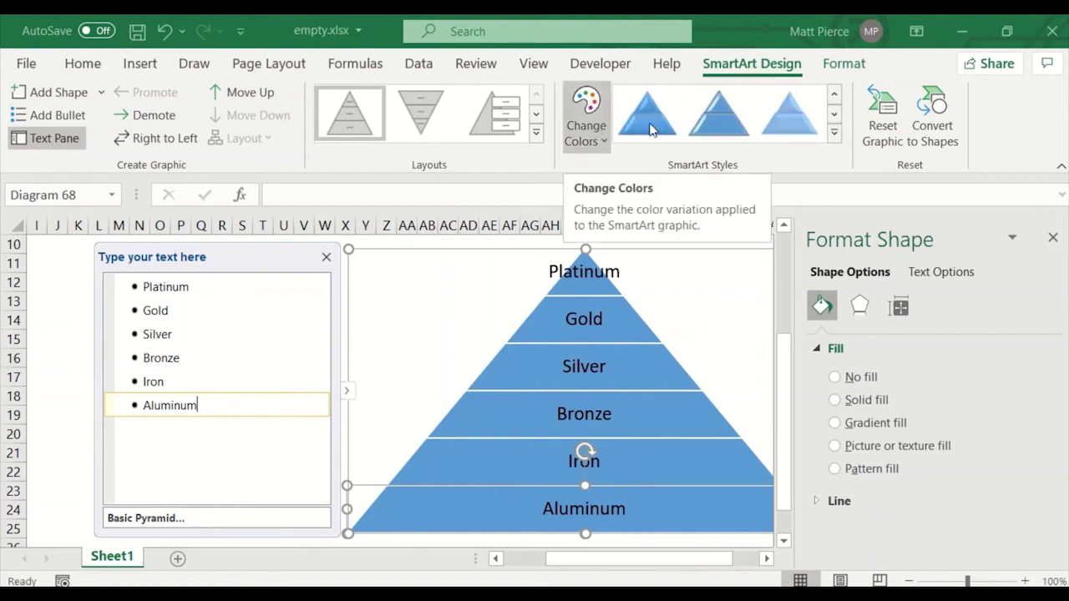
{"action": "left_click", "coordinate": [587, 121]}
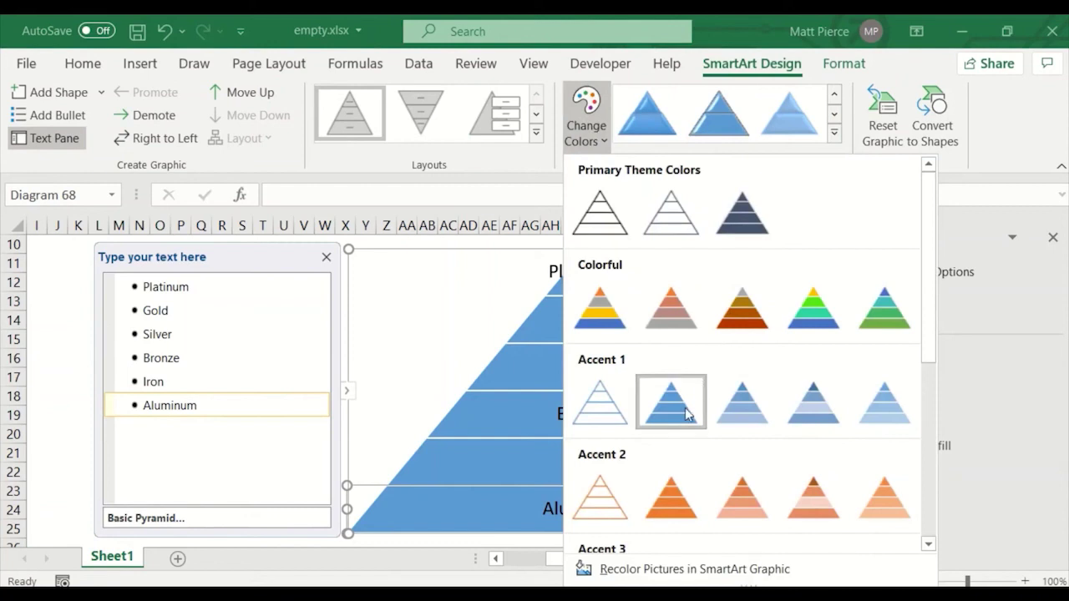
{"action": "left_click", "coordinate": [739, 417]}
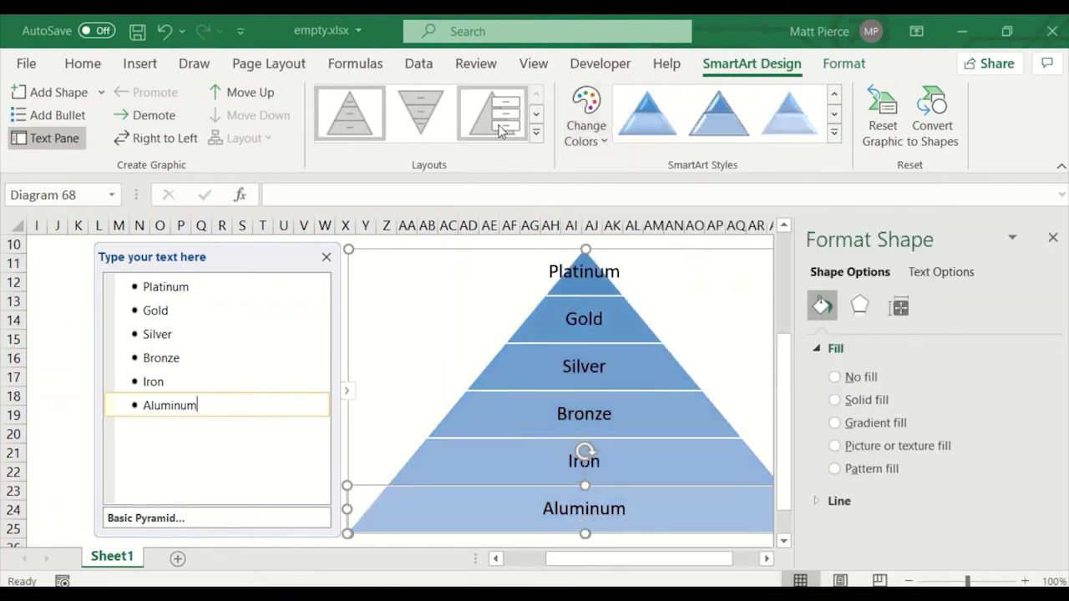
{"action": "left_click", "coordinate": [587, 113]}
{"action": "left_click", "coordinate": [600, 318]}
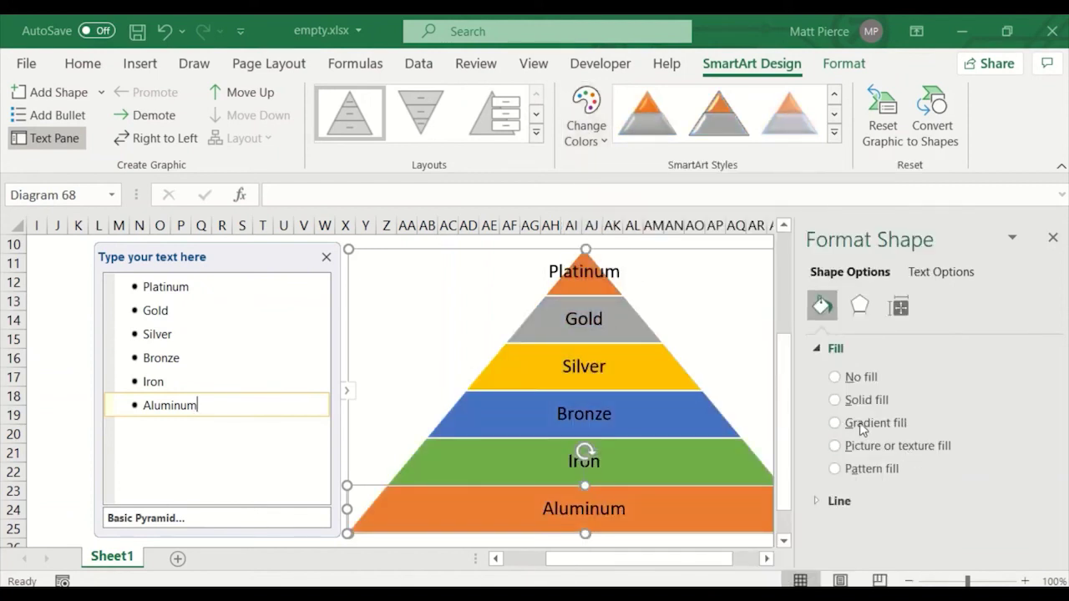
- Select the pyramid's Silver level, examine its reordering and fill options, and deselect the diagram
{"action": "left_click", "coordinate": [644, 376]}
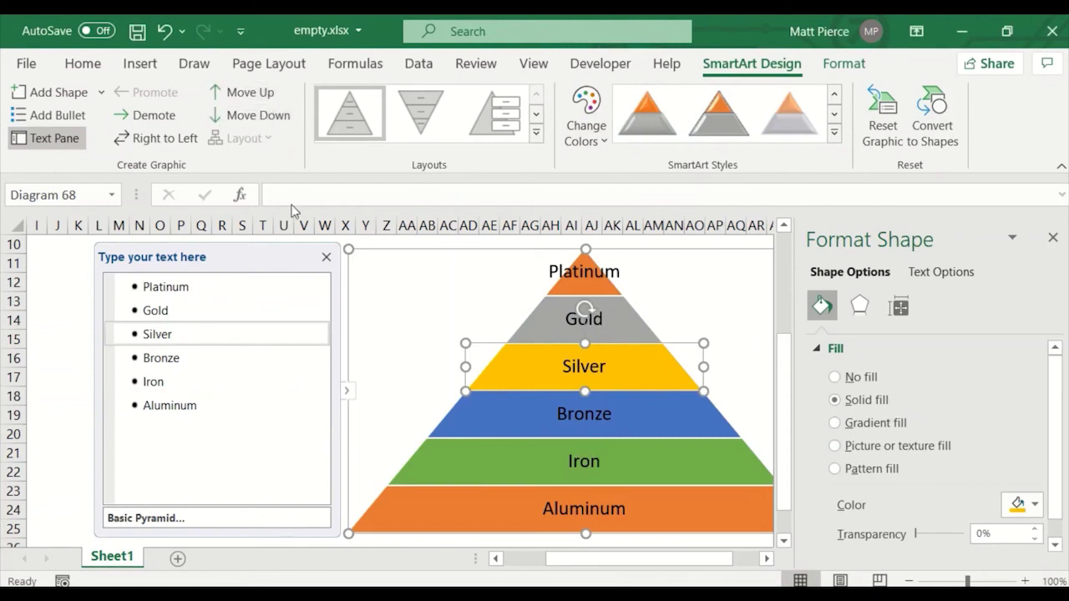
{"action": "left_click", "coordinate": [184, 337]}
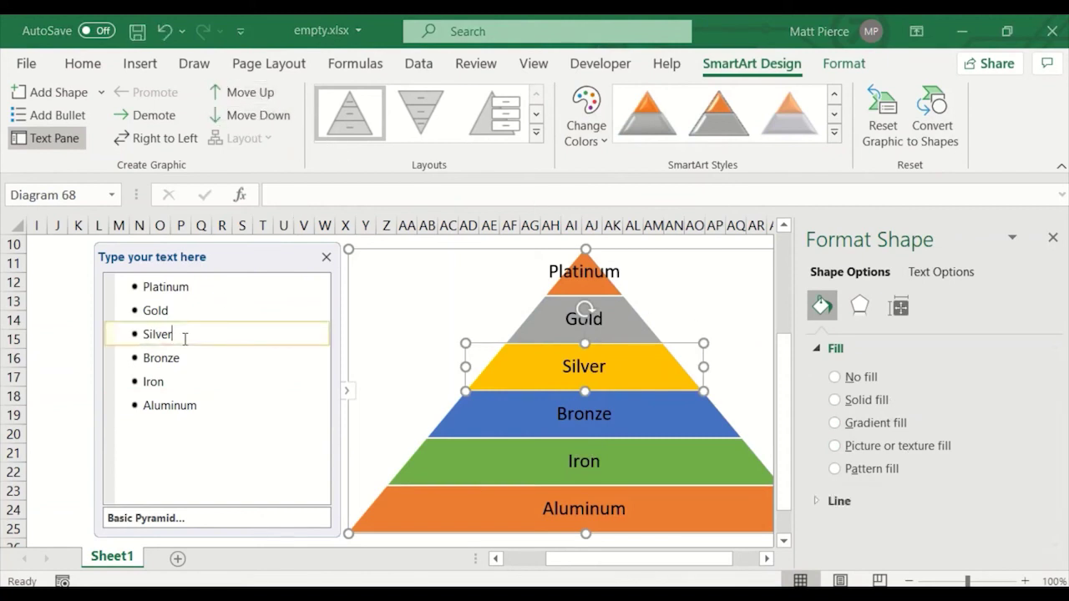
{"action": "left_click", "coordinate": [242, 92]}
{"action": "left_click", "coordinate": [259, 113]}
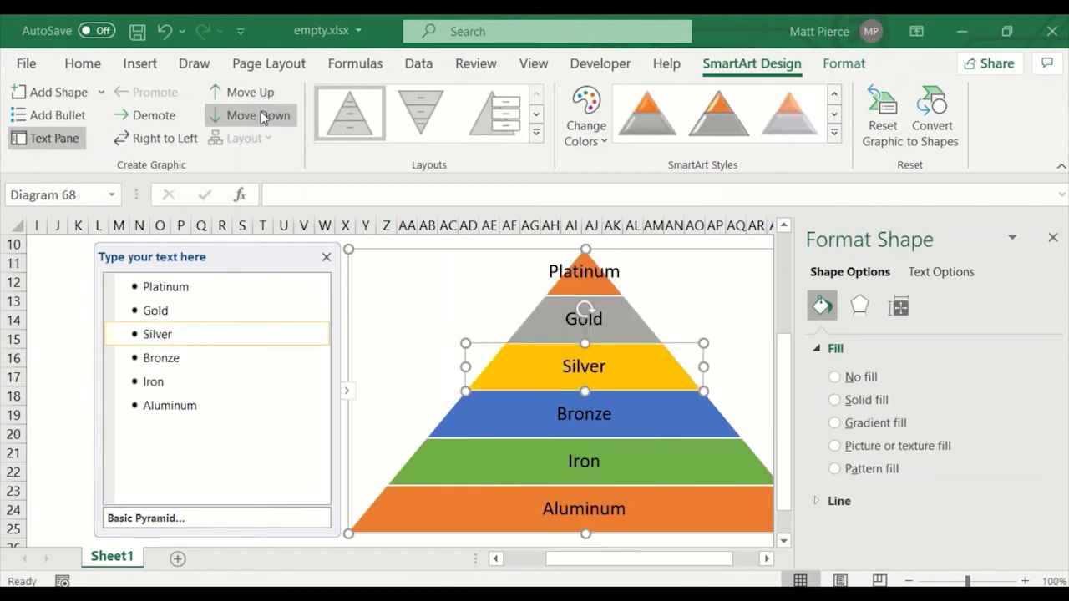
{"action": "left_click", "coordinate": [613, 370]}
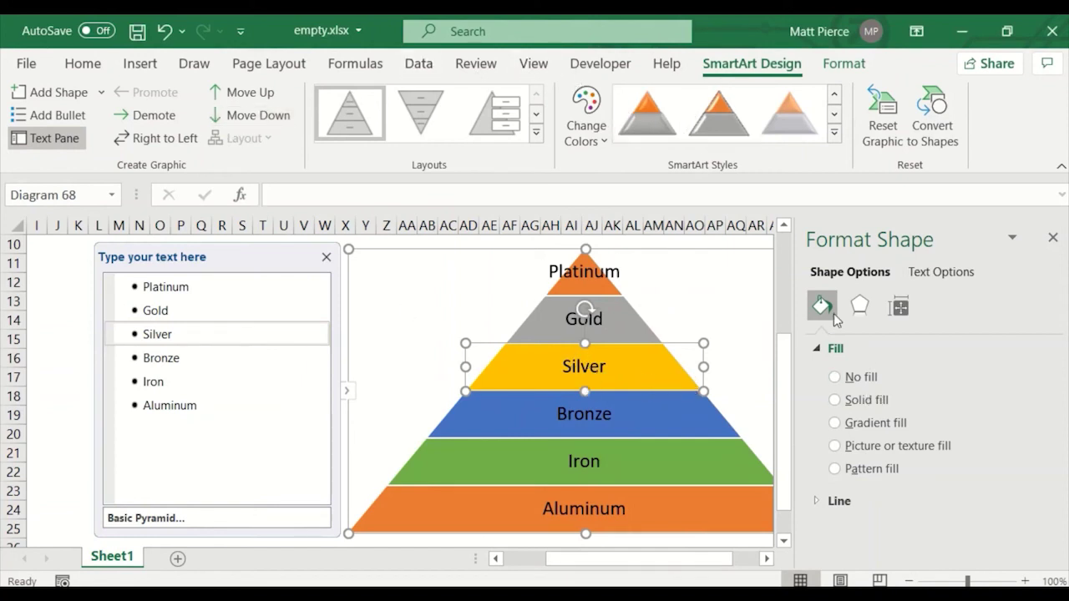
{"action": "left_click", "coordinate": [831, 399]}
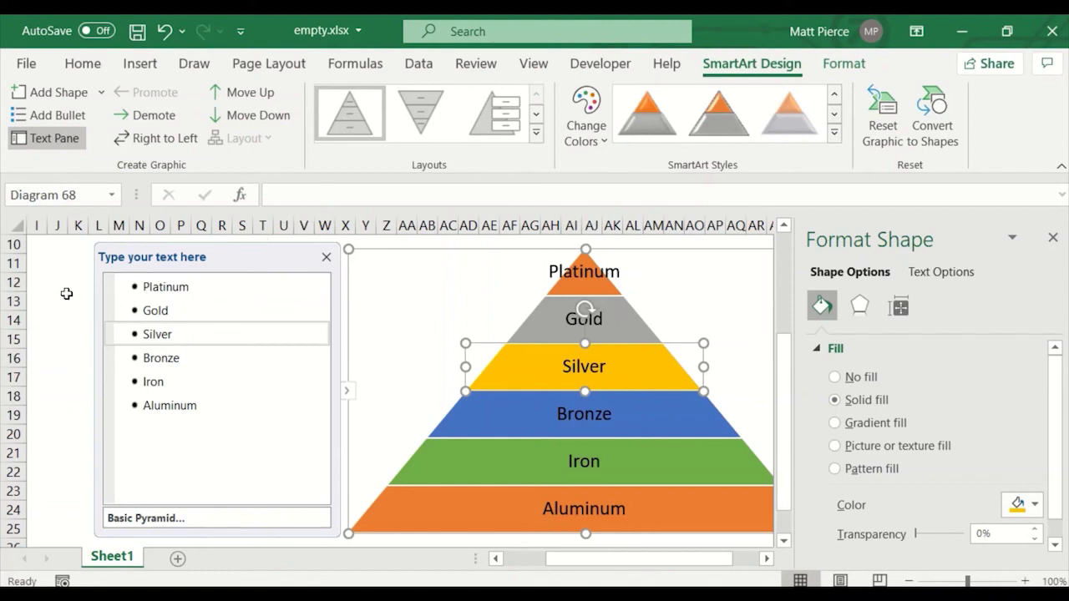
{"action": "left_click", "coordinate": [58, 339]}
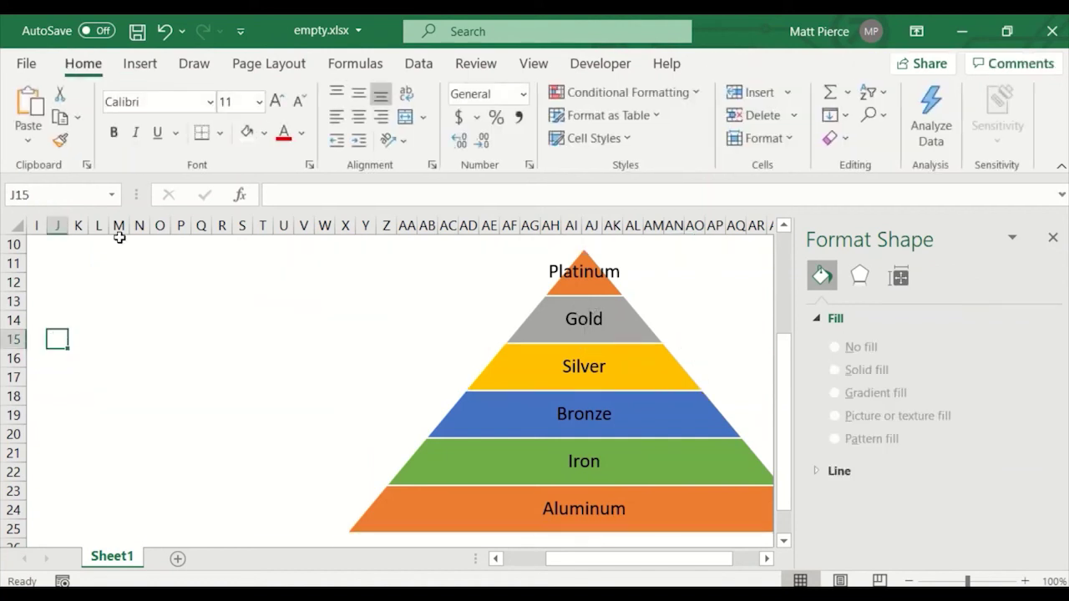
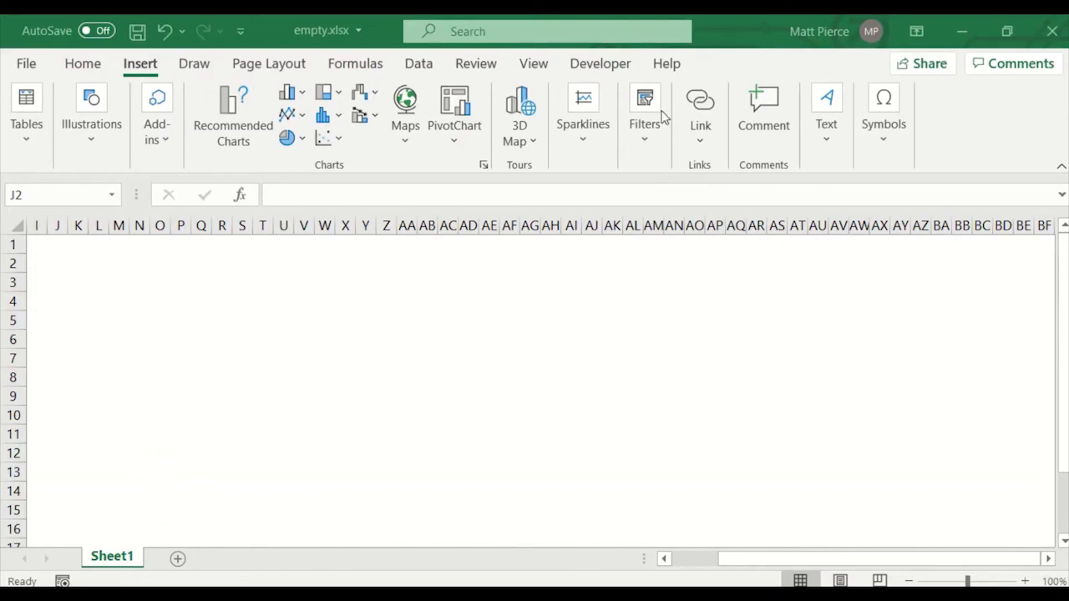
- Insert a WordArt text object in the black style with a white outline and blue hard shadow
{"action": "left_click", "coordinate": [139, 69]}
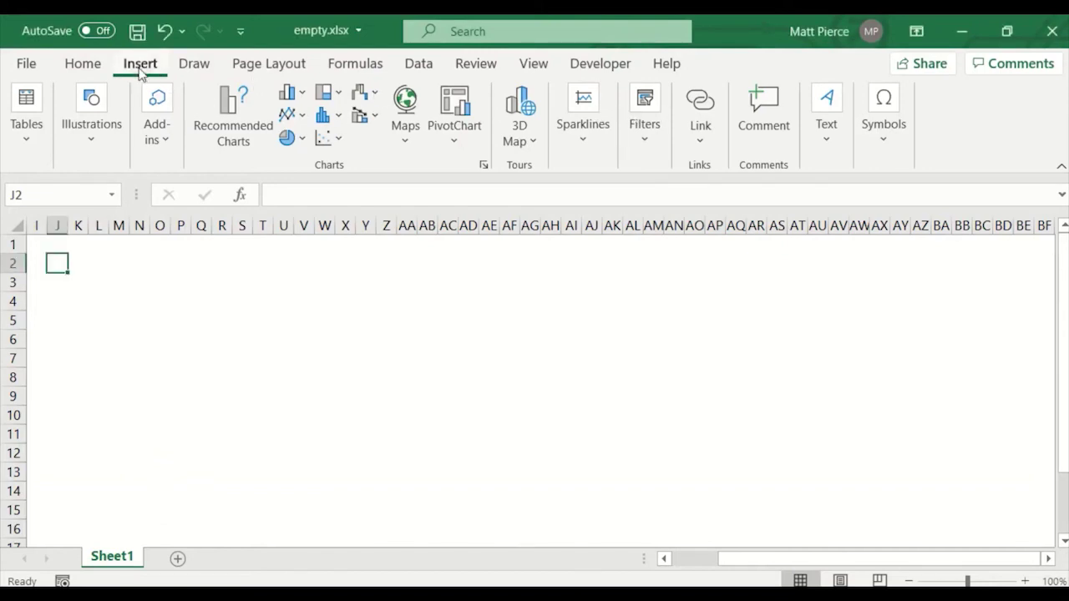
{"action": "left_click", "coordinate": [836, 123]}
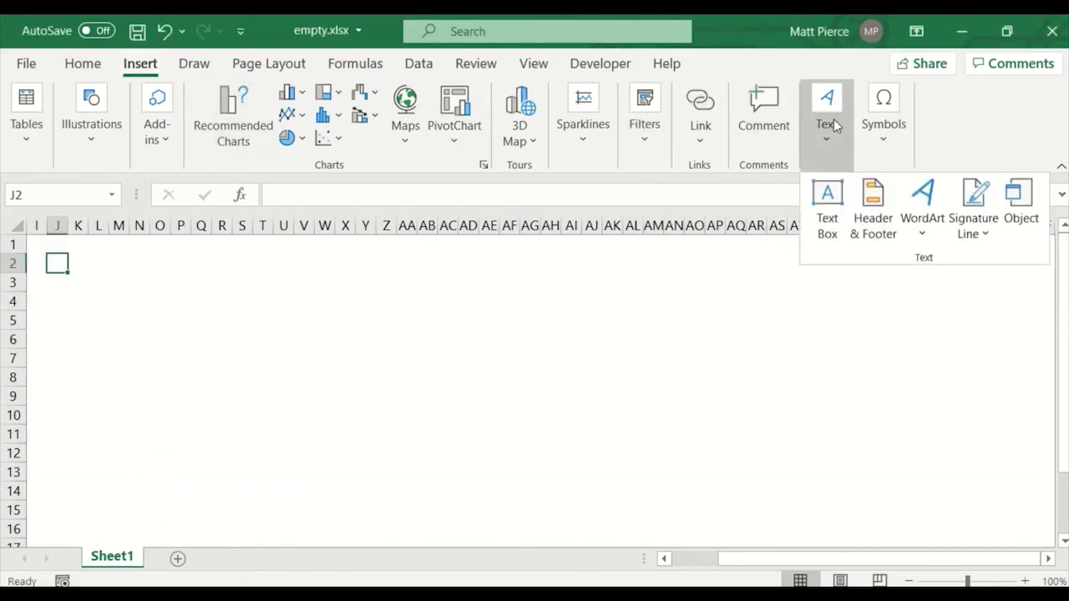
{"action": "left_click", "coordinate": [924, 215]}
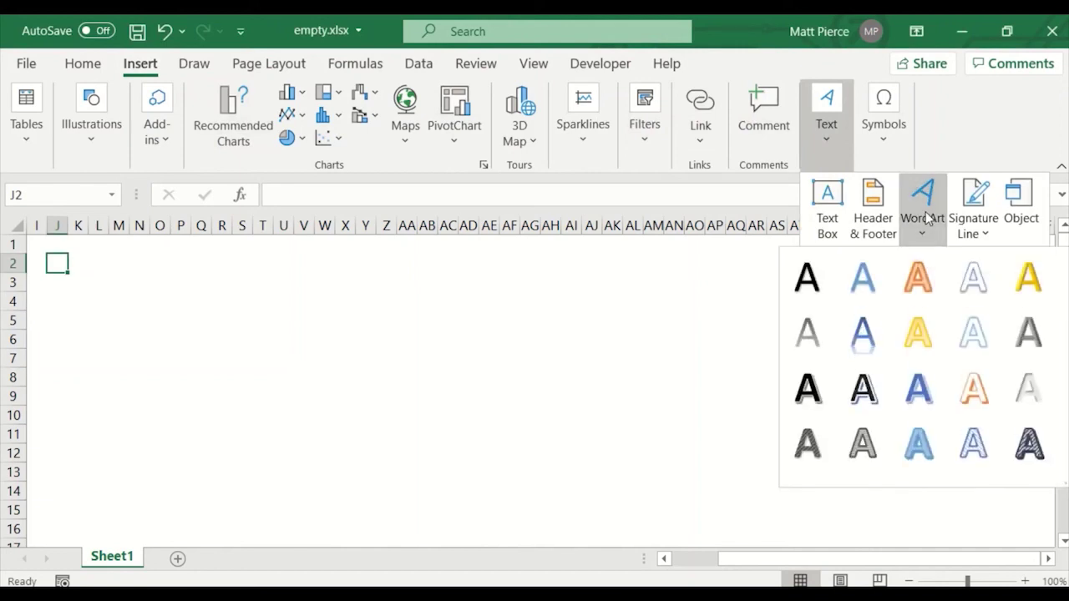
{"action": "left_click", "coordinate": [880, 399]}
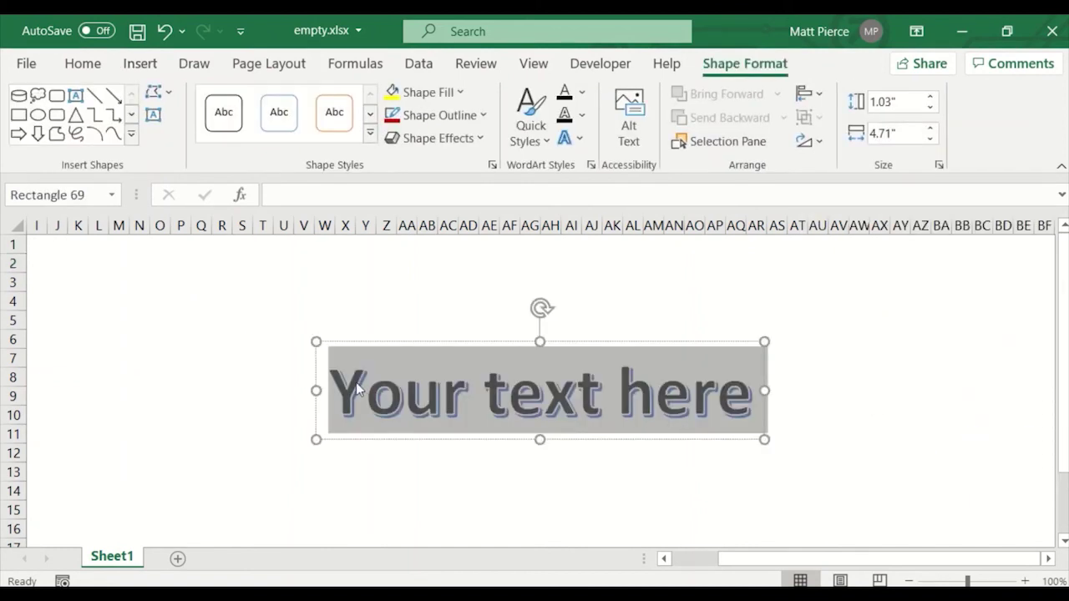
- Replace the WordArt's placeholder text with "Hello World!!" and deselect it
{"action": "left_click", "coordinate": [358, 388]}
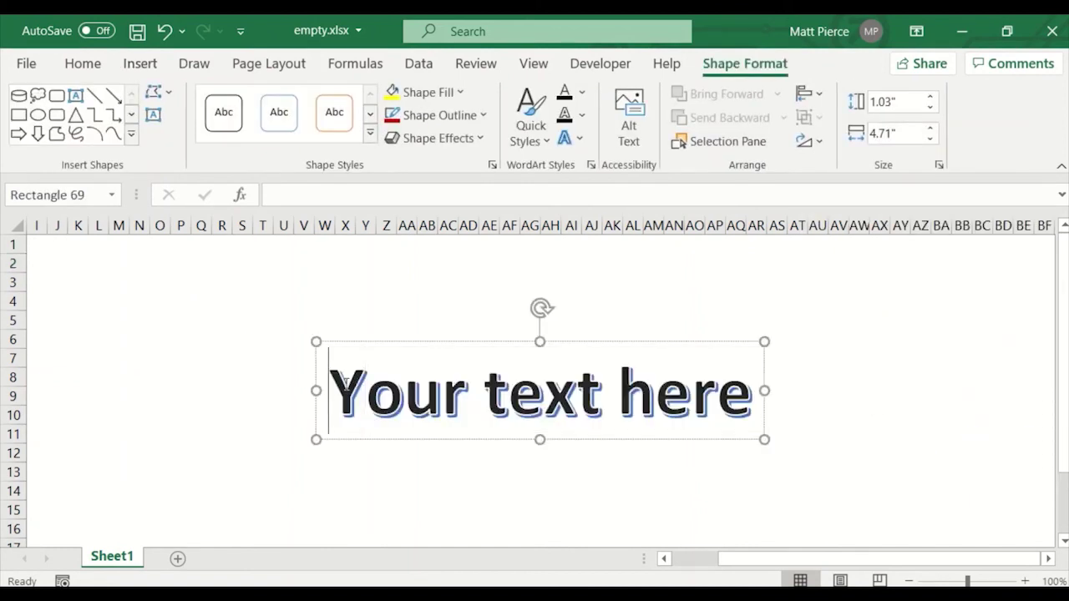
{"action": "key", "text": "ctrl+a"}
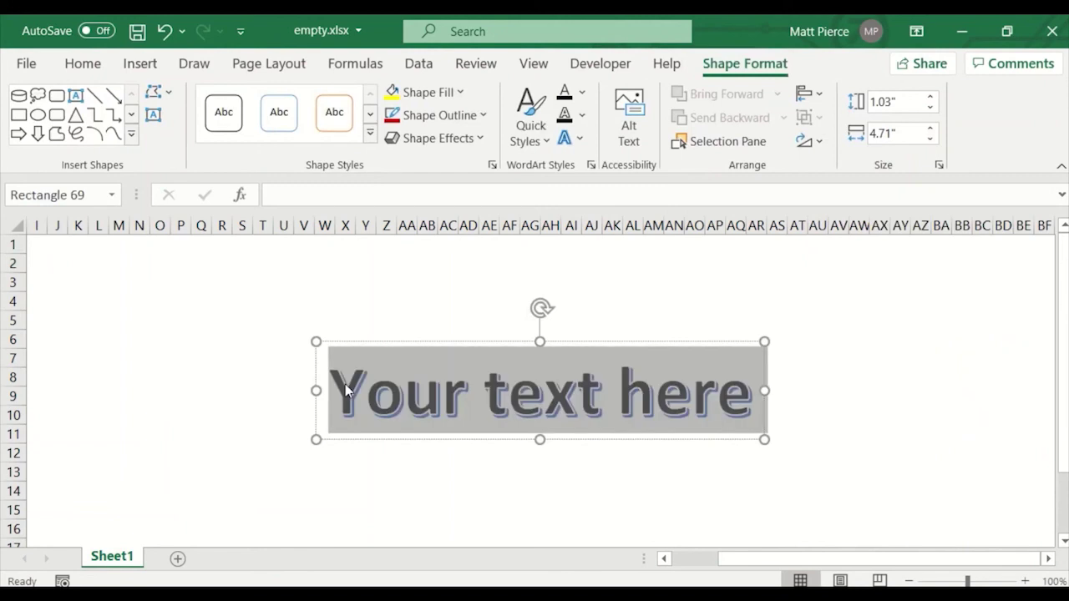
{"action": "type", "text": "Hello World!!"}
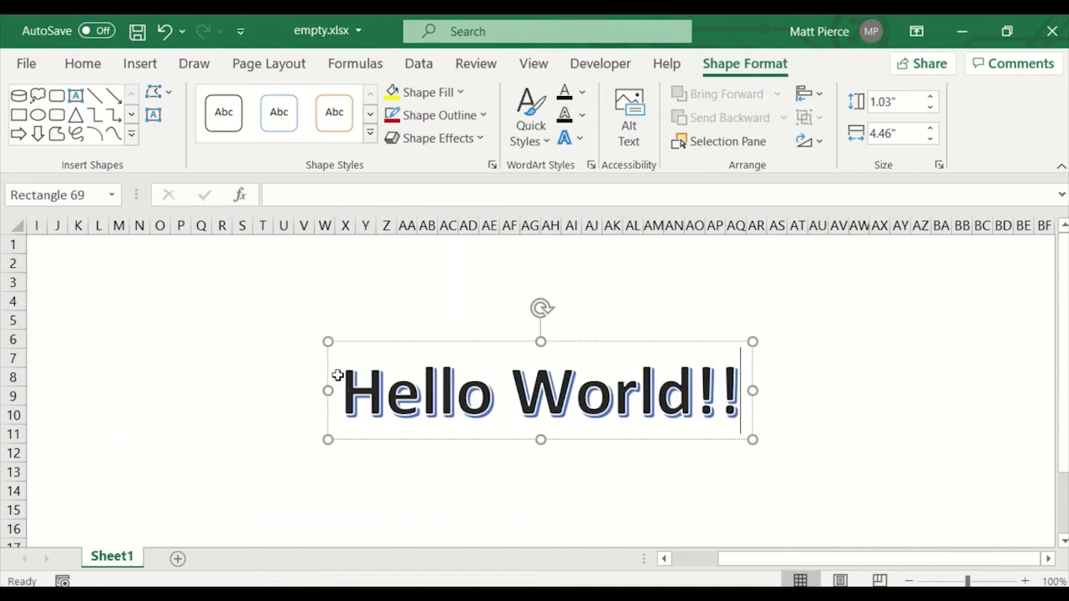
{"action": "left_click", "coordinate": [359, 315]}
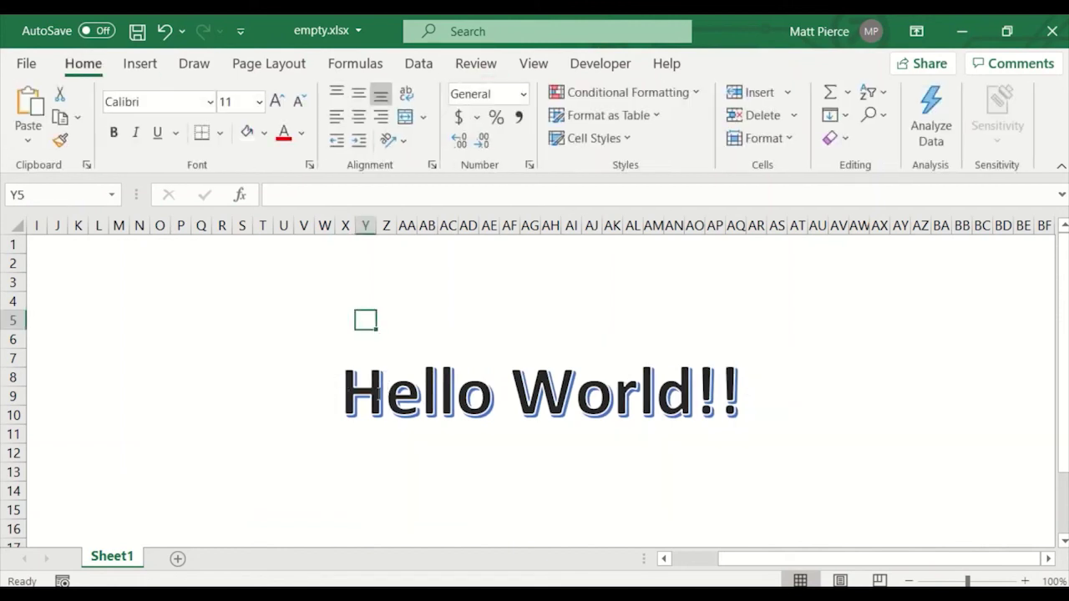
- Rotate the Hello World!! WordArt clockwise so its text slopes downward to the right, and deselect it
{"action": "left_click", "coordinate": [380, 393]}
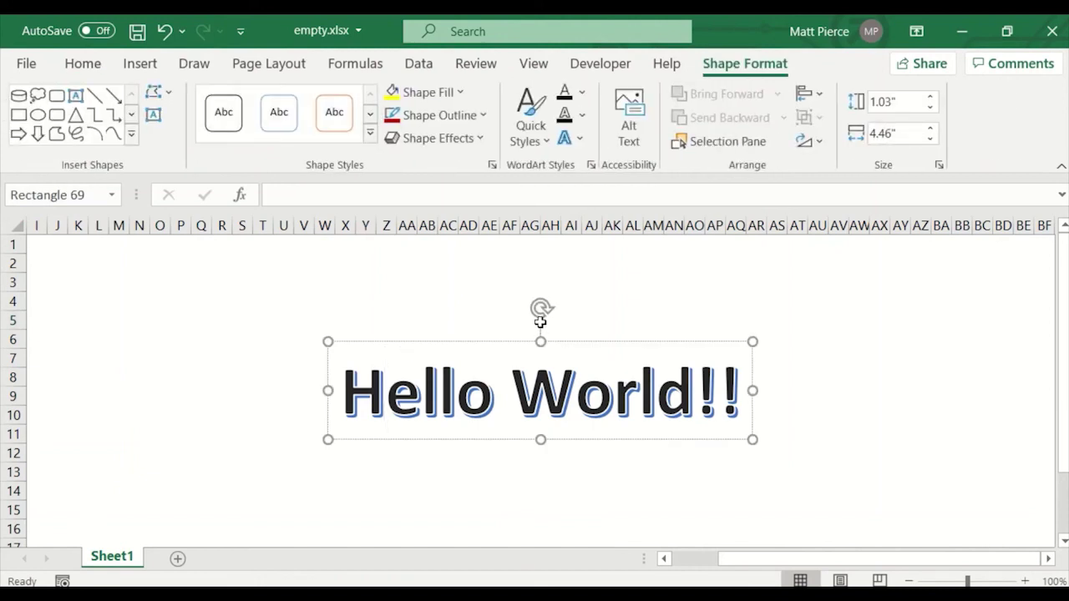
{"action": "left_click_drag", "start_coordinate": [540, 310], "coordinate": [561, 343]}
{"action": "left_click", "coordinate": [592, 489]}
{"action": "left_click", "coordinate": [542, 372]}
{"action": "left_click", "coordinate": [668, 346]}
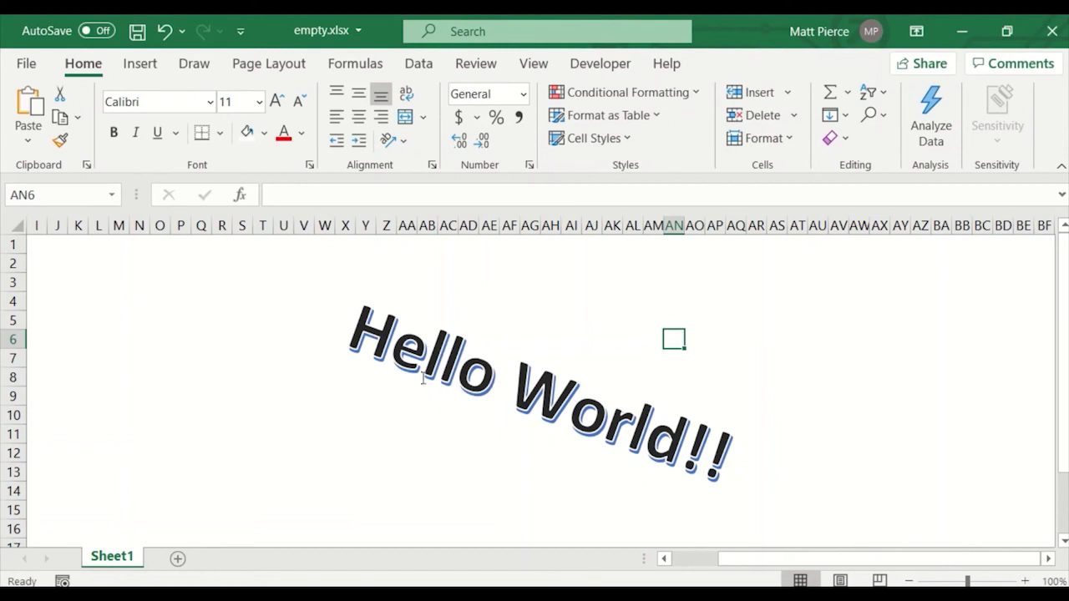
- Open the Format Shape settings for the rotated Hello World!! WordArt box
{"action": "right_click", "coordinate": [431, 345]}
{"action": "left_click", "coordinate": [405, 313]}
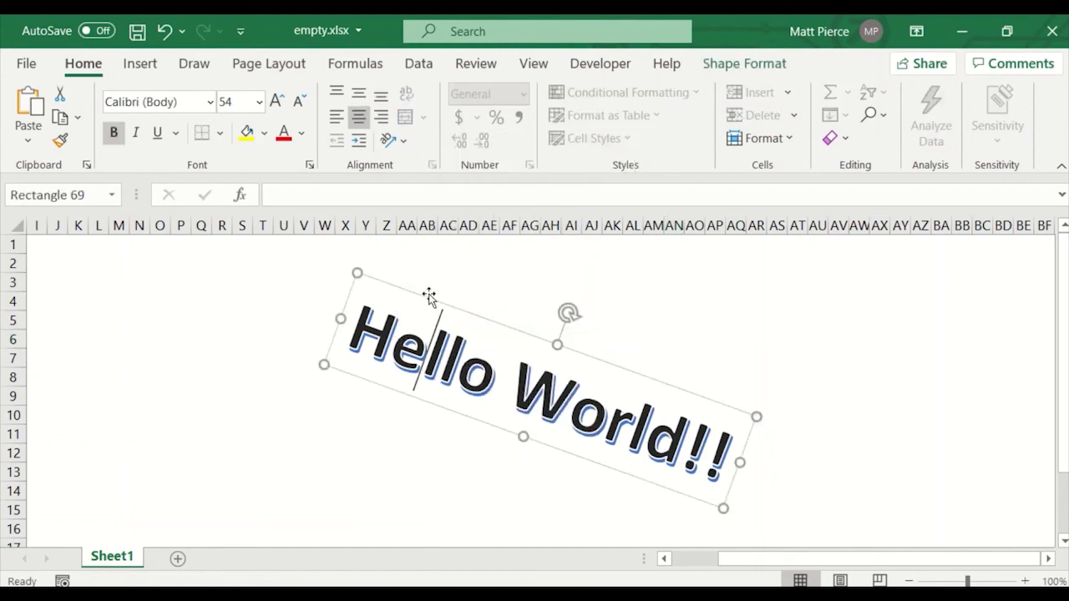
{"action": "right_click", "coordinate": [426, 301]}
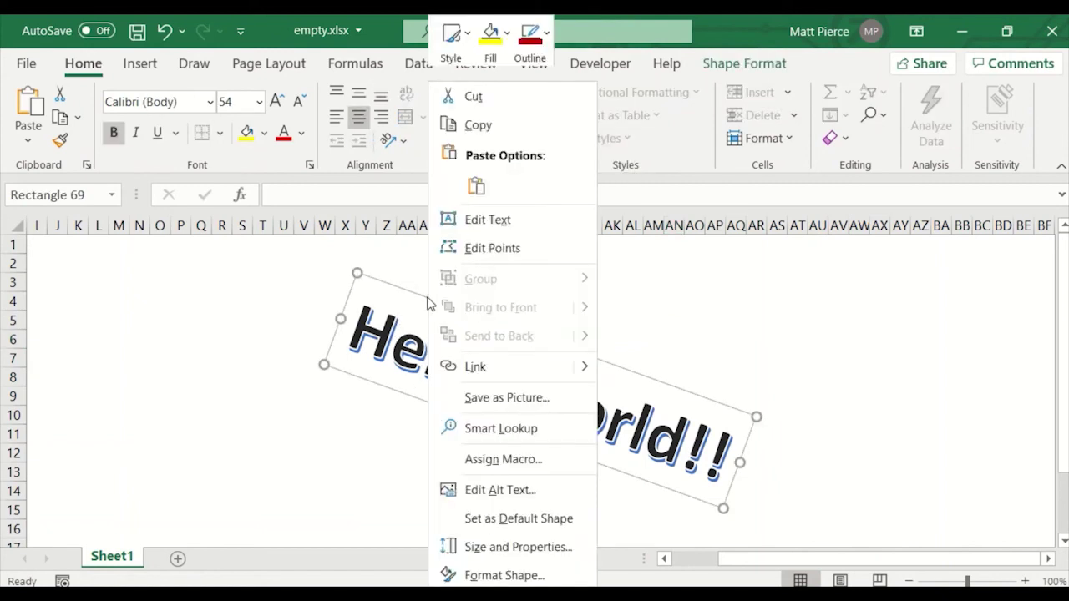
{"action": "left_click", "coordinate": [524, 577]}
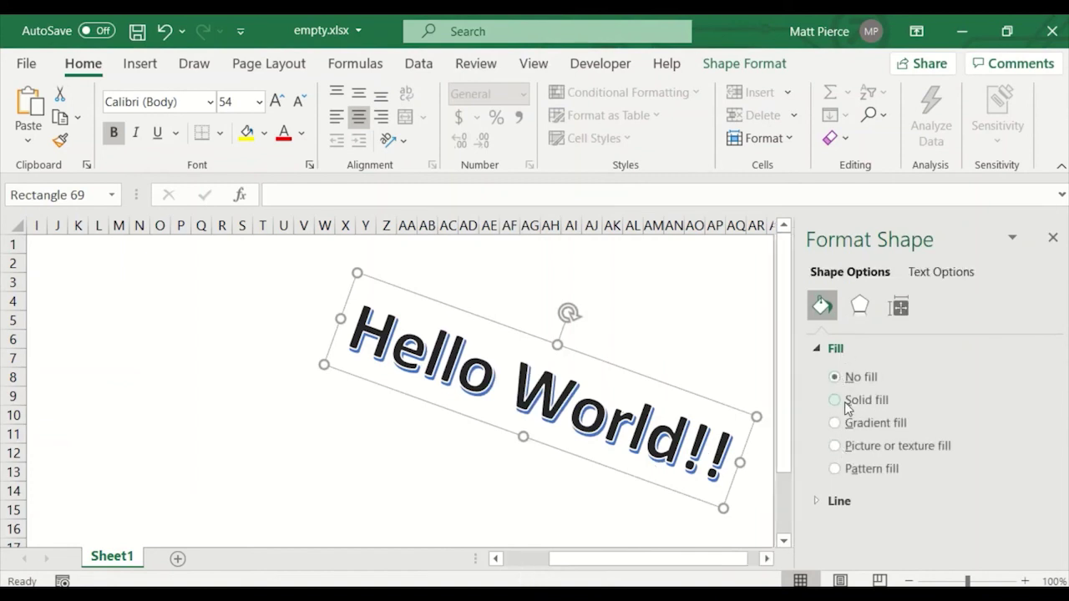
- Try a solid fill on the WordArt box, return it to no fill, and view its line options
{"action": "left_click", "coordinate": [835, 401]}
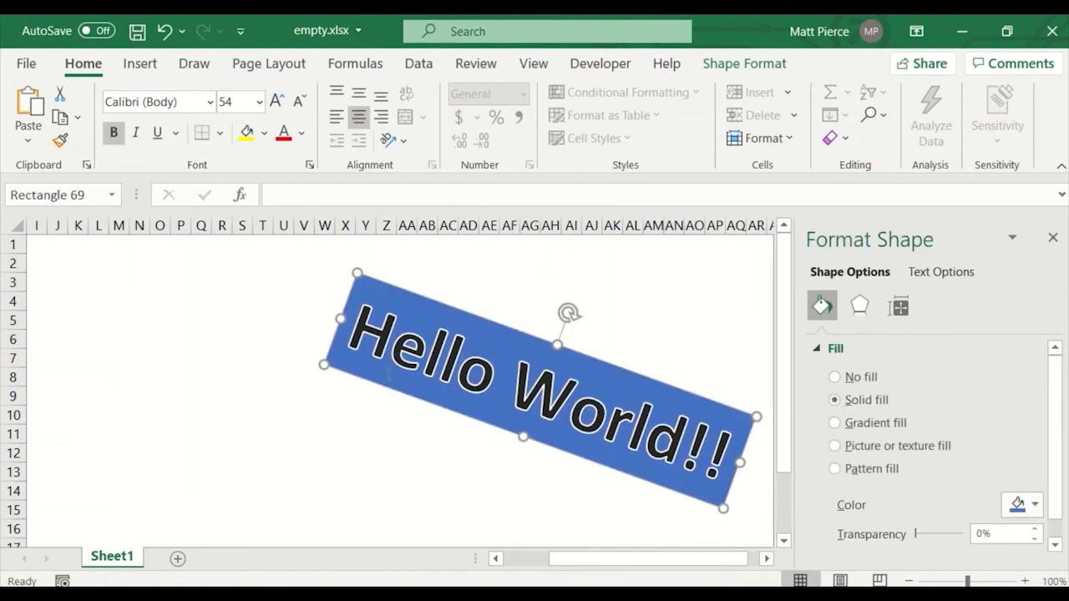
{"action": "left_click", "coordinate": [835, 377]}
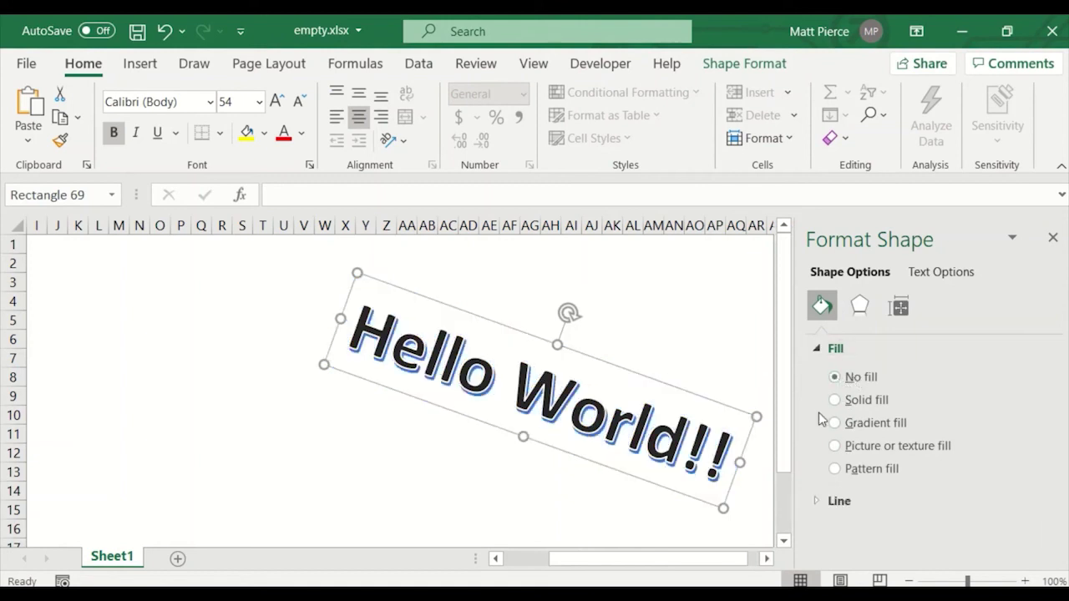
{"action": "left_click", "coordinate": [819, 501]}
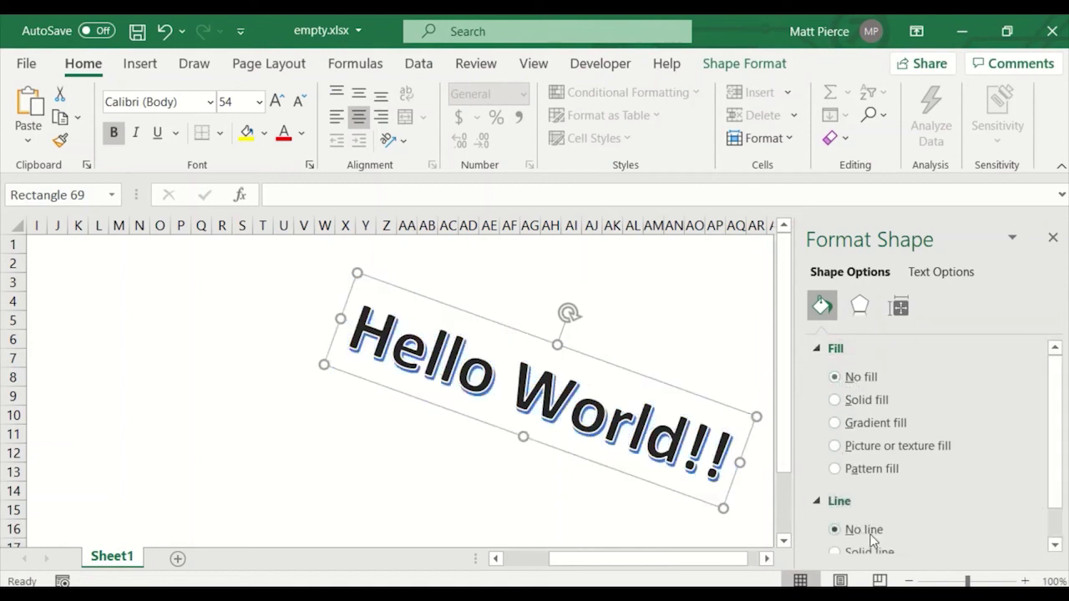
{"action": "scroll", "coordinate": [875, 541], "scroll_direction": "down", "scroll_amount": 1}
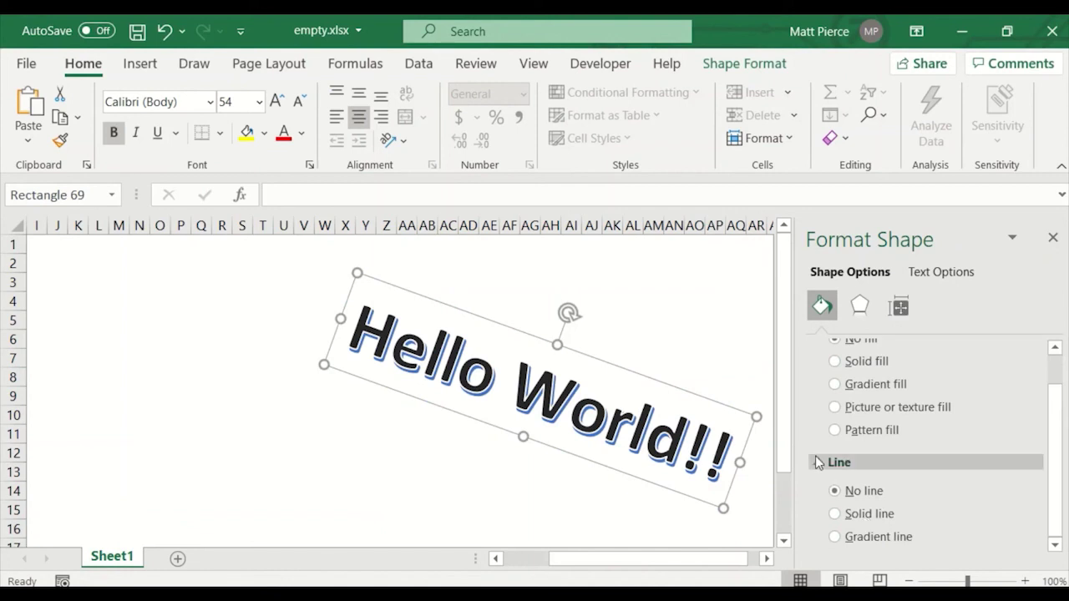
- Compare the WordArt lettering with no fill and with a solid fill in the text options
{"action": "left_click", "coordinate": [939, 273]}
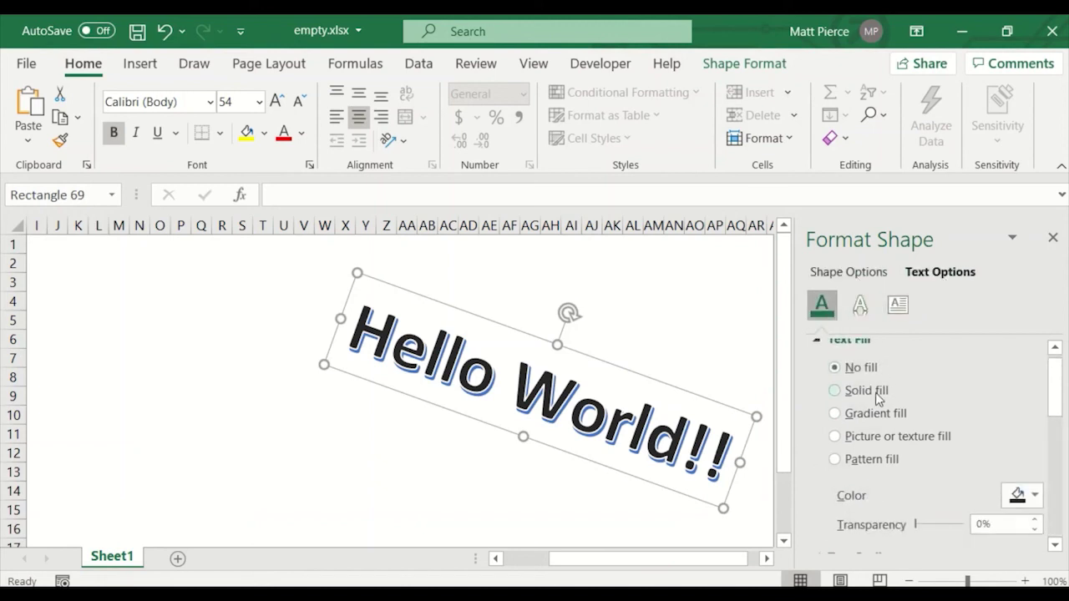
{"action": "left_click", "coordinate": [835, 392]}
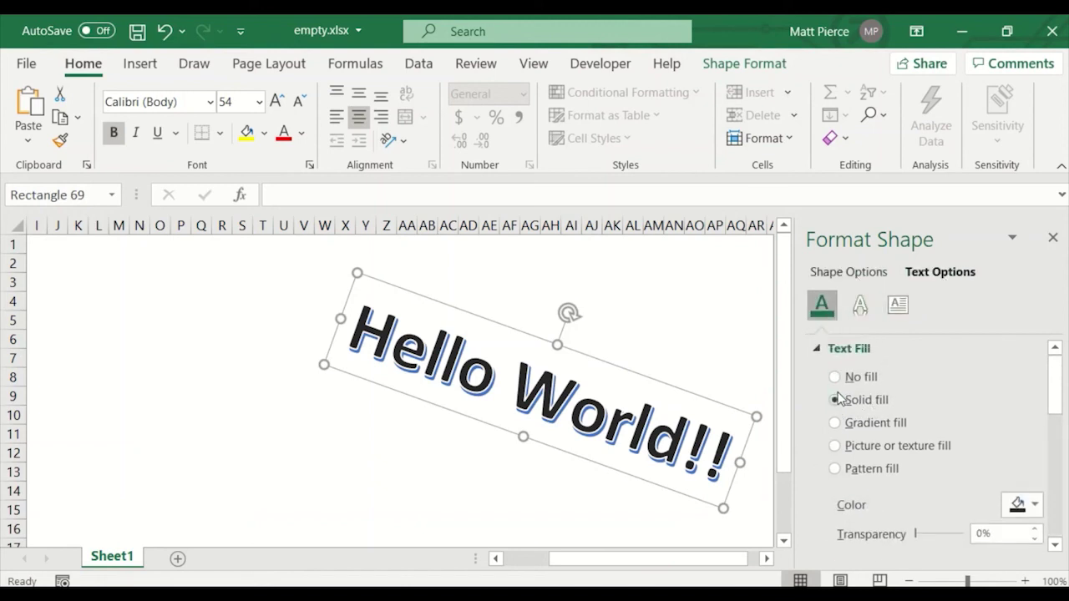
{"action": "left_click", "coordinate": [836, 377]}
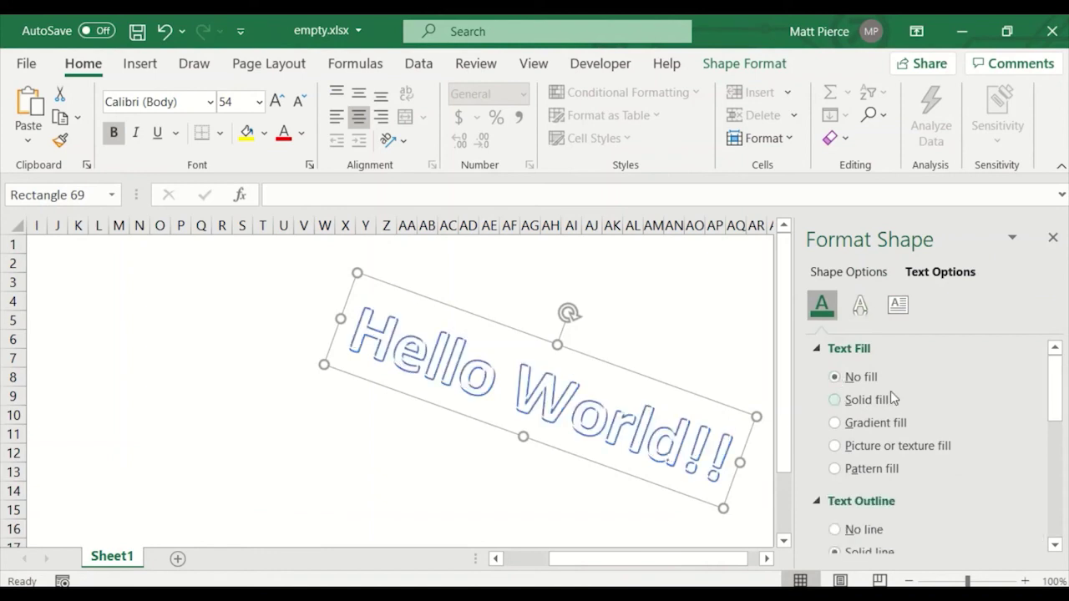
{"action": "left_click", "coordinate": [836, 400]}
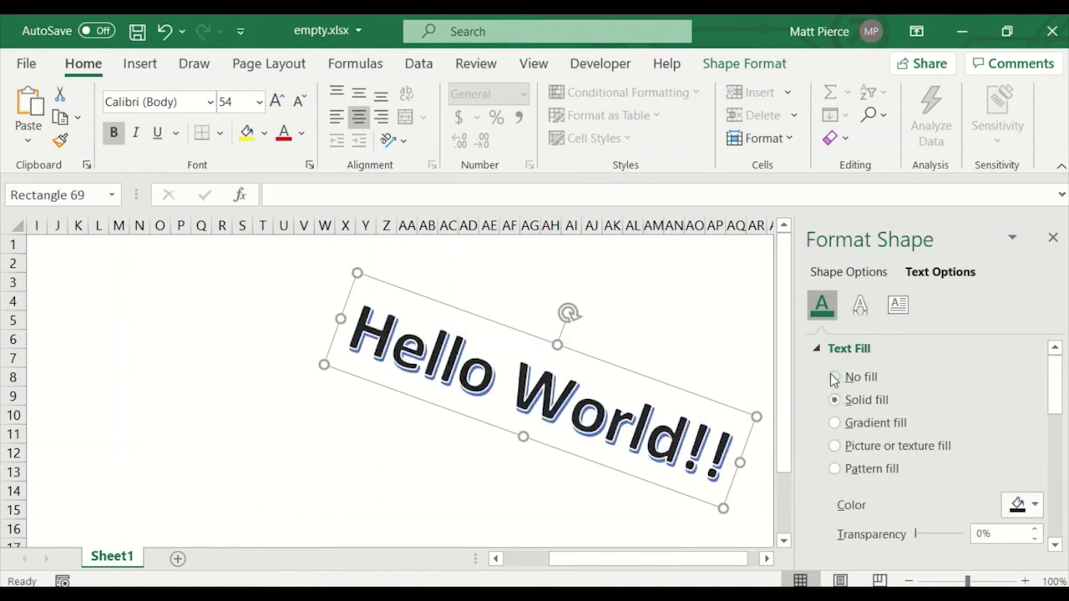
{"action": "left_click", "coordinate": [835, 378]}
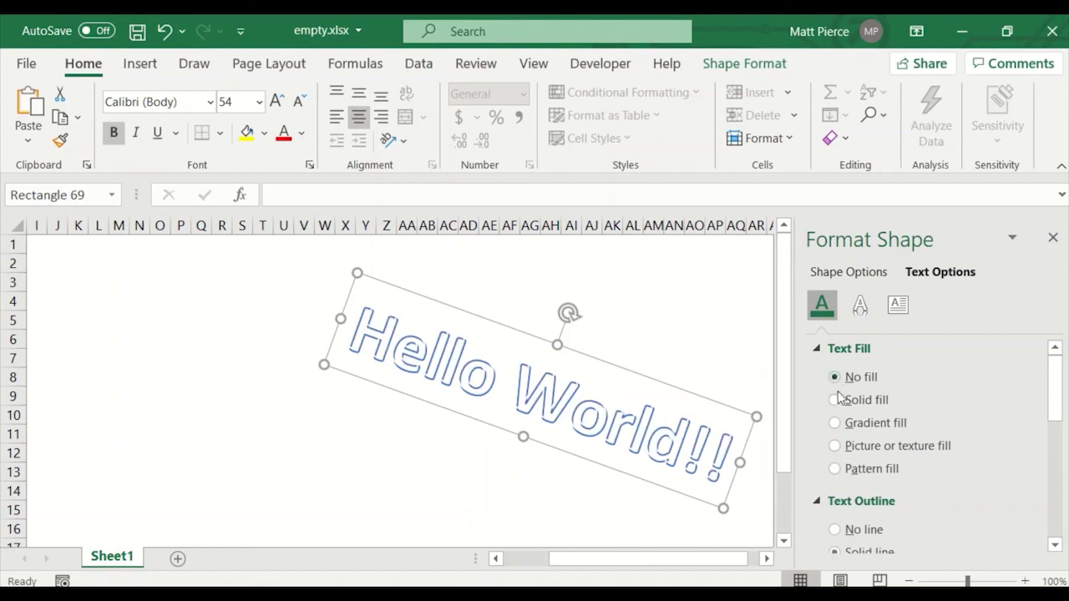
- Give the Hello World!! lettering a solid dark red text fill
{"action": "left_click", "coordinate": [836, 400]}
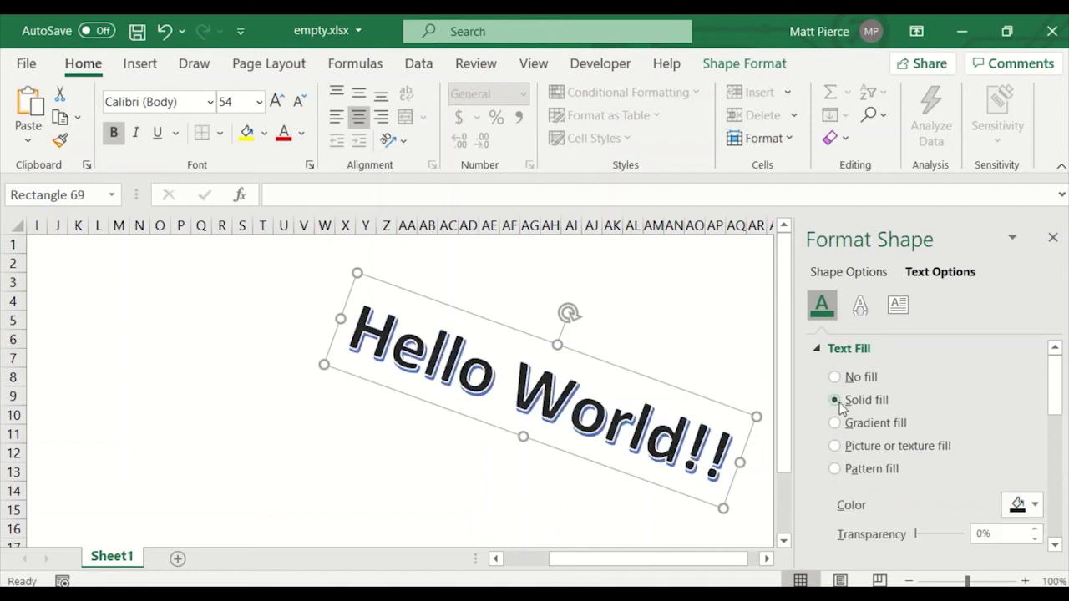
{"action": "left_click", "coordinate": [1035, 506]}
{"action": "left_click", "coordinate": [924, 455]}
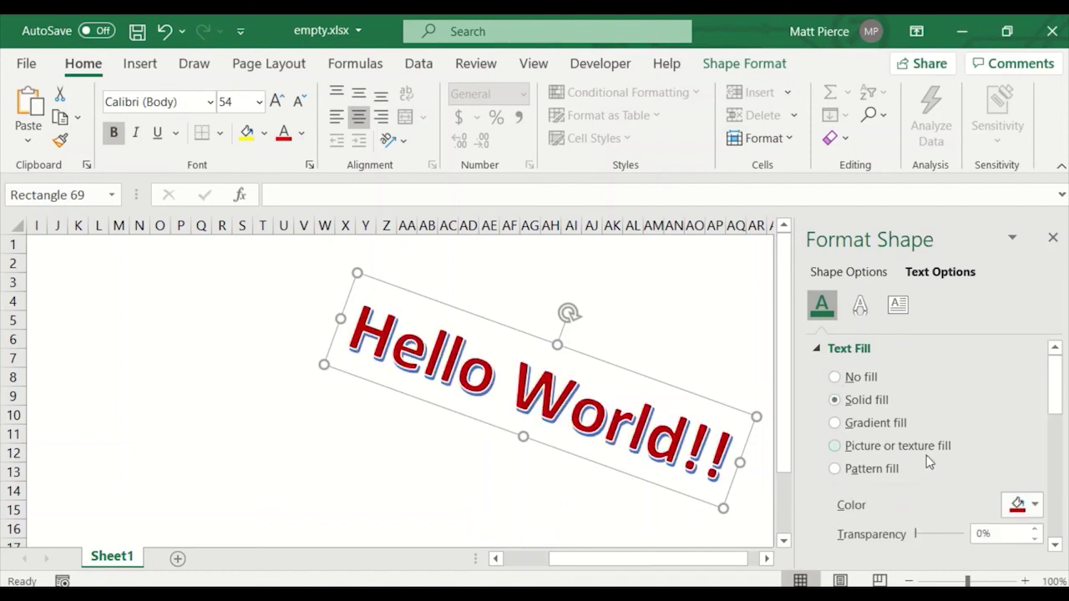
- Try a gold fill on the Hello World!! lettering, then return the text fill to standard dark red
{"action": "left_click", "coordinate": [1034, 506]}
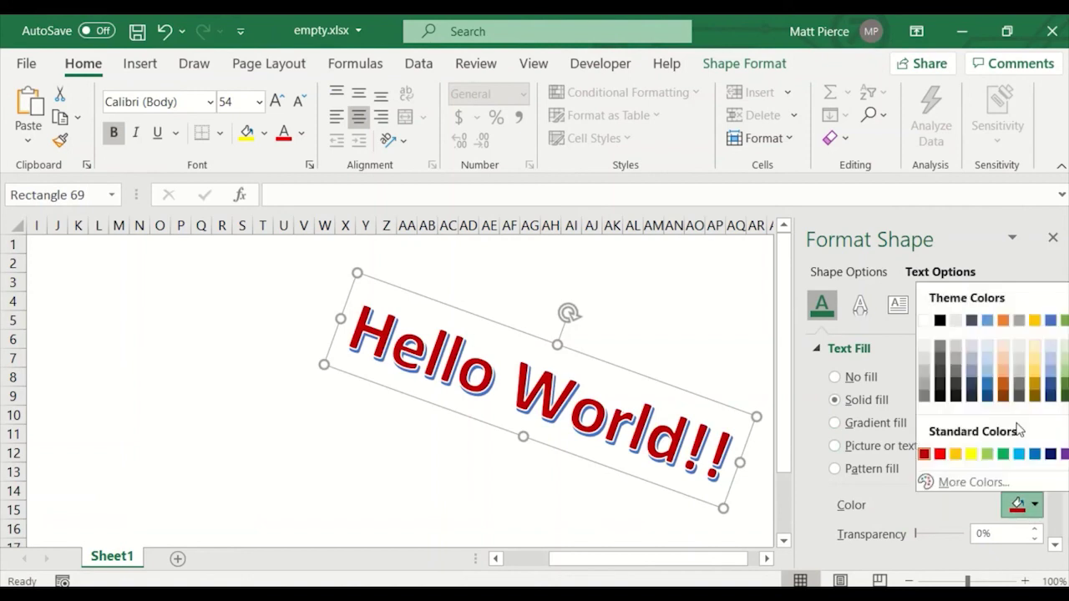
{"action": "left_click", "coordinate": [1034, 372]}
{"action": "left_click", "coordinate": [1019, 507]}
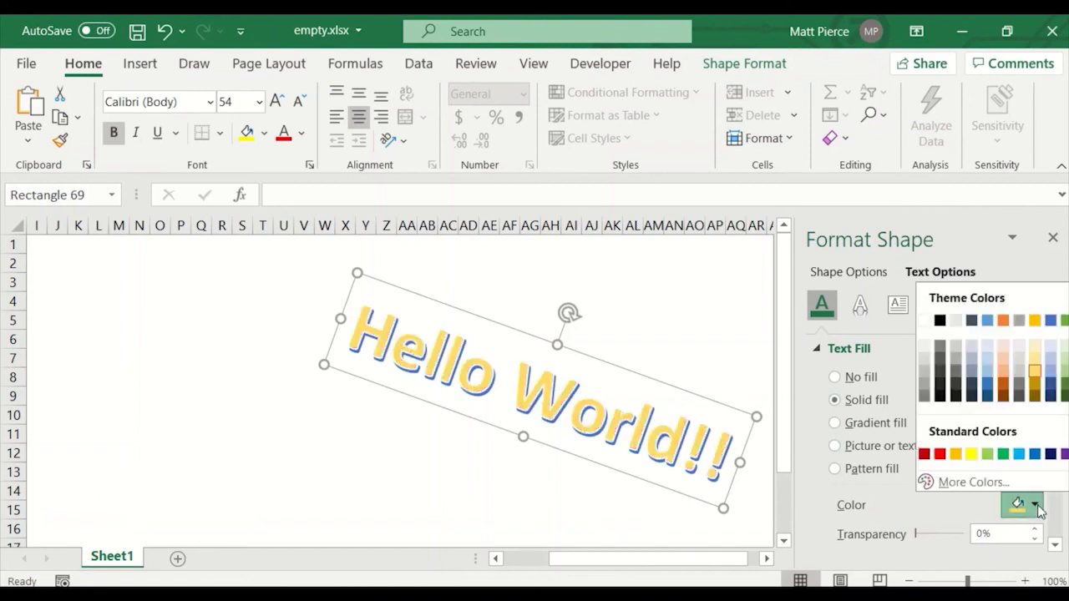
{"action": "left_click", "coordinate": [923, 453]}
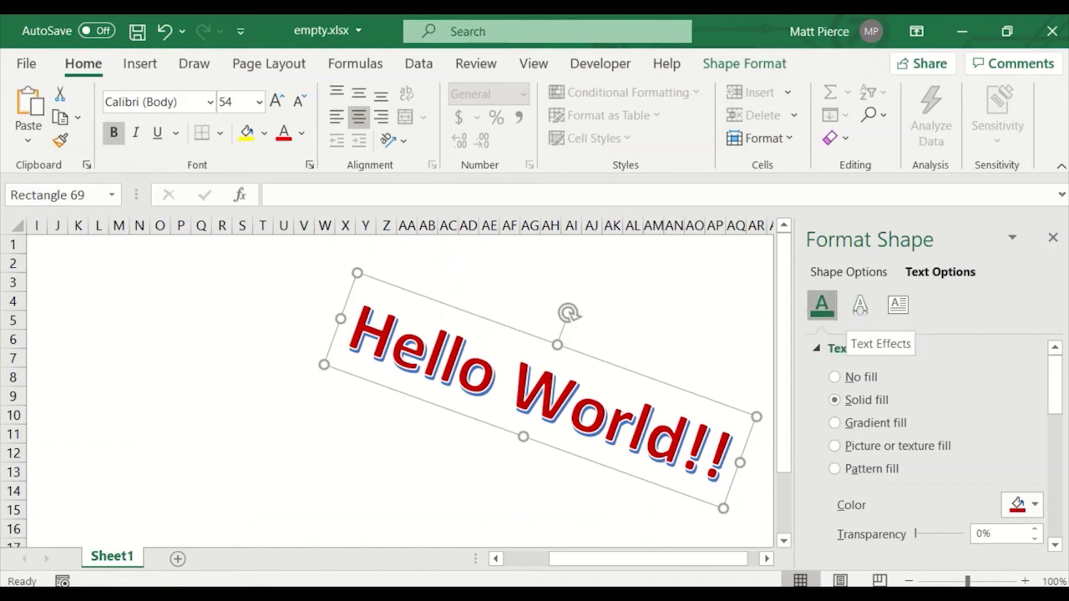
- Set the text fill transparency of the Hello World!! lettering to 50%
{"action": "left_click_drag", "start_coordinate": [1056, 395], "coordinate": [1053, 445]}
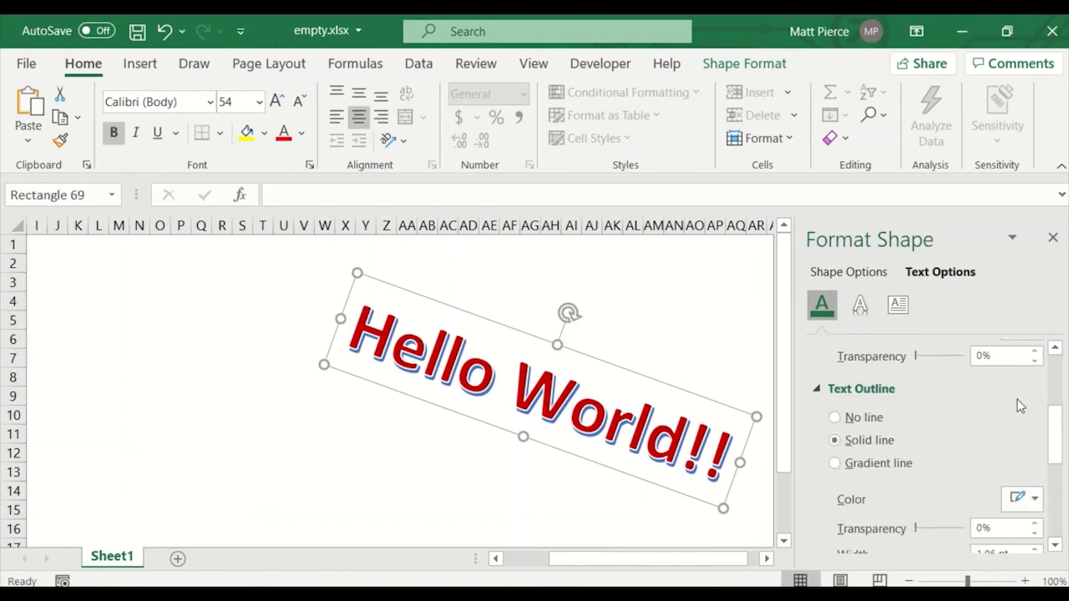
{"action": "left_click", "coordinate": [988, 356]}
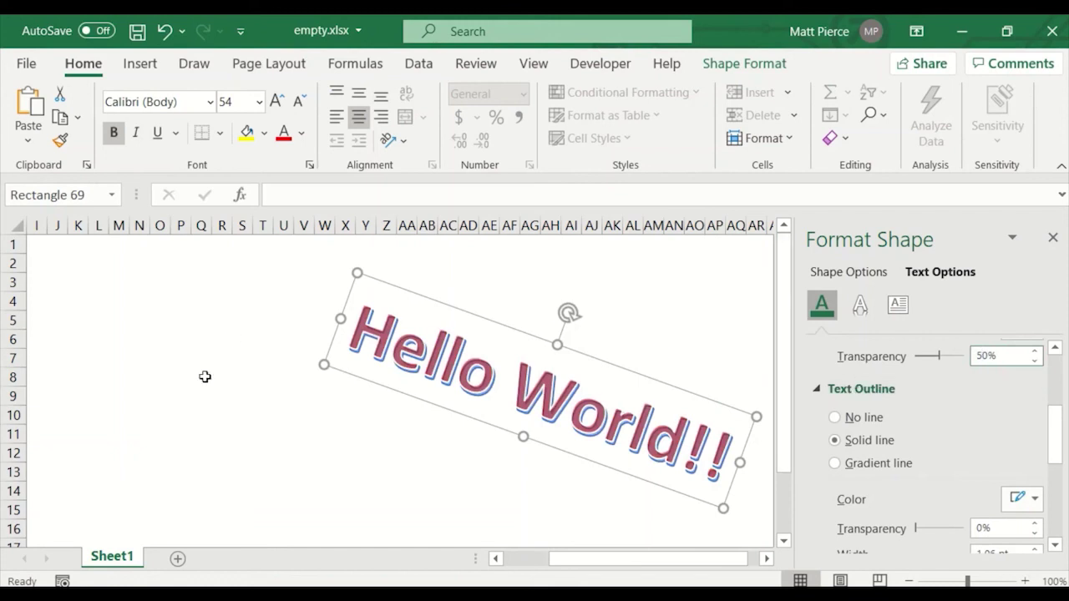
- Enter asdfasdfasdafdasd in cell Z10 and move the WordArt so its lettering overlaps that text
{"action": "left_click", "coordinate": [381, 419]}
{"action": "type", "text": "asdfasdfasdafdasd"}
{"action": "left_click", "coordinate": [424, 449]}
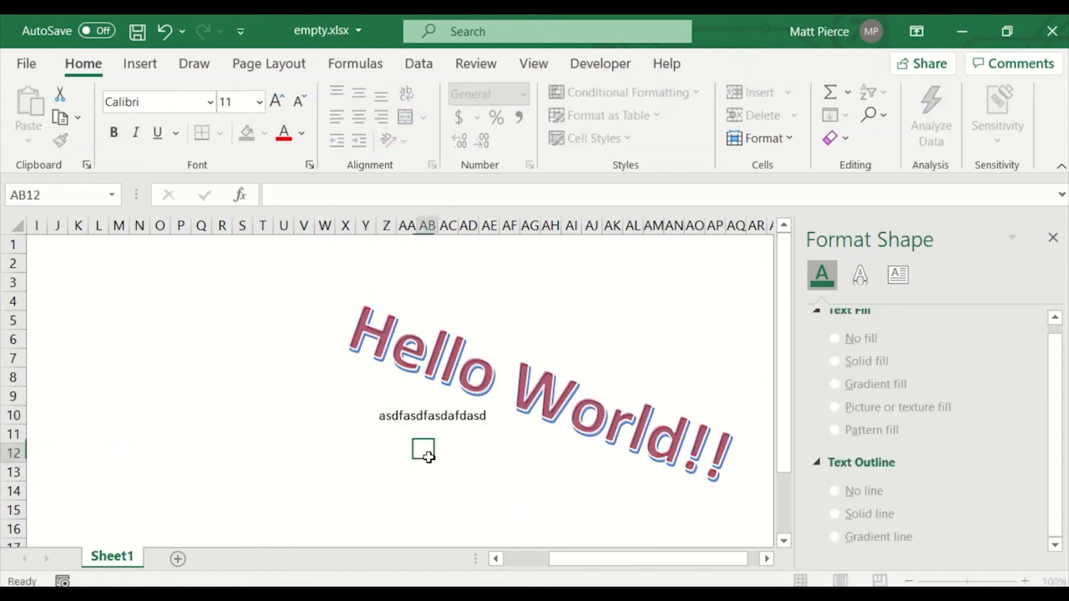
{"action": "left_click", "coordinate": [495, 386]}
{"action": "left_click_drag", "start_coordinate": [494, 386], "coordinate": [465, 351]}
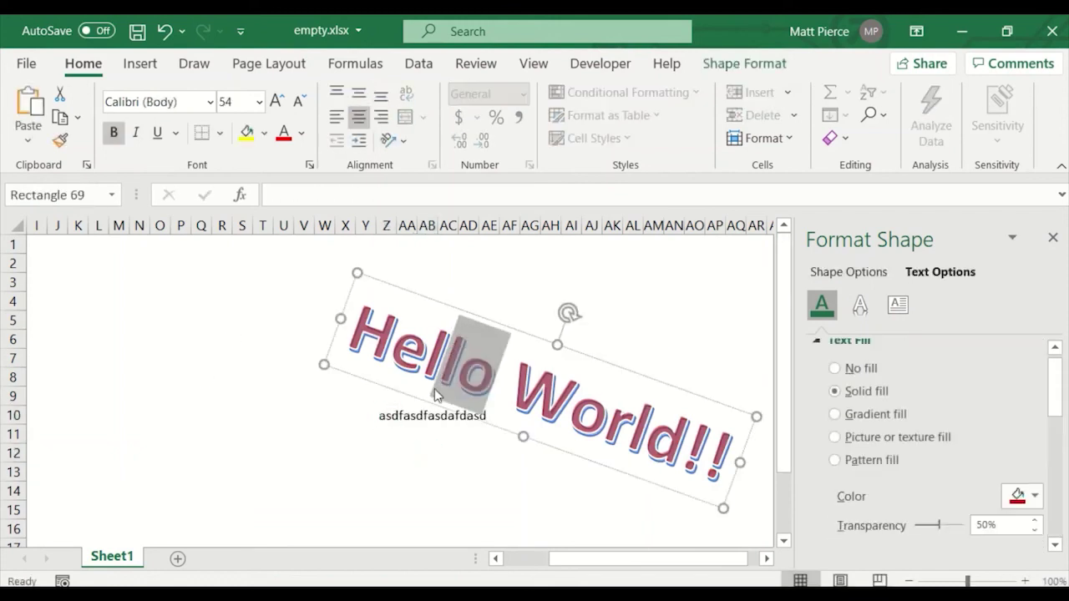
{"action": "left_click", "coordinate": [466, 313]}
{"action": "left_click_drag", "start_coordinate": [470, 310], "coordinate": [387, 351]}
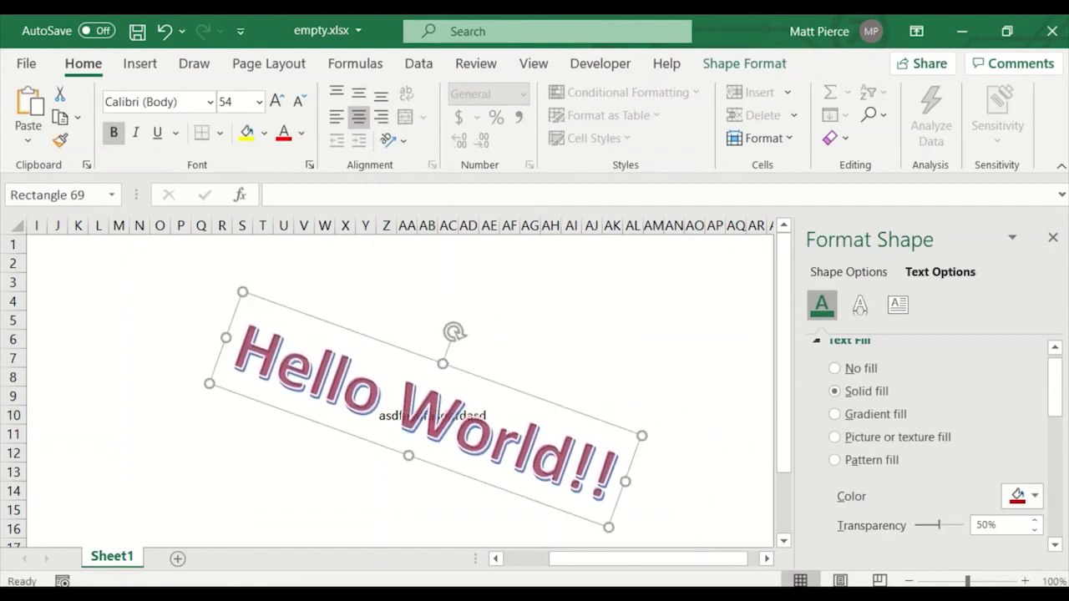
- Set the text fill transparency of the word World in the WordArt to 75%
{"action": "left_click", "coordinate": [571, 355]}
{"action": "left_click", "coordinate": [453, 427]}
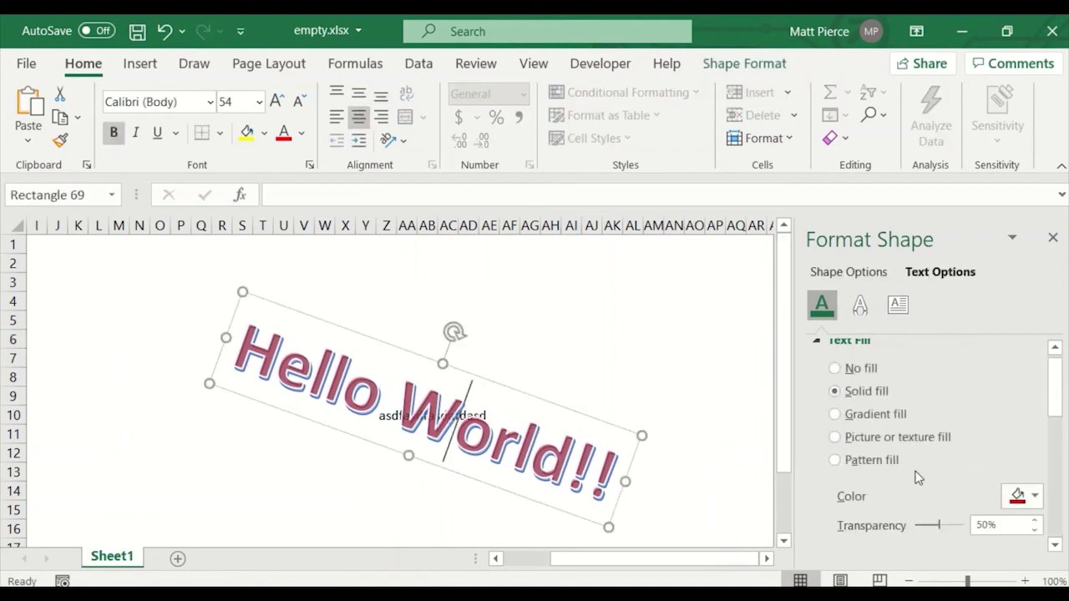
{"action": "left_click_drag", "start_coordinate": [987, 524], "coordinate": [957, 523]}
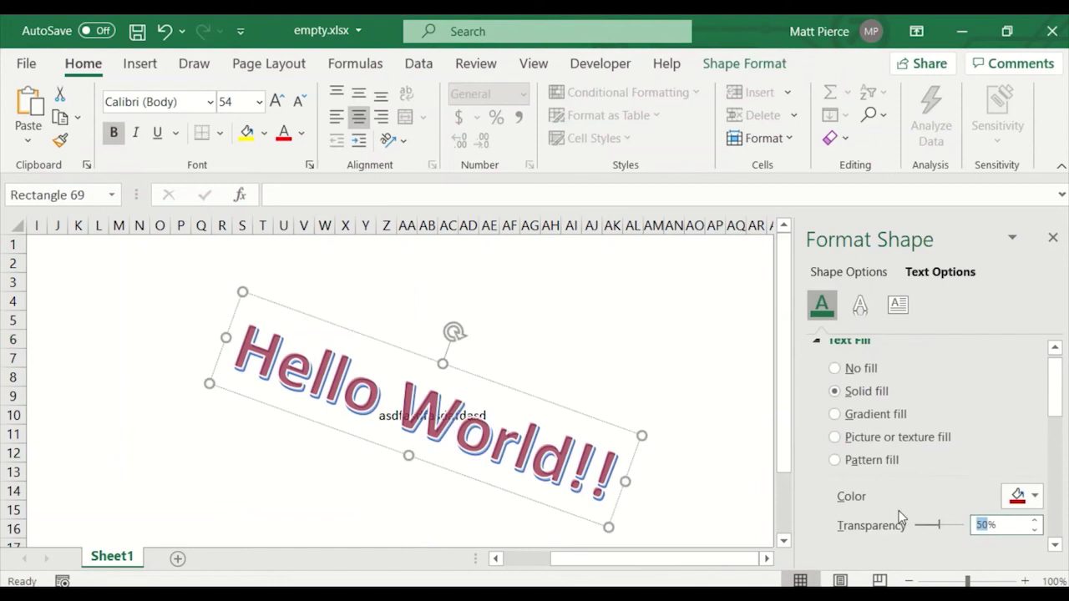
{"action": "type", "text": "75"}
{"action": "left_click", "coordinate": [511, 343]}
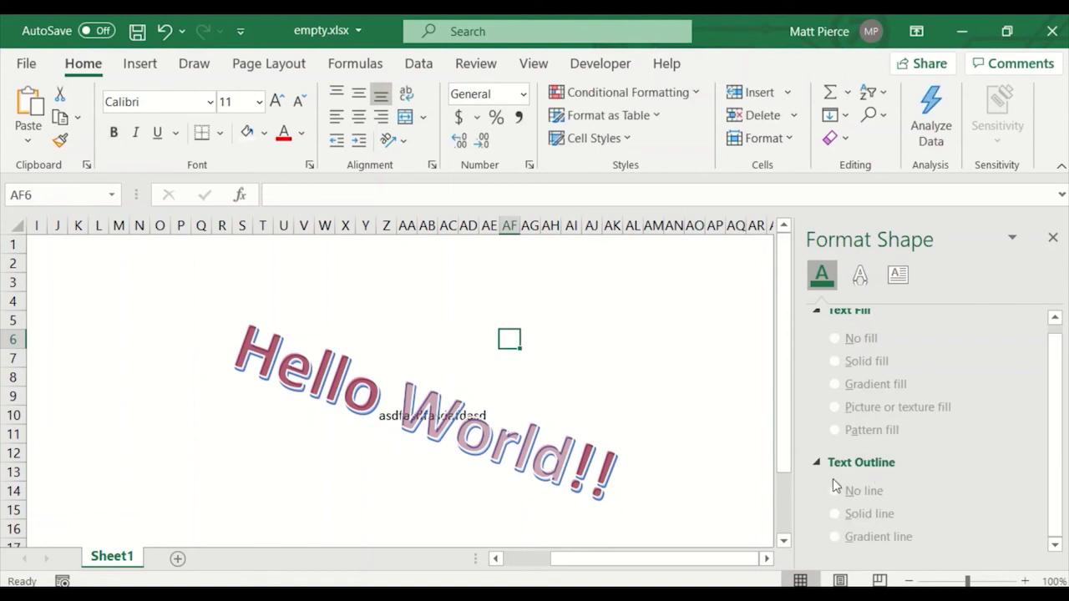
- Select the word World in the WordArt and set its text fill transparency to 0%
{"action": "left_click", "coordinate": [438, 432]}
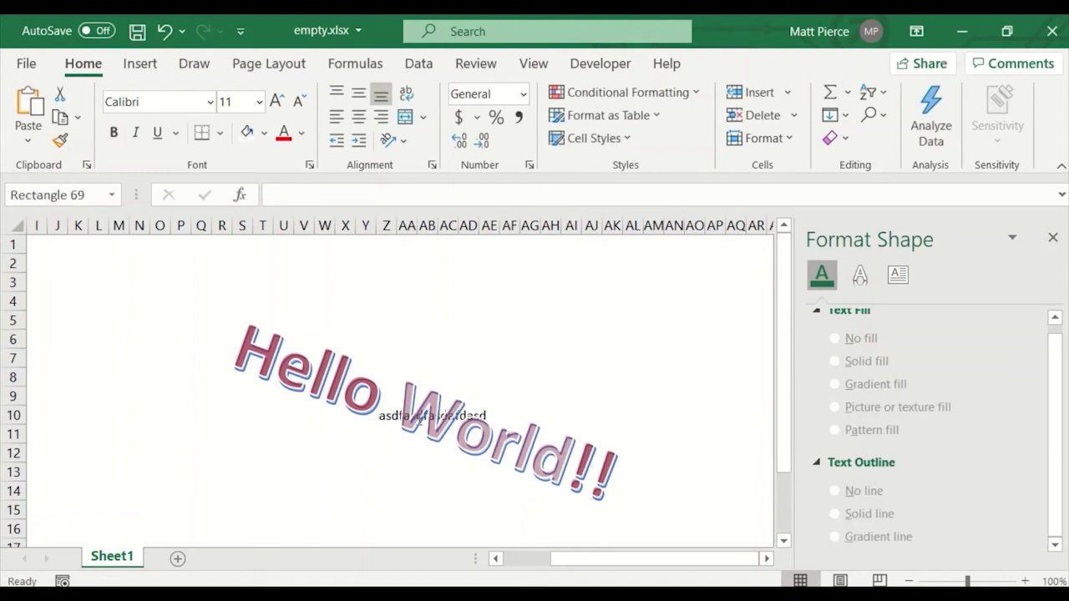
{"action": "left_click_drag", "start_coordinate": [396, 407], "coordinate": [564, 440]}
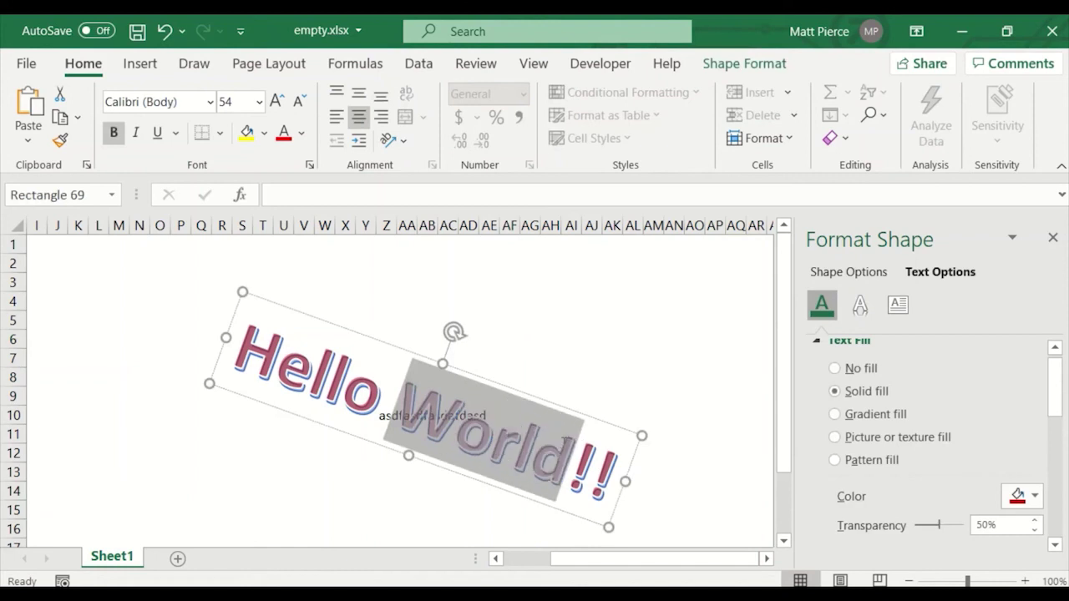
{"action": "left_click", "coordinate": [317, 409]}
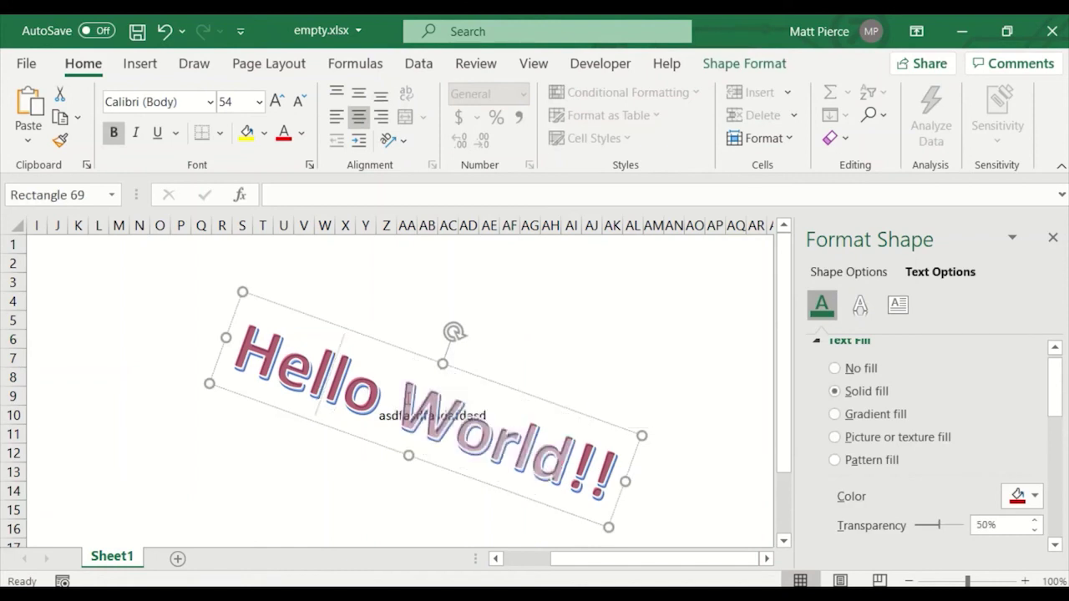
{"action": "left_click_drag", "start_coordinate": [405, 396], "coordinate": [495, 415]}
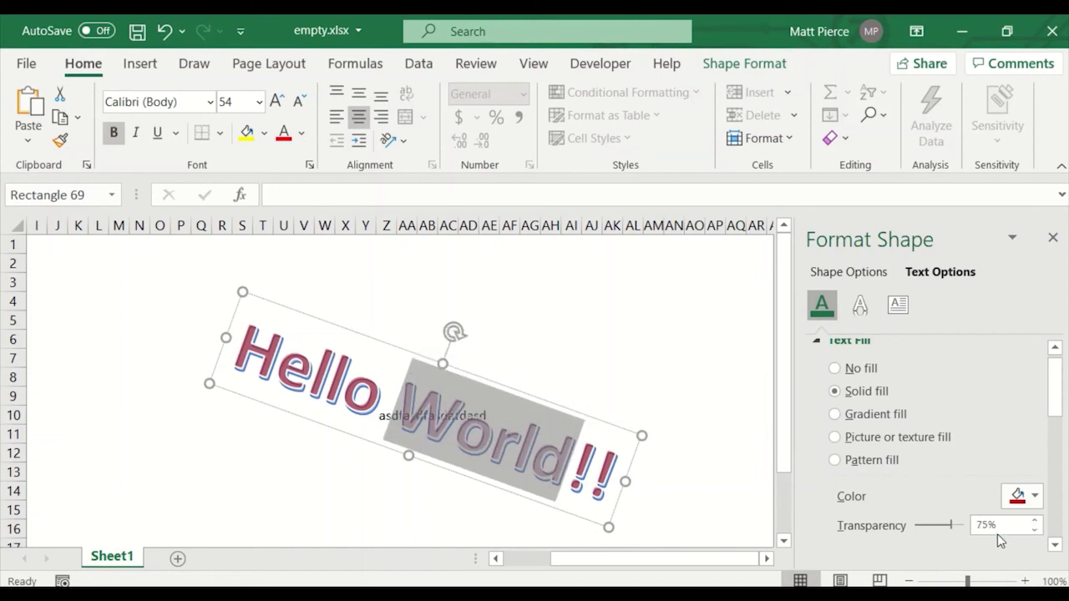
{"action": "left_click_drag", "start_coordinate": [1002, 528], "coordinate": [935, 532]}
{"action": "type", "text": "0"}
{"action": "key", "text": "Return"}
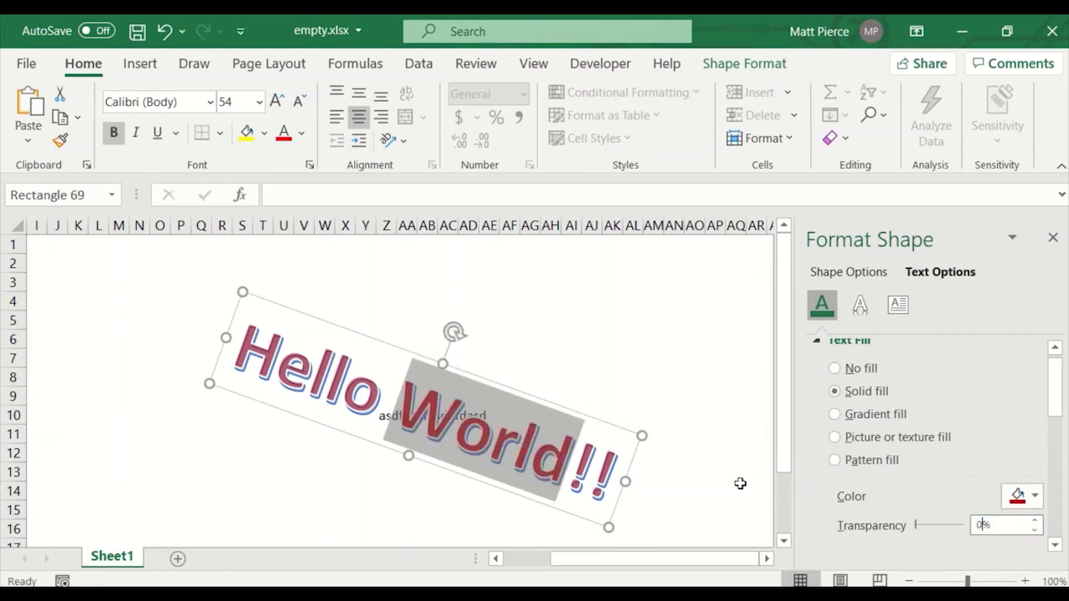
{"action": "left_click", "coordinate": [640, 401]}
- Try to set the text fill transparency to 0% for the whole WordArt box
{"action": "left_click", "coordinate": [332, 405]}
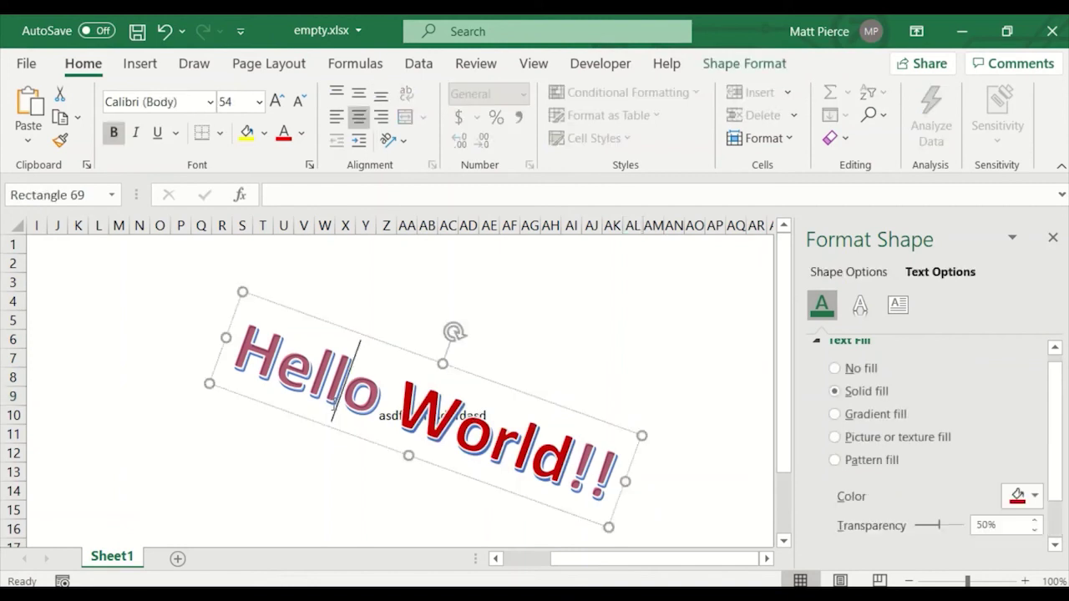
{"action": "left_click", "coordinate": [396, 349]}
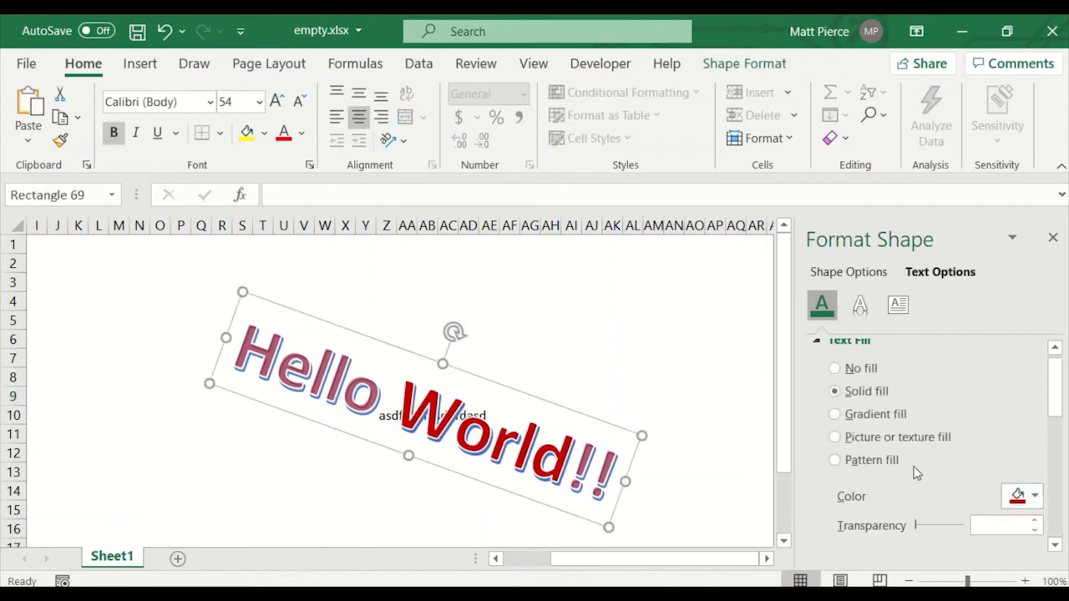
{"action": "left_click", "coordinate": [1007, 524]}
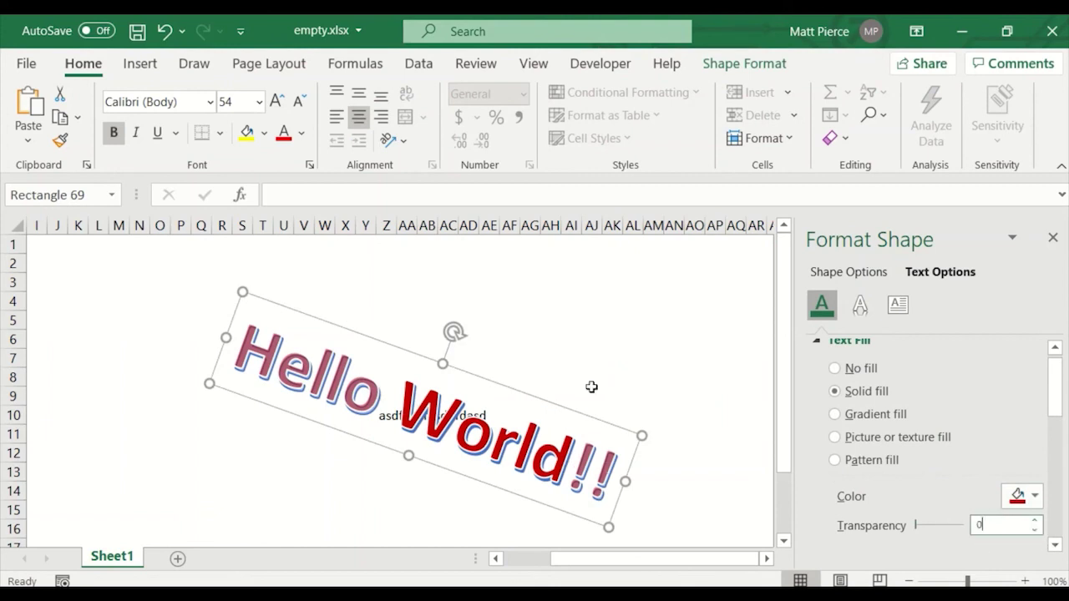
{"action": "left_click", "coordinate": [610, 360]}
{"action": "left_click", "coordinate": [510, 422]}
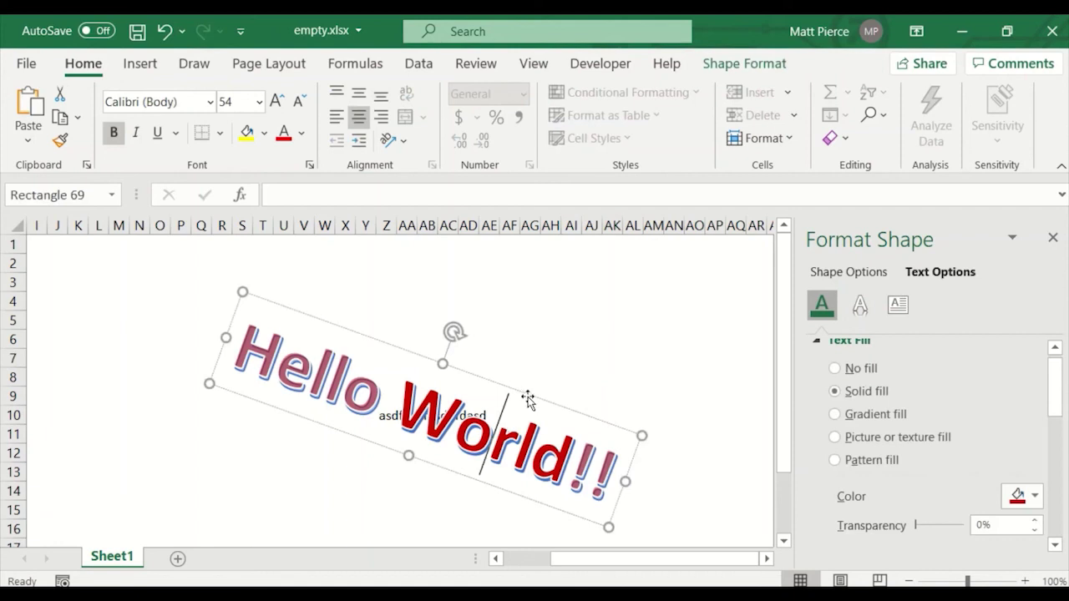
{"action": "left_click", "coordinate": [1005, 529]}
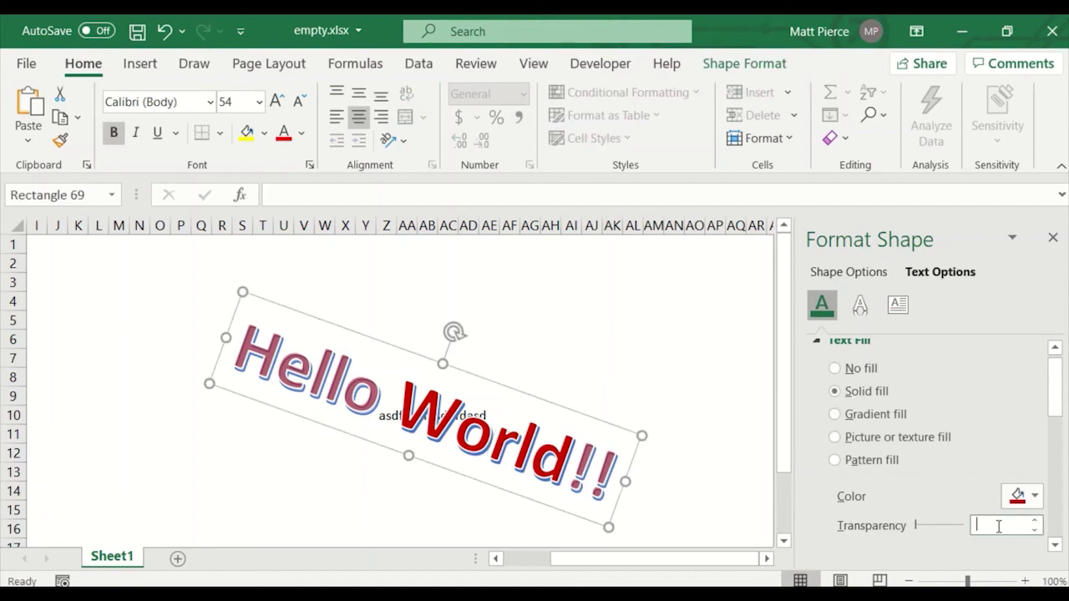
{"action": "type", "text": "0"}
{"action": "key", "text": "Return"}
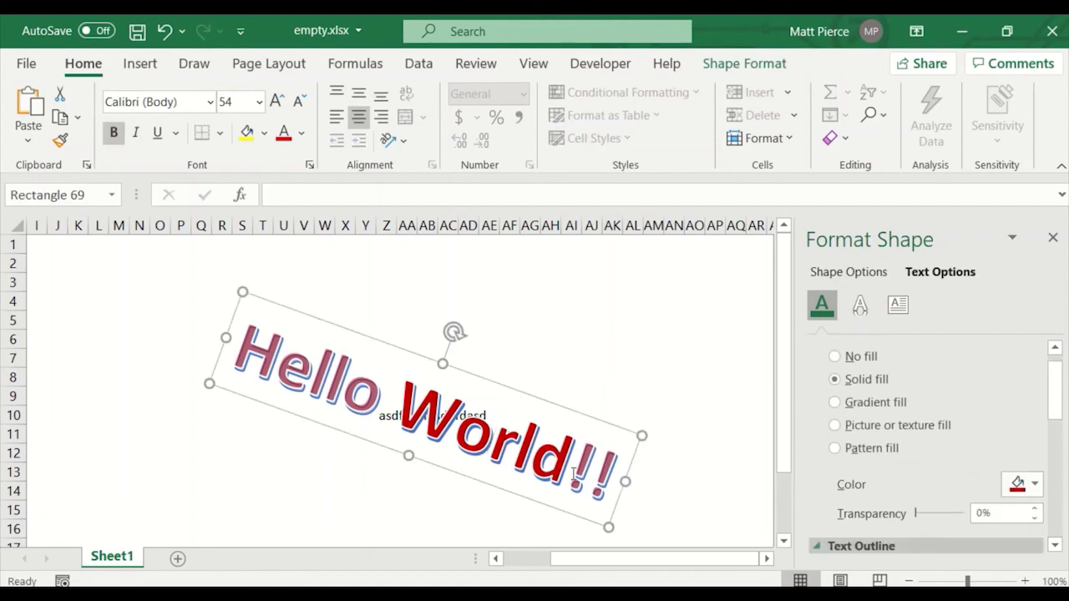
- Try to apply 0% transparency with all of the Hello World!! lettering selected
{"action": "left_click", "coordinate": [502, 417]}
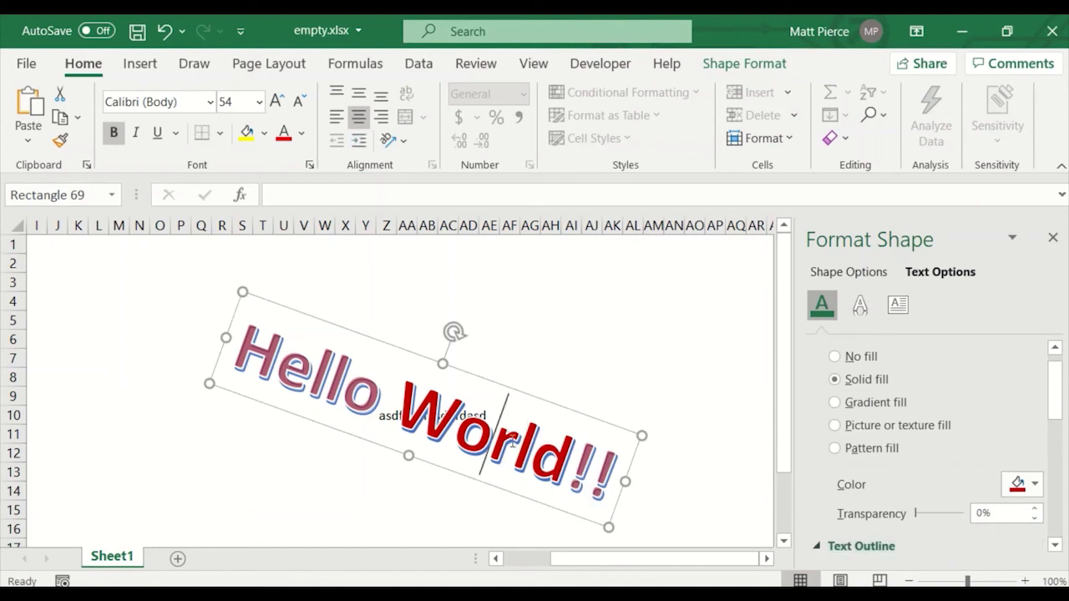
{"action": "mouse_move", "coordinate": [250, 359]}
{"action": "left_mouse_down"}
{"action": "mouse_move", "coordinate": [513, 381]}
{"action": "mouse_move", "coordinate": [617, 422]}
{"action": "left_mouse_up"}
{"action": "left_click", "coordinate": [979, 514]}
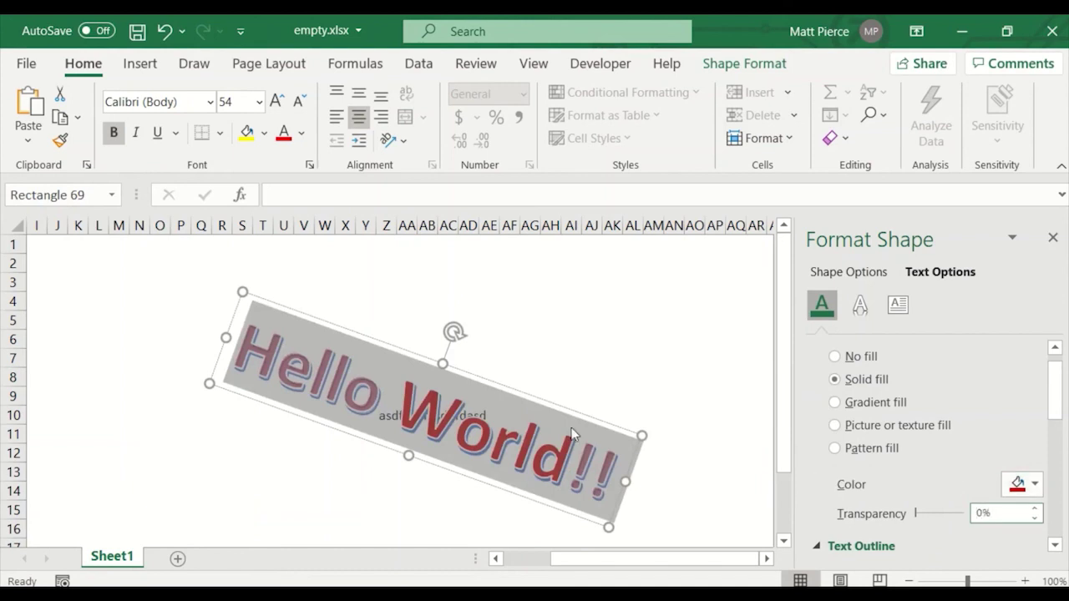
{"action": "left_click", "coordinate": [570, 358]}
- Select the word Hello in the WordArt and set its text fill transparency to 0%
{"action": "left_click", "coordinate": [279, 365]}
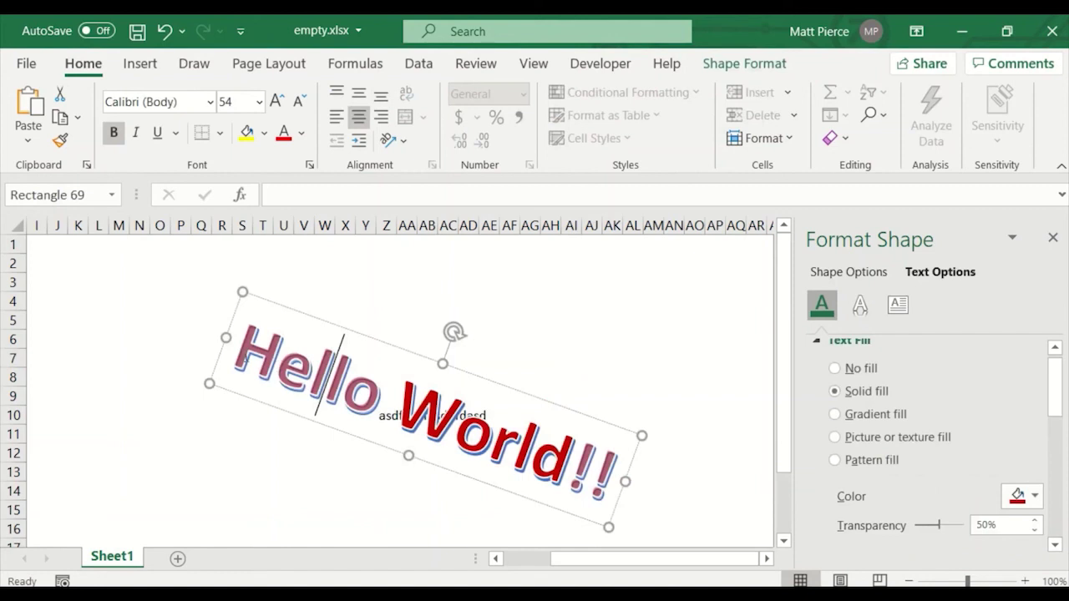
{"action": "mouse_move", "coordinate": [242, 359]}
{"action": "left_mouse_down"}
{"action": "mouse_move", "coordinate": [288, 363]}
{"action": "mouse_move", "coordinate": [388, 404]}
{"action": "left_mouse_up"}
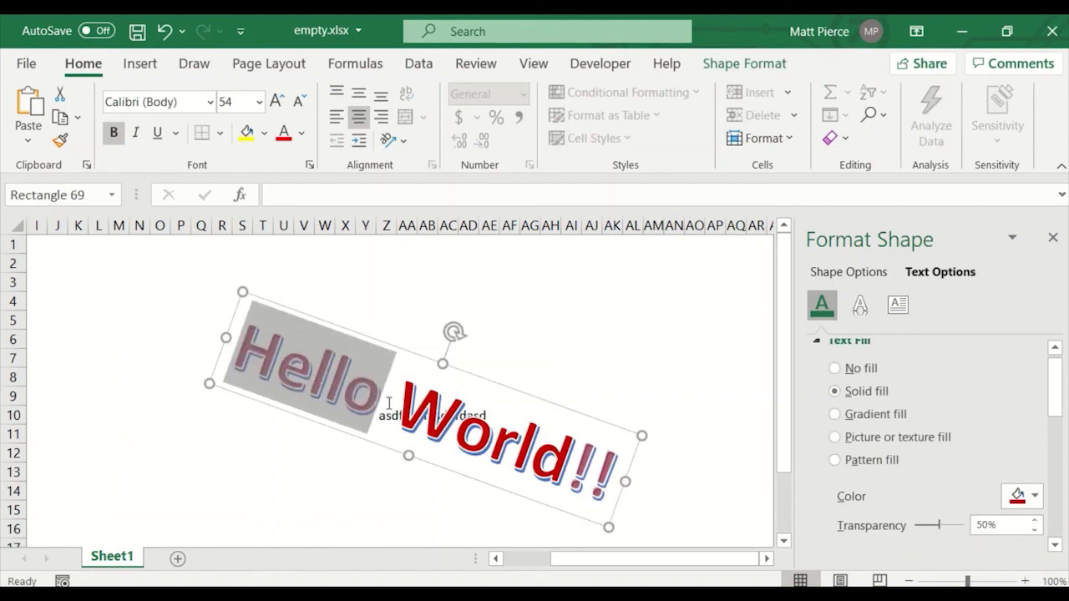
{"action": "left_click", "coordinate": [992, 532]}
{"action": "key", "text": "BackSpace"}
{"action": "key", "text": "Return"}
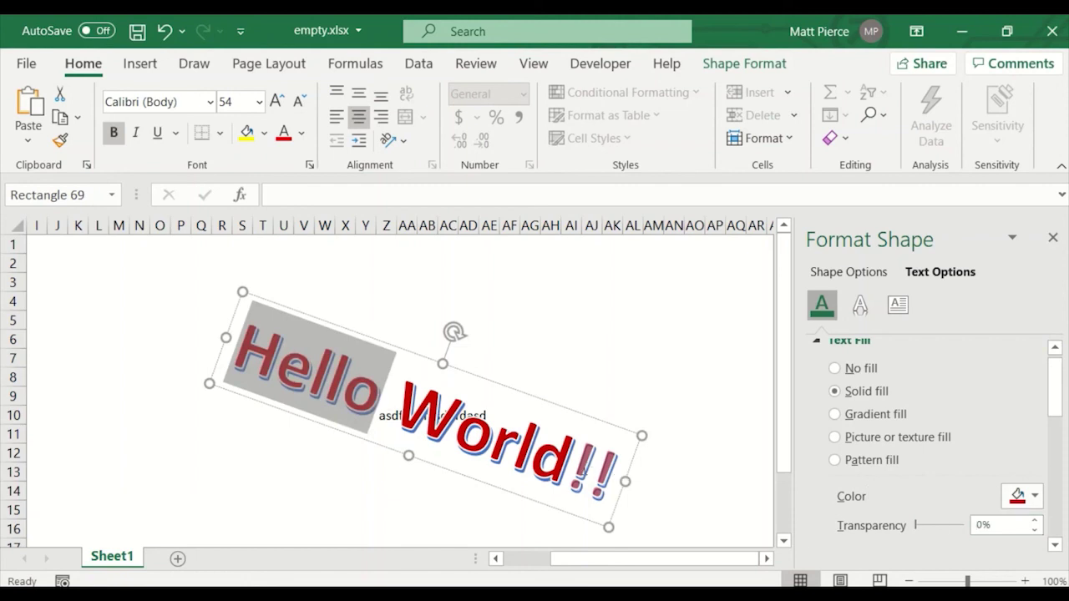
- Set the text fill transparency of the two exclamation marks in the WordArt to 0%
{"action": "left_click_drag", "start_coordinate": [574, 462], "coordinate": [626, 491]}
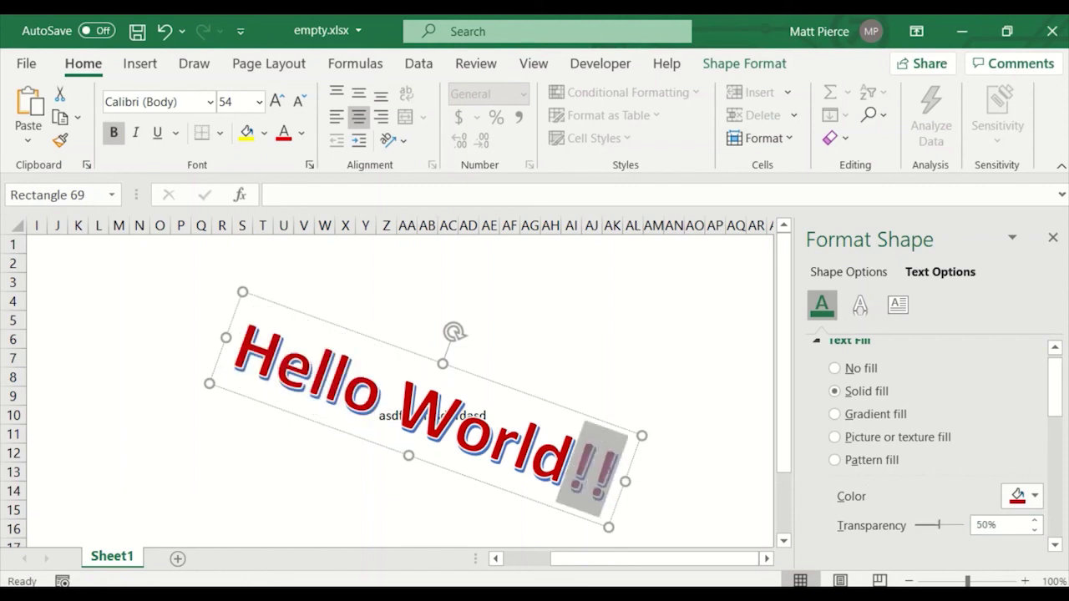
{"action": "left_click", "coordinate": [973, 526]}
{"action": "key", "text": "Delete"}
{"action": "key", "text": "Return"}
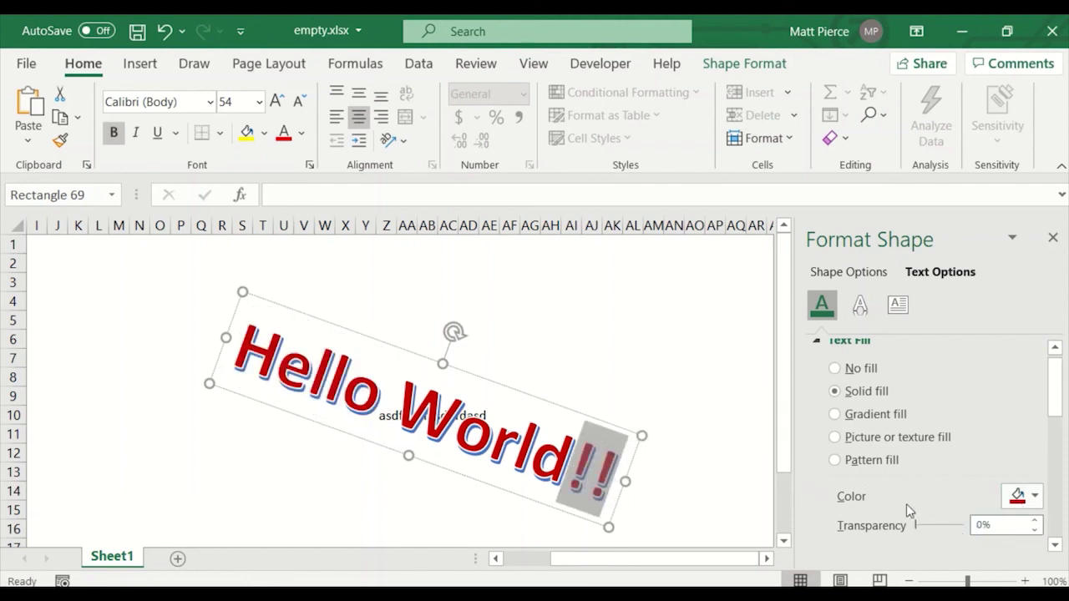
{"action": "left_click", "coordinate": [668, 357]}
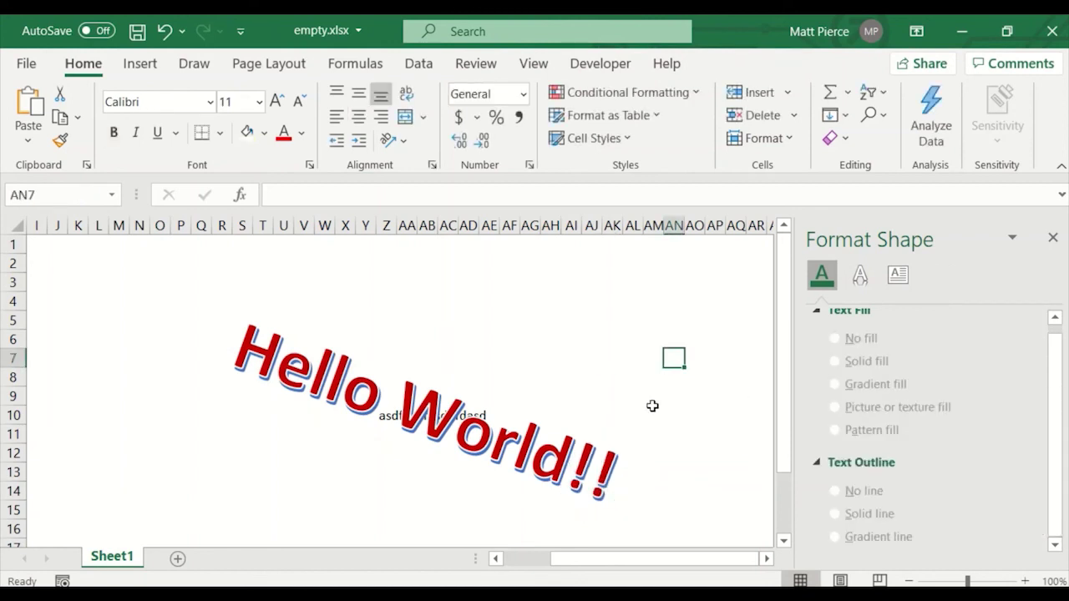
- Remove the text outline from the whole Hello World!! WordArt by setting it to no line
{"action": "left_click", "coordinate": [437, 412]}
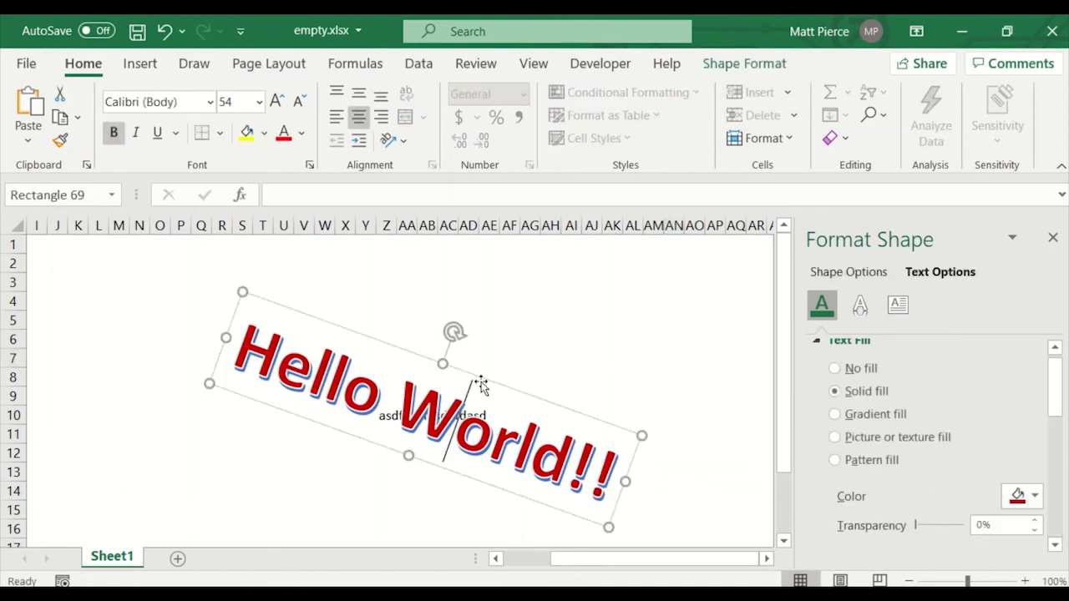
{"action": "scroll", "coordinate": [1063, 388], "scroll_direction": "down", "scroll_amount": 1}
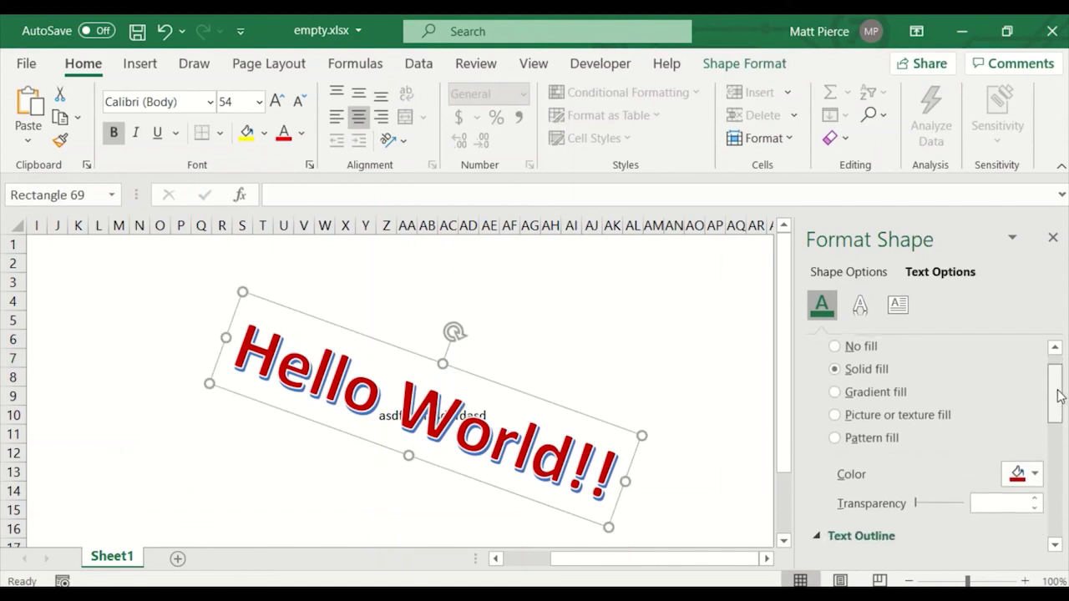
{"action": "scroll", "coordinate": [1061, 391], "scroll_direction": "up", "scroll_amount": 2}
{"action": "scroll", "coordinate": [1056, 395], "scroll_direction": "down", "scroll_amount": 4}
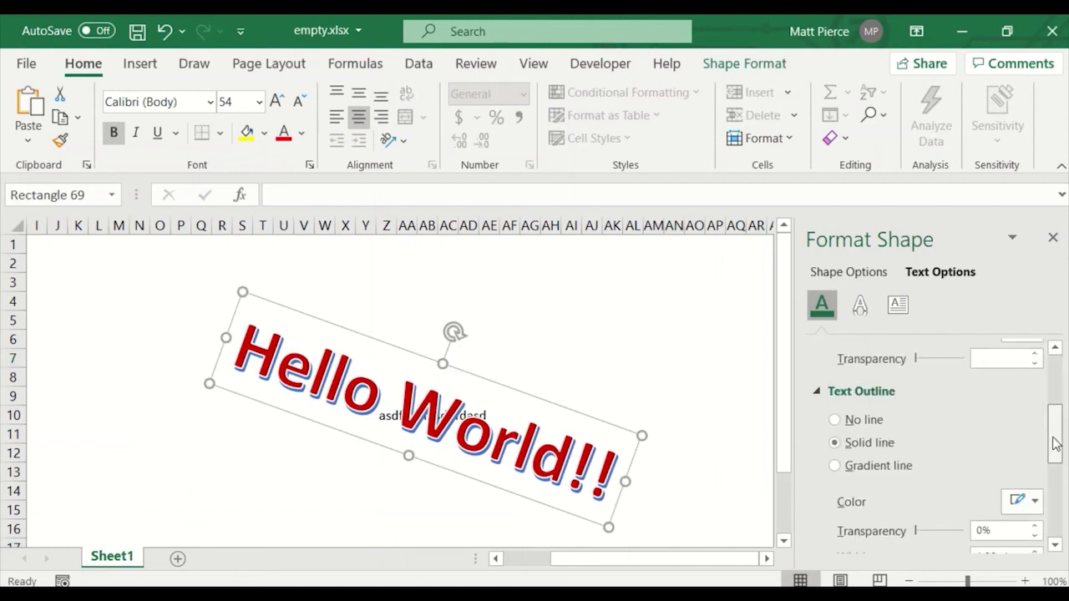
{"action": "left_click", "coordinate": [867, 418]}
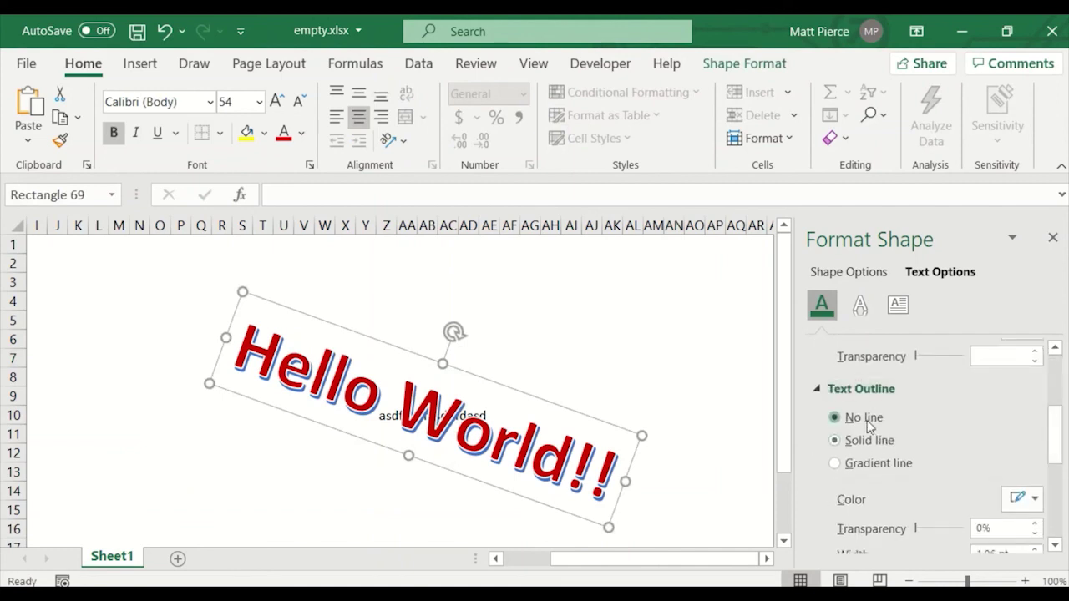
{"action": "scroll", "coordinate": [868, 425], "scroll_direction": "up", "scroll_amount": 2}
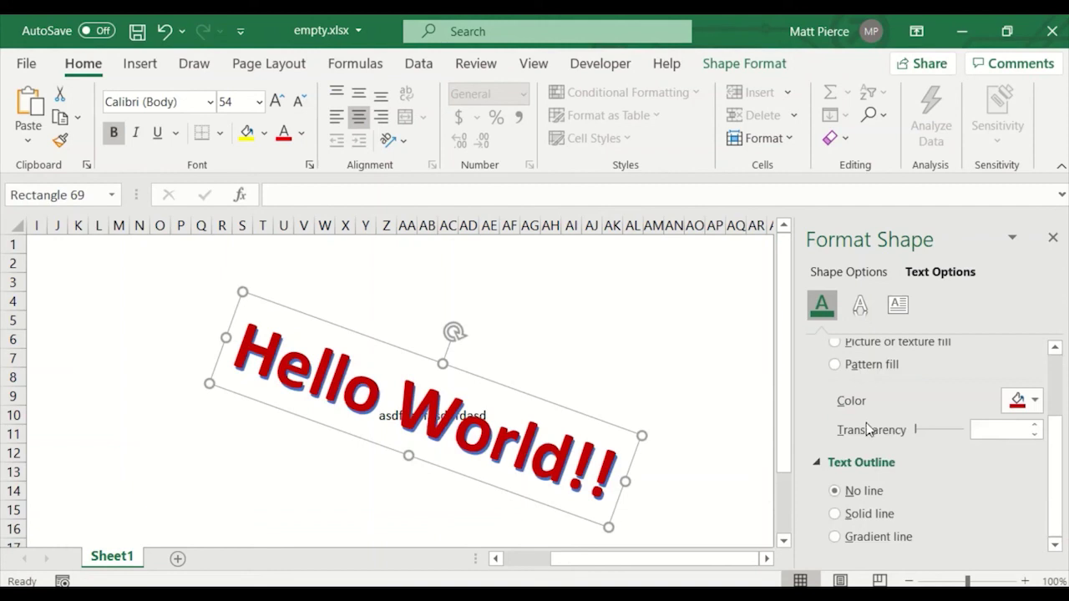
- Give the Hello World!! WordArt a solid text outline, try blue as its color, and set the outline color to white
{"action": "left_click", "coordinate": [867, 512]}
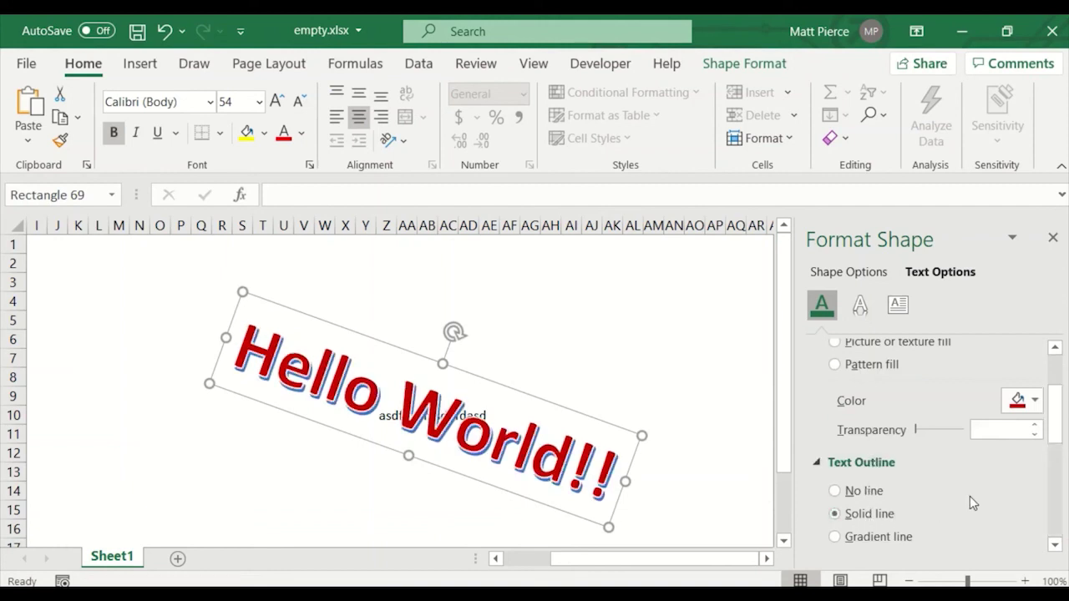
{"action": "scroll", "coordinate": [970, 496], "scroll_direction": "down", "scroll_amount": 2}
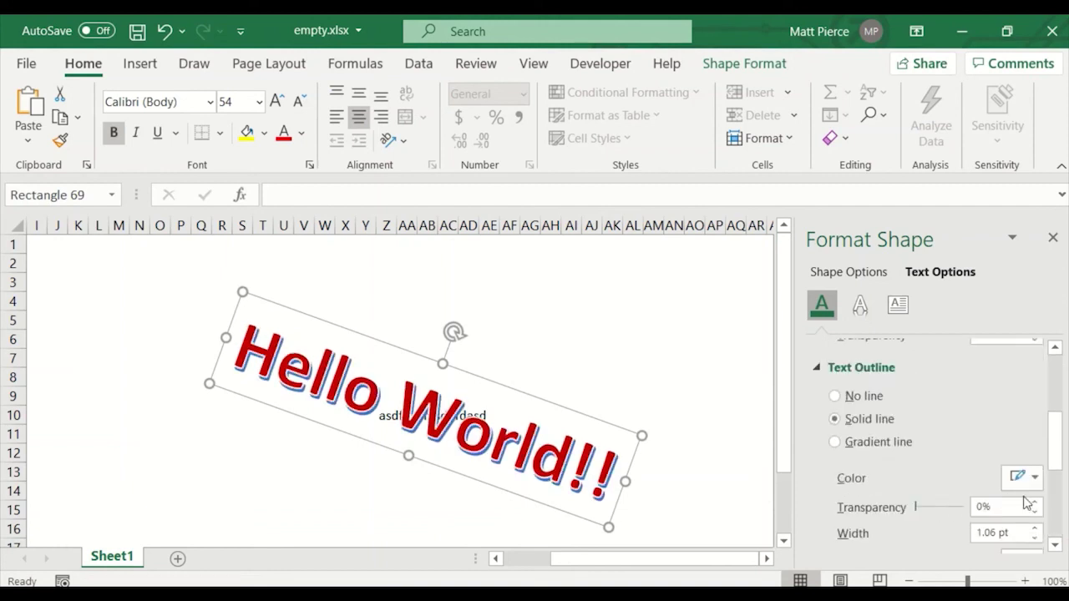
{"action": "left_click", "coordinate": [1035, 478]}
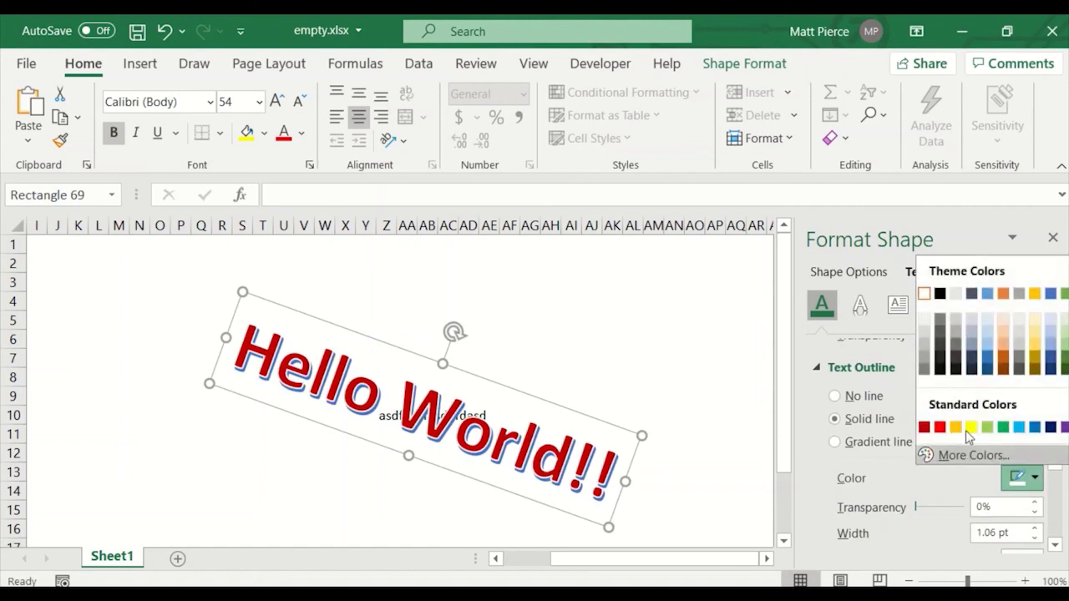
{"action": "left_click", "coordinate": [987, 359]}
{"action": "scroll", "coordinate": [990, 367], "scroll_direction": "down", "scroll_amount": 1}
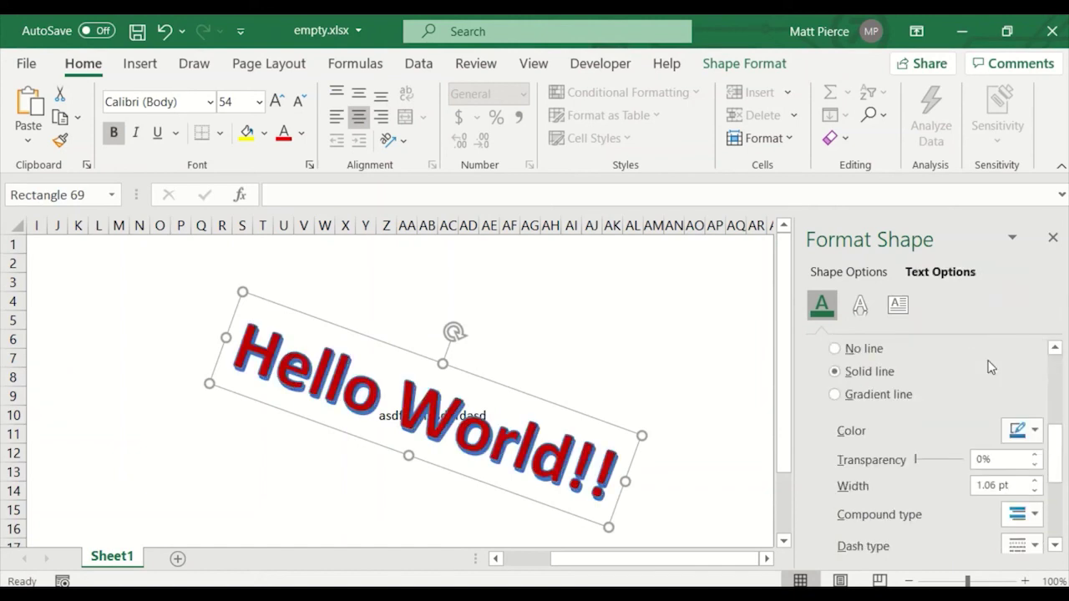
{"action": "left_click", "coordinate": [1033, 430]}
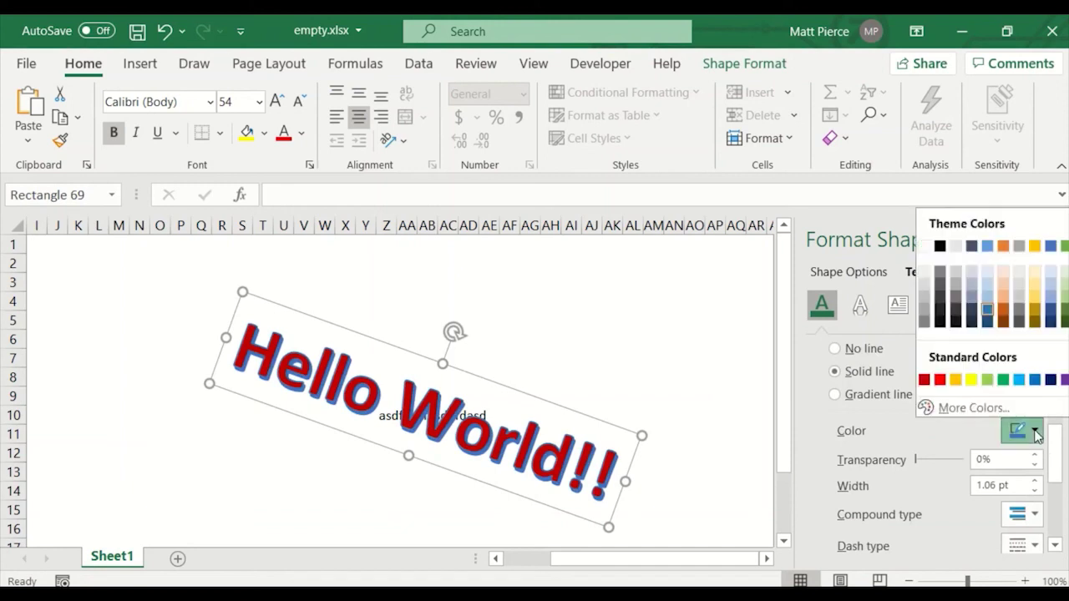
{"action": "left_click", "coordinate": [918, 244]}
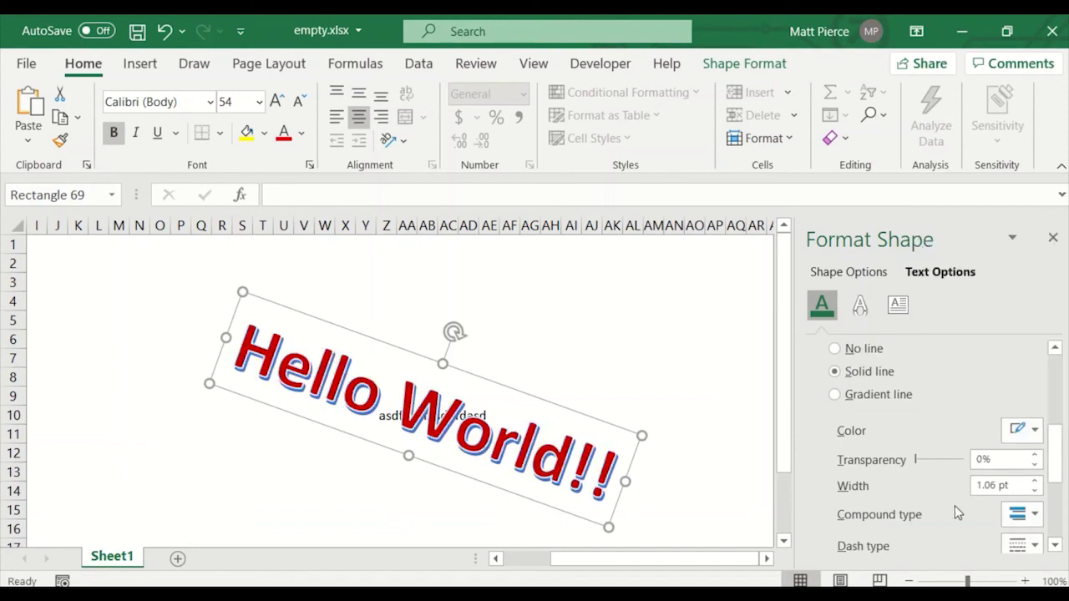
{"action": "scroll", "coordinate": [955, 518], "scroll_direction": "down", "scroll_amount": 4}
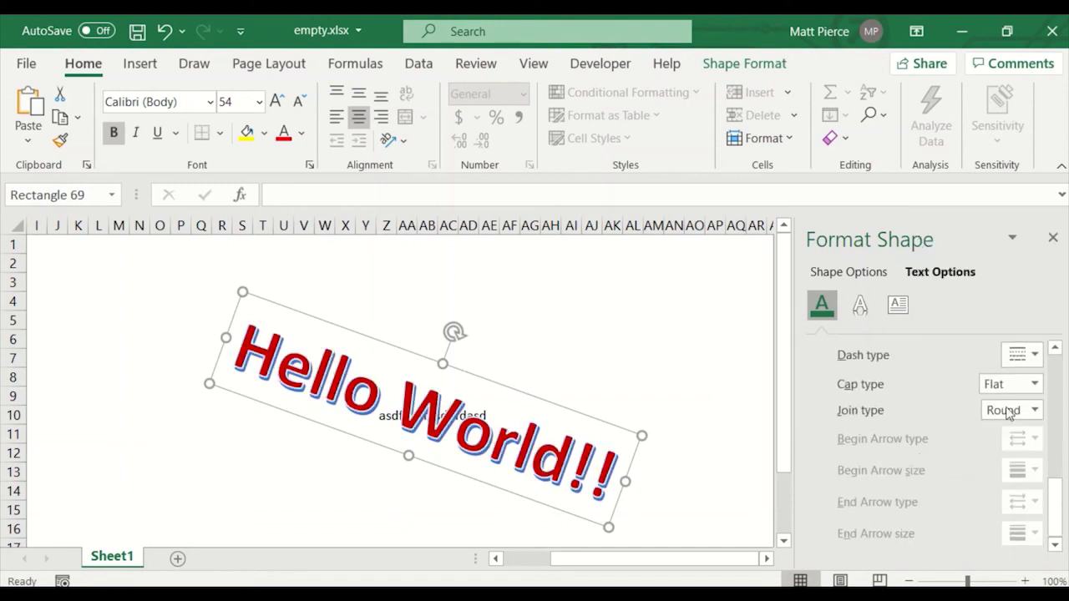
- Try white as the text shadow color of the Hello World!! WordArt and undo the change
{"action": "left_click", "coordinate": [859, 305]}
{"action": "left_click", "coordinate": [817, 351]}
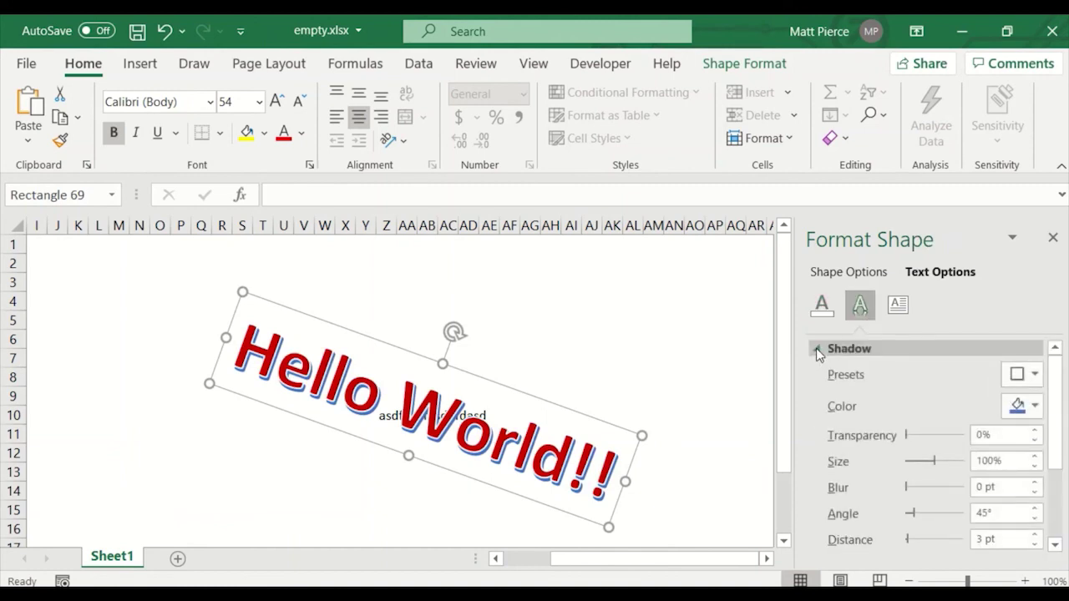
{"action": "left_click", "coordinate": [1035, 406]}
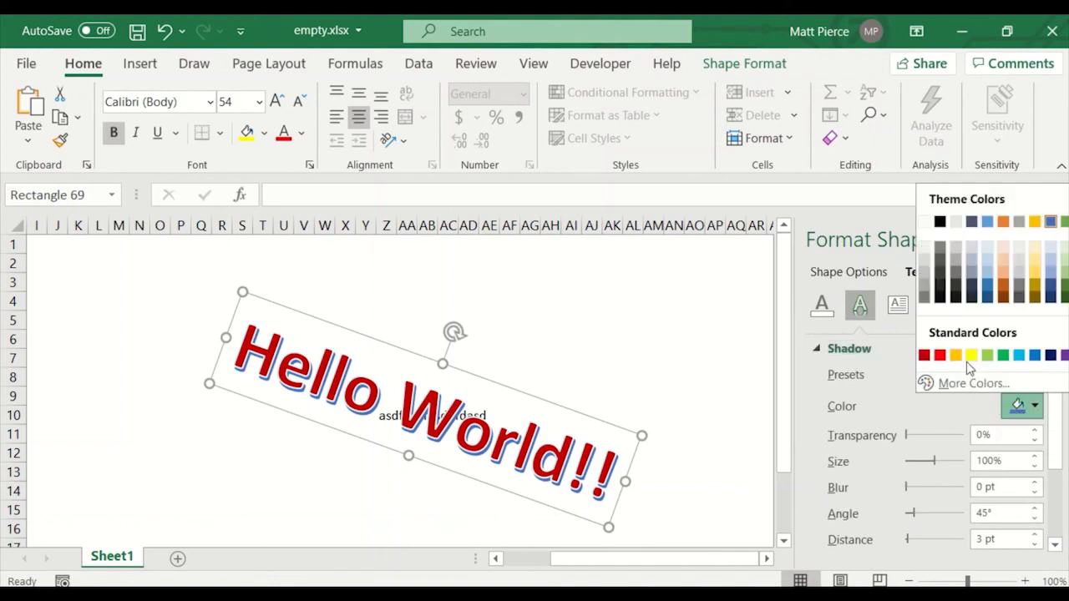
{"action": "left_click", "coordinate": [925, 221]}
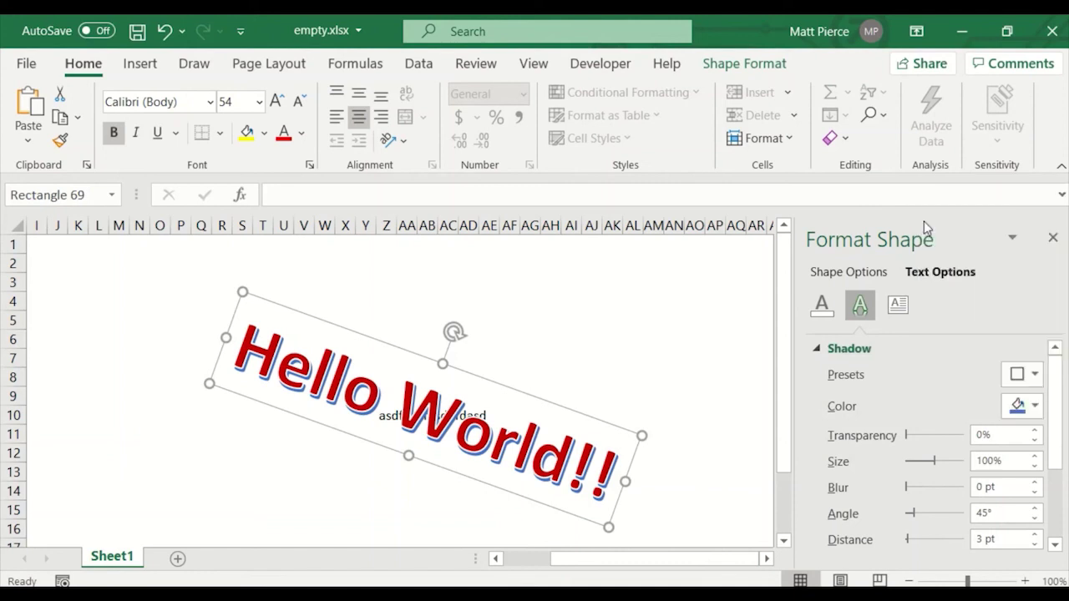
{"action": "key", "text": "ctrl+z"}
- Check the text reflection settings and give the Hello World!! WordArt a light orange glow
{"action": "left_click", "coordinate": [818, 351]}
{"action": "left_click", "coordinate": [814, 373]}
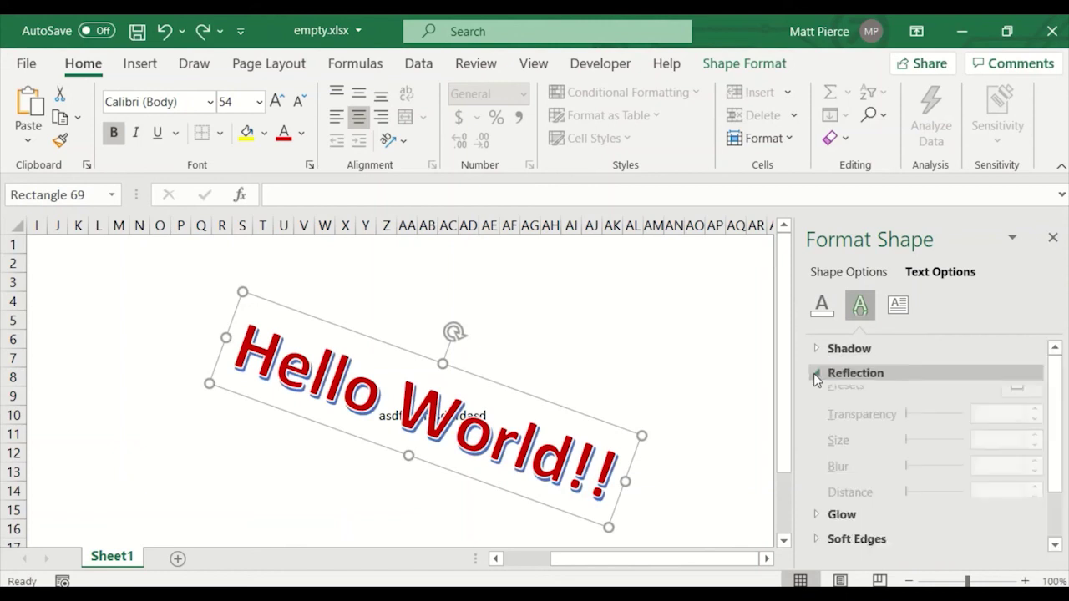
{"action": "left_click", "coordinate": [814, 373]}
{"action": "left_click", "coordinate": [819, 397]}
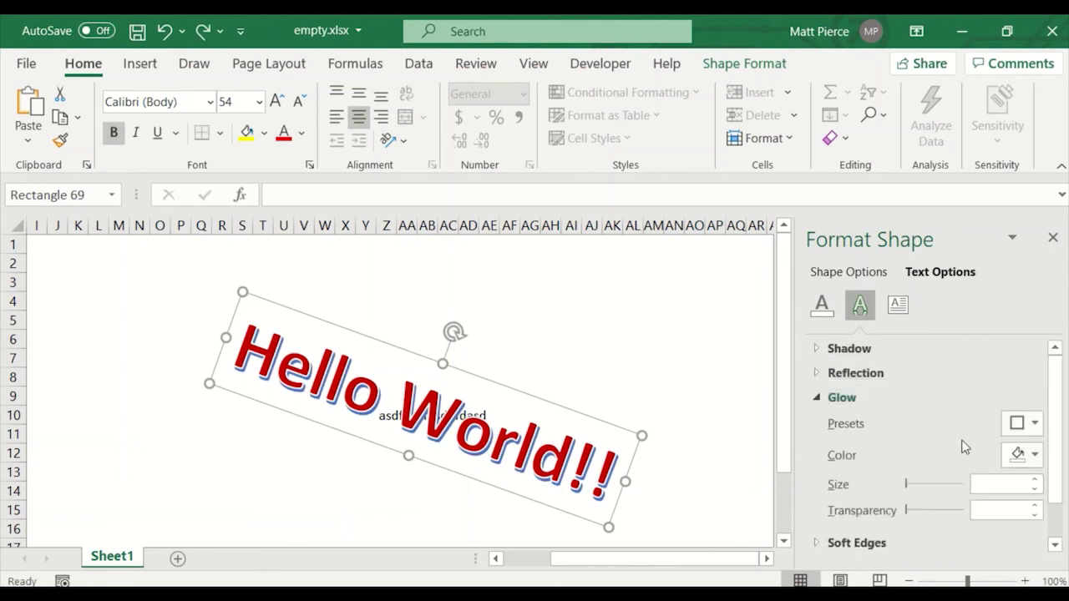
{"action": "left_click", "coordinate": [1021, 454]}
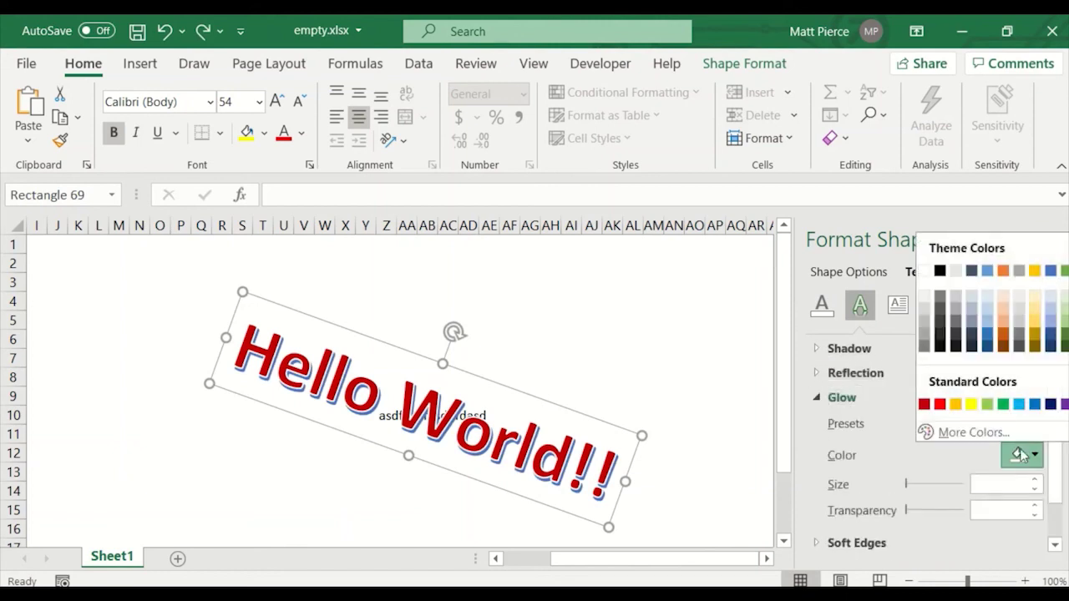
{"action": "left_click", "coordinate": [1002, 339]}
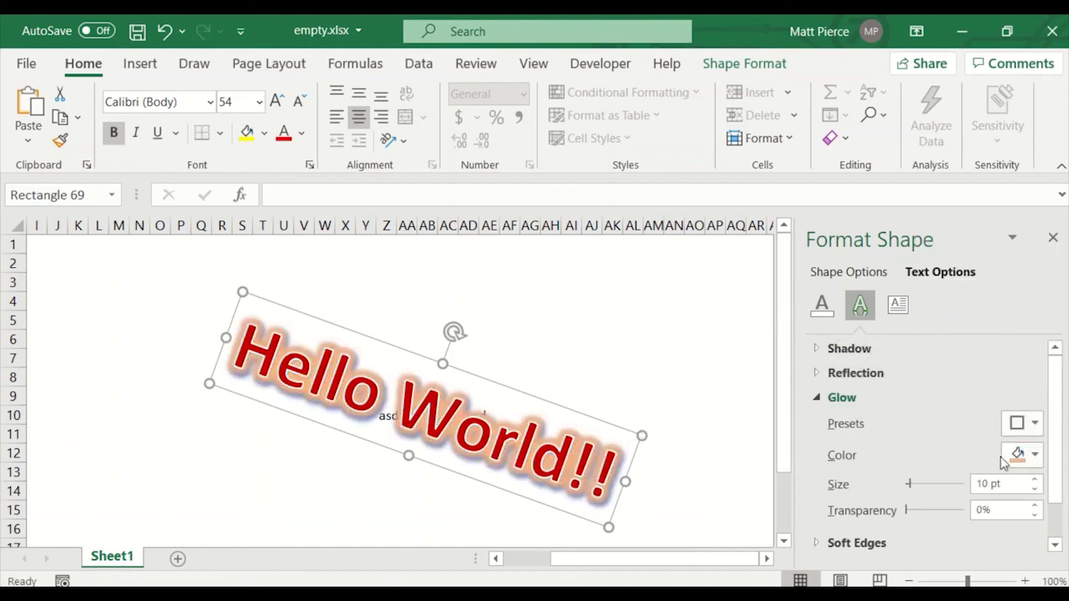
- Try text glow sizes of 2 pt and 5 pt on the WordArt, and set the glow size to 15 pt
{"action": "double_click", "coordinate": [991, 483]}
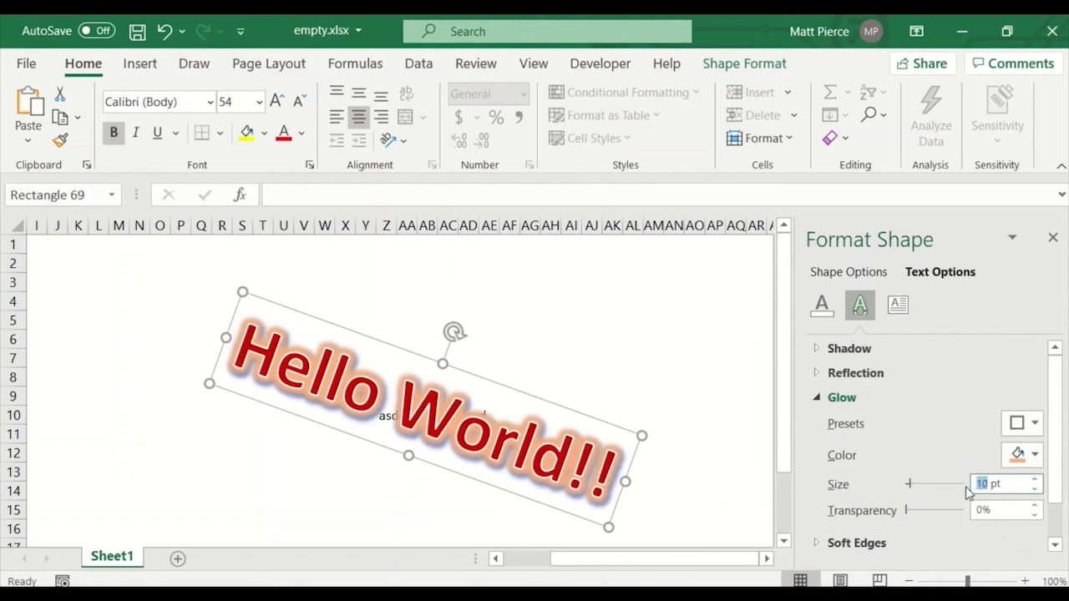
{"action": "type", "text": "2"}
{"action": "key", "text": "Return"}
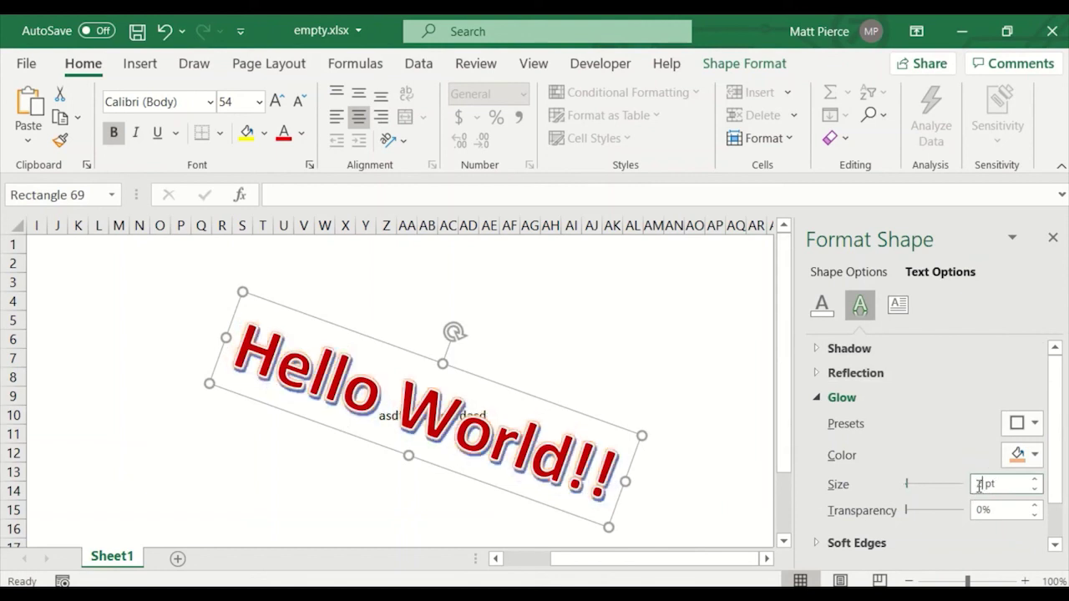
{"action": "double_click", "coordinate": [985, 484]}
{"action": "type", "text": "5"}
{"action": "key", "text": "Return"}
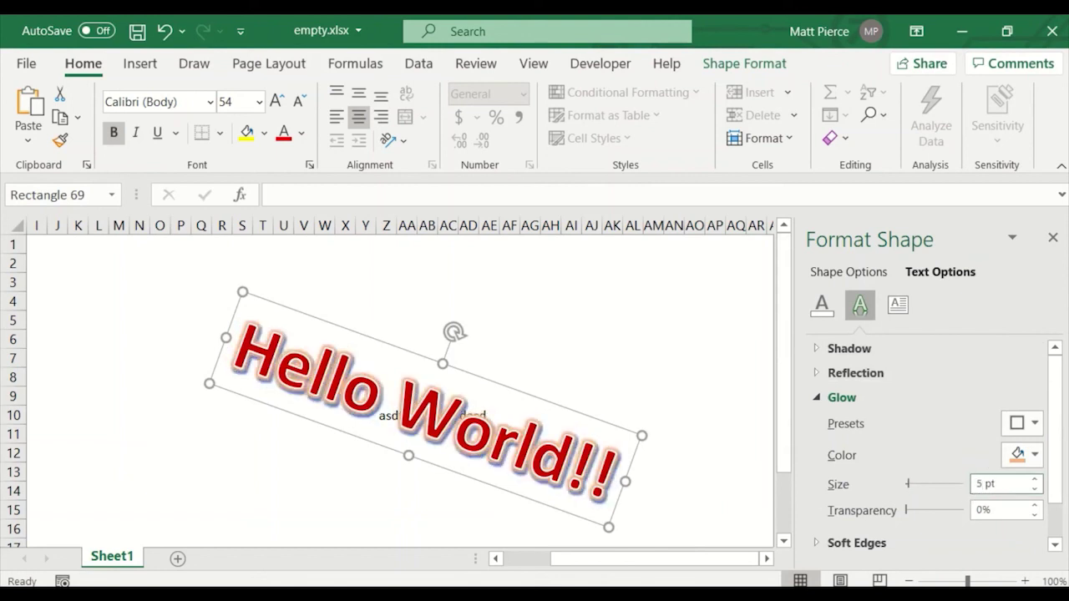
{"action": "left_click", "coordinate": [977, 483]}
{"action": "type", "text": "1"}
{"action": "key", "text": "Return"}
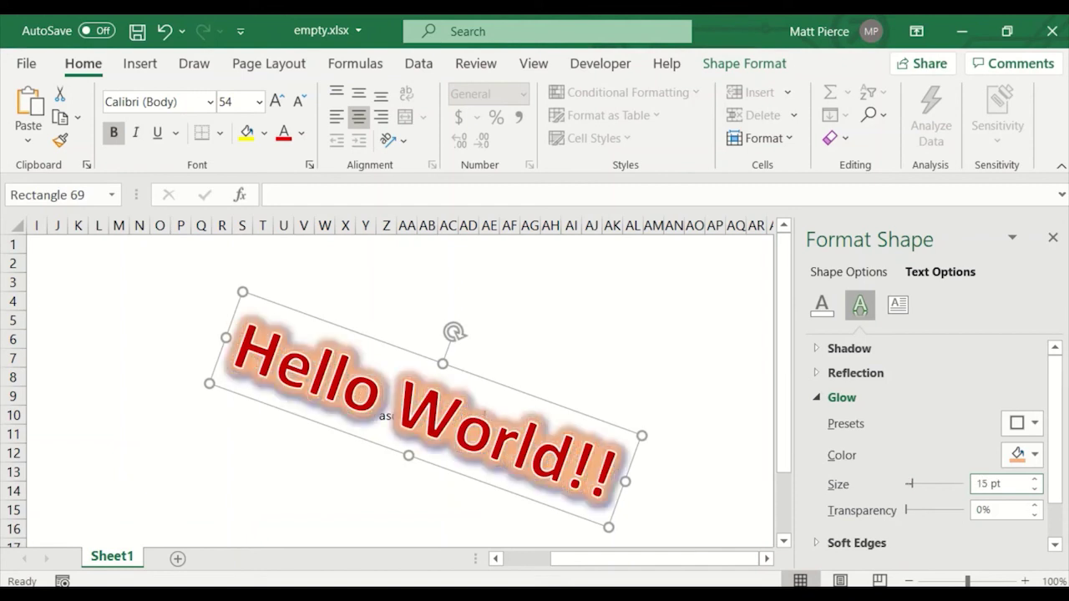
- Try 80% transparency for the WordArt's text glow, and set the glow transparency to 50%
{"action": "left_click", "coordinate": [979, 510]}
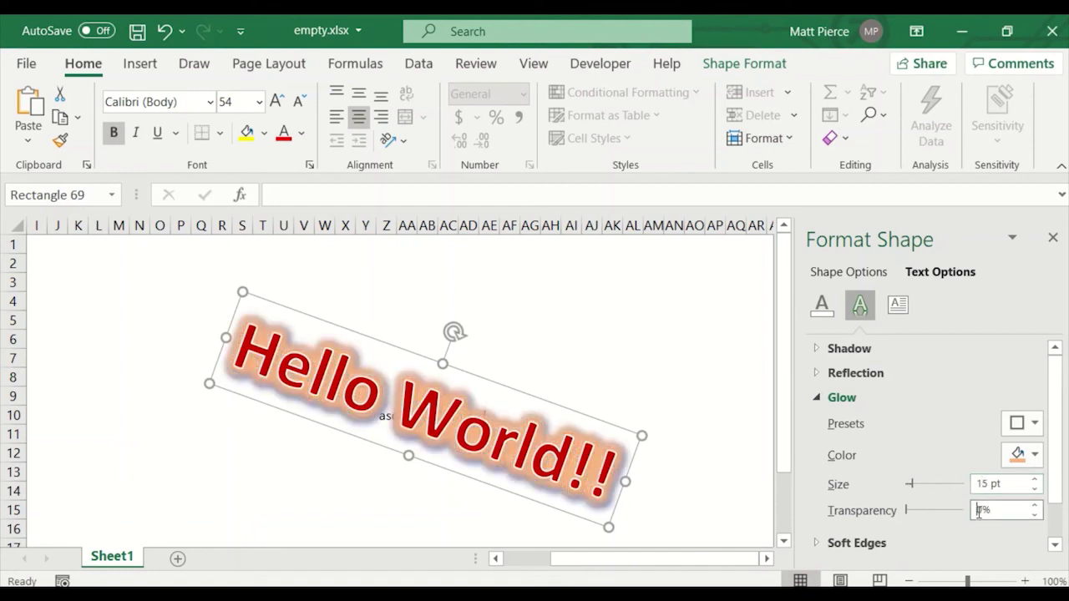
{"action": "type", "text": "8"}
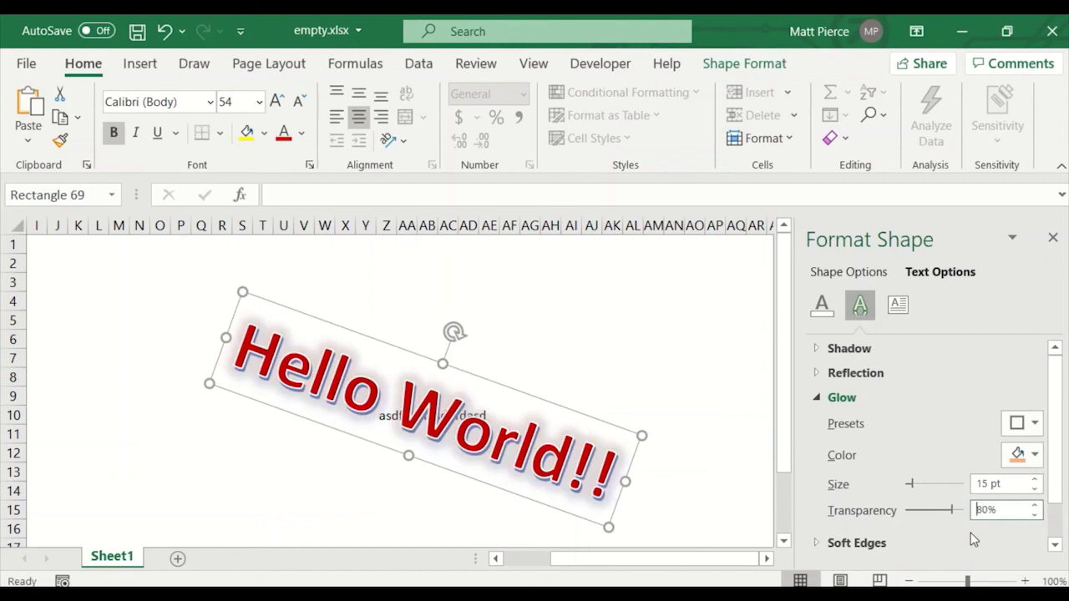
{"action": "key", "text": "BackSpace"}
{"action": "type", "text": "5"}
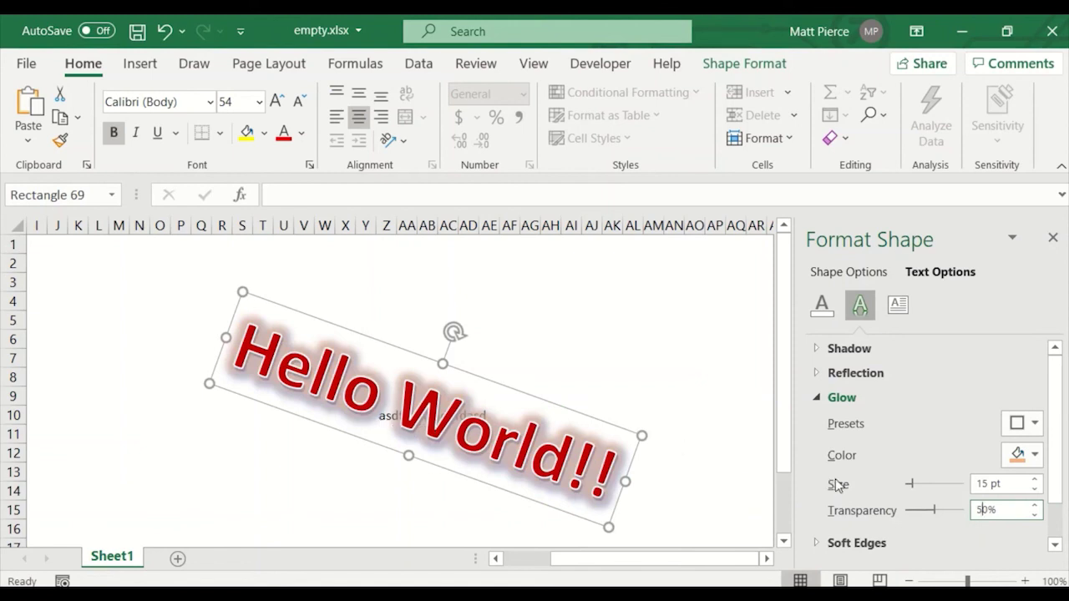
{"action": "scroll", "coordinate": [920, 498], "scroll_direction": "down", "scroll_amount": 1}
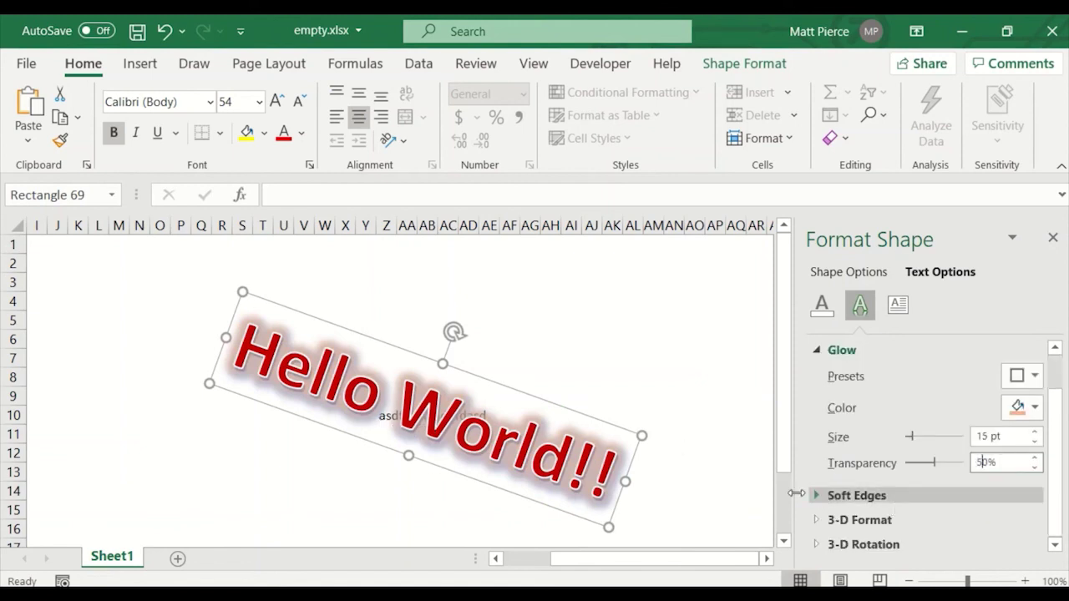
{"action": "left_click_drag", "start_coordinate": [518, 389], "coordinate": [448, 353]}
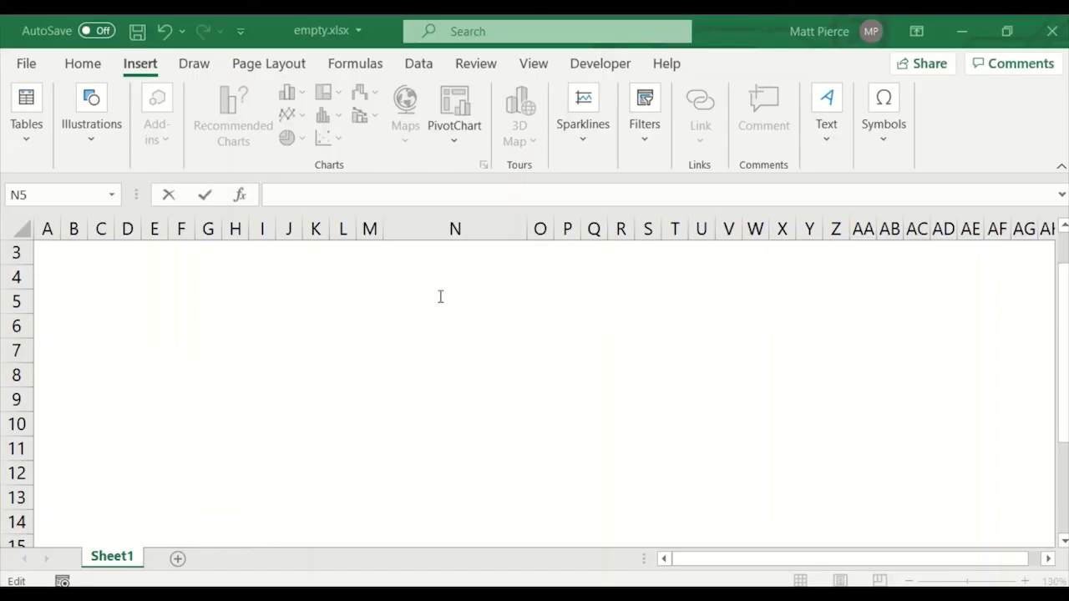
- Start editing cell N5, open the Symbol dialog and set the symbol font to Marlett
{"action": "double_click", "coordinate": [463, 310]}
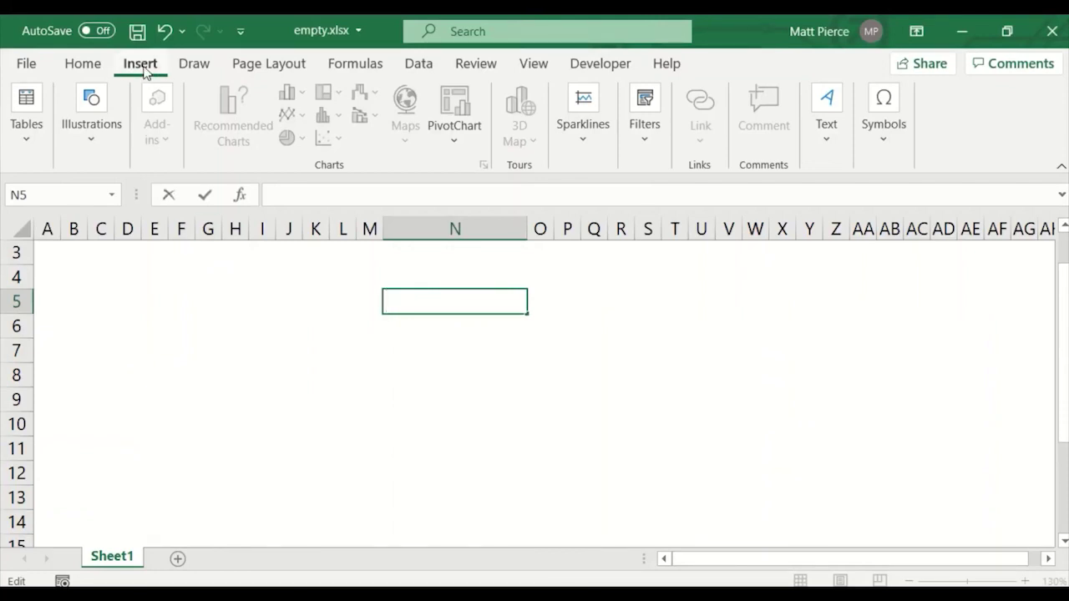
{"action": "left_click", "coordinate": [887, 131]}
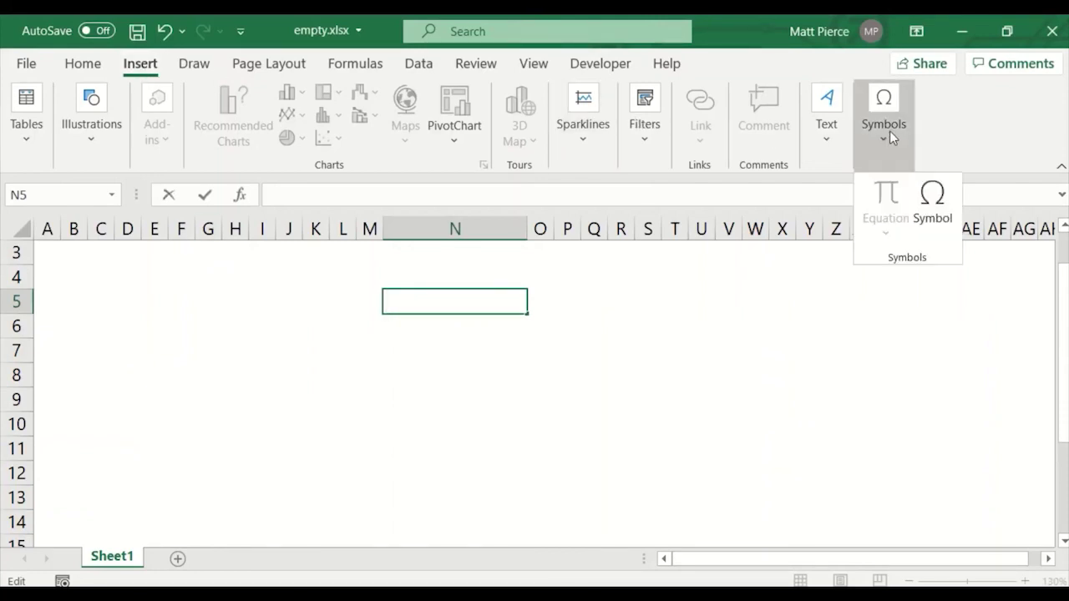
{"action": "left_click", "coordinate": [933, 205]}
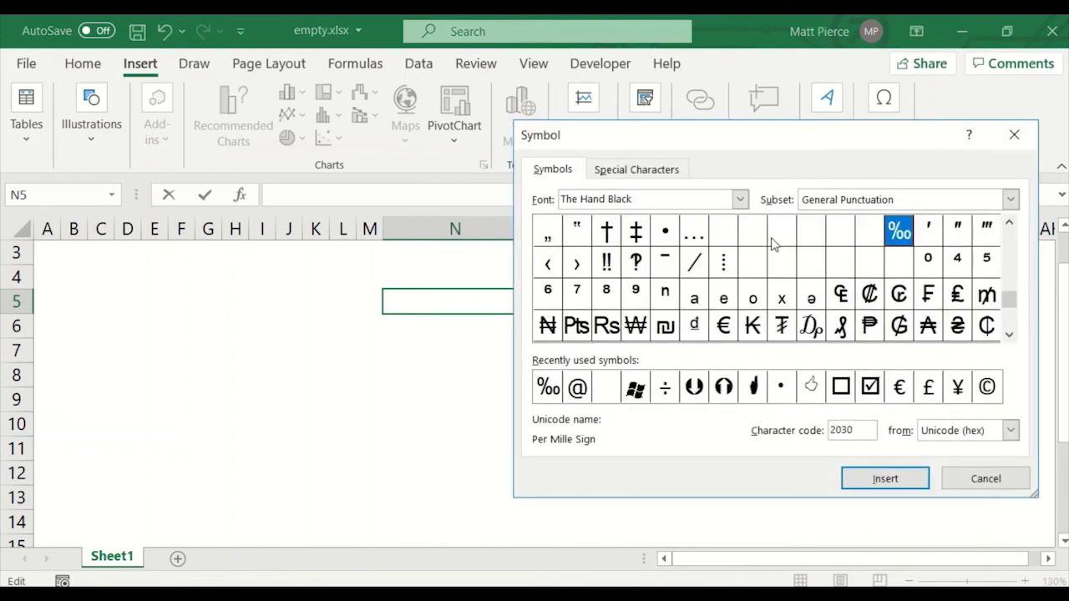
{"action": "left_click", "coordinate": [740, 199]}
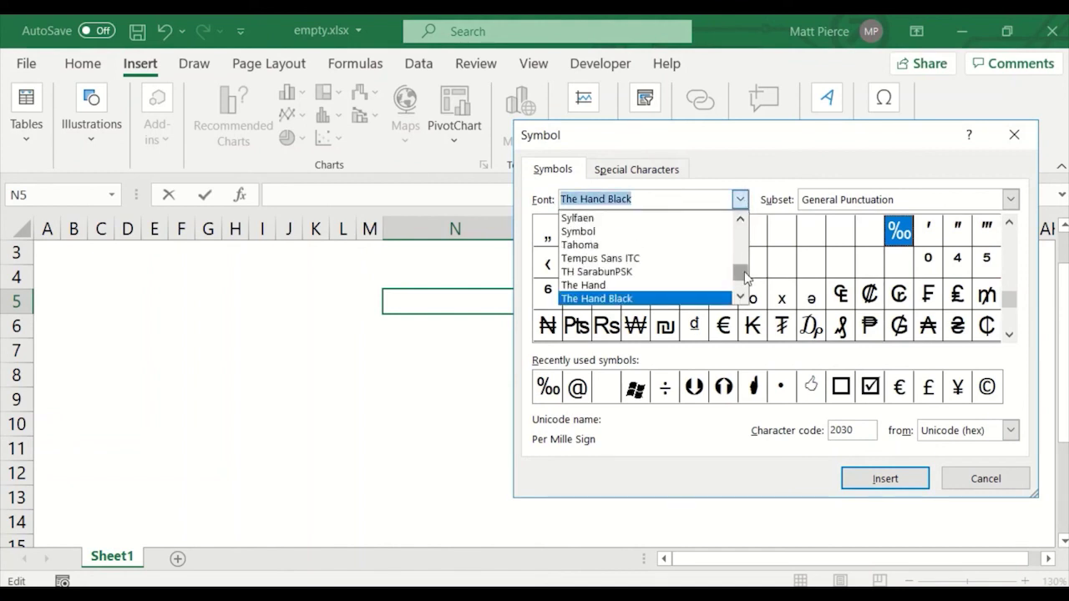
{"action": "left_click_drag", "start_coordinate": [745, 279], "coordinate": [742, 267]}
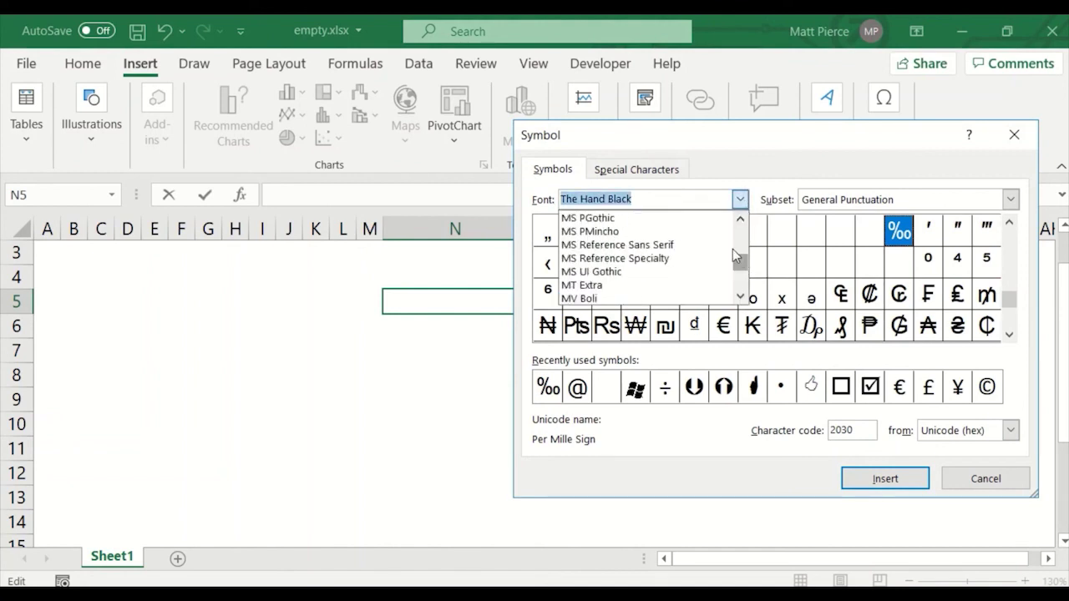
{"action": "type", "text": "m"}
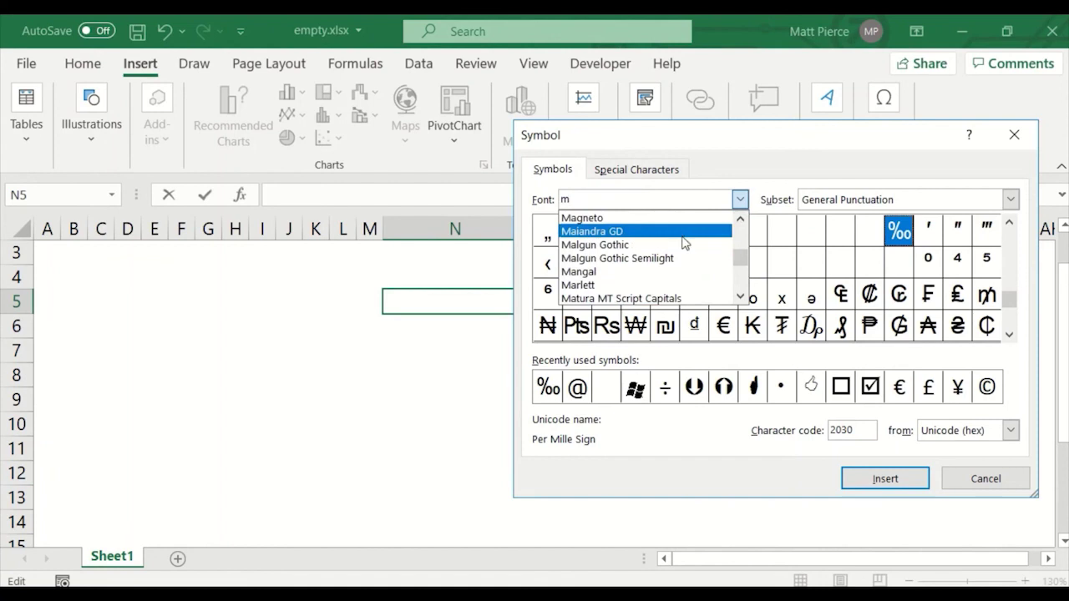
{"action": "left_click", "coordinate": [677, 286]}
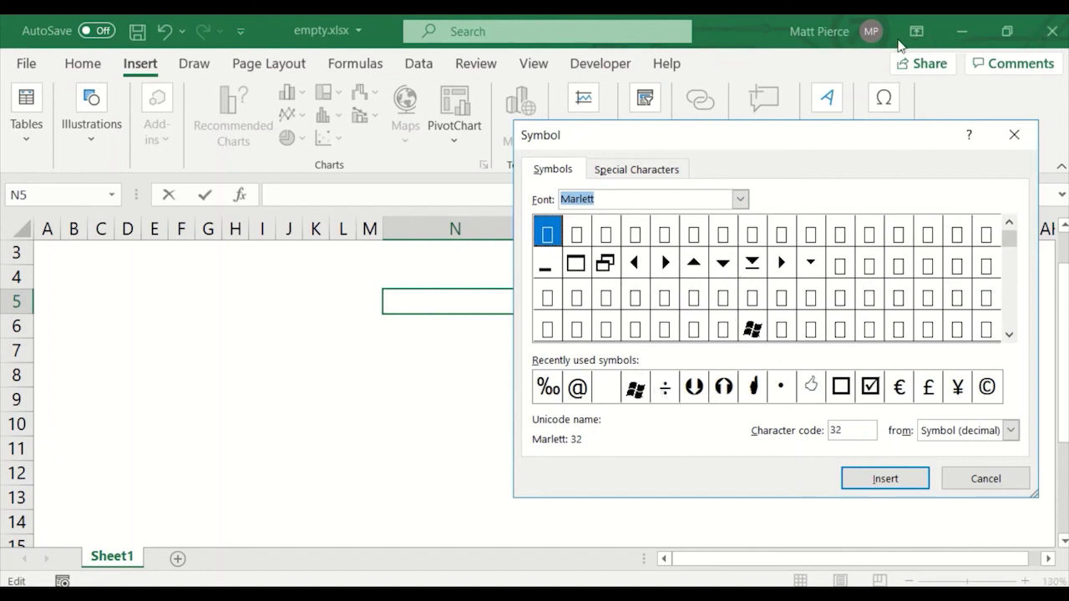
- Browse the Marlett symbols and insert the small black dot with character code 104 into cell N5
{"action": "left_click_drag", "start_coordinate": [1010, 240], "coordinate": [1002, 278]}
{"action": "left_click", "coordinate": [740, 199]}
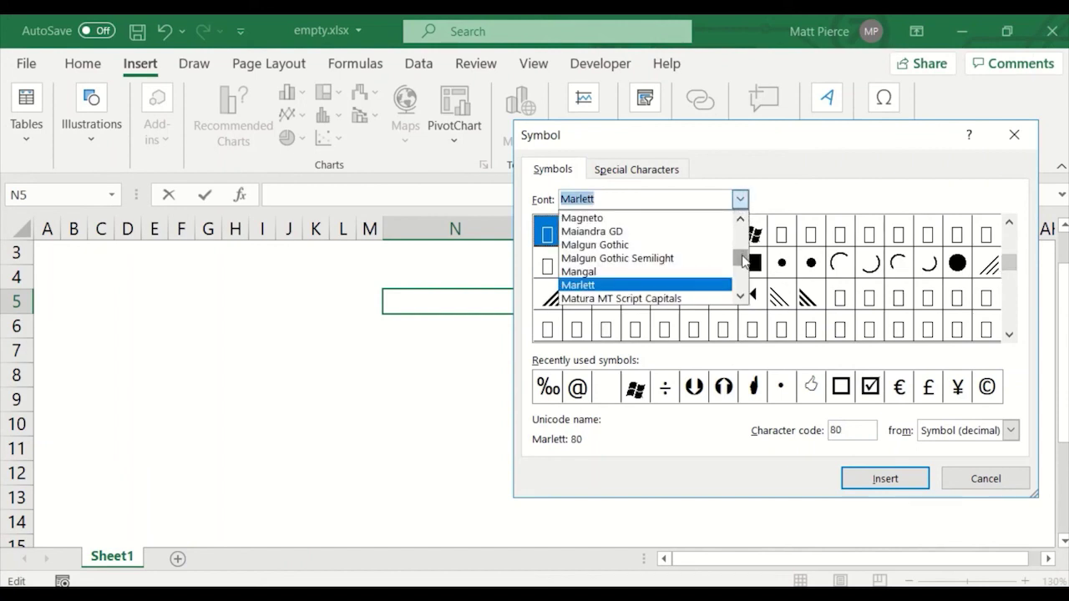
{"action": "left_click", "coordinate": [741, 202]}
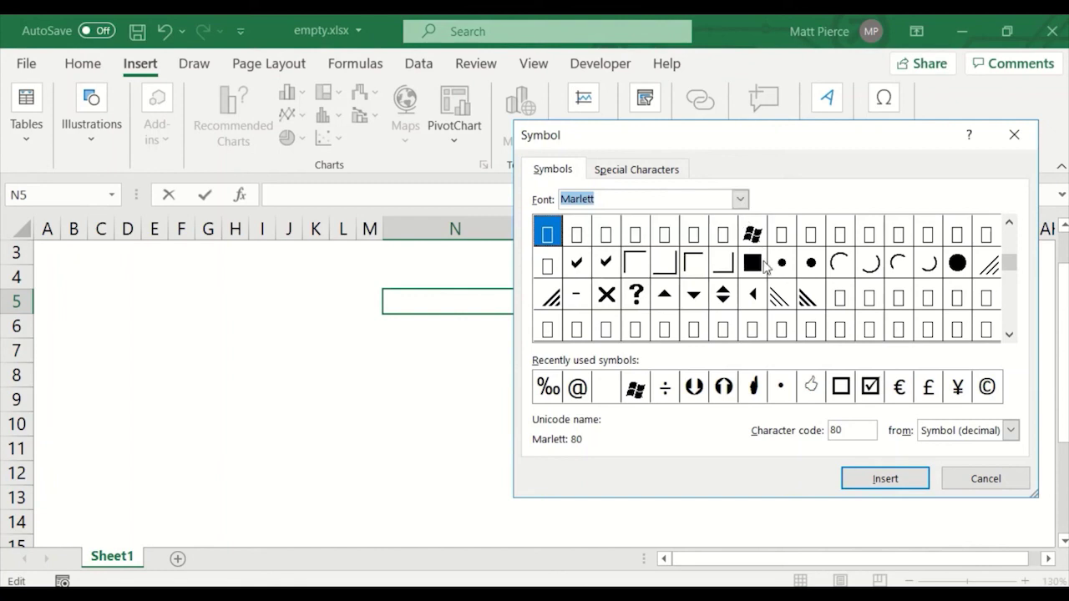
{"action": "left_click", "coordinate": [784, 267]}
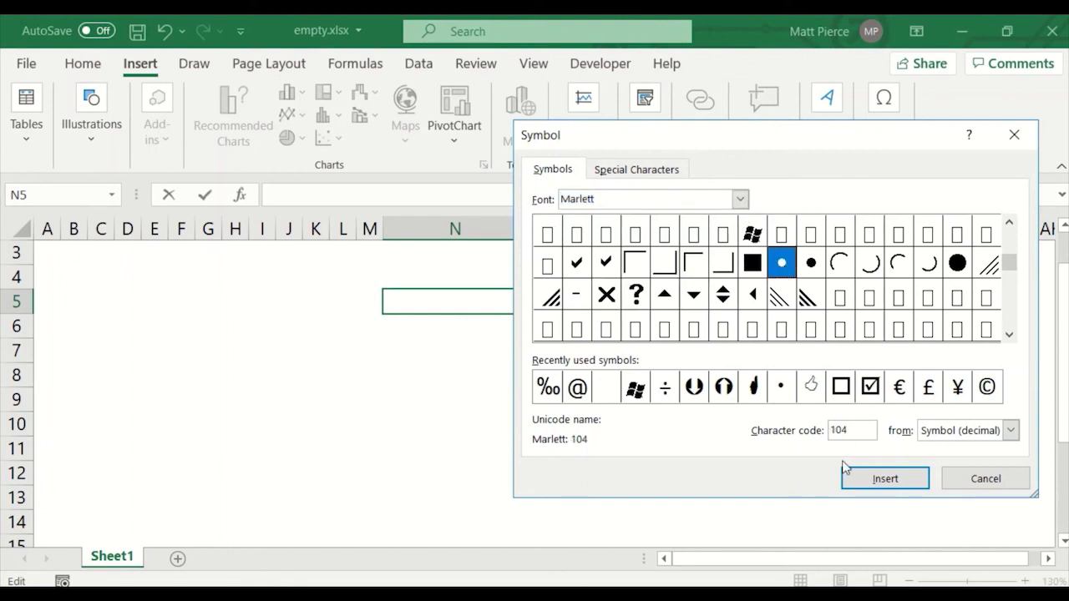
{"action": "left_click", "coordinate": [884, 479]}
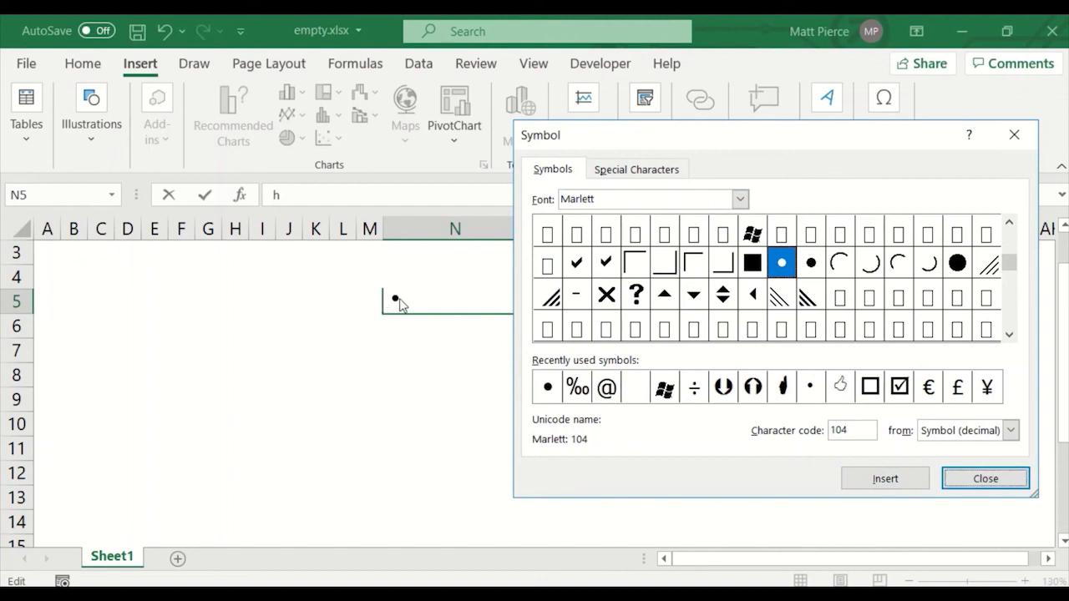
{"action": "left_click", "coordinate": [558, 170]}
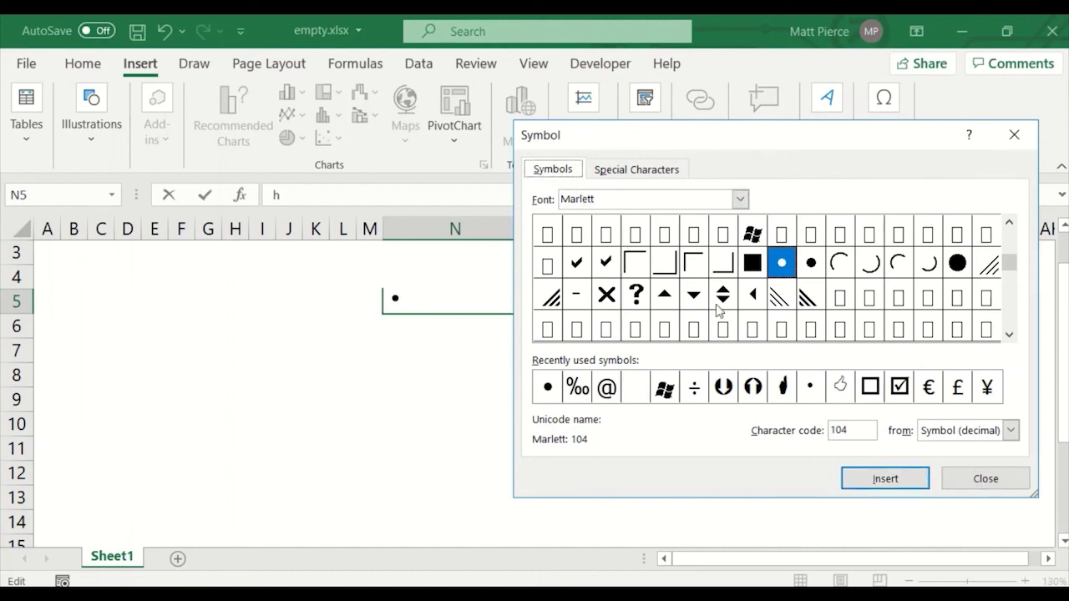
- Switch the symbol font to Webdings and insert the spider symbol with character code 33 into cell N5
{"action": "left_click_drag", "start_coordinate": [1008, 280], "coordinate": [1011, 239]}
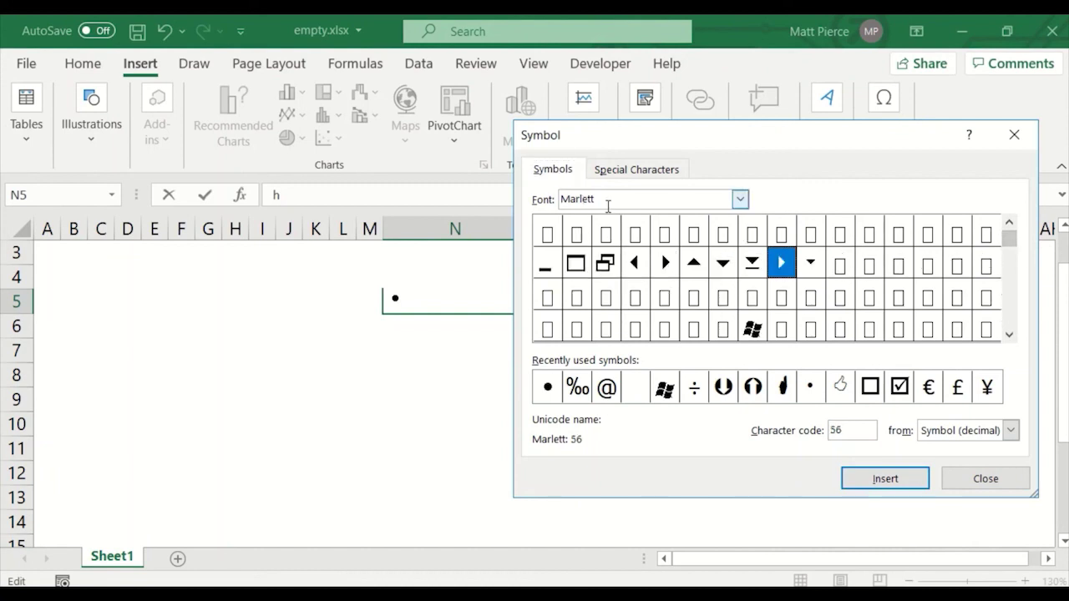
{"action": "left_click", "coordinate": [739, 199]}
{"action": "scroll", "coordinate": [743, 290], "scroll_direction": "up", "scroll_amount": 2}
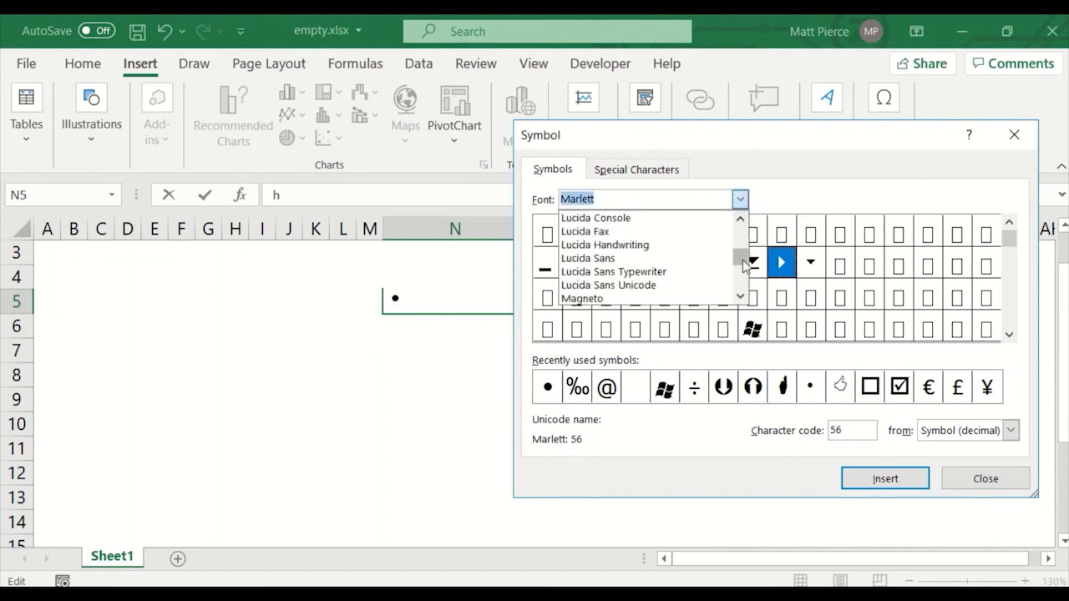
{"action": "left_click_drag", "start_coordinate": [742, 255], "coordinate": [742, 282]}
{"action": "scroll", "coordinate": [675, 292], "scroll_direction": "up", "scroll_amount": 2}
{"action": "scroll", "coordinate": [675, 302], "scroll_direction": "up", "scroll_amount": 2}
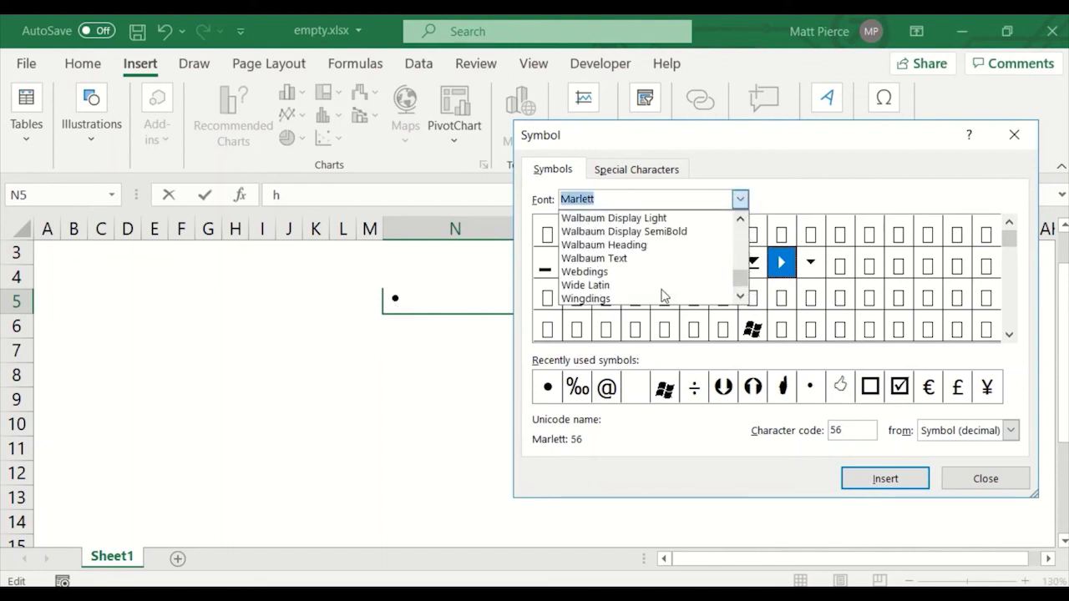
{"action": "left_click", "coordinate": [614, 274]}
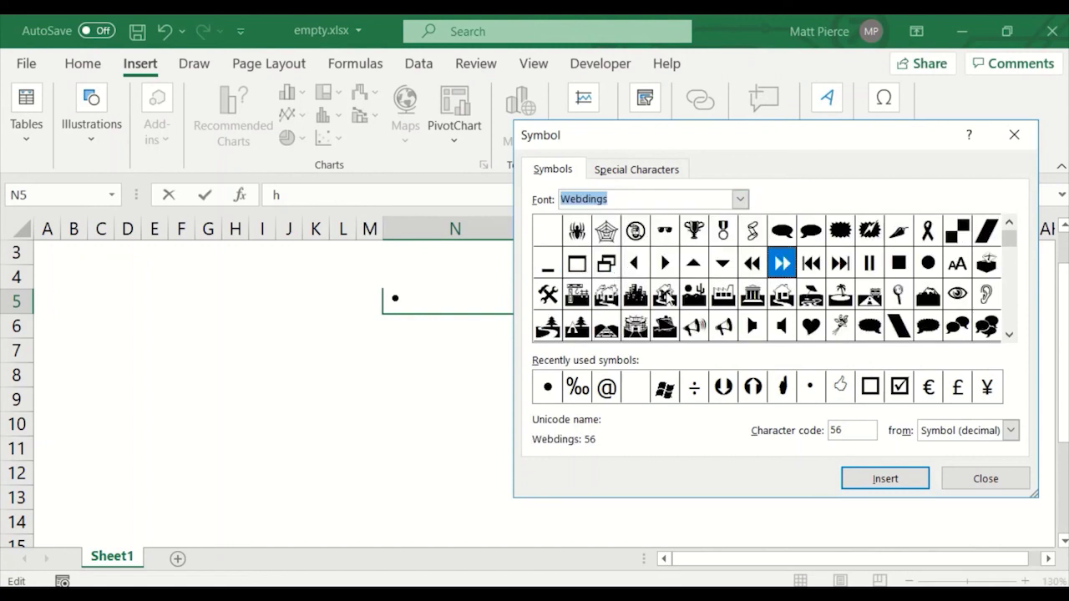
{"action": "left_click", "coordinate": [578, 235]}
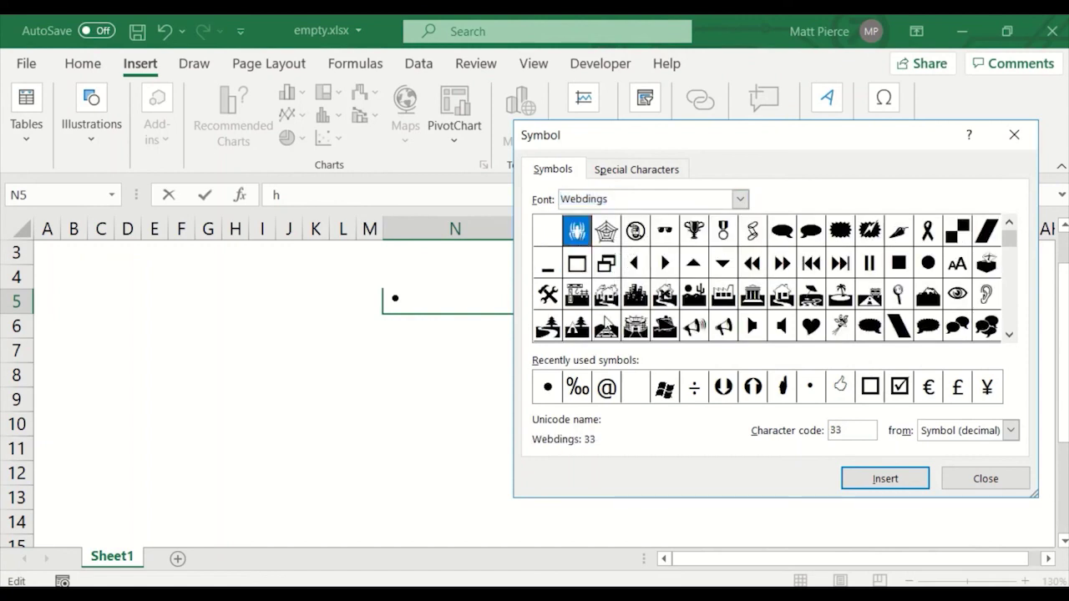
{"action": "left_click", "coordinate": [864, 480]}
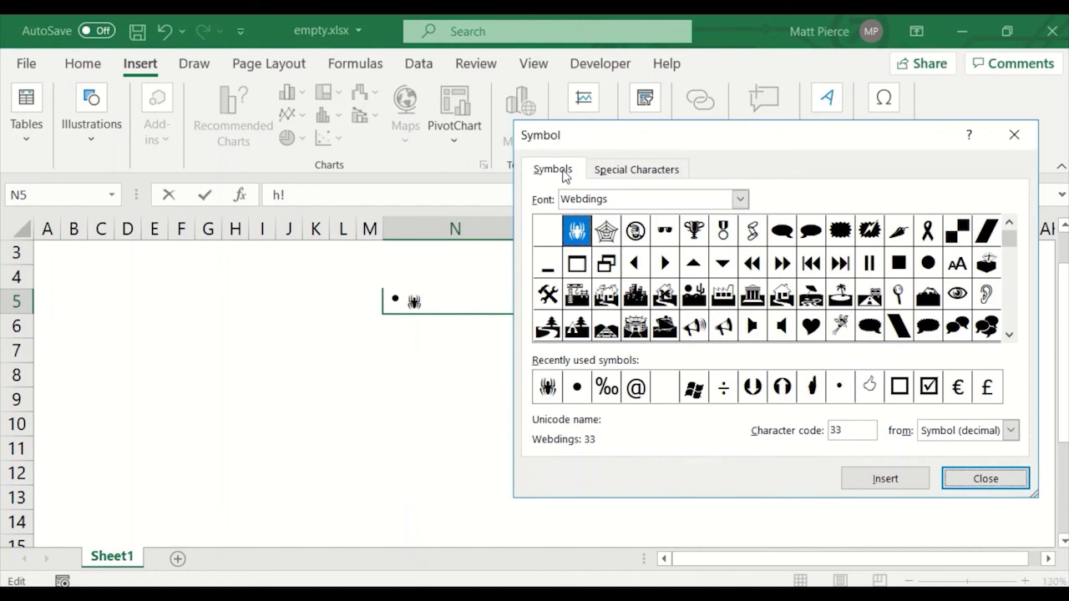
- Look through the available symbol fonts, switch to Arial and examine its characters down to the Greek Extended subset
{"action": "left_click", "coordinate": [740, 200]}
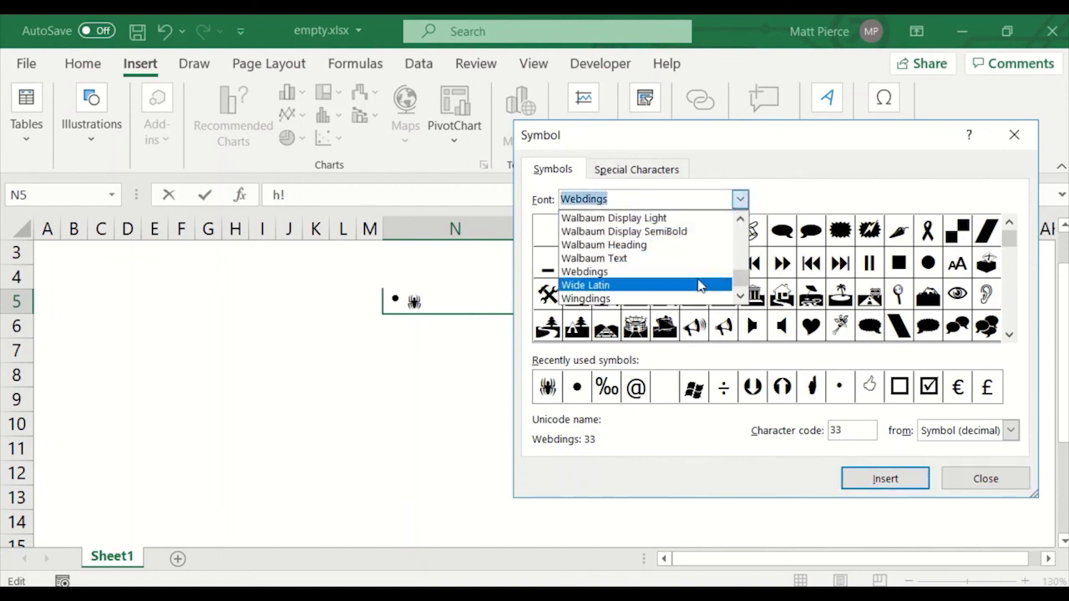
{"action": "left_click", "coordinate": [740, 297]}
{"action": "left_click", "coordinate": [740, 297]}
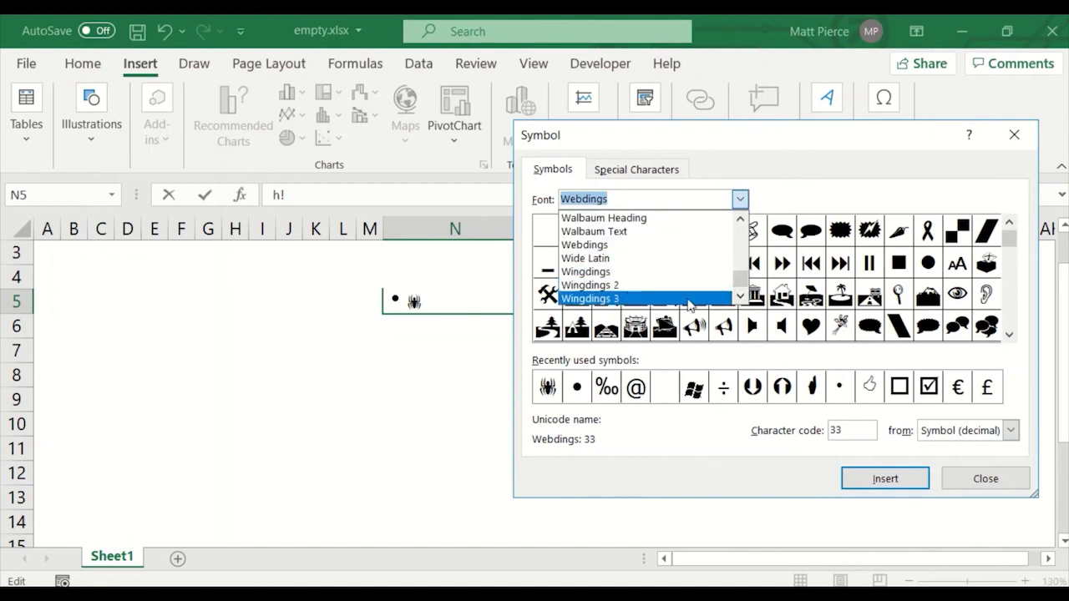
{"action": "left_click", "coordinate": [740, 296]}
{"action": "left_click", "coordinate": [740, 297]}
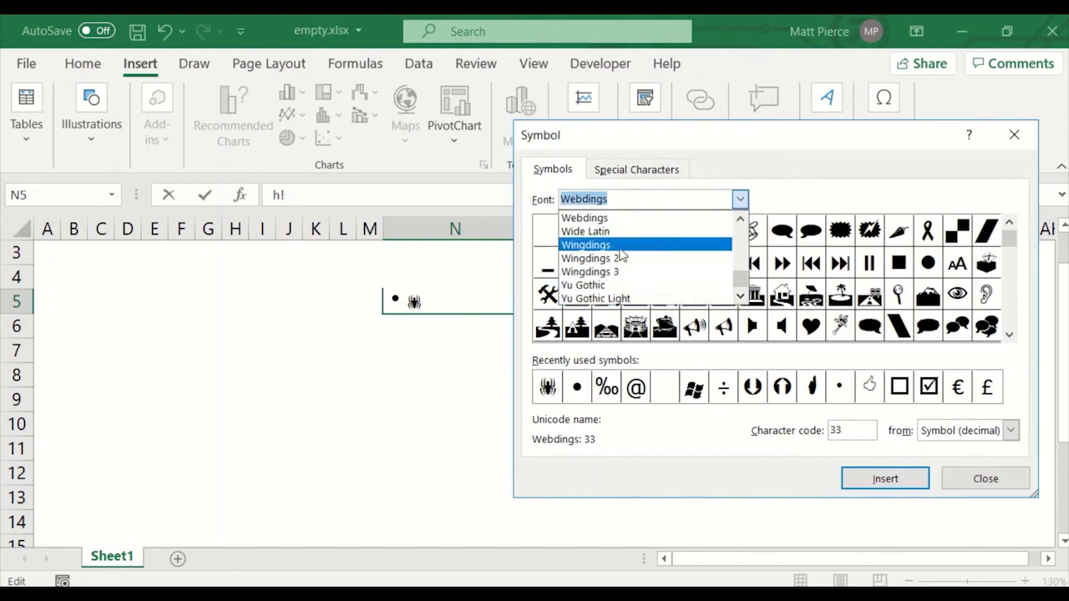
{"action": "left_click_drag", "start_coordinate": [740, 279], "coordinate": [746, 225]}
{"action": "scroll", "coordinate": [621, 281], "scroll_direction": "down", "scroll_amount": 2}
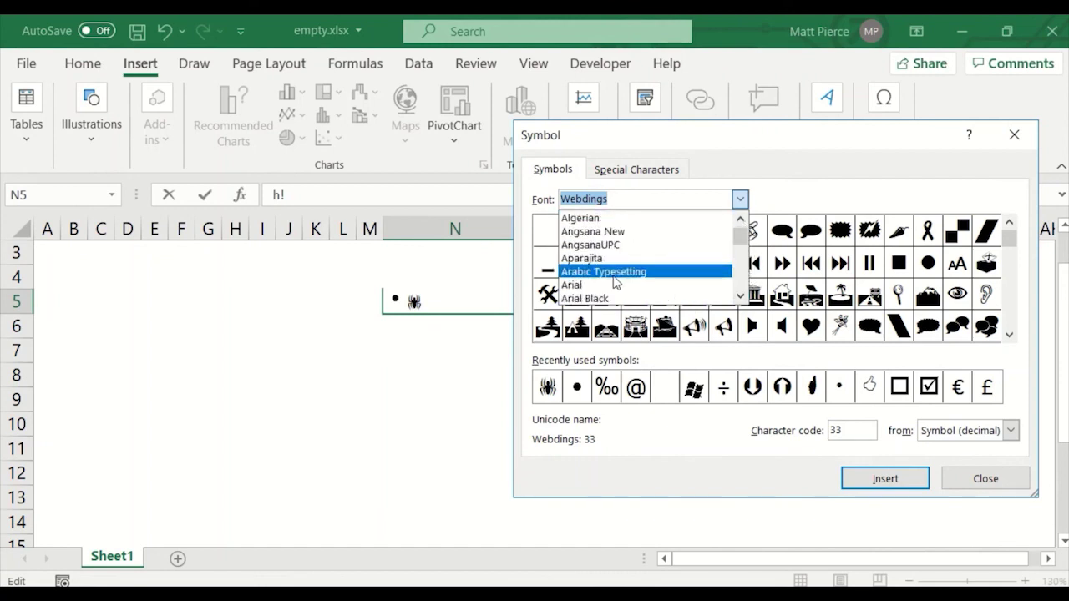
{"action": "scroll", "coordinate": [615, 283], "scroll_direction": "up", "scroll_amount": 1}
{"action": "scroll", "coordinate": [616, 281], "scroll_direction": "down", "scroll_amount": 2}
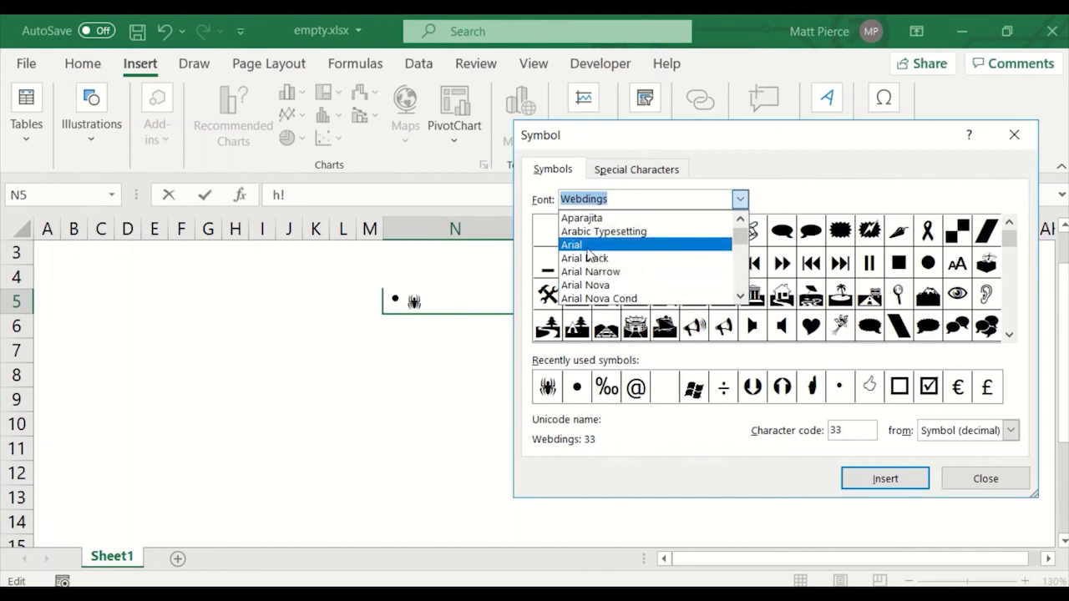
{"action": "left_click", "coordinate": [609, 245]}
{"action": "left_click_drag", "start_coordinate": [1009, 239], "coordinate": [1017, 305]}
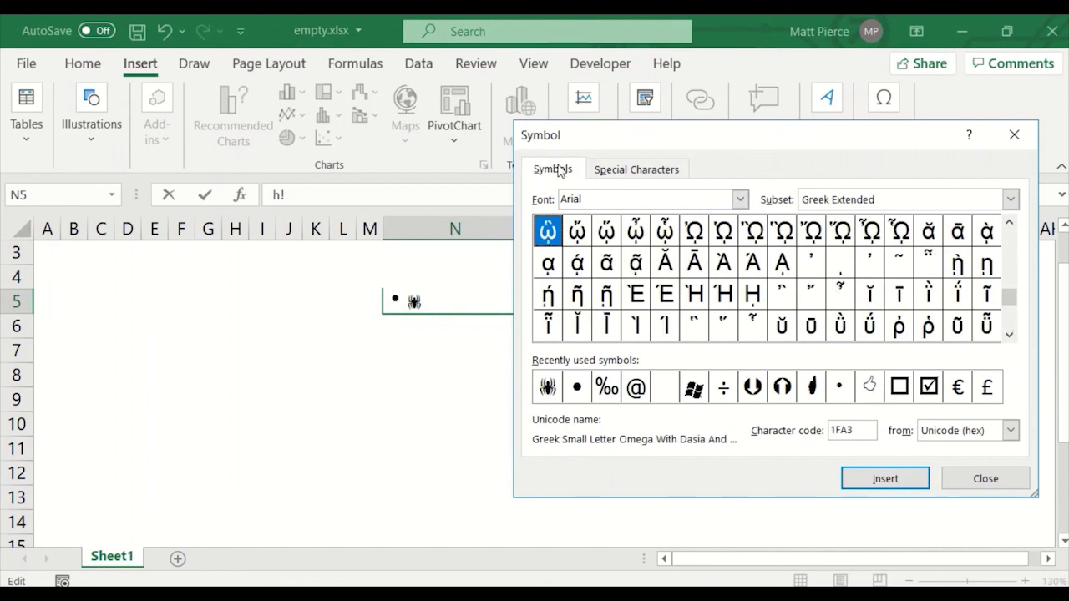
- Review the list of special characters, such as En Space and Registered, and close the Symbol dialog without inserting any
{"action": "left_click", "coordinate": [639, 174]}
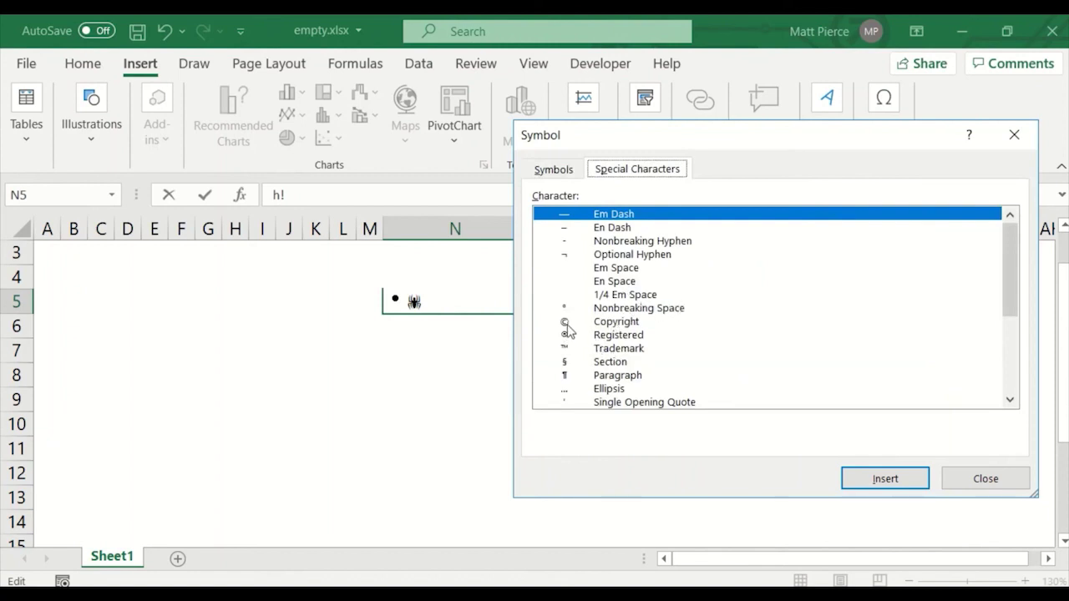
{"action": "left_click", "coordinate": [552, 172]}
{"action": "left_click", "coordinate": [624, 174]}
{"action": "left_click", "coordinate": [617, 271]}
{"action": "left_click", "coordinate": [617, 284]}
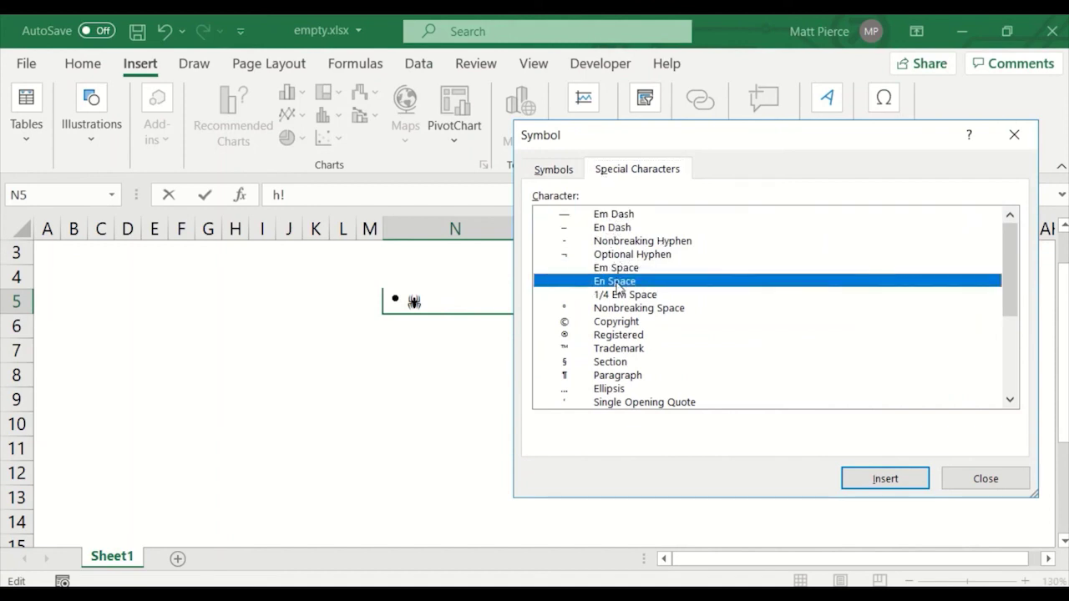
{"action": "left_click", "coordinate": [598, 335]}
{"action": "scroll", "coordinate": [626, 366], "scroll_direction": "down", "scroll_amount": 1}
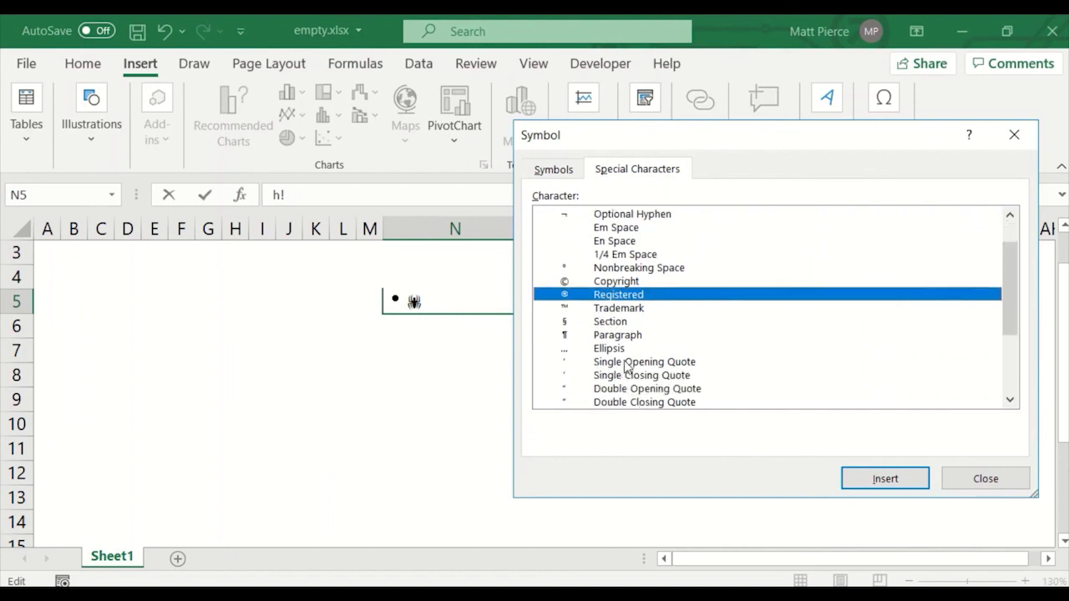
{"action": "scroll", "coordinate": [626, 366], "scroll_direction": "down", "scroll_amount": 3}
{"action": "scroll", "coordinate": [623, 368], "scroll_direction": "up", "scroll_amount": 2}
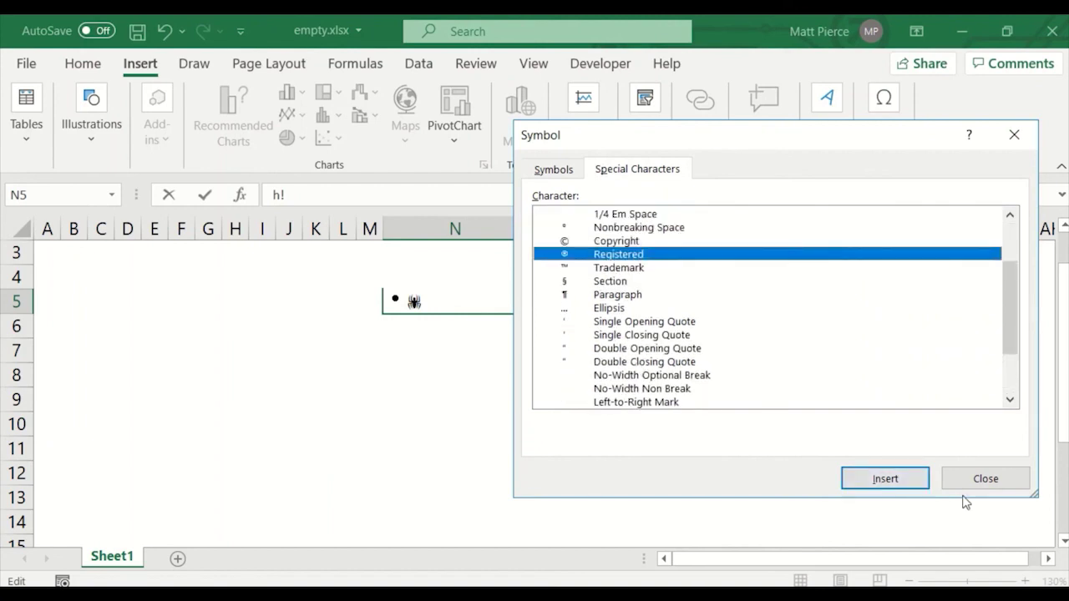
{"action": "left_click", "coordinate": [983, 477]}
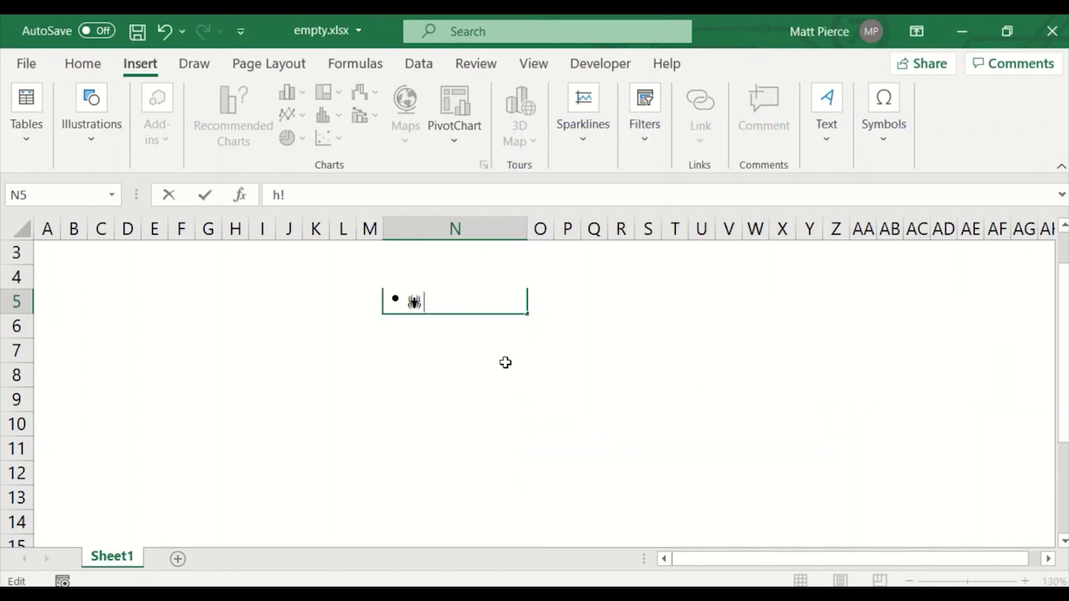
- Try adding 245° after the symbols in cell N5 and delete the digits again
{"action": "type", "text": "°"}
{"action": "type", "text": "245"}
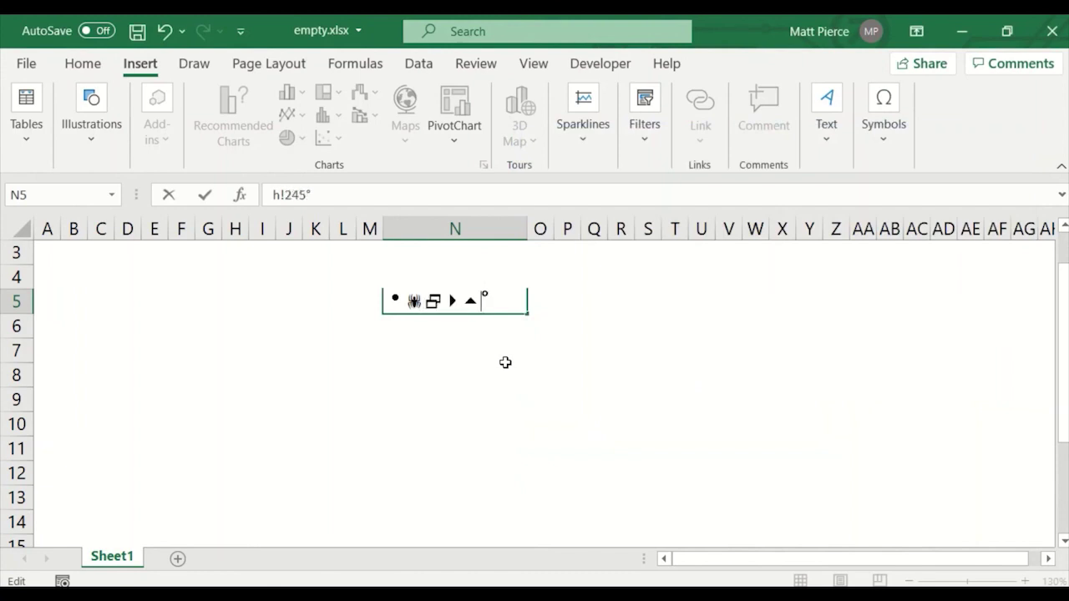
{"action": "key", "text": "BackSpace"}
{"action": "key", "text": "BackSpace"}
{"action": "key", "text": "BackSpace"}
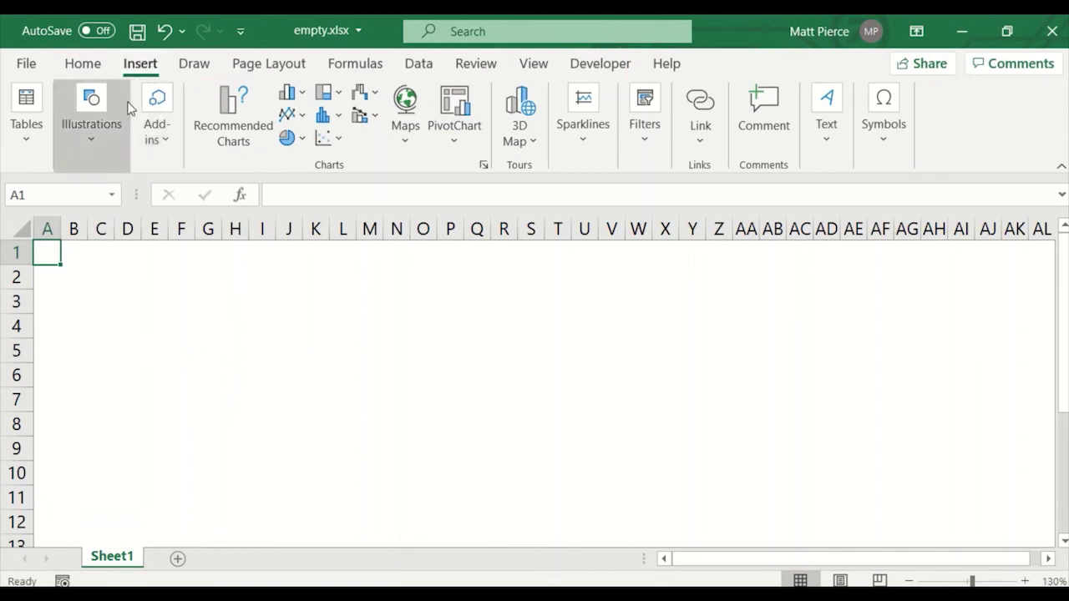
- Insert the built-in Quadratic Formula equation on the empty sheet
{"action": "left_click", "coordinate": [881, 148]}
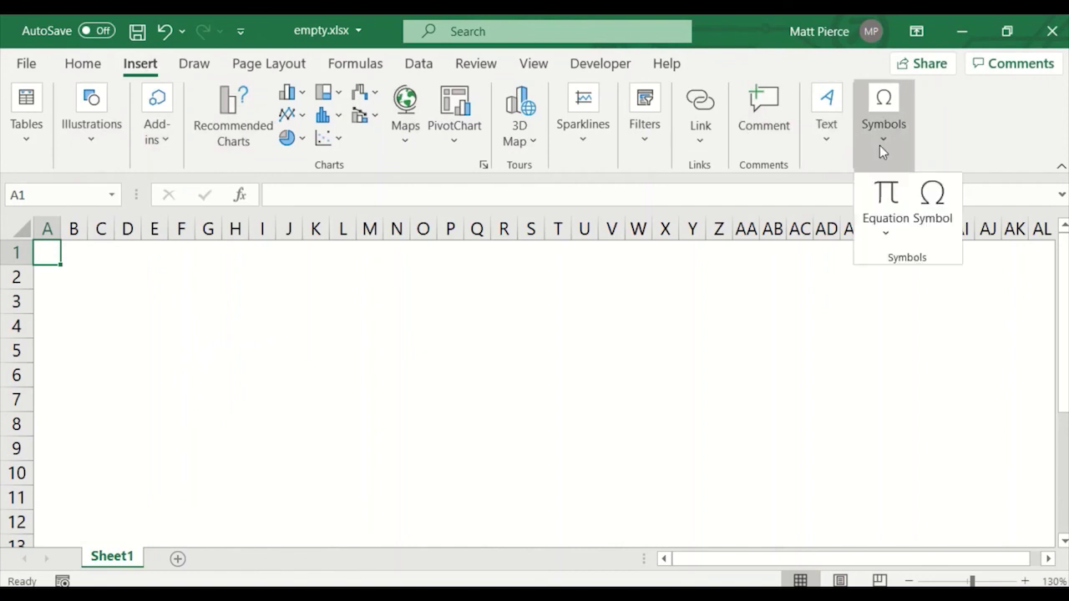
{"action": "left_click", "coordinate": [885, 231]}
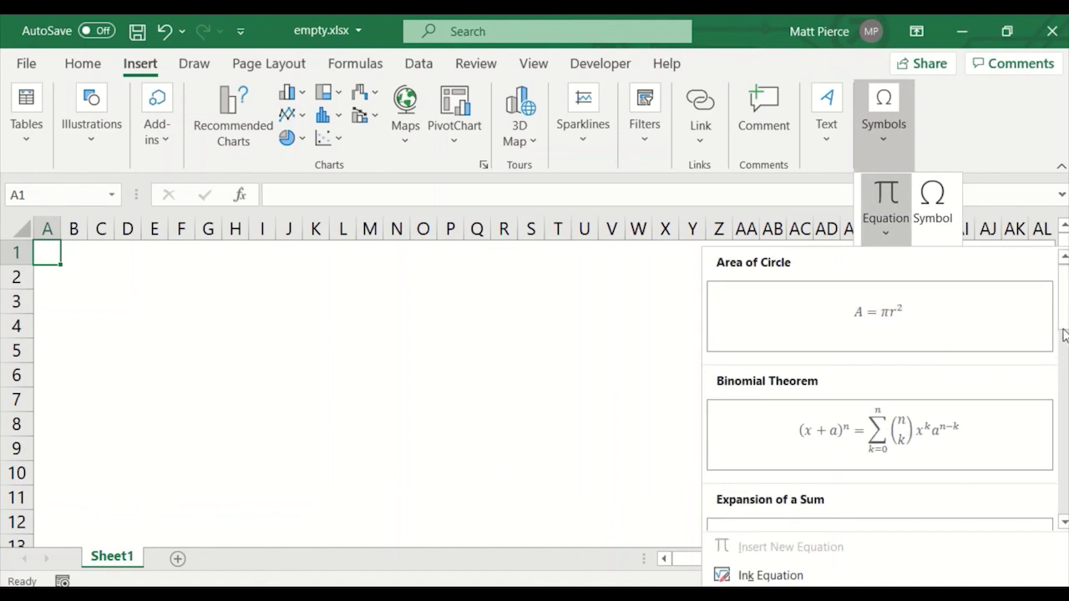
{"action": "left_click_drag", "start_coordinate": [1065, 335], "coordinate": [1066, 435]}
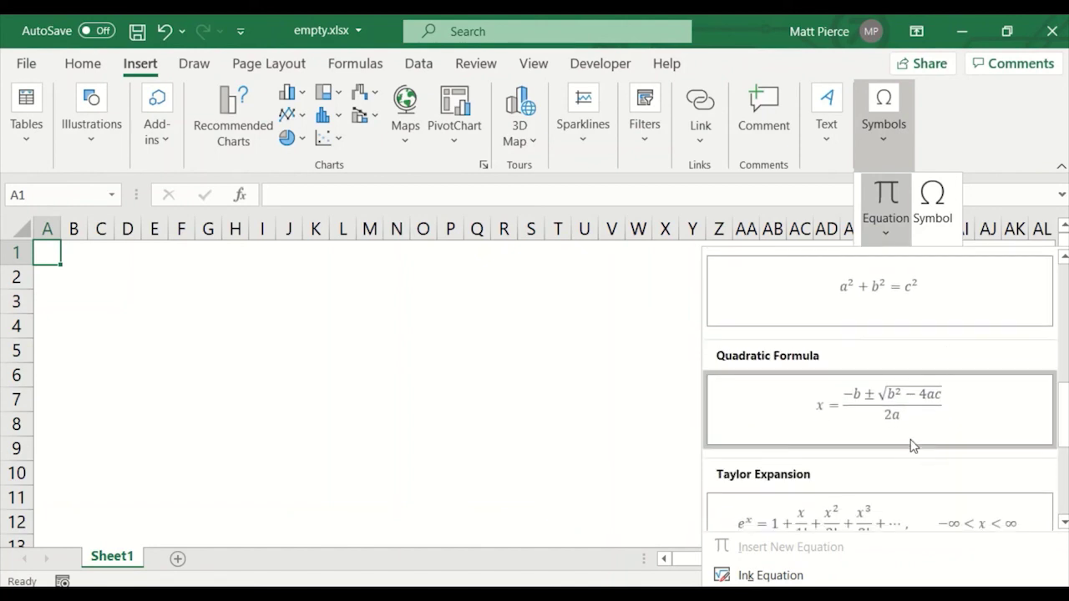
{"action": "left_click", "coordinate": [836, 410]}
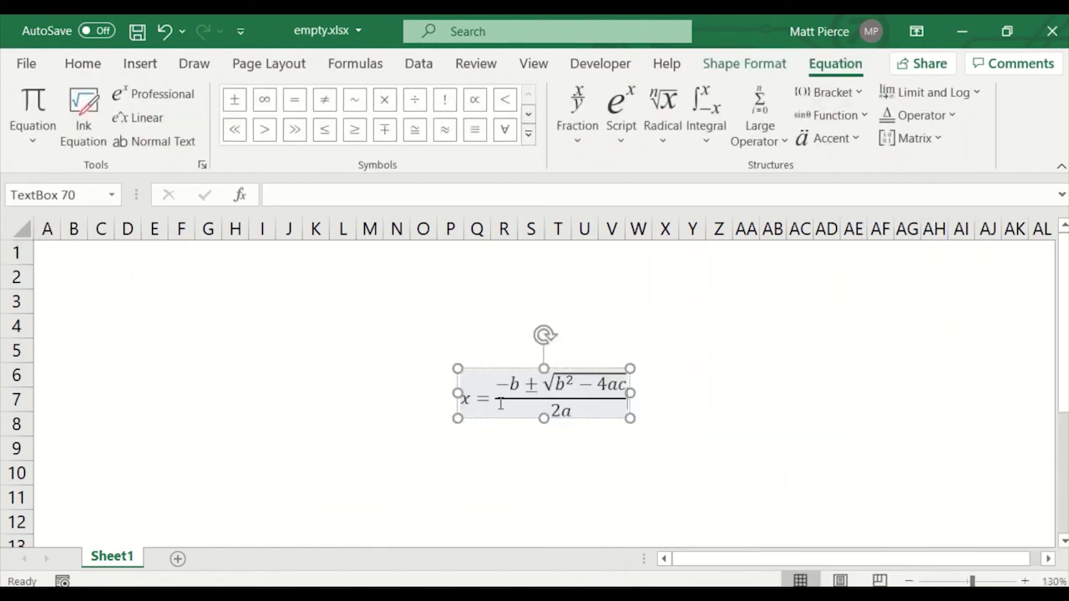
- Enlarge the equation's box toward its upper-left corner and set the equation's font size to 18
{"action": "left_click_drag", "start_coordinate": [458, 370], "coordinate": [347, 307]}
{"action": "left_click", "coordinate": [259, 102]}
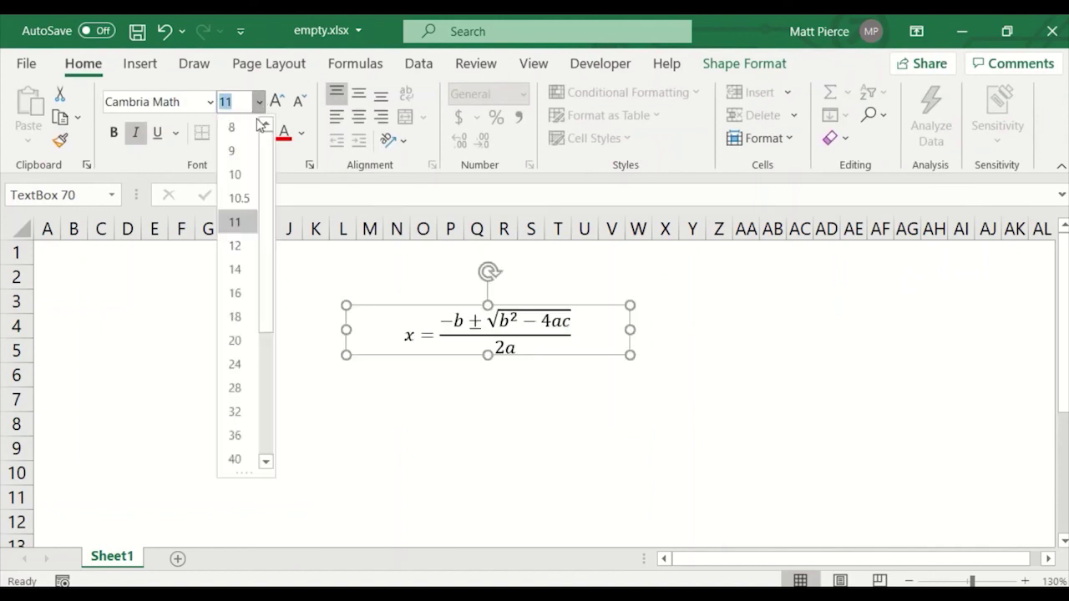
{"action": "left_click", "coordinate": [242, 316]}
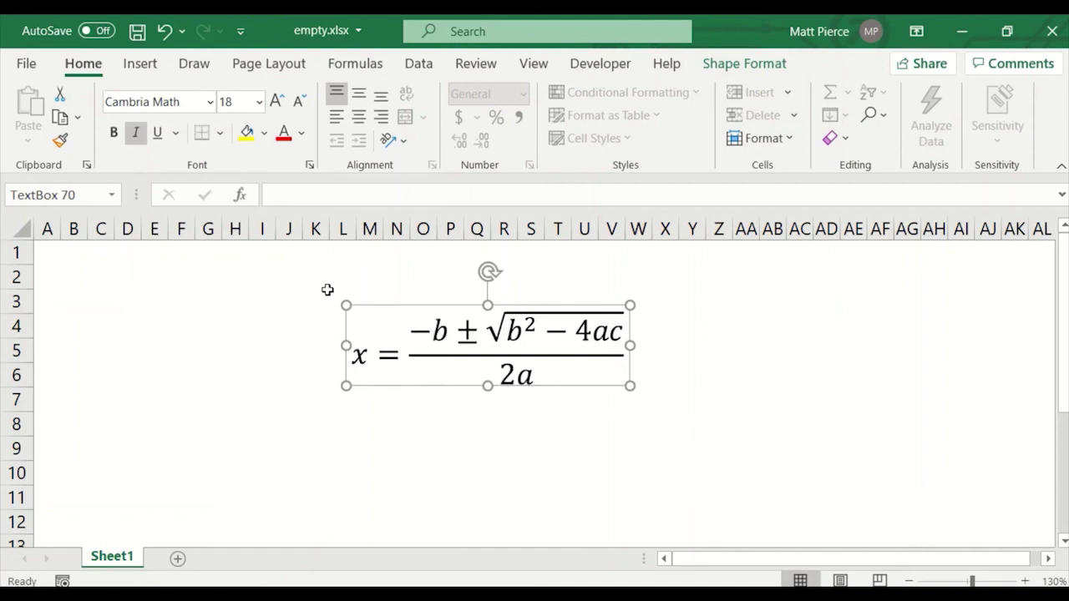
- Try adding ee and a line break after the x in the equation, and undo these edits
{"action": "left_click", "coordinate": [370, 355]}
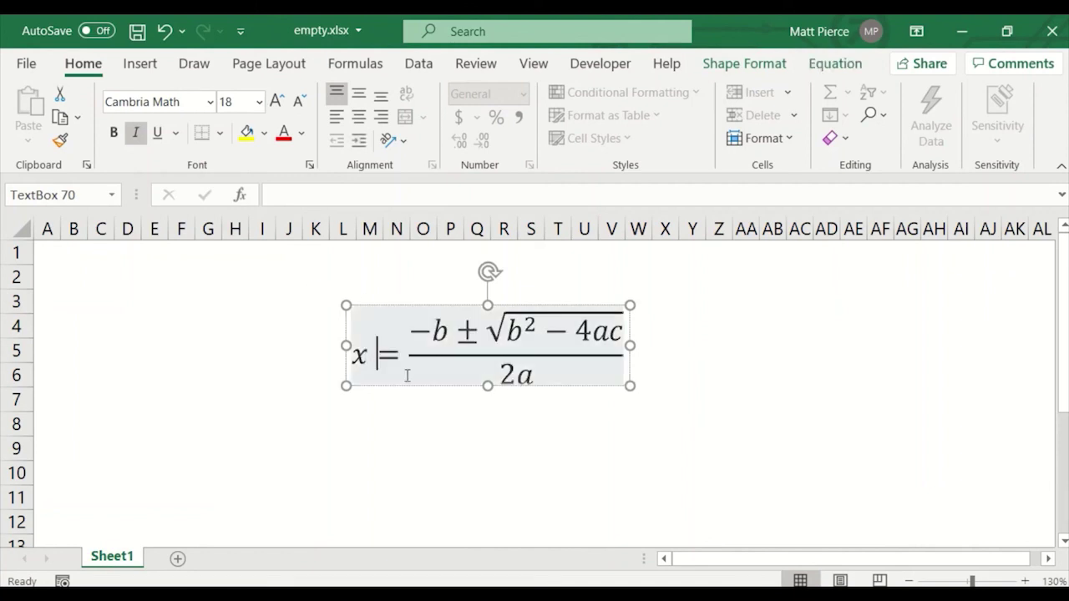
{"action": "key", "text": "Right"}
{"action": "type", "text": "ee"}
{"action": "key", "text": "Return"}
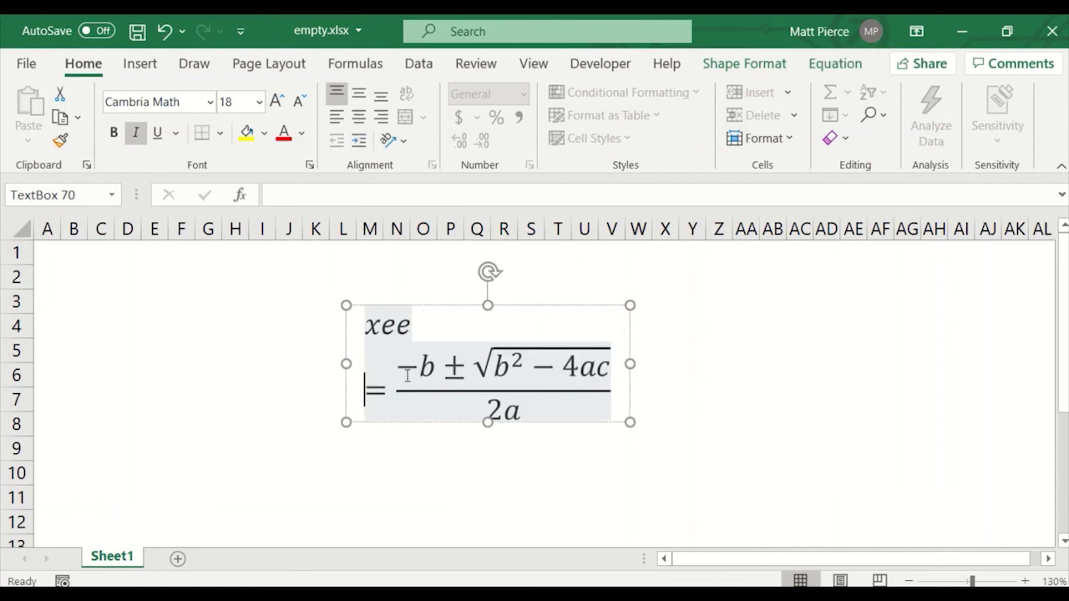
{"action": "key", "text": "ctrl+z"}
{"action": "key", "text": "ctrl+z"}
{"action": "key", "text": "ctrl+z"}
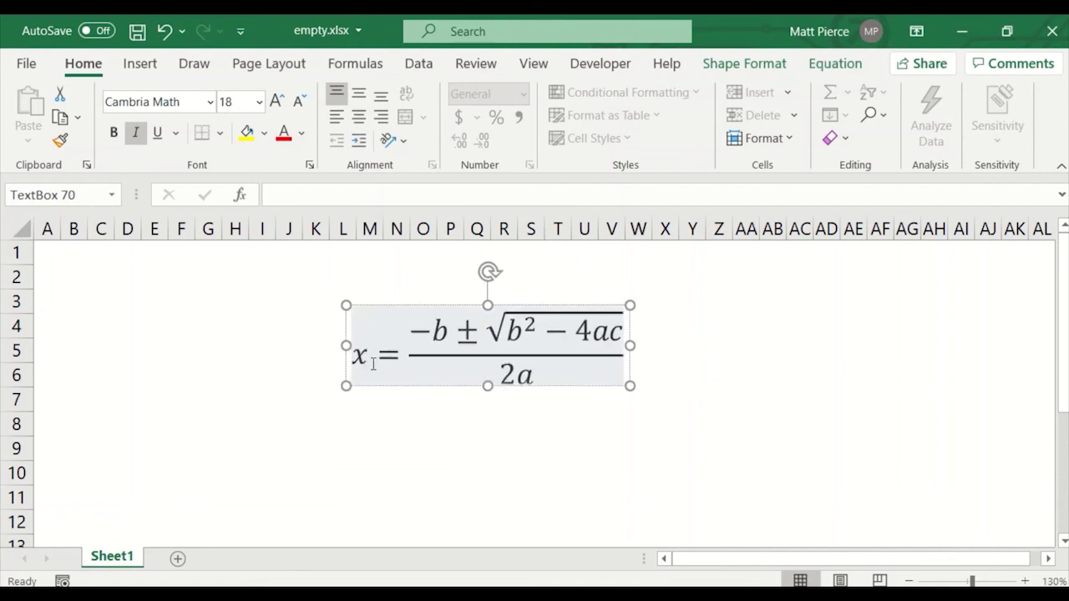
- Widen the equation's box to about column AC, then try a b in front of the x and remove it
{"action": "left_click_drag", "start_coordinate": [630, 345], "coordinate": [810, 346]}
{"action": "left_click", "coordinate": [459, 360]}
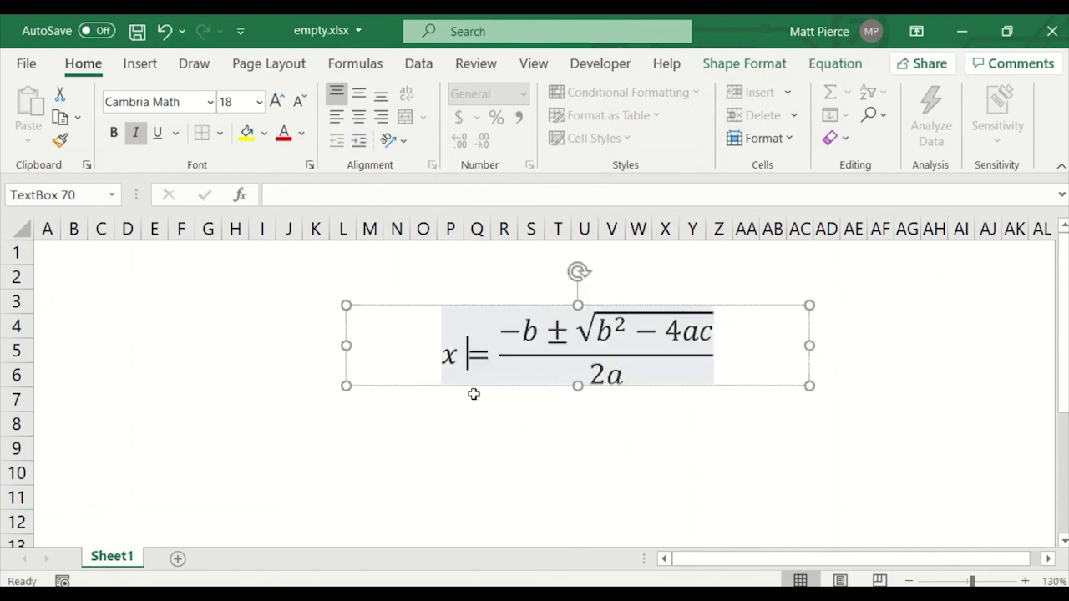
{"action": "type", "text": "b"}
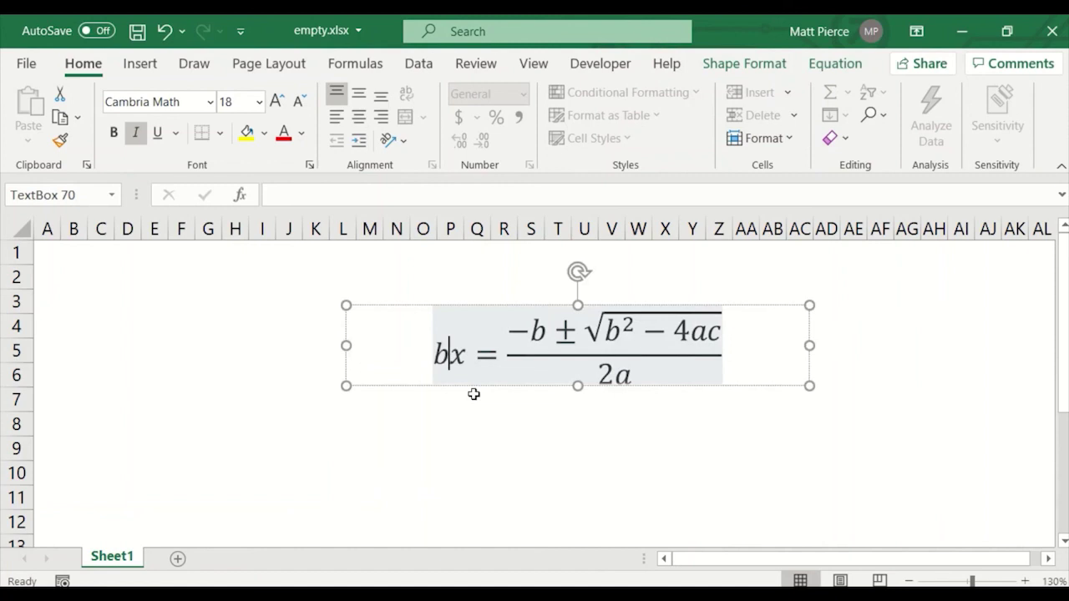
{"action": "key", "text": "BackSpace"}
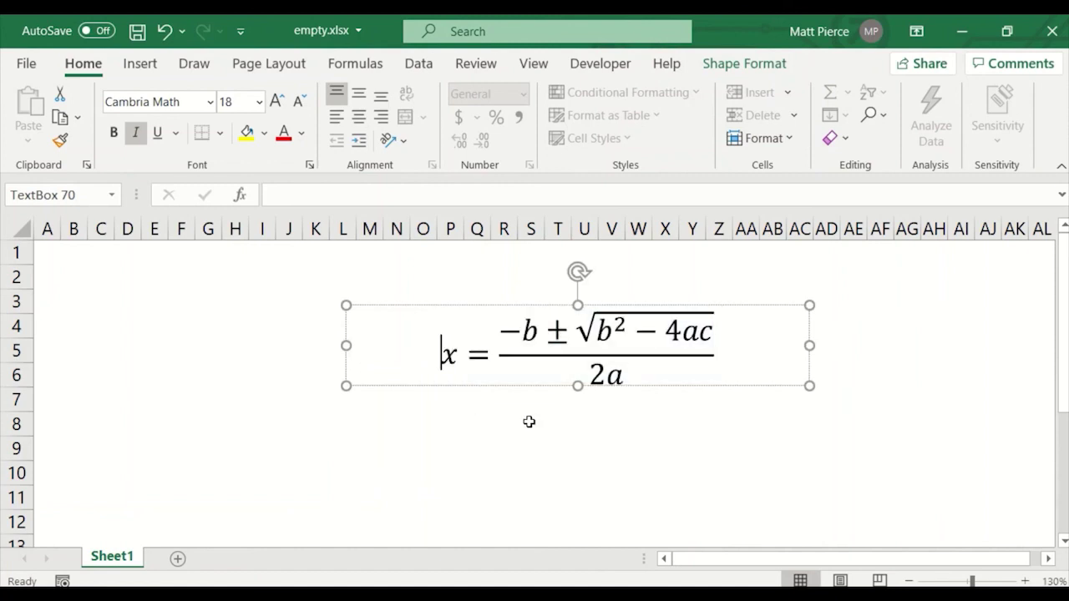
- Select the fraction in the quadratic formula and bring up the equation editing tools for it
{"action": "left_click", "coordinate": [622, 372]}
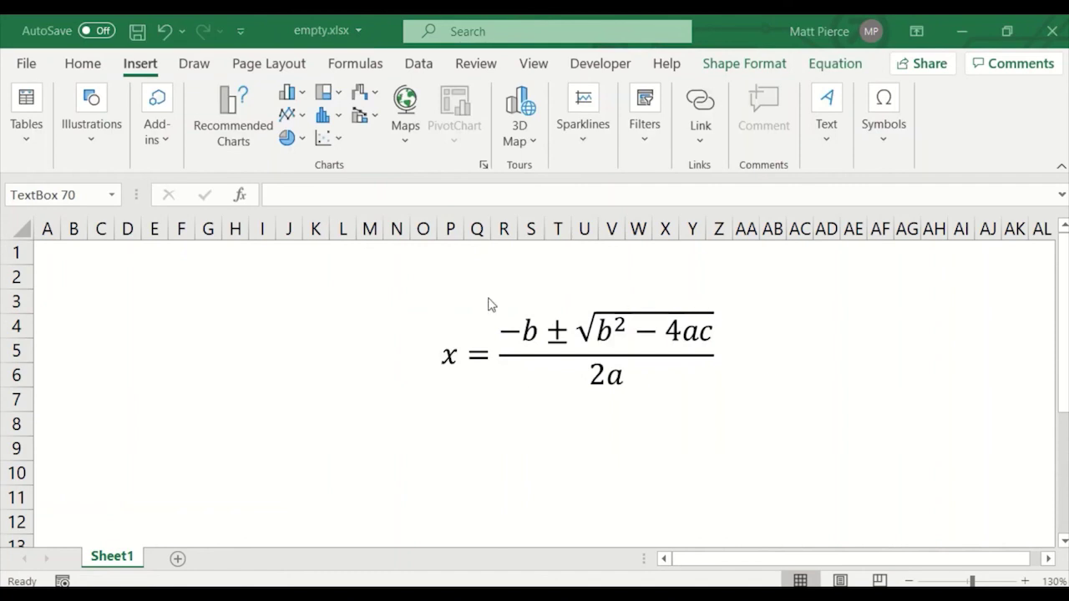
{"action": "left_click", "coordinate": [142, 72]}
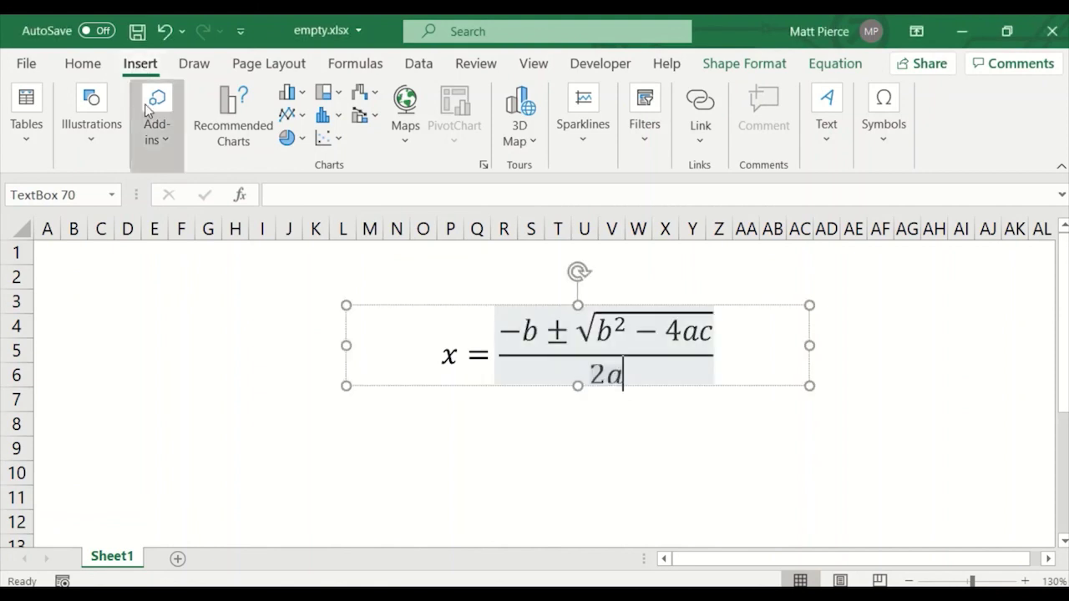
{"action": "left_click", "coordinate": [879, 134]}
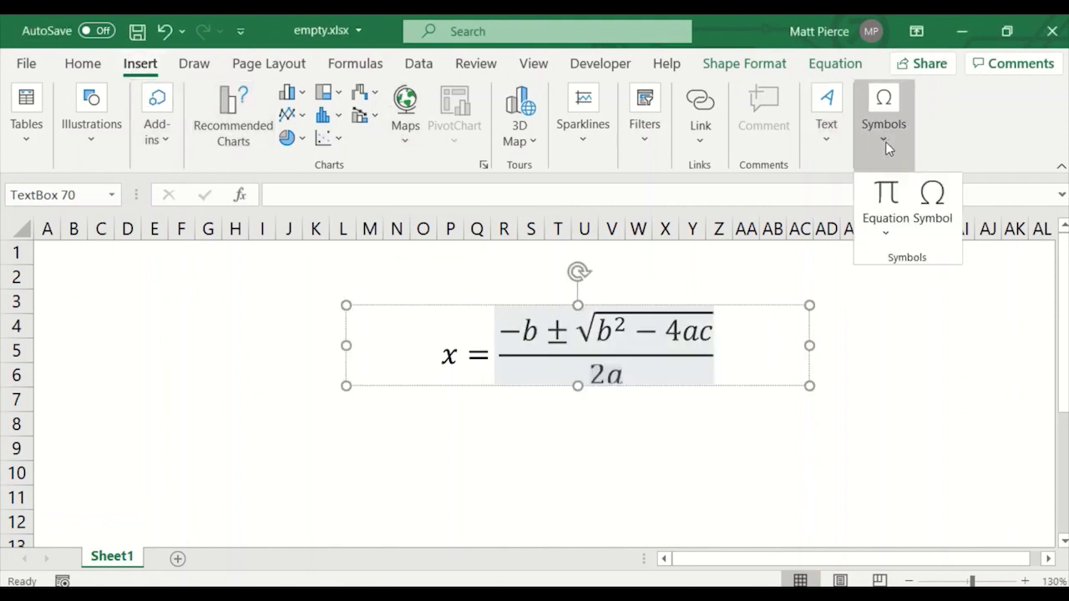
{"action": "left_click", "coordinate": [904, 200]}
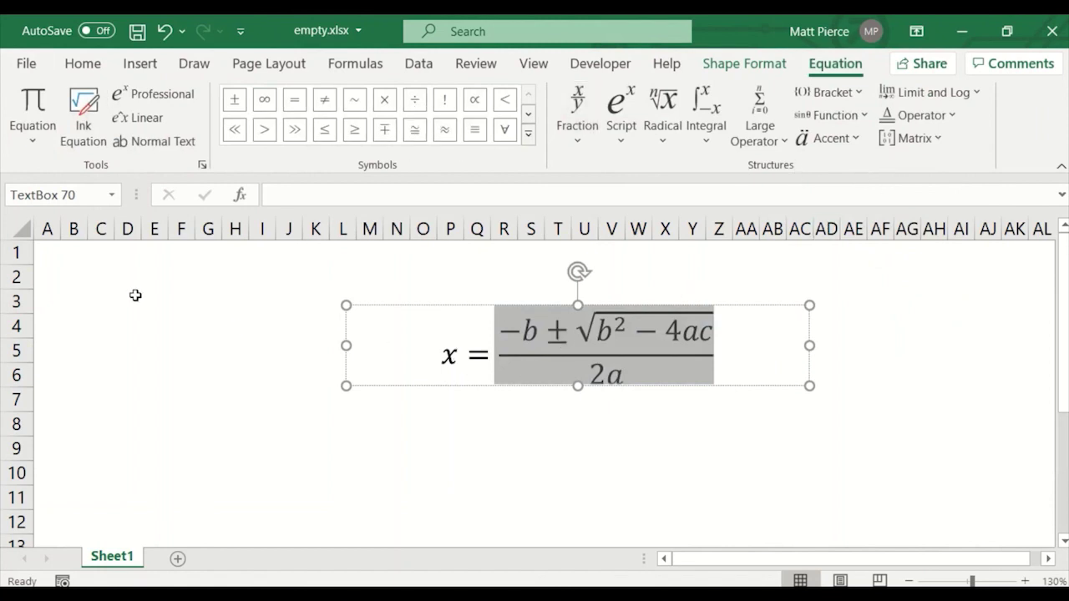
- Look through the preset equations and the available radical structures for the selected fraction without inserting any
{"action": "left_click", "coordinate": [32, 138]}
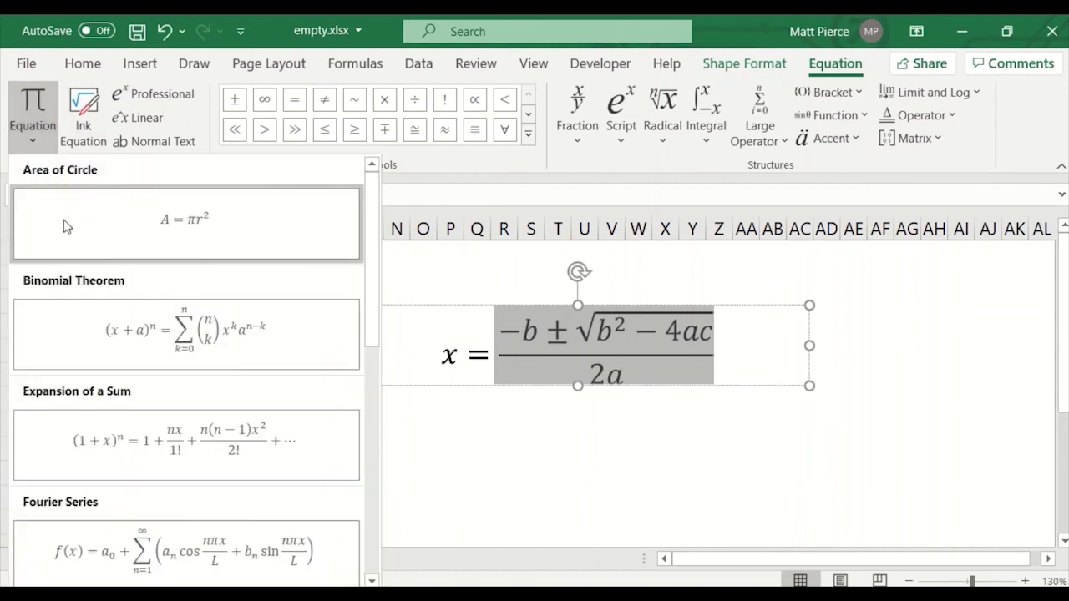
{"action": "left_click", "coordinate": [26, 135]}
{"action": "left_click", "coordinate": [28, 142]}
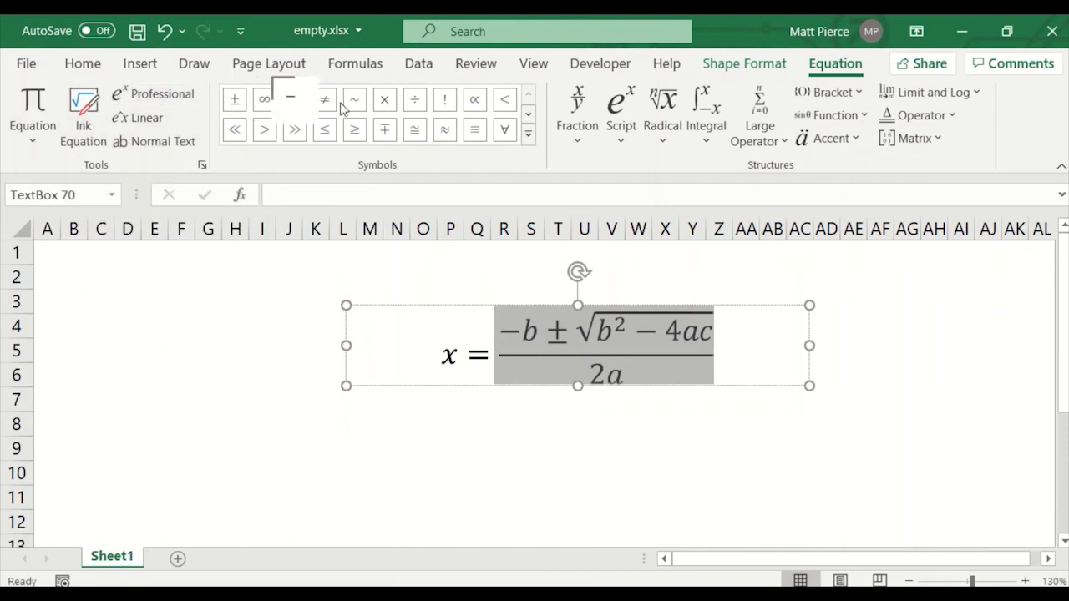
{"action": "left_click", "coordinate": [676, 147]}
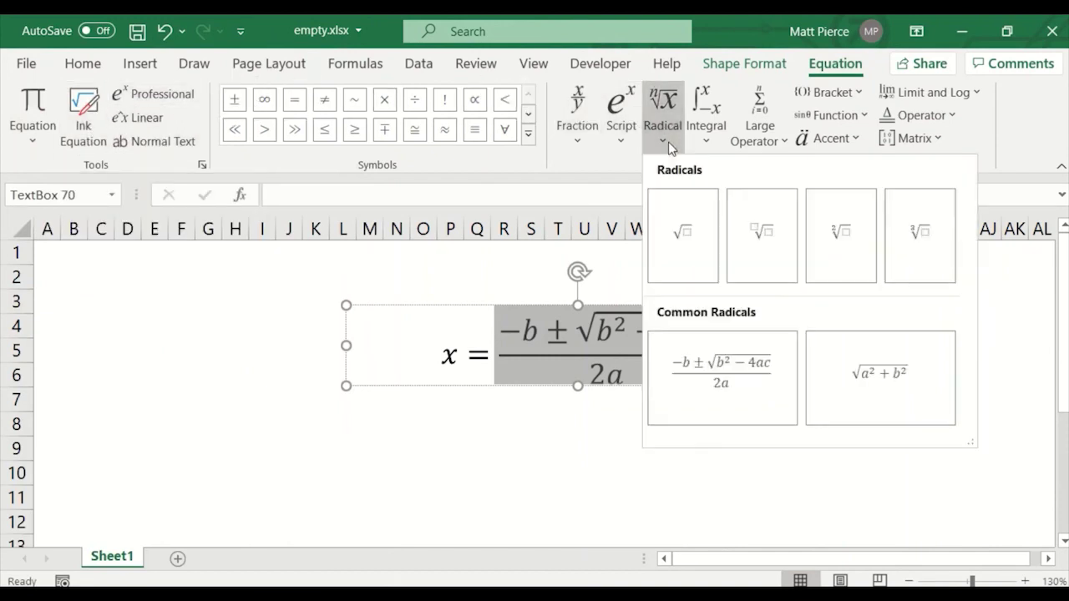
{"action": "left_click", "coordinate": [770, 389]}
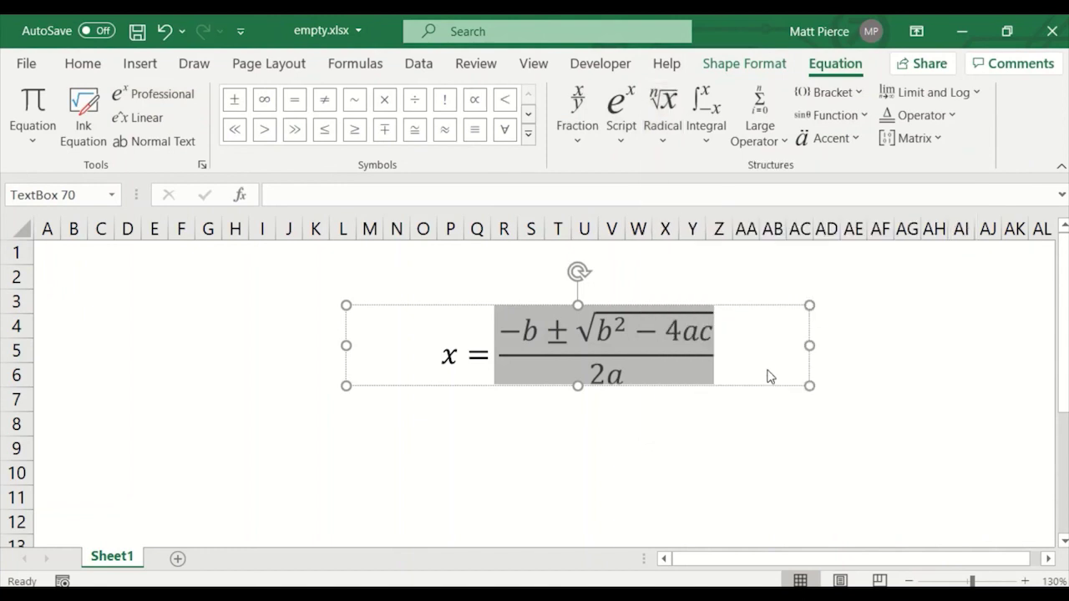
- Delete the quadratic formula's box from the sheet and insert a new blank equation
{"action": "left_click", "coordinate": [639, 304]}
{"action": "key", "text": "Delete"}
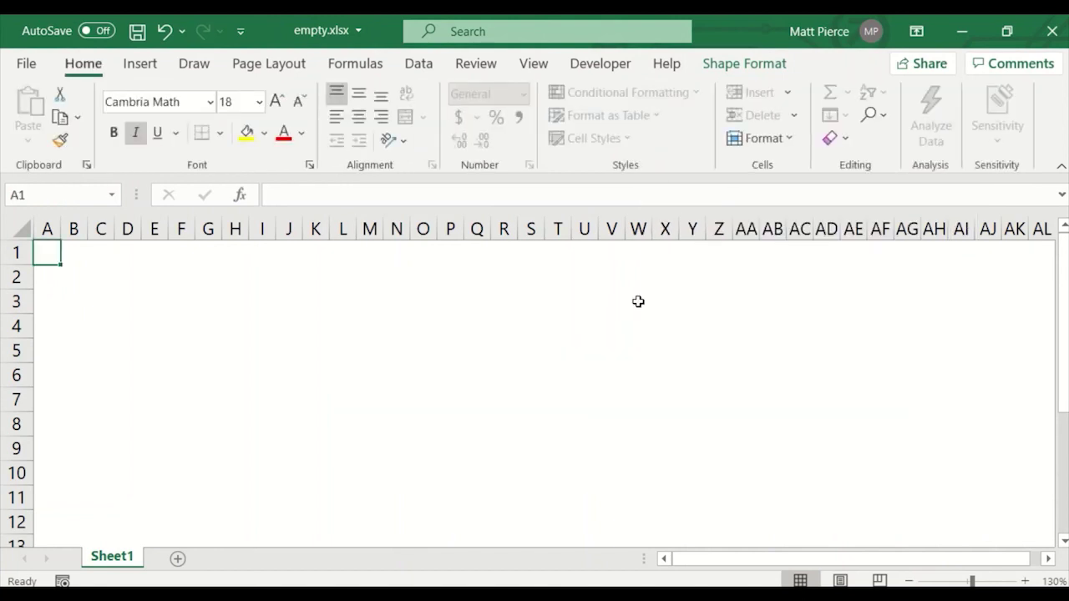
{"action": "left_click", "coordinate": [138, 65]}
{"action": "left_click", "coordinate": [896, 146]}
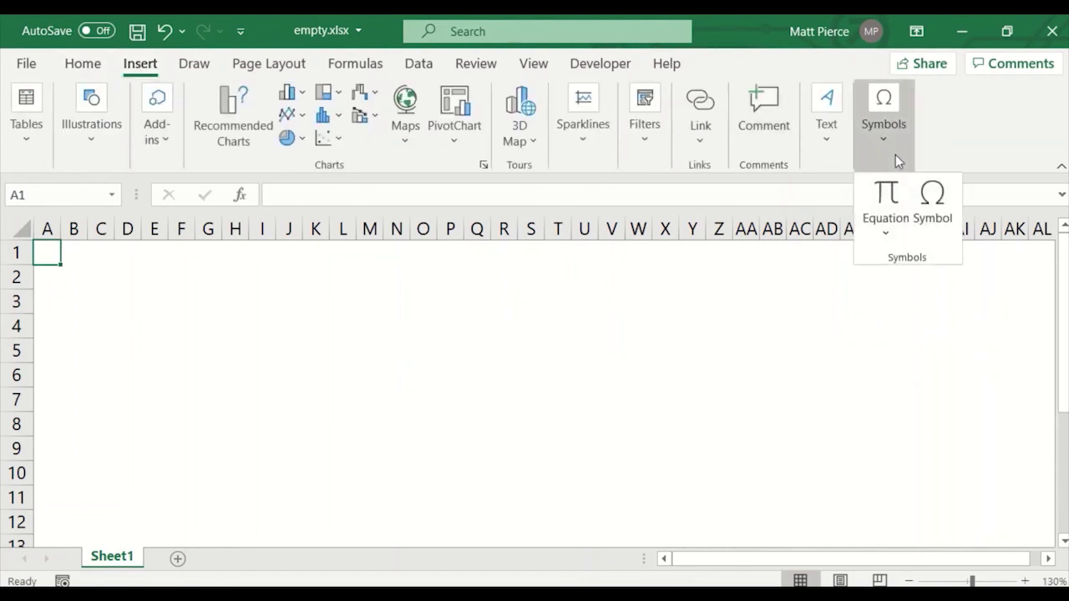
{"action": "left_click", "coordinate": [888, 190]}
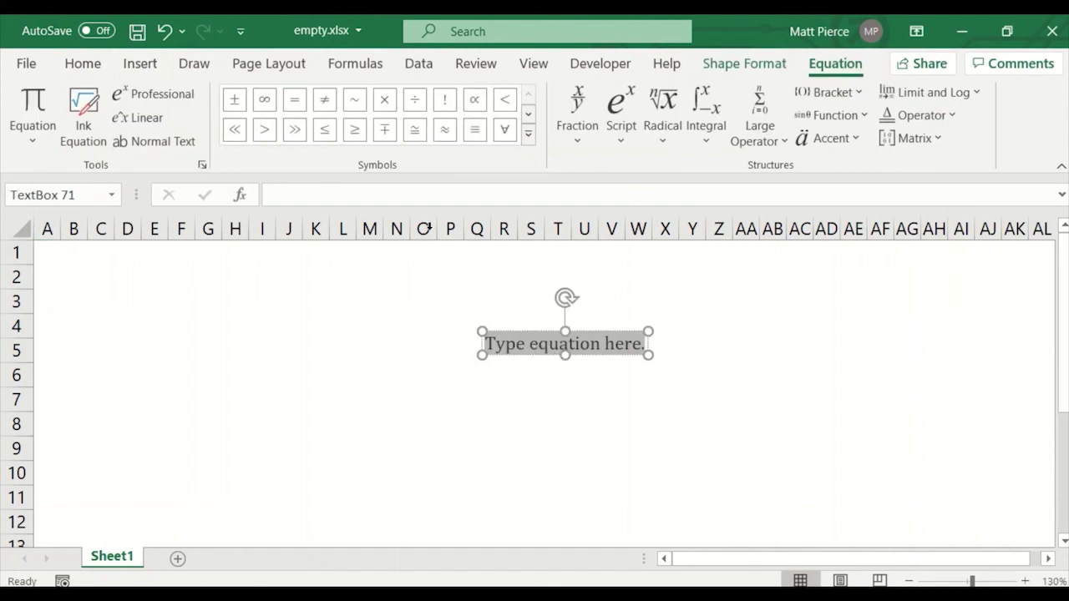
- Insert a double integral with limits into the equation, with dfadsfdasdfasdf as the integrand, 1 as the upper limit and n as the lower limit
{"action": "left_click", "coordinate": [709, 143]}
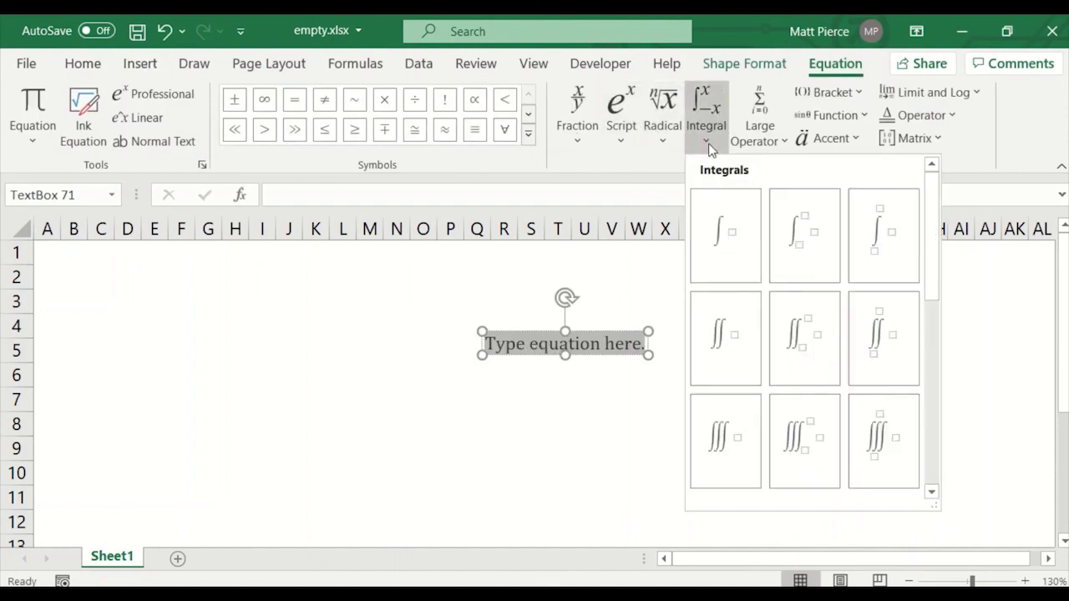
{"action": "left_click", "coordinate": [804, 340]}
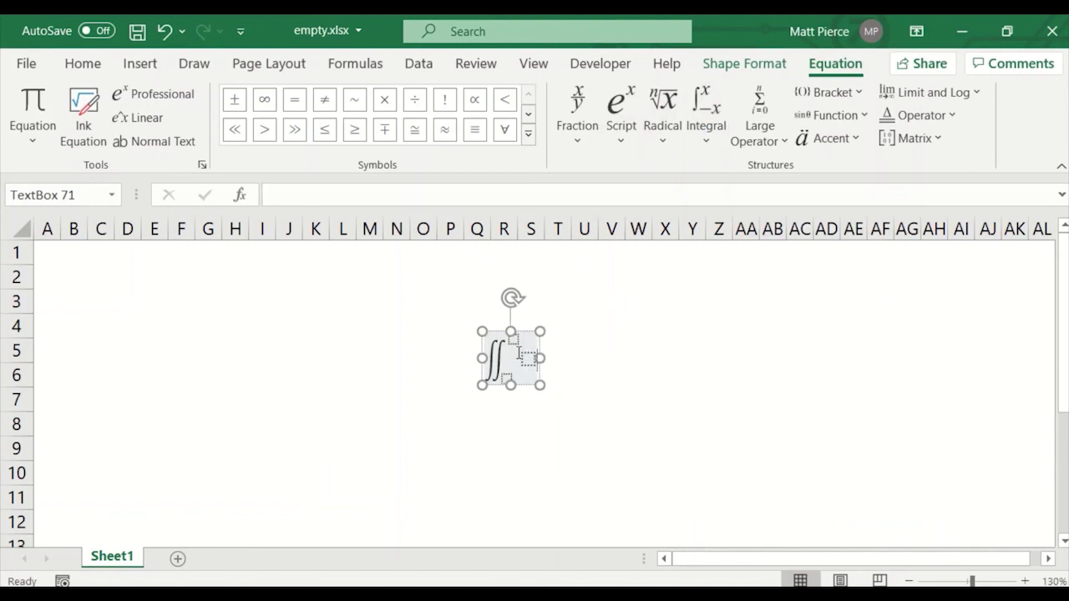
{"action": "left_click", "coordinate": [529, 359]}
{"action": "type", "text": "dfadsfdasdfasdf"}
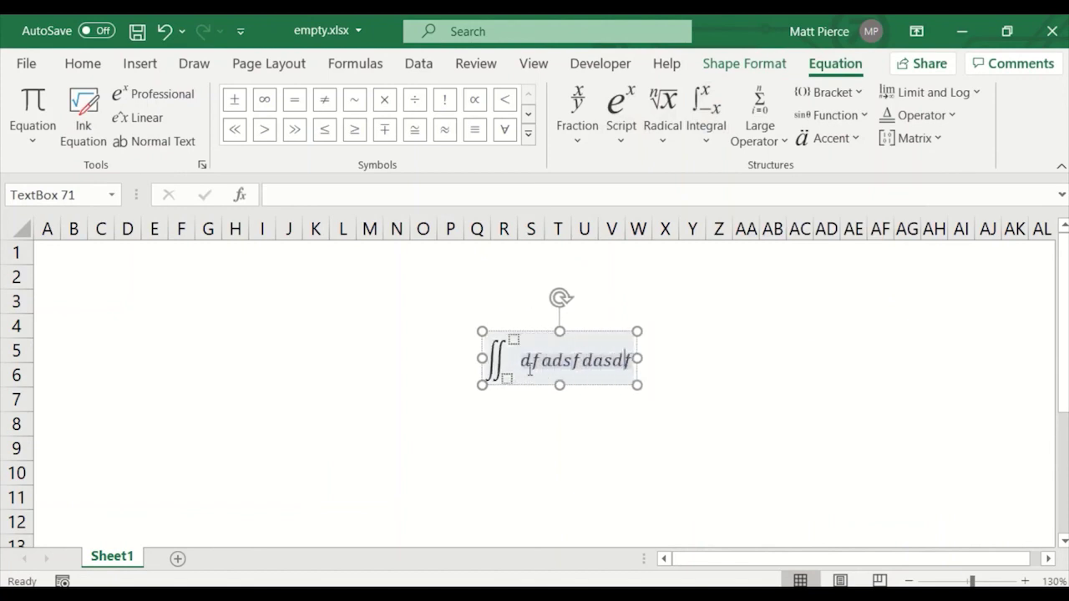
{"action": "left_click", "coordinate": [514, 340]}
{"action": "type", "text": "1"}
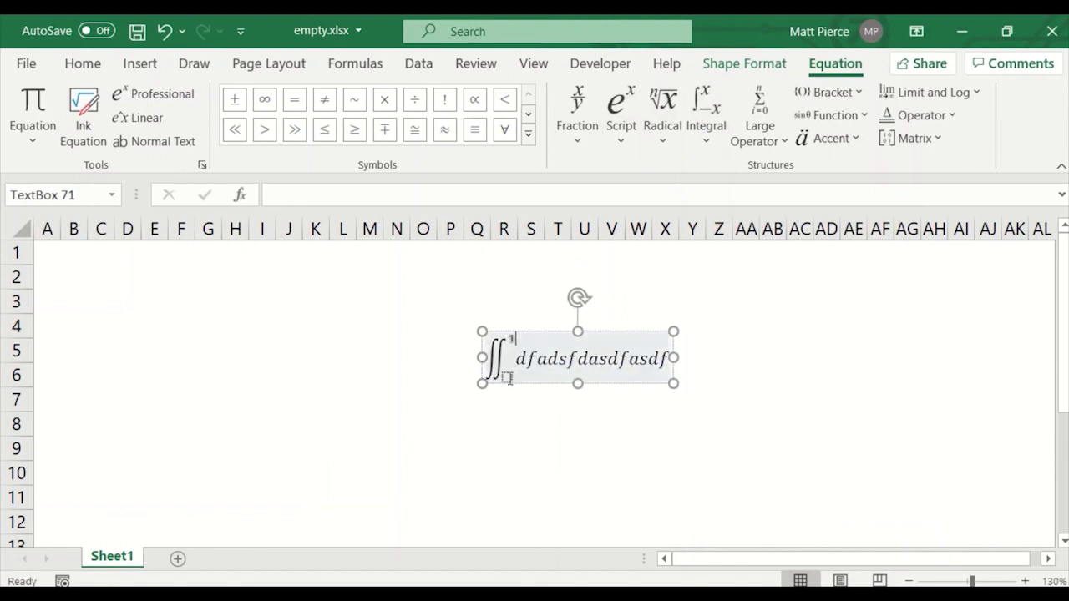
{"action": "left_click", "coordinate": [507, 378]}
{"action": "type", "text": "n"}
- Select the double integral equation's box and increase its font size to 24
{"action": "left_click", "coordinate": [498, 332]}
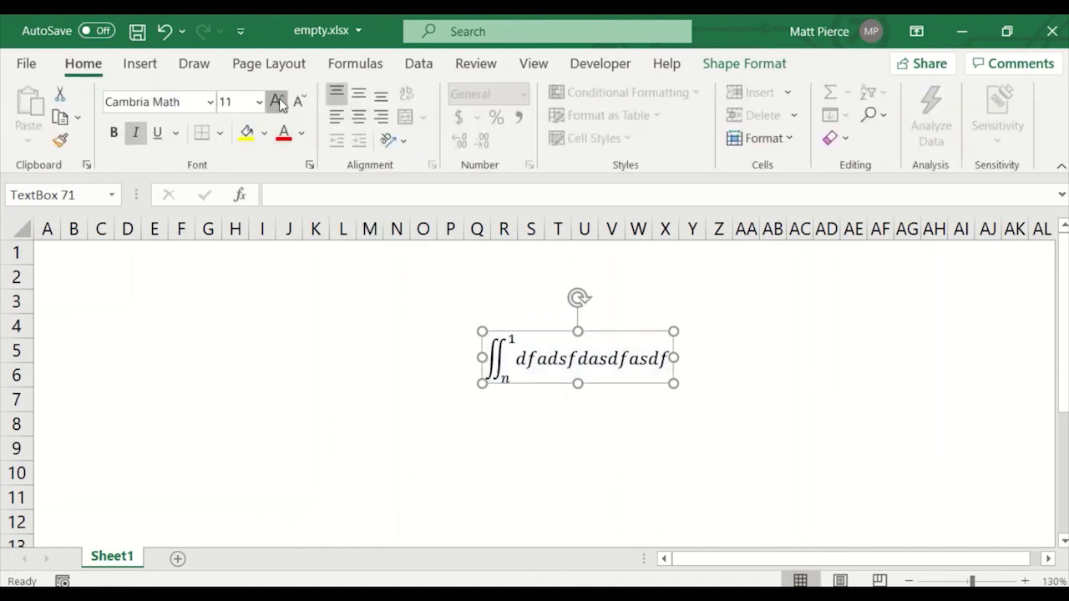
{"action": "left_click", "coordinate": [278, 101]}
{"action": "left_click", "coordinate": [278, 101]}
{"action": "left_click", "coordinate": [277, 101]}
{"action": "left_click", "coordinate": [277, 101]}
{"action": "left_click", "coordinate": [278, 101]}
{"action": "left_click", "coordinate": [278, 101]}
{"action": "left_click", "coordinate": [277, 101]}
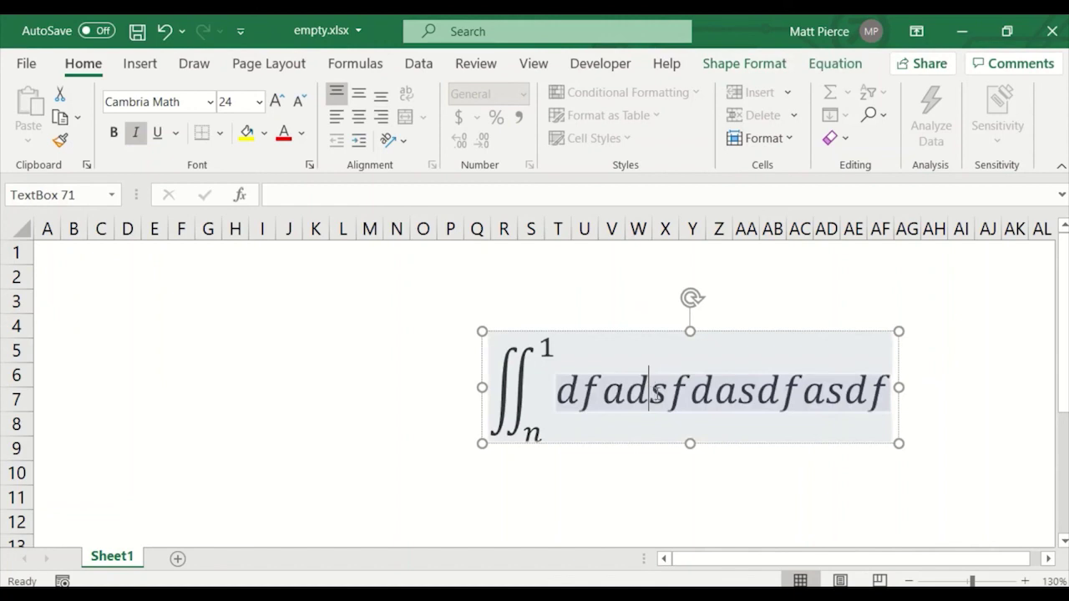
- Deselect and reselect the double integral to check its contextual tools, and view its shape formatting and equation options
{"action": "left_click", "coordinate": [344, 340]}
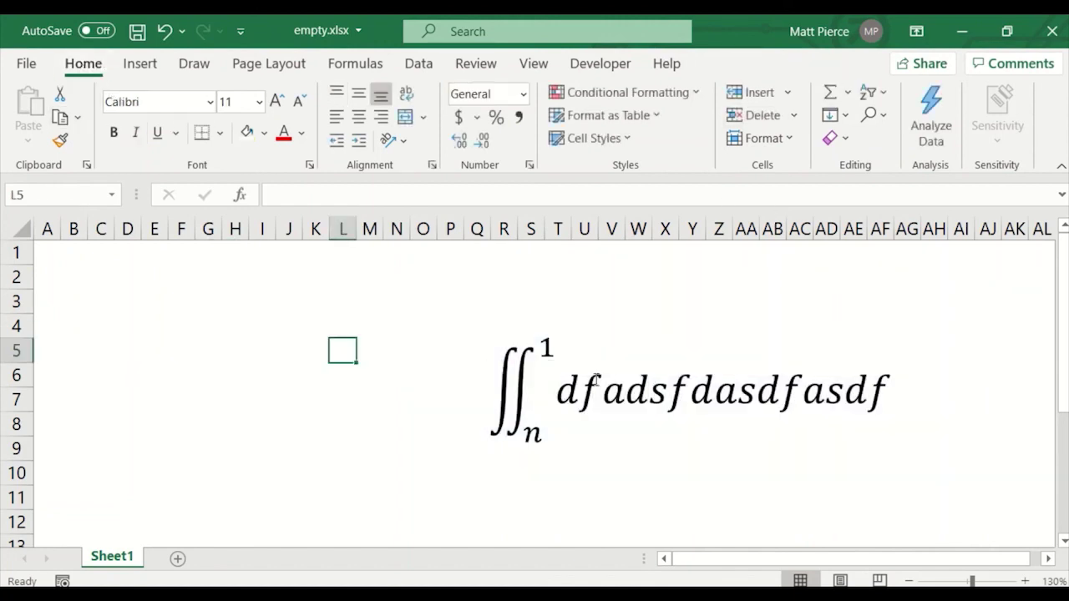
{"action": "left_click", "coordinate": [581, 390]}
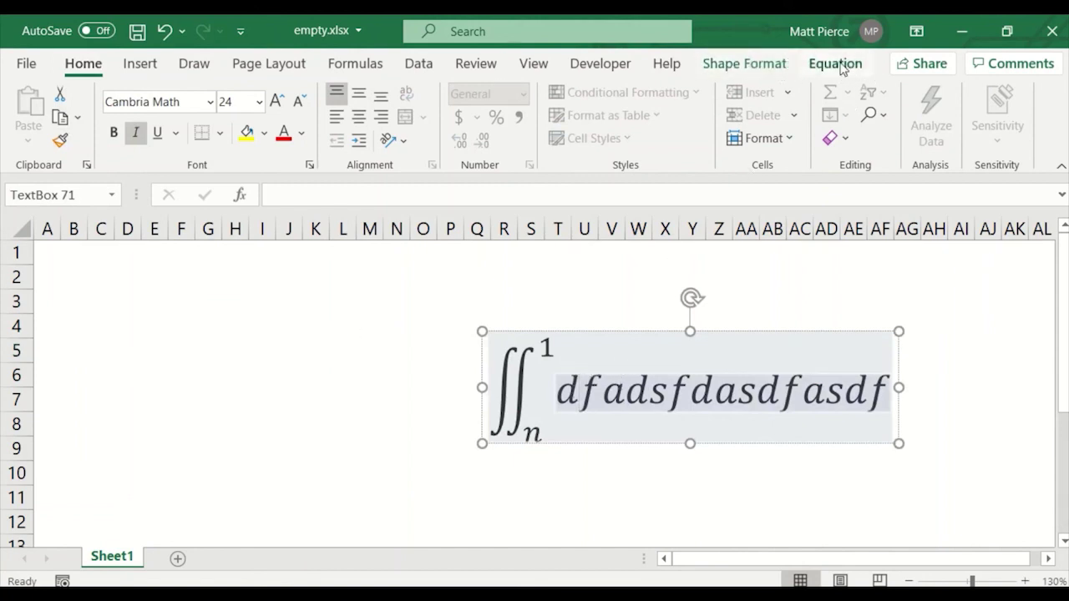
{"action": "left_click", "coordinate": [323, 305]}
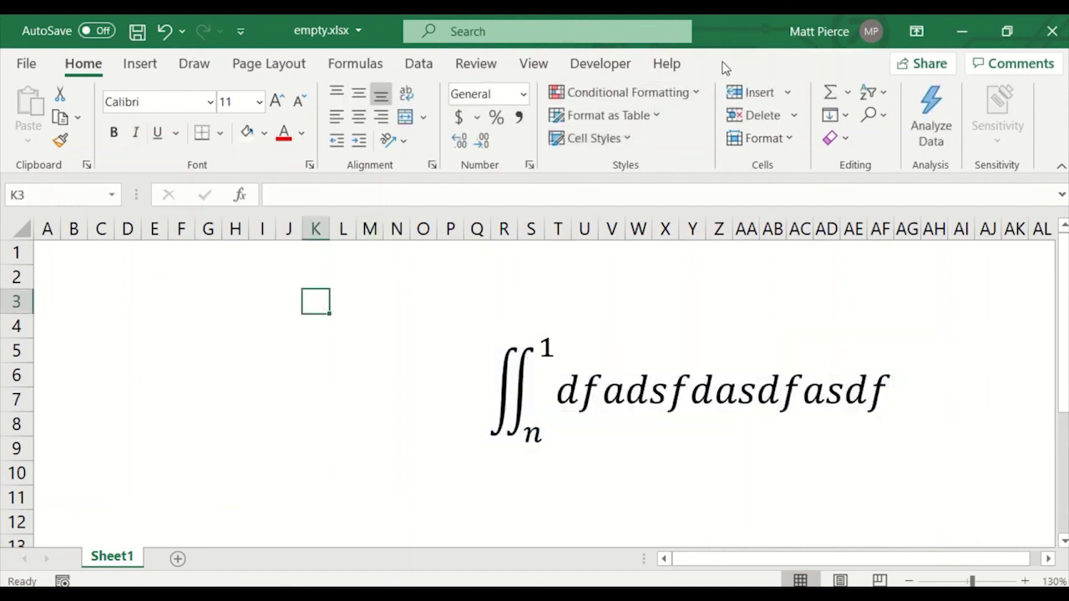
{"action": "left_click", "coordinate": [601, 396]}
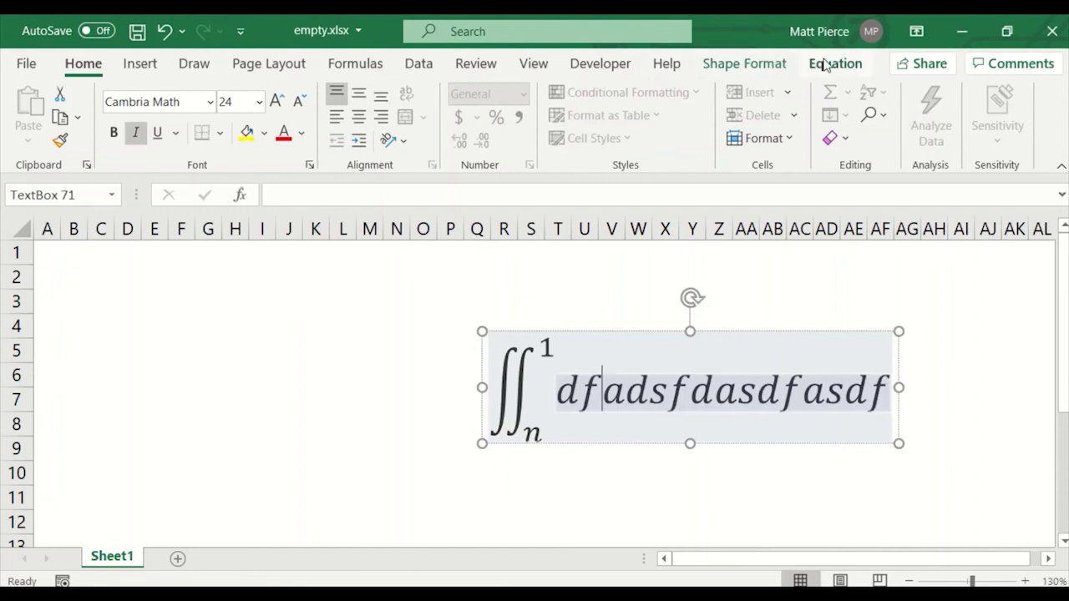
{"action": "left_click", "coordinate": [756, 68]}
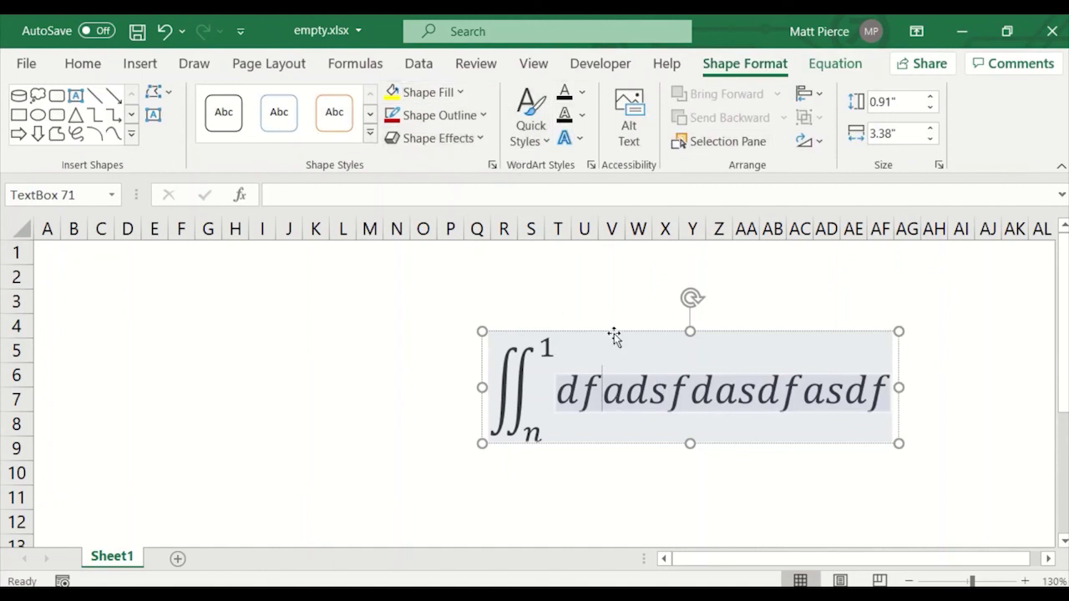
{"action": "left_click", "coordinate": [830, 65]}
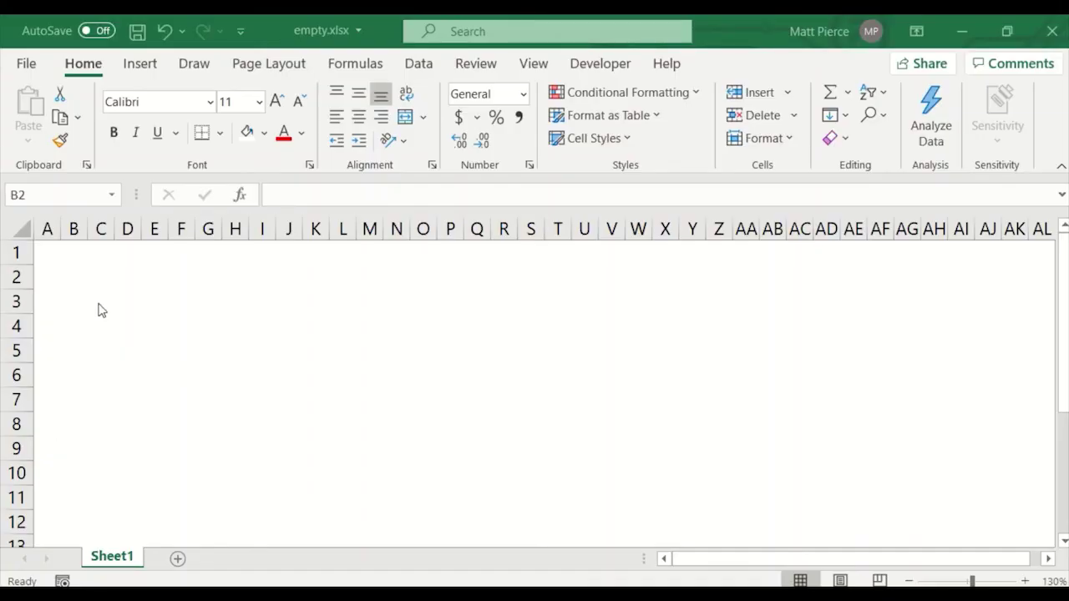
- With cell B2 selected, start a handwritten Ink Equation and enlarge the Math Input Control window
{"action": "left_click", "coordinate": [72, 267]}
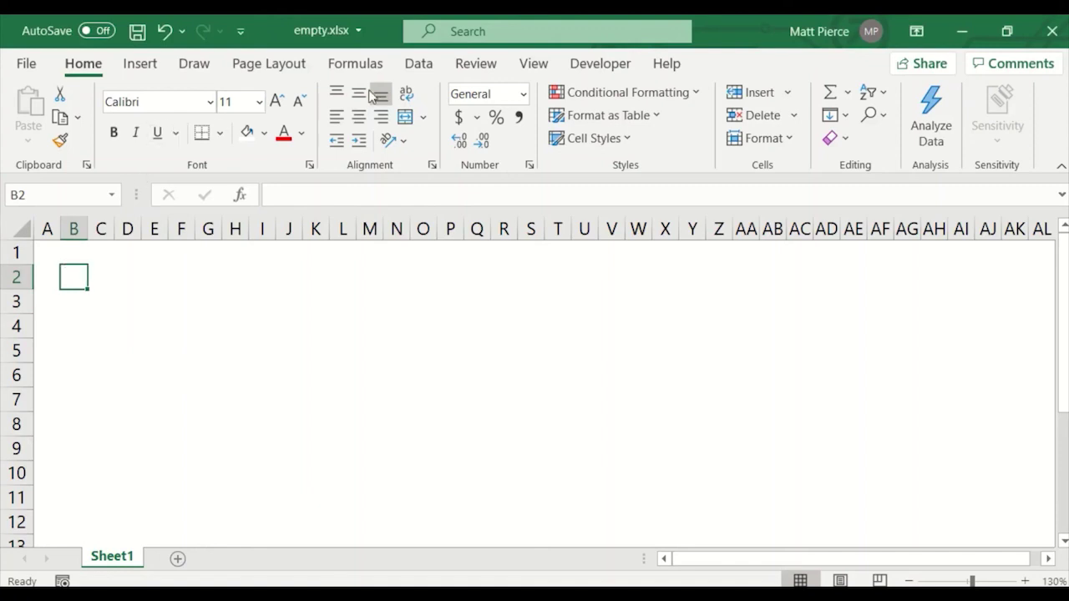
{"action": "left_click", "coordinate": [140, 67]}
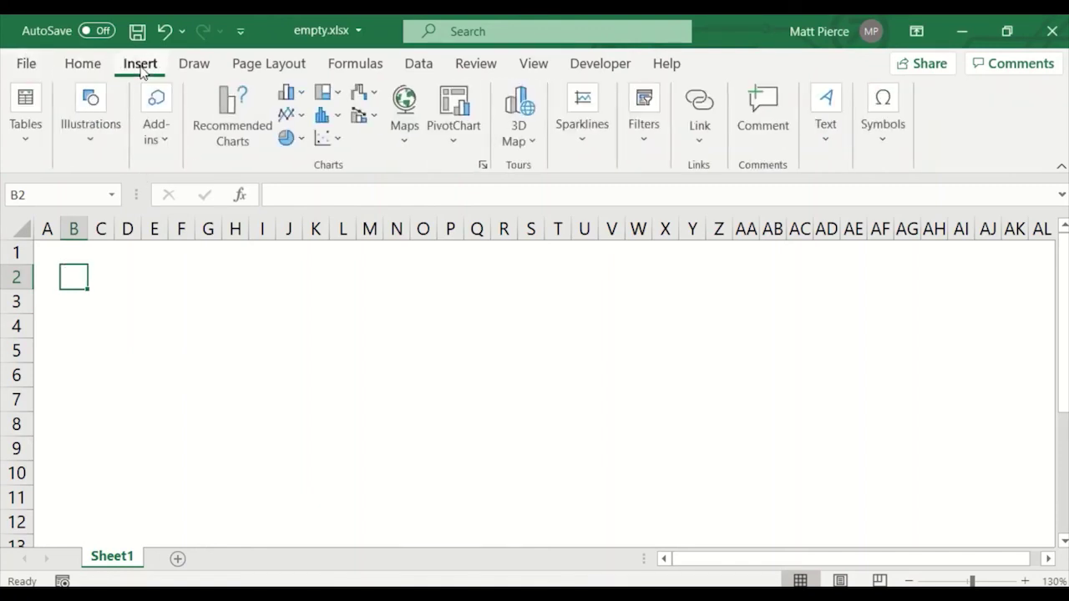
{"action": "left_click", "coordinate": [887, 143]}
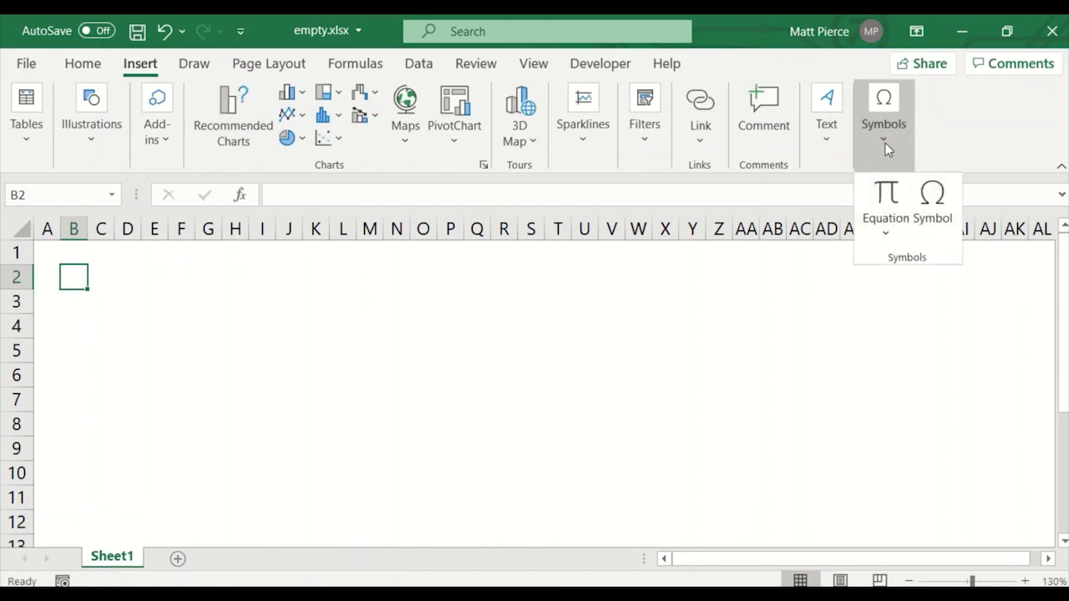
{"action": "left_click", "coordinate": [891, 238]}
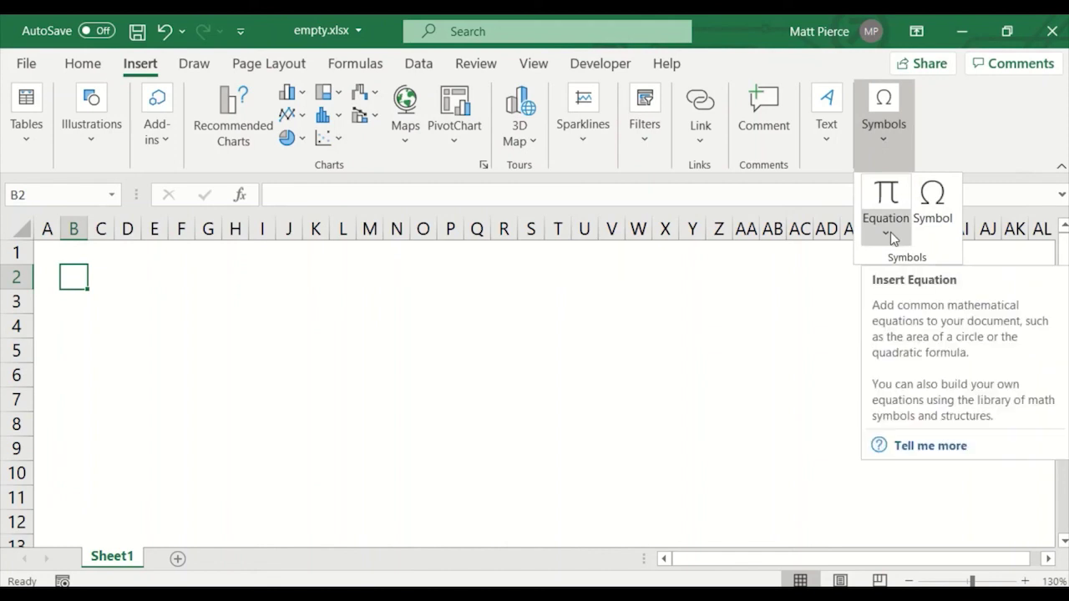
{"action": "left_click", "coordinate": [891, 241]}
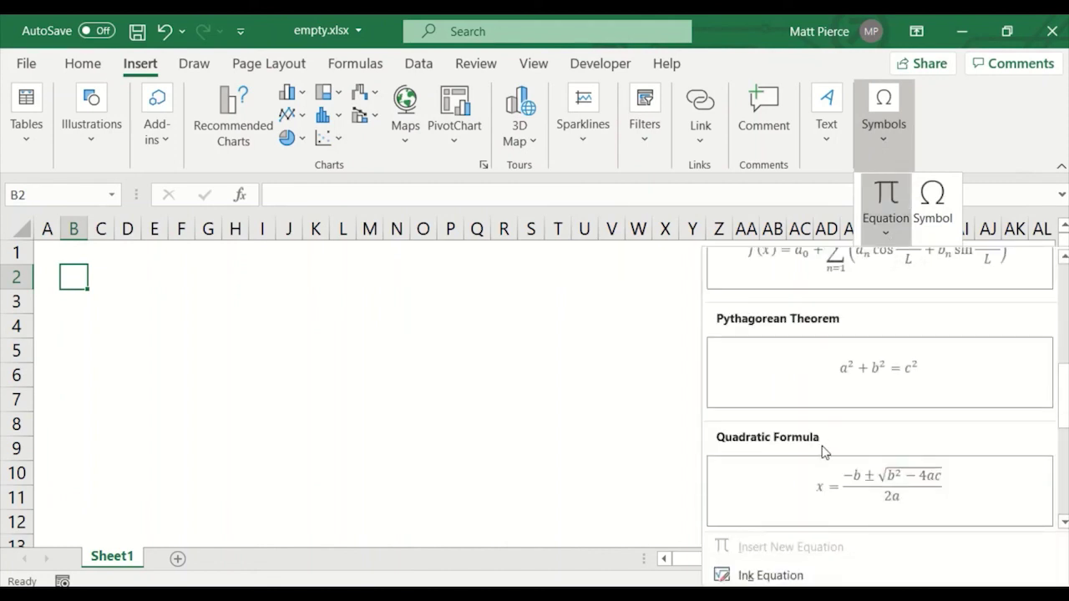
{"action": "scroll", "coordinate": [801, 468], "scroll_direction": "down", "scroll_amount": 3}
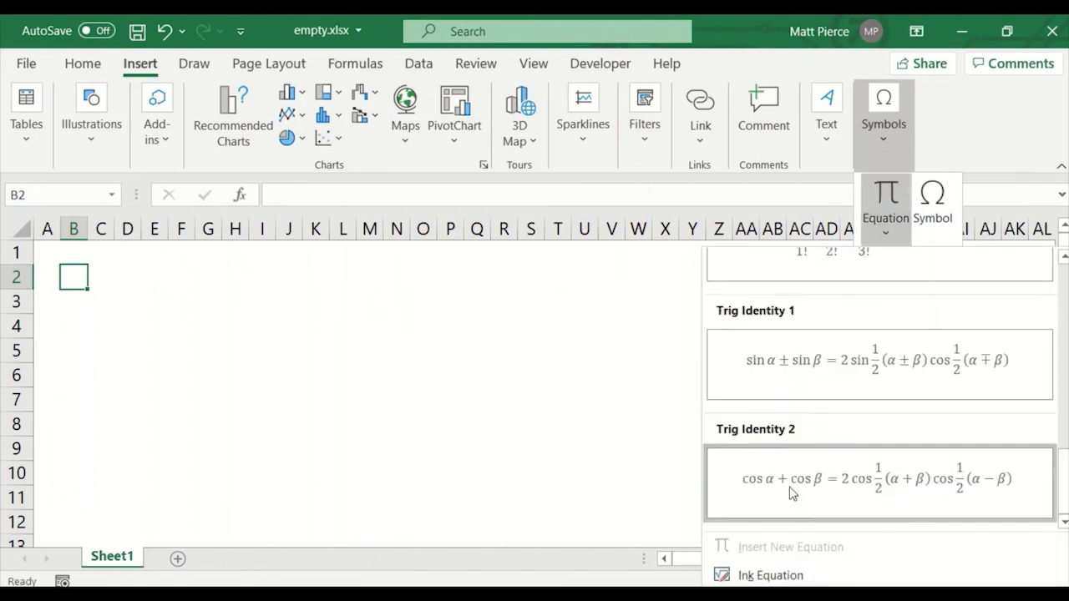
{"action": "left_click", "coordinate": [767, 576]}
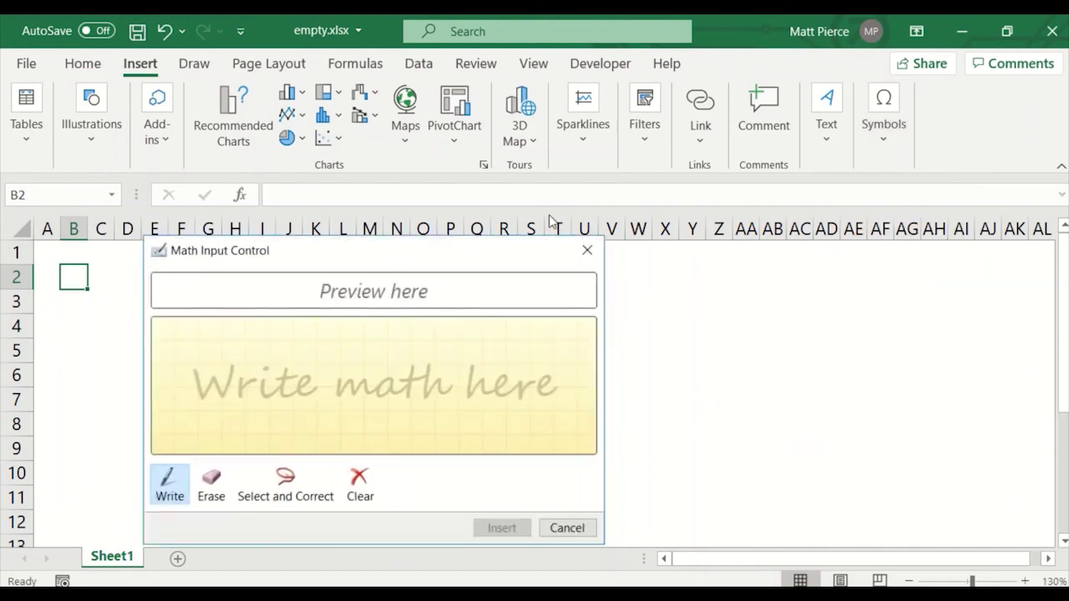
{"action": "left_click_drag", "start_coordinate": [604, 238], "coordinate": [952, 120]}
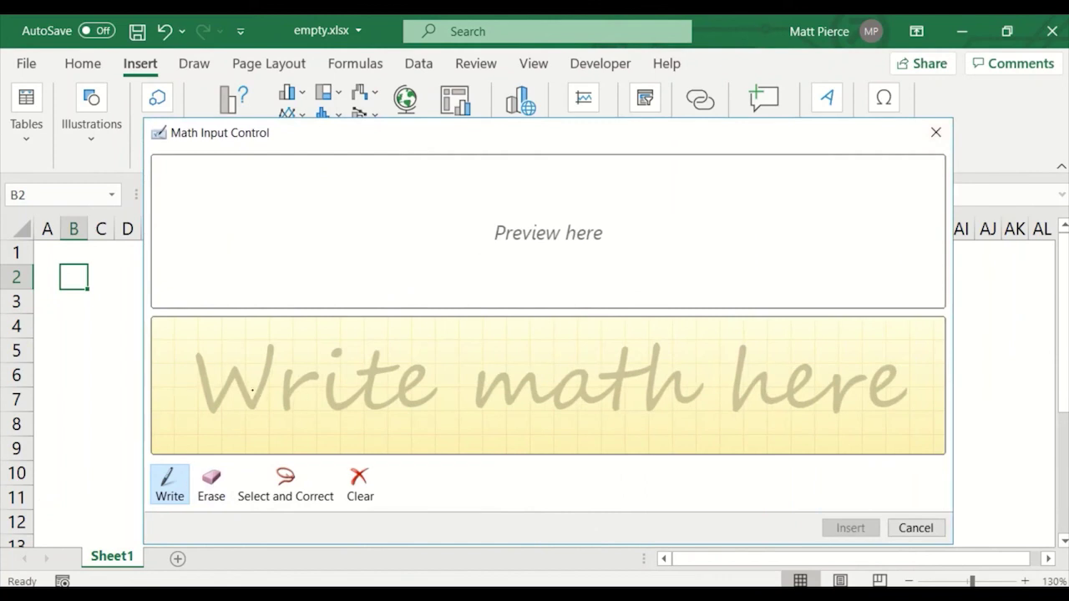
- Handwrite the equation with 1+1 over 32 equal to X over Y in the math writing area
{"action": "mouse_move", "coordinate": [227, 327]}
{"action": "left_mouse_down"}
{"action": "mouse_move", "coordinate": [227, 364]}
{"action": "mouse_move", "coordinate": [256, 341]}
{"action": "mouse_move", "coordinate": [295, 363]}
{"action": "left_mouse_up"}
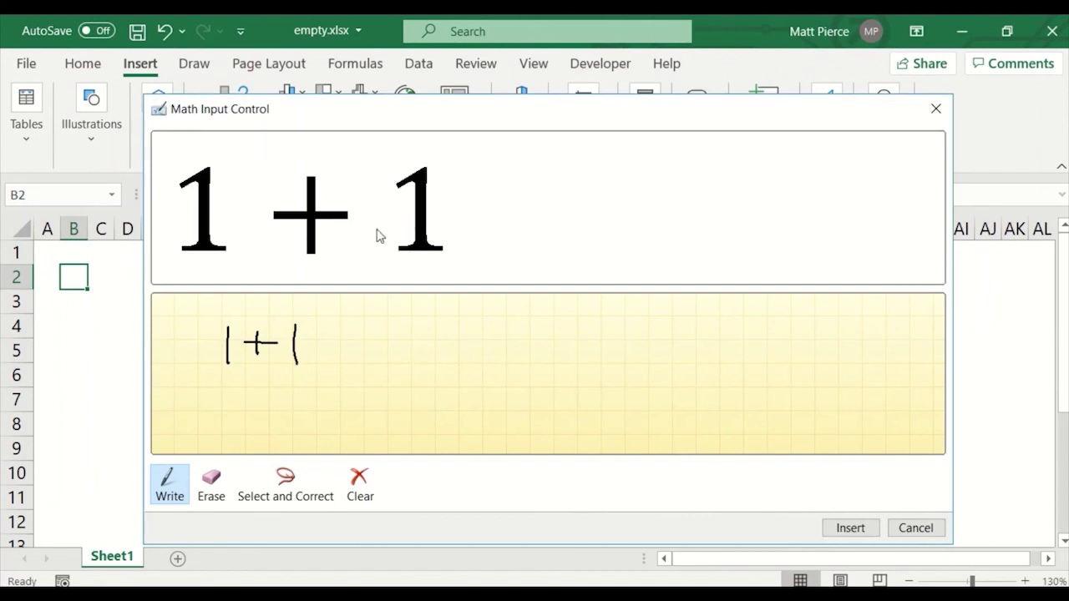
{"action": "left_click_drag", "start_coordinate": [195, 379], "coordinate": [335, 375]}
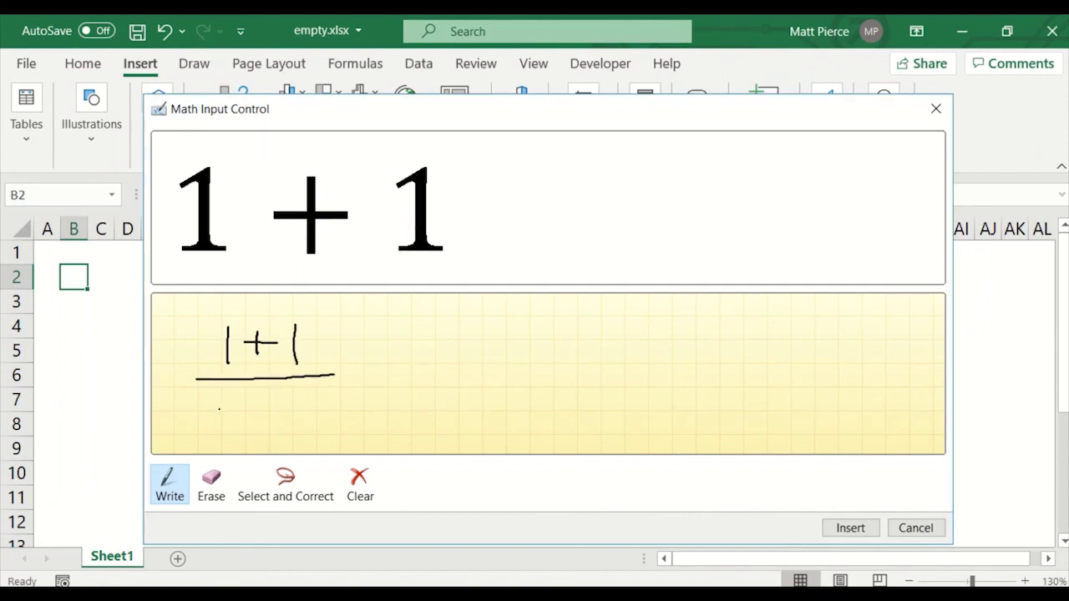
{"action": "mouse_move", "coordinate": [225, 398]}
{"action": "left_mouse_down"}
{"action": "mouse_move", "coordinate": [253, 403]}
{"action": "mouse_move", "coordinate": [227, 420]}
{"action": "left_mouse_up"}
{"action": "left_click_drag", "start_coordinate": [278, 397], "coordinate": [280, 416]}
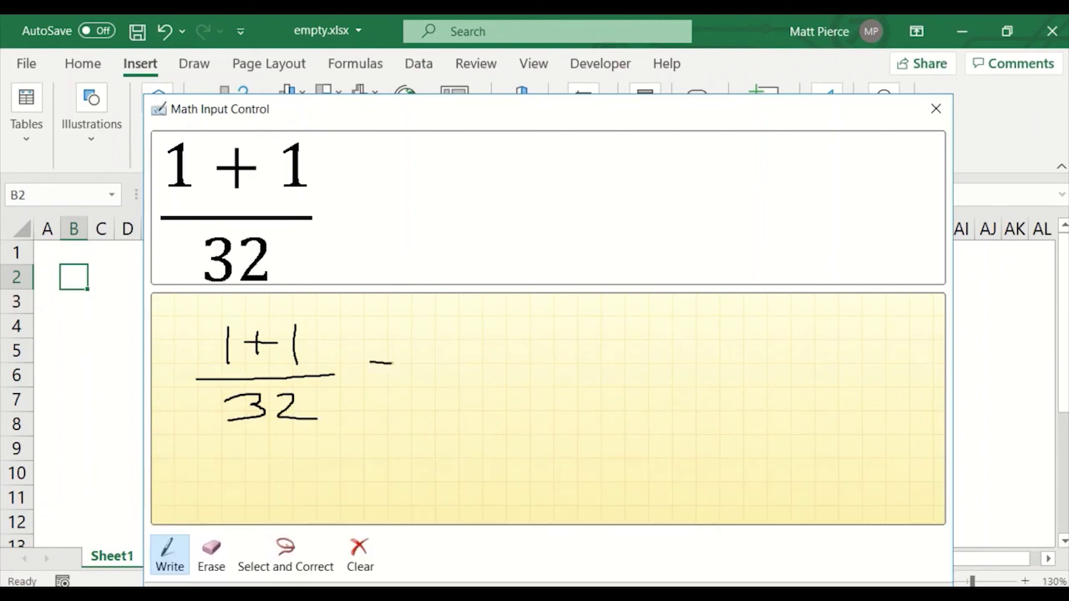
{"action": "mouse_move", "coordinate": [433, 325]}
{"action": "left_mouse_down"}
{"action": "mouse_move", "coordinate": [479, 352]}
{"action": "mouse_move", "coordinate": [437, 355]}
{"action": "mouse_move", "coordinate": [505, 371]}
{"action": "left_mouse_up"}
{"action": "left_click_drag", "start_coordinate": [449, 398], "coordinate": [460, 457]}
{"action": "left_click", "coordinate": [457, 482]}
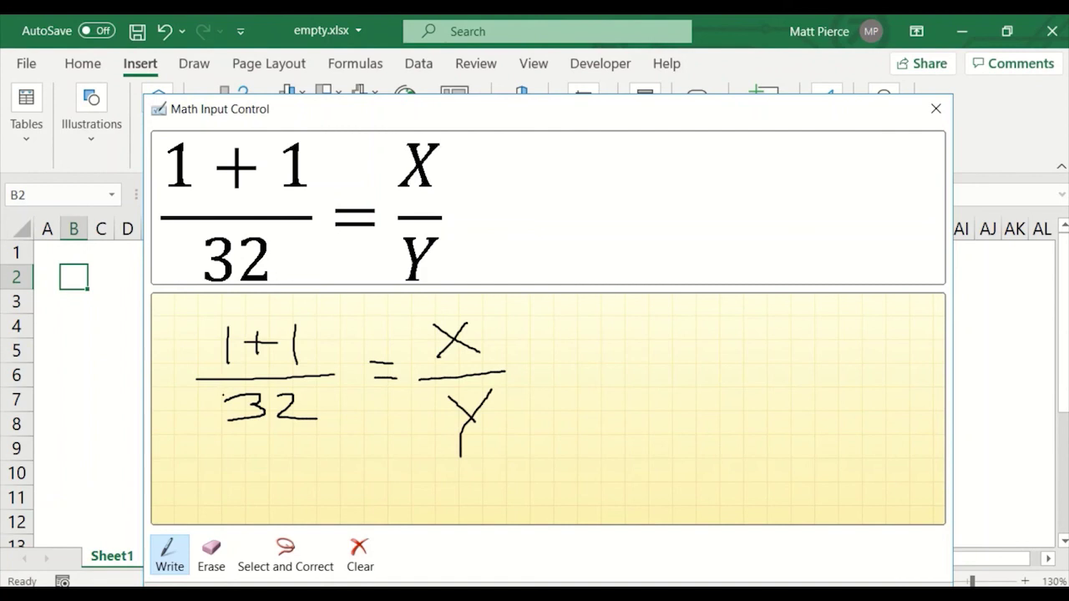
- Draw an extra slanted stroke after the X over Y fraction and erase it
{"action": "left_click_drag", "start_coordinate": [578, 333], "coordinate": [560, 397]}
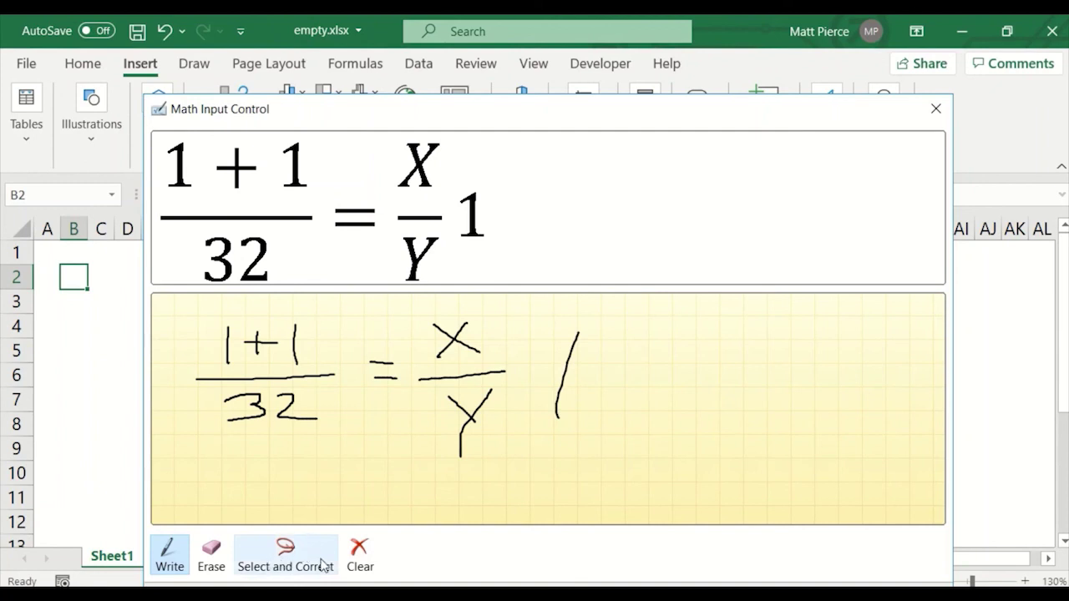
{"action": "left_click", "coordinate": [211, 555]}
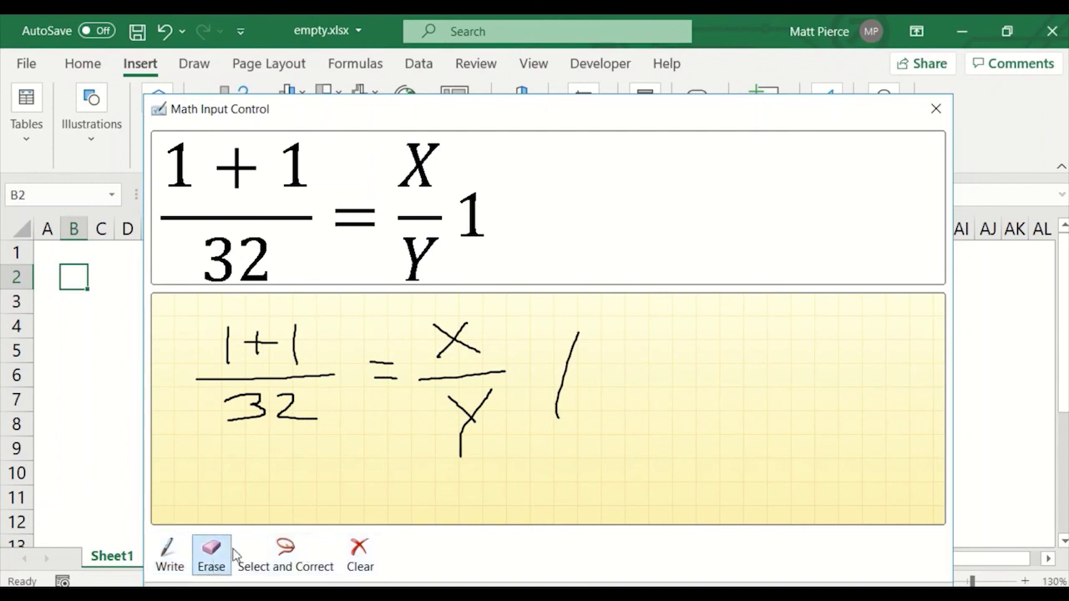
{"action": "left_click", "coordinate": [578, 361]}
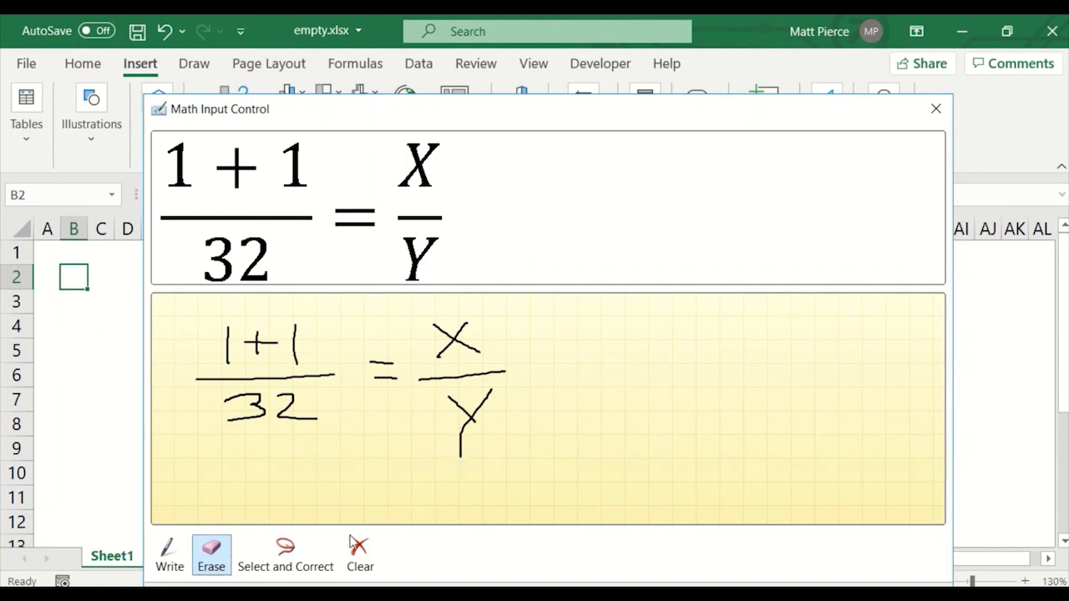
- Select the handwritten X over Y fraction with Select and Correct and review its alternative interpretations without choosing one
{"action": "left_click", "coordinate": [297, 564]}
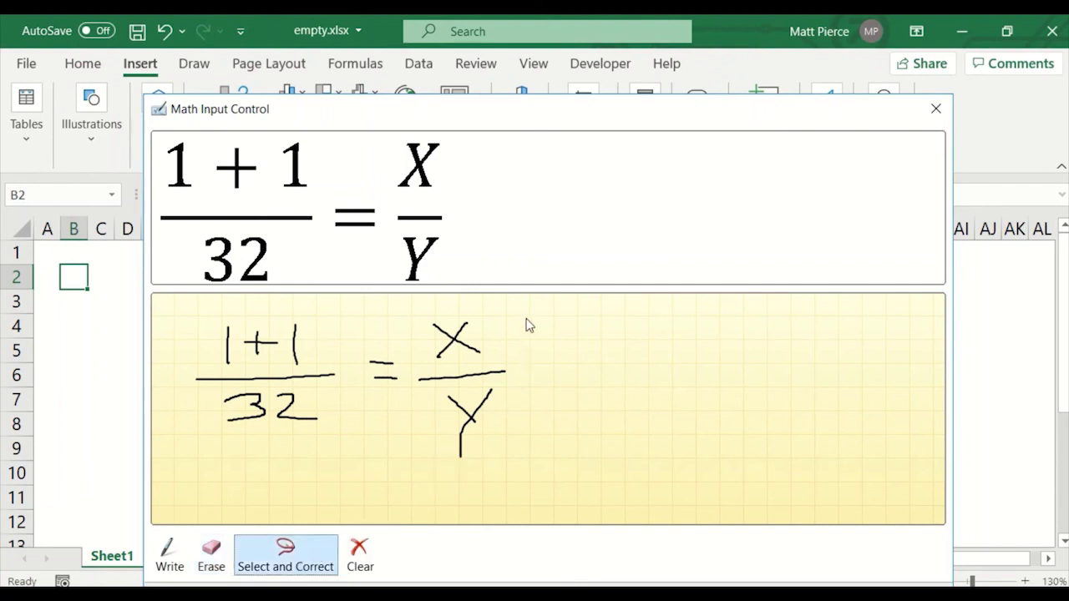
{"action": "mouse_move", "coordinate": [522, 309]}
{"action": "left_mouse_down"}
{"action": "mouse_move", "coordinate": [468, 312]}
{"action": "mouse_move", "coordinate": [419, 470]}
{"action": "mouse_move", "coordinate": [539, 334]}
{"action": "left_mouse_up"}
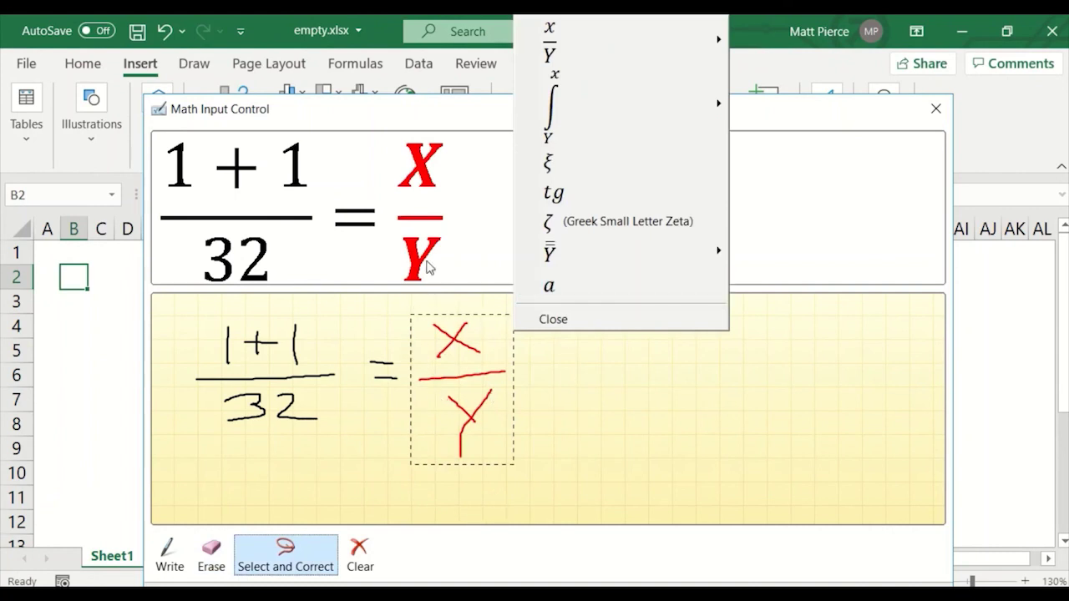
{"action": "mouse_move", "coordinate": [575, 54]}
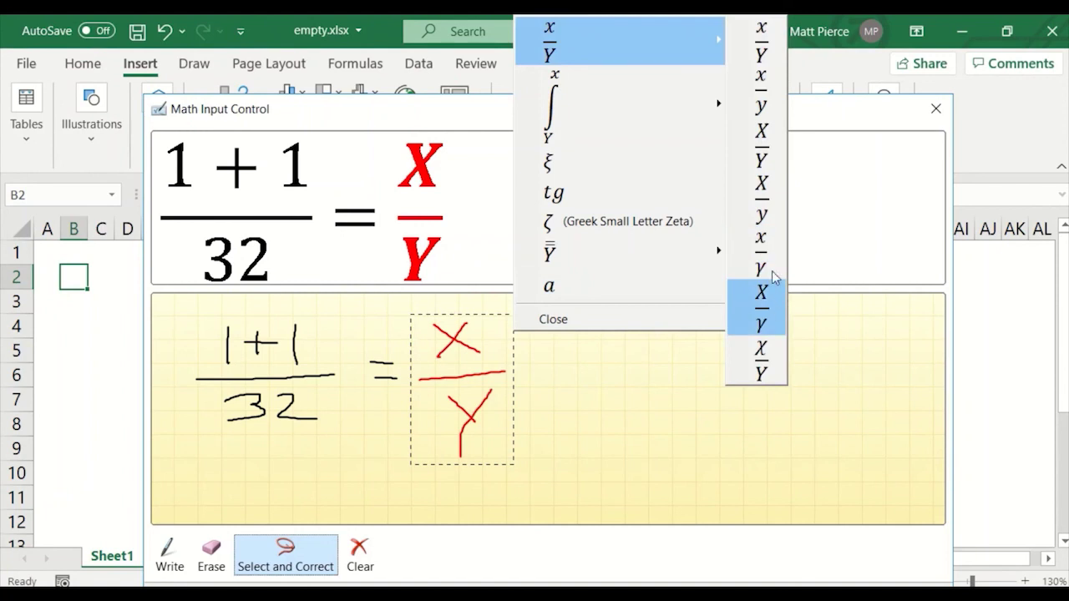
{"action": "mouse_move", "coordinate": [584, 103]}
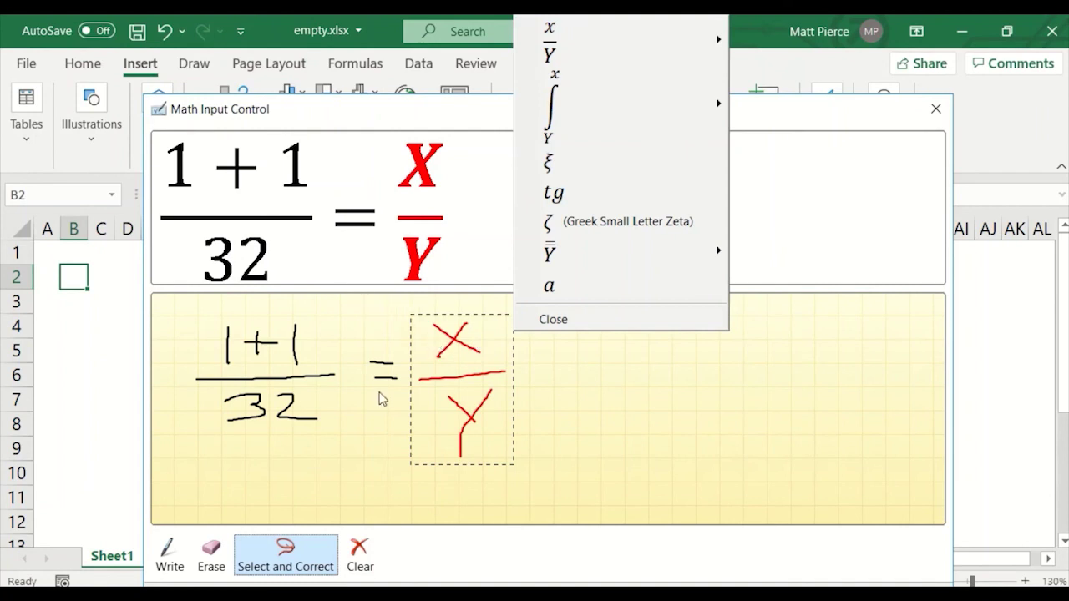
{"action": "left_click", "coordinate": [276, 568]}
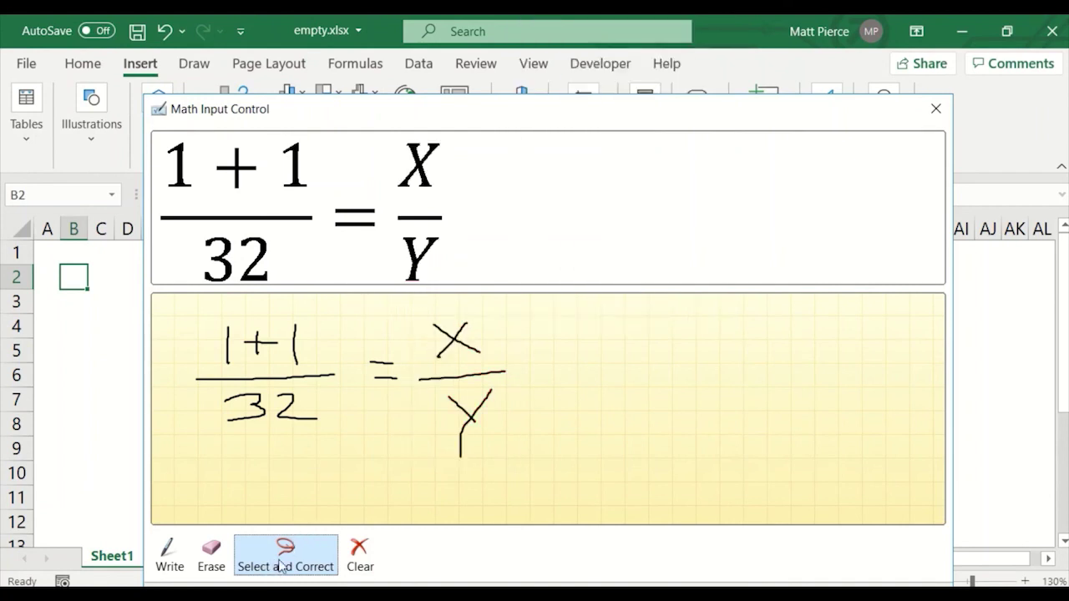
- Select the equals sign together with the X over Y fraction, review the suggested corrections, and dismiss them without choosing one
{"action": "mouse_move", "coordinate": [543, 318]}
{"action": "left_mouse_down"}
{"action": "mouse_move", "coordinate": [479, 317]}
{"action": "mouse_move", "coordinate": [401, 476]}
{"action": "mouse_move", "coordinate": [476, 307]}
{"action": "left_mouse_up"}
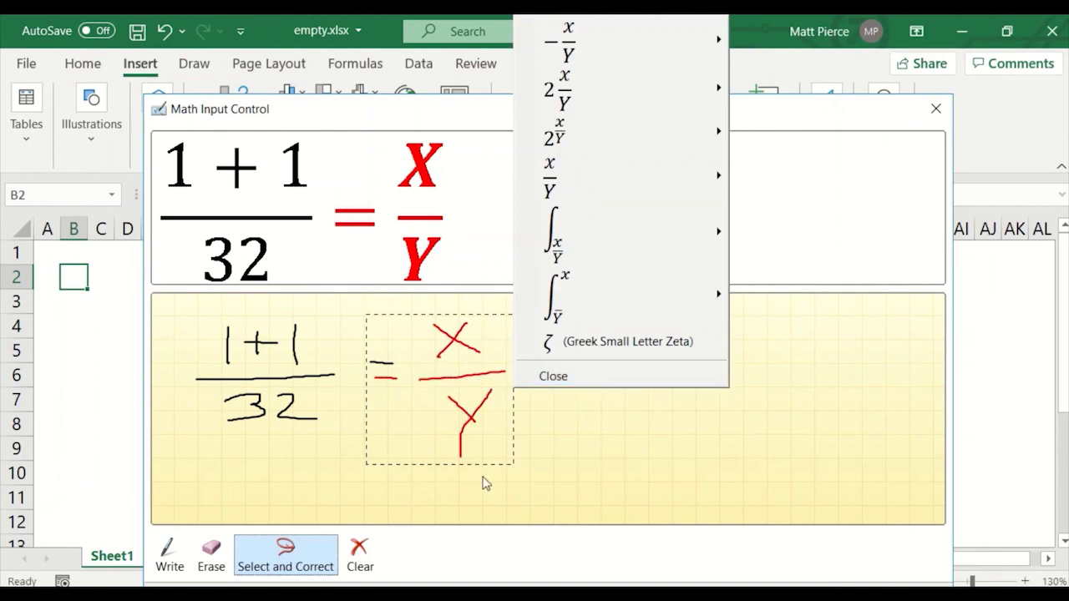
{"action": "left_click", "coordinate": [459, 451]}
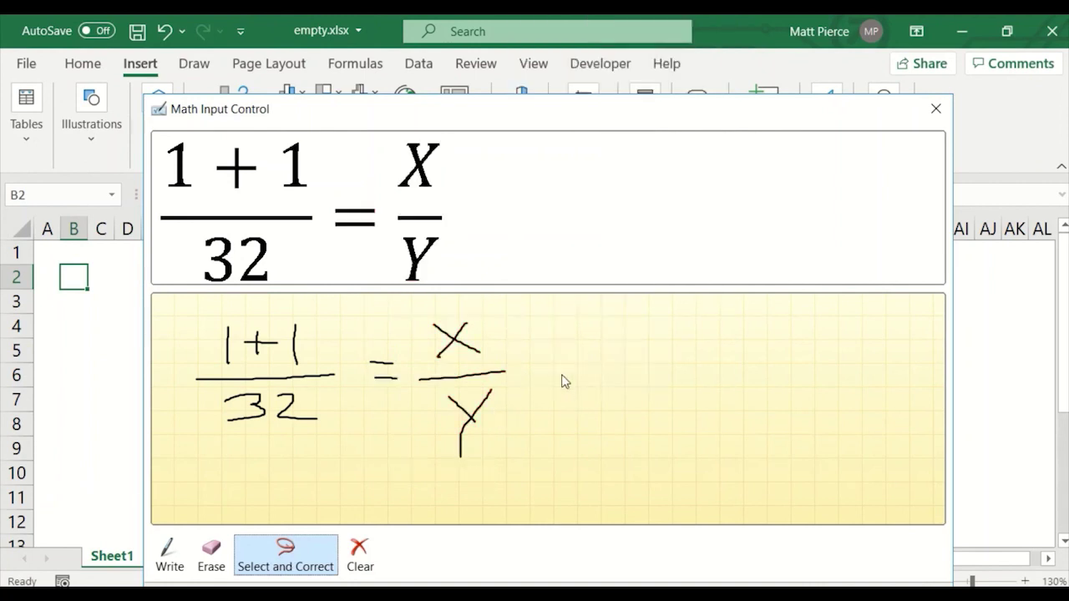
{"action": "mouse_move", "coordinate": [539, 326]}
{"action": "left_mouse_down"}
{"action": "mouse_move", "coordinate": [486, 317]}
{"action": "mouse_move", "coordinate": [362, 446]}
{"action": "mouse_move", "coordinate": [534, 326]}
{"action": "left_mouse_up"}
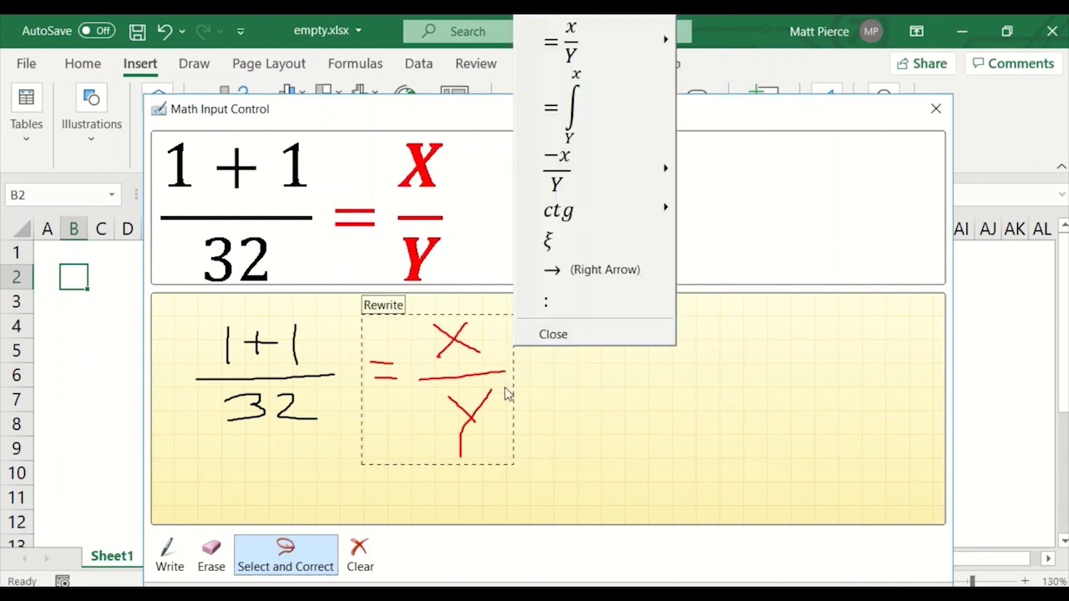
{"action": "left_click", "coordinate": [506, 391]}
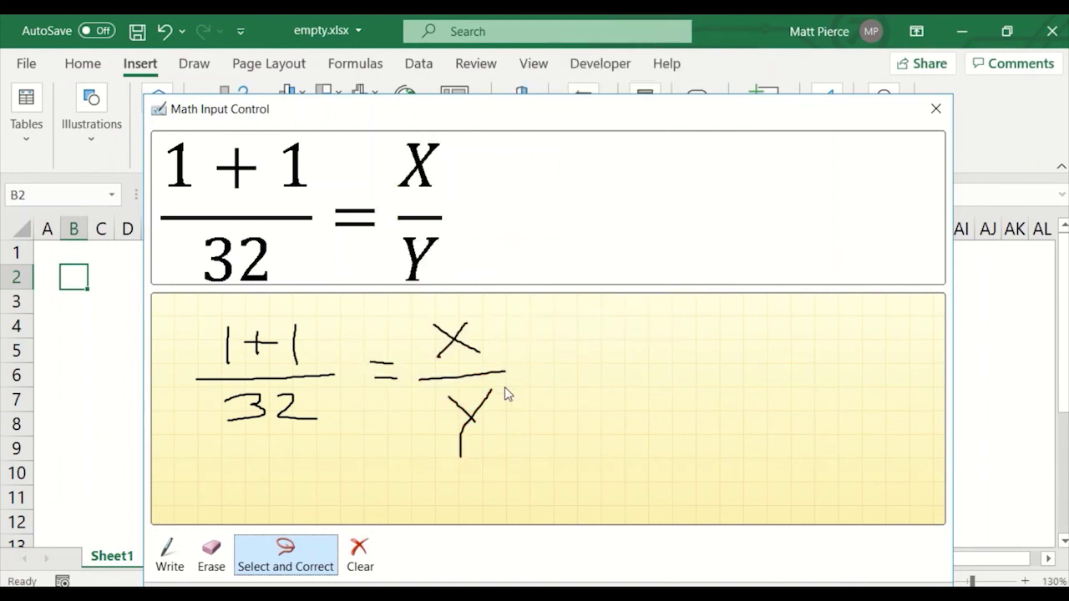
- Clear the handwritten equation and write H₂O followed by a plus sign in the math writing area
{"action": "left_click", "coordinate": [370, 565]}
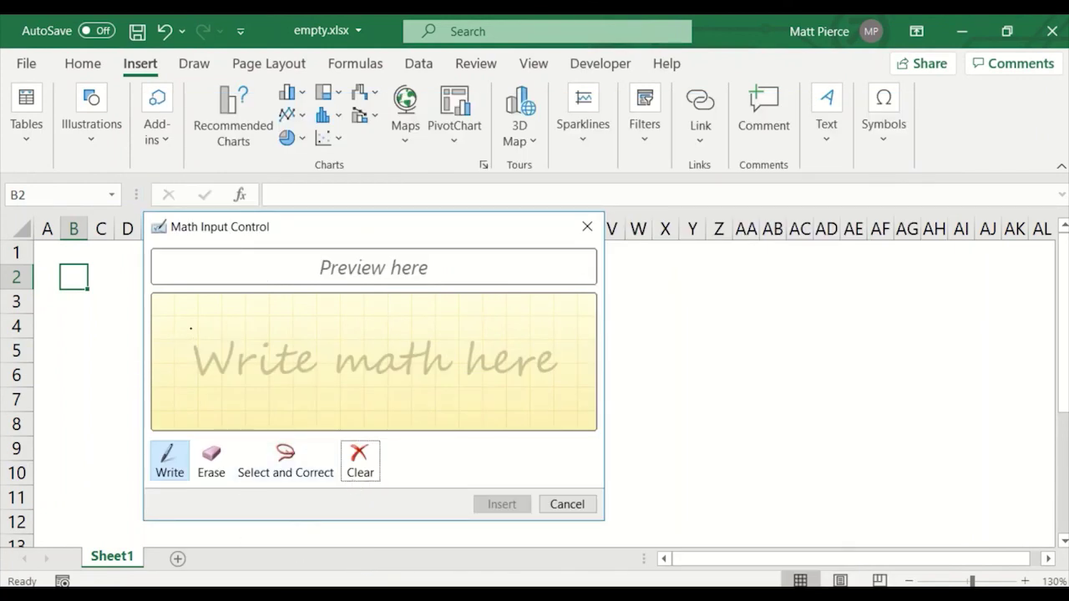
{"action": "mouse_move", "coordinate": [185, 328]}
{"action": "left_mouse_down"}
{"action": "mouse_move", "coordinate": [191, 377]}
{"action": "mouse_move", "coordinate": [216, 374]}
{"action": "mouse_move", "coordinate": [211, 353]}
{"action": "left_mouse_up"}
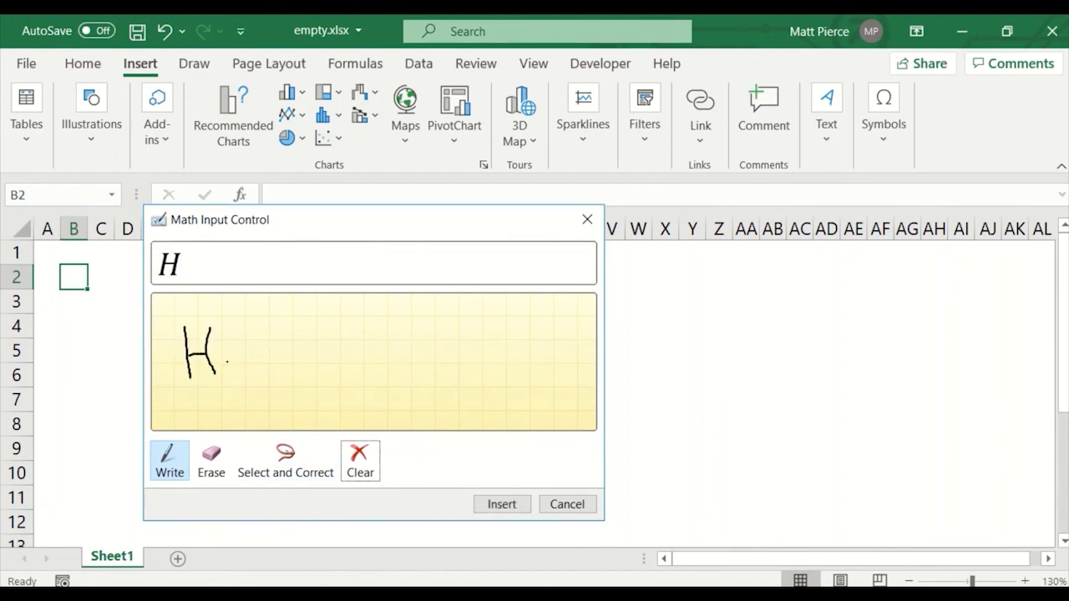
{"action": "mouse_move", "coordinate": [286, 330]}
{"action": "left_mouse_down"}
{"action": "mouse_move", "coordinate": [294, 370]}
{"action": "mouse_move", "coordinate": [285, 331]}
{"action": "mouse_move", "coordinate": [345, 352]}
{"action": "left_mouse_up"}
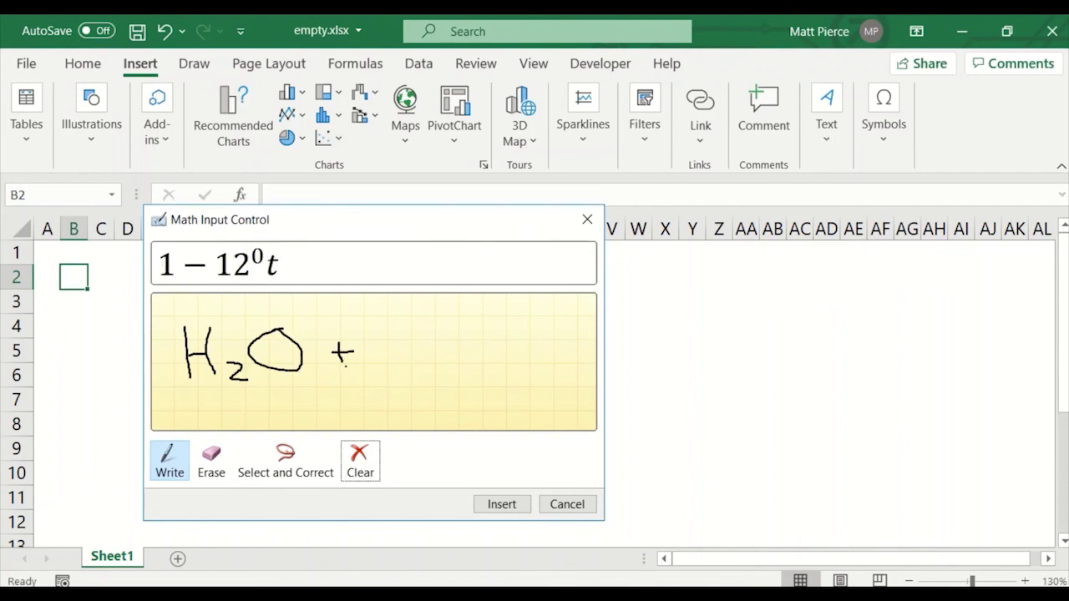
- Erase the plus sign after the handwritten H₂O and close the Math Input Control without inserting the equation
{"action": "left_click", "coordinate": [211, 468]}
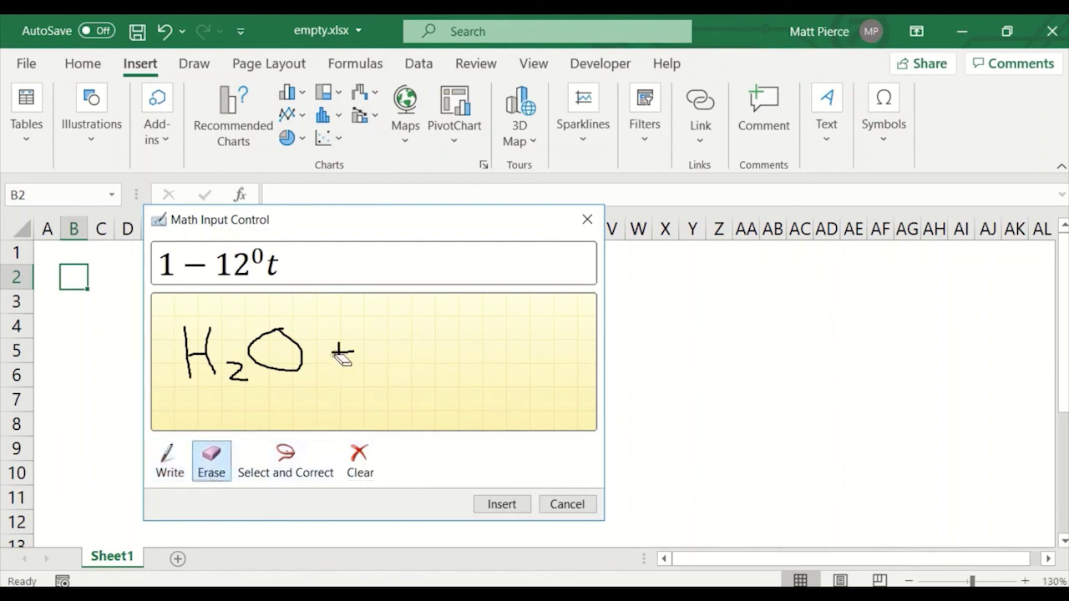
{"action": "left_click", "coordinate": [342, 357]}
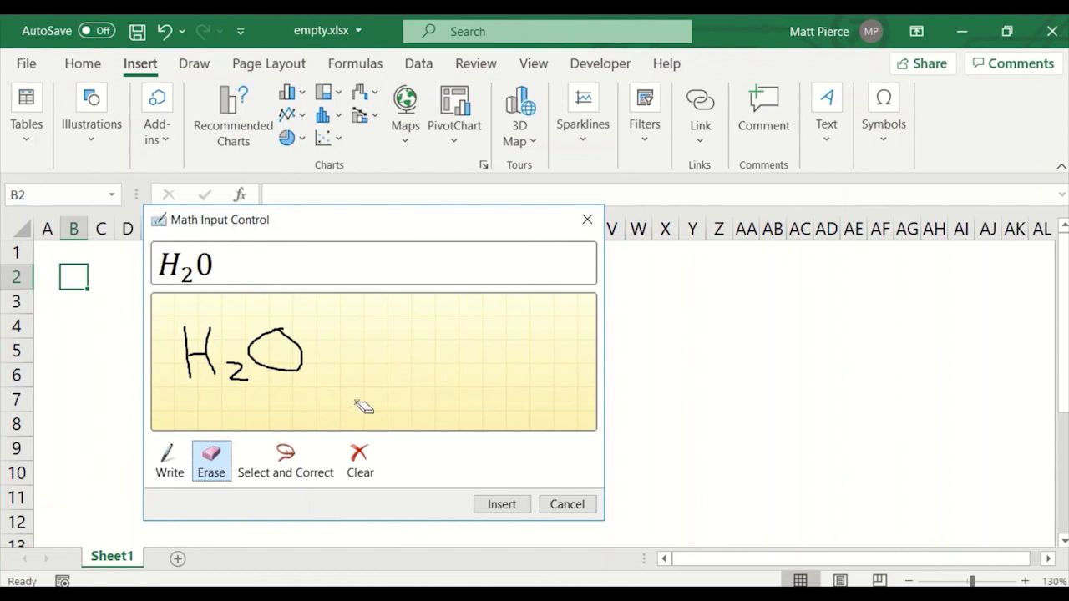
{"action": "left_click", "coordinate": [587, 221]}
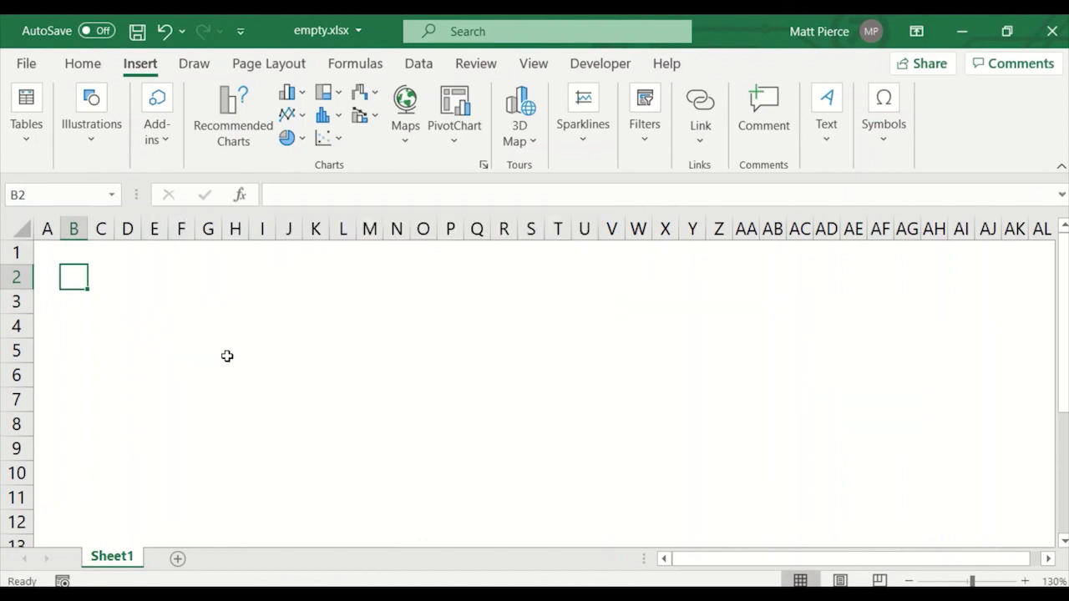